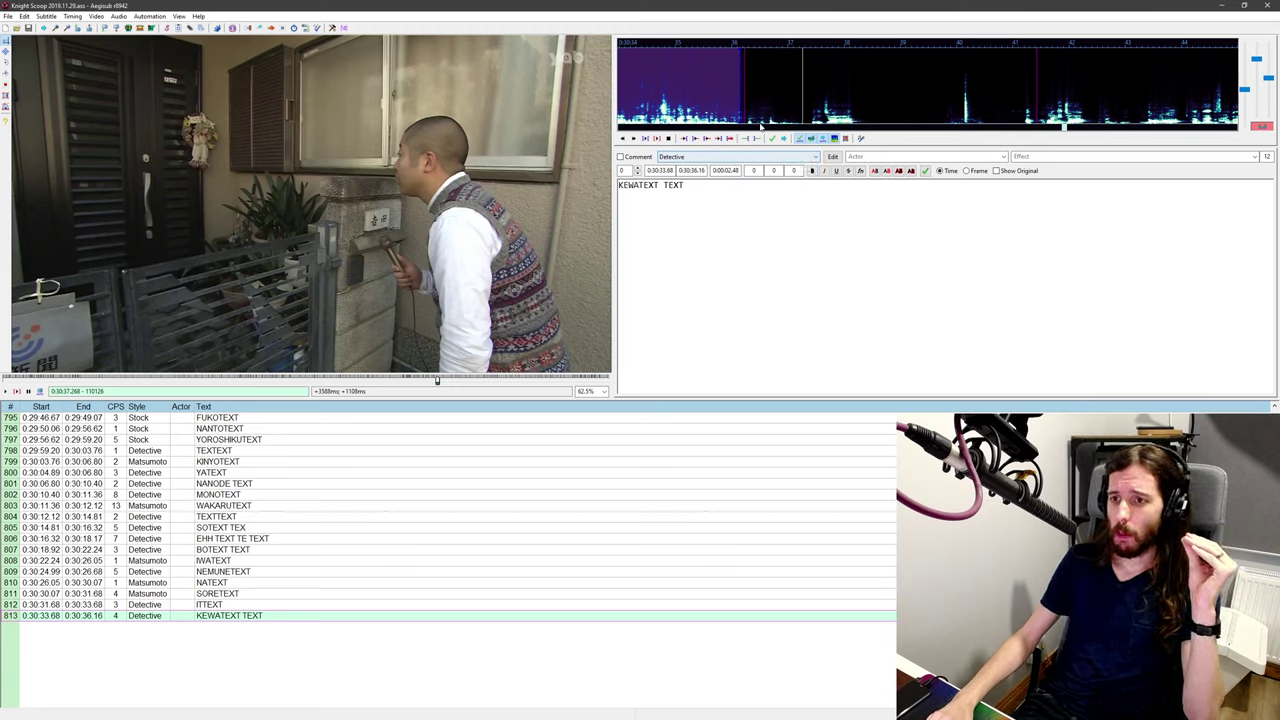
Step: Open the hotkey preferences and enlarge the window so the full command descriptions fit
{"action": "left_click", "coordinate": [178, 17]}
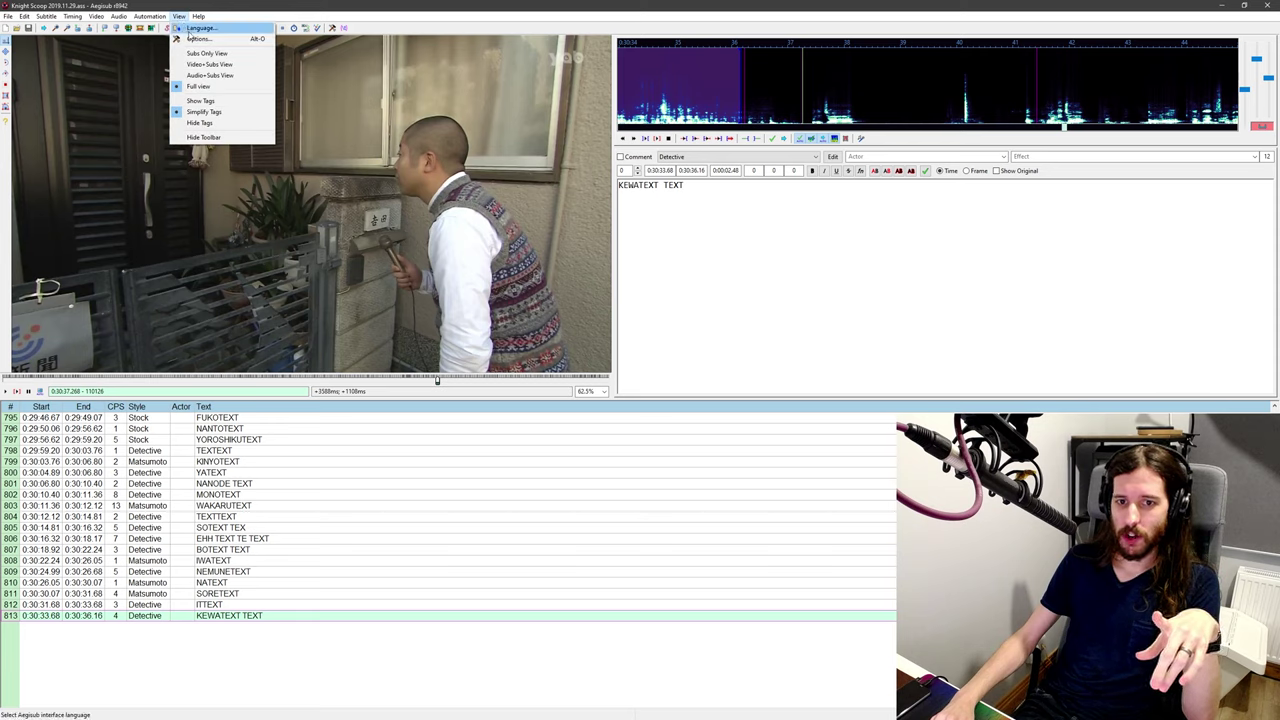
{"action": "left_click", "coordinate": [193, 38]}
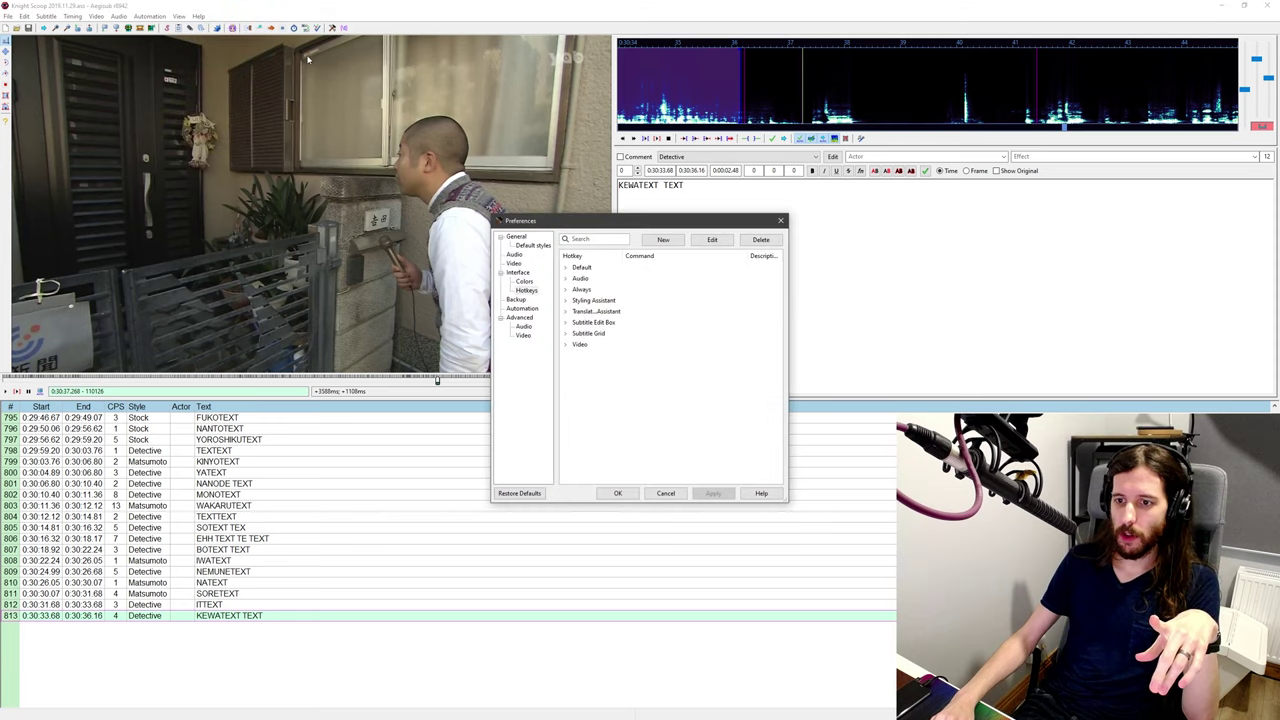
{"action": "left_click_drag", "start_coordinate": [600, 220], "coordinate": [274, 38]}
{"action": "left_click_drag", "start_coordinate": [458, 318], "coordinate": [836, 544]}
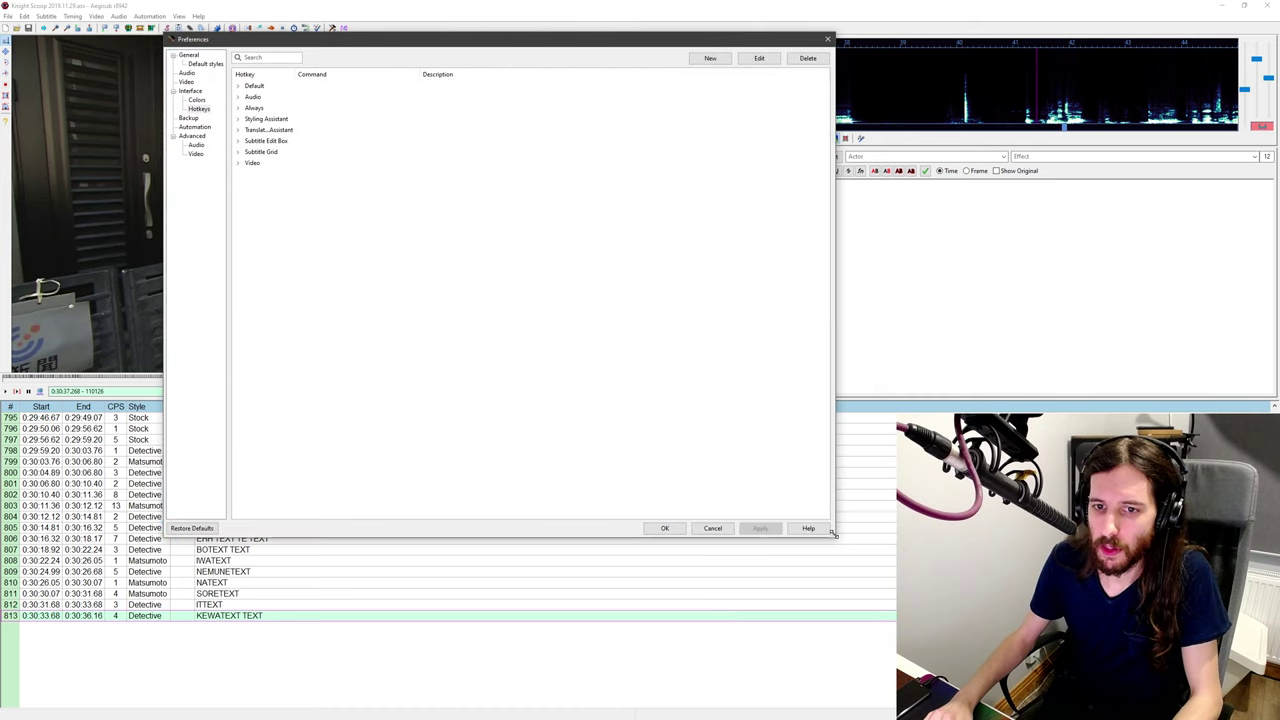
{"action": "left_click_drag", "start_coordinate": [385, 46], "coordinate": [447, 78]}
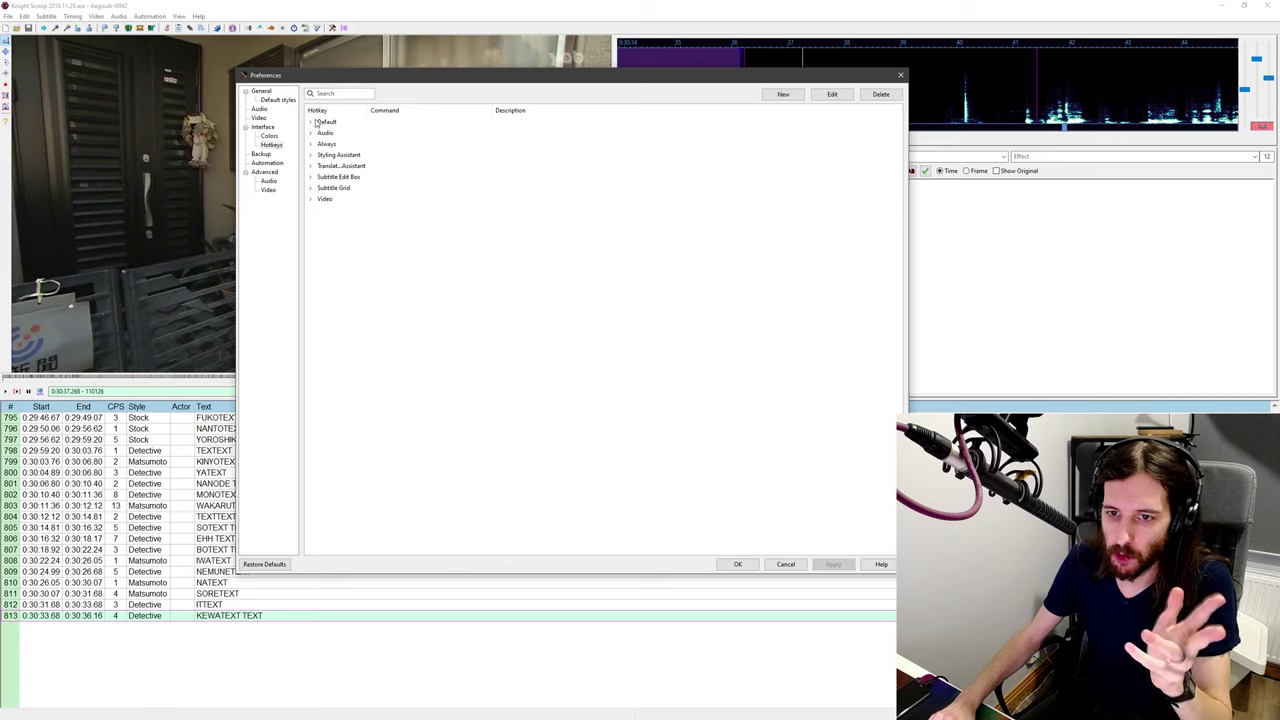
Step: Examine the Always hotkeys assigned to edit/line/split/before and subtitle/insert/after/videotime
{"action": "left_click", "coordinate": [311, 144]}
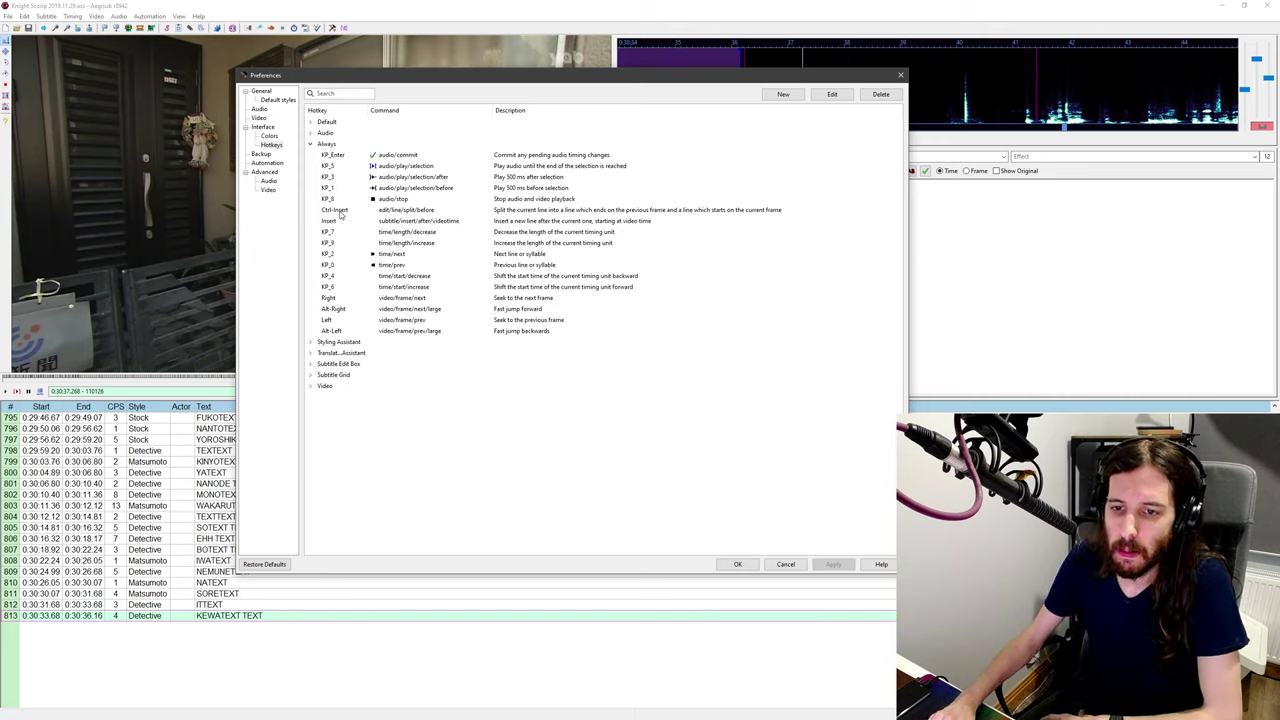
{"action": "left_click", "coordinate": [398, 213]}
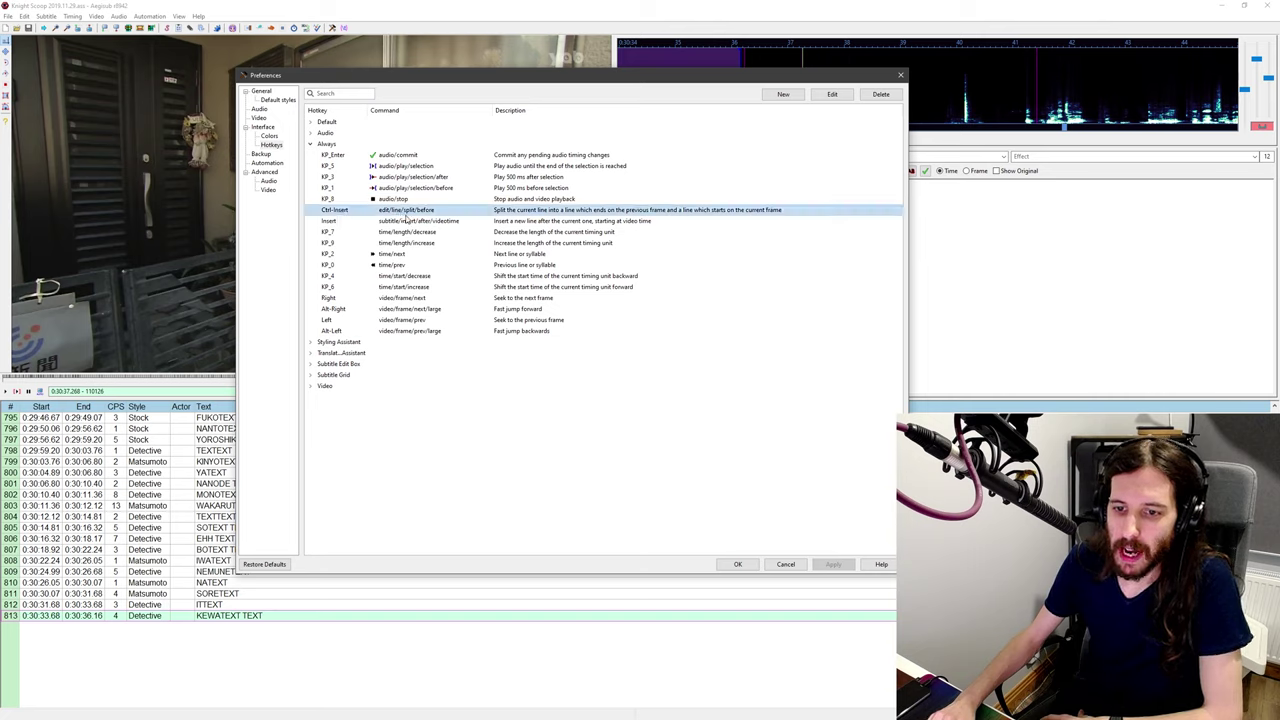
{"action": "left_click", "coordinate": [410, 221]}
{"action": "left_click", "coordinate": [410, 212]}
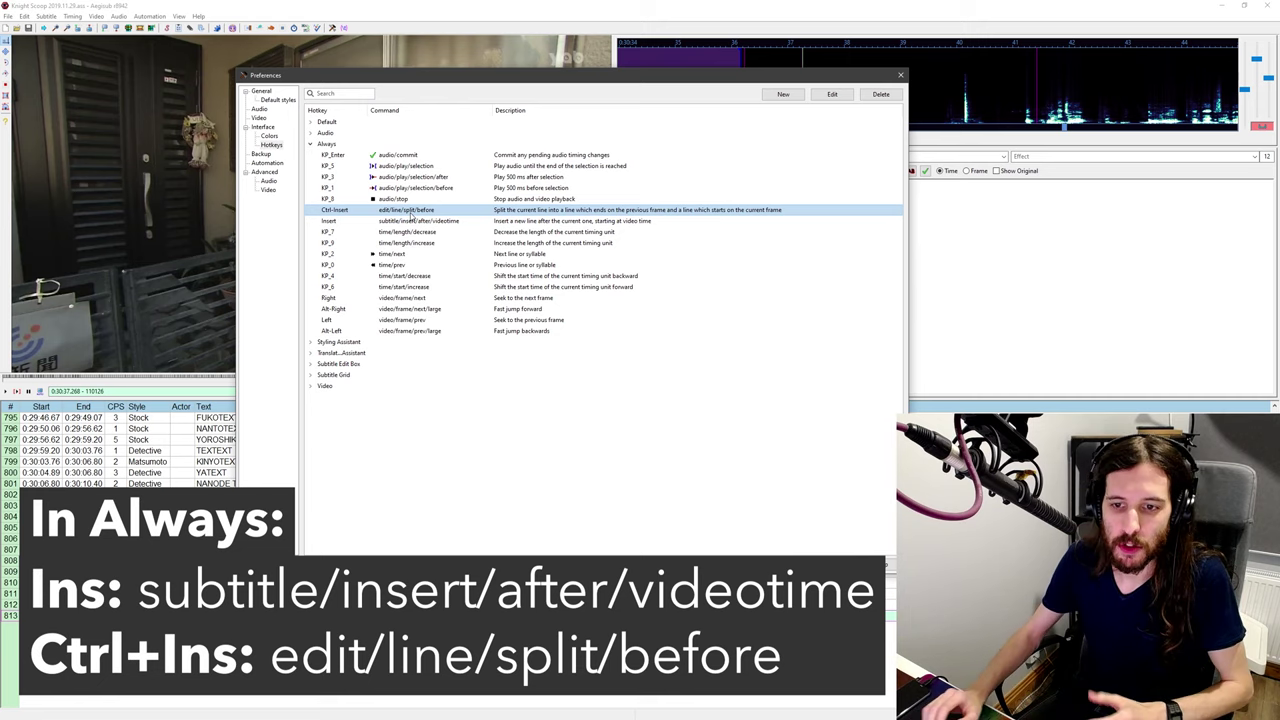
{"action": "left_click", "coordinate": [430, 222]}
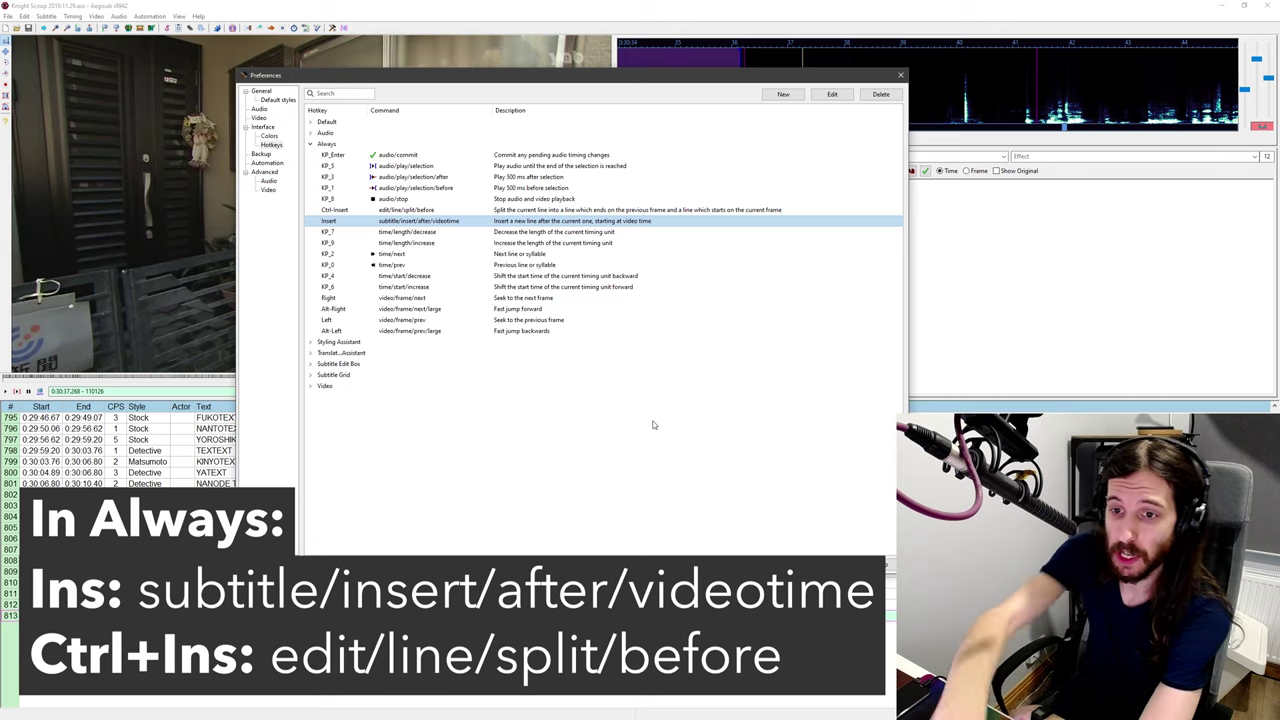
Step: Add a new hotkey in the Always group that assigns Insert to the command subtitle/insert/after/videotime
{"action": "left_click", "coordinate": [777, 98]}
{"action": "key", "text": "Insert"}
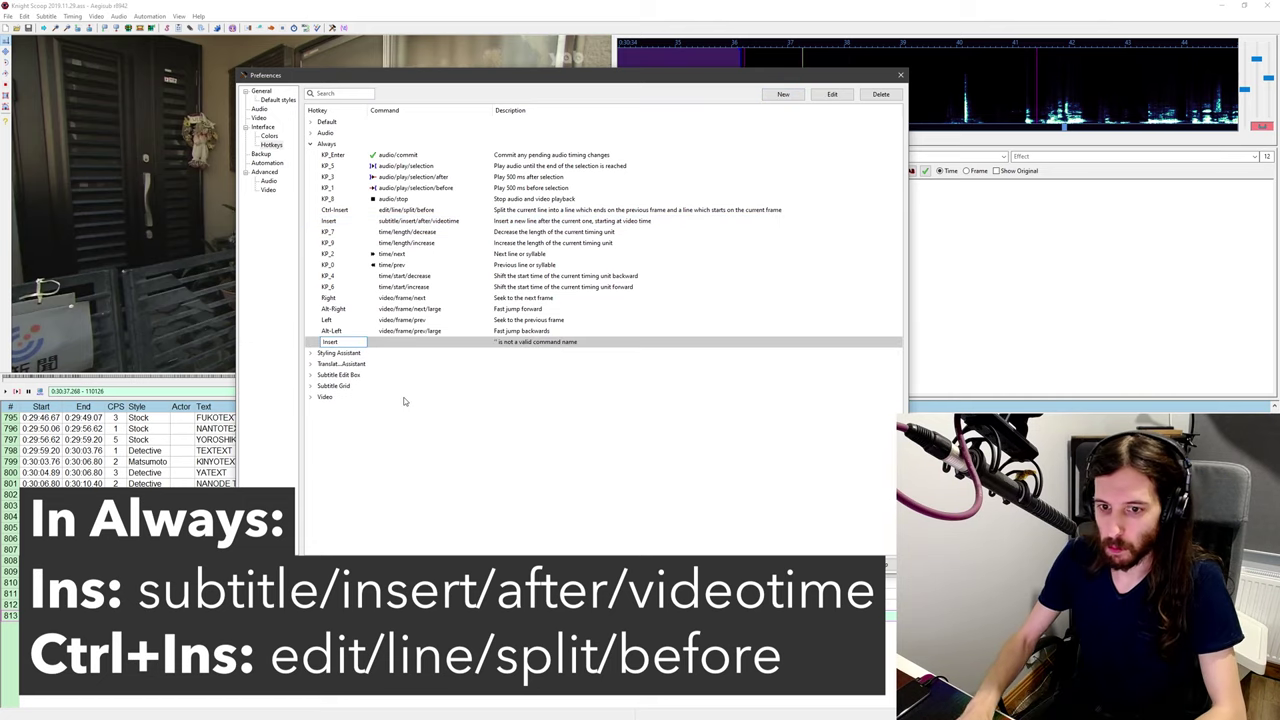
{"action": "left_click", "coordinate": [422, 343]}
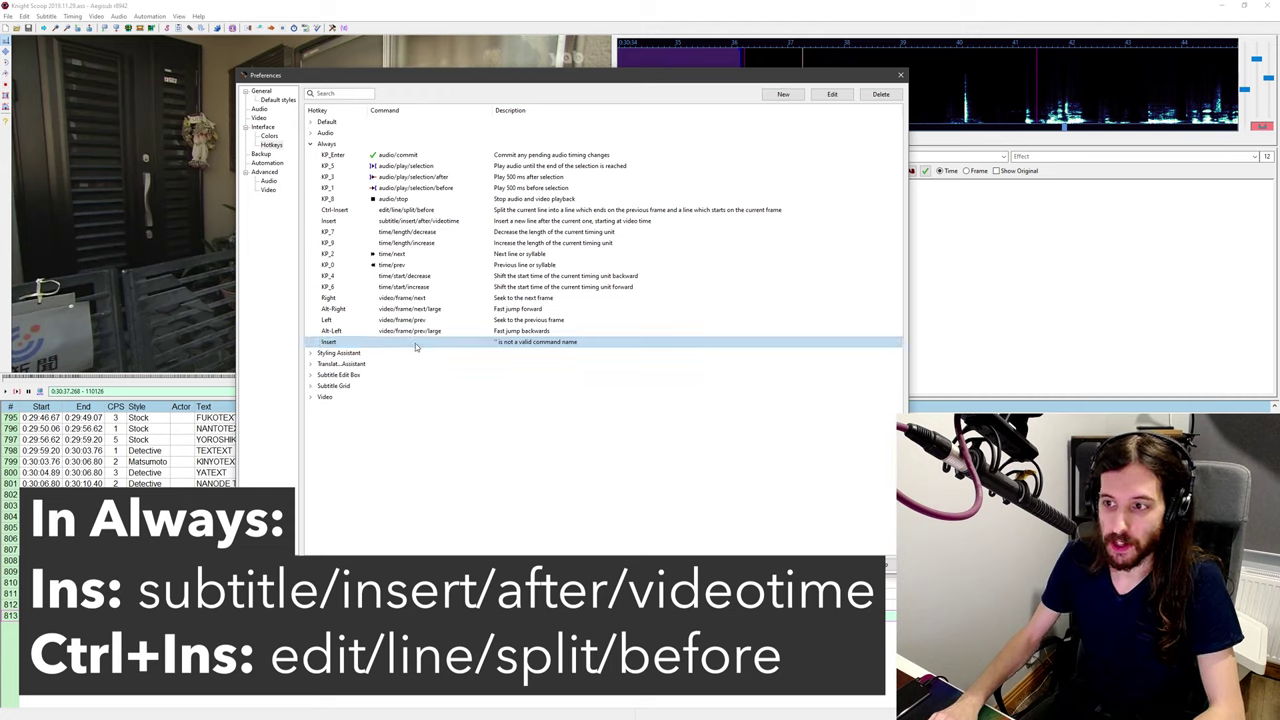
{"action": "left_click", "coordinate": [829, 97]}
{"action": "left_click", "coordinate": [425, 344]}
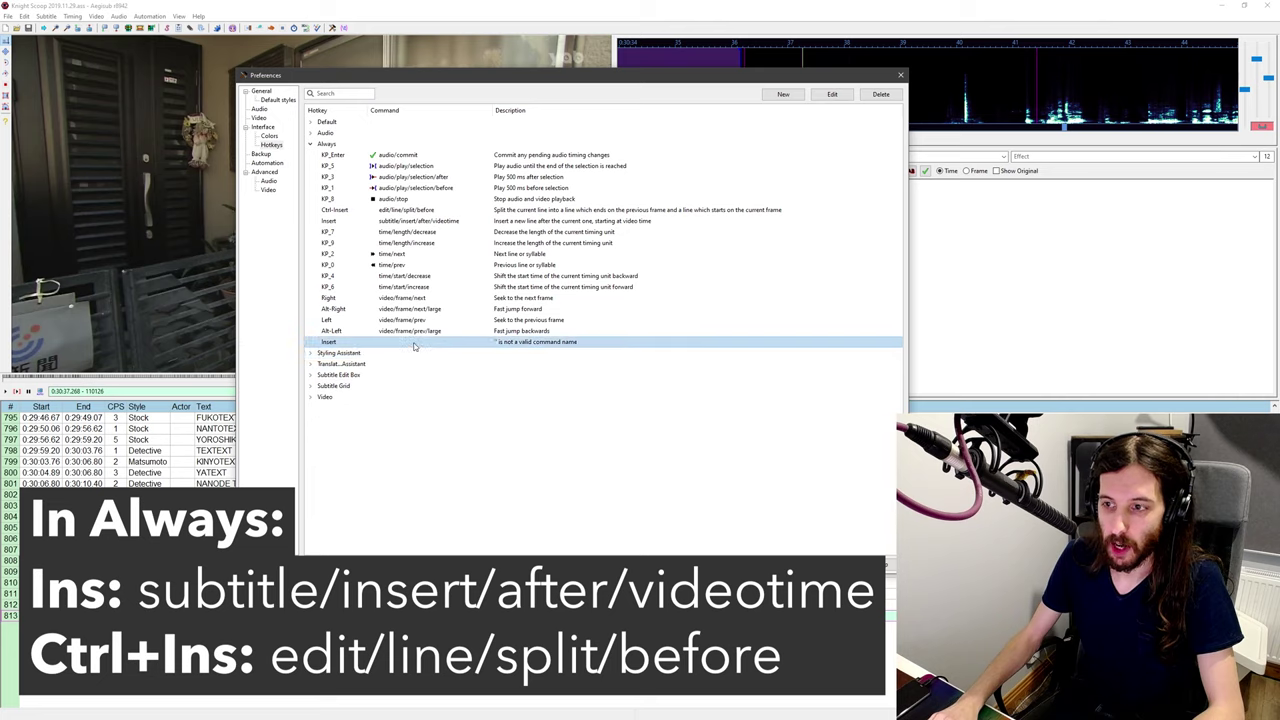
{"action": "left_click", "coordinate": [415, 343]}
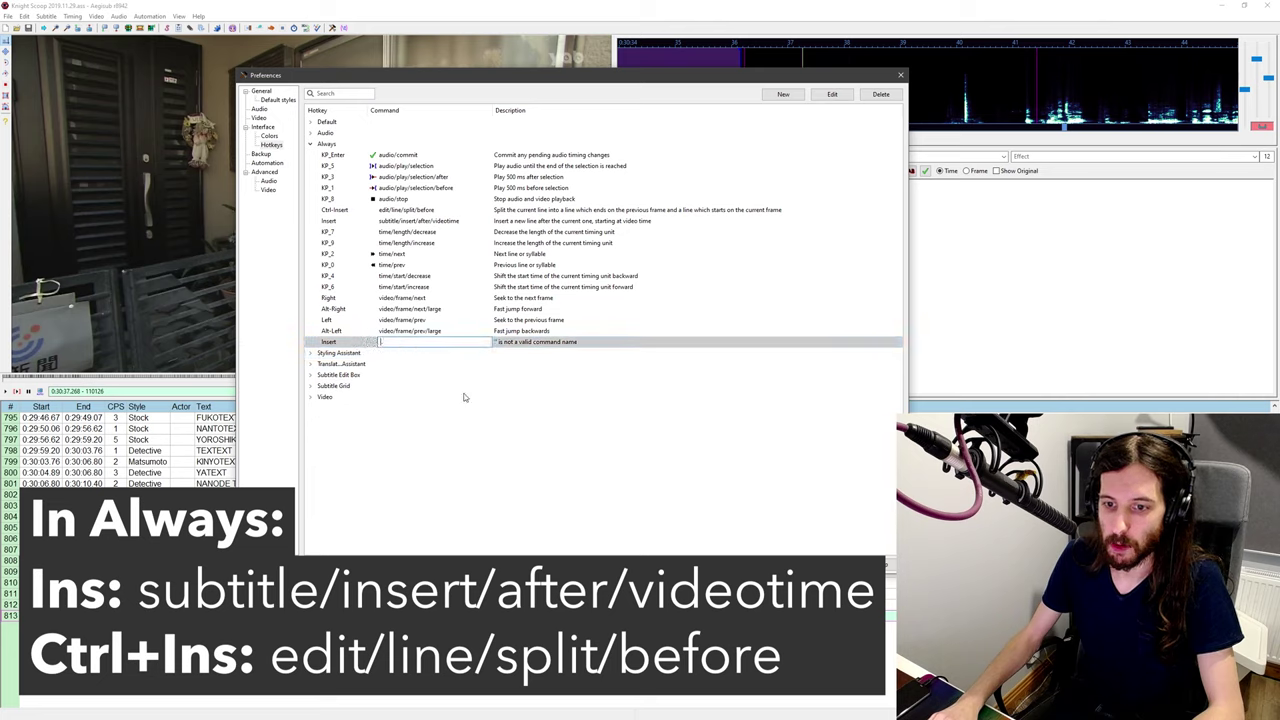
{"action": "type", "text": "subtit"}
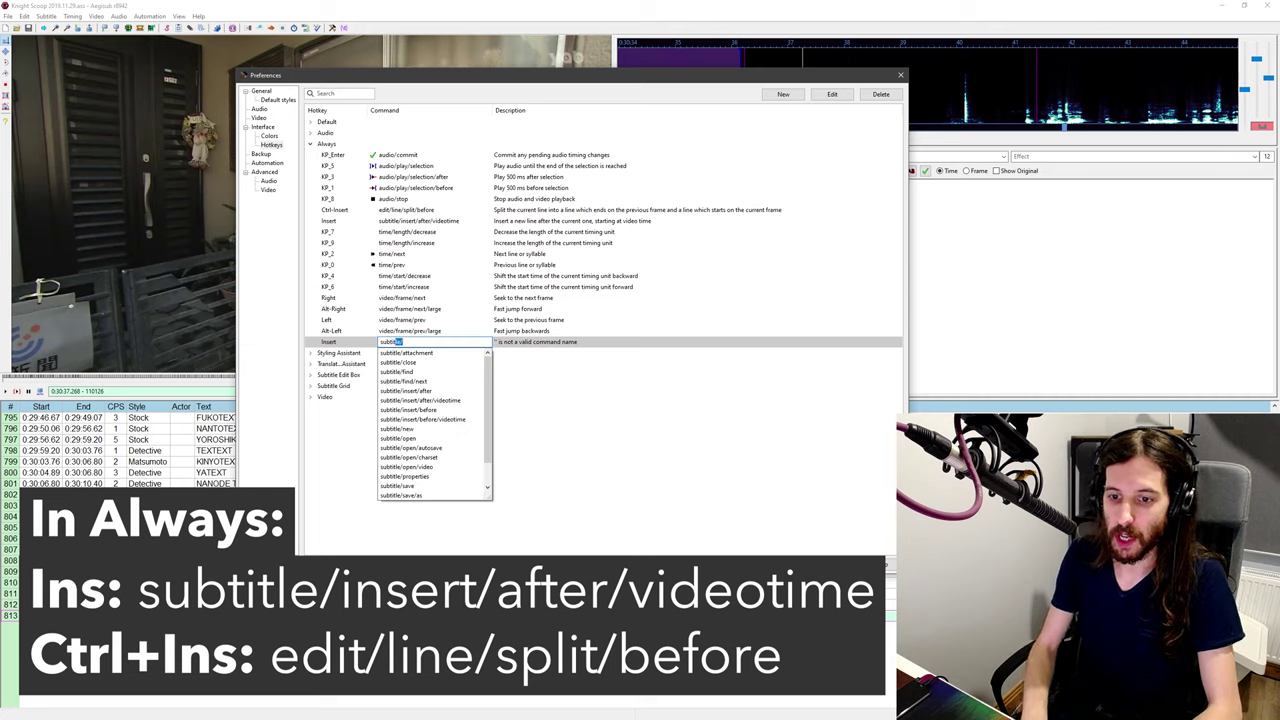
{"action": "type", "text": "le/"}
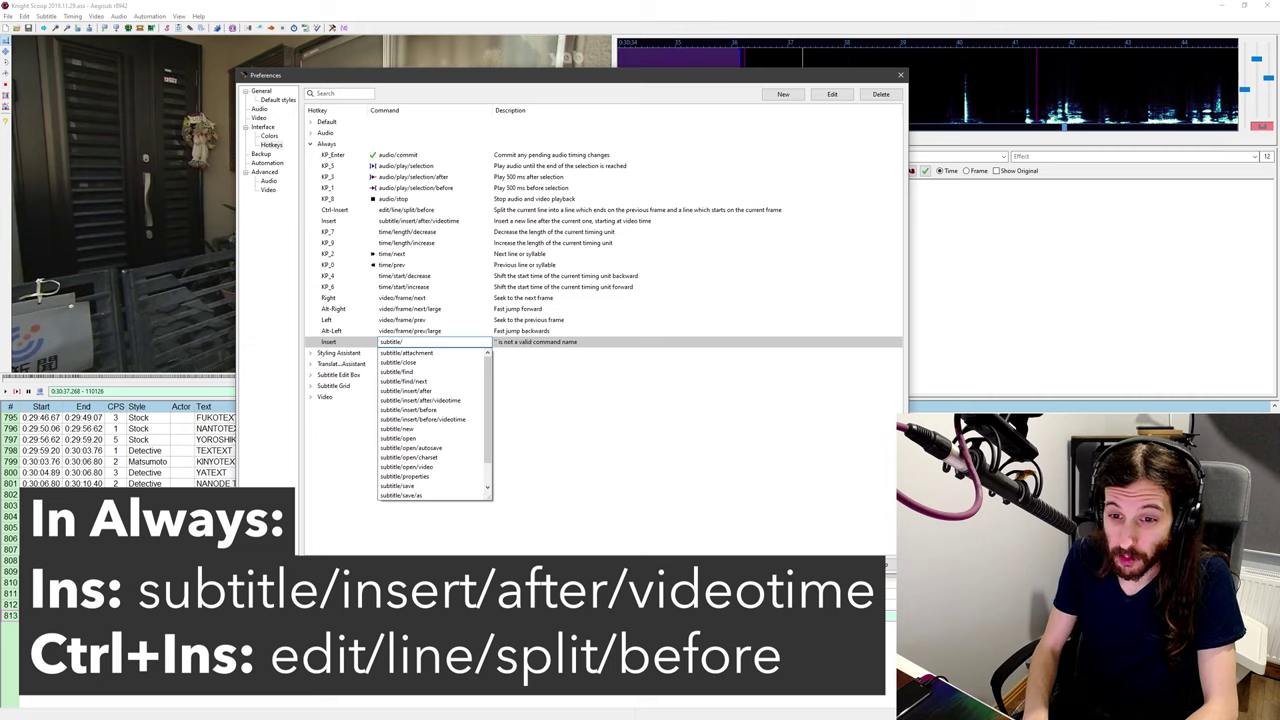
{"action": "type", "text": "insert/after/videotime"}
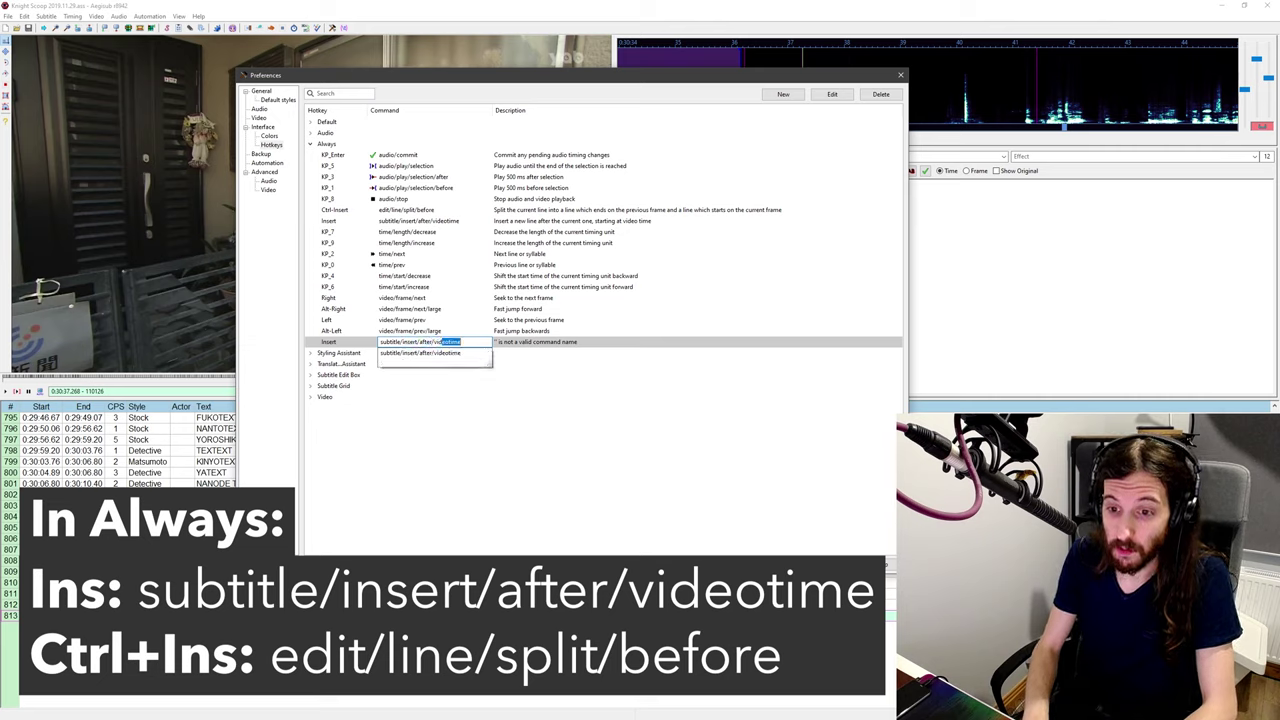
{"action": "key", "text": "Return"}
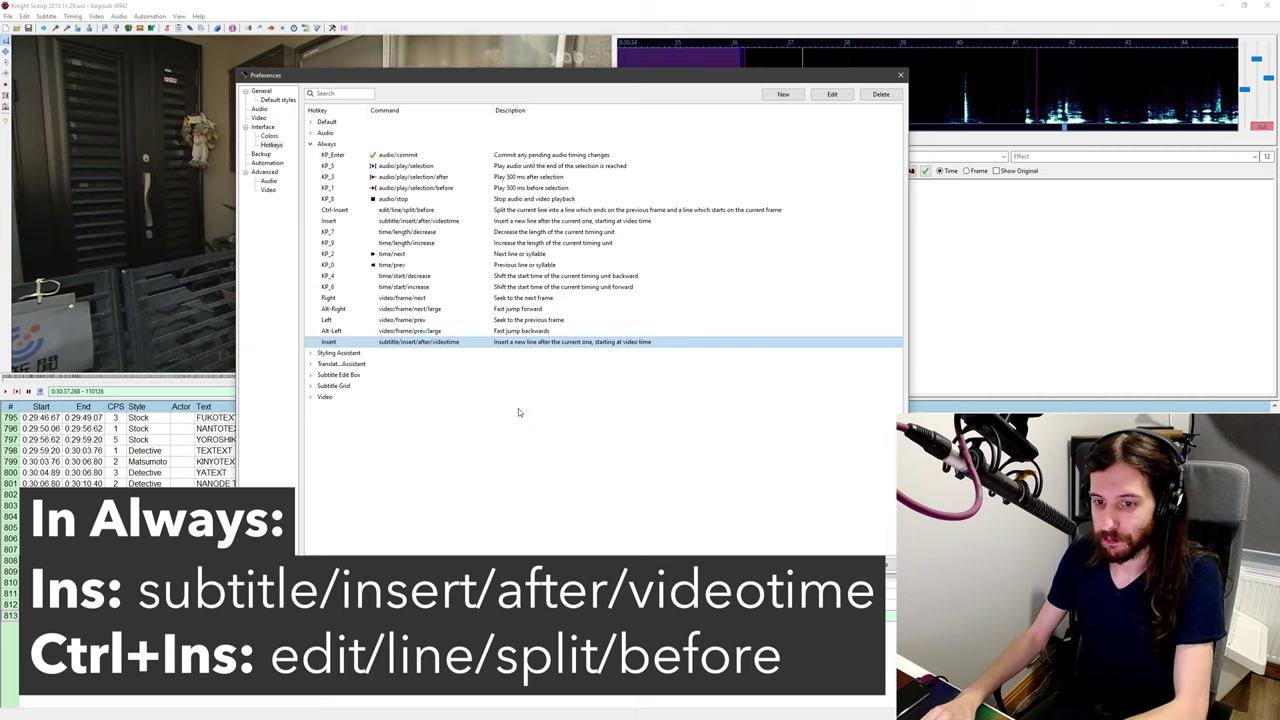
Step: Delete the duplicate Insert hotkey at the end of the Always group and collapse the group
{"action": "left_click", "coordinate": [879, 97]}
{"action": "left_click", "coordinate": [428, 214]}
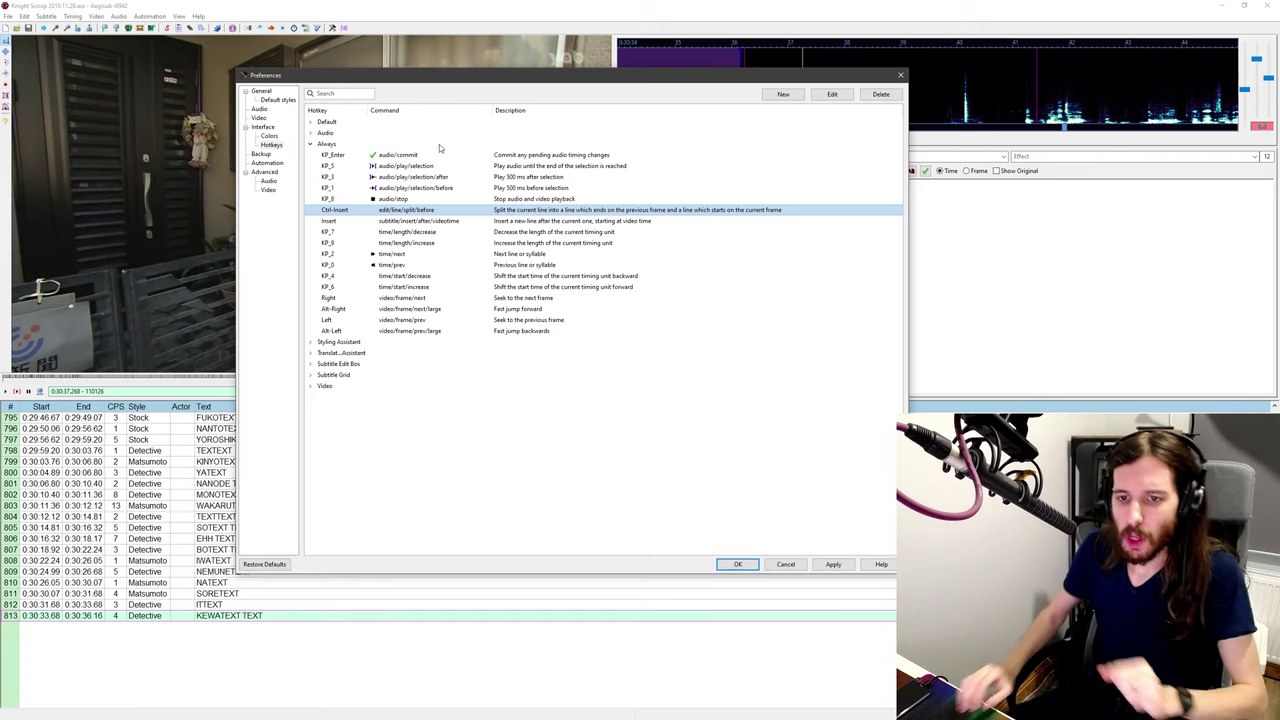
{"action": "left_click", "coordinate": [311, 145]}
Step: Search the hotkeys for q, clear the search, and examine the Audio hotkeys for video/frame/prev and video/frame/next
{"action": "left_click", "coordinate": [331, 93]}
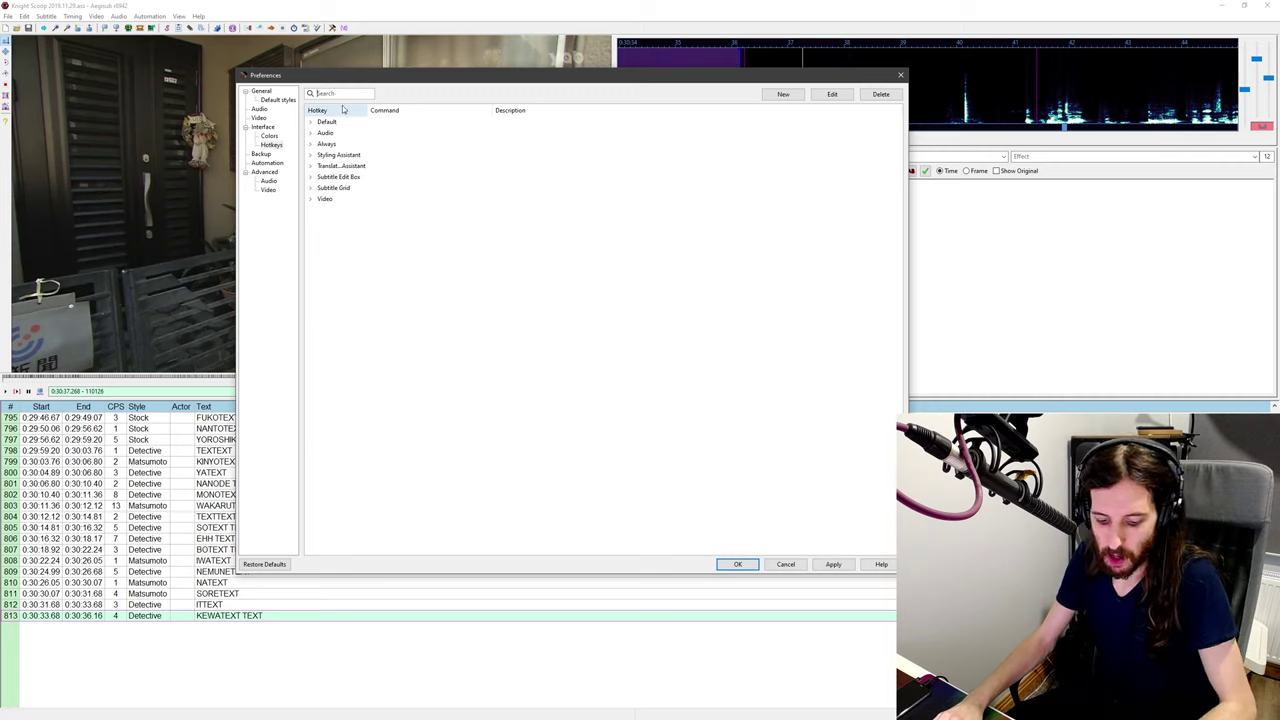
{"action": "type", "text": "q"}
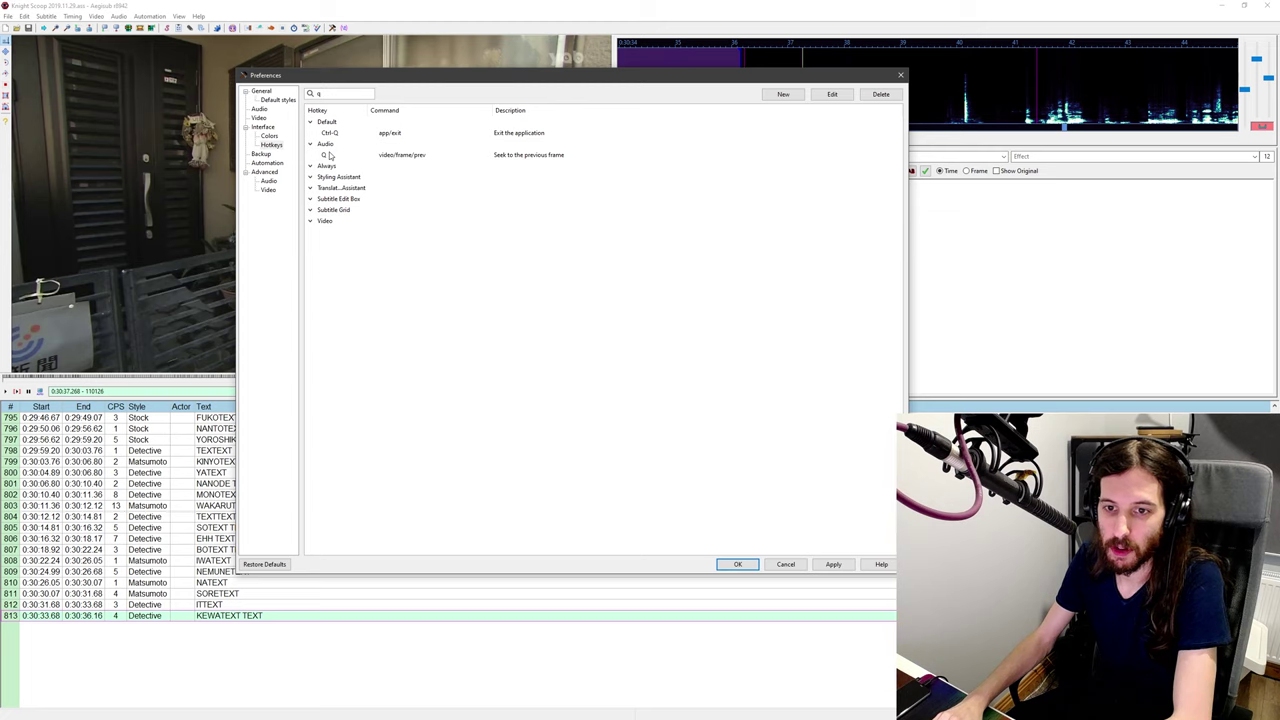
{"action": "key", "text": "BackSpace"}
{"action": "left_click", "coordinate": [310, 122]}
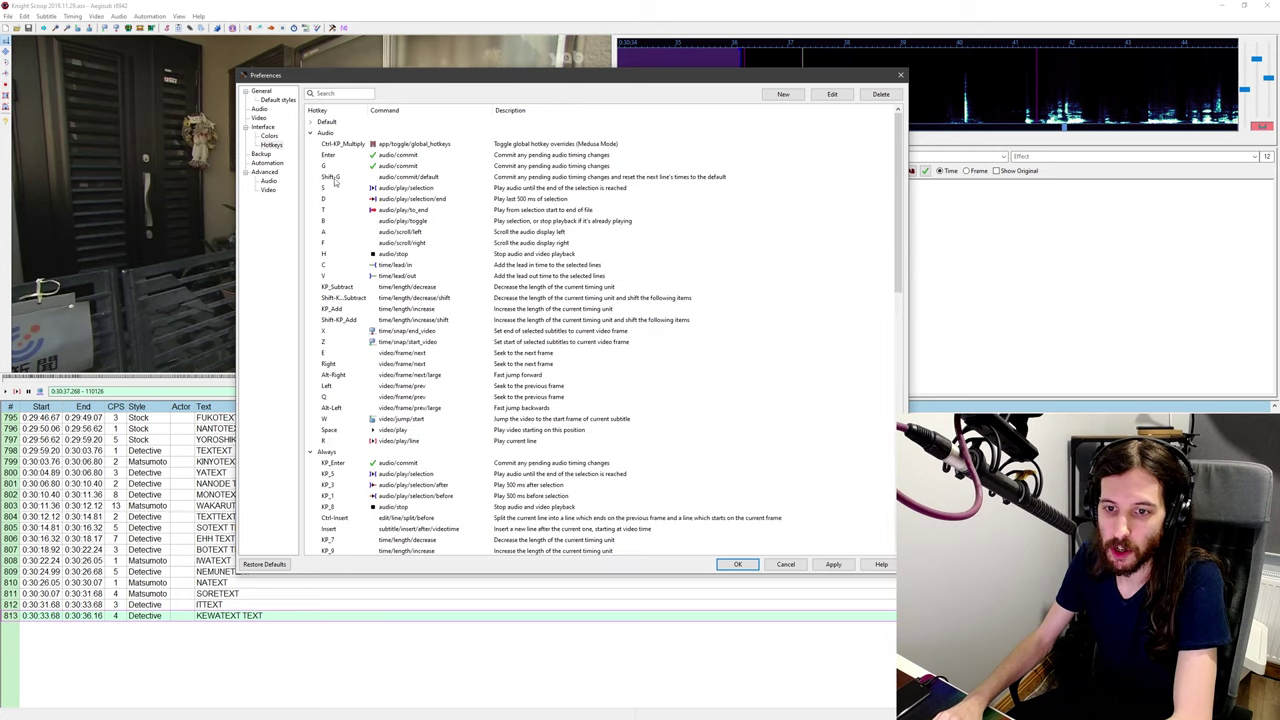
{"action": "scroll", "coordinate": [358, 300], "scroll_direction": "down", "scroll_amount": 1}
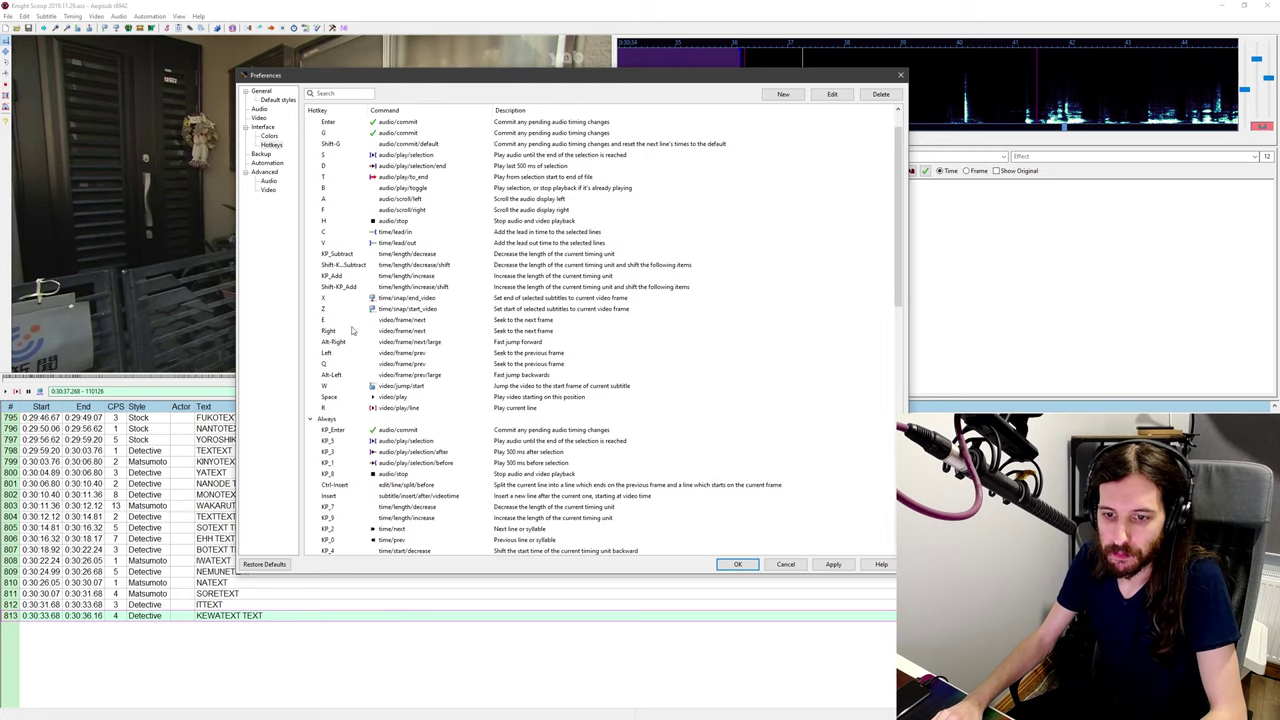
{"action": "left_click", "coordinate": [386, 365]}
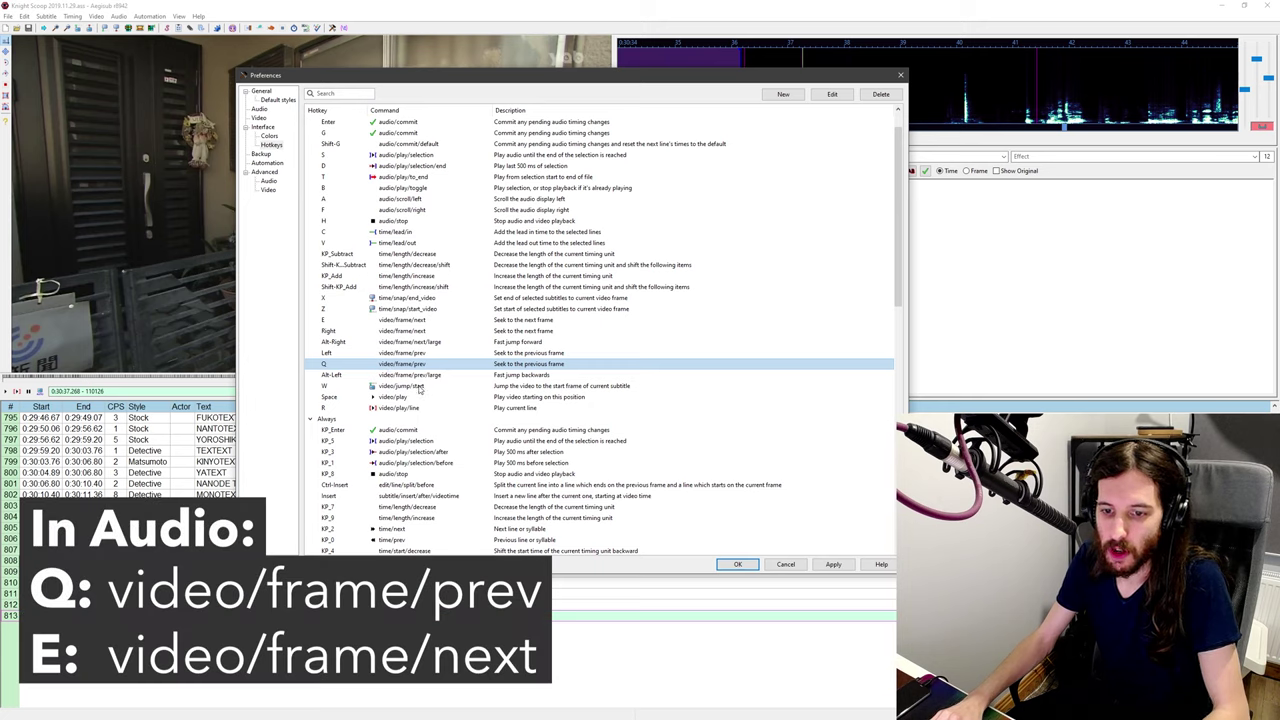
{"action": "left_click", "coordinate": [398, 320]}
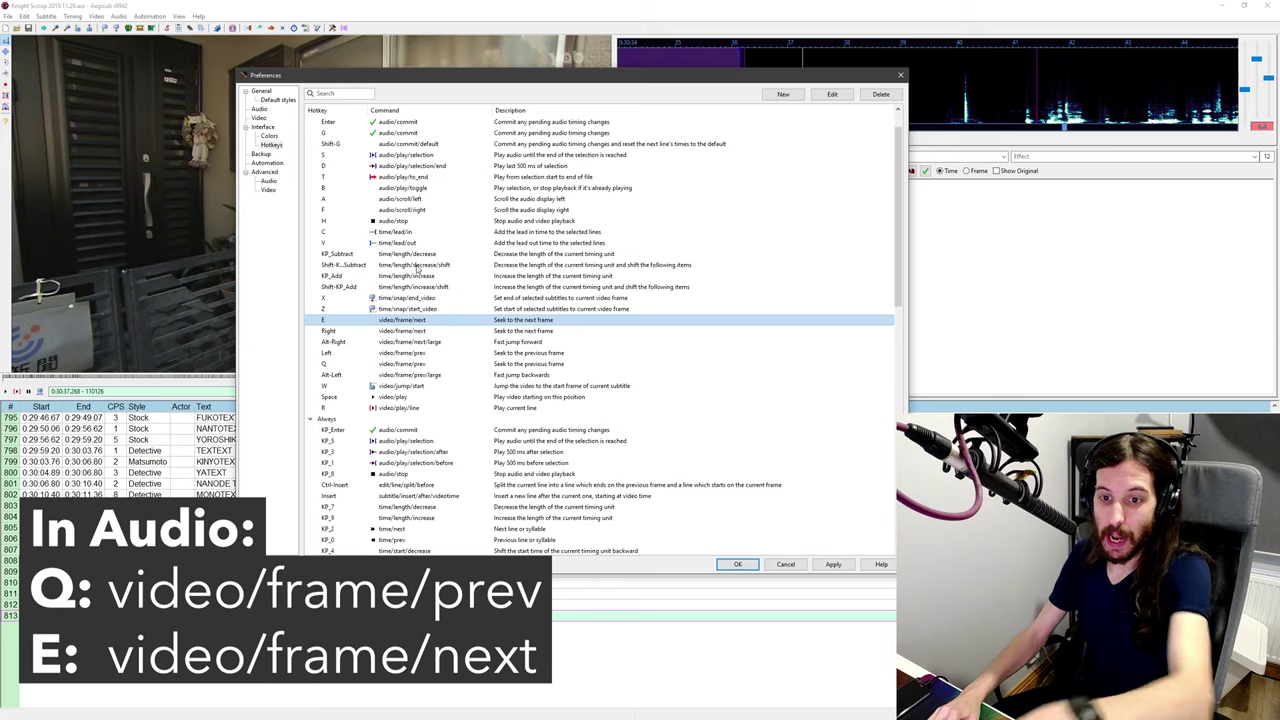
{"action": "left_click", "coordinate": [408, 364]}
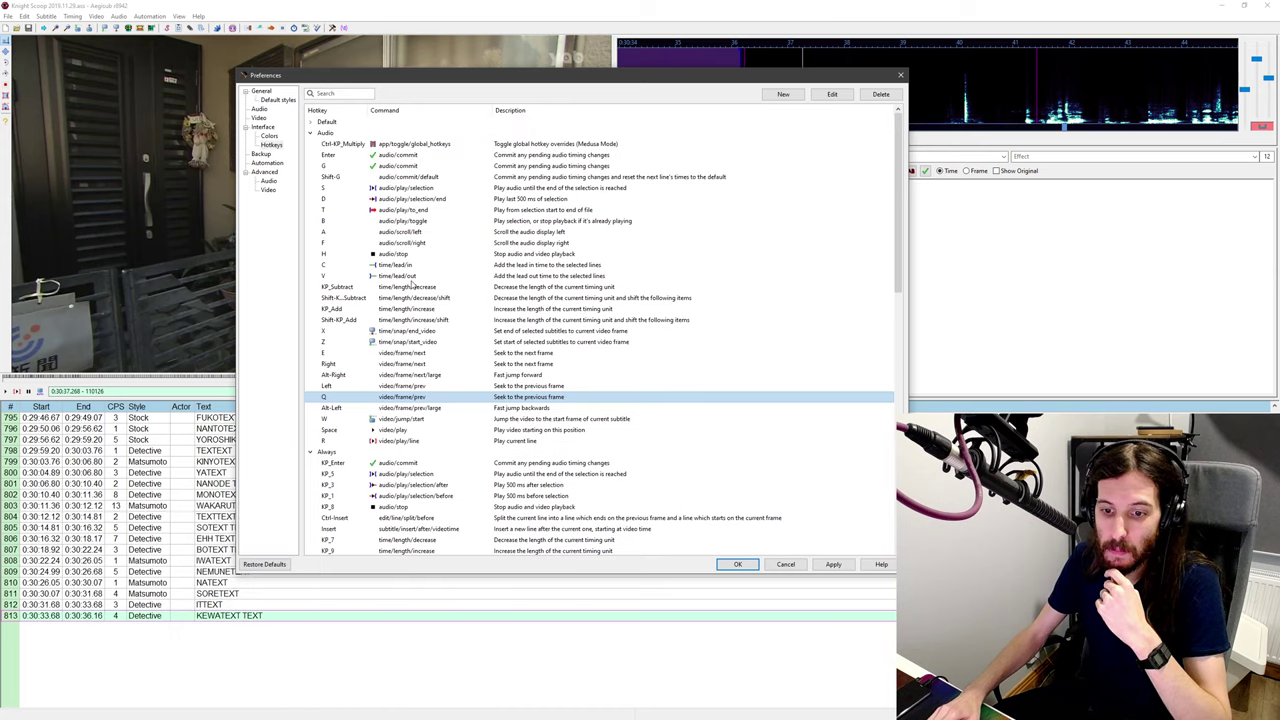
Step: Collapse all the expanded hotkey groups from Audio through Video
{"action": "left_click", "coordinate": [311, 134]}
{"action": "left_click", "coordinate": [311, 144]}
{"action": "left_click", "coordinate": [311, 155]}
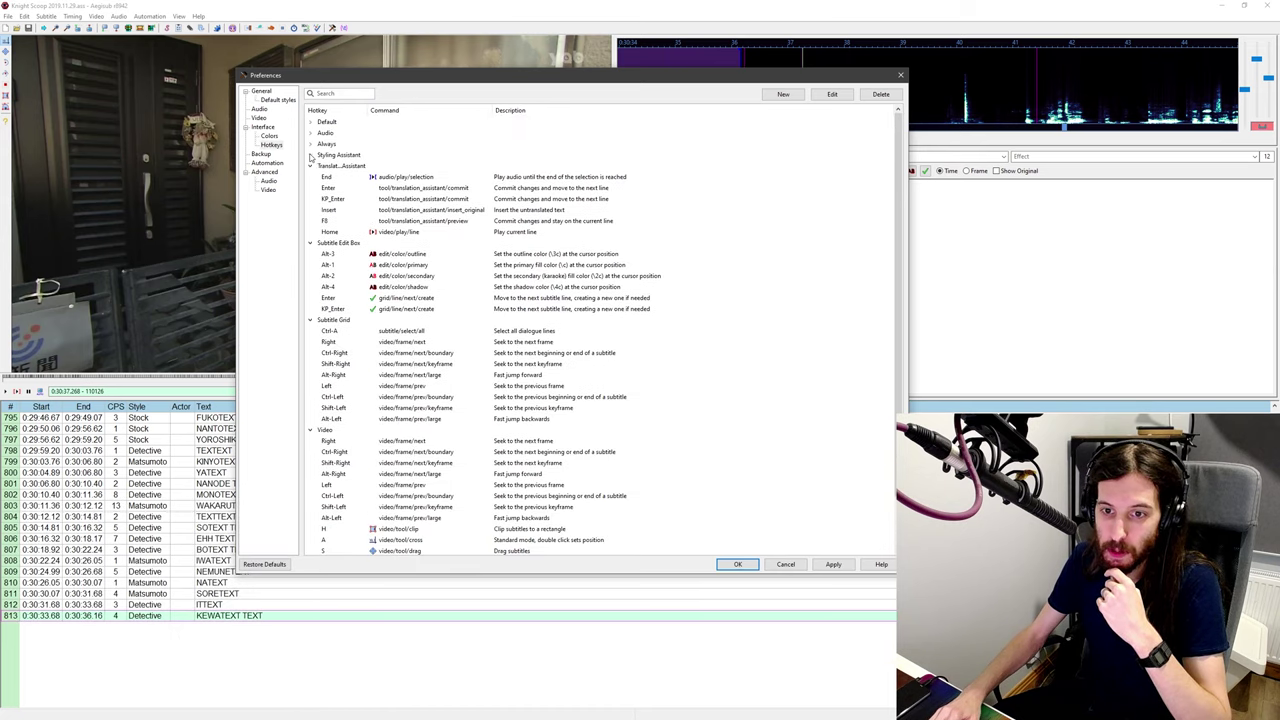
{"action": "left_click", "coordinate": [311, 166]}
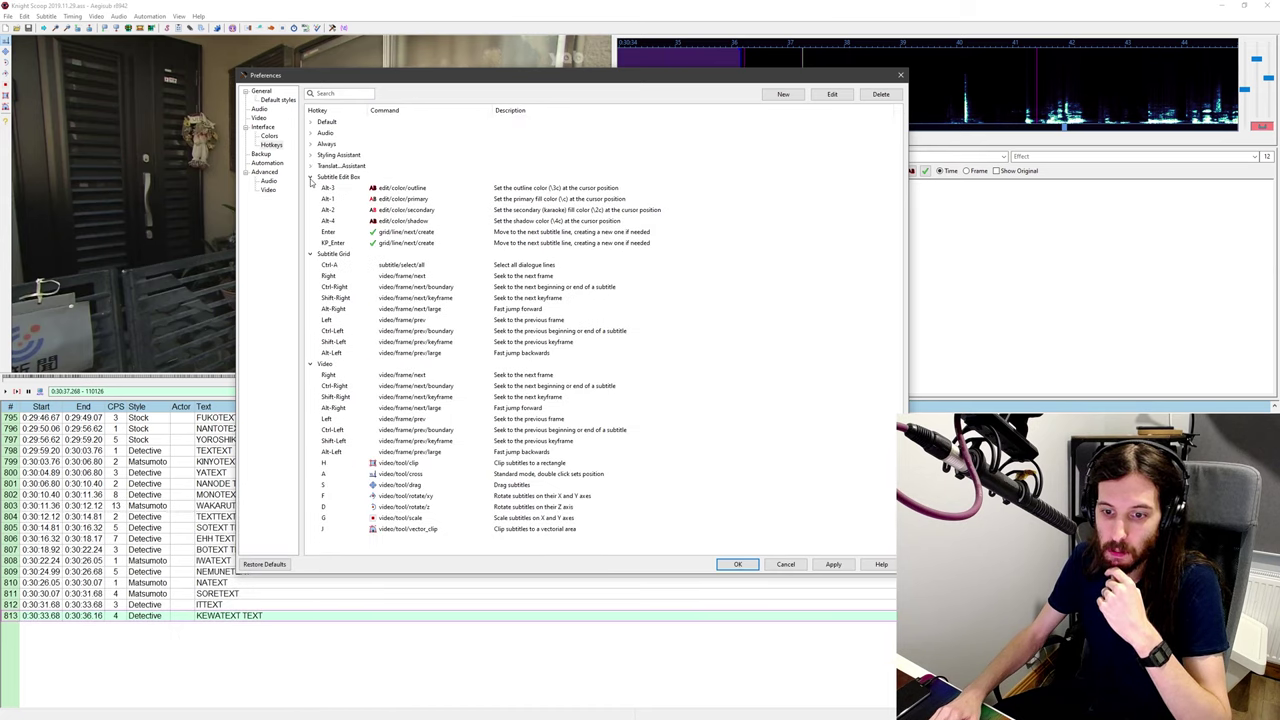
{"action": "left_click", "coordinate": [311, 177]}
{"action": "left_click", "coordinate": [311, 188]}
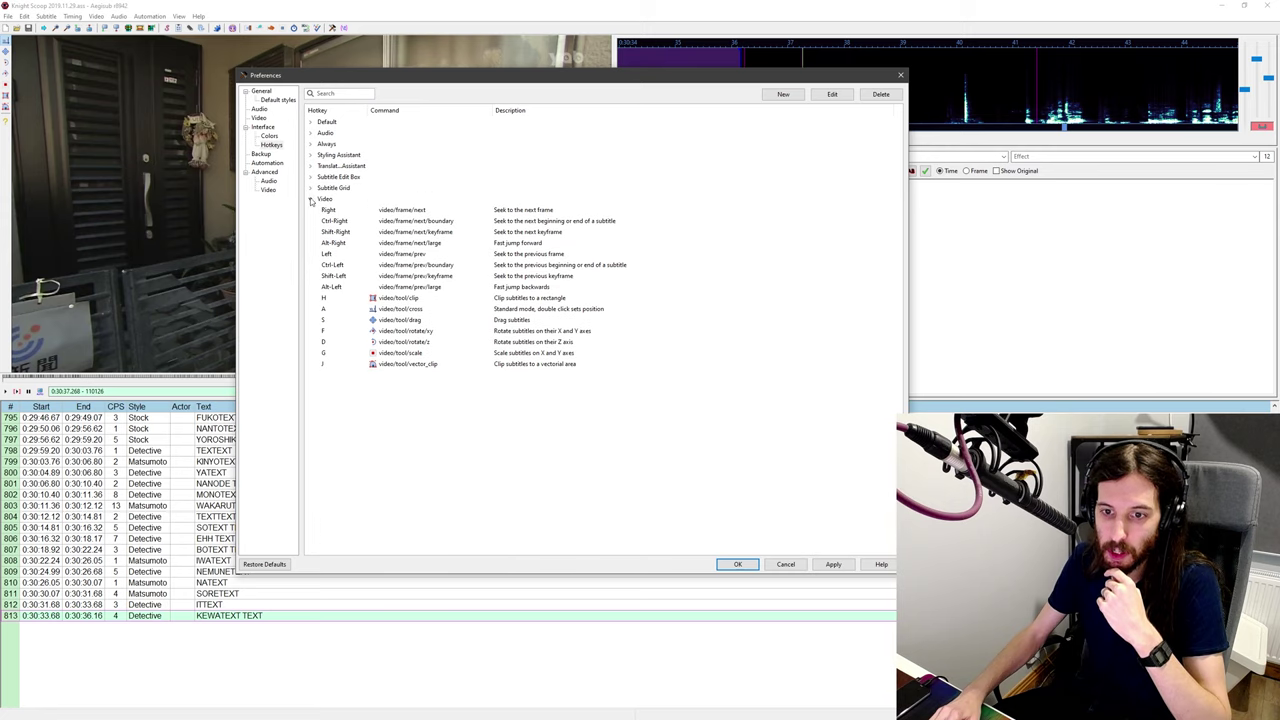
{"action": "left_click", "coordinate": [311, 199]}
Step: Review the Audio hotkeys for audio/commit, time/snap/start_video and time/snap/end_video, and accept the preferences
{"action": "left_click", "coordinate": [311, 133]}
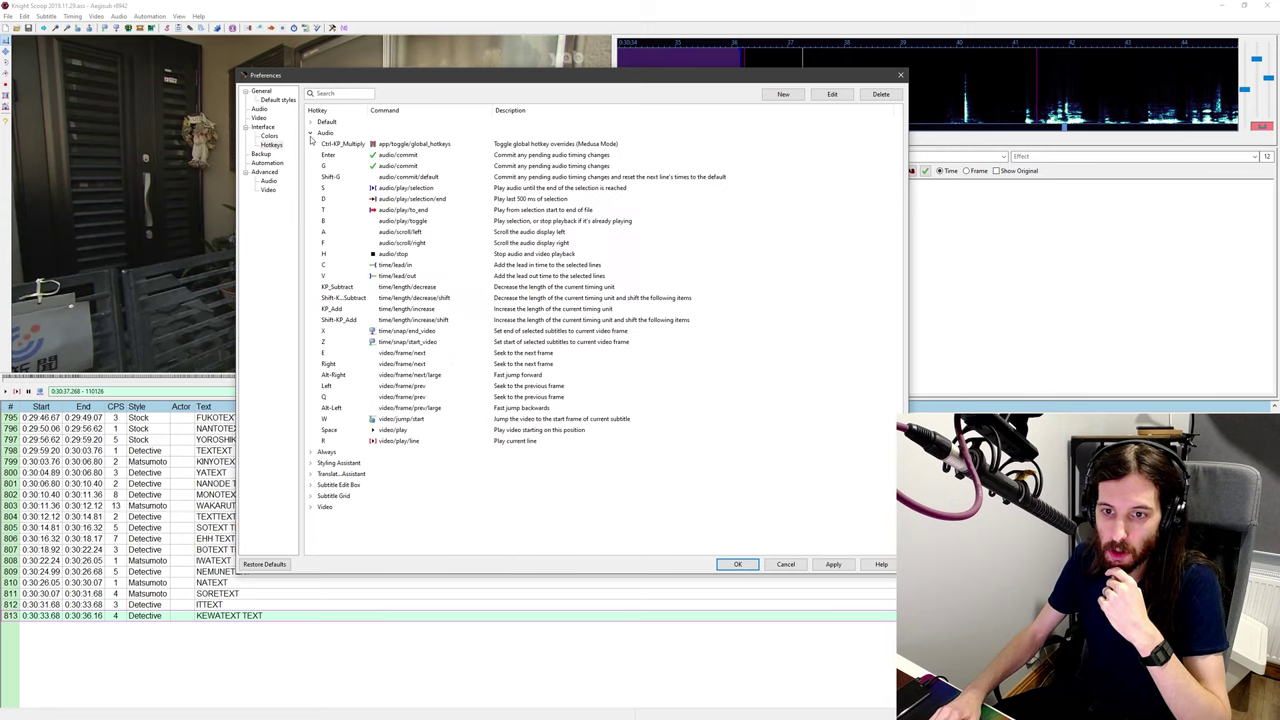
{"action": "left_click", "coordinate": [324, 165]}
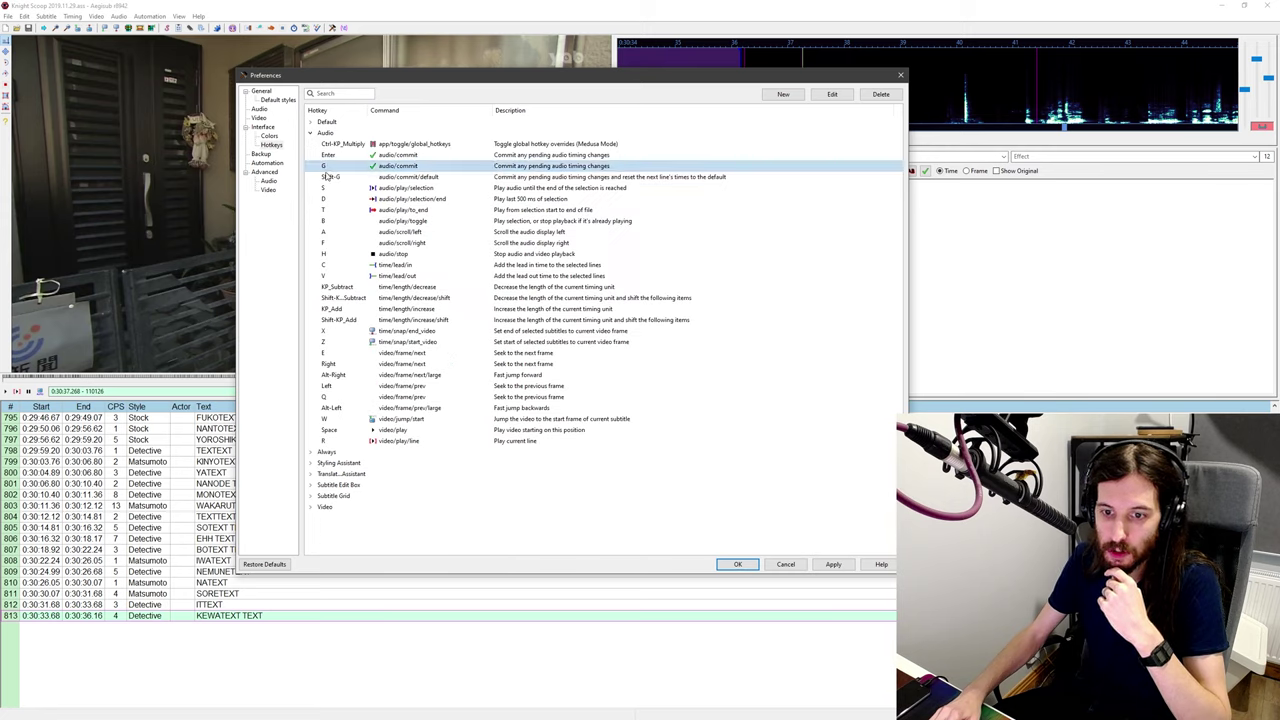
{"action": "left_click", "coordinate": [339, 344]}
{"action": "left_click", "coordinate": [342, 331]}
{"action": "left_click", "coordinate": [346, 343]}
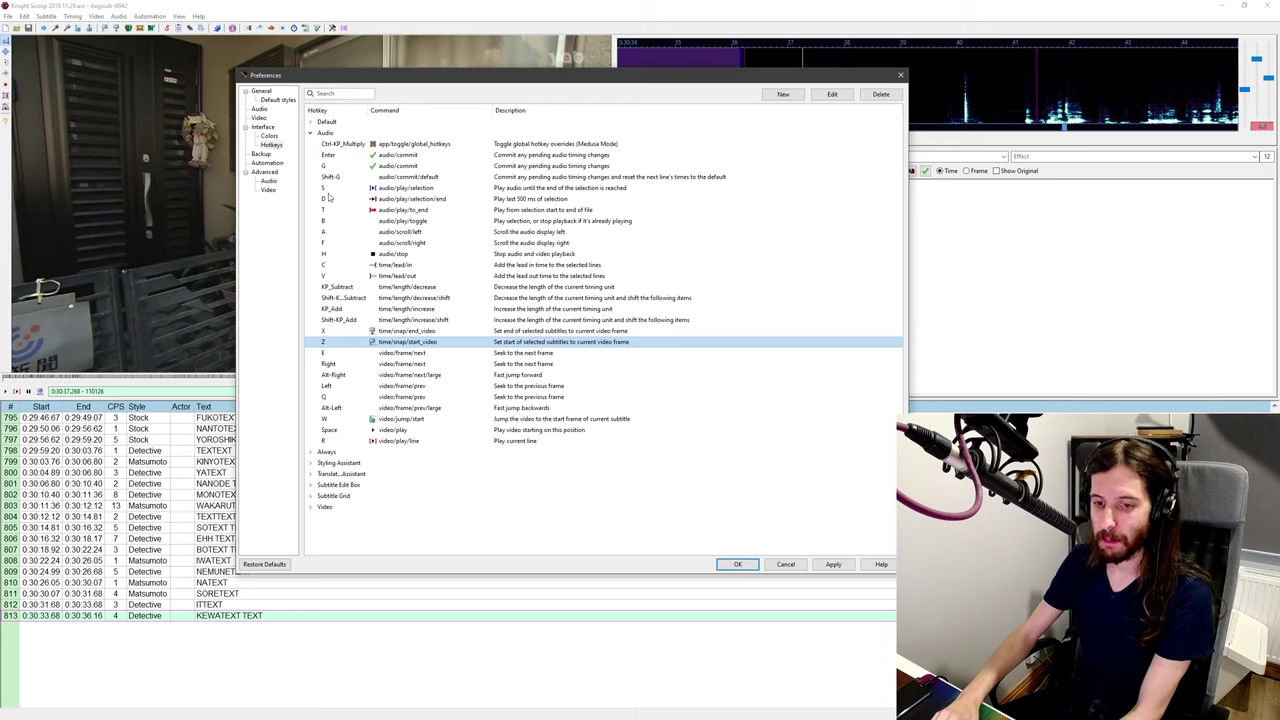
{"action": "left_click", "coordinate": [737, 564]}
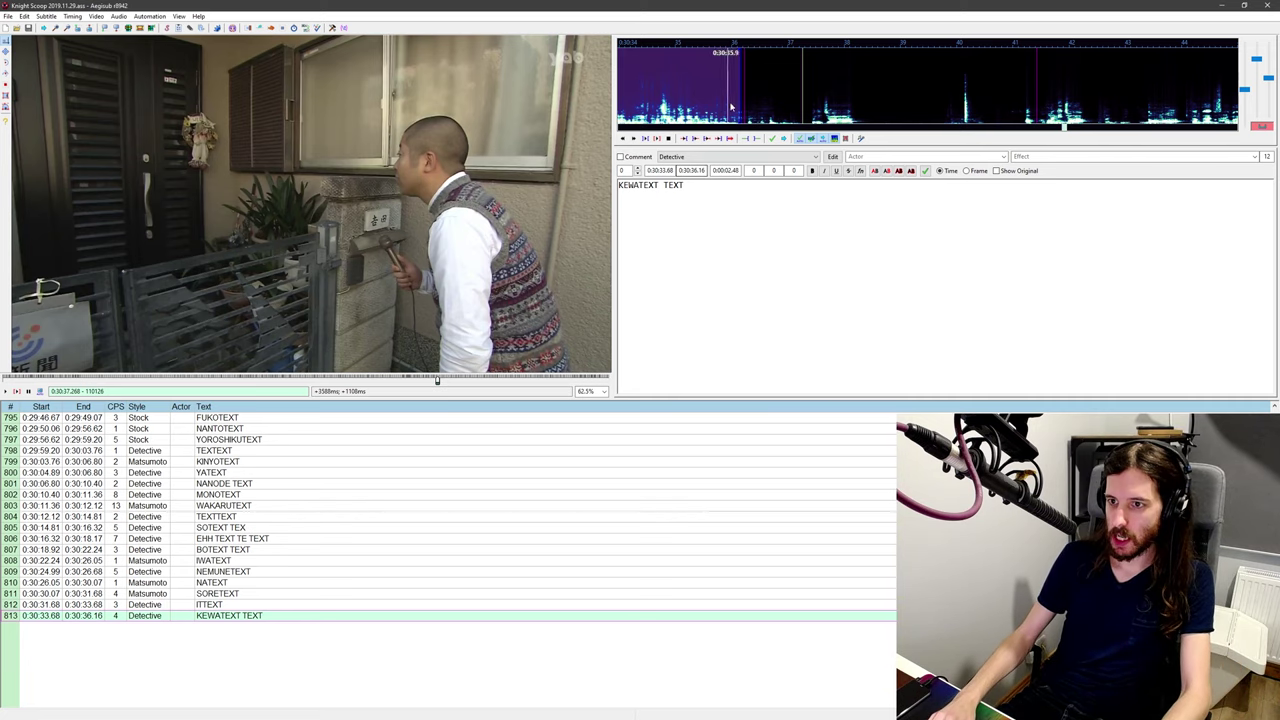
Step: Review the end of the subtitle list and seek the video past line 813 to about 0:30:38.29 in the audio display
{"action": "middle_click", "coordinate": [765, 85]}
{"action": "middle_click", "coordinate": [818, 85]}
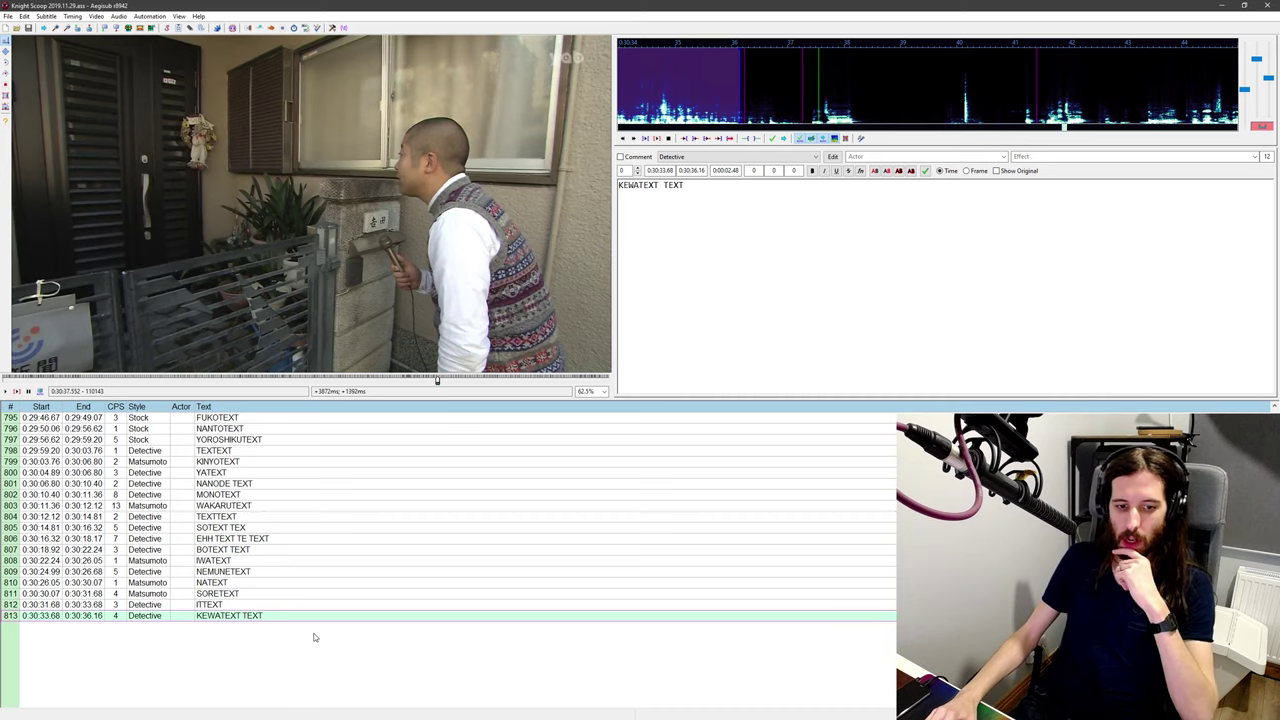
{"action": "scroll", "coordinate": [253, 551], "scroll_direction": "up", "scroll_amount": 14}
{"action": "scroll", "coordinate": [310, 515], "scroll_direction": "down", "scroll_amount": 19}
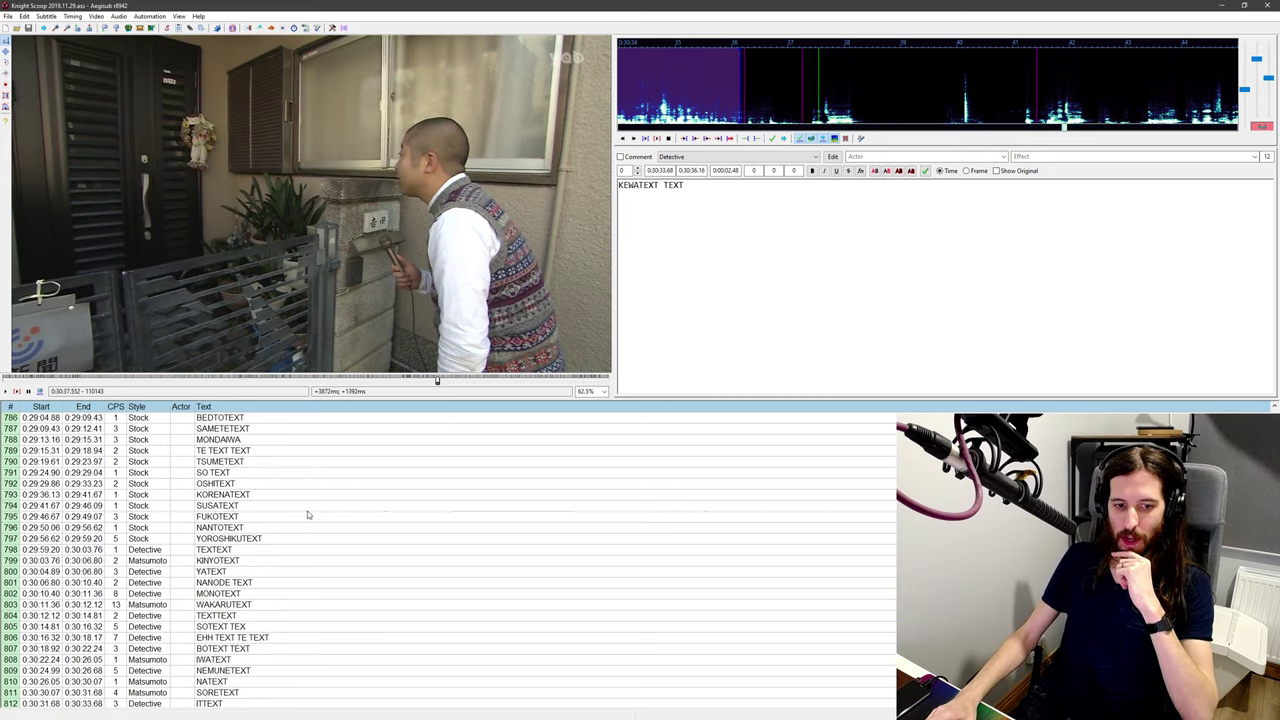
{"action": "scroll", "coordinate": [308, 533], "scroll_direction": "up", "scroll_amount": 2}
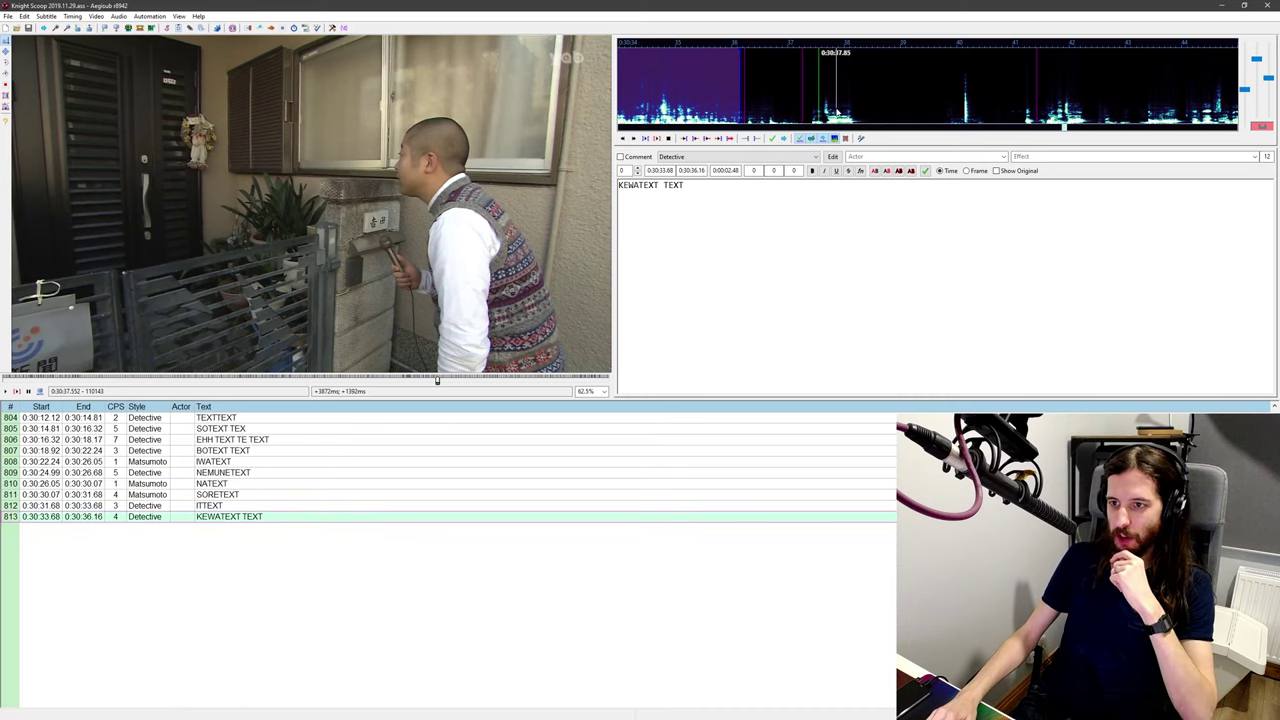
{"action": "mouse_move", "coordinate": [820, 95]}
{"action": "left_mouse_down"}
{"action": "mouse_move", "coordinate": [1066, 95]}
{"action": "mouse_move", "coordinate": [825, 95]}
{"action": "left_mouse_up"}
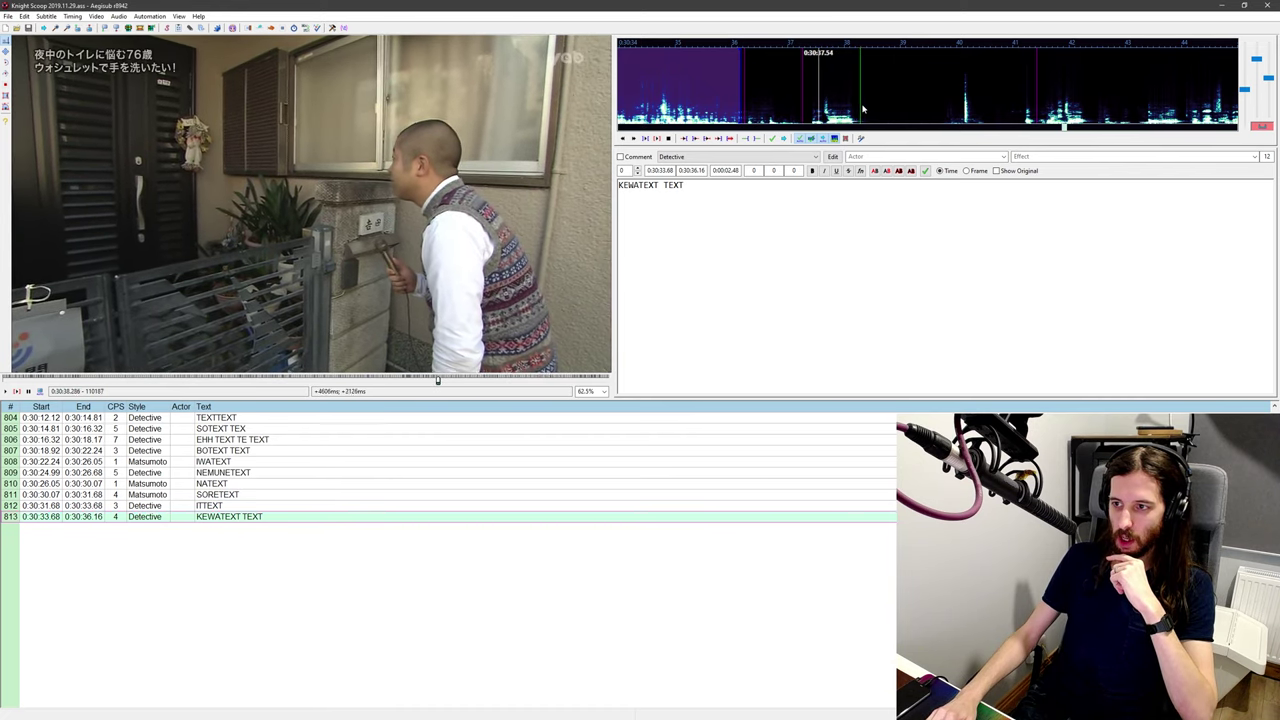
Step: Seek the video back and forth across the shot change and the first speech after line 813, between about 0:30:36.5 and 0:30:38.7
{"action": "middle_click", "coordinate": [1099, 118]}
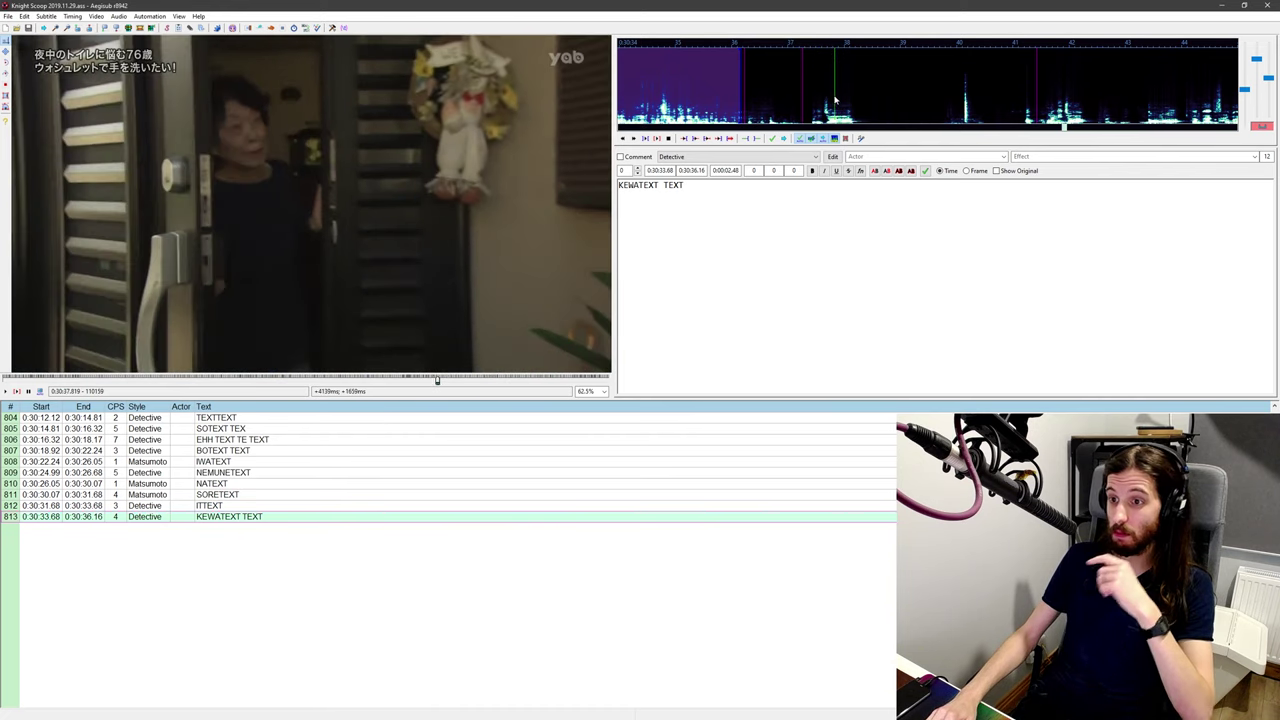
{"action": "middle_click", "coordinate": [821, 104]}
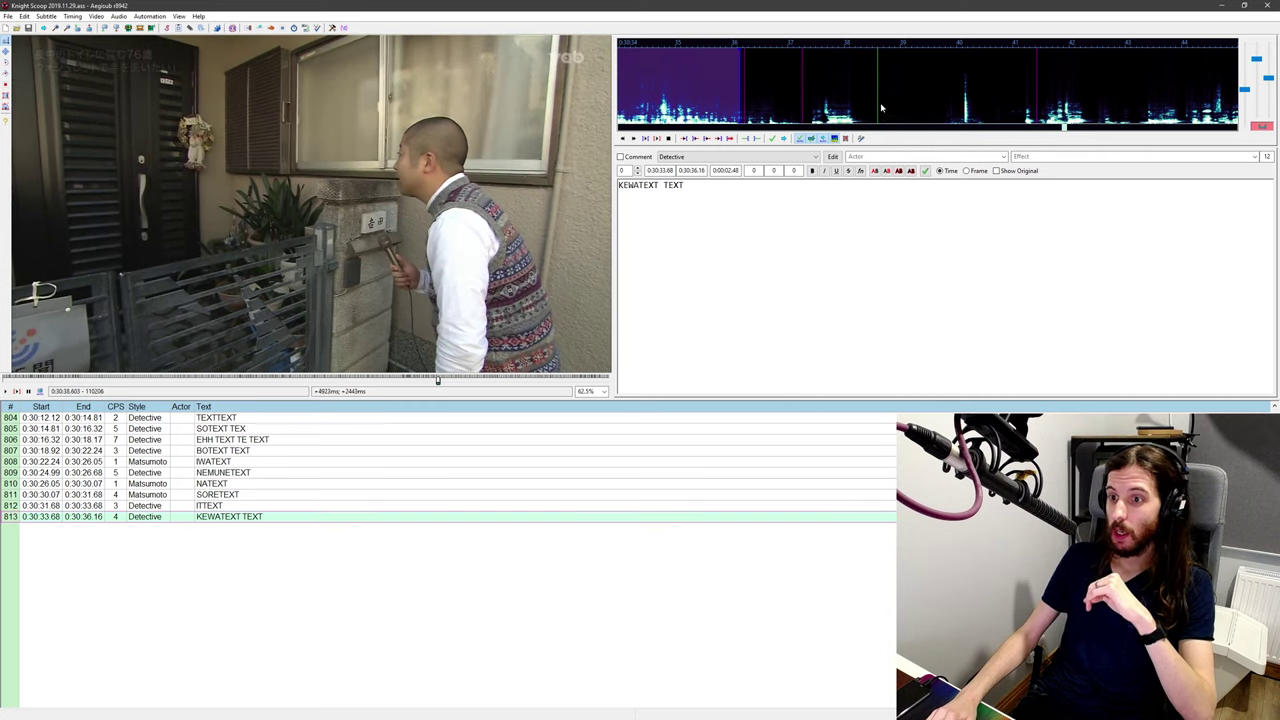
{"action": "middle_click", "coordinate": [815, 98]}
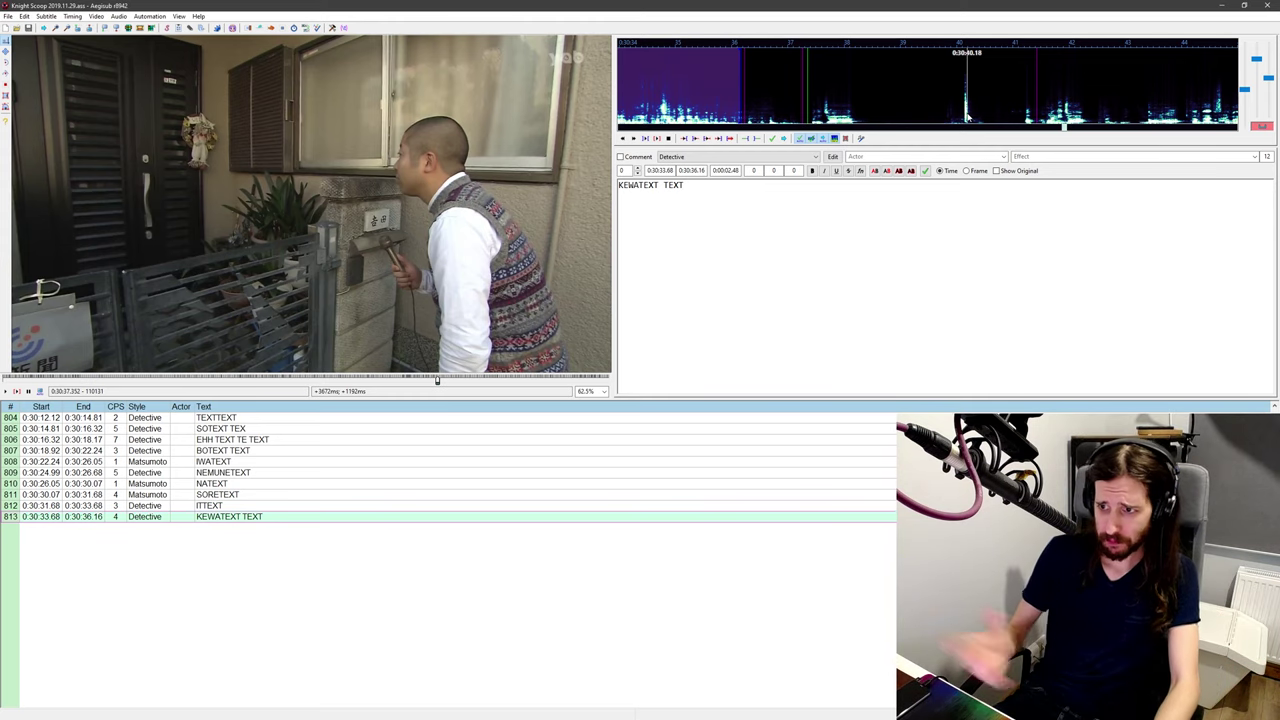
{"action": "middle_click", "coordinate": [813, 98]}
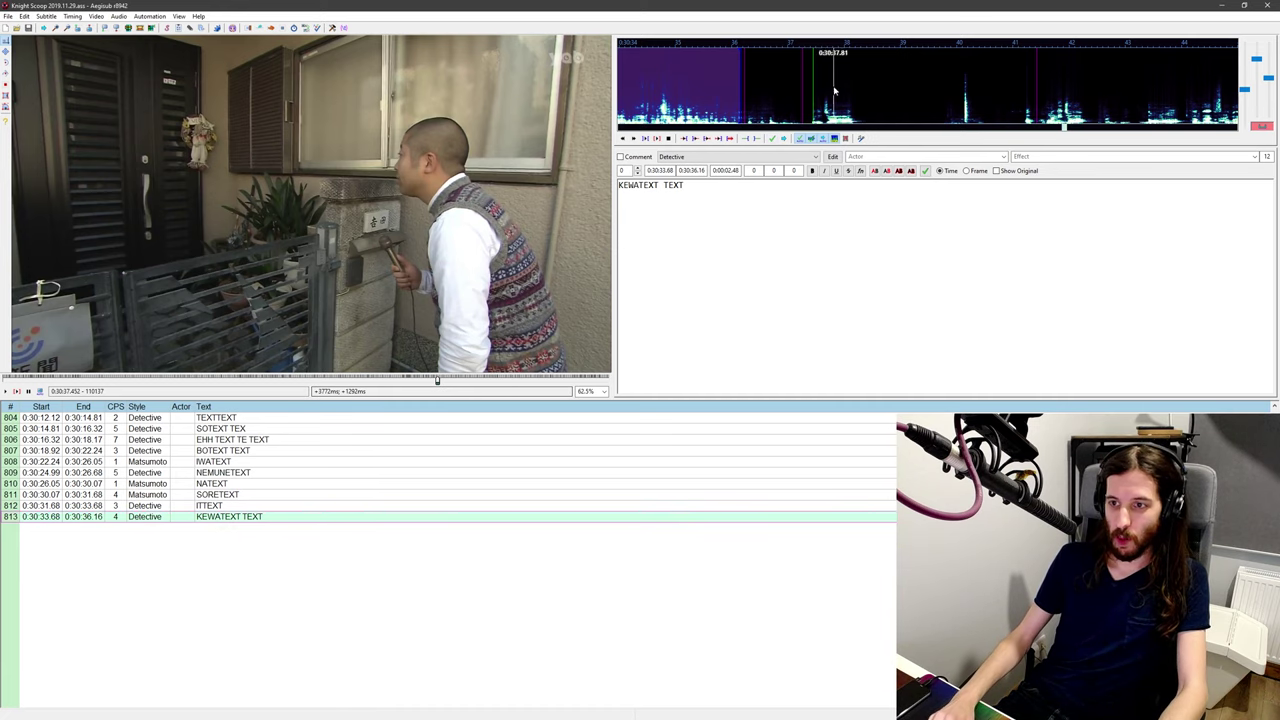
{"action": "middle_click", "coordinate": [760, 106]}
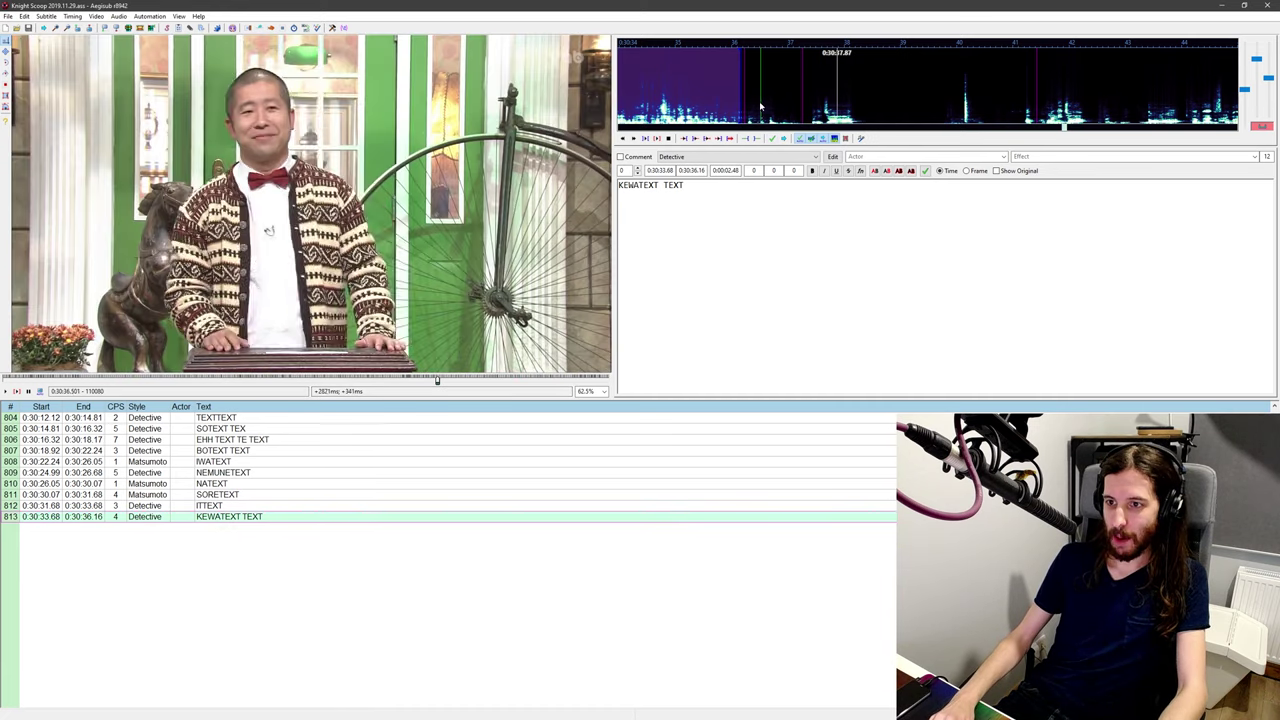
{"action": "mouse_move", "coordinate": [712, 112]}
{"action": "left_mouse_down"}
{"action": "mouse_move", "coordinate": [802, 117]}
{"action": "mouse_move", "coordinate": [731, 119]}
{"action": "left_mouse_up"}
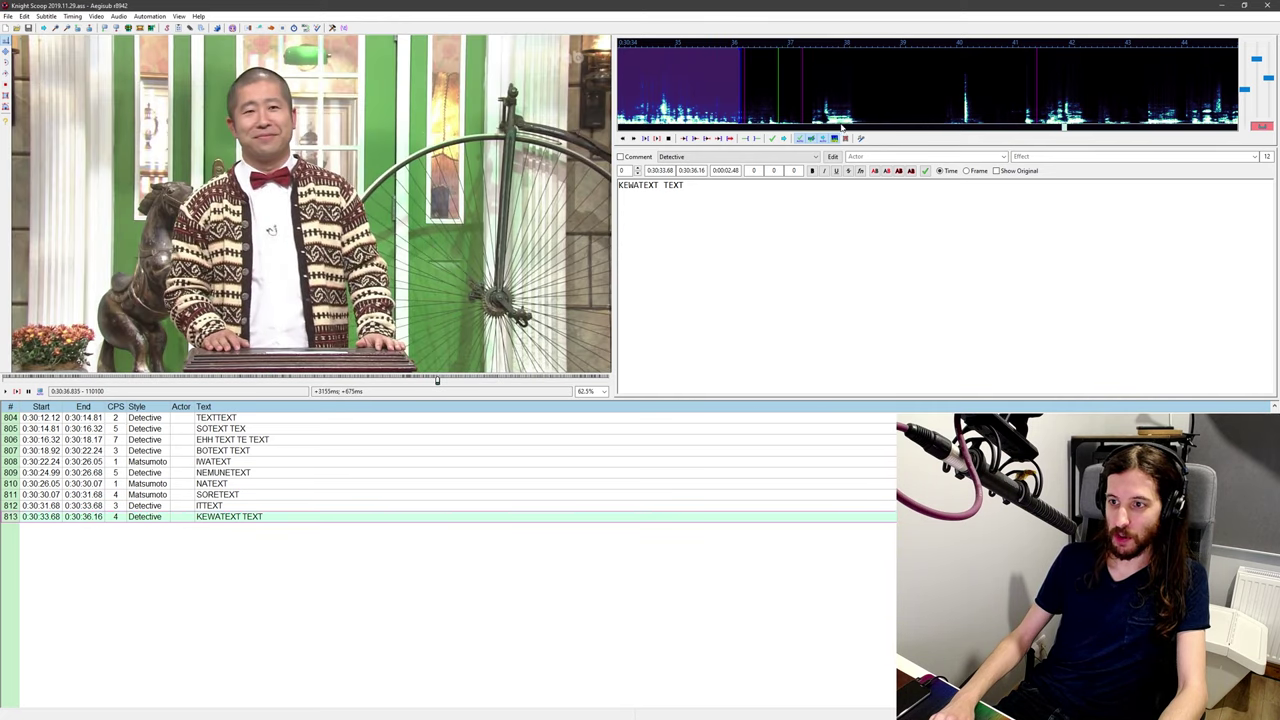
{"action": "left_click_drag", "start_coordinate": [842, 128], "coordinate": [801, 126]}
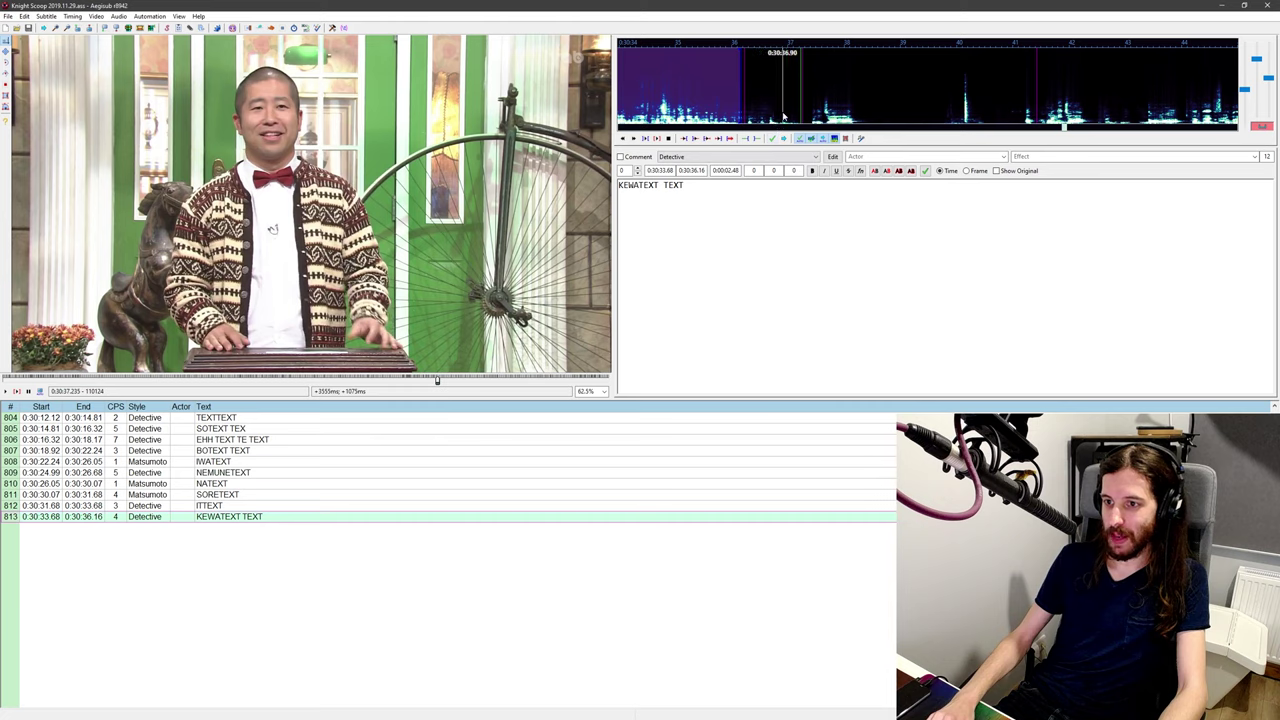
{"action": "middle_click", "coordinate": [855, 116]}
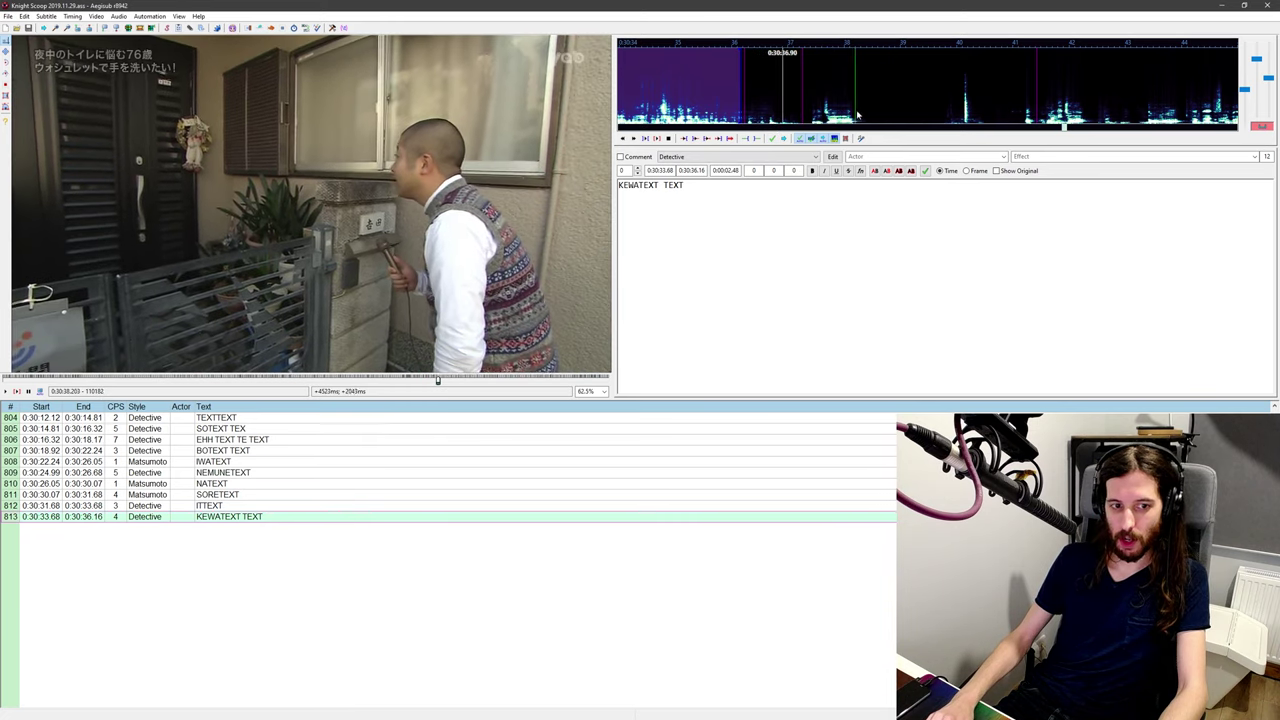
{"action": "left_click_drag", "start_coordinate": [857, 115], "coordinate": [788, 119]}
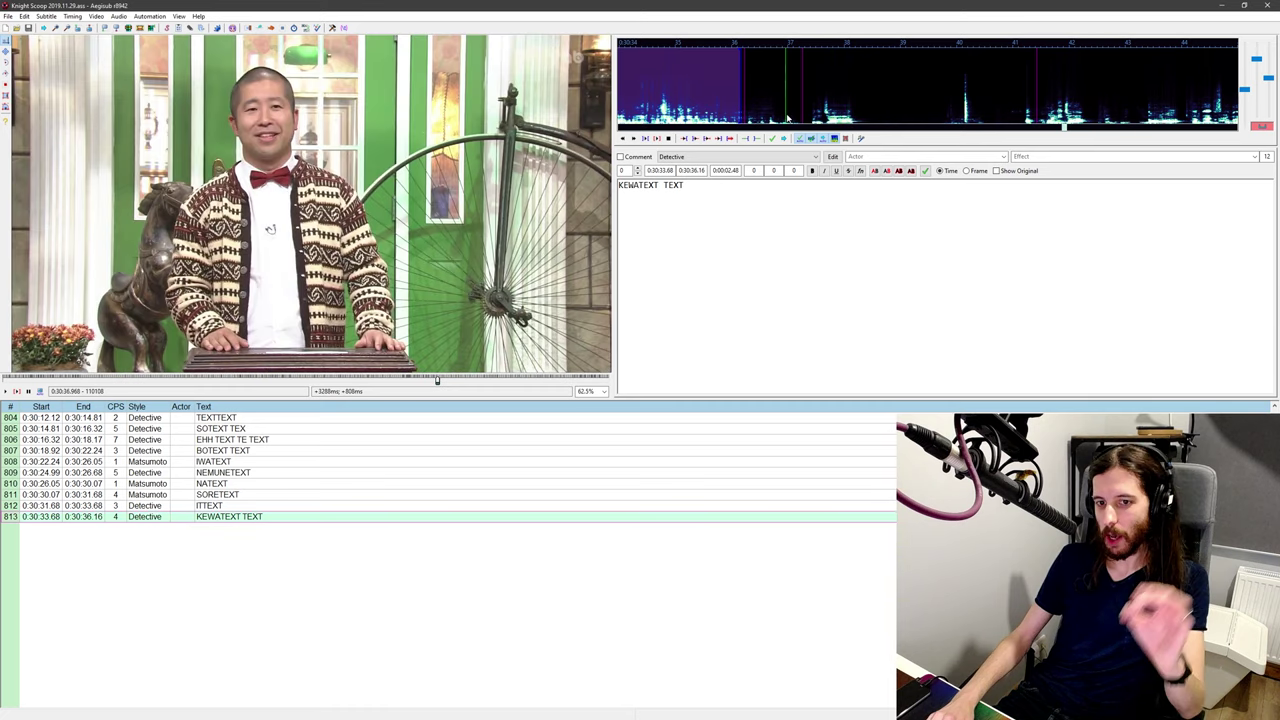
{"action": "middle_click", "coordinate": [806, 117]}
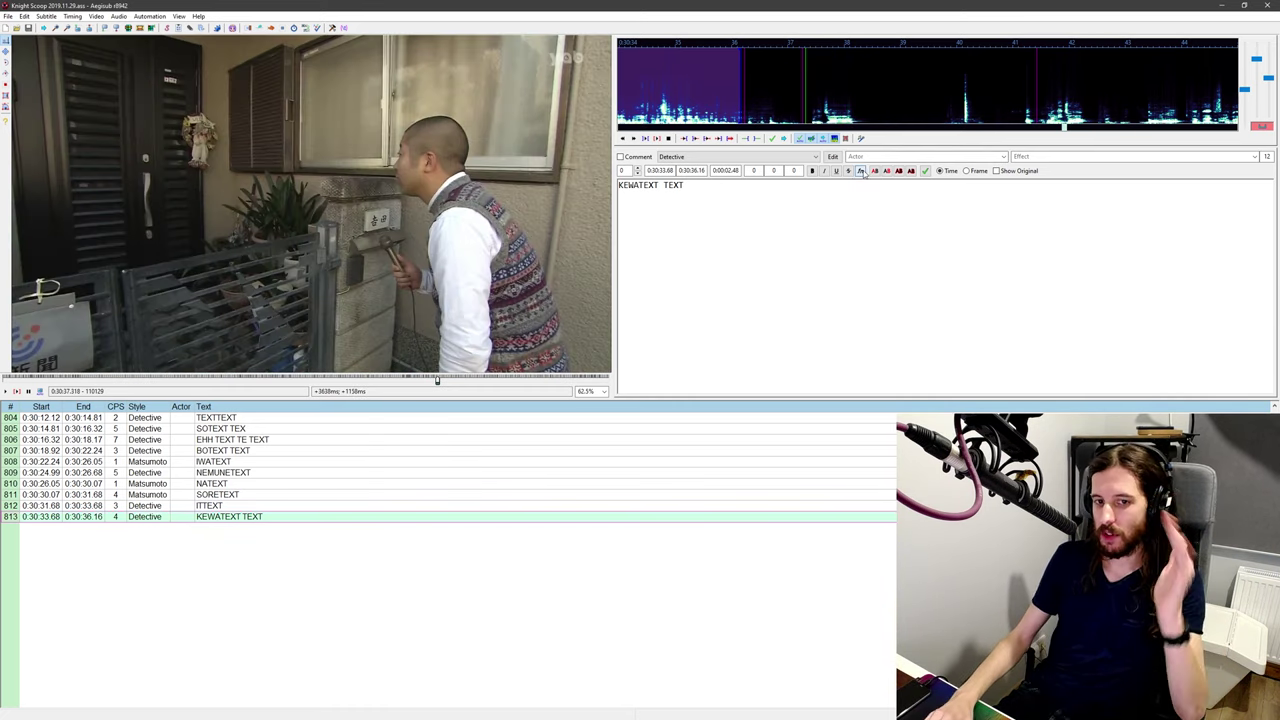
{"action": "middle_click", "coordinate": [826, 95]}
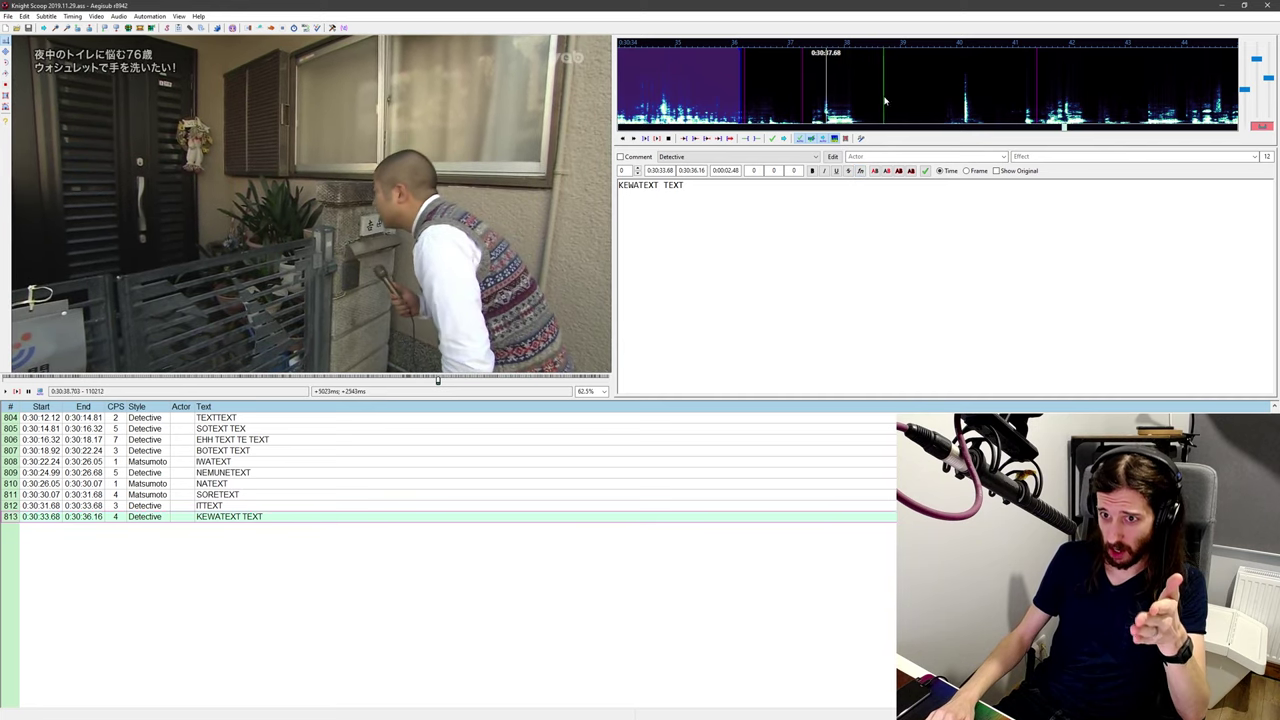
Step: Play the video from about 0:30:36.87 to hear the speech, and seek to its start at about 0:30:37.42
{"action": "middle_click", "coordinate": [978, 100]}
{"action": "left_click_drag", "start_coordinate": [980, 101], "coordinate": [780, 105]}
{"action": "middle_click", "coordinate": [792, 106]}
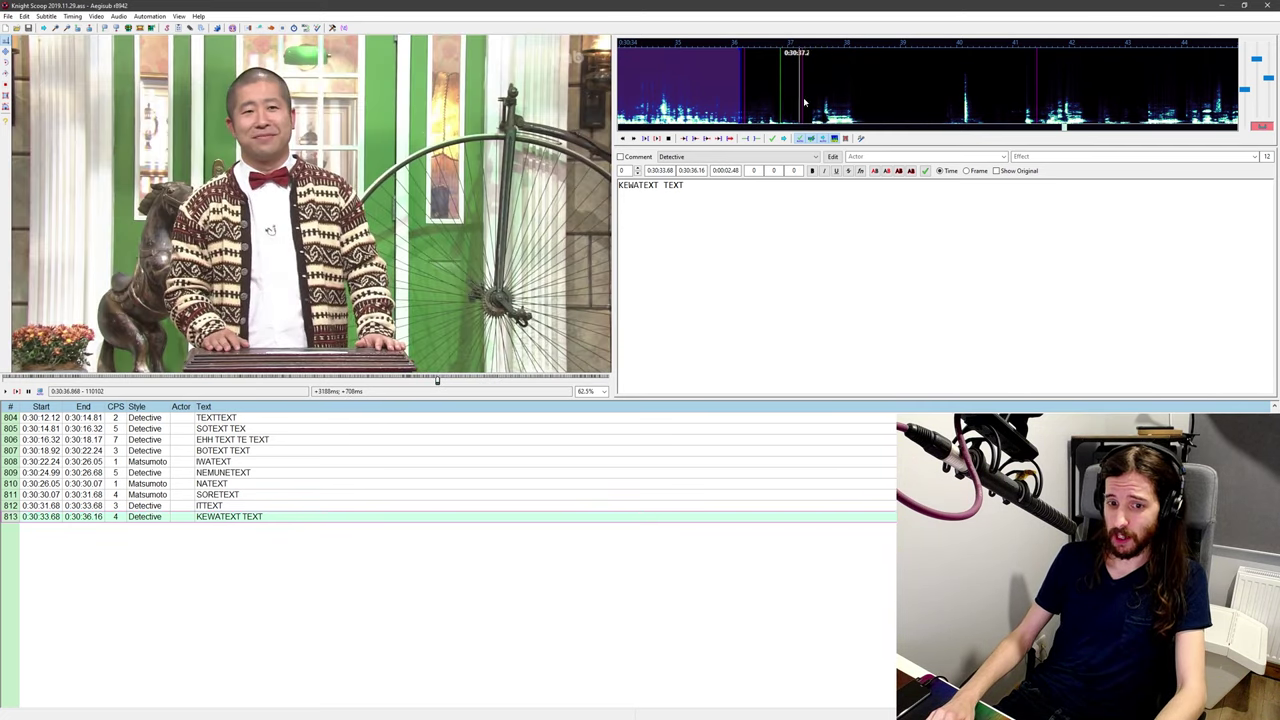
{"action": "key", "text": "ctrl+p"}
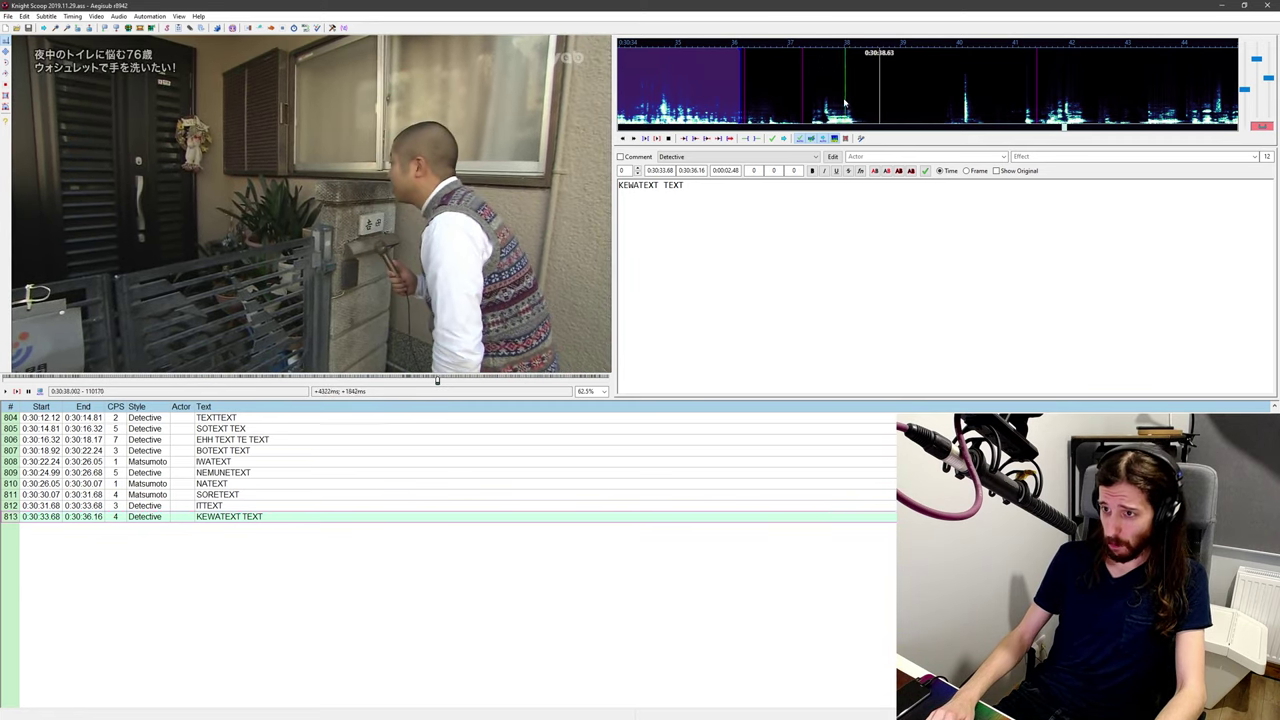
{"action": "middle_click", "coordinate": [810, 106]}
{"action": "middle_click", "coordinate": [812, 106]}
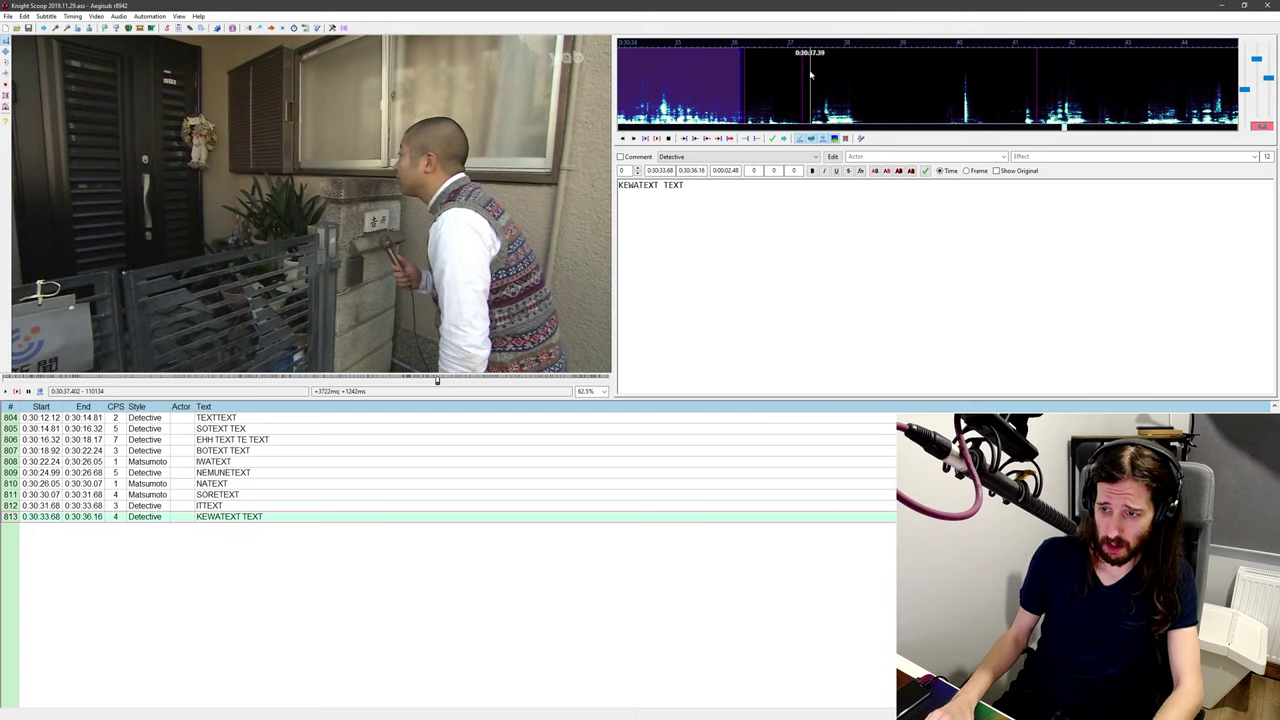
{"action": "middle_click", "coordinate": [815, 100]}
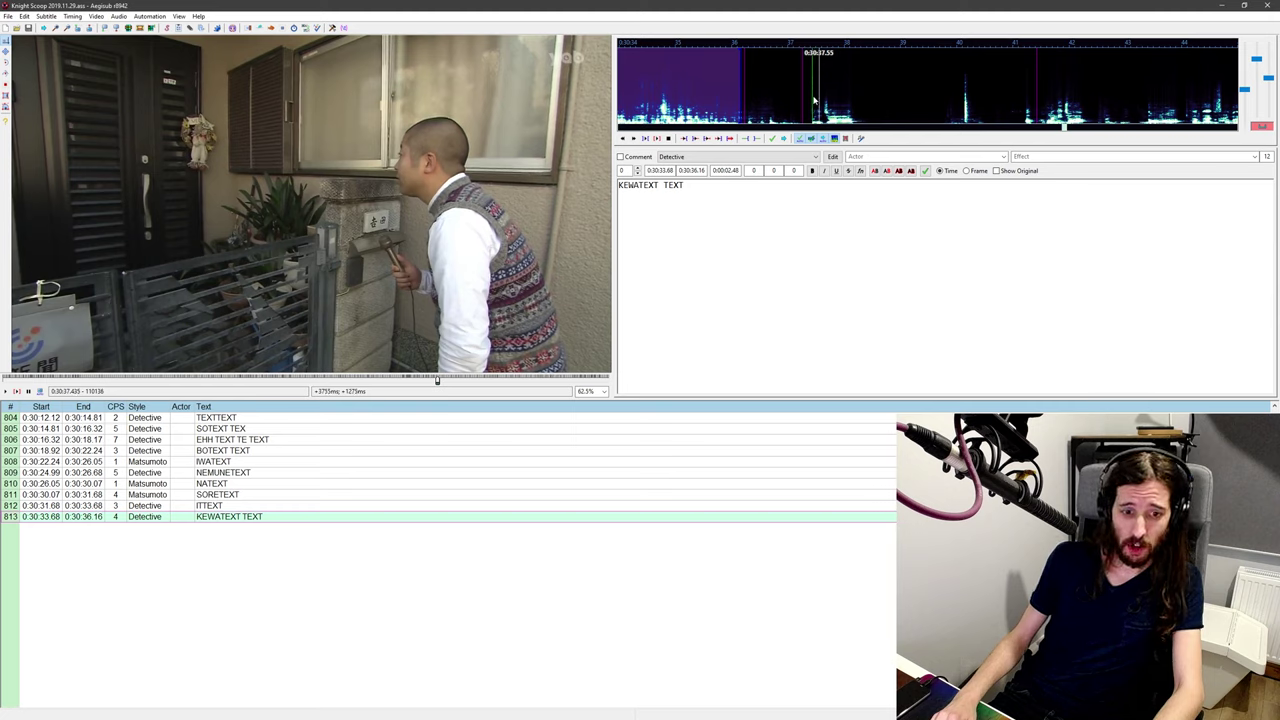
{"action": "middle_click", "coordinate": [813, 102]}
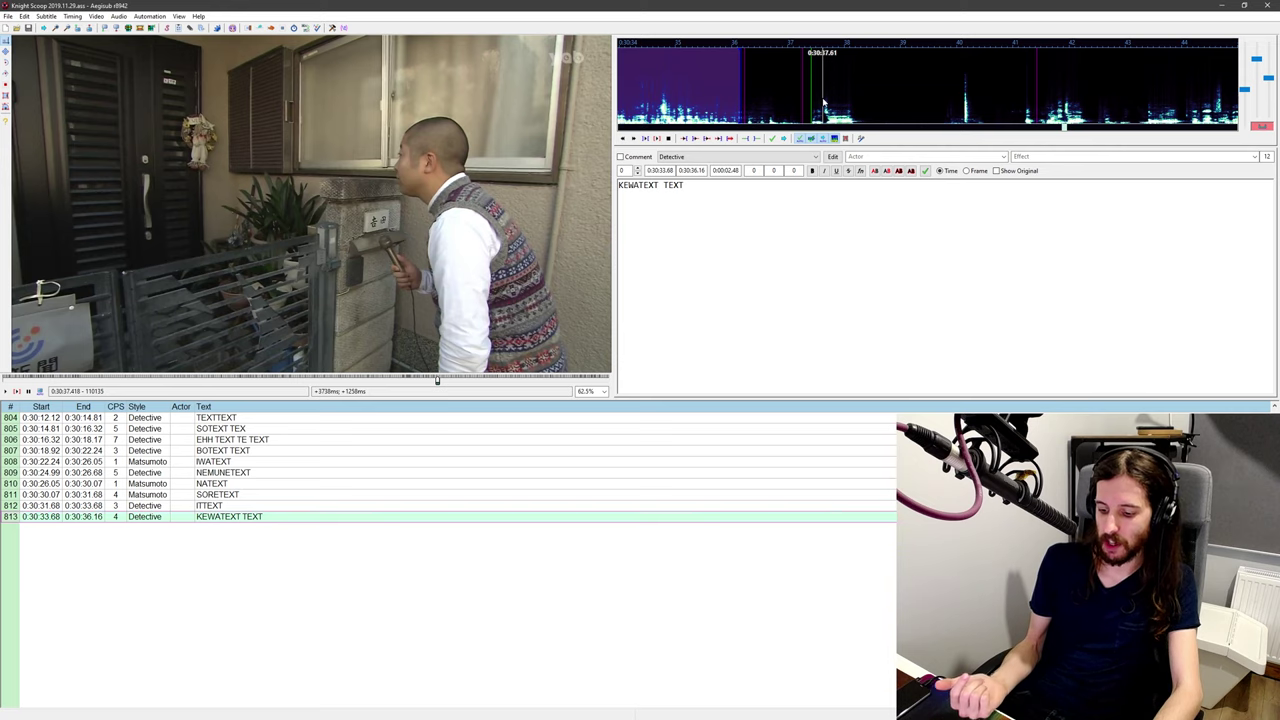
Step: Try adding a line directly after line 813 with the text NEW SUBTITLE, preview it in the video, and undo the addition
{"action": "key", "text": "Return"}
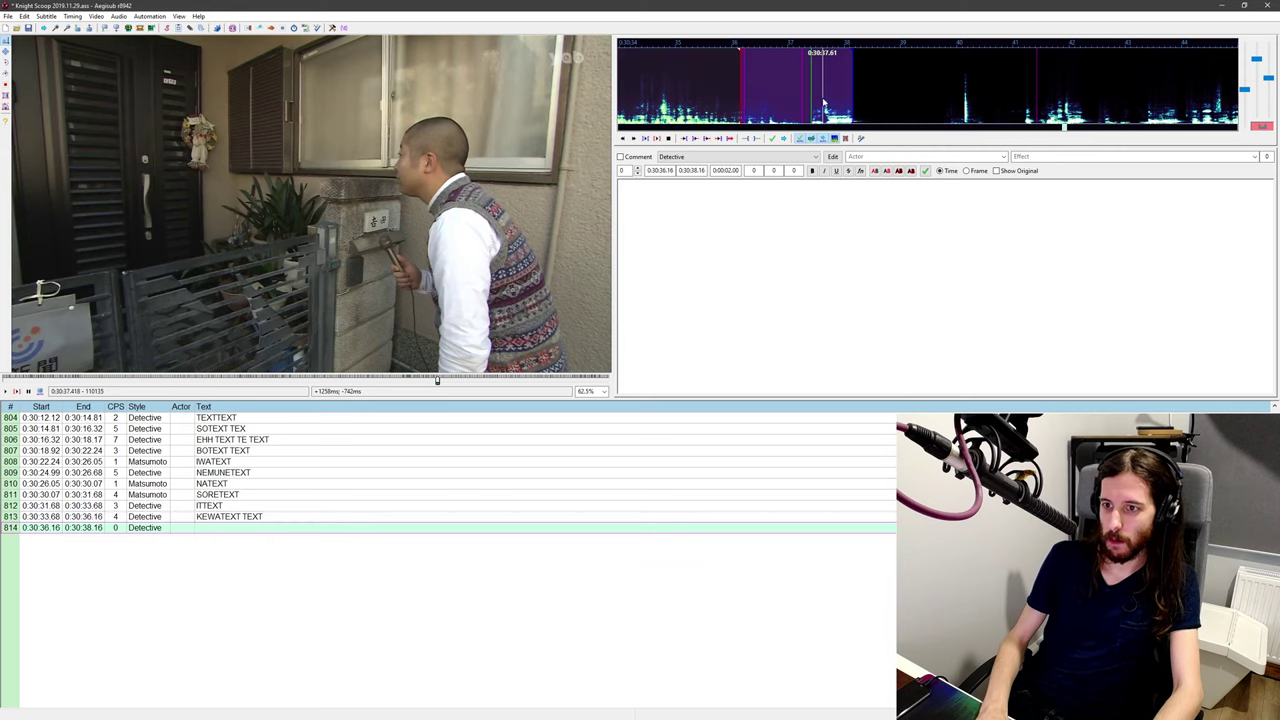
{"action": "middle_click", "coordinate": [773, 77]}
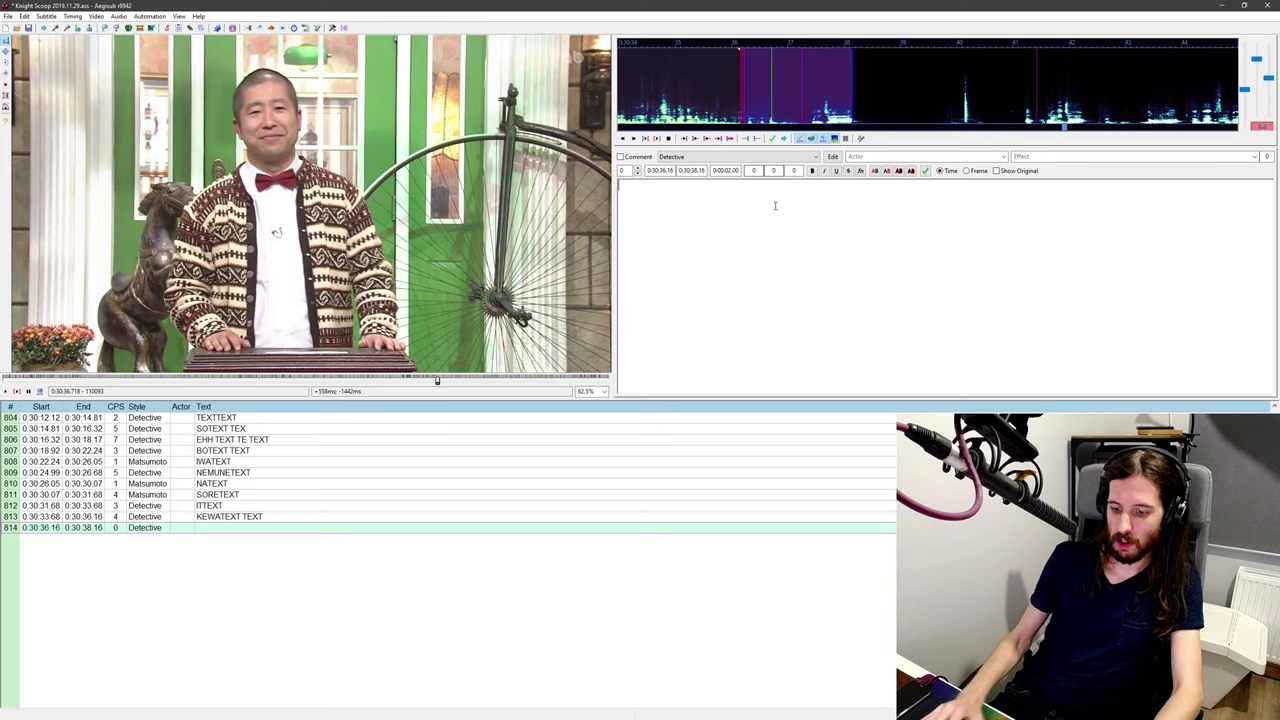
{"action": "type", "text": "NEW SUBTITLE"}
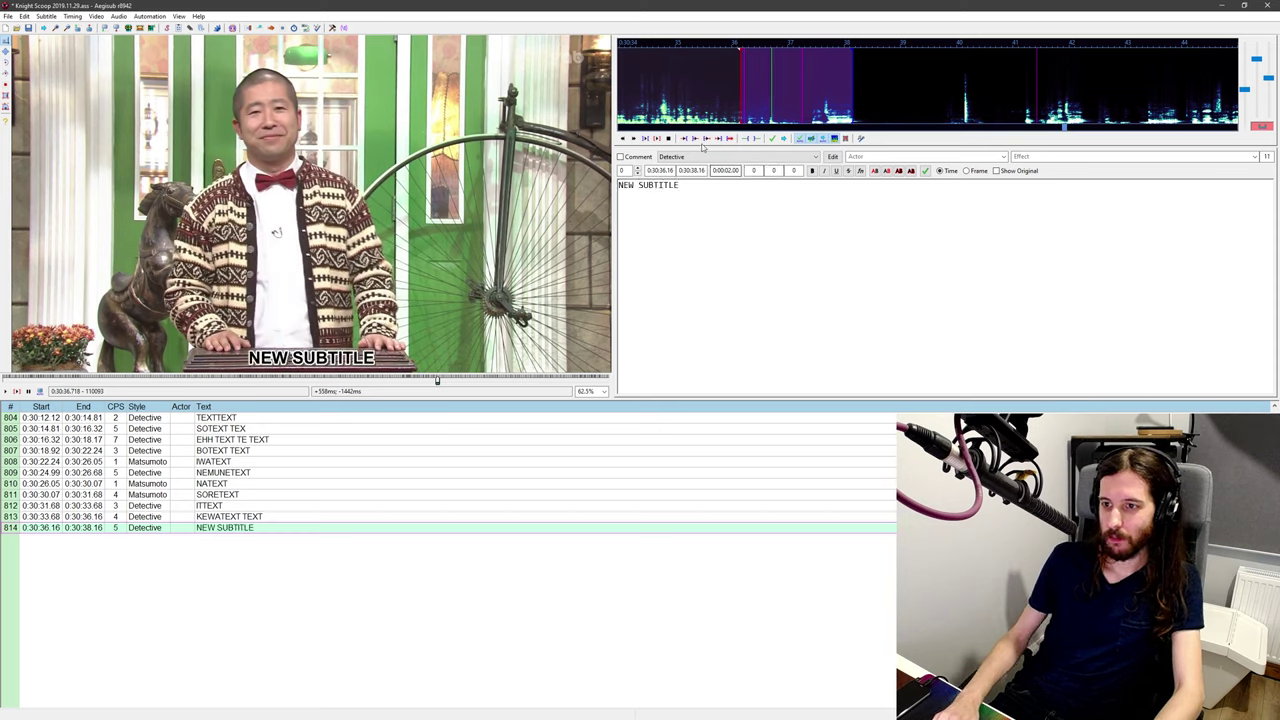
{"action": "middle_click", "coordinate": [761, 90]}
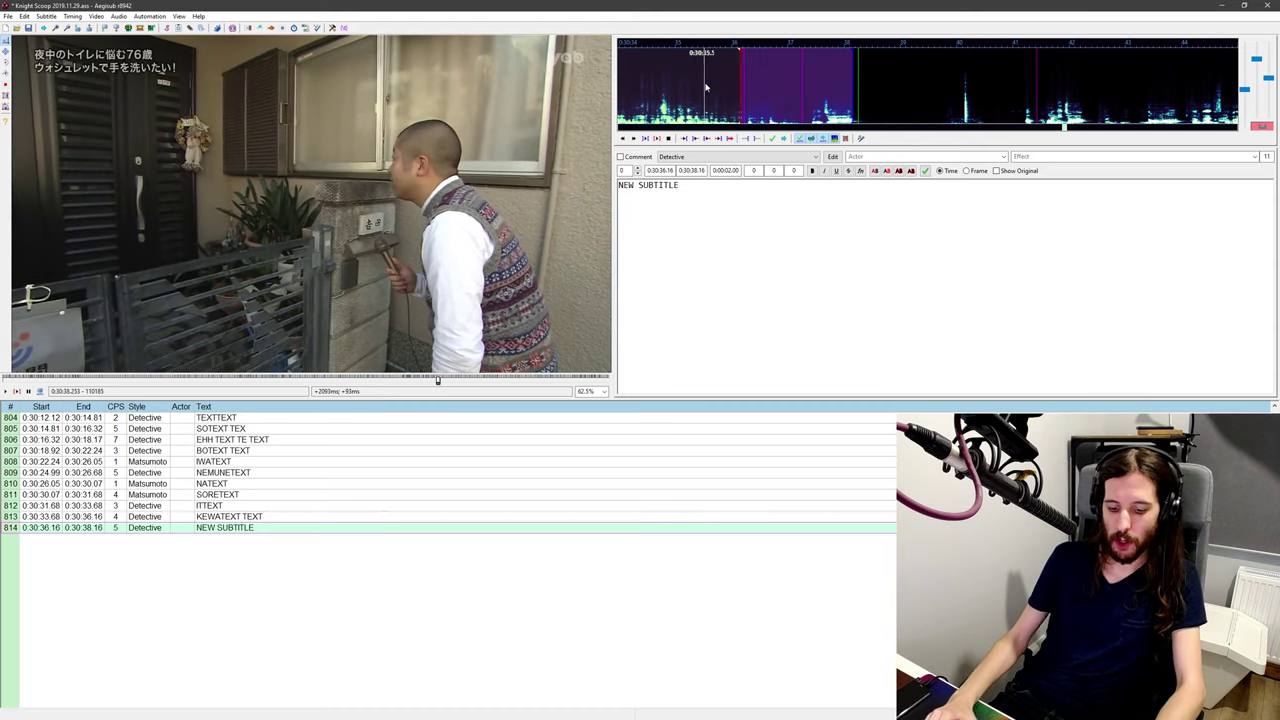
{"action": "key", "text": "ctrl+z"}
{"action": "key", "text": "ctrl+z"}
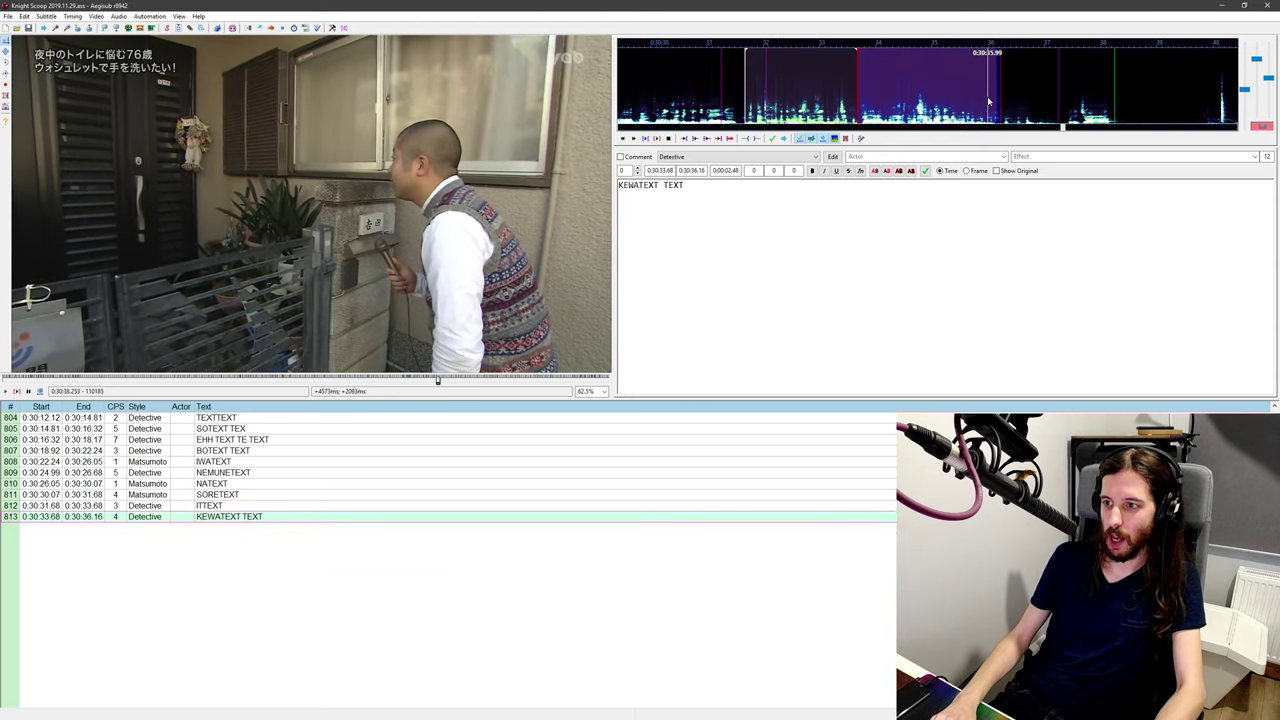
Step: Insert a subtitle line after line 813 starting at the video time 0:30:37.41, where the speech begins, and enter KONNICHIWA
{"action": "scroll", "coordinate": [945, 100], "scroll_direction": "down", "scroll_amount": 4}
{"action": "middle_click", "coordinate": [846, 100]}
{"action": "middle_click", "coordinate": [850, 92]}
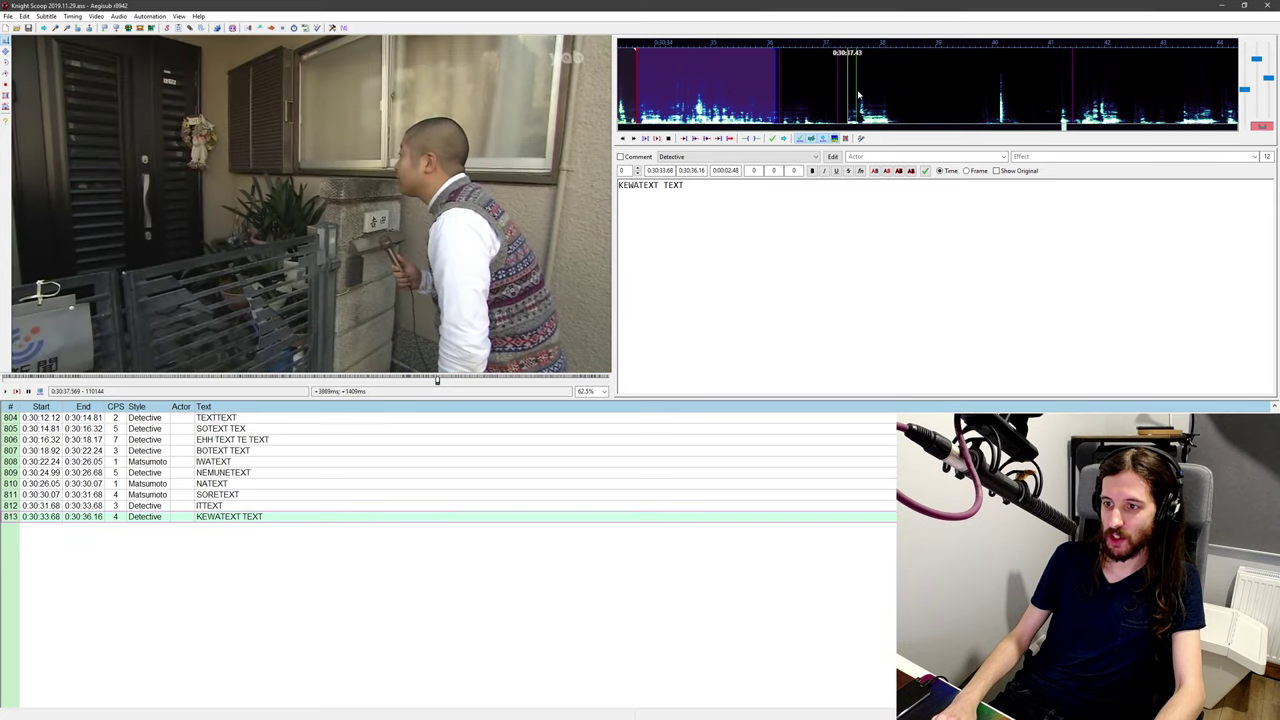
{"action": "middle_click", "coordinate": [846, 92]}
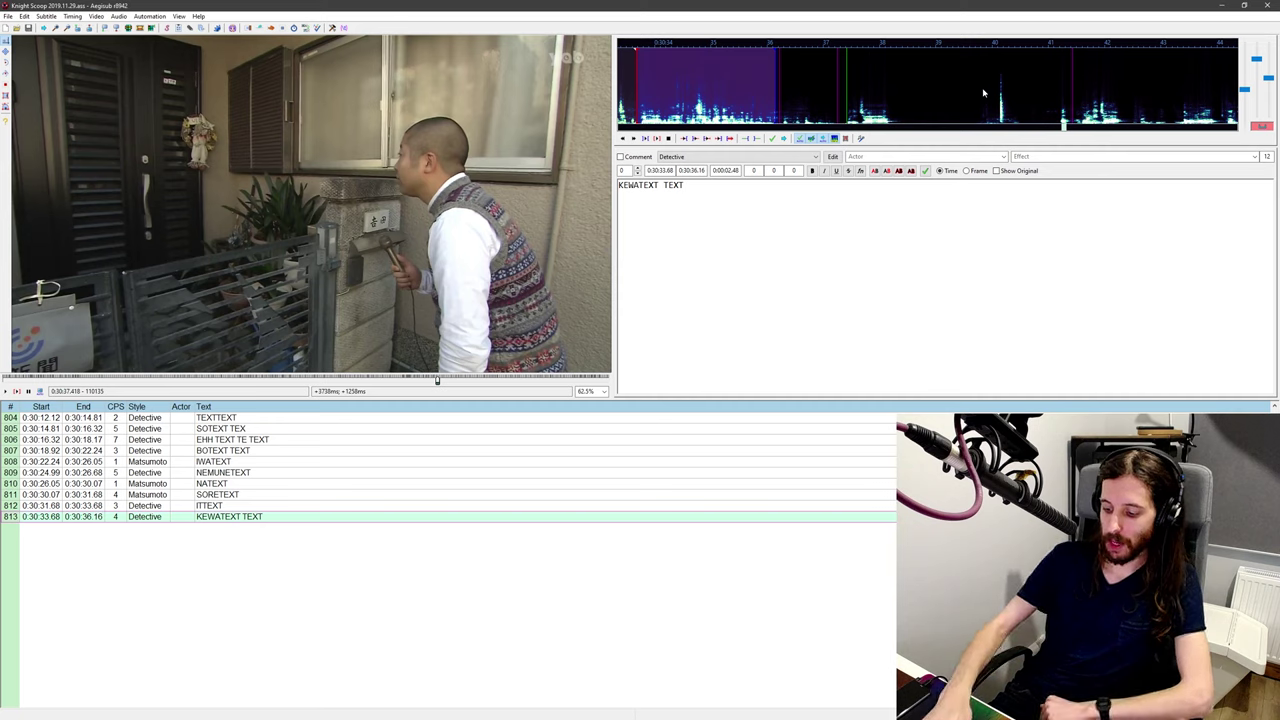
{"action": "key", "text": "ctrl+Insert"}
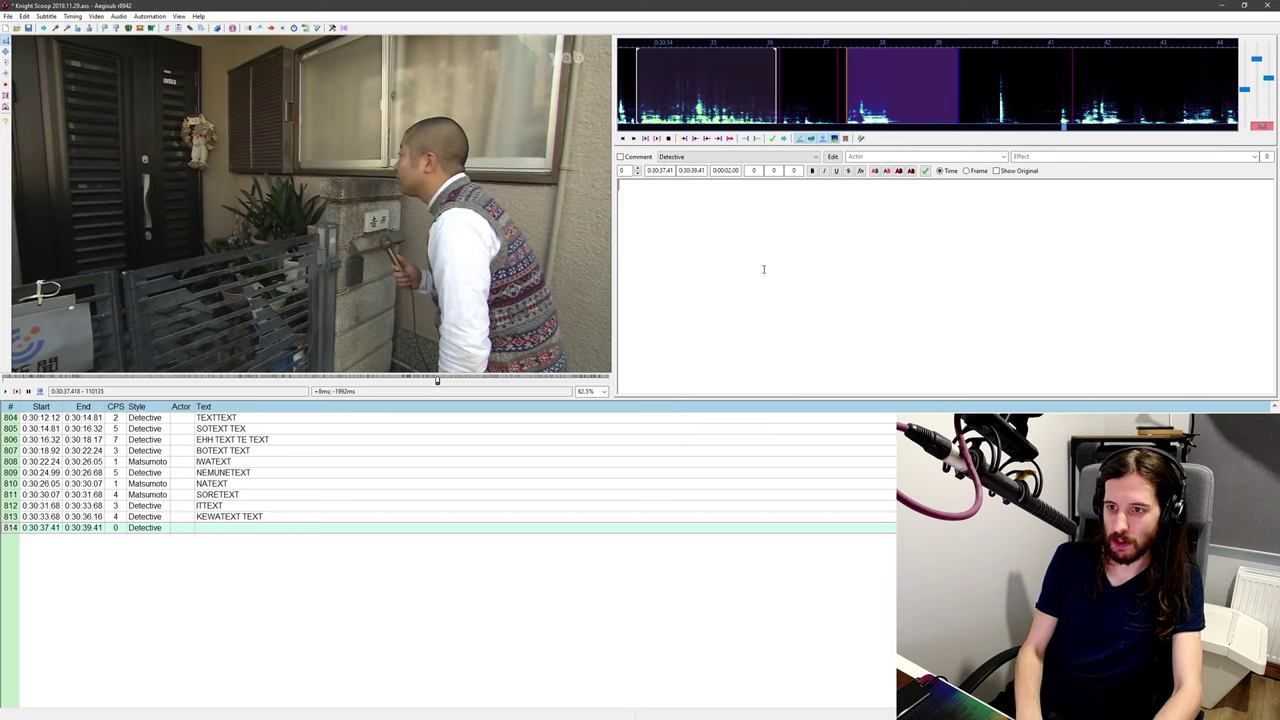
{"action": "type", "text": "KONNICHIWA"}
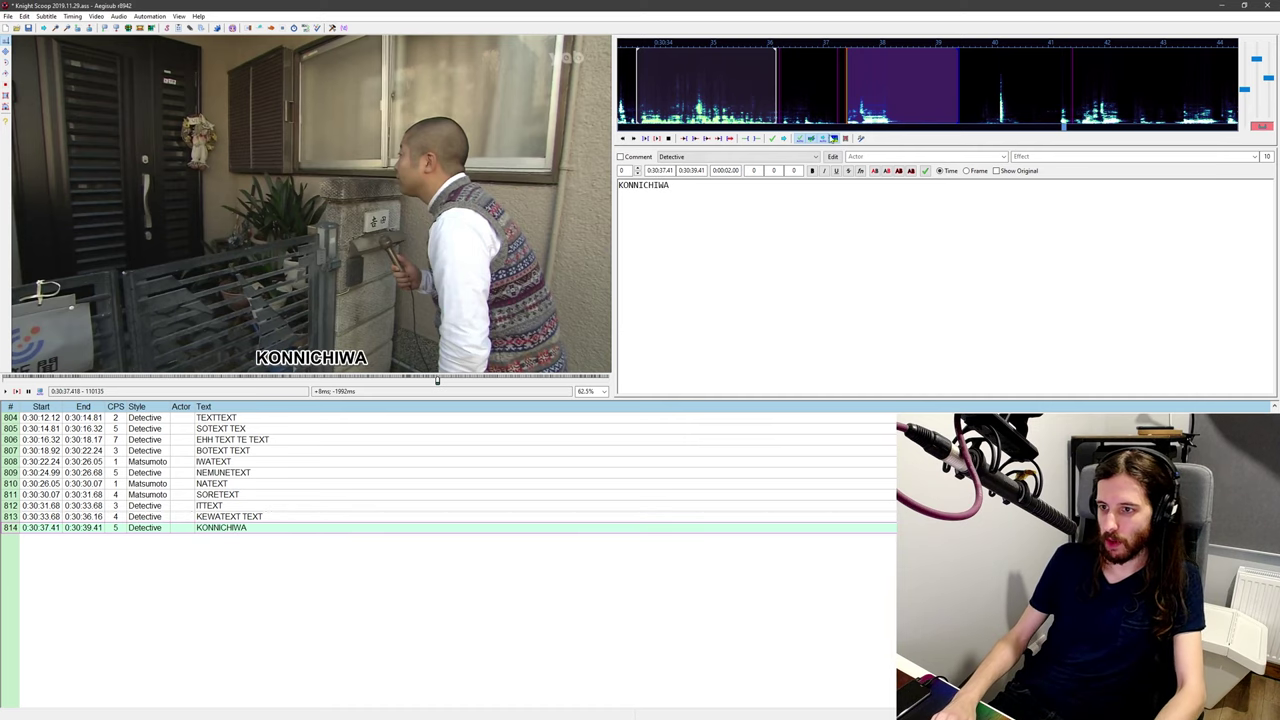
Step: Play back the KONNICHIWA line, set its end time to 0:30:38.19 where the speech stops, and replay the video over it
{"action": "key", "text": "ctrl+space"}
{"action": "middle_click", "coordinate": [740, 100]}
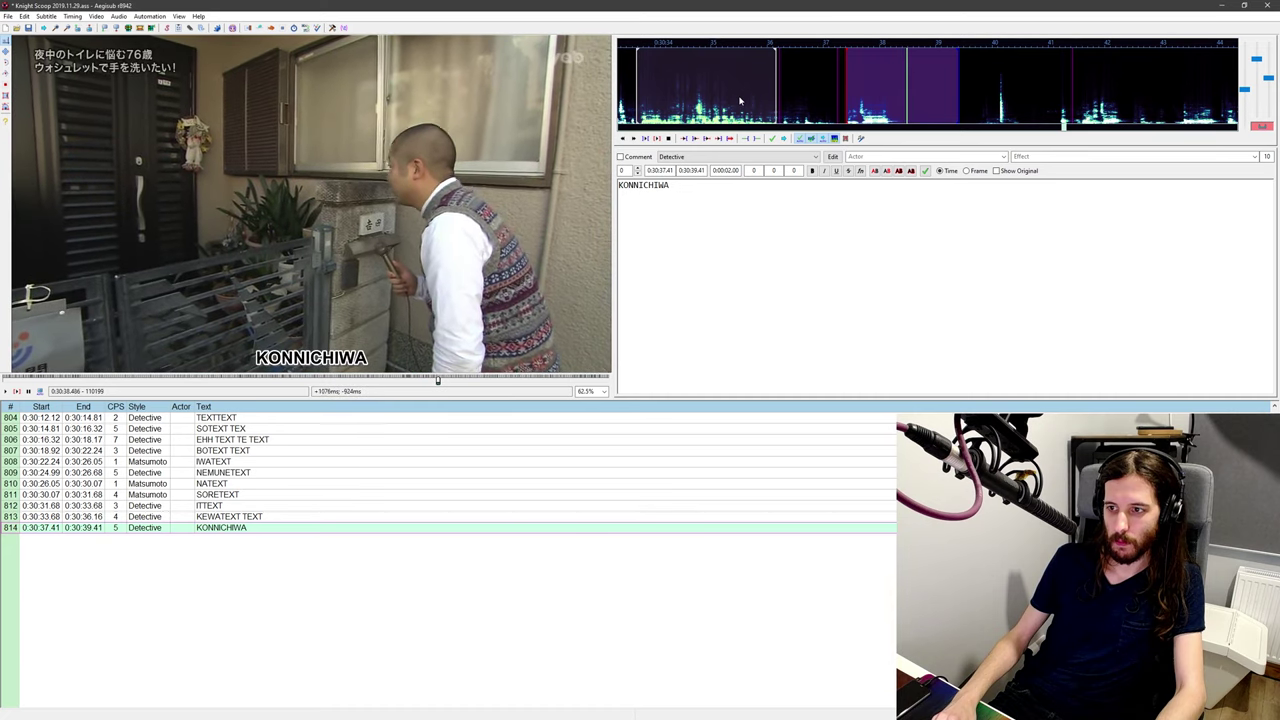
{"action": "key", "text": "ctrl+p"}
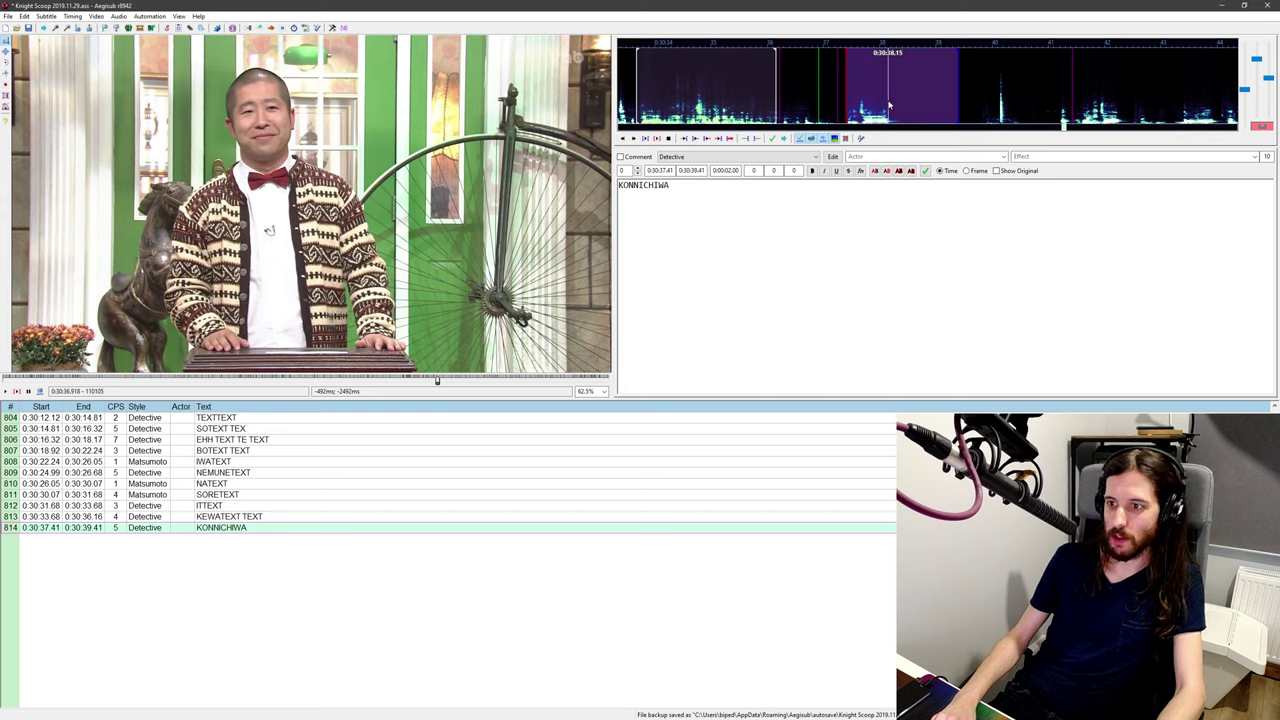
{"action": "right_click", "coordinate": [891, 106]}
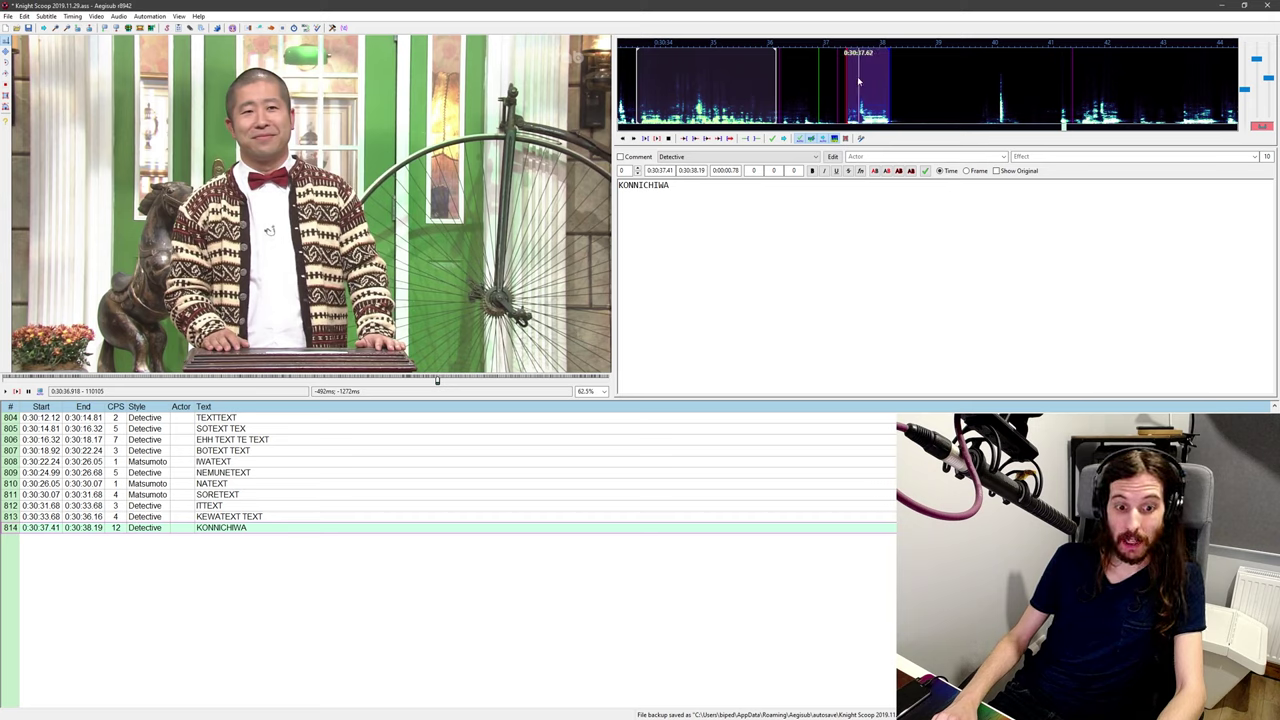
{"action": "middle_click", "coordinate": [813, 102]}
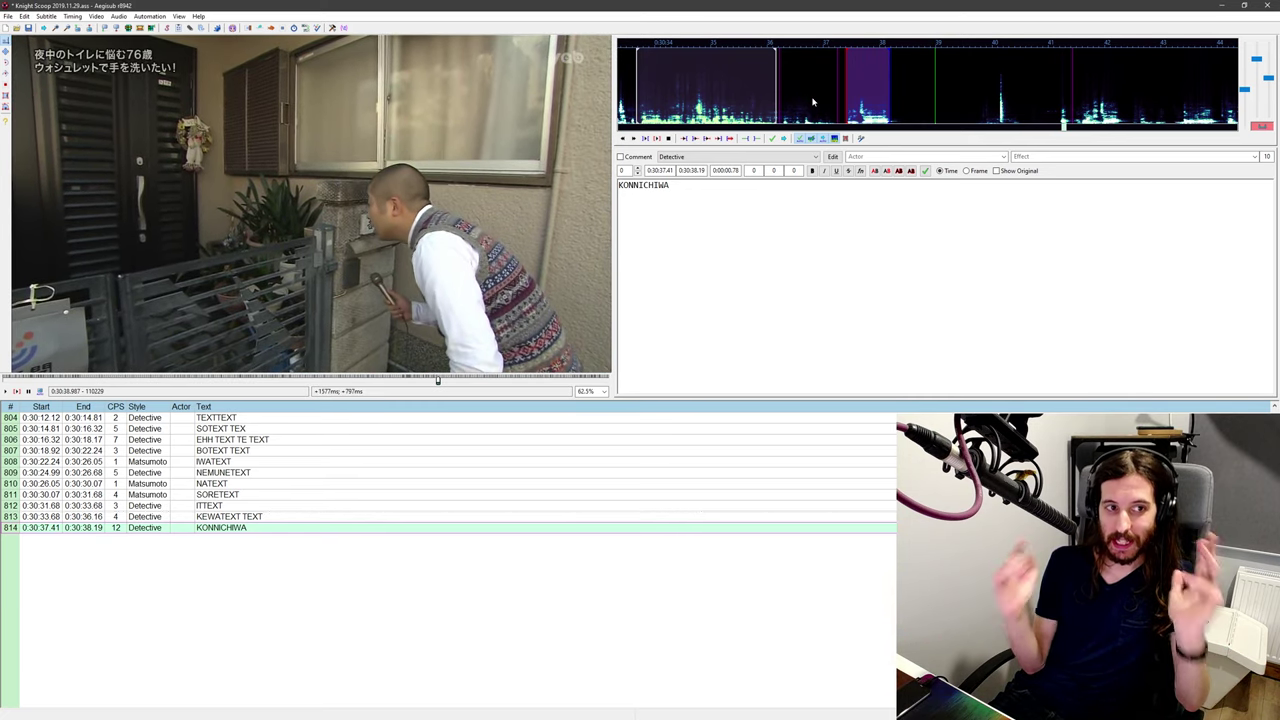
{"action": "scroll", "coordinate": [875, 102], "scroll_direction": "up", "scroll_amount": 15}
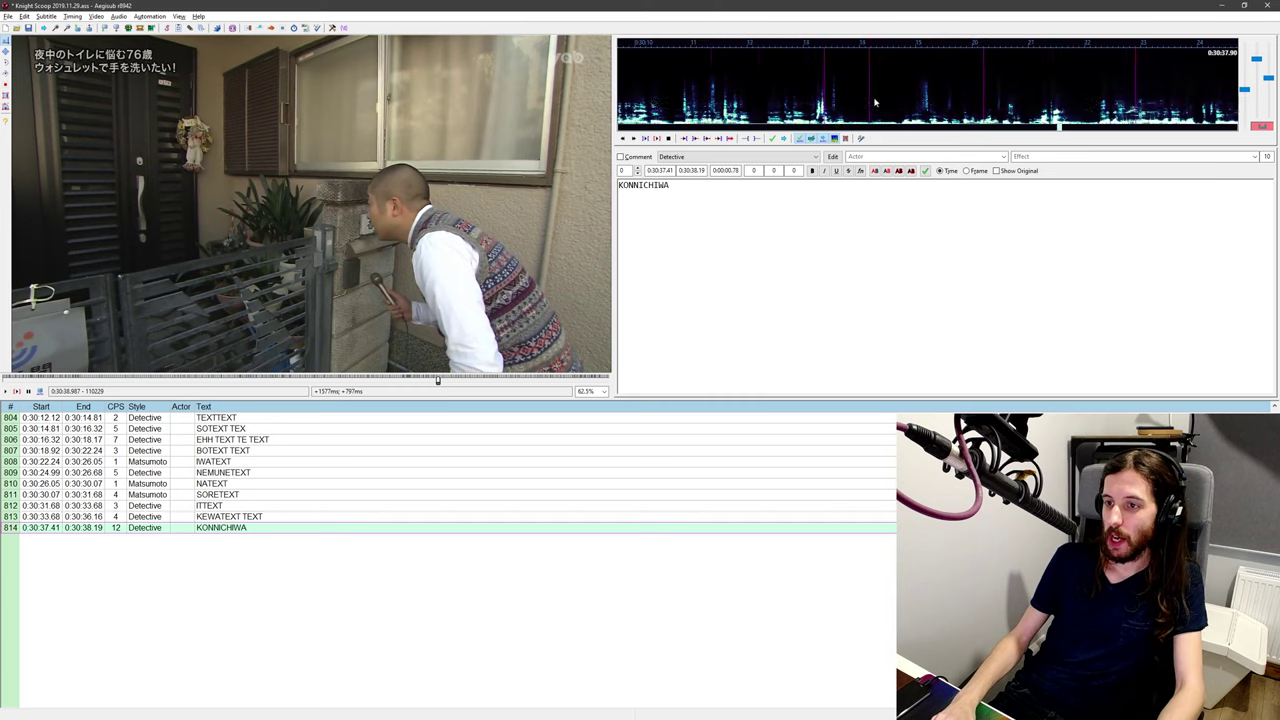
{"action": "scroll", "coordinate": [877, 100], "scroll_direction": "down", "scroll_amount": 5}
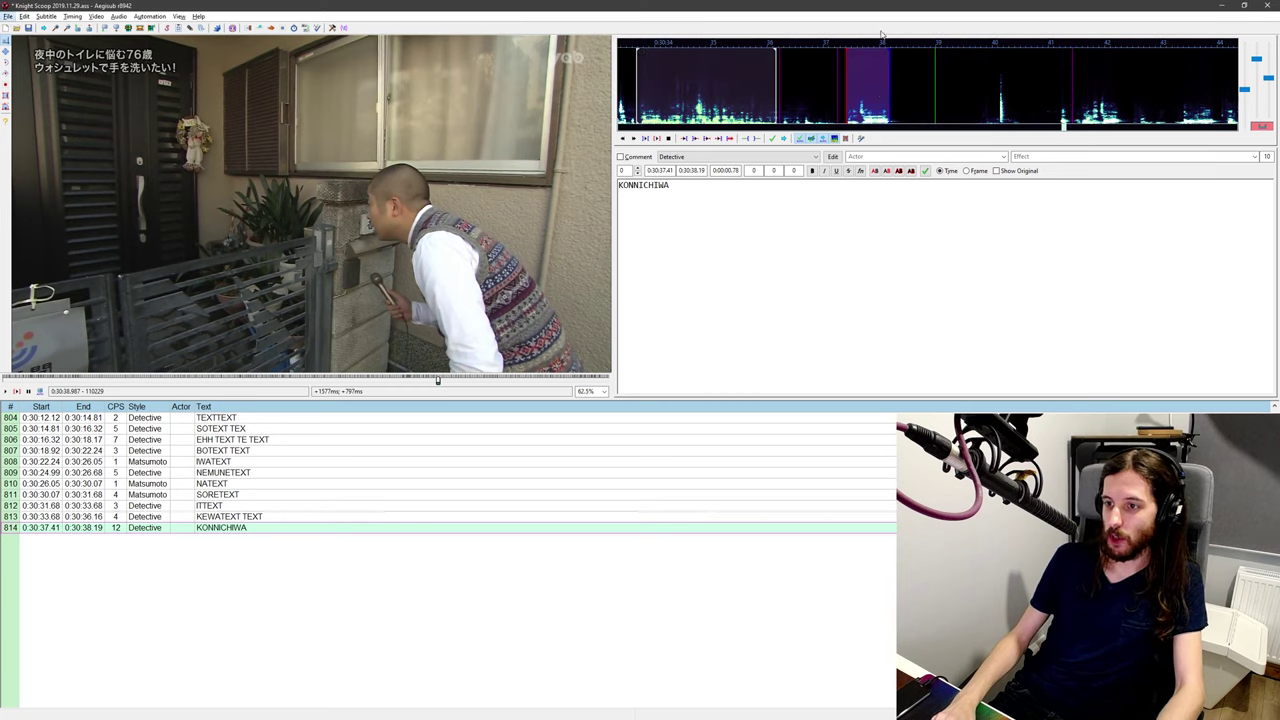
{"action": "scroll", "coordinate": [876, 91], "scroll_direction": "up", "scroll_amount": 7}
{"action": "scroll", "coordinate": [875, 90], "scroll_direction": "down", "scroll_amount": 7}
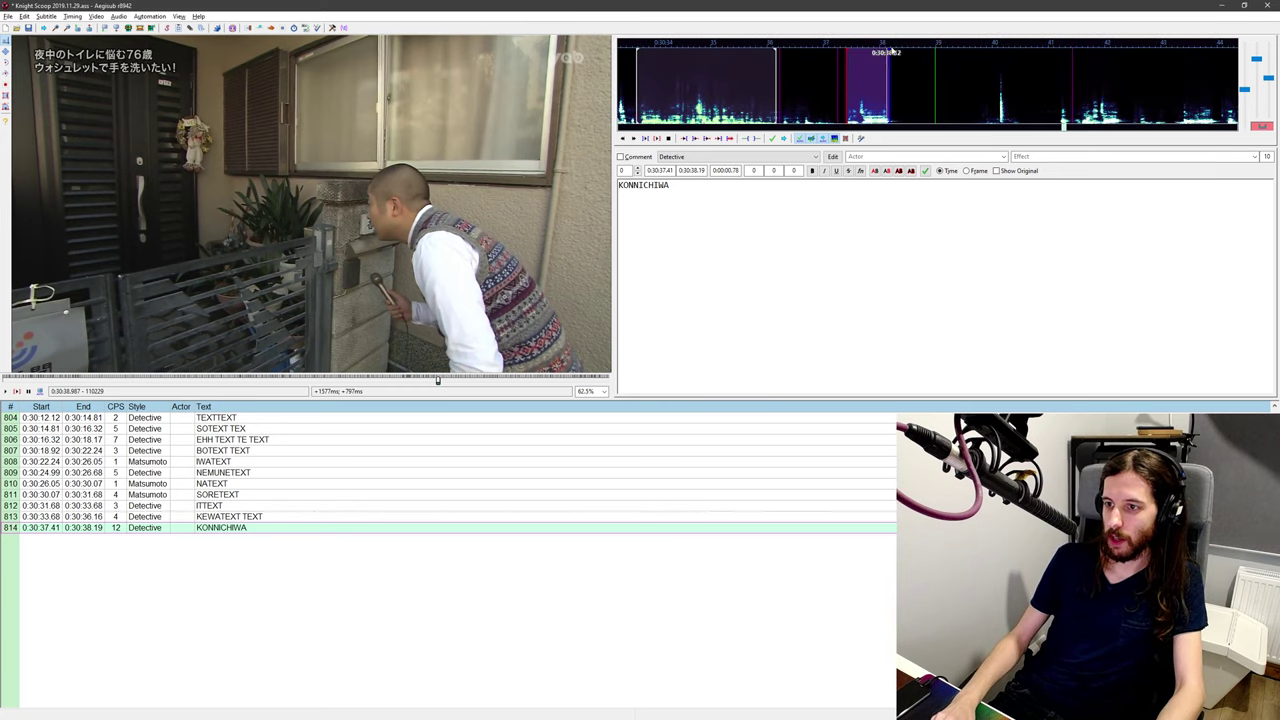
Step: Seek the video to about 0:30:37.19, just before the keyframe preceding the KONNICHIWA line, and step one frame forward and back
{"action": "scroll", "coordinate": [882, 85], "scroll_direction": "up", "scroll_amount": 2}
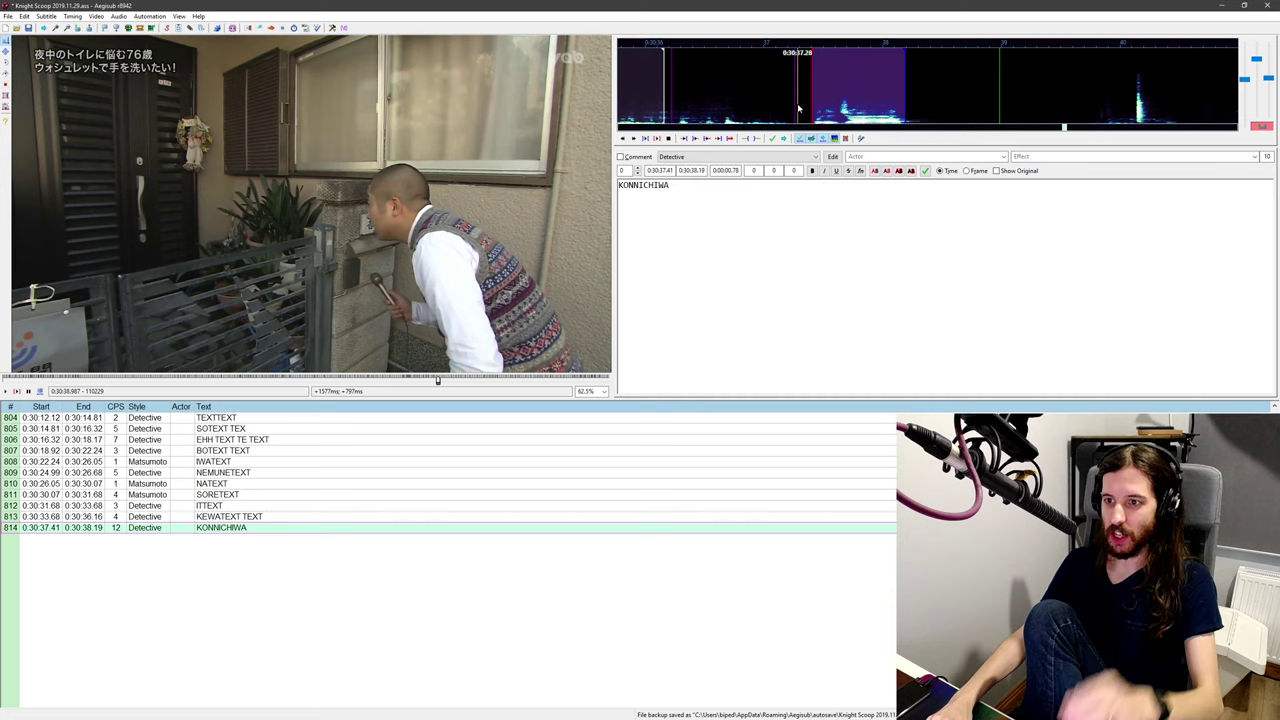
{"action": "middle_click", "coordinate": [786, 105]}
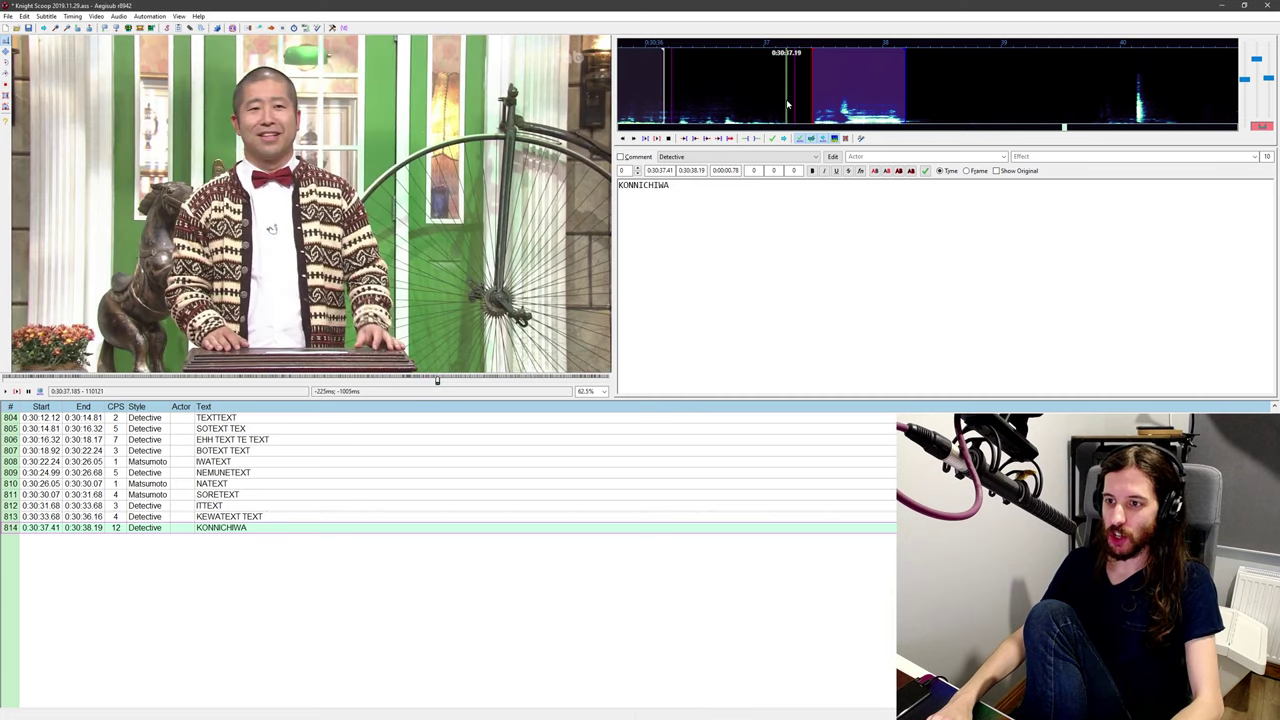
{"action": "key", "text": "Right"}
{"action": "key", "text": "Left"}
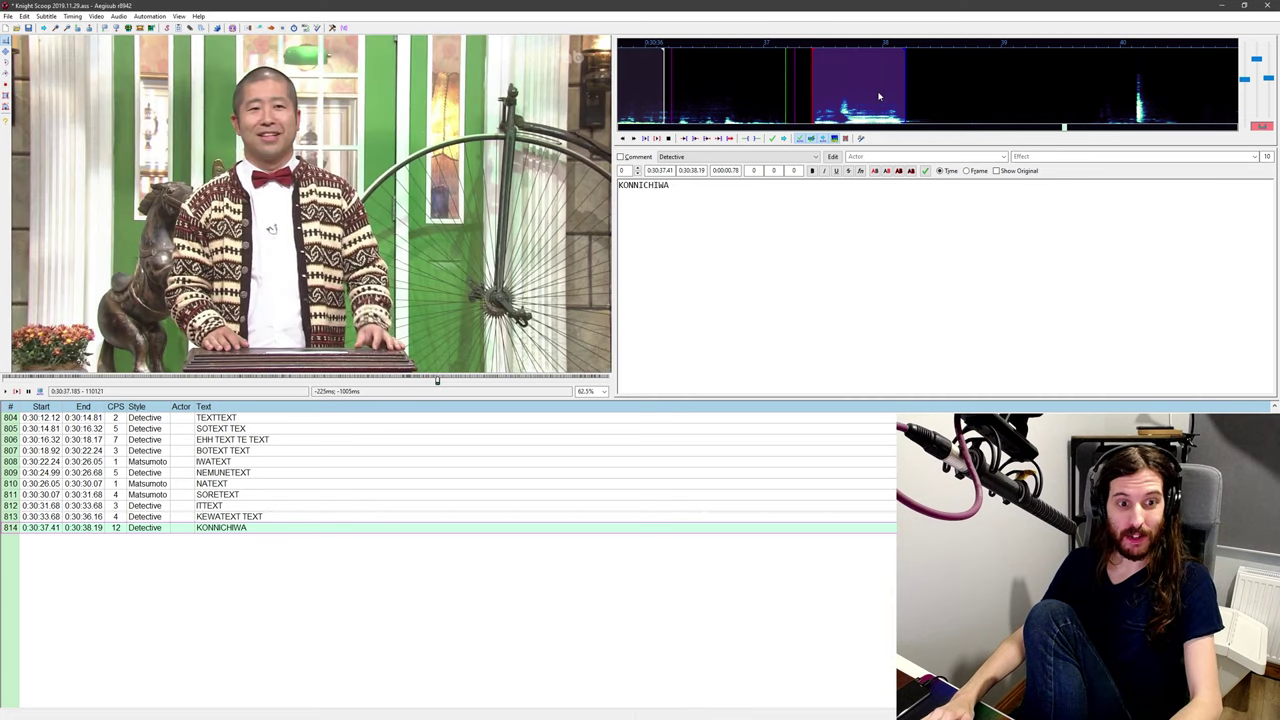
Step: Advance the video frame by frame to the scene cut just before the KONNICHIWA line, around 0:30:37.25
{"action": "key", "text": "Right"}
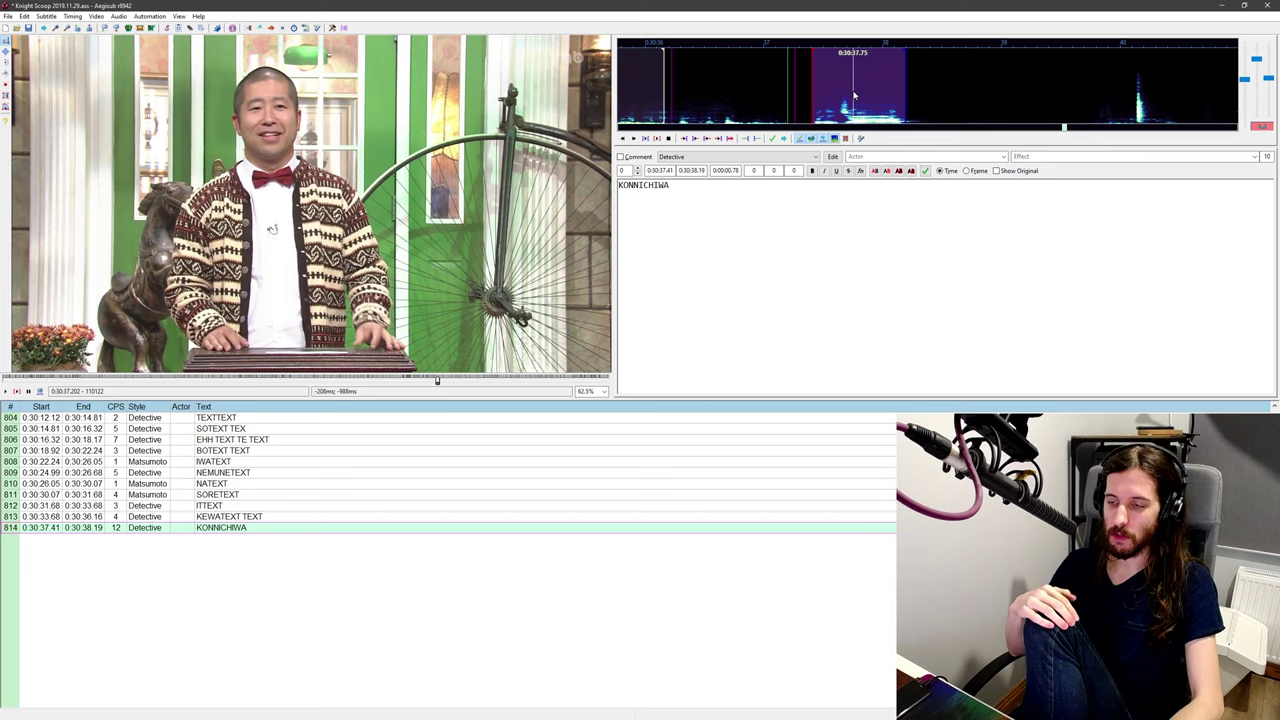
{"action": "key", "text": "Right"}
{"action": "key", "text": "Right"}
{"action": "key", "text": "Right"}
{"action": "key", "text": "Right"}
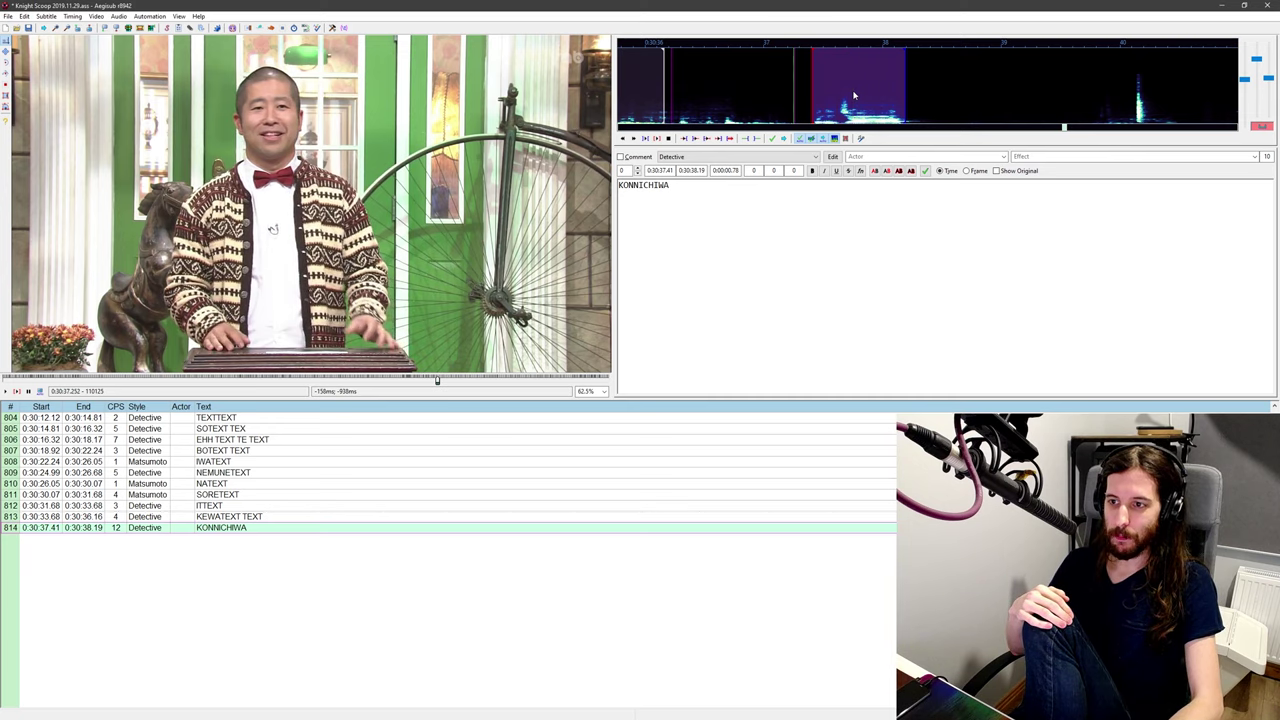
Step: Compare the last studio frame at 0:30:37.252 with the keyframe at 0:30:37.268 by stepping back and forth across the cut
{"action": "key", "text": "Left"}
{"action": "key", "text": "Right"}
{"action": "key", "text": "Left"}
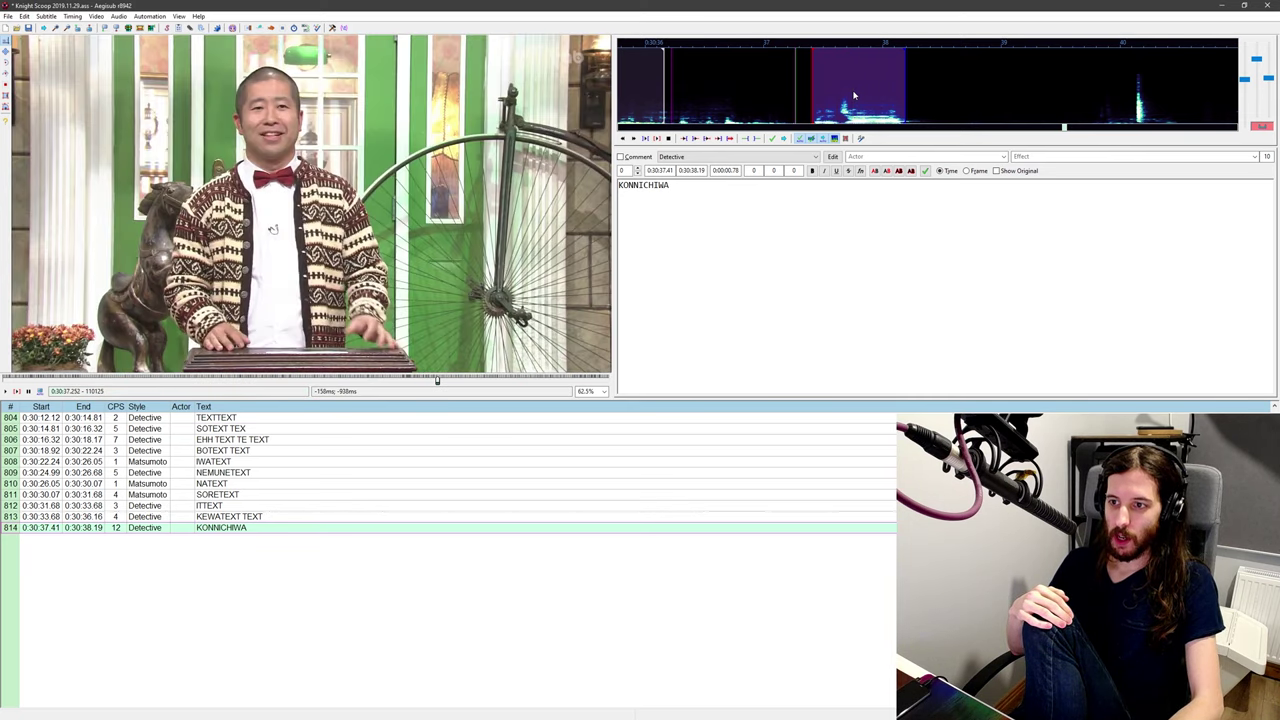
{"action": "key", "text": "Right"}
{"action": "key", "text": "Left"}
{"action": "key", "text": "Right"}
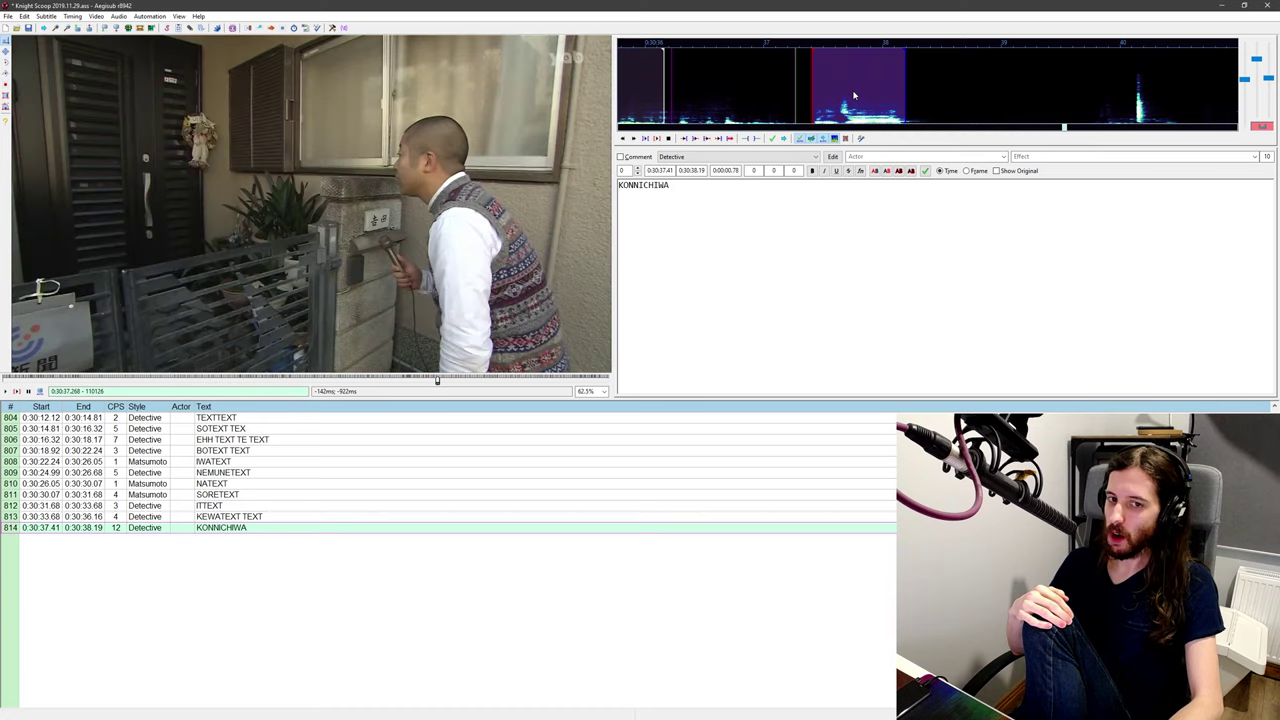
{"action": "key", "text": "Left"}
{"action": "key", "text": "Right"}
{"action": "key", "text": "Left"}
{"action": "key", "text": "Right"}
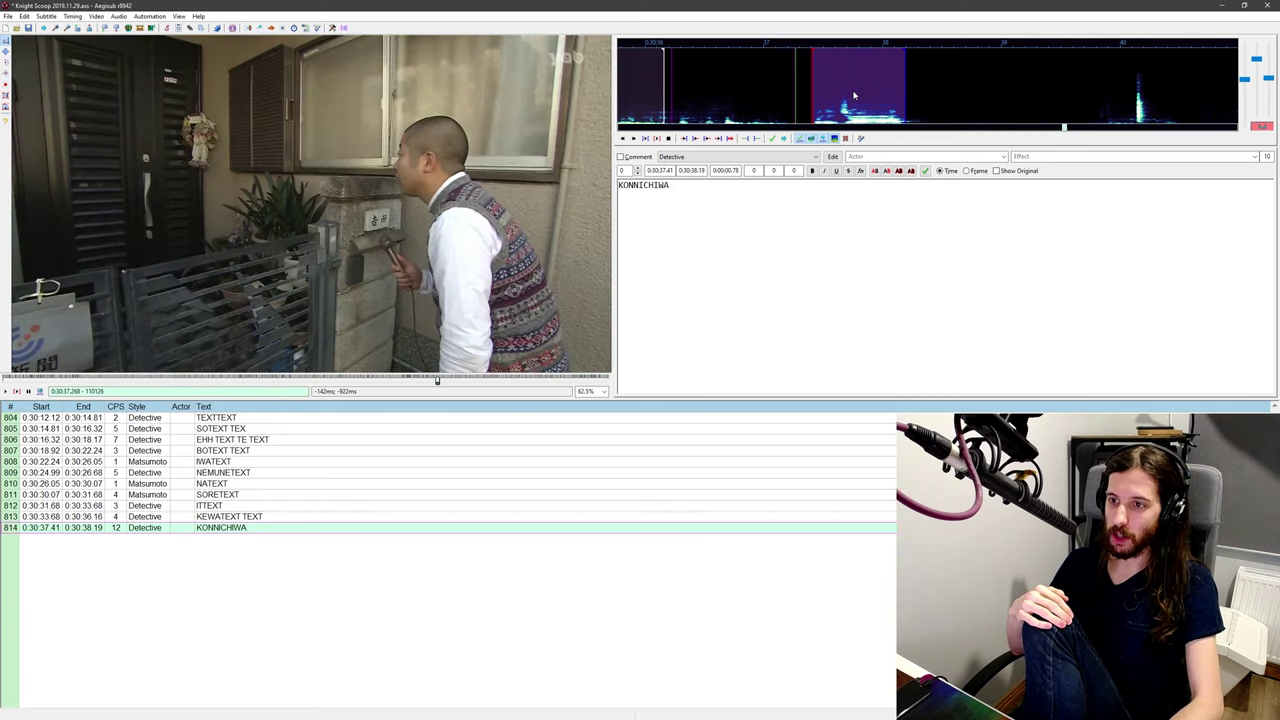
{"action": "key", "text": "Left"}
{"action": "key", "text": "Right"}
{"action": "key", "text": "Left"}
{"action": "key", "text": "Right"}
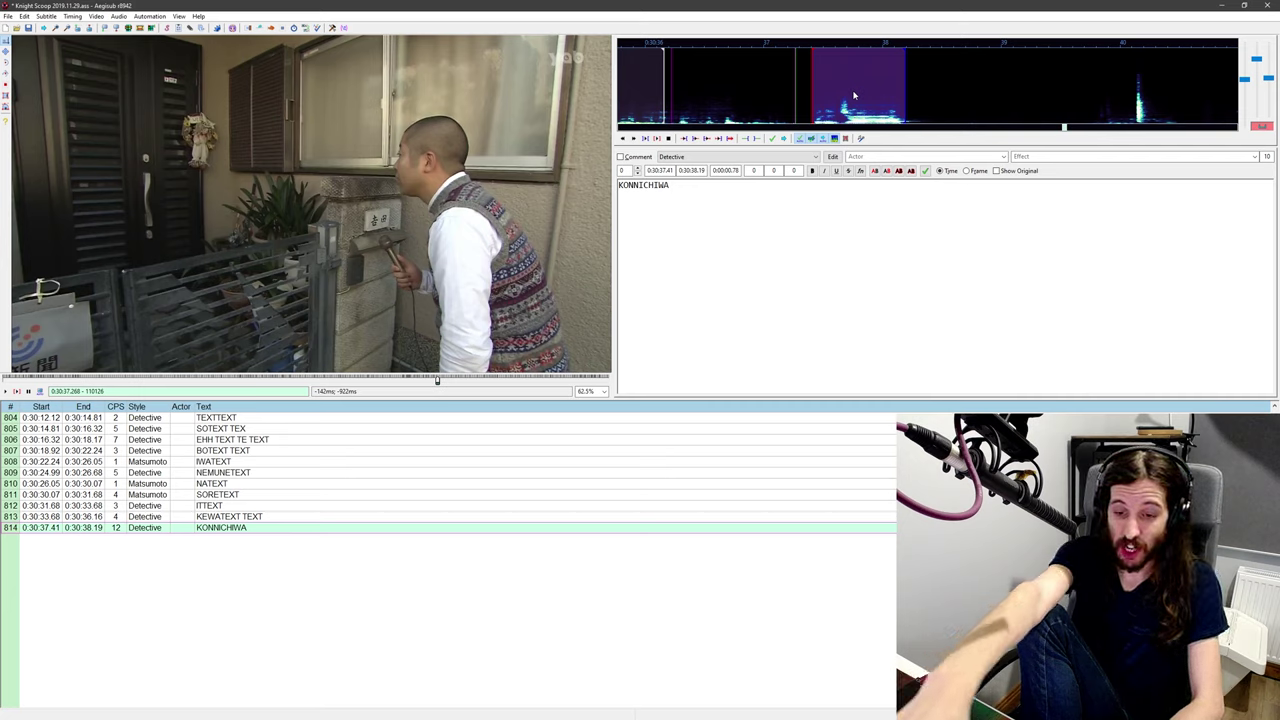
{"action": "key", "text": "Right"}
{"action": "key", "text": "Right"}
{"action": "key", "text": "Left"}
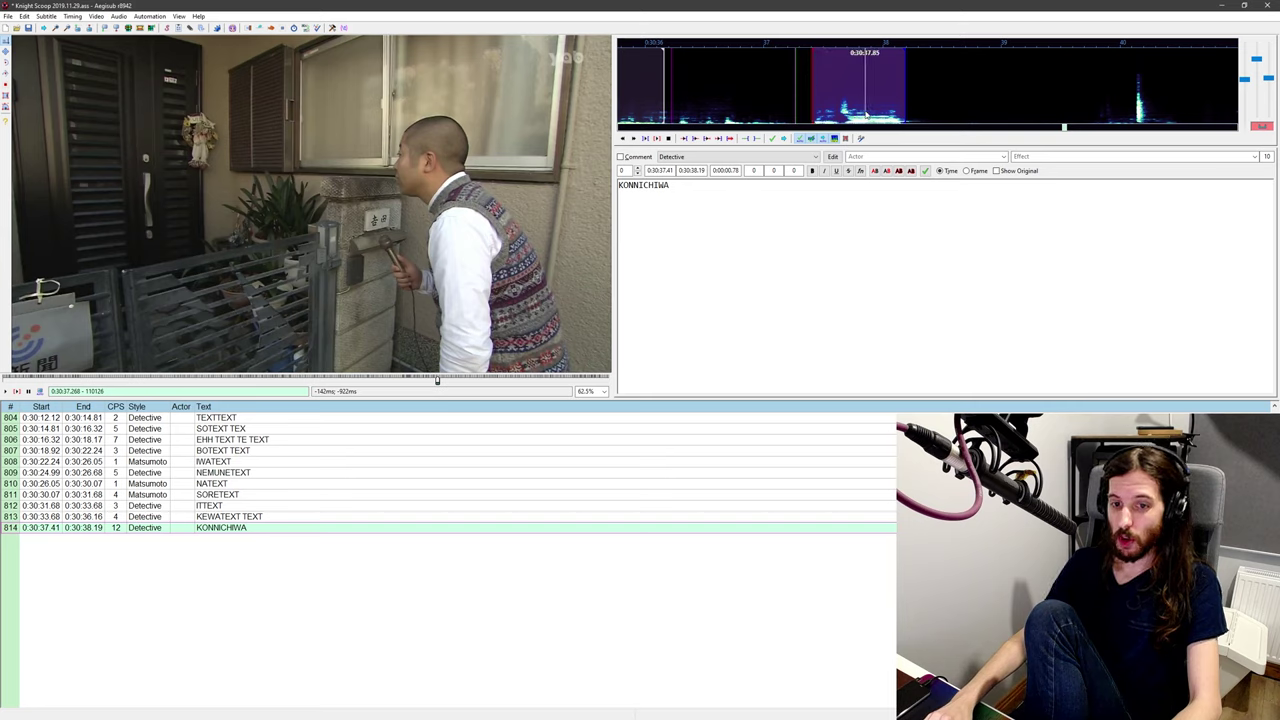
{"action": "key", "text": "Left"}
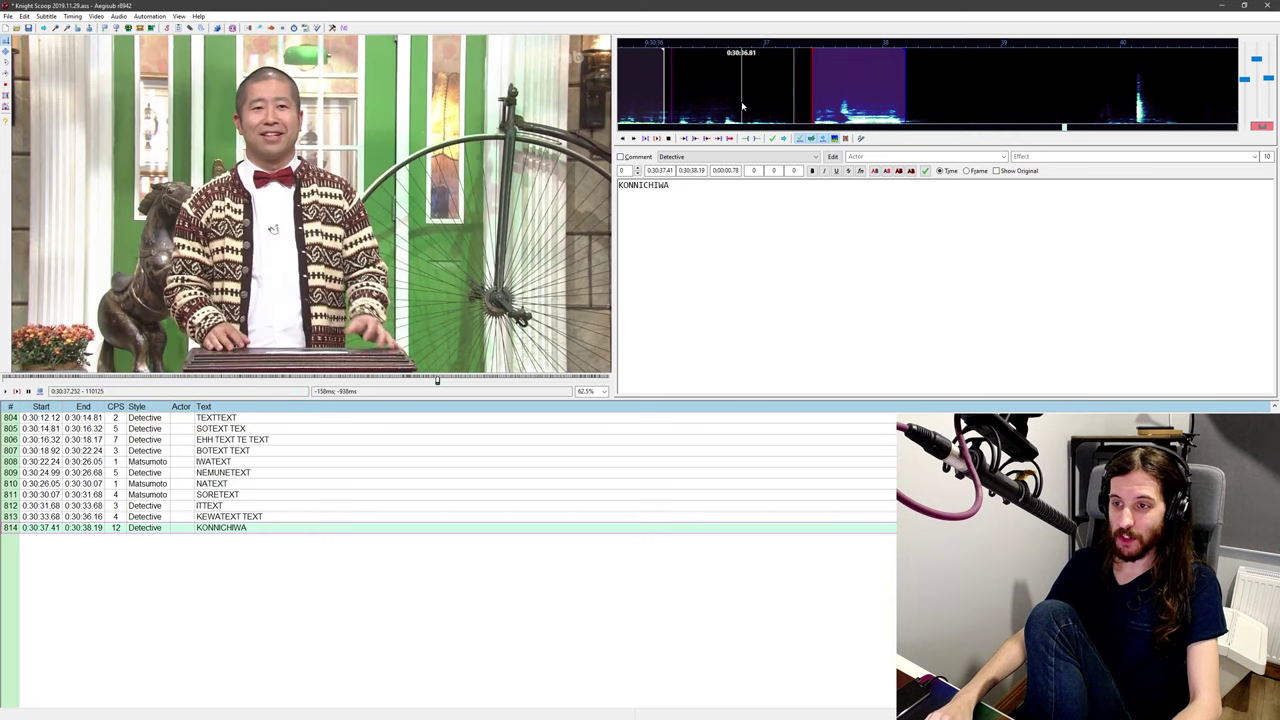
{"action": "key", "text": "shift+Right"}
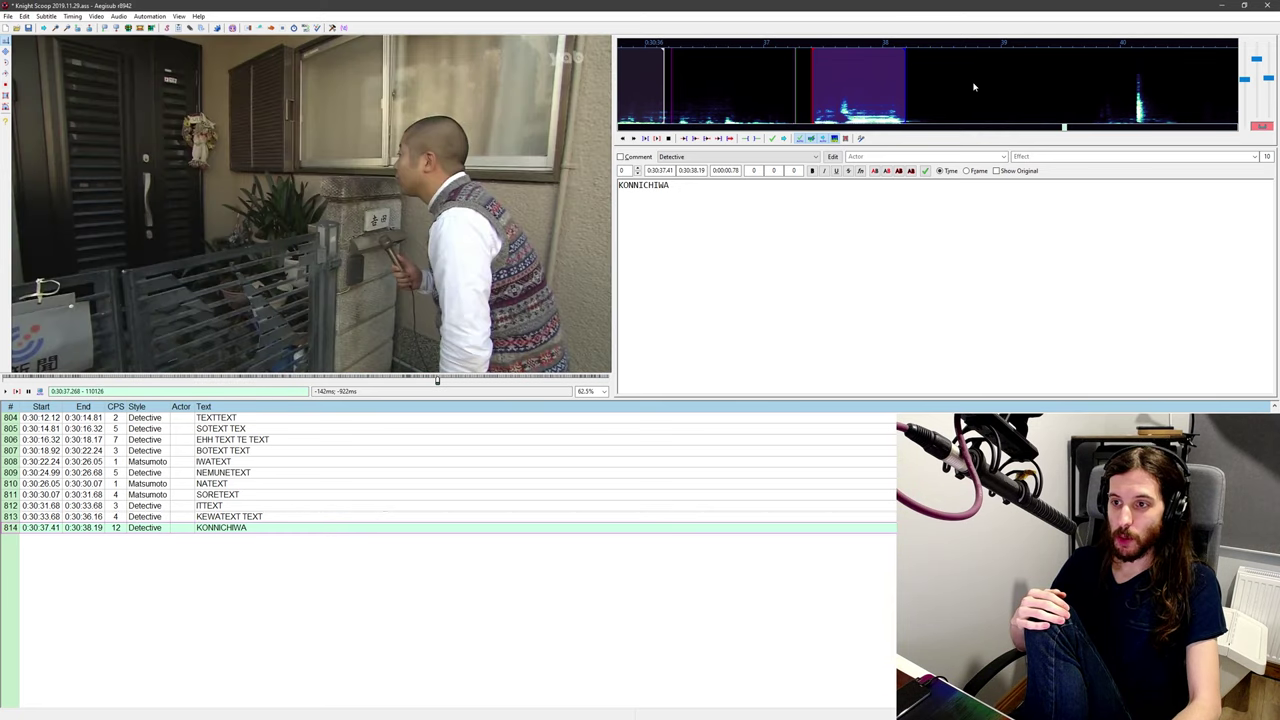
Step: Step past the cut, and play the video repeatedly from about 0:30:36.9 to check when KONNICHIWA appears
{"action": "key", "text": "Right"}
{"action": "key", "text": "Right"}
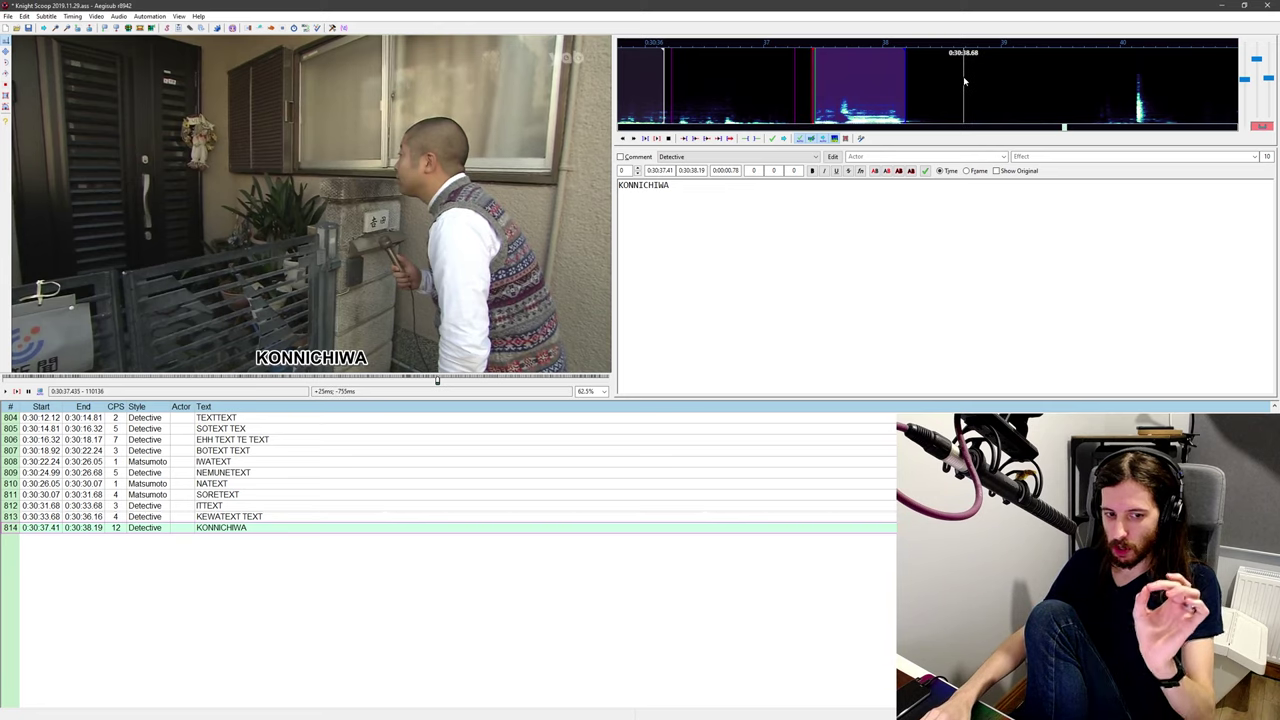
{"action": "middle_click", "coordinate": [762, 83]}
{"action": "key", "text": "ctrl+p"}
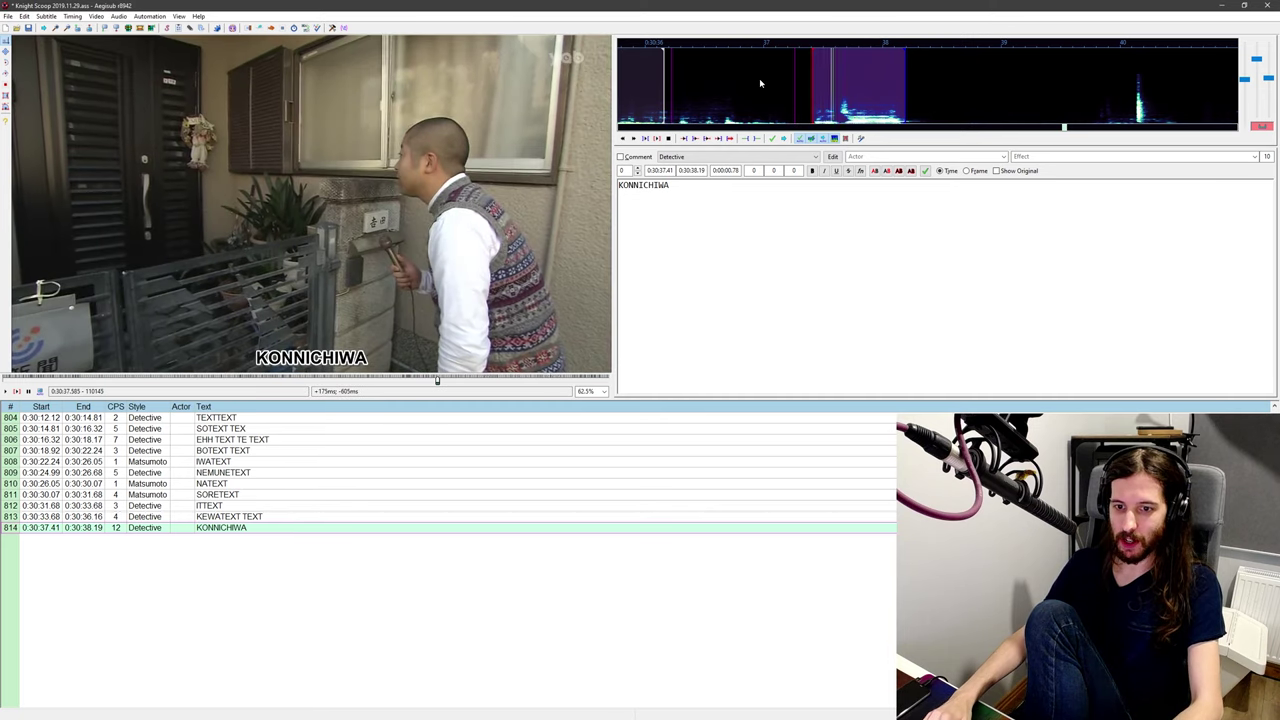
{"action": "middle_click", "coordinate": [761, 83]}
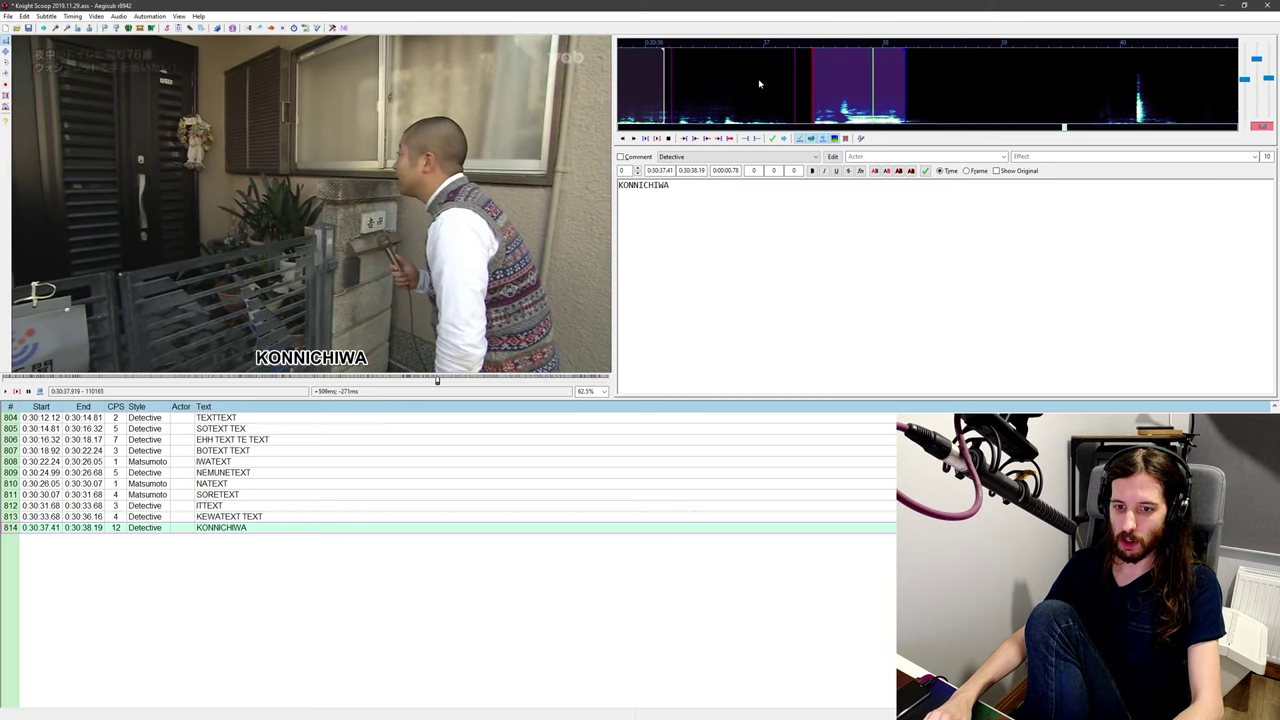
{"action": "middle_click", "coordinate": [755, 79]}
{"action": "key", "text": "q"}
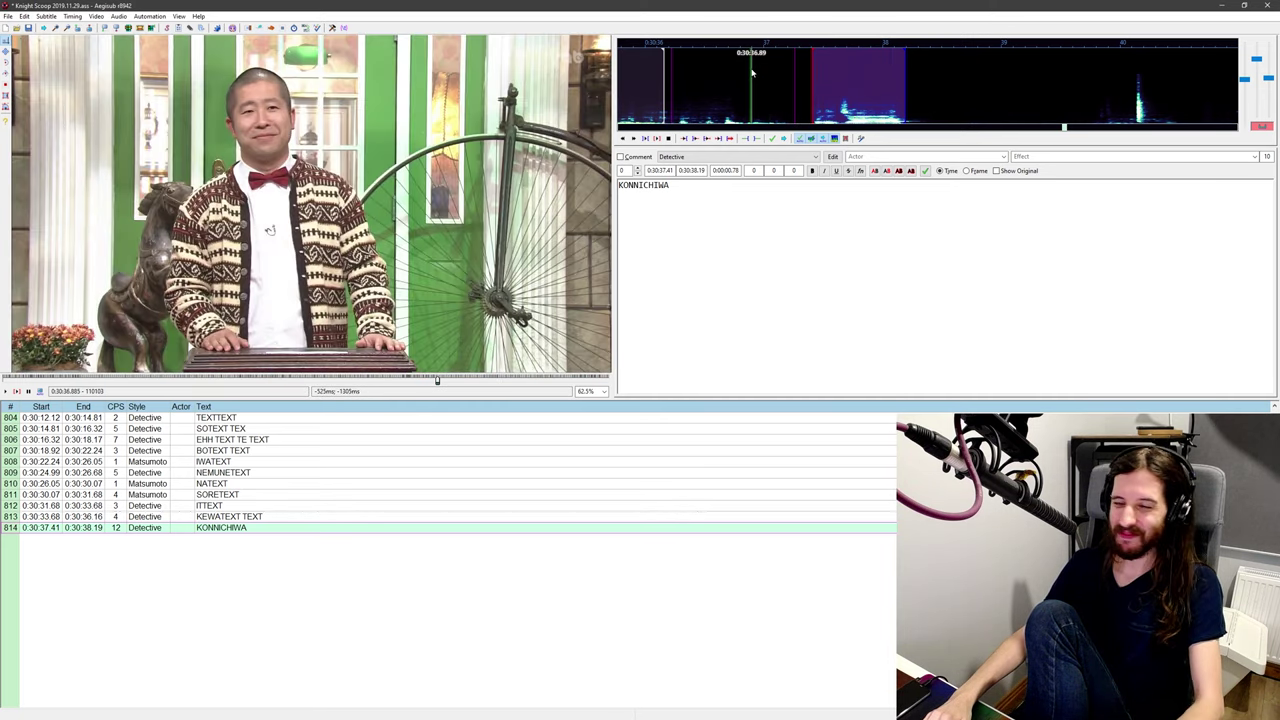
{"action": "key", "text": "q"}
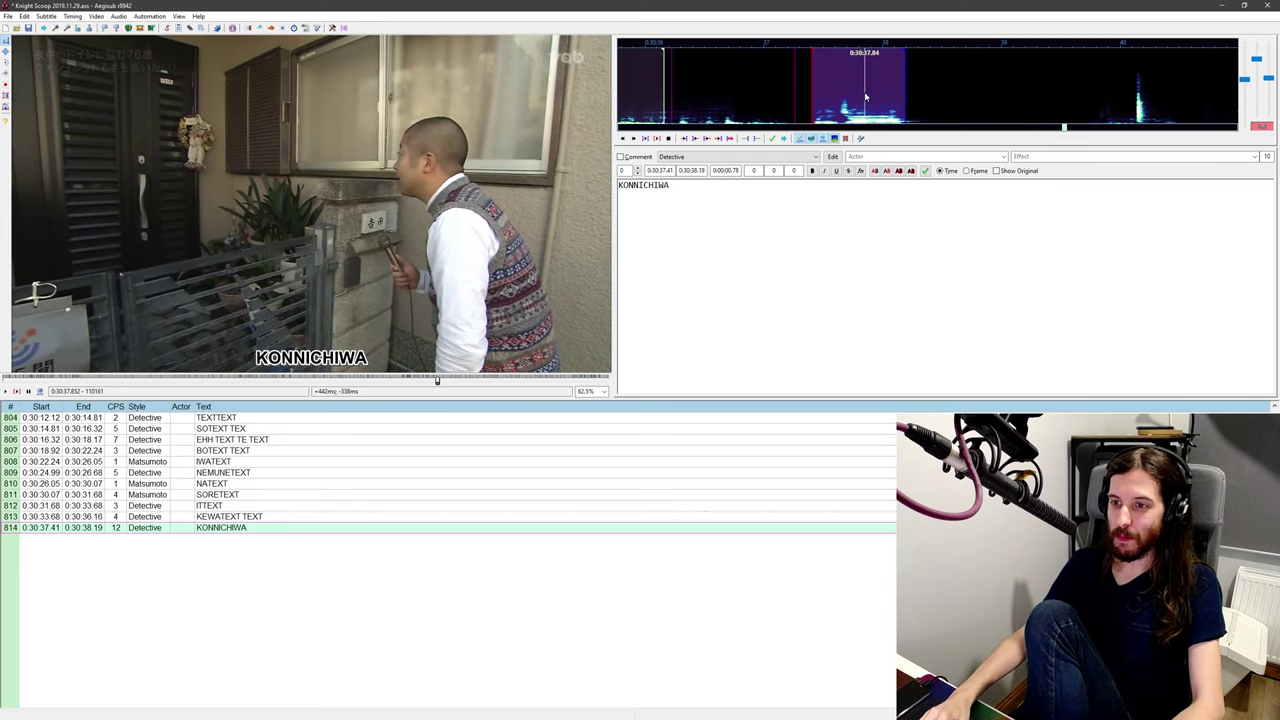
Step: Set the KONNICHIWA line's start time to 0:30:37.26, aligned with the keyframe at the scene cut
{"action": "left_click", "coordinate": [801, 86]}
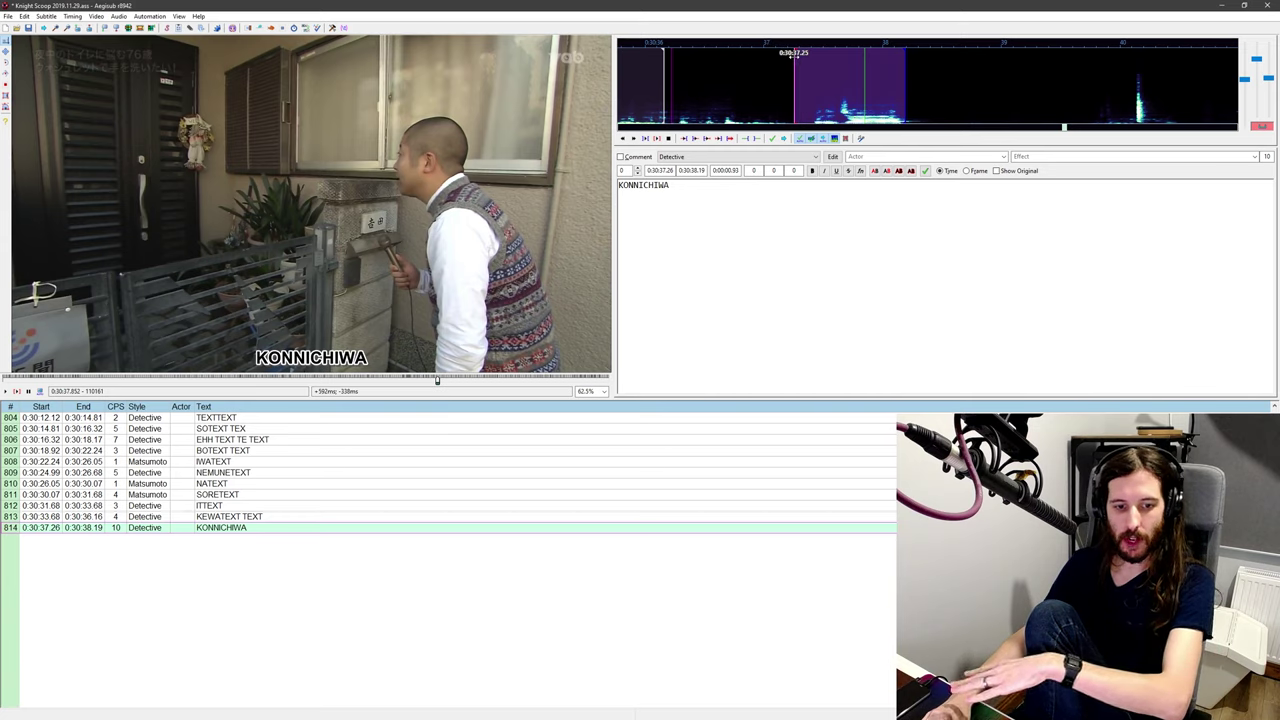
{"action": "mouse_move", "coordinate": [797, 77]}
{"action": "left_mouse_down"}
{"action": "mouse_move", "coordinate": [858, 85]}
{"action": "mouse_move", "coordinate": [801, 91]}
{"action": "left_mouse_up"}
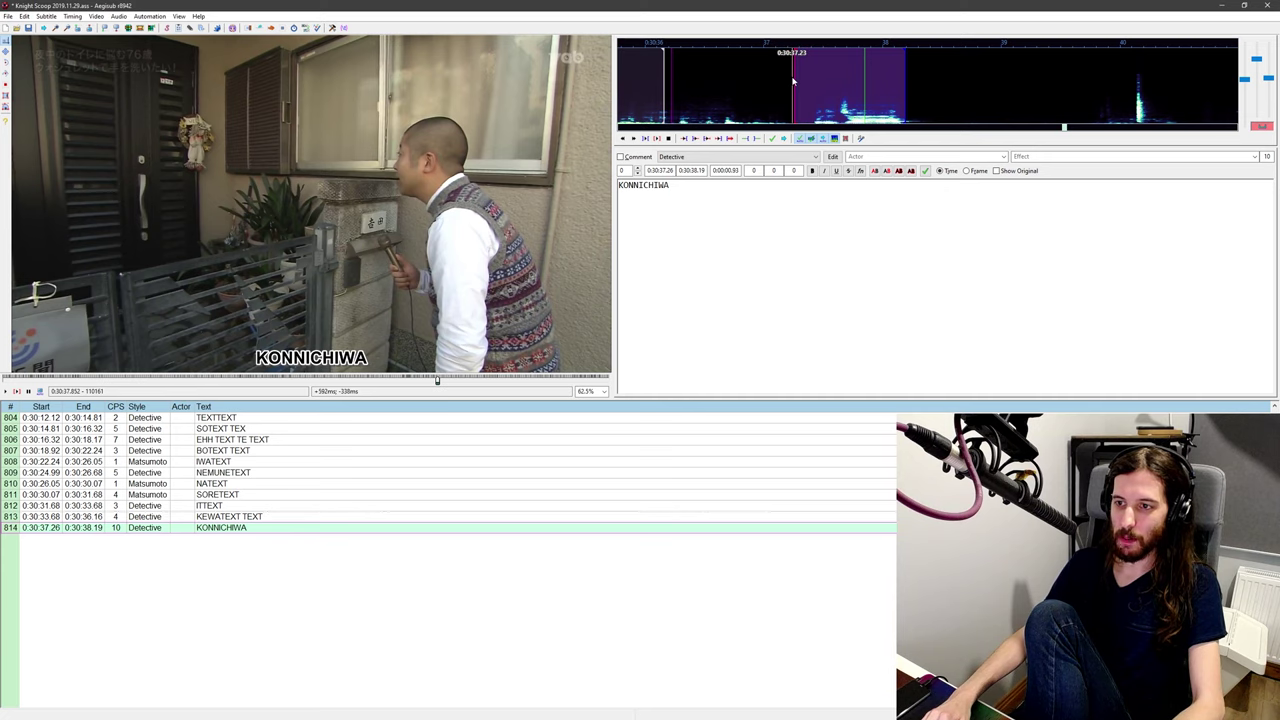
{"action": "left_click", "coordinate": [795, 67]}
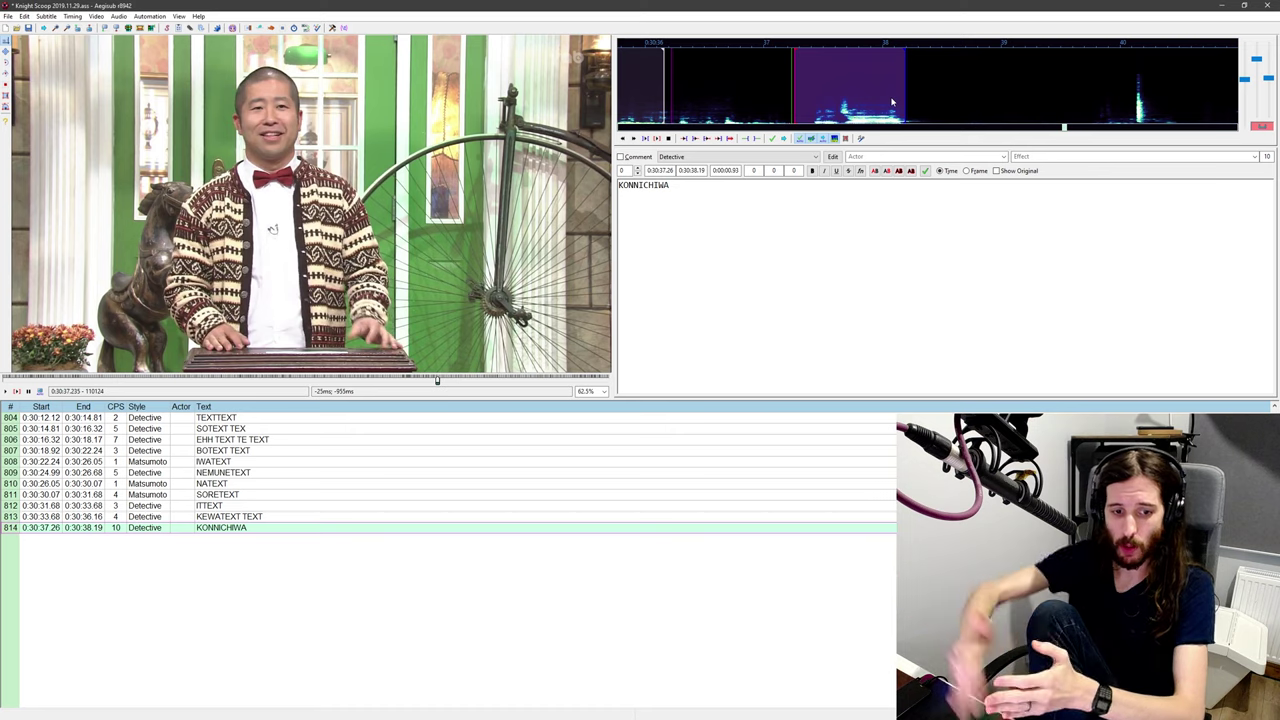
Step: Step frame by frame across the scene cut to check that the KONNICHIWA subtitle starts exactly on the keyframe
{"action": "key", "text": "s"}
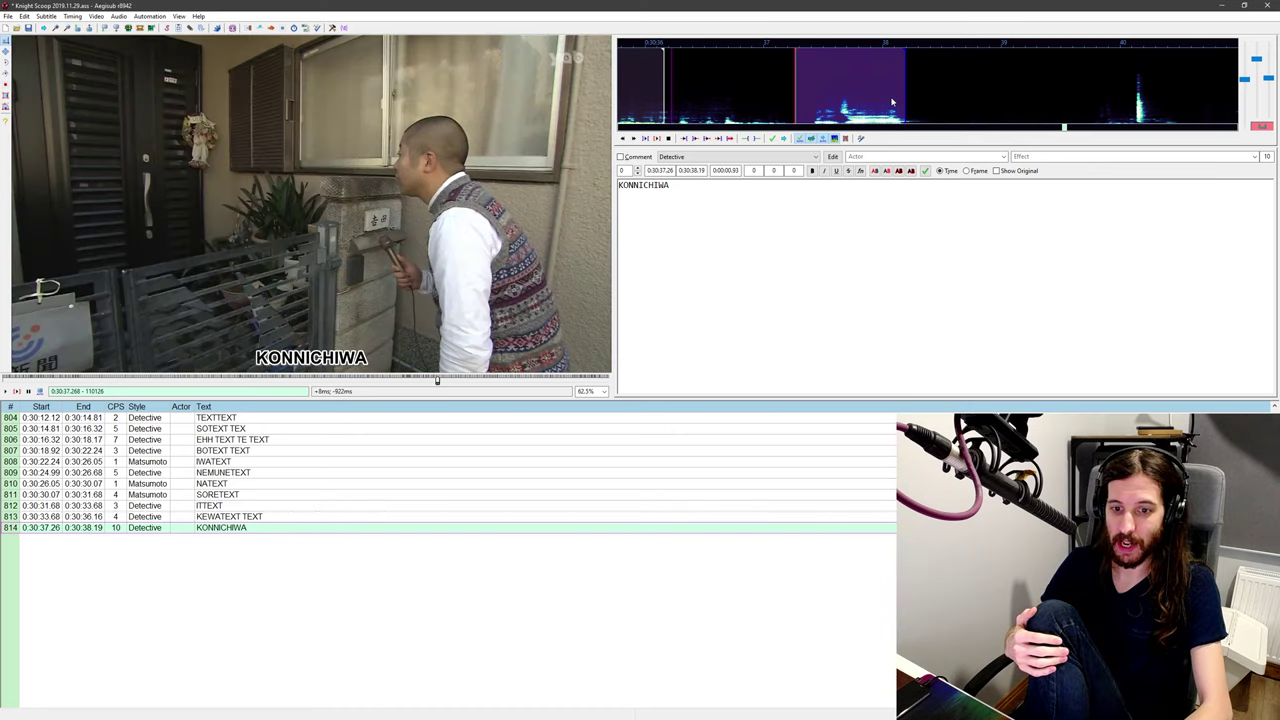
{"action": "key", "text": "Right"}
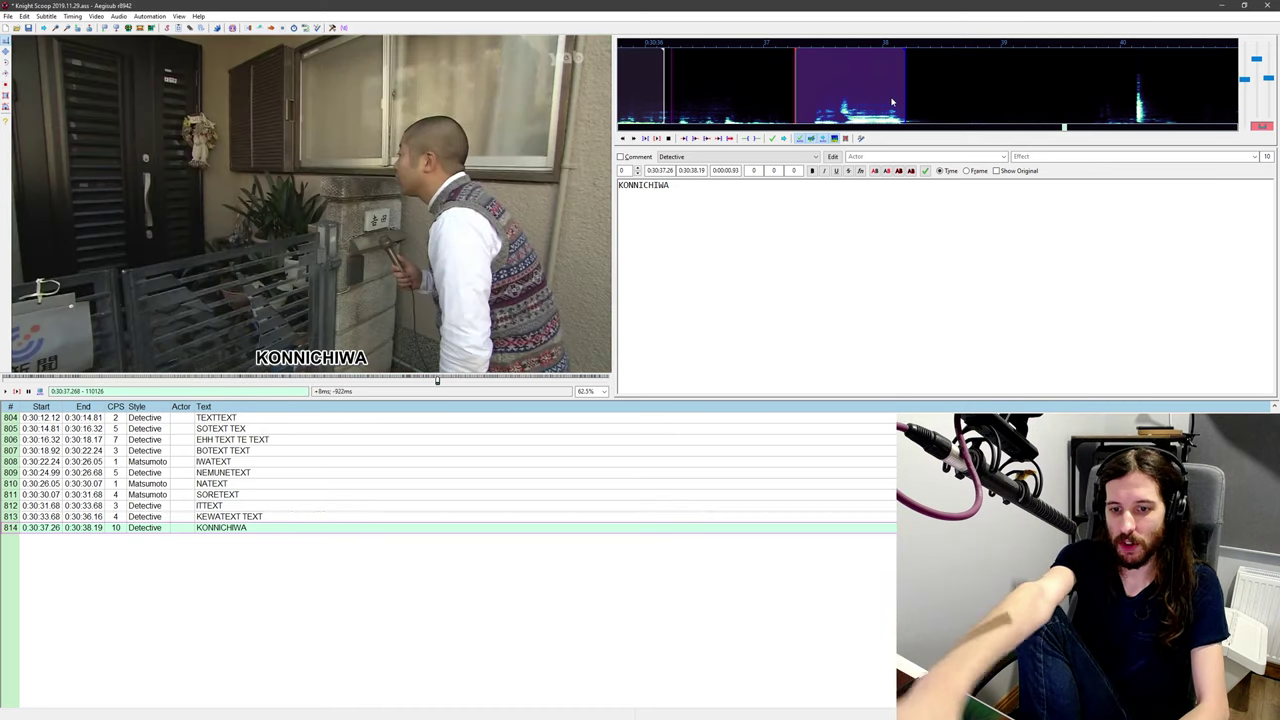
{"action": "key", "text": "Left"}
{"action": "key", "text": "Right"}
{"action": "key", "text": "Left"}
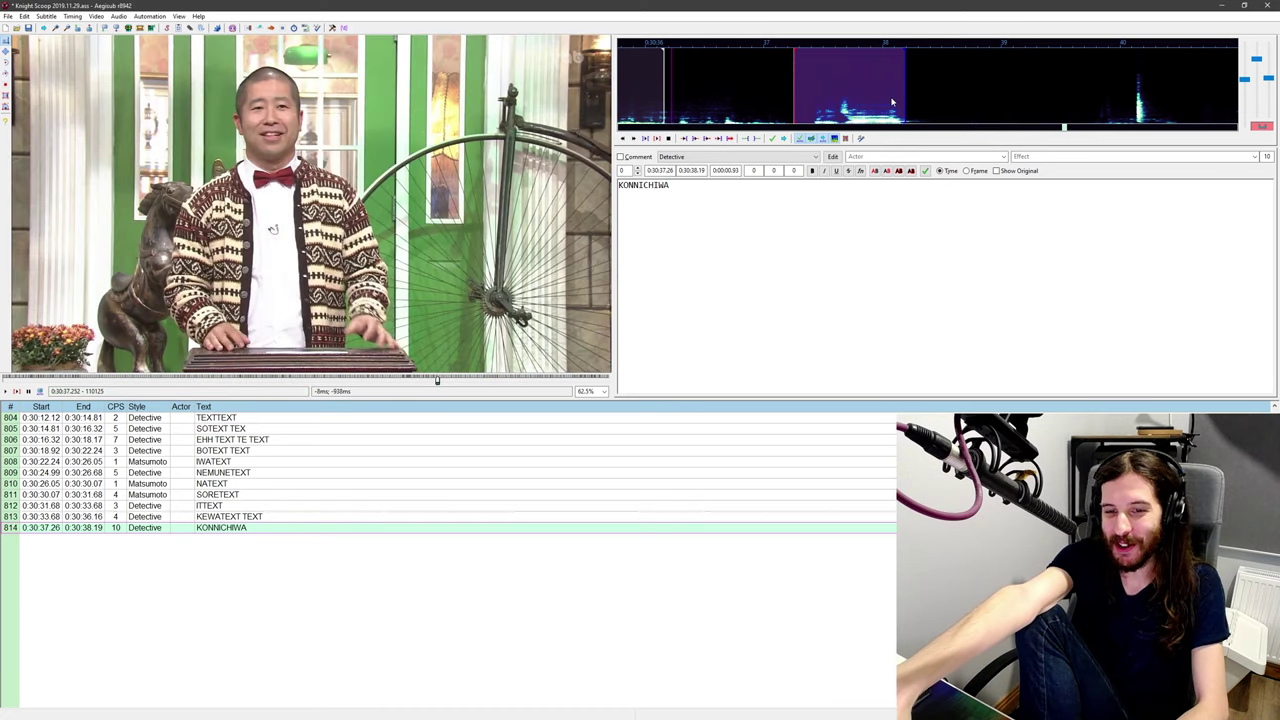
{"action": "key", "text": "Right"}
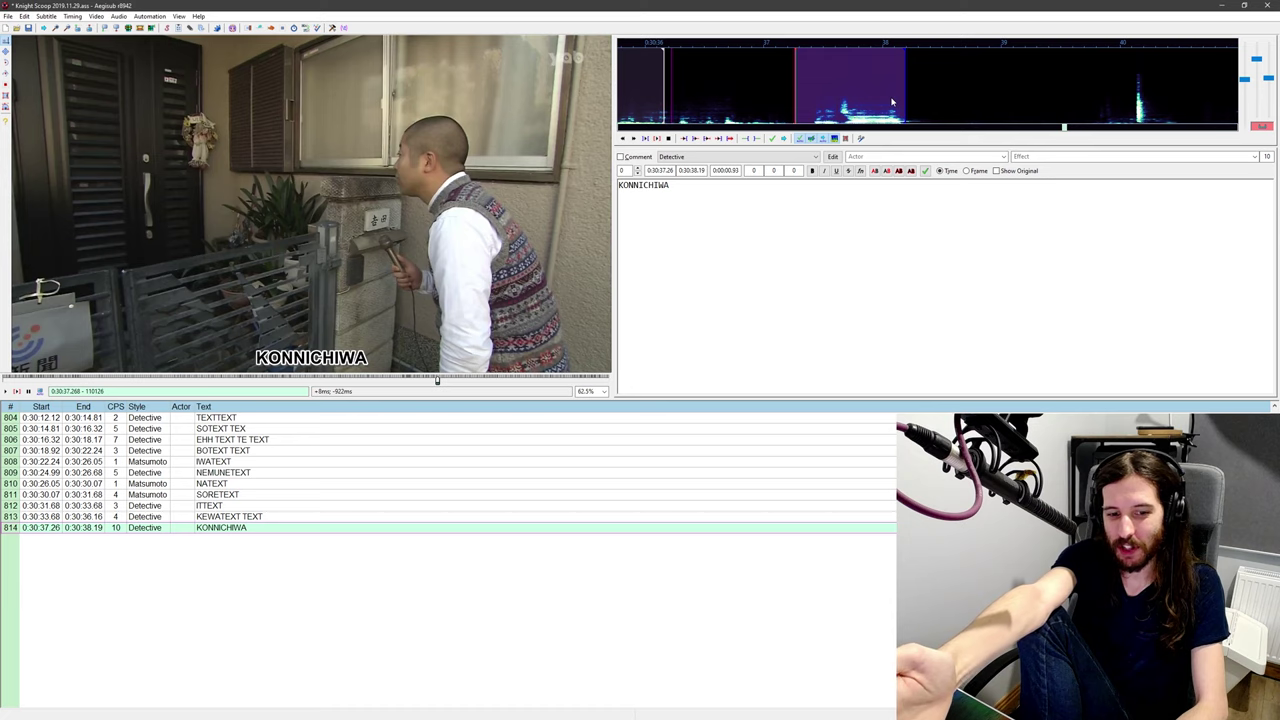
{"action": "key", "text": "Left"}
{"action": "key", "text": "Right"}
{"action": "key", "text": "Left"}
Step: Play the video several times from shortly before the cut to review the retimed KONNICHIWA line
{"action": "middle_click", "coordinate": [766, 84]}
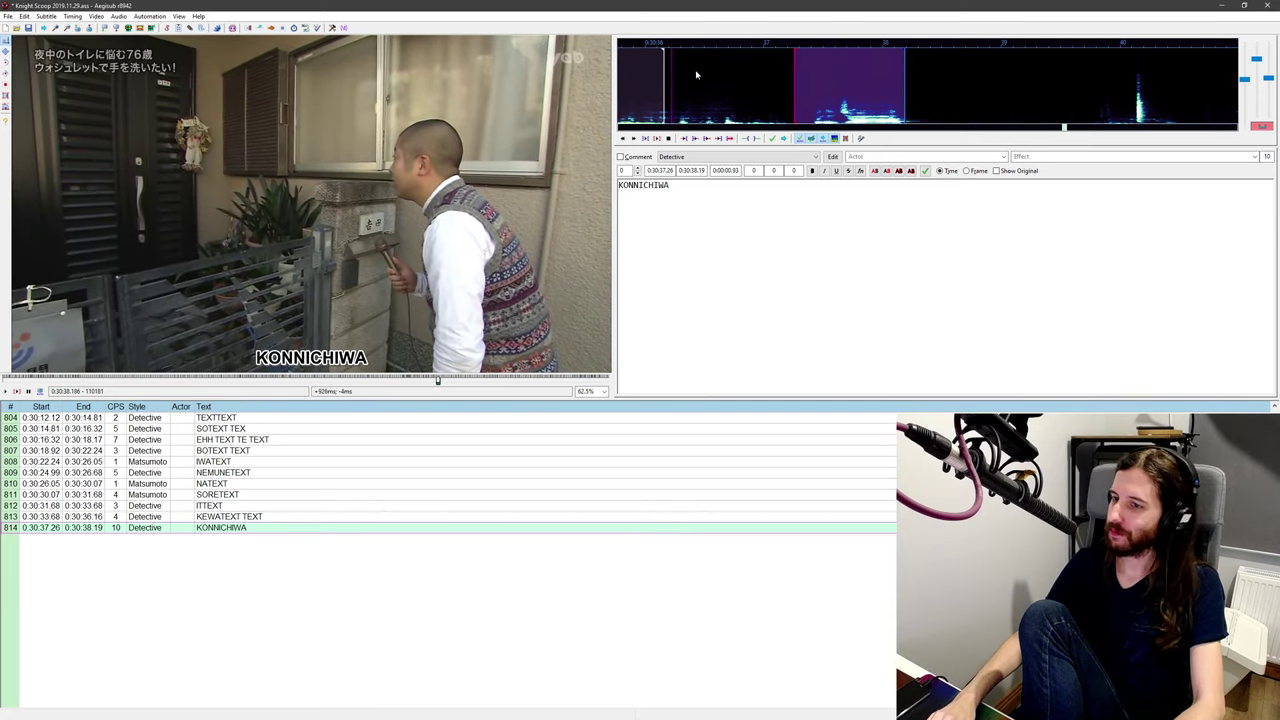
{"action": "middle_click", "coordinate": [699, 80]}
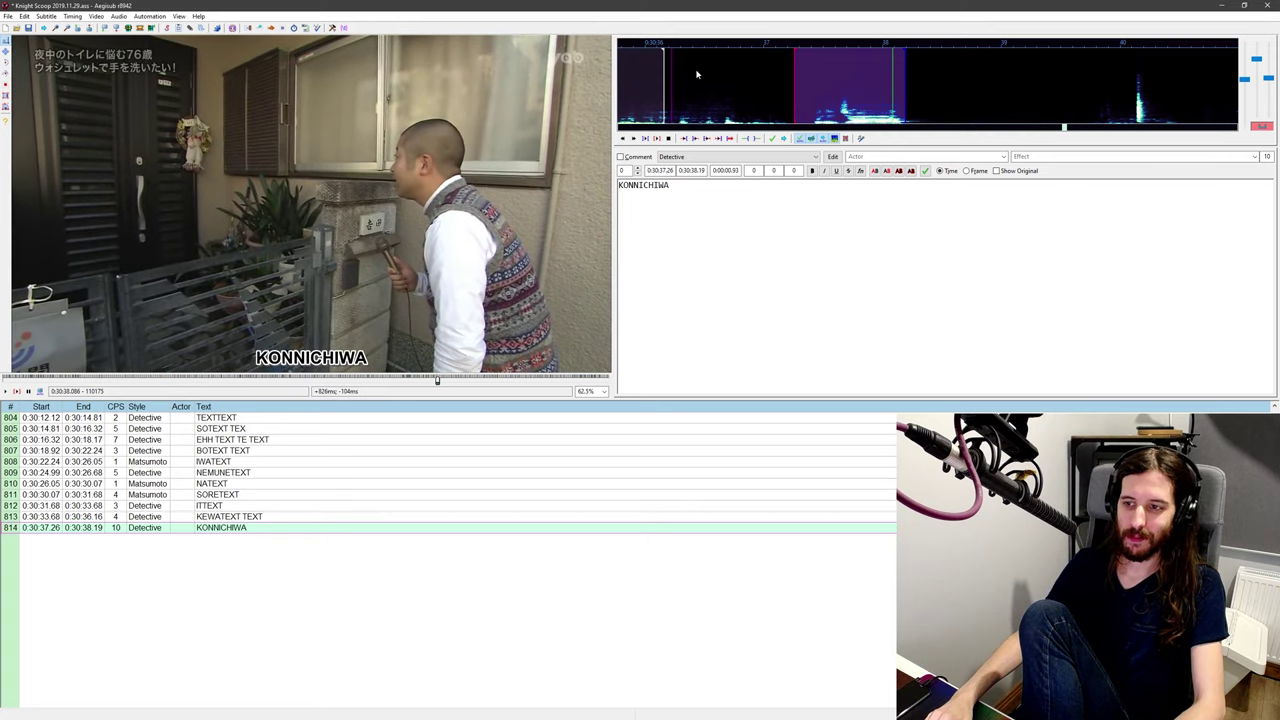
{"action": "middle_click", "coordinate": [722, 66]}
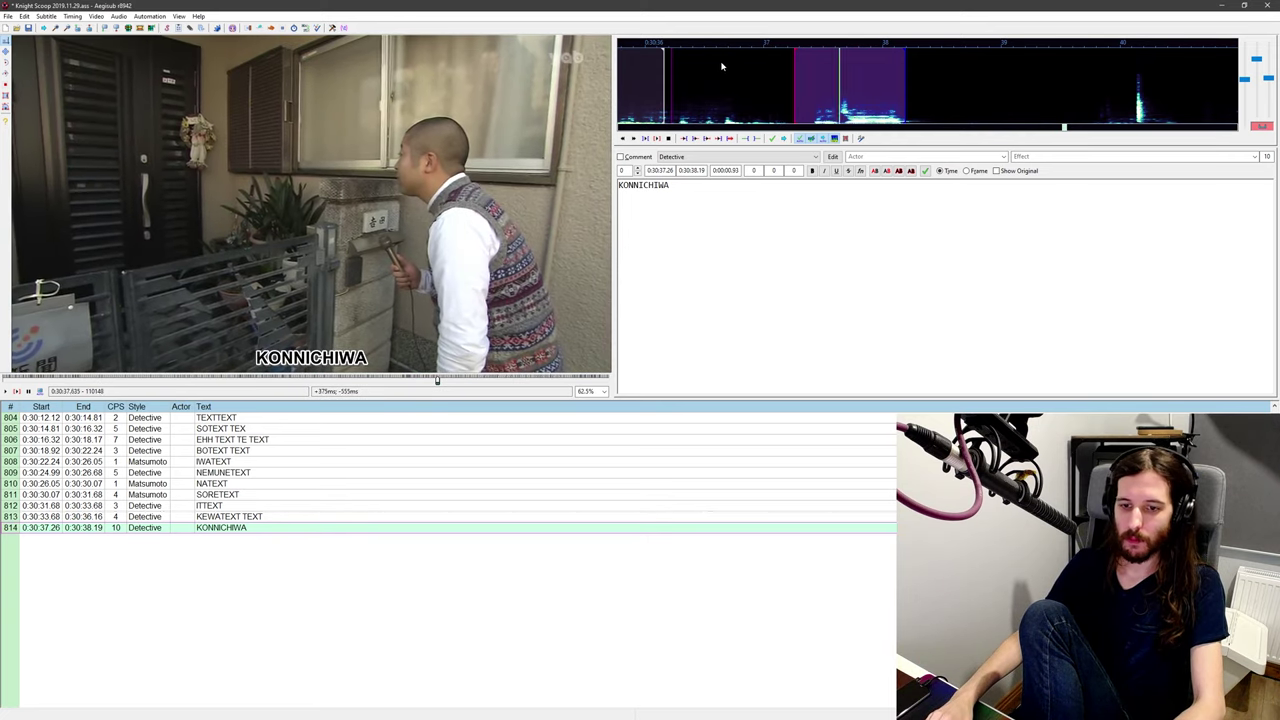
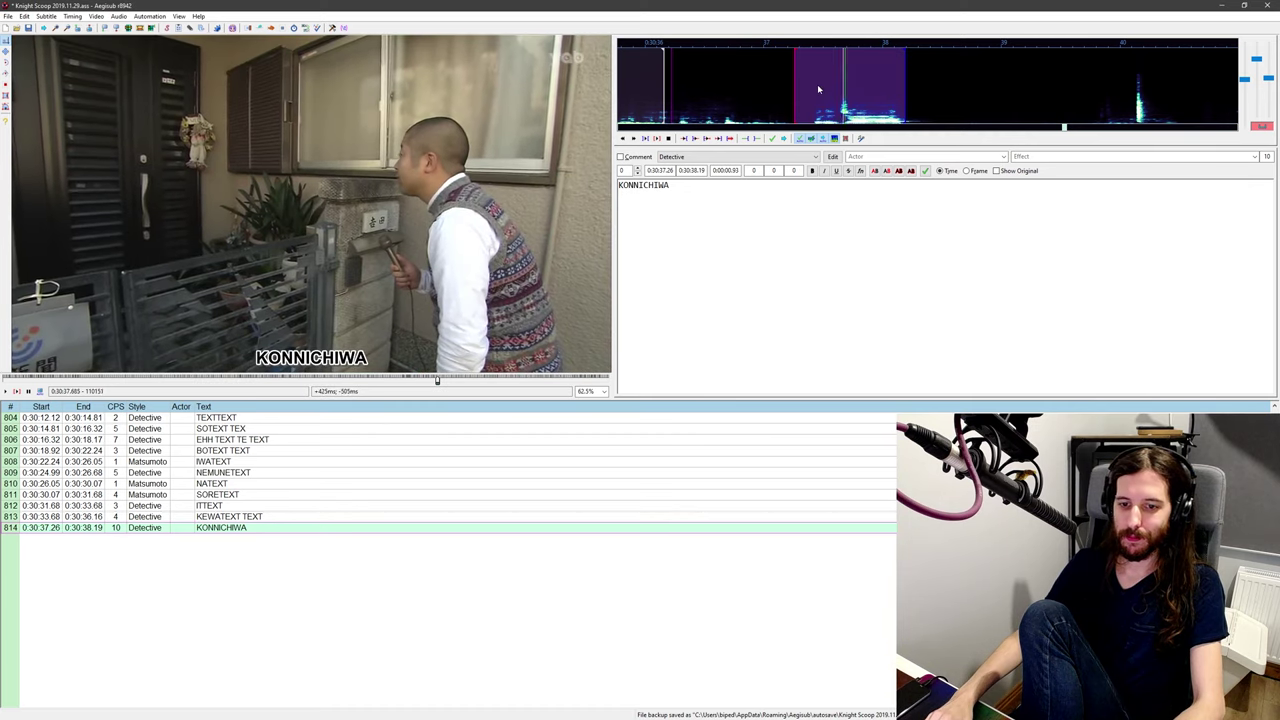
{"action": "middle_click", "coordinate": [756, 98]}
{"action": "key", "text": "ctrl+p"}
Step: Replace the text of line 814 with HELLO
{"action": "key", "text": "ctrl+a"}
{"action": "type", "text": "Y"}
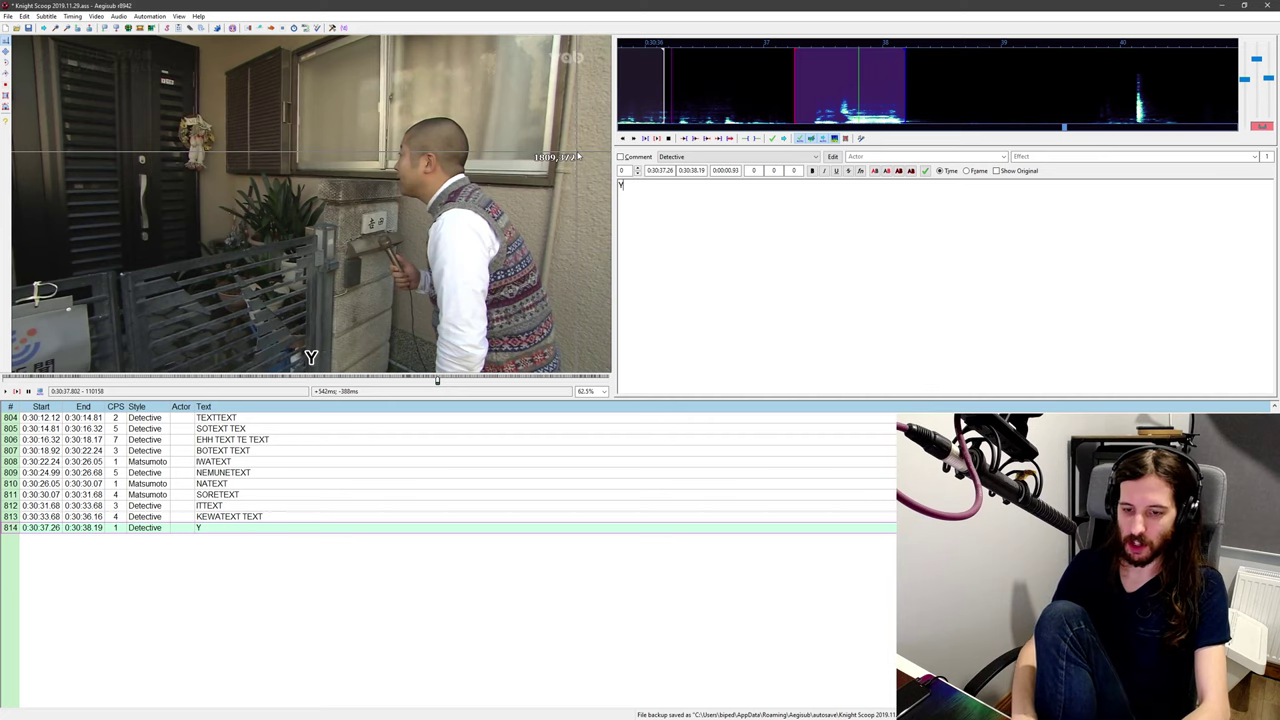
{"action": "type", "text": "ELLO"}
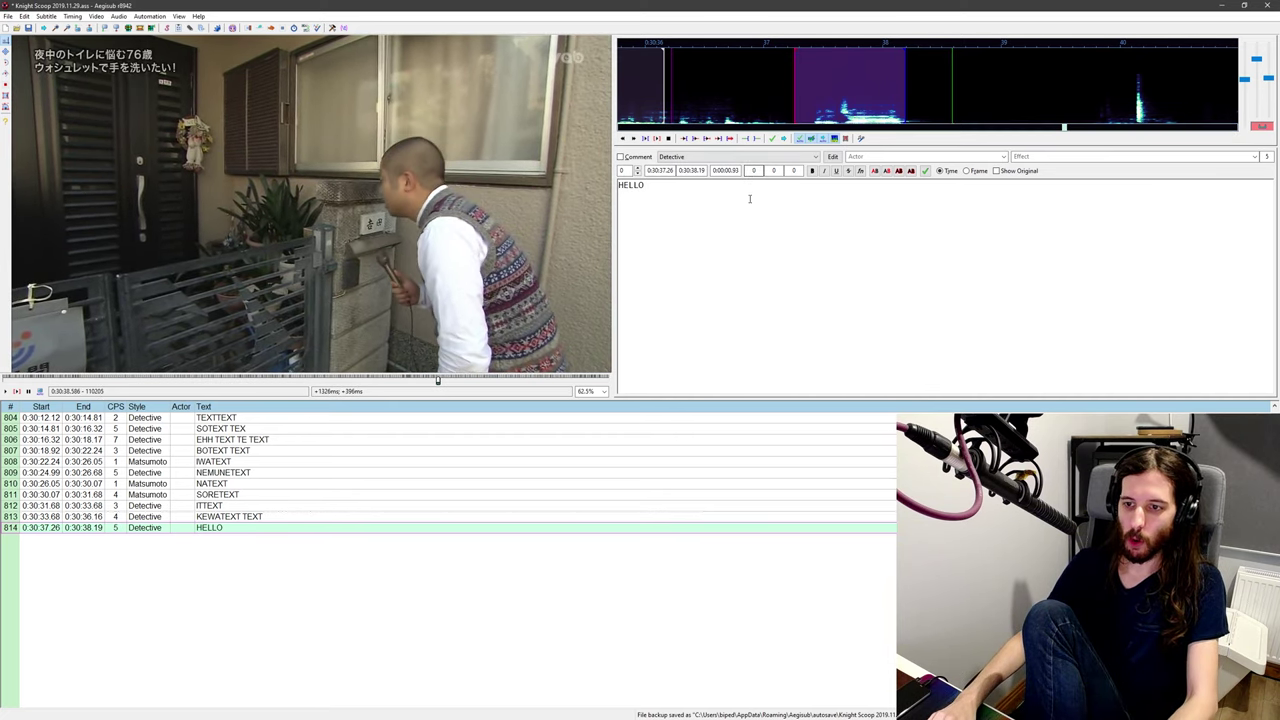
Step: Replace the text of line 814 with EXCUSE ME and play the video over it from before the cut
{"action": "key", "text": "ctrl+a"}
{"action": "type", "text": "EXCUSE ME"}
{"action": "middle_click", "coordinate": [754, 113]}
{"action": "key", "text": "ctrl+p"}
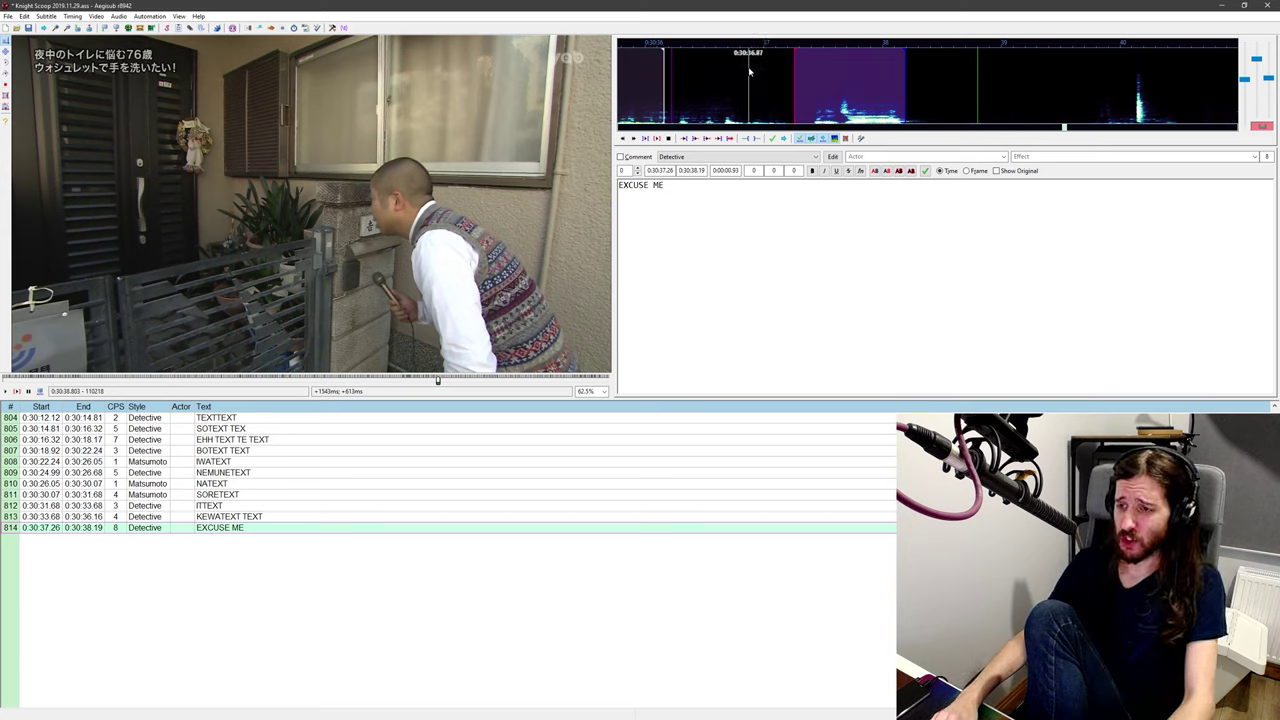
Step: Extend the EXCUSE ME line's end time to 0:30:38.38 and replay the video over it
{"action": "right_click", "coordinate": [929, 88]}
{"action": "middle_click", "coordinate": [744, 98]}
{"action": "key", "text": "ctrl+p"}
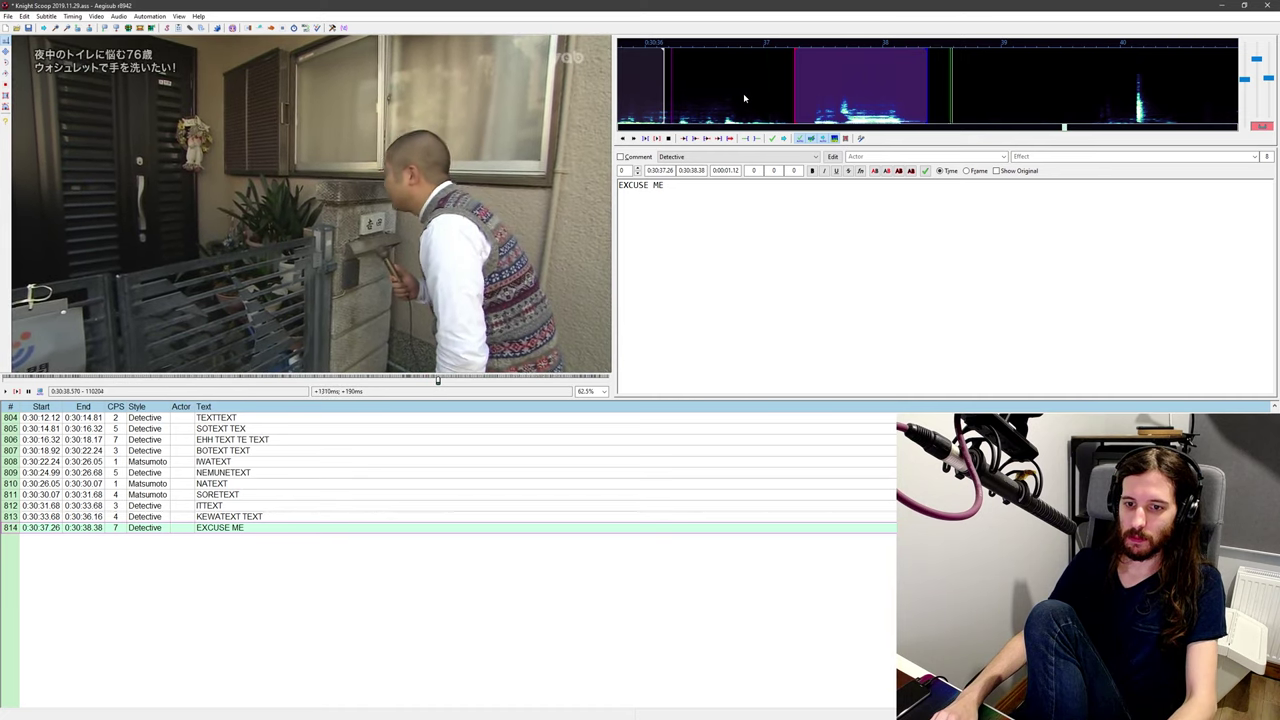
{"action": "key", "text": "s"}
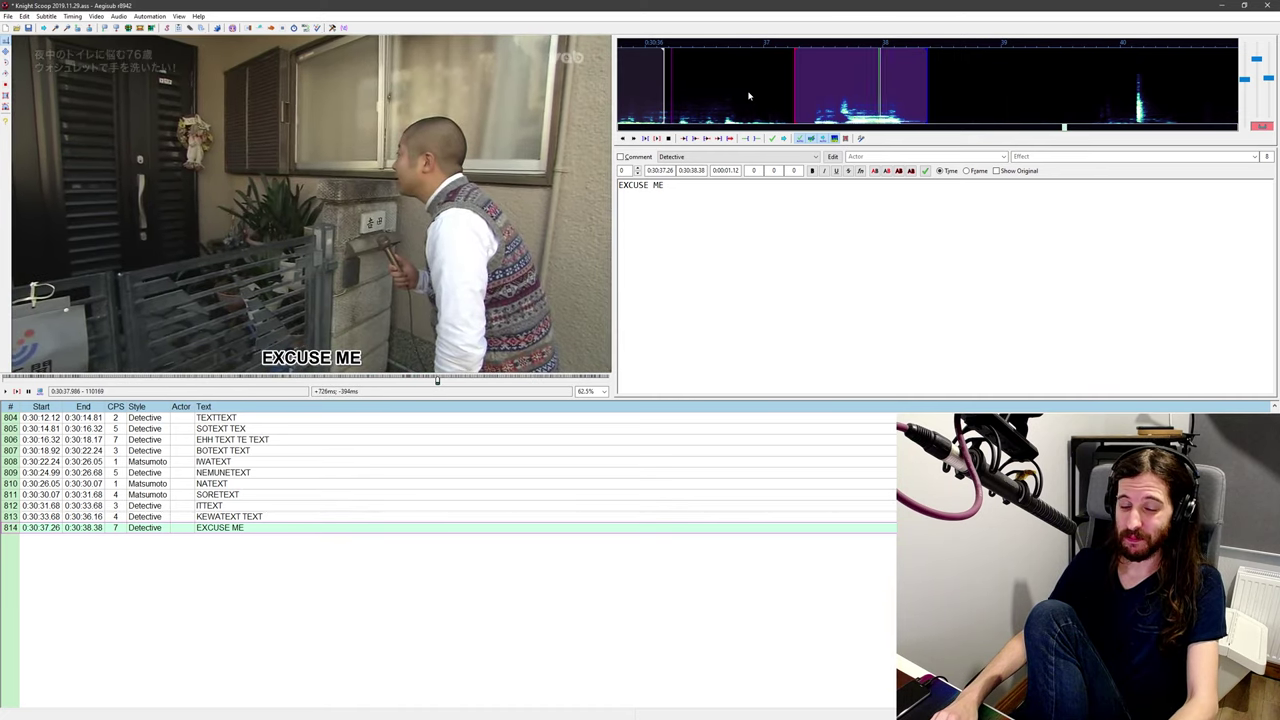
{"action": "key", "text": "q"}
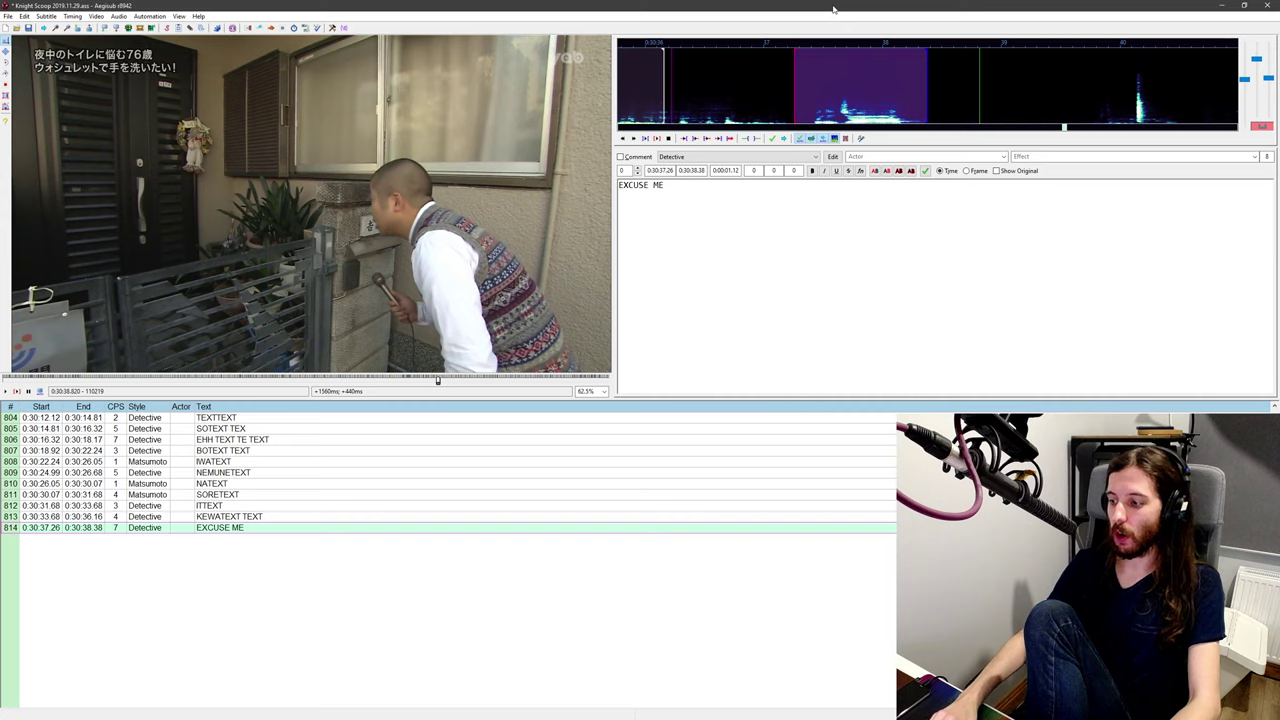
Step: Play the video repeatedly from before the scene cut to review how long EXCUSE ME stays on screen
{"action": "middle_click", "coordinate": [818, 58]}
{"action": "middle_click", "coordinate": [764, 68]}
{"action": "key", "text": "ctrl+p"}
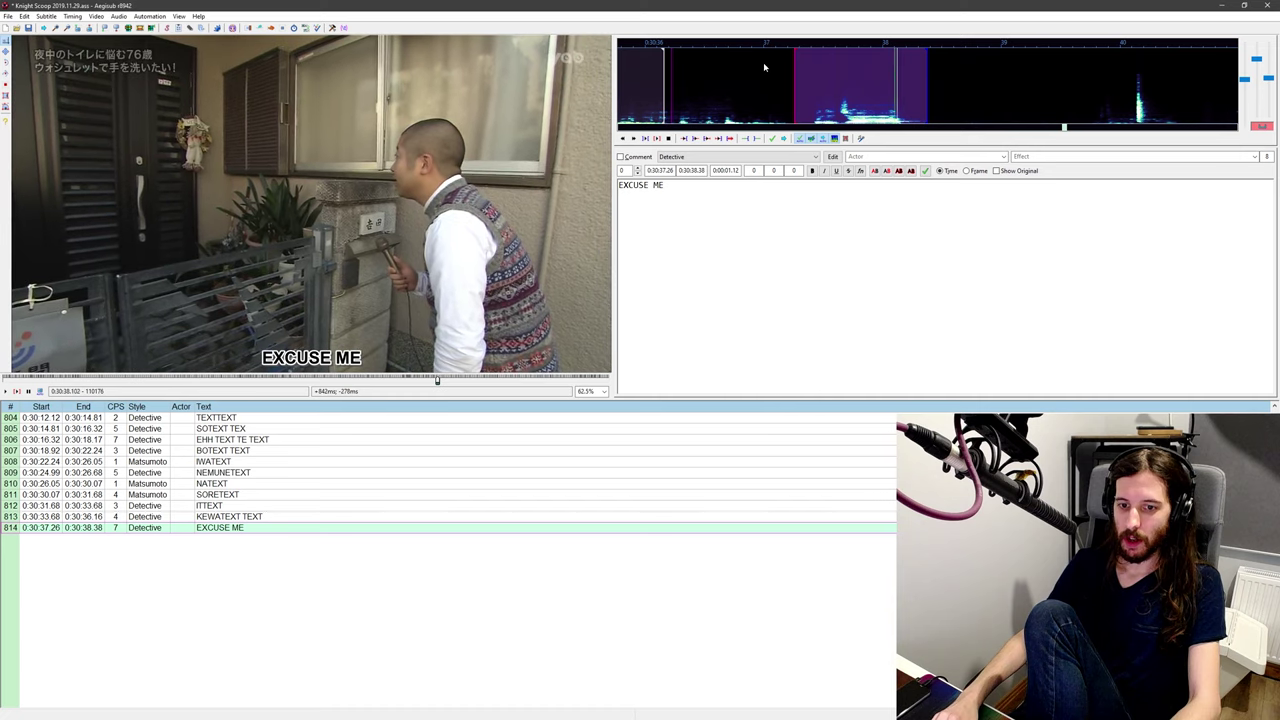
{"action": "key", "text": "ctrl+p"}
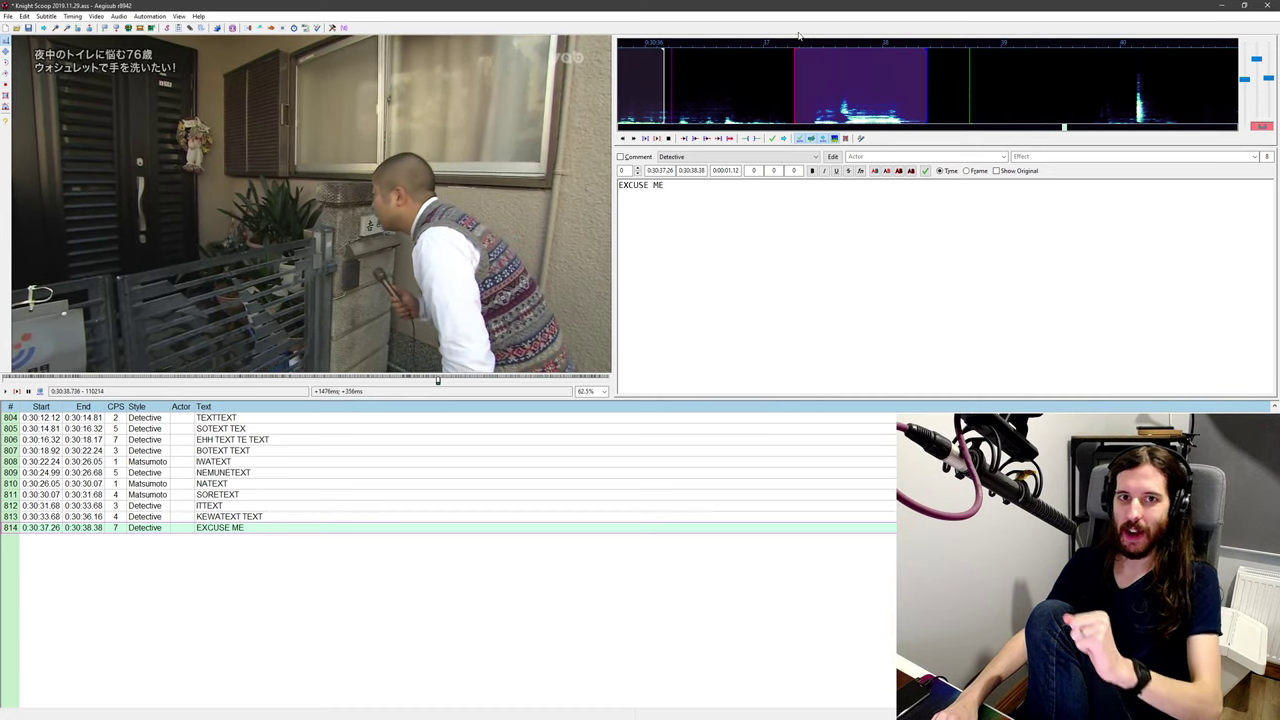
{"action": "key", "text": "ctrl+p"}
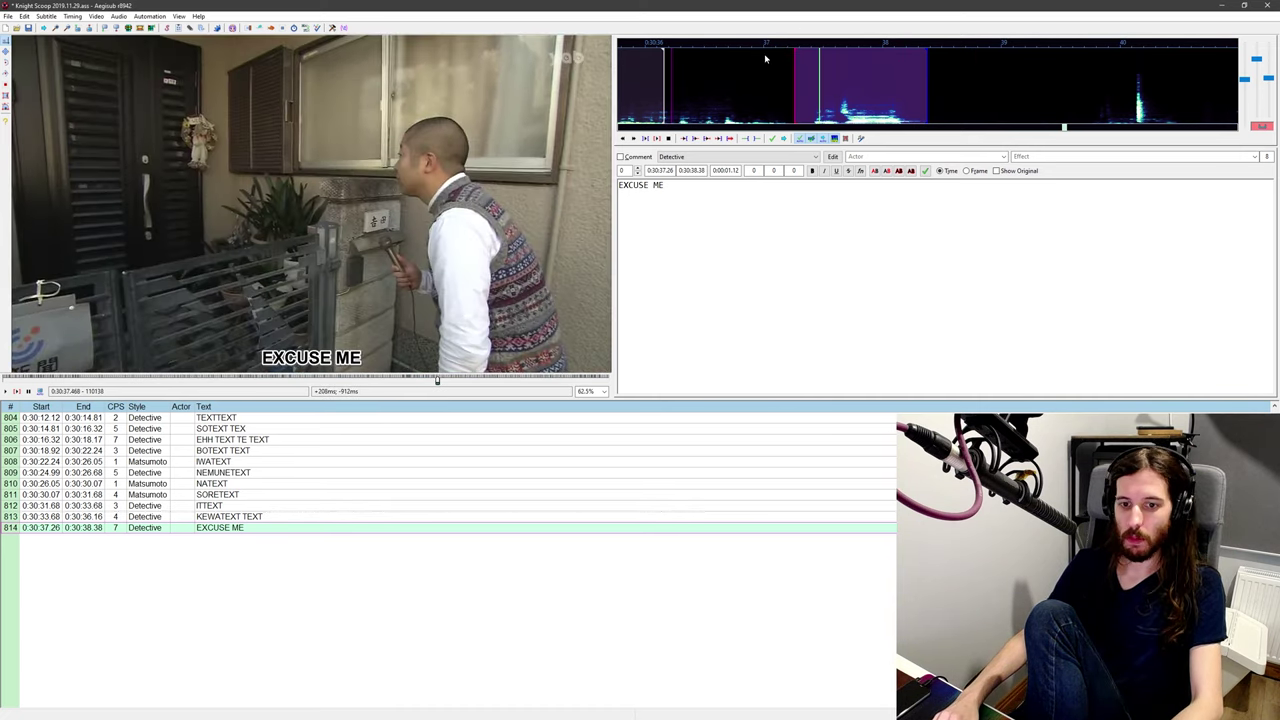
{"action": "key", "text": "ctrl+p"}
{"action": "middle_click", "coordinate": [755, 58]}
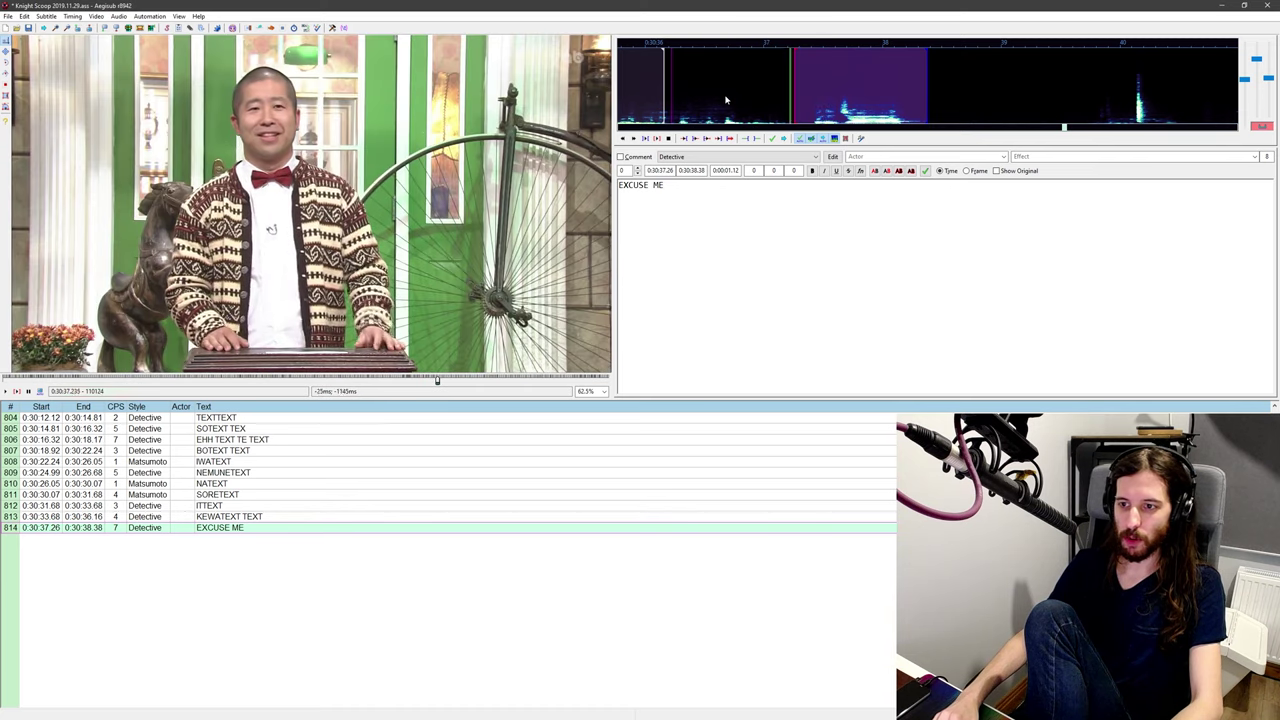
Step: Replace the text of line 814 with KONNICHIWA and play the video over it
{"action": "key", "text": "ctrl+a"}
{"action": "type", "text": "KONNICHIWA"}
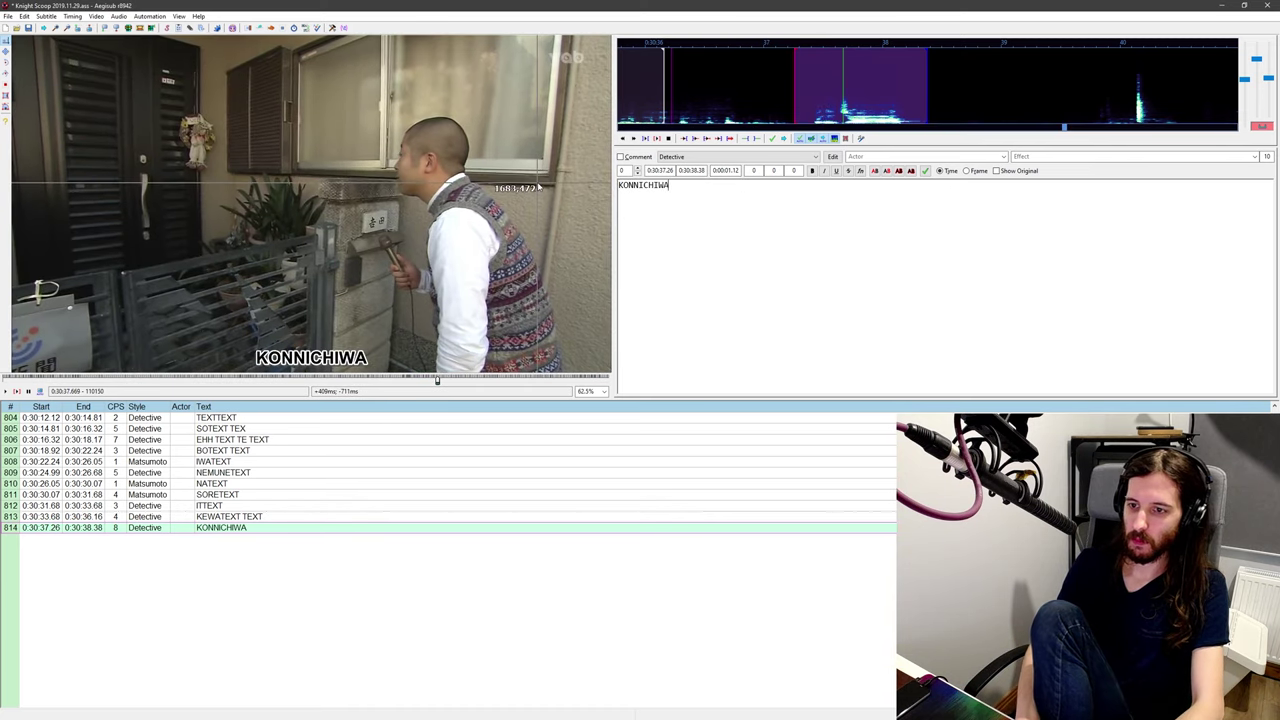
{"action": "middle_click", "coordinate": [766, 72]}
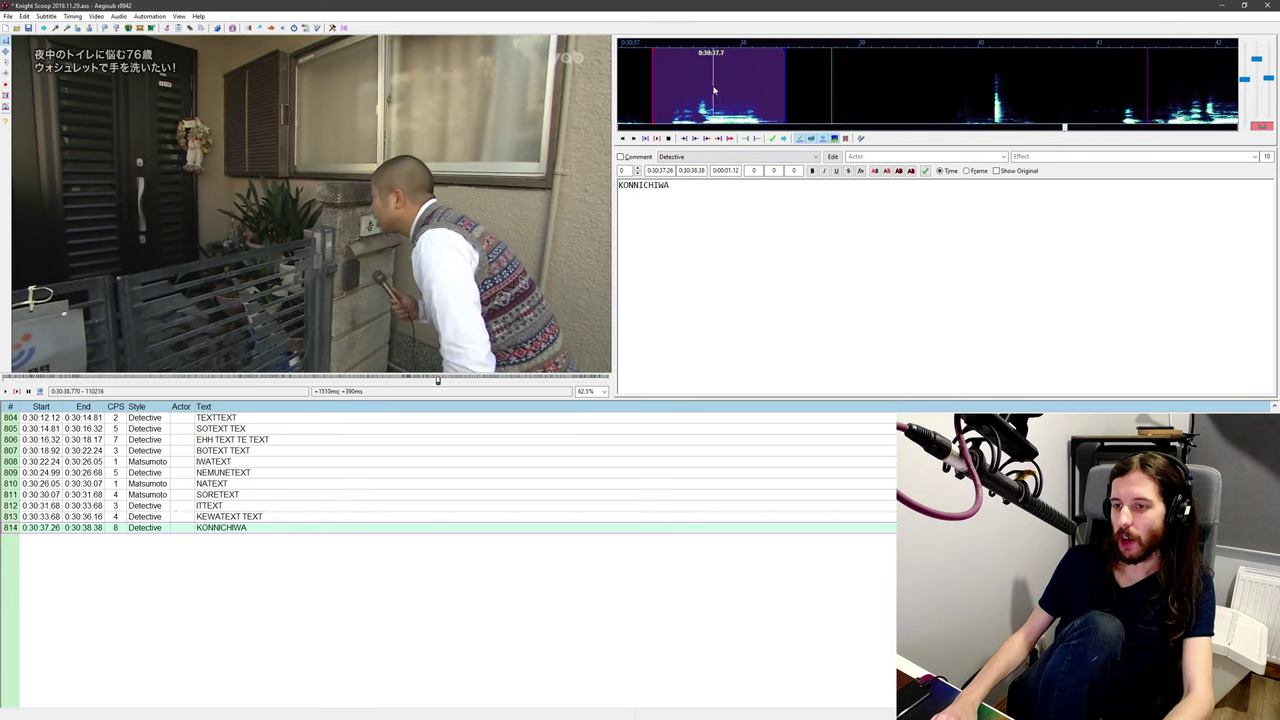
Step: Play the video repeatedly past the KONNICHIWA line to find where the reply begins in the audio
{"action": "middle_click", "coordinate": [632, 88]}
{"action": "scroll", "coordinate": [705, 92], "scroll_direction": "up", "scroll_amount": 3}
{"action": "key", "text": "ctrl+p"}
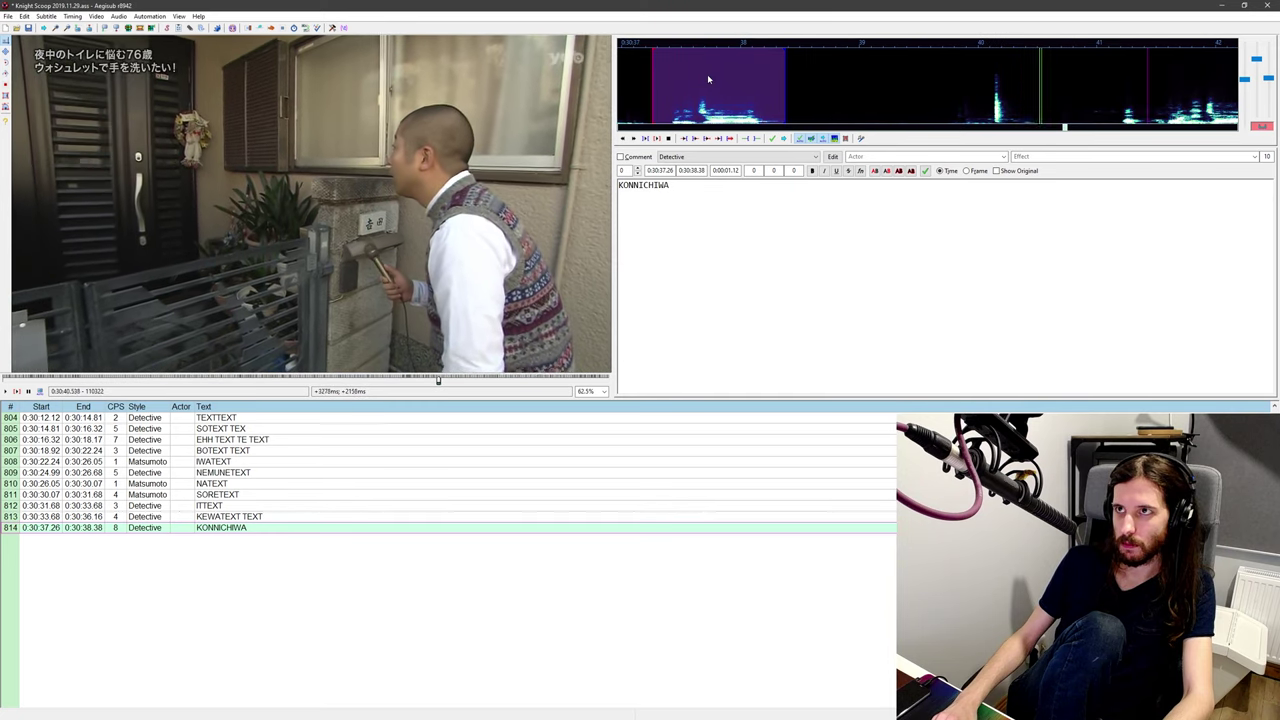
{"action": "key", "text": "ctrl+p"}
{"action": "middle_click", "coordinate": [940, 104]}
{"action": "key", "text": "ctrl+p"}
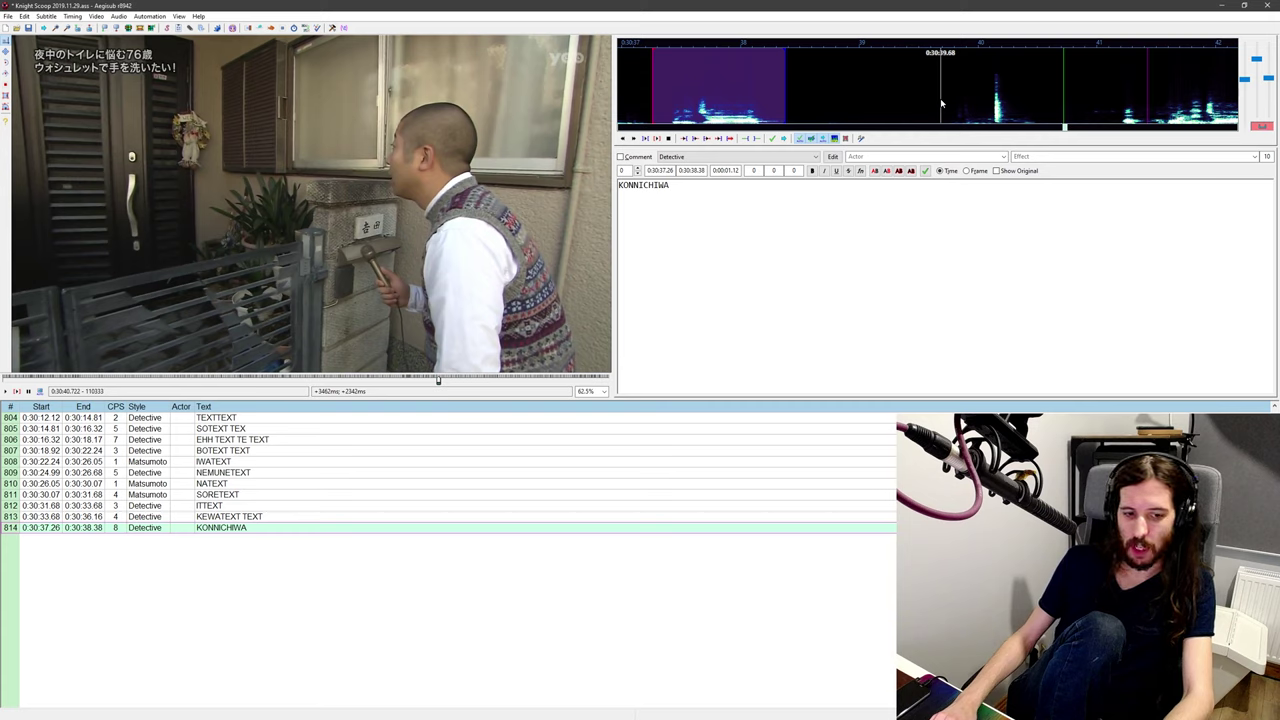
{"action": "middle_click", "coordinate": [941, 103]}
{"action": "key", "text": "ctrl+p"}
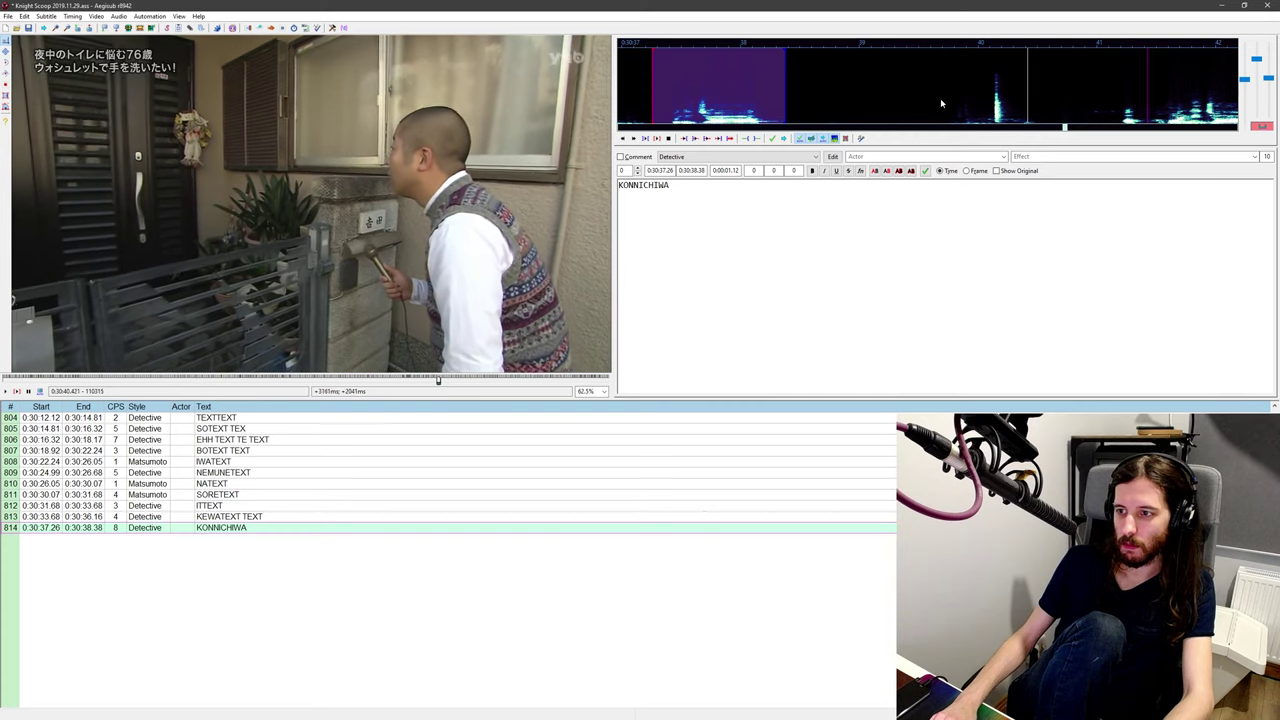
{"action": "key", "text": "ctrl+p"}
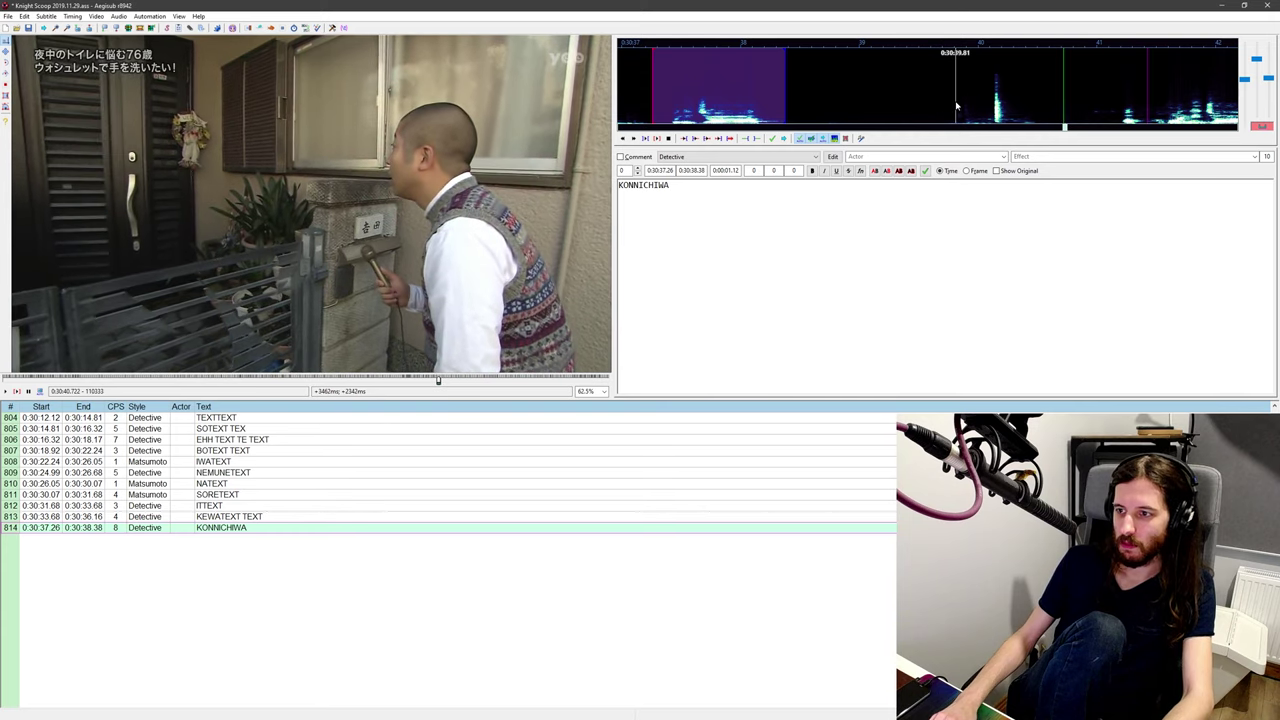
{"action": "middle_click", "coordinate": [960, 104]}
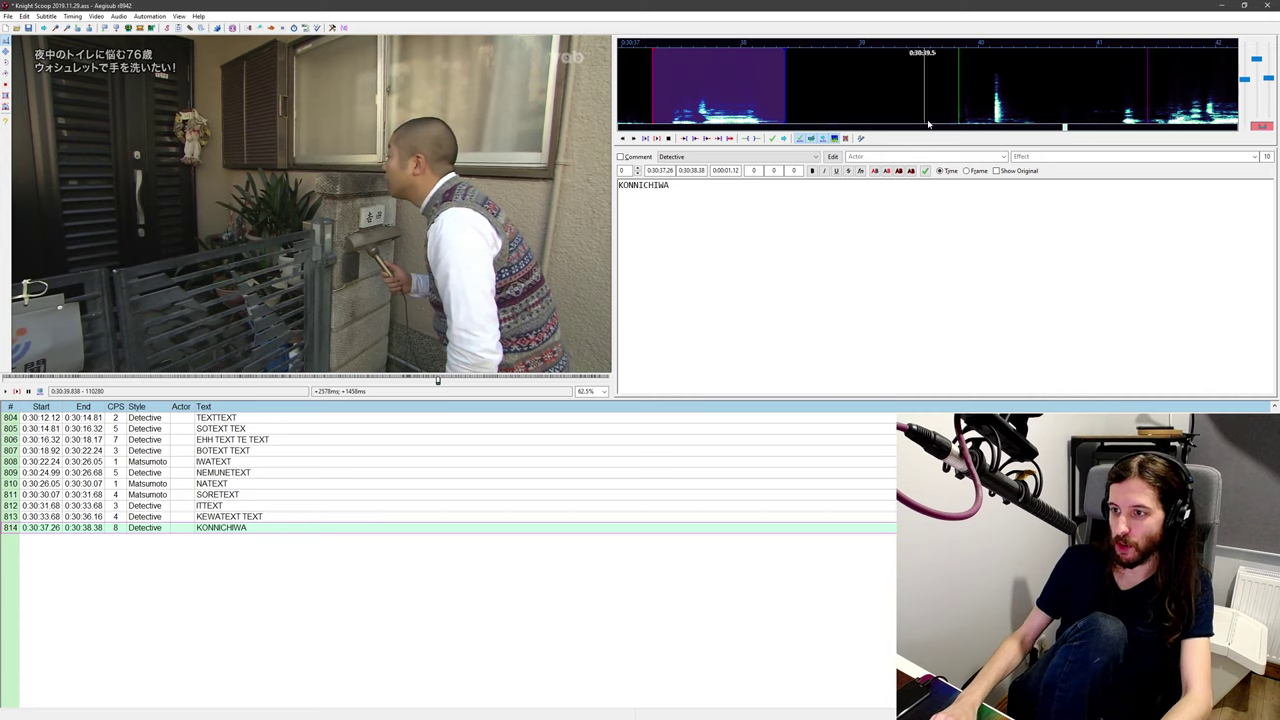
Step: Insert a subtitle line starting at 0:30:39.88 with the text HAAAI and end it at 0:30:40.83
{"action": "key", "text": "ctrl+p"}
{"action": "middle_click", "coordinate": [959, 104]}
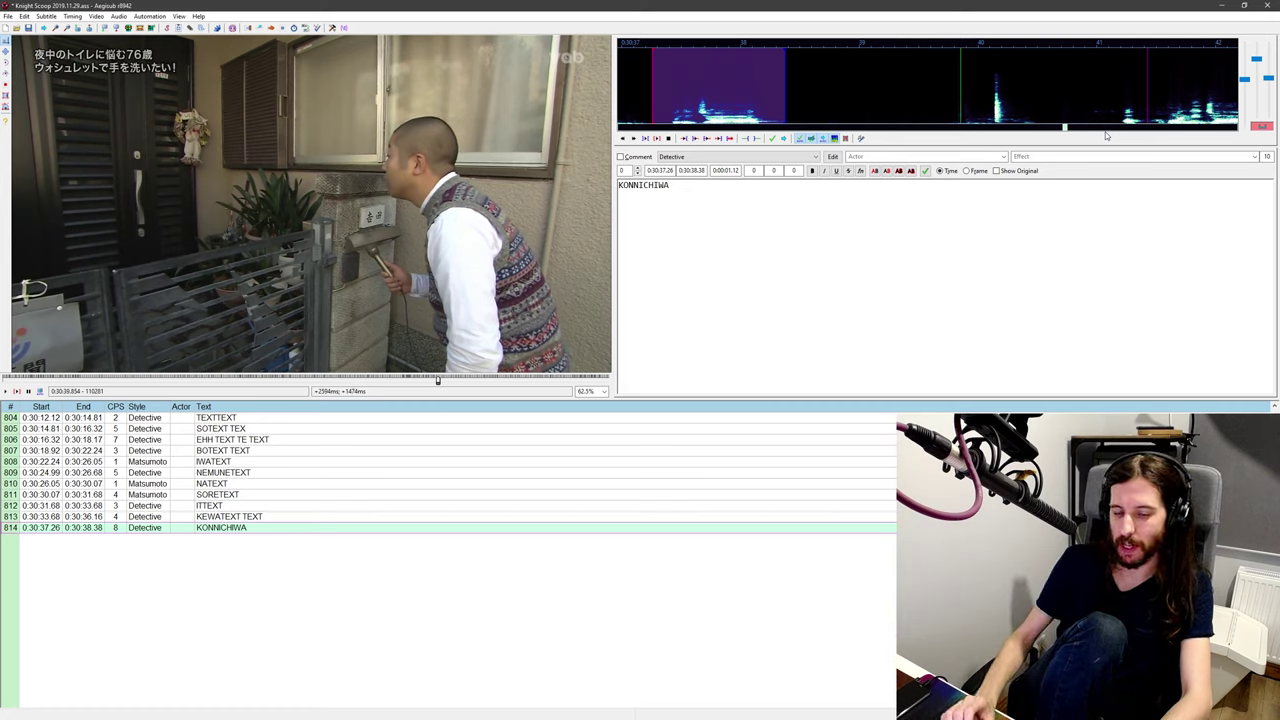
{"action": "middle_click", "coordinate": [964, 90]}
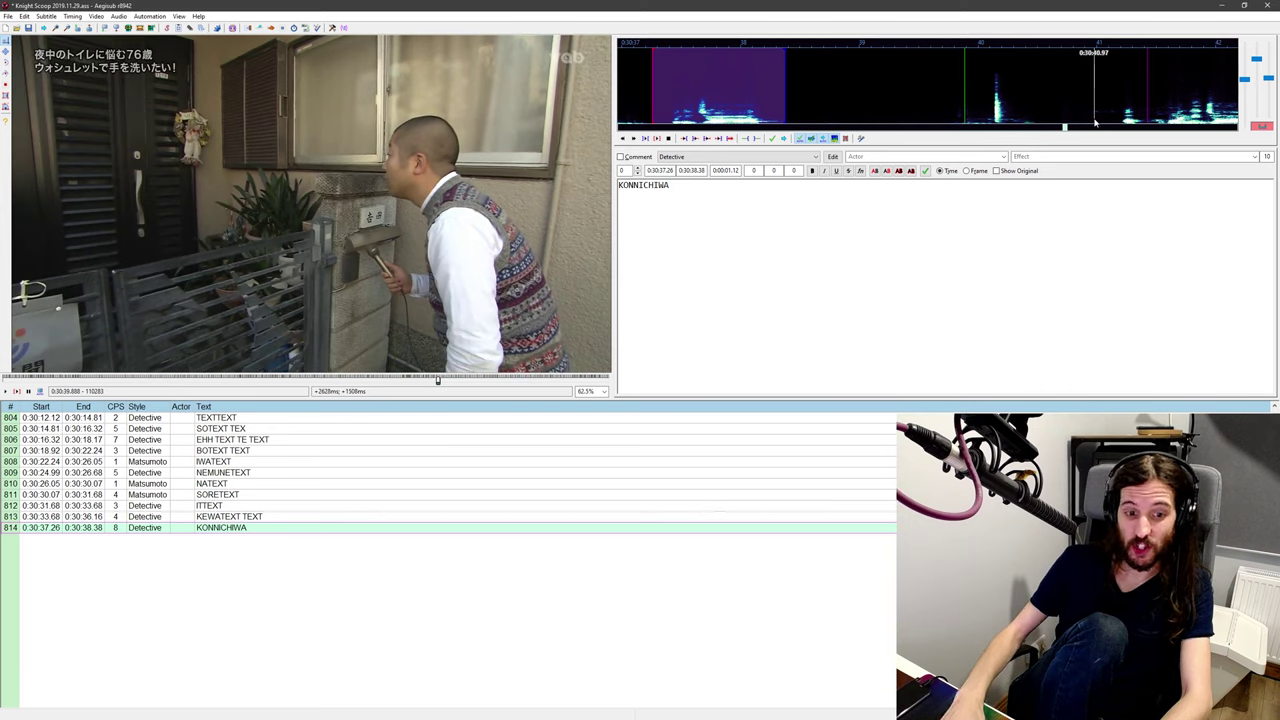
{"action": "key", "text": "Return"}
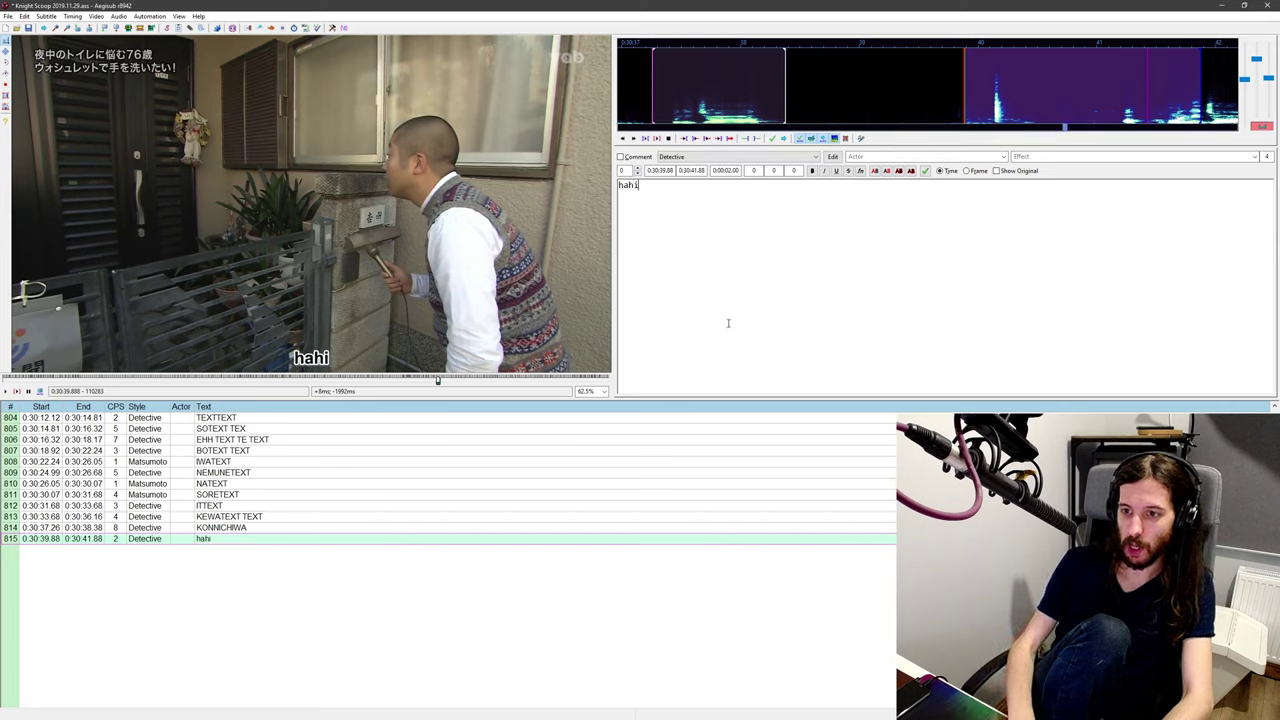
{"action": "key", "text": "ctrl+p"}
{"action": "key", "text": "ctrl+4"}
{"action": "key", "text": "ctrl+p"}
Step: Replay the video around the HAAAI line to review its timing against the speech and the following keyframe
{"action": "middle_click", "coordinate": [885, 114]}
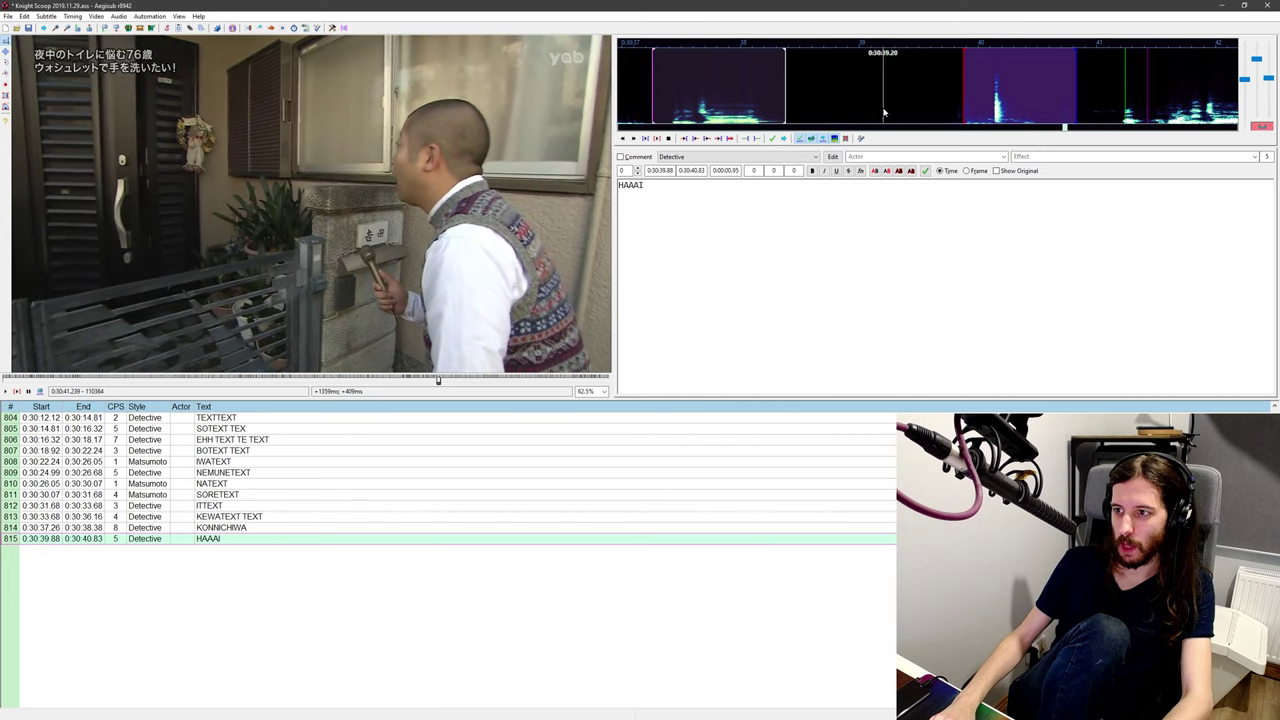
{"action": "key", "text": "ctrl+p"}
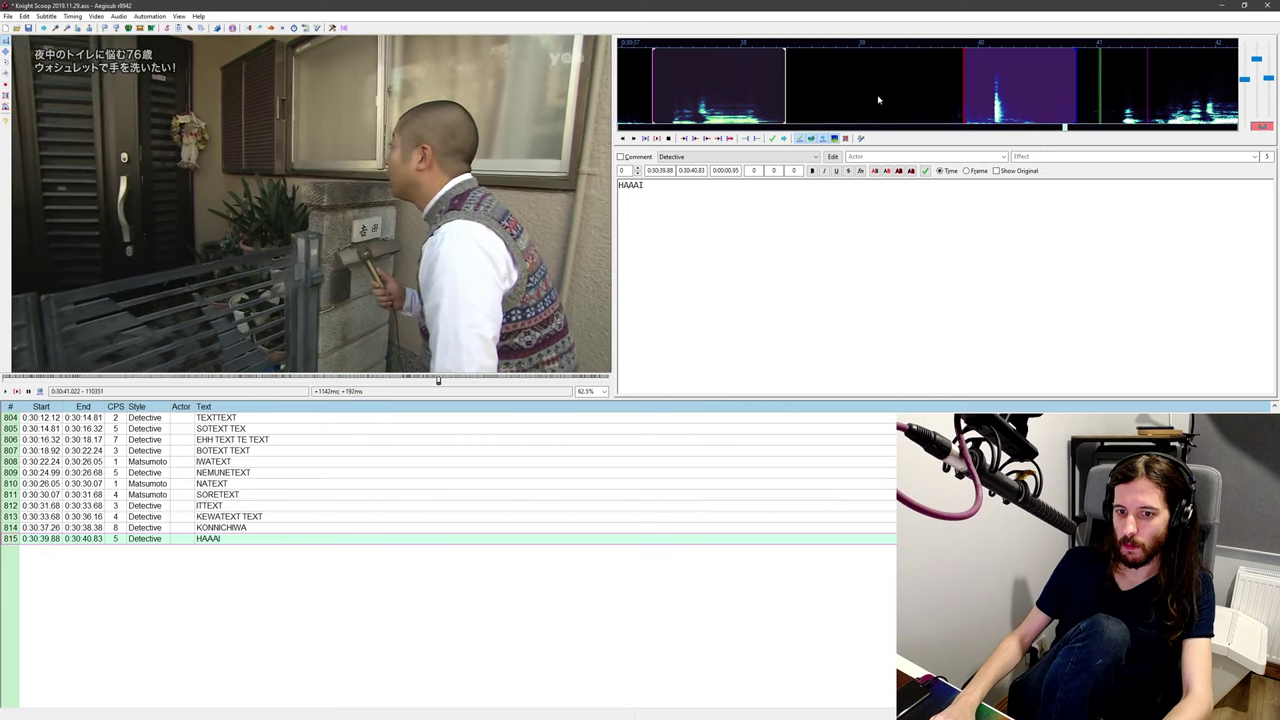
{"action": "middle_click", "coordinate": [717, 90]}
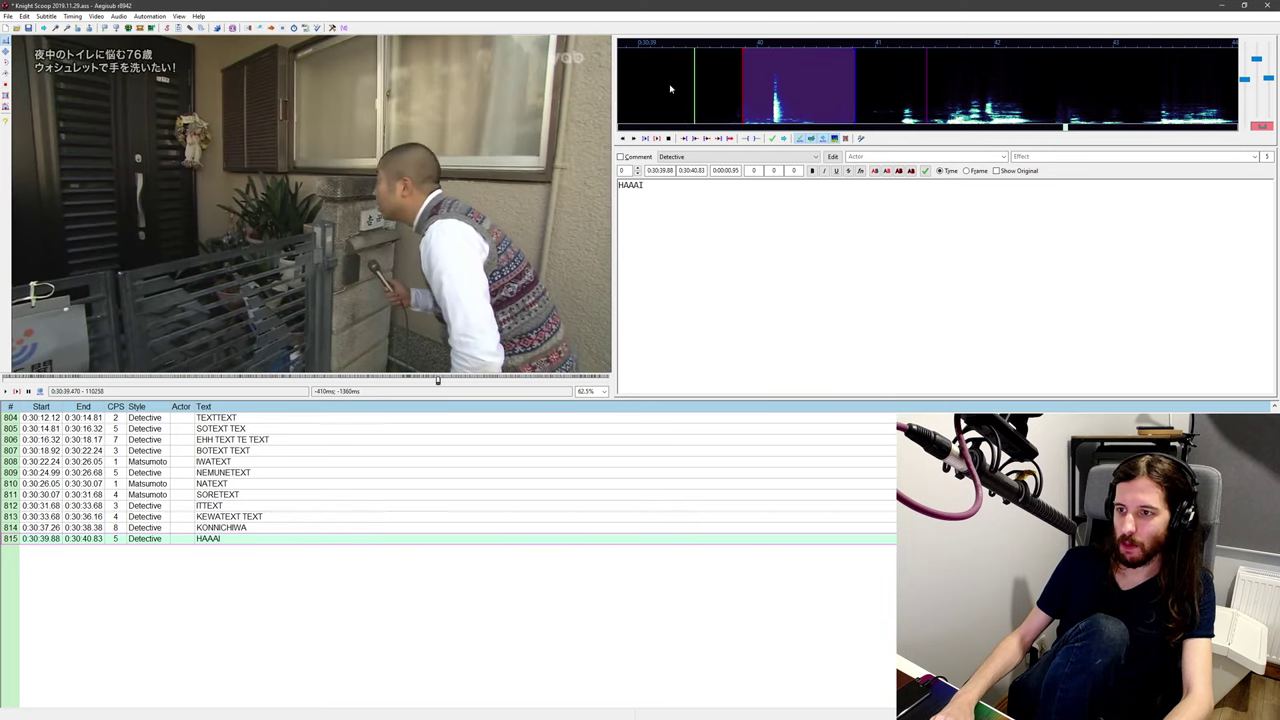
{"action": "middle_click", "coordinate": [720, 90]}
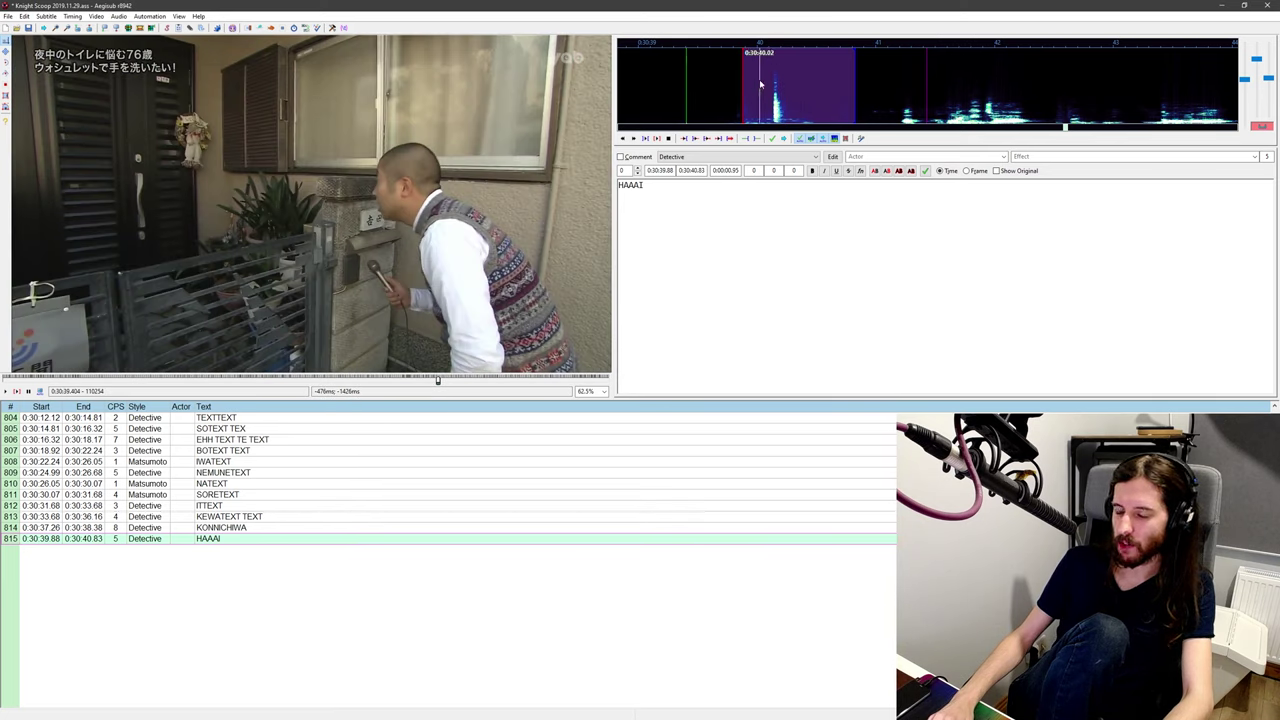
{"action": "key", "text": "ctrl+p"}
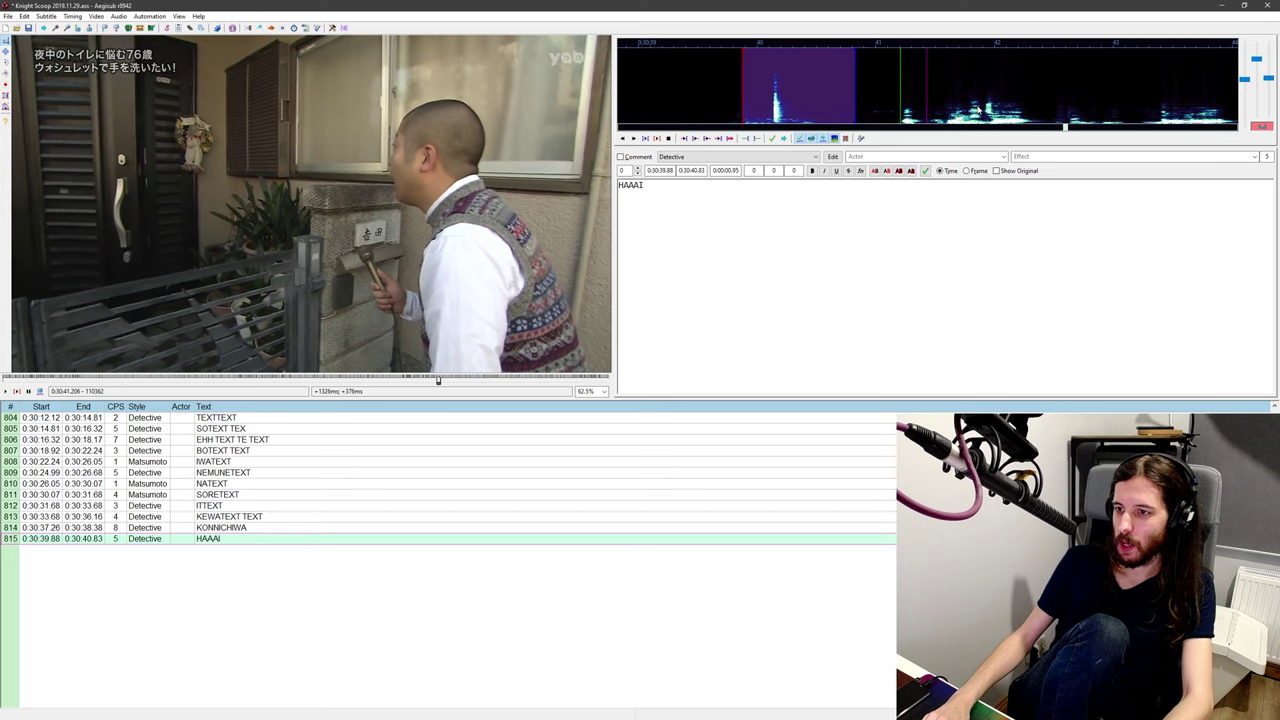
{"action": "middle_click", "coordinate": [898, 106]}
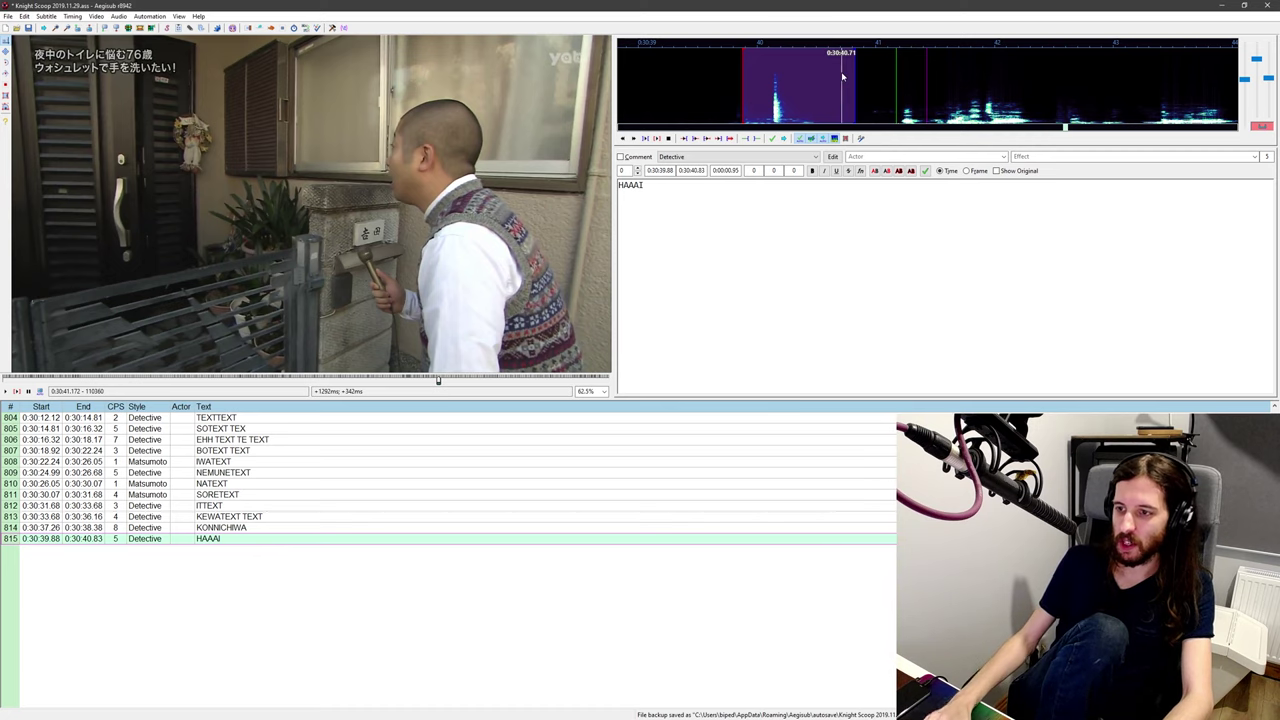
Step: Try extending the HAAAI line's end time to 0:30:41.63 past the keyframe and return it to 0:30:40.83
{"action": "right_click", "coordinate": [952, 103]}
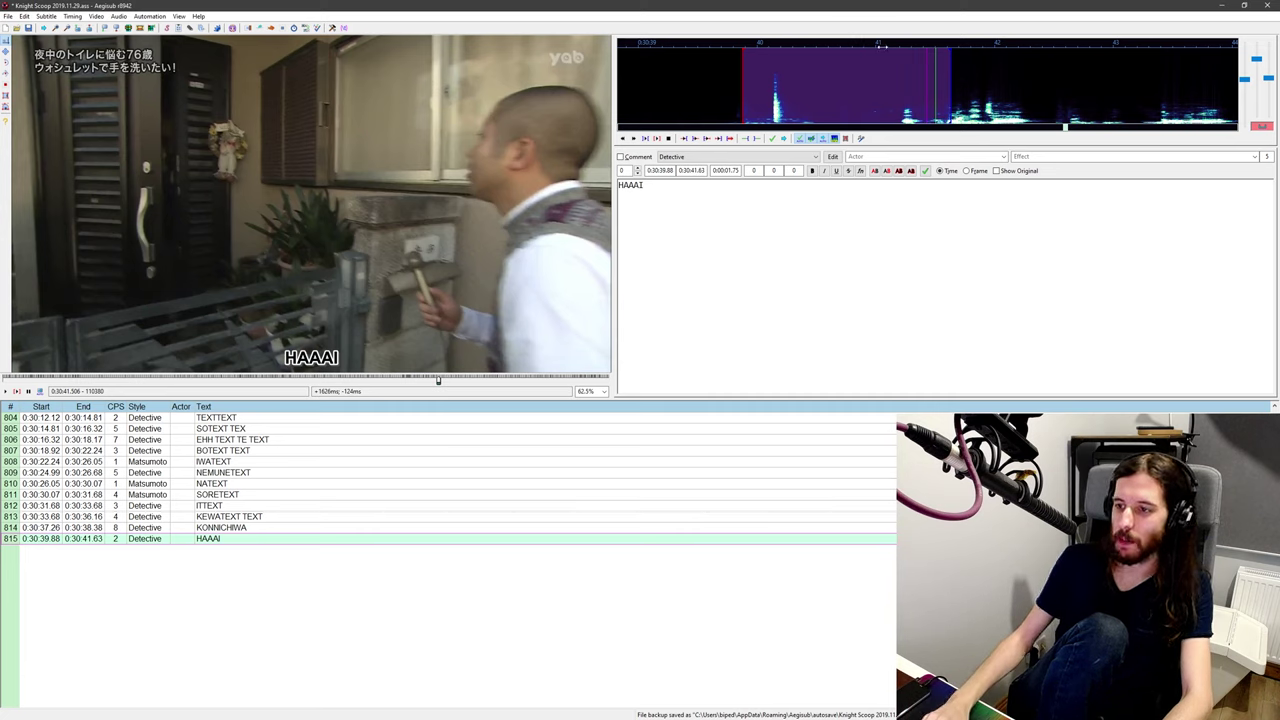
{"action": "right_click", "coordinate": [855, 121]}
Step: Insert a subtitle line starting at 0:30:41.19 with the text AH TEXTEXTEXT
{"action": "middle_click", "coordinate": [865, 108]}
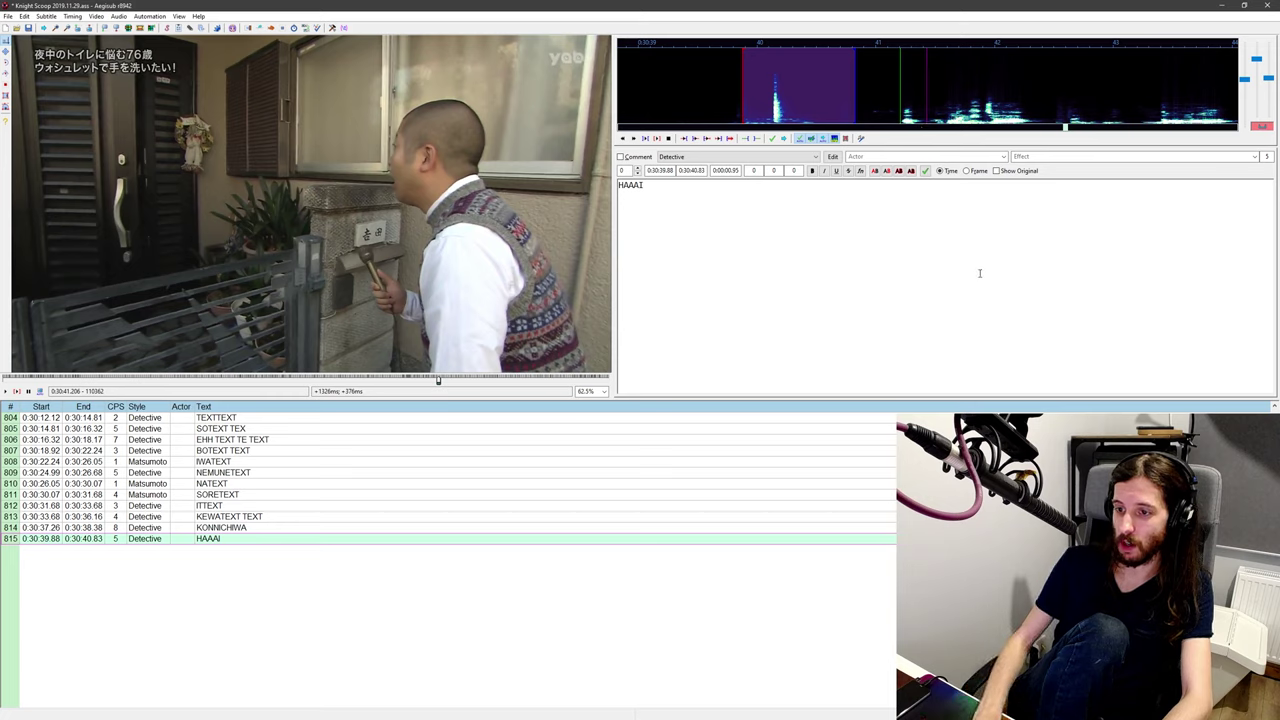
{"action": "key", "text": "Return"}
{"action": "type", "text": "a"}
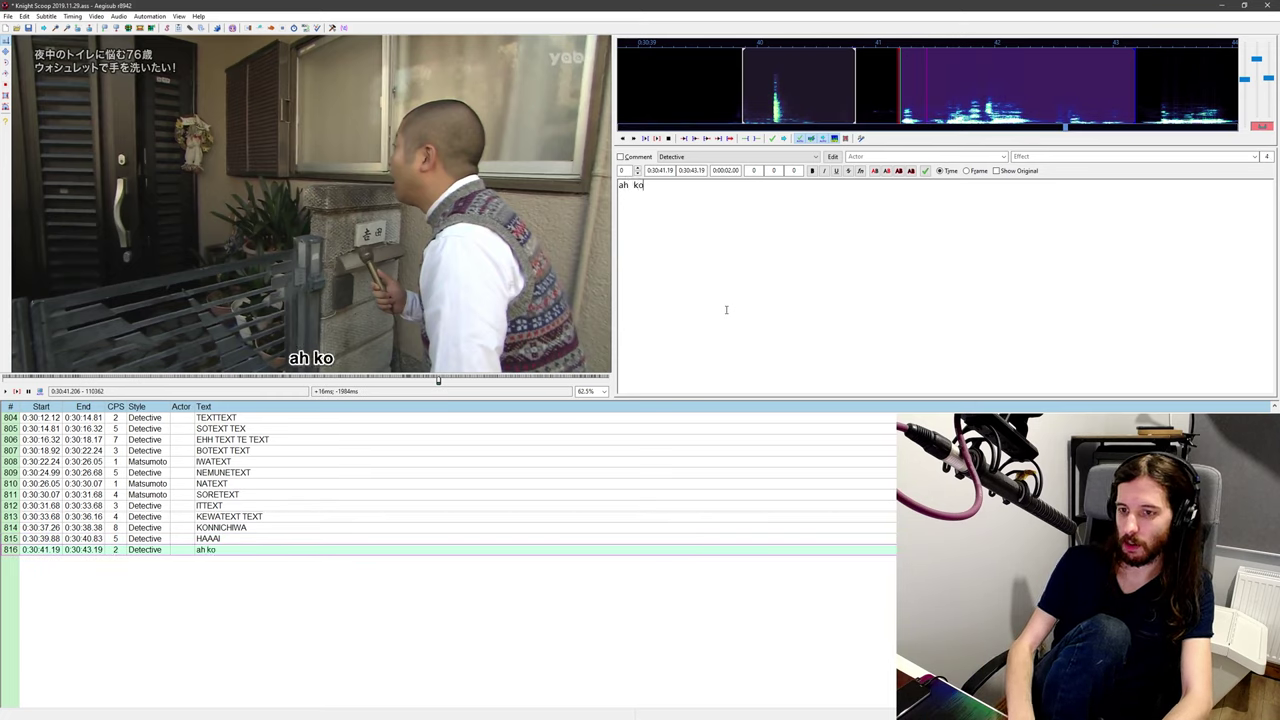
{"action": "type", "text": "H TEXTEXTEXT"}
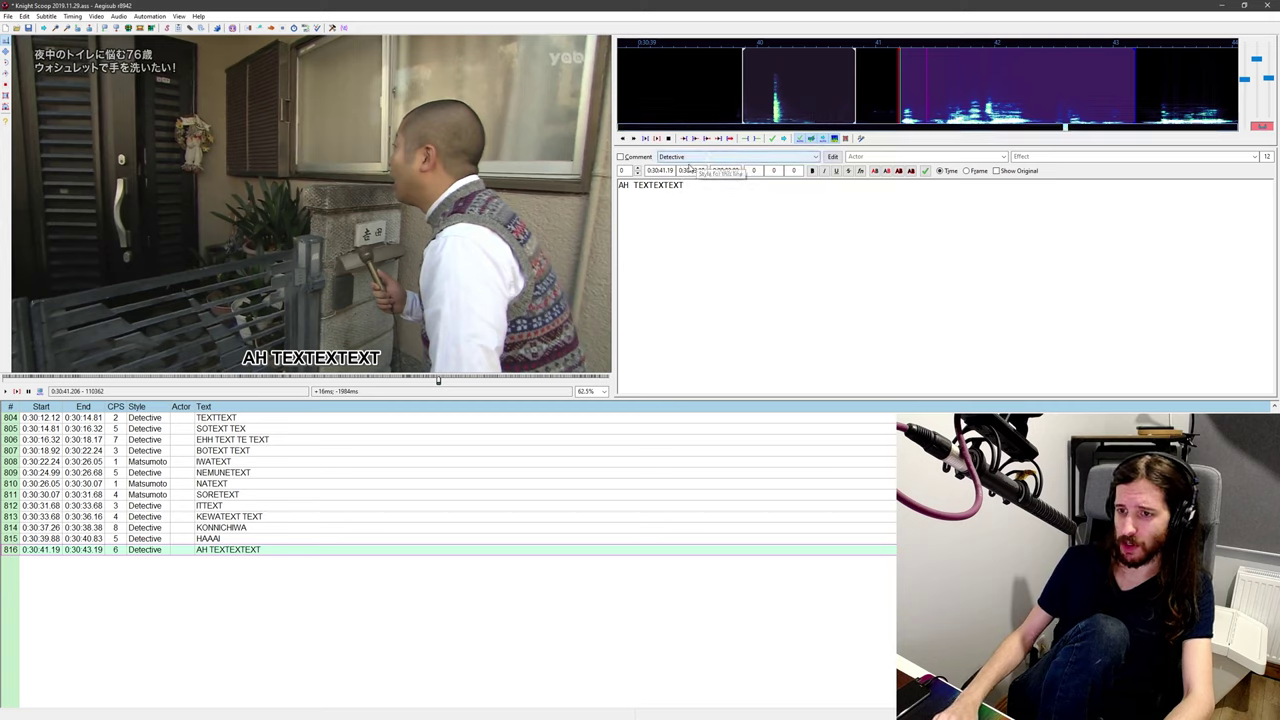
Step: Change the HAAAI line's style to Stock
{"action": "middle_click", "coordinate": [788, 119]}
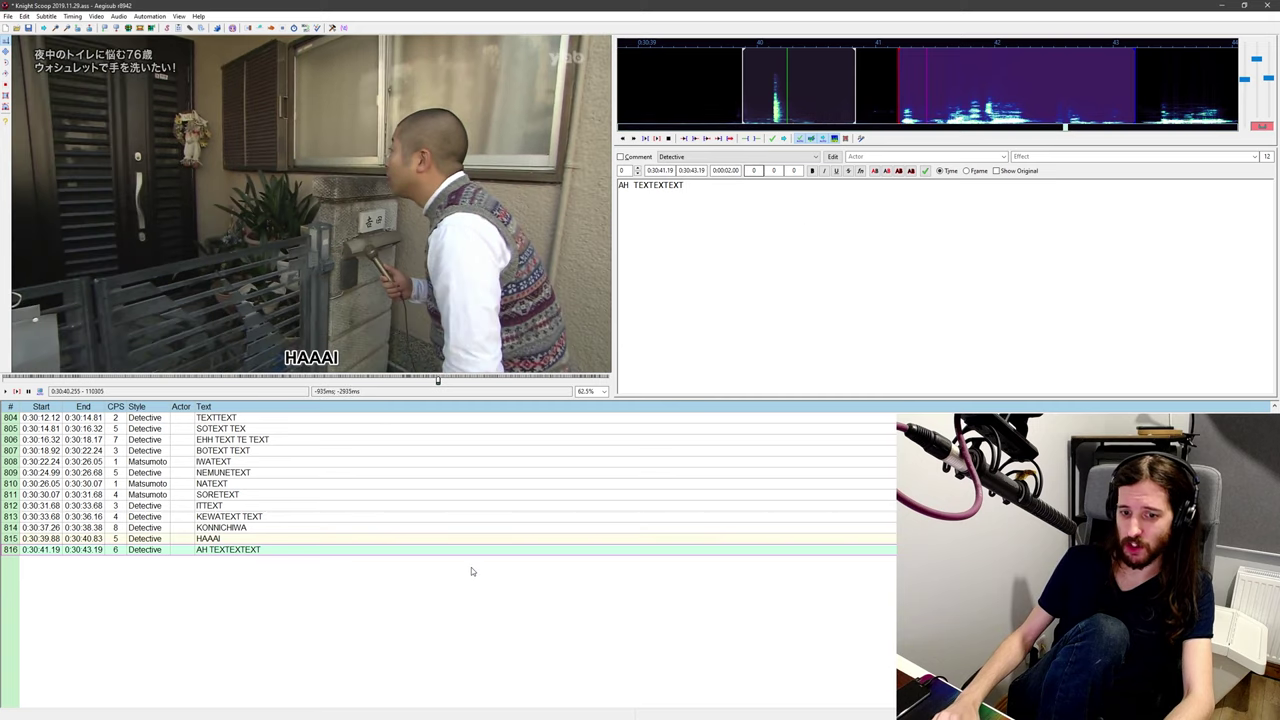
{"action": "left_click", "coordinate": [246, 540]}
{"action": "left_click", "coordinate": [684, 160]}
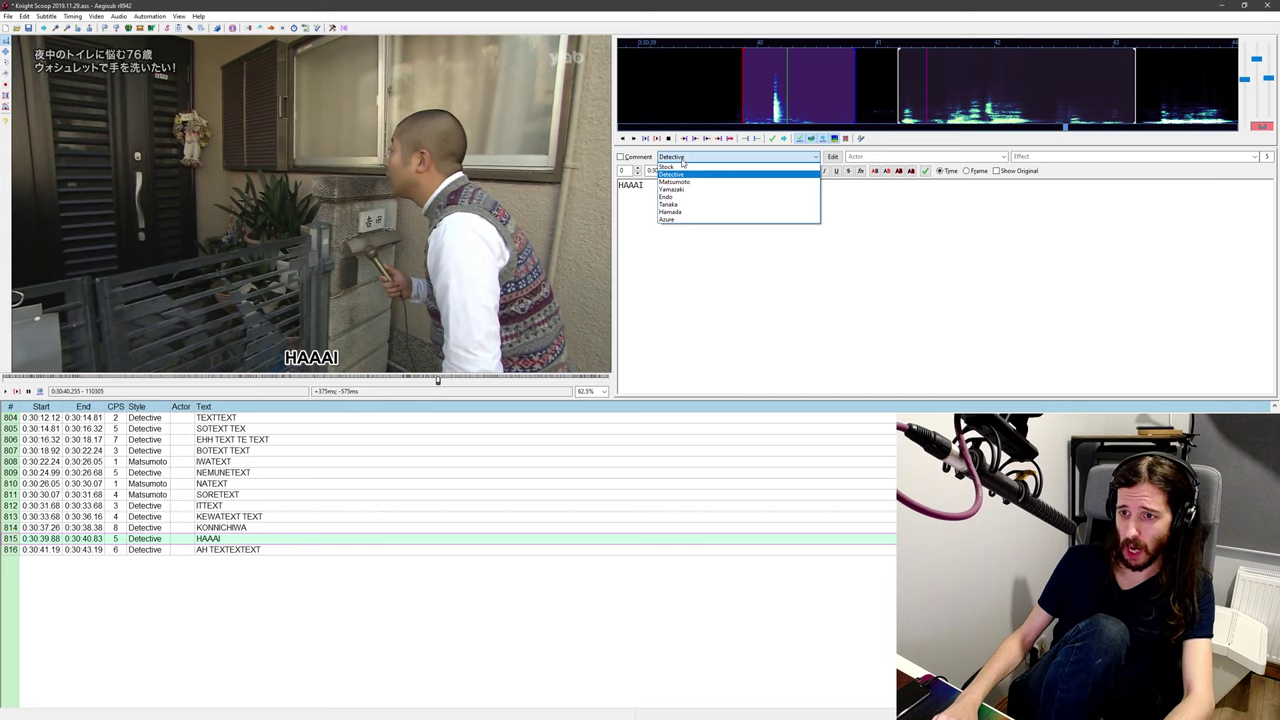
{"action": "left_click", "coordinate": [701, 168]}
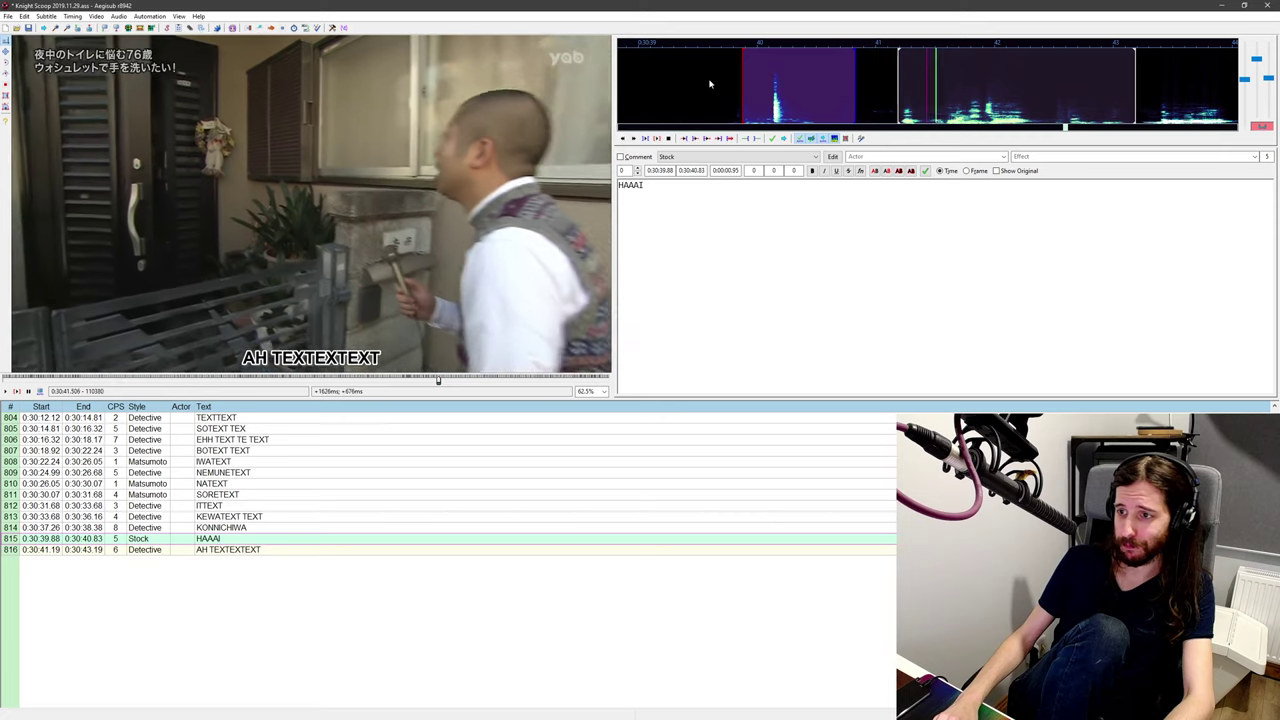
Step: Play over the AH TEXTEXTEXT line, set its end time to 0:30:42.51 and trim it to 0:30:42.38
{"action": "key", "text": "ctrl+p"}
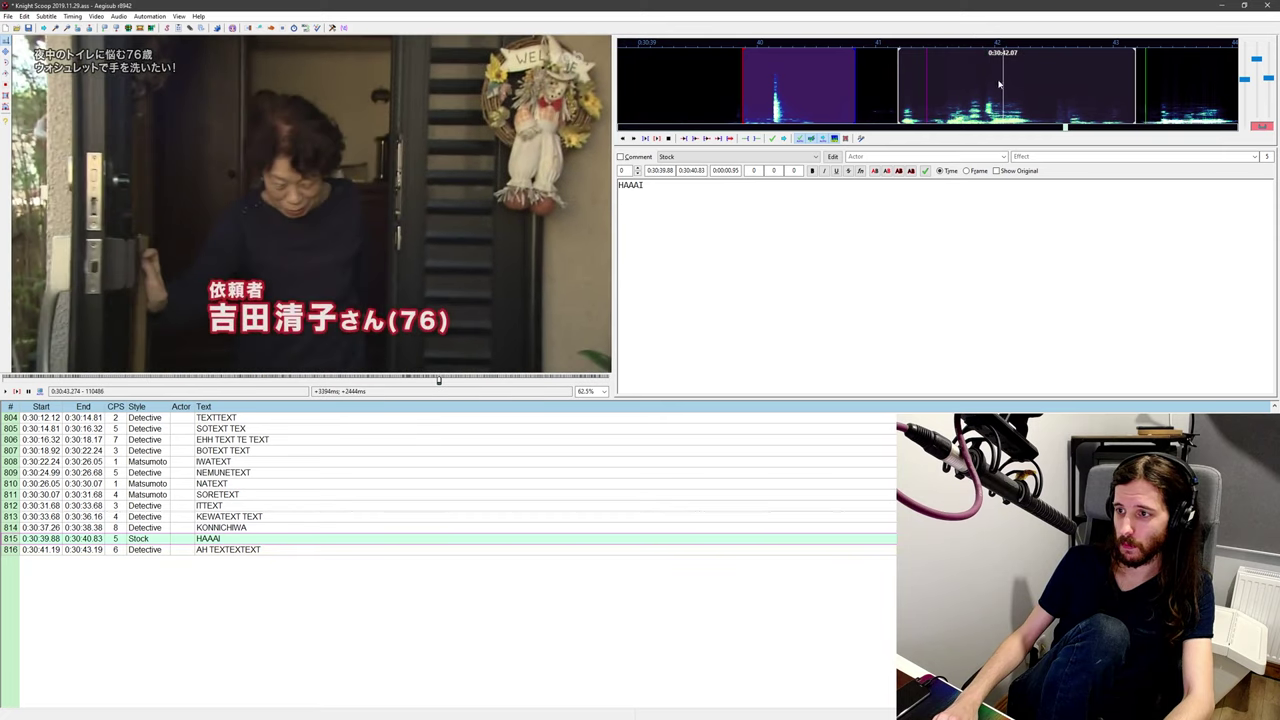
{"action": "middle_click", "coordinate": [988, 80]}
{"action": "key", "text": "ctrl+p"}
{"action": "key", "text": "Left"}
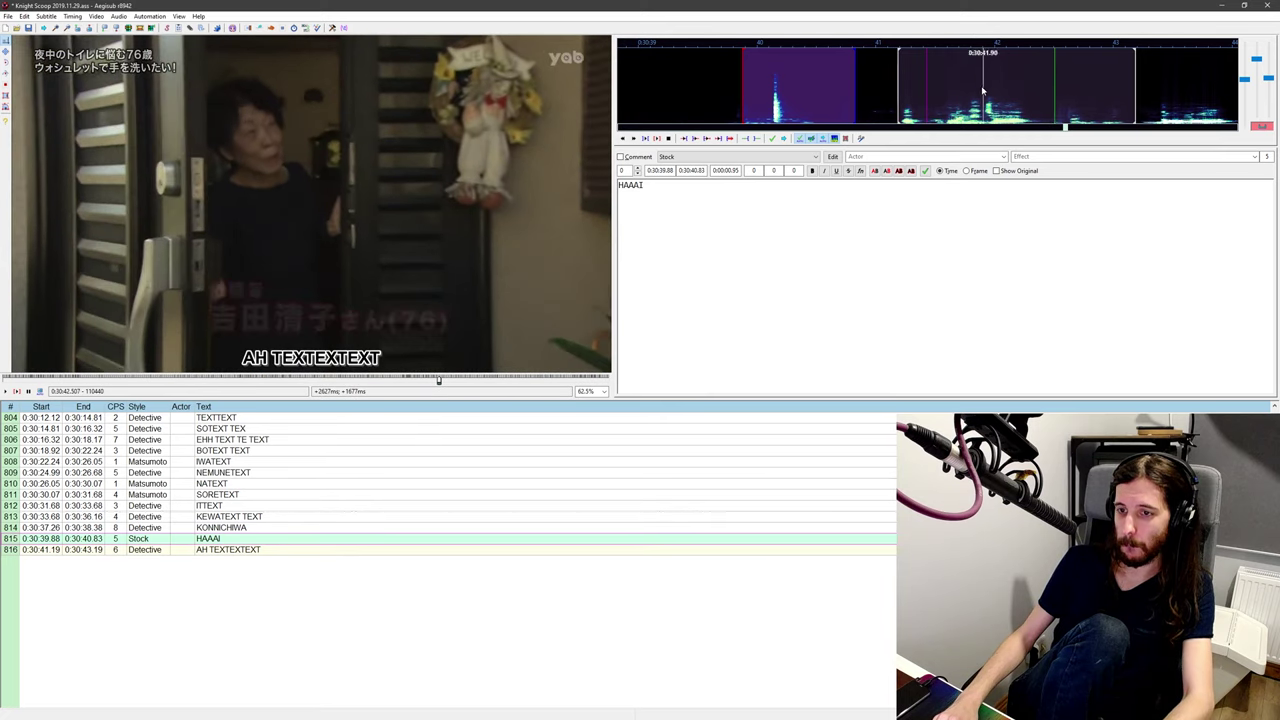
{"action": "key", "text": "Down"}
{"action": "key", "text": "ctrl+4"}
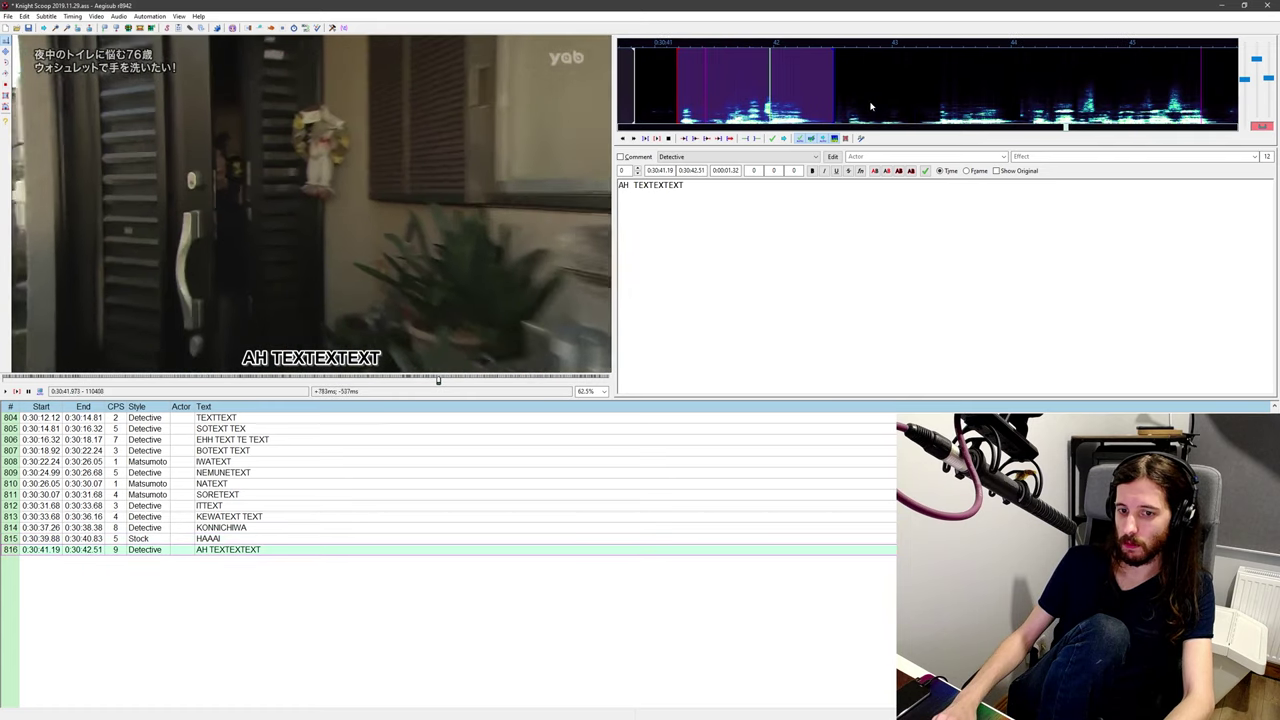
{"action": "middle_click", "coordinate": [787, 102]}
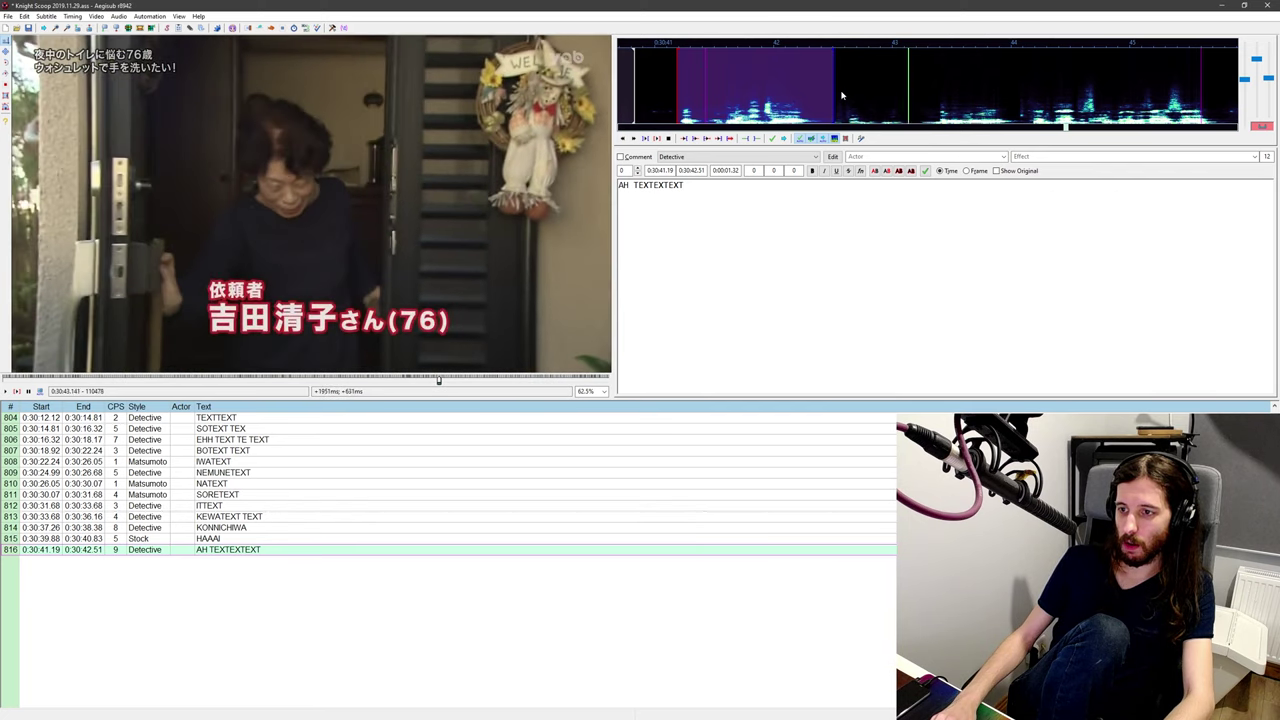
{"action": "middle_click", "coordinate": [785, 99]}
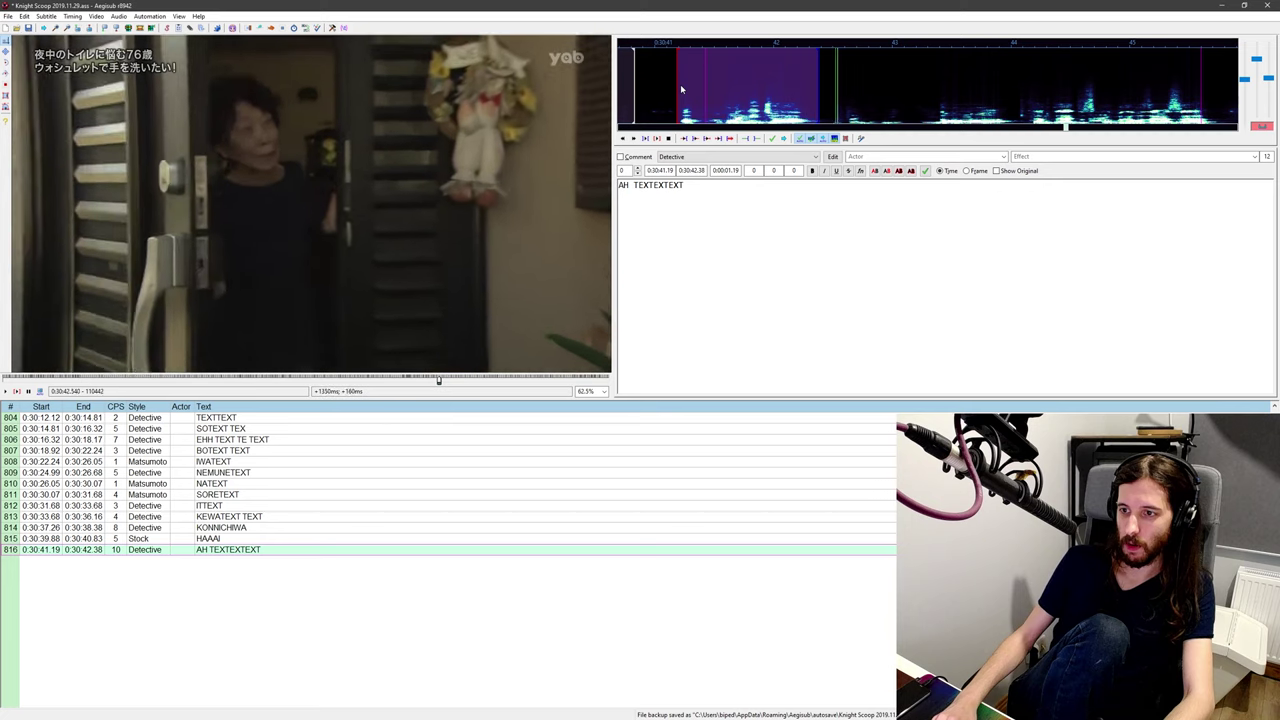
Step: Insert a subtitle line starting at 0:30:42.61 with the Stock style and the text TEXTEXTEXT
{"action": "key", "text": "Return"}
{"action": "left_click", "coordinate": [697, 160]}
{"action": "left_click", "coordinate": [699, 169]}
{"action": "left_click", "coordinate": [705, 207]}
{"action": "type", "text": "A"}
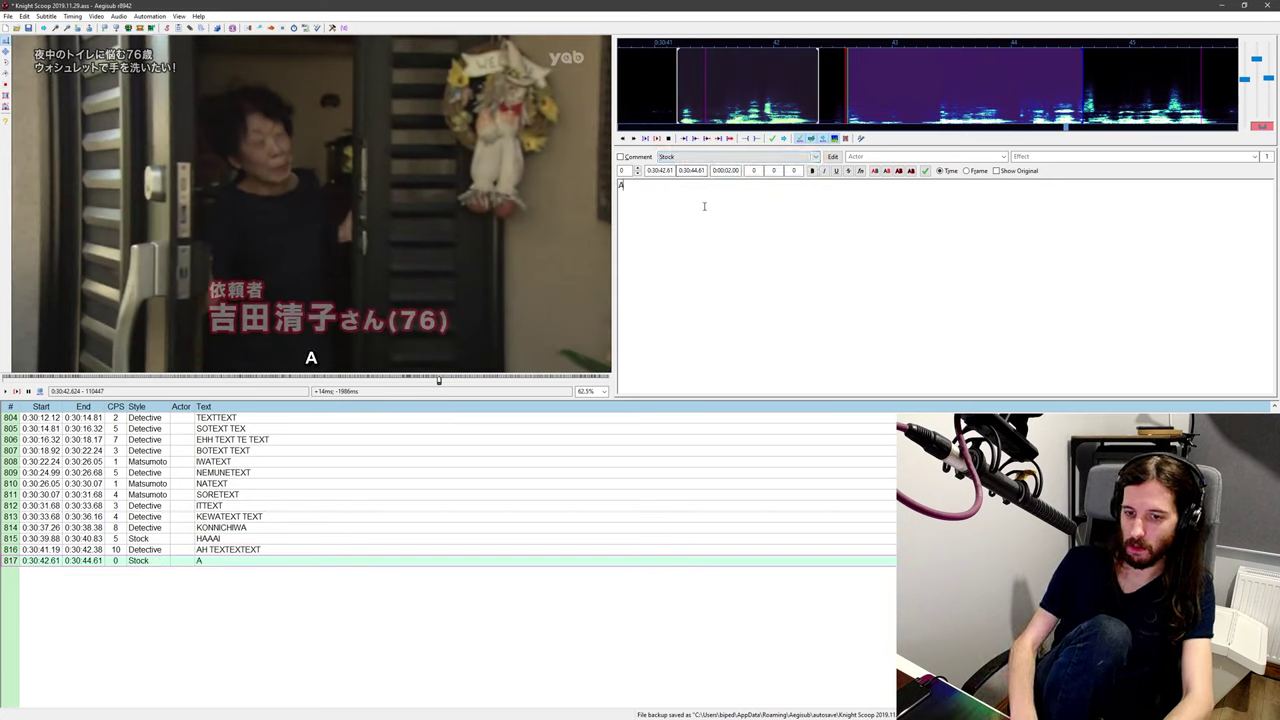
{"action": "type", "text": "H TEXTEXTEXT"}
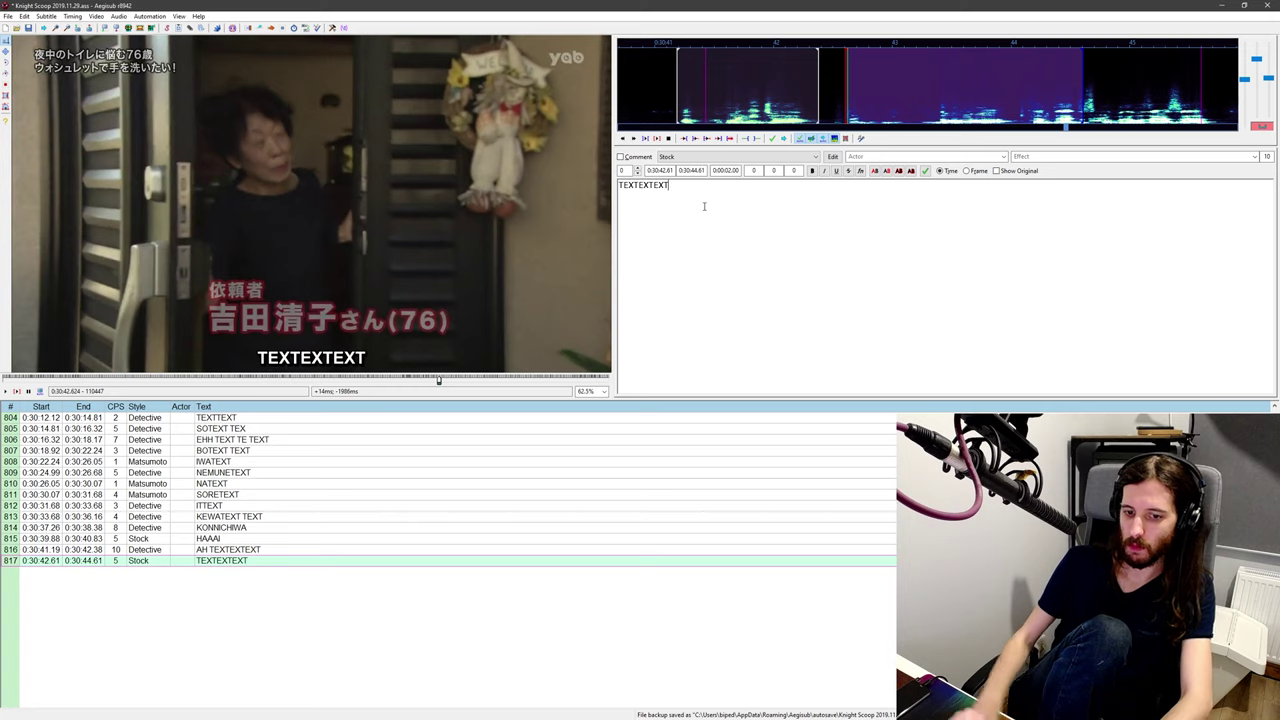
Step: Replay the last two lines and extend the AH TEXTEXTEXT line's end to 0:30:42.61 so it meets the next line
{"action": "middle_click", "coordinate": [646, 113]}
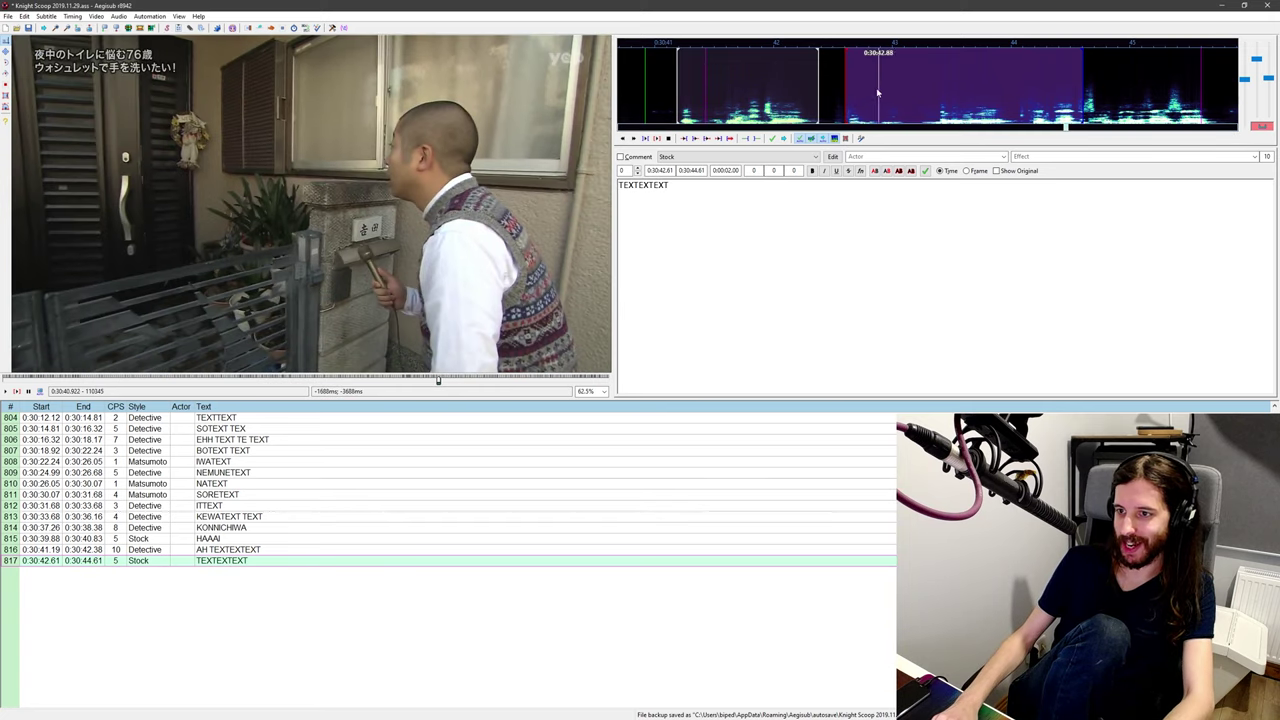
{"action": "key", "text": "ctrl+p"}
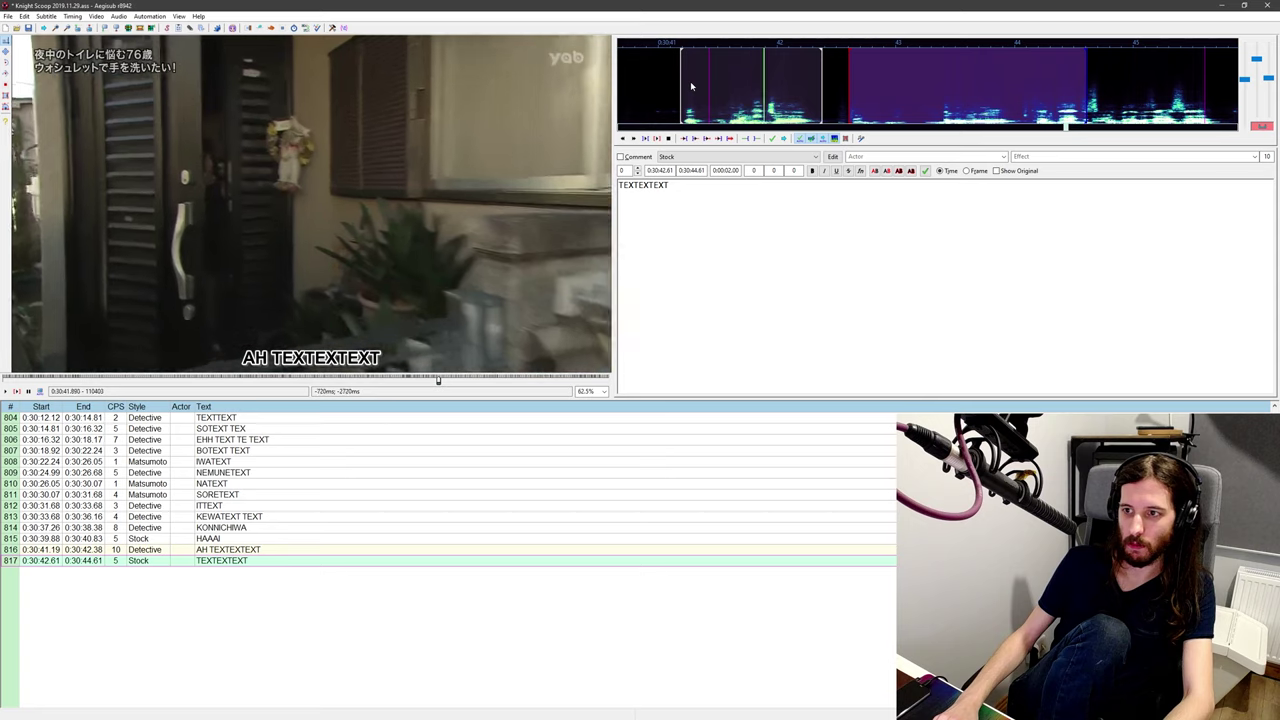
{"action": "key", "text": "ctrl+p"}
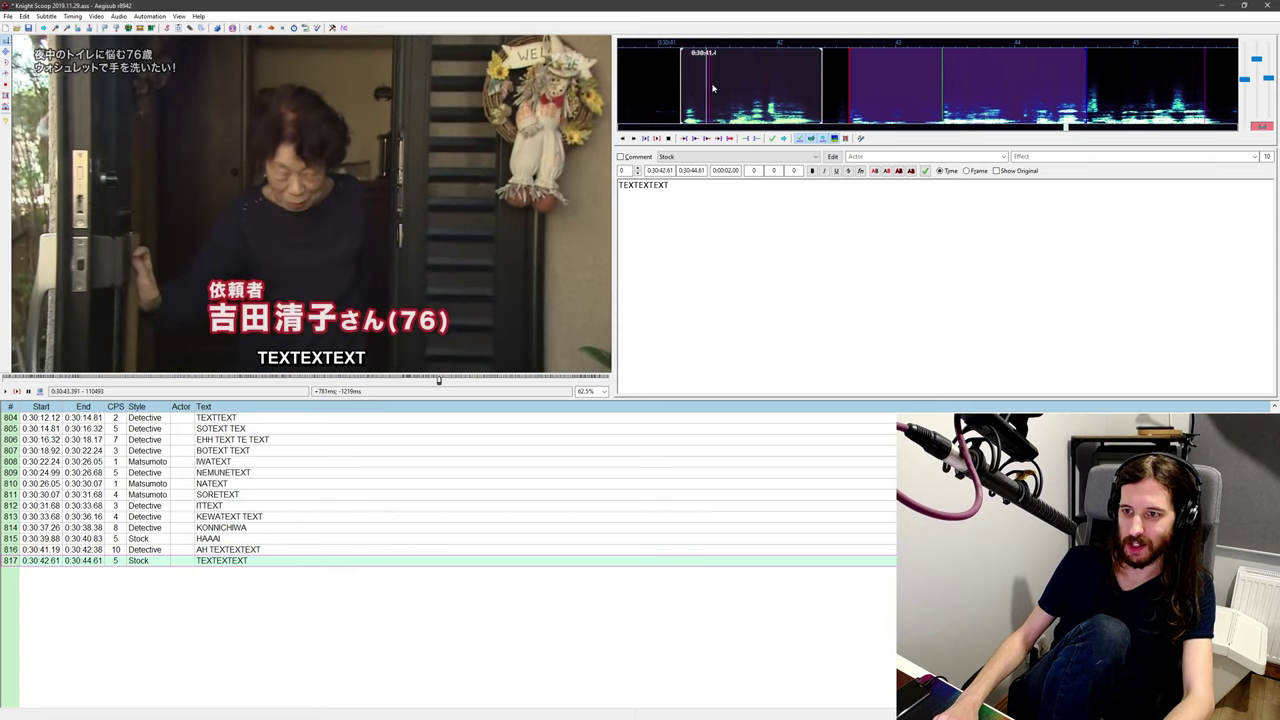
{"action": "middle_click", "coordinate": [794, 102]}
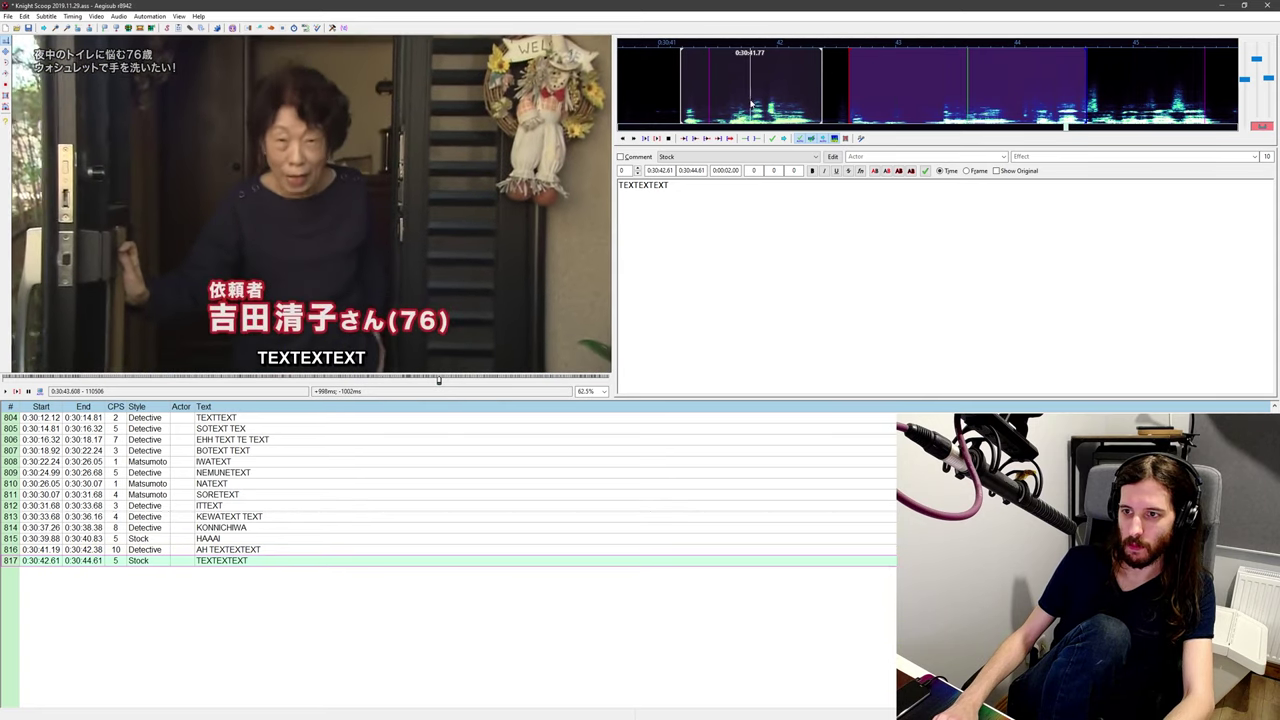
{"action": "middle_click", "coordinate": [753, 103]}
{"action": "mouse_move", "coordinate": [824, 62]}
{"action": "left_mouse_down"}
{"action": "mouse_move", "coordinate": [858, 60]}
{"action": "mouse_move", "coordinate": [847, 60]}
{"action": "left_mouse_up"}
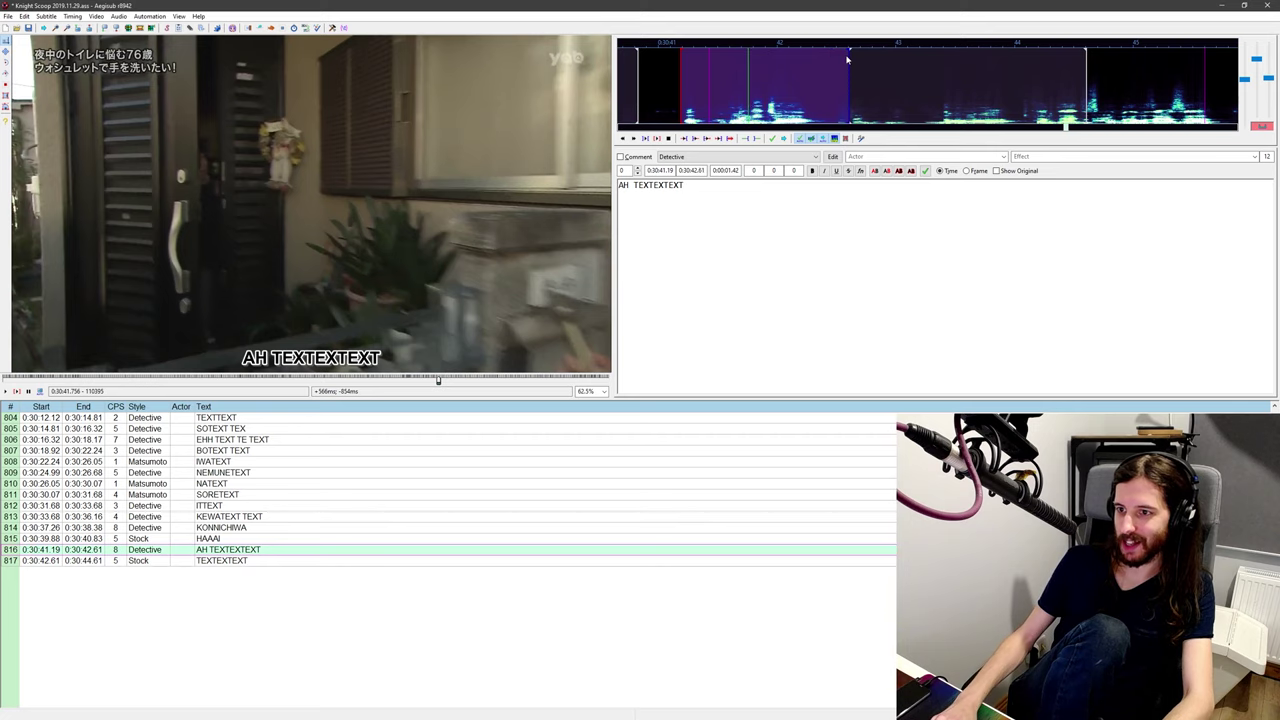
Step: Play the audio around the TEXTEXTEXT line and set its end time to 0:30:43.40
{"action": "key", "text": "s"}
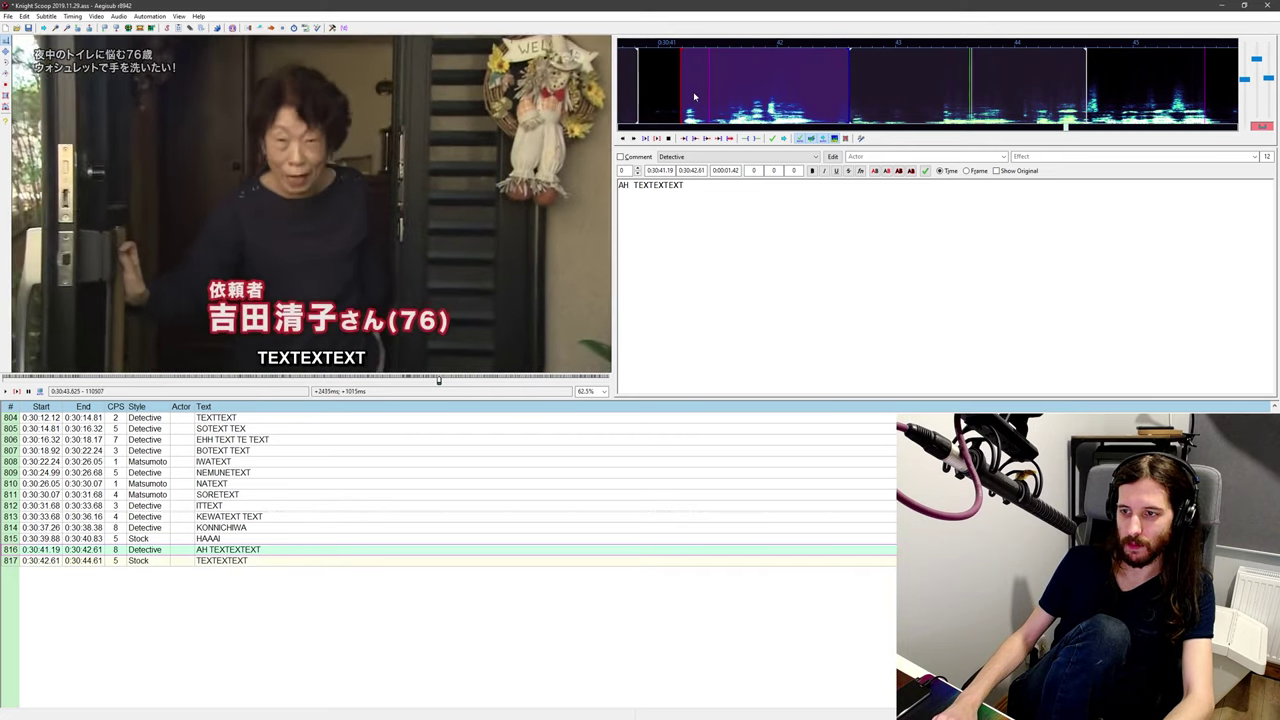
{"action": "middle_click", "coordinate": [673, 82]}
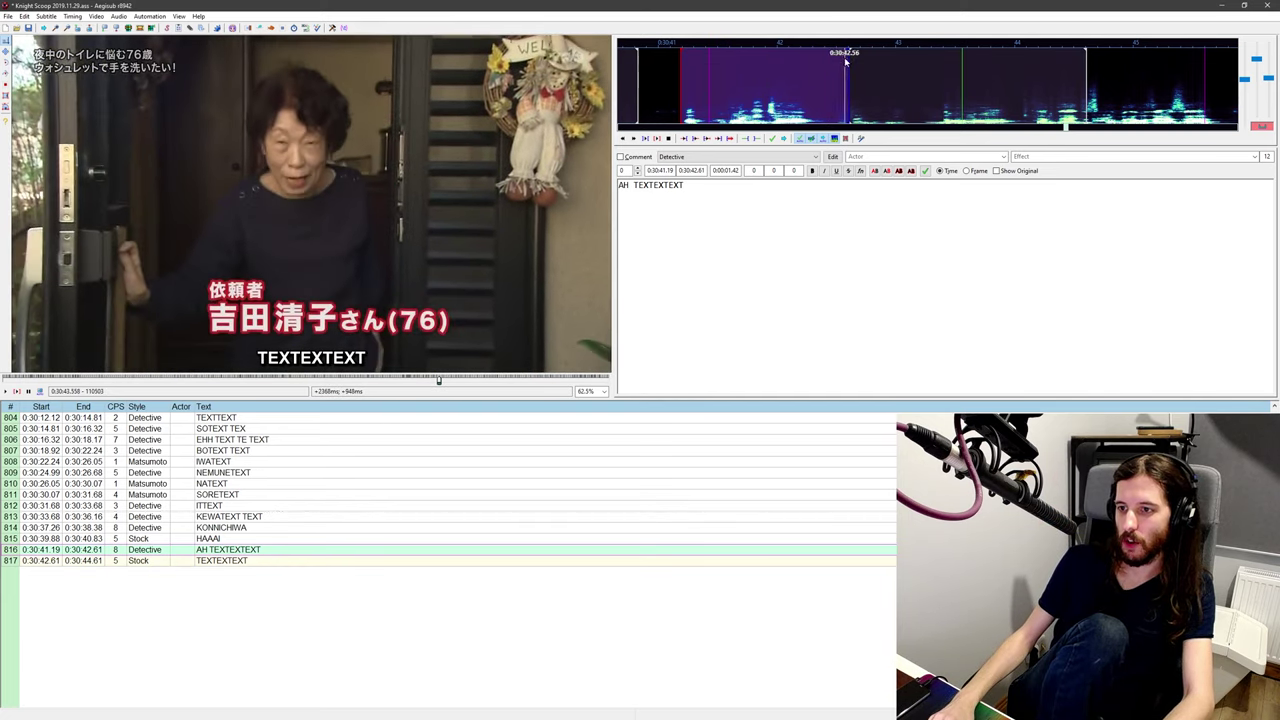
{"action": "middle_click", "coordinate": [735, 82]}
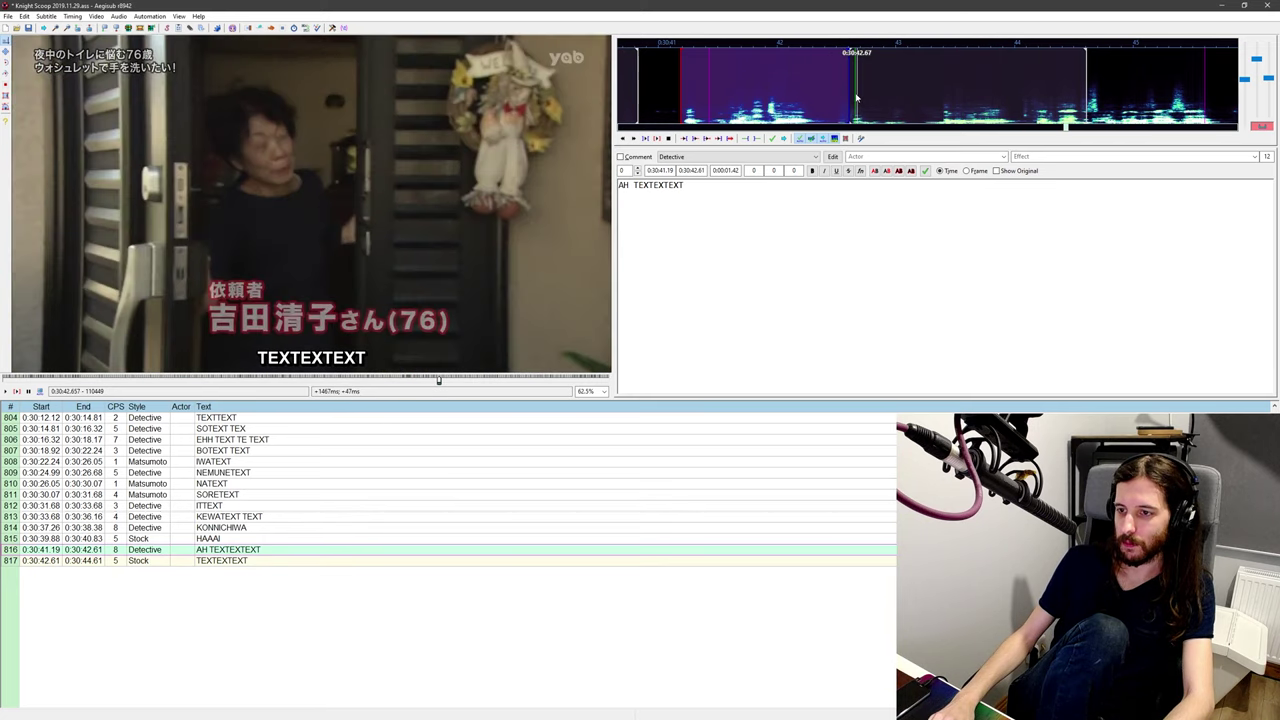
{"action": "middle_click", "coordinate": [752, 100]}
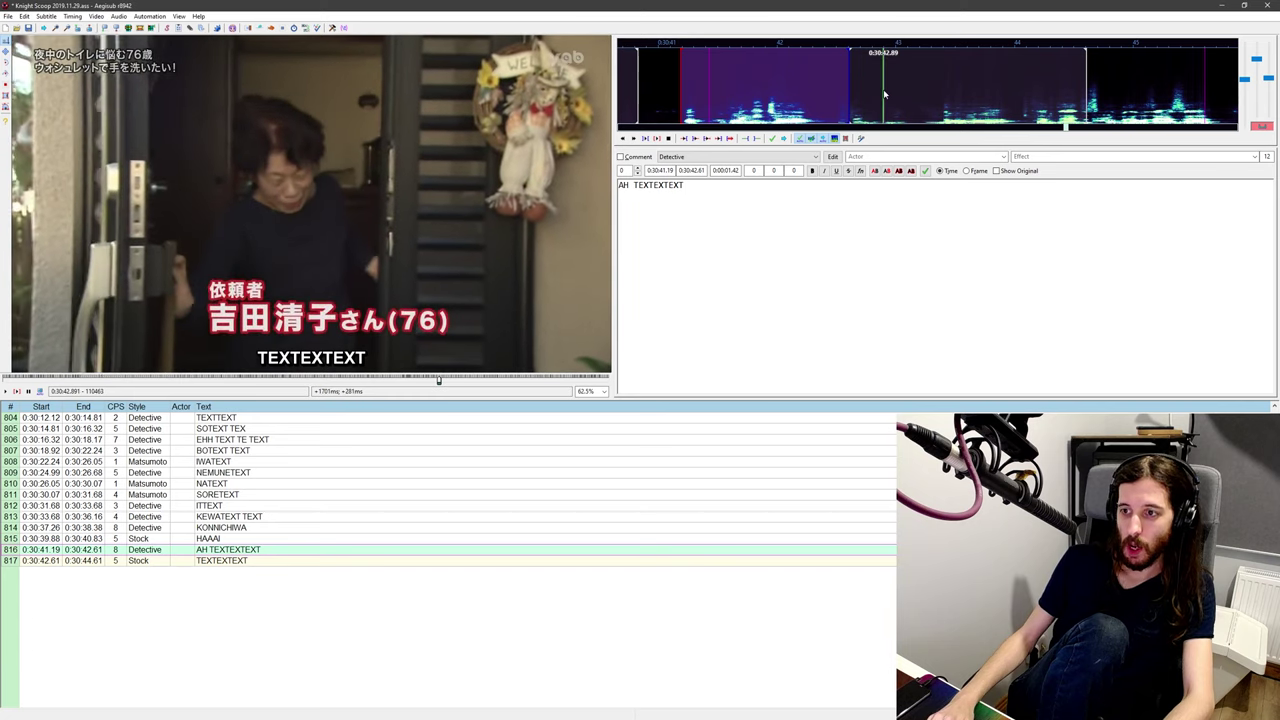
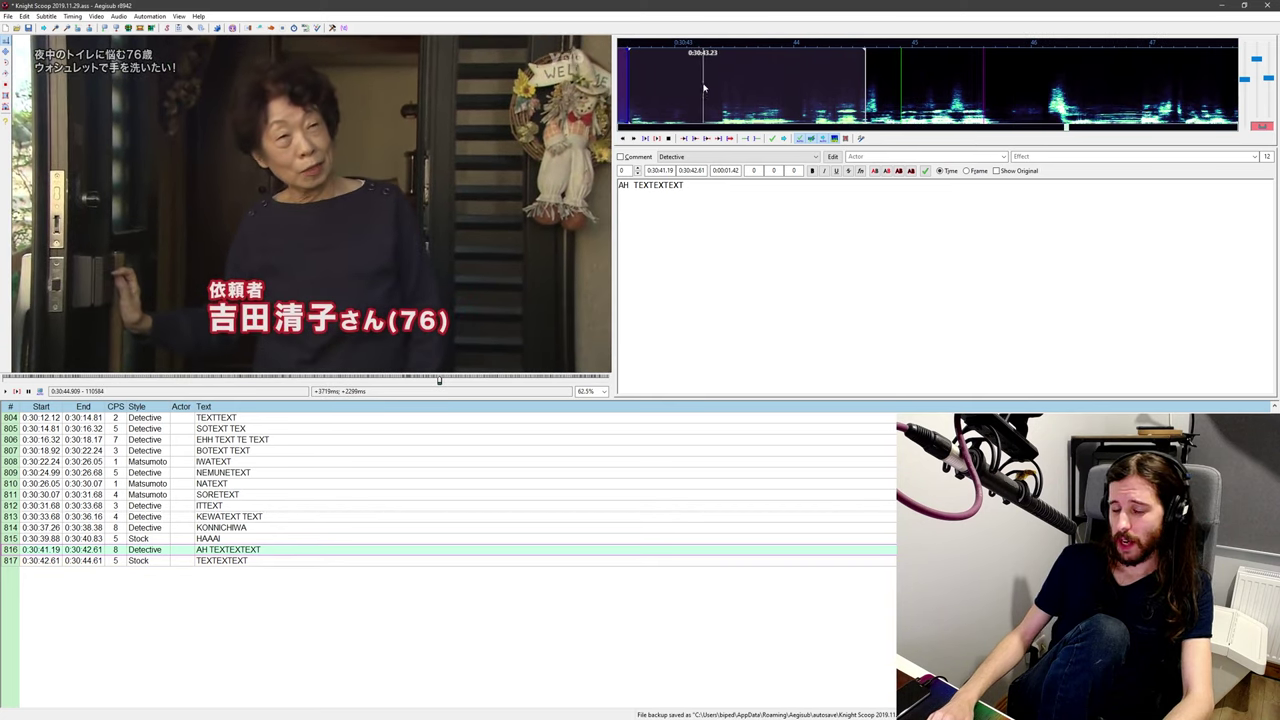
{"action": "middle_click", "coordinate": [689, 91]}
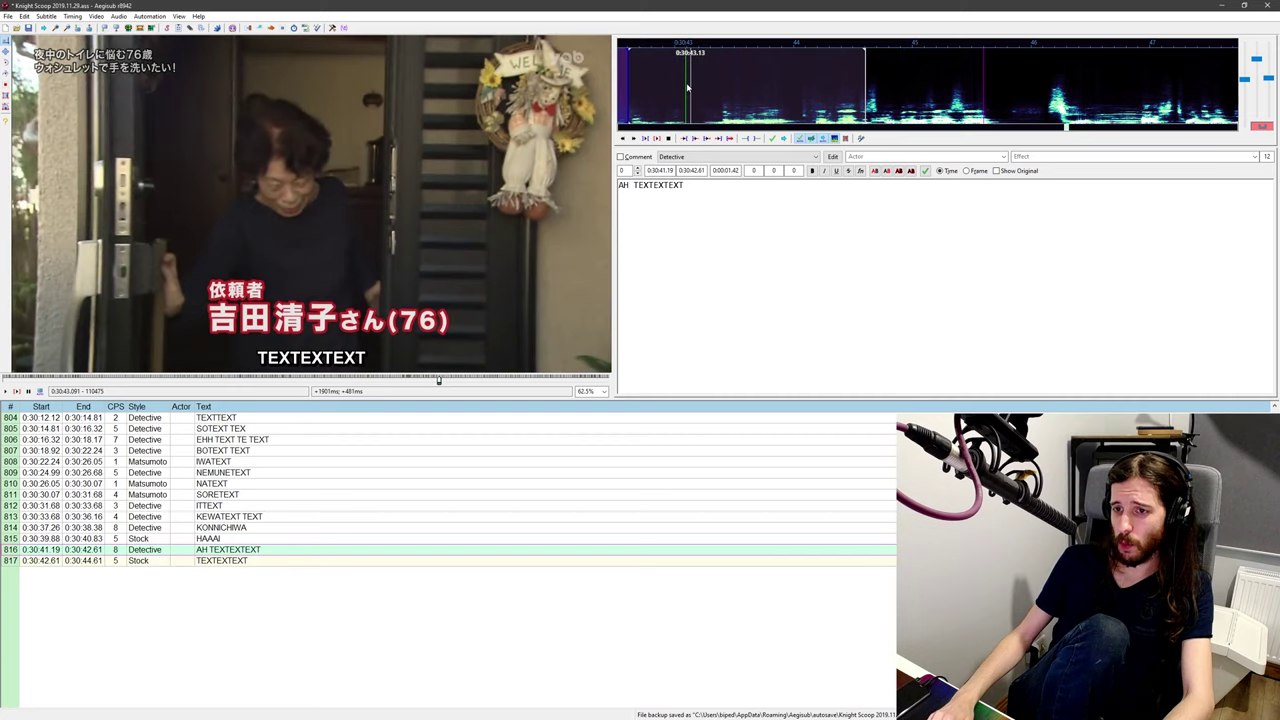
{"action": "scroll", "coordinate": [688, 90], "scroll_direction": "up", "scroll_amount": 3}
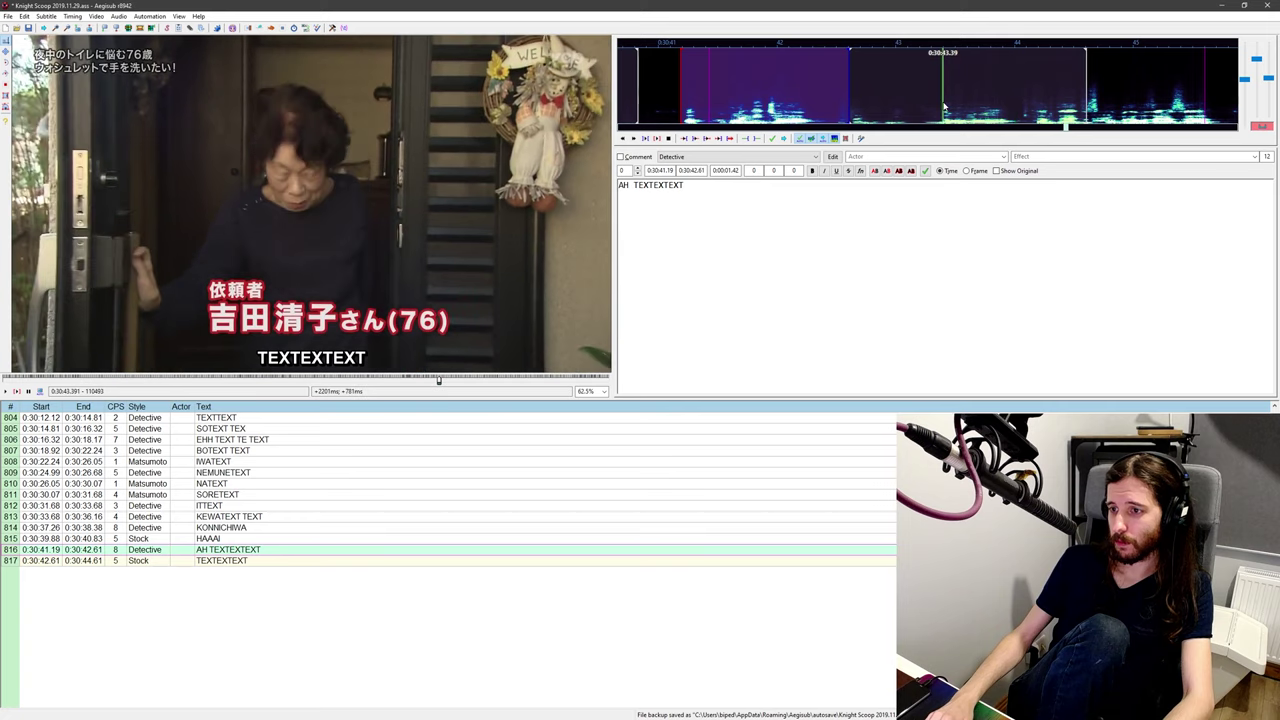
{"action": "key", "text": "Return"}
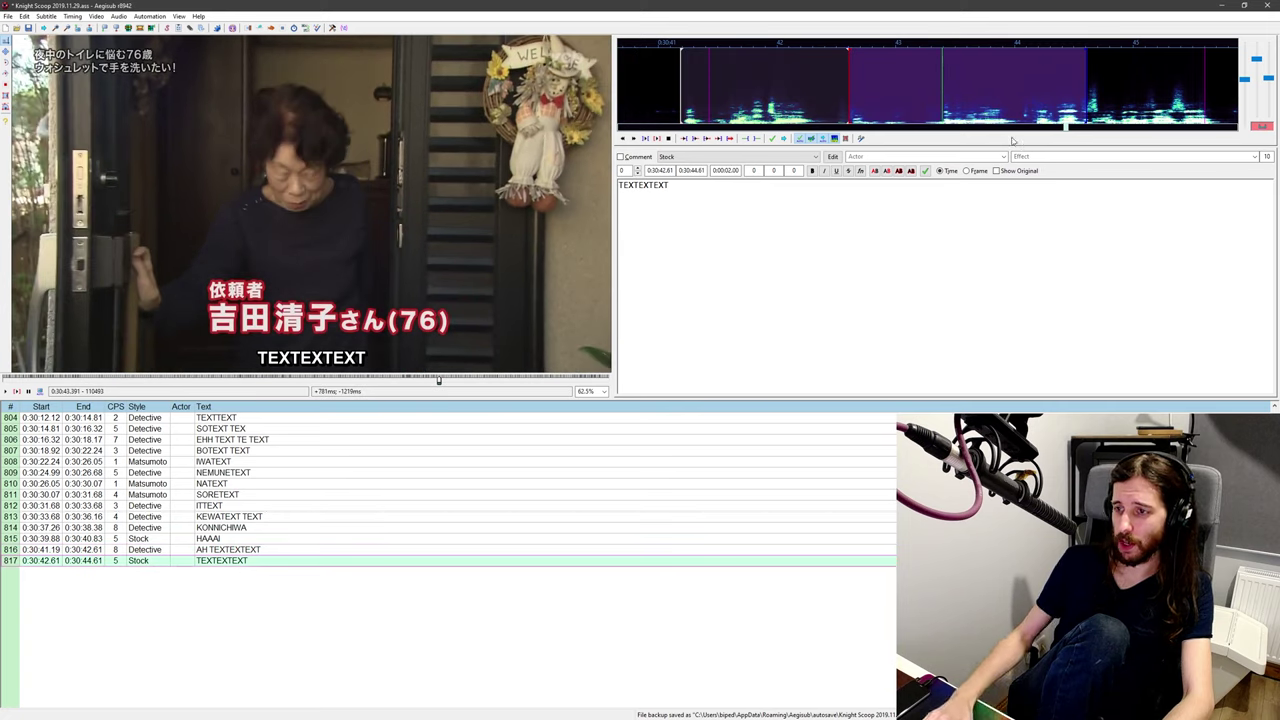
{"action": "key", "text": "ctrl+4"}
{"action": "middle_click", "coordinate": [818, 100]}
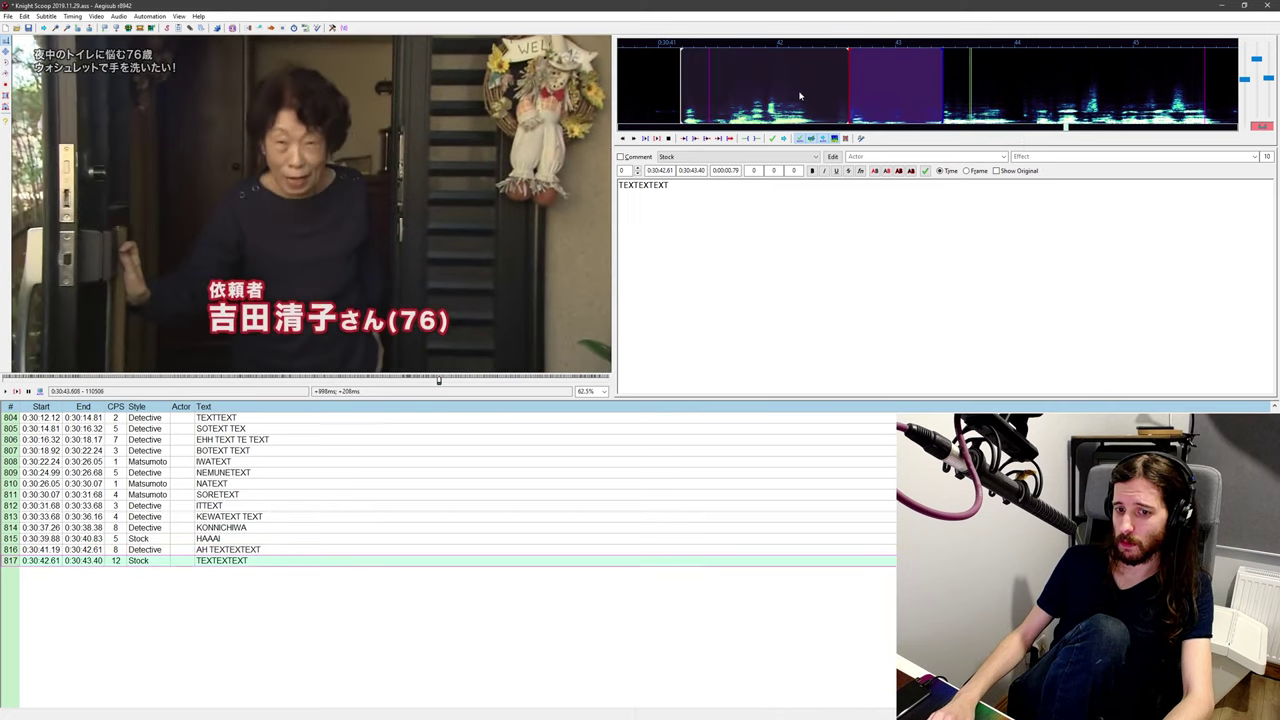
Step: Replay the TEXTEXTEXT line and replace its text with KONNICHIWA
{"action": "middle_click", "coordinate": [748, 100]}
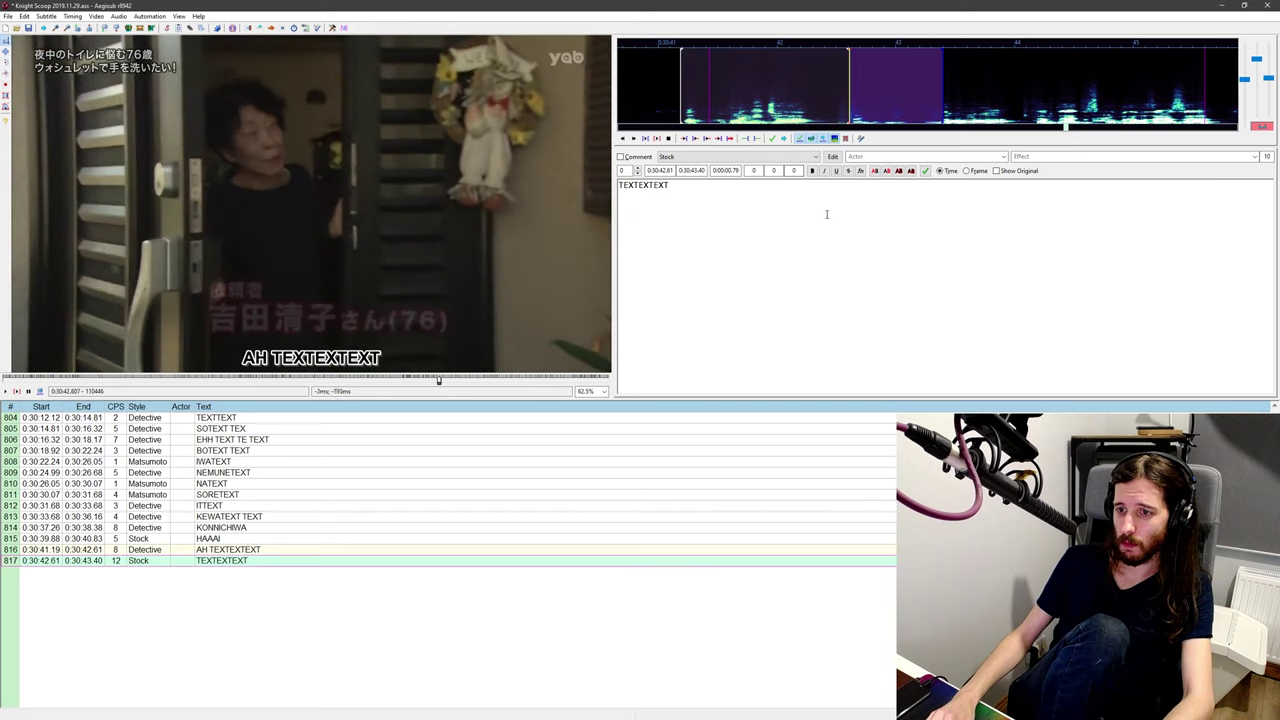
{"action": "left_click", "coordinate": [777, 267]}
{"action": "key", "text": "ctrl+a"}
{"action": "type", "text": "K"}
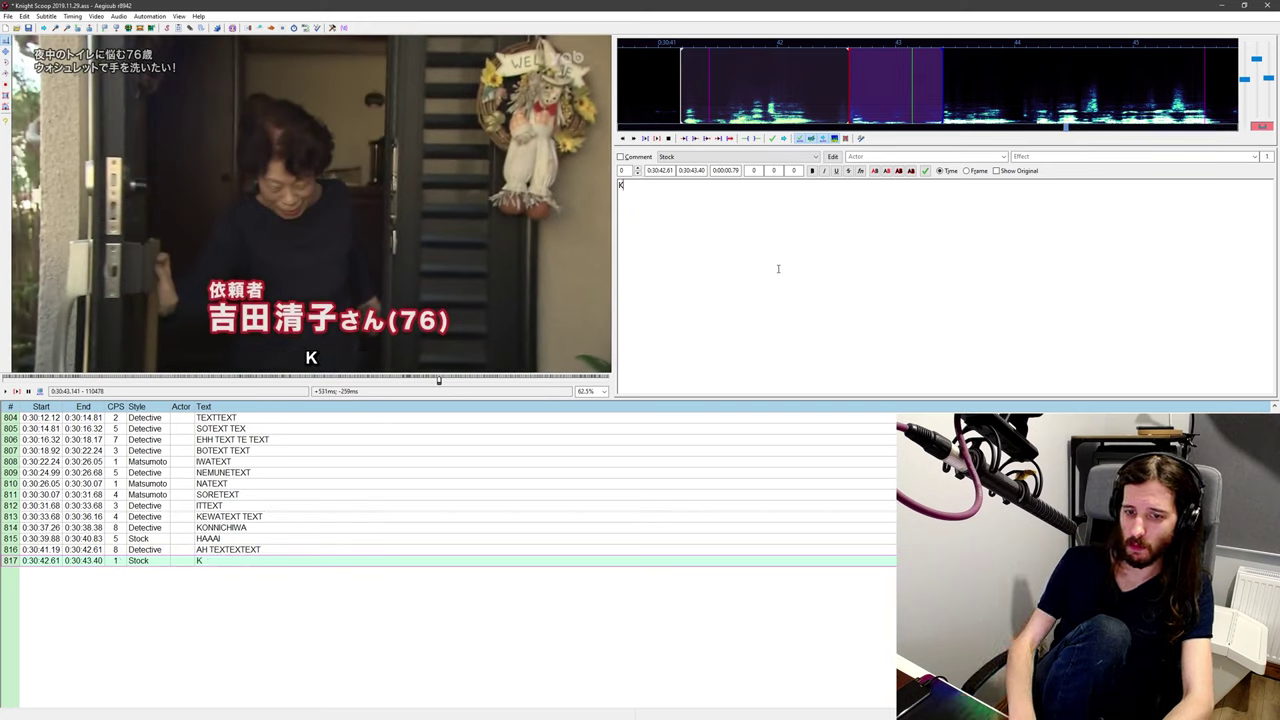
{"action": "type", "text": "ONNICHIWA"}
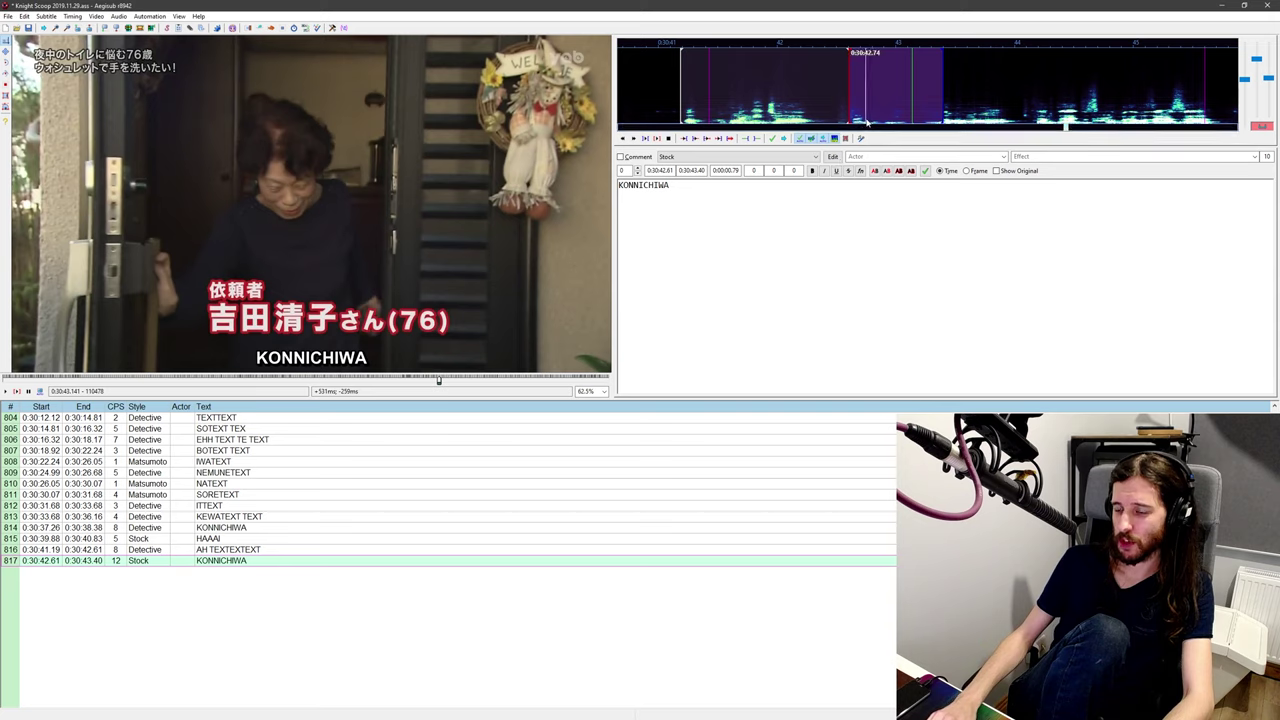
Step: Insert a Stock-style subtitle line starting at 0:30:43.40, directly after the last line, with the text DOMO
{"action": "key", "text": "Return"}
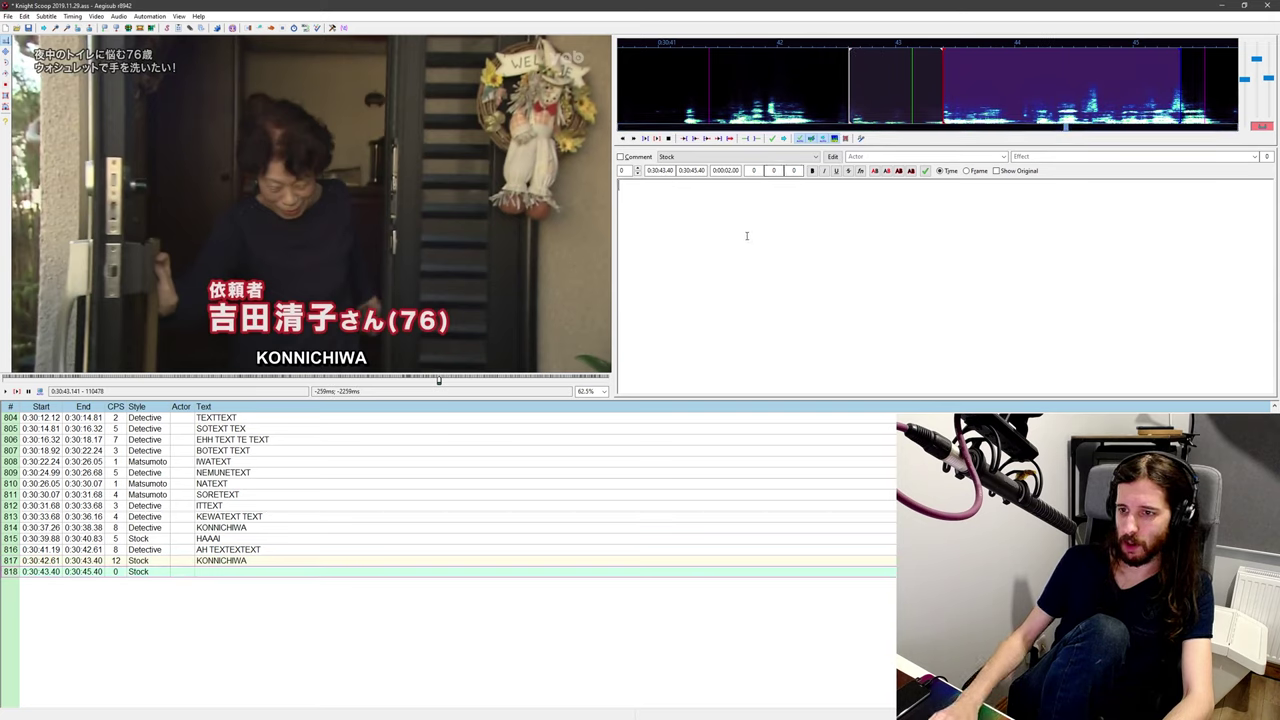
{"action": "type", "text": "D"}
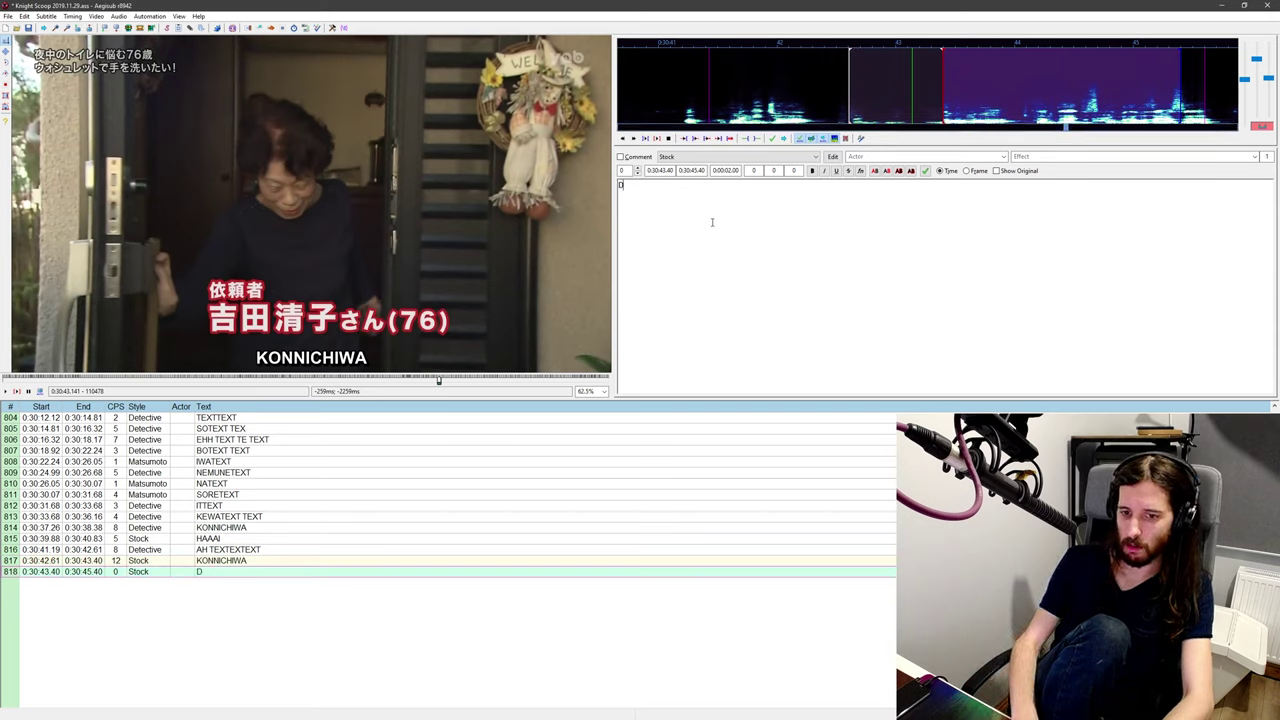
{"action": "type", "text": "OMO"}
Step: Play back the audio from before the KONNICHIWA line through the DOMO line to check where each phrase falls
{"action": "middle_click", "coordinate": [806, 88]}
{"action": "key", "text": "ctrl+p"}
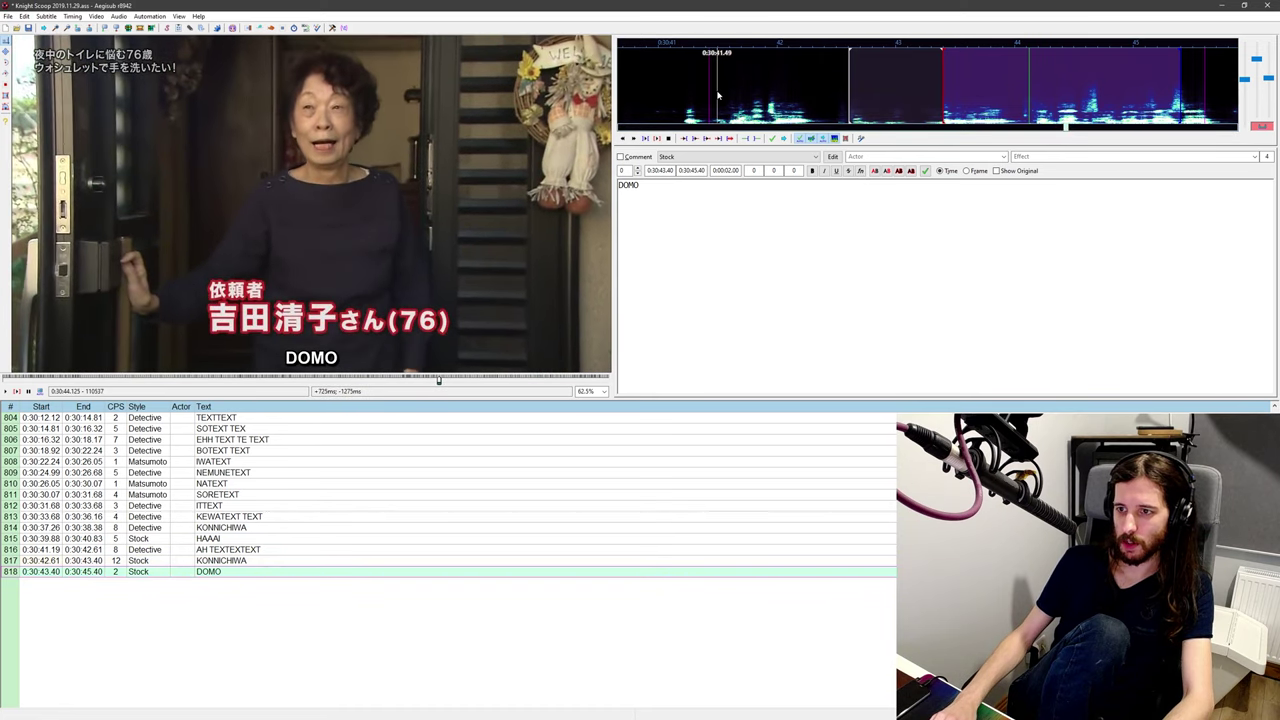
{"action": "middle_click", "coordinate": [847, 100]}
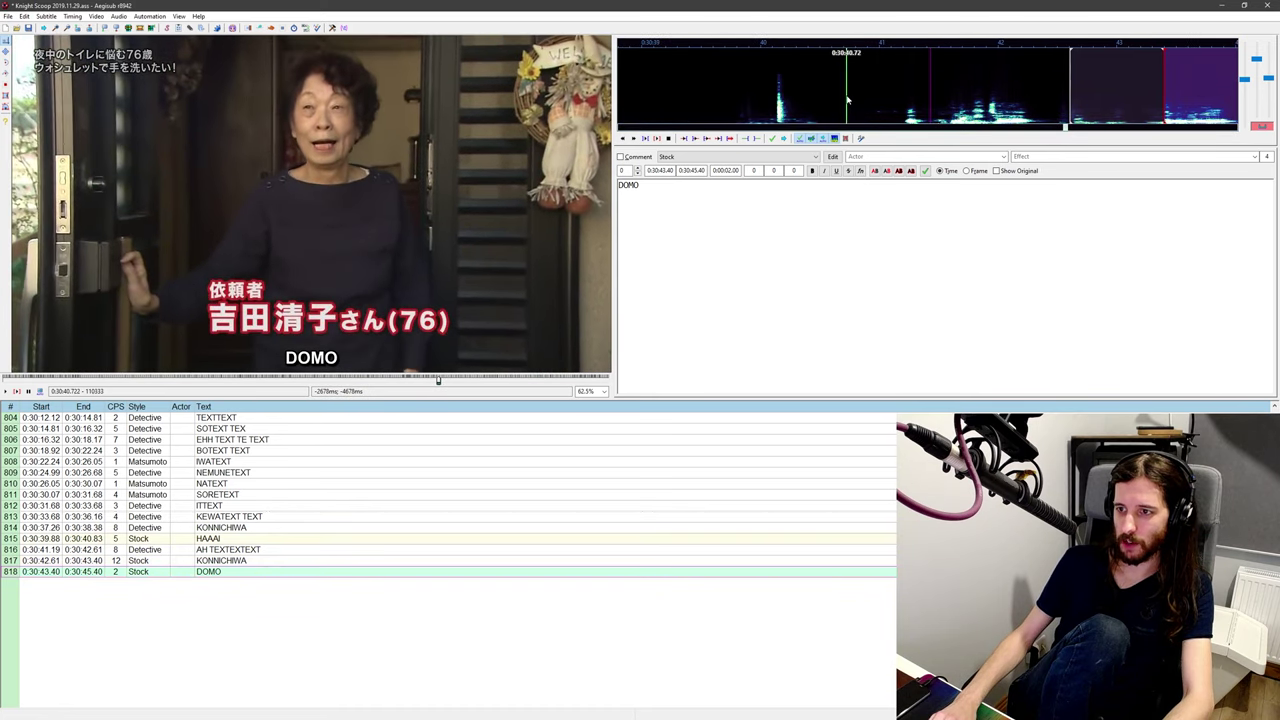
{"action": "middle_click", "coordinate": [747, 94]}
{"action": "key", "text": "ctrl+p"}
{"action": "scroll", "coordinate": [685, 89], "scroll_direction": "down", "scroll_amount": 3}
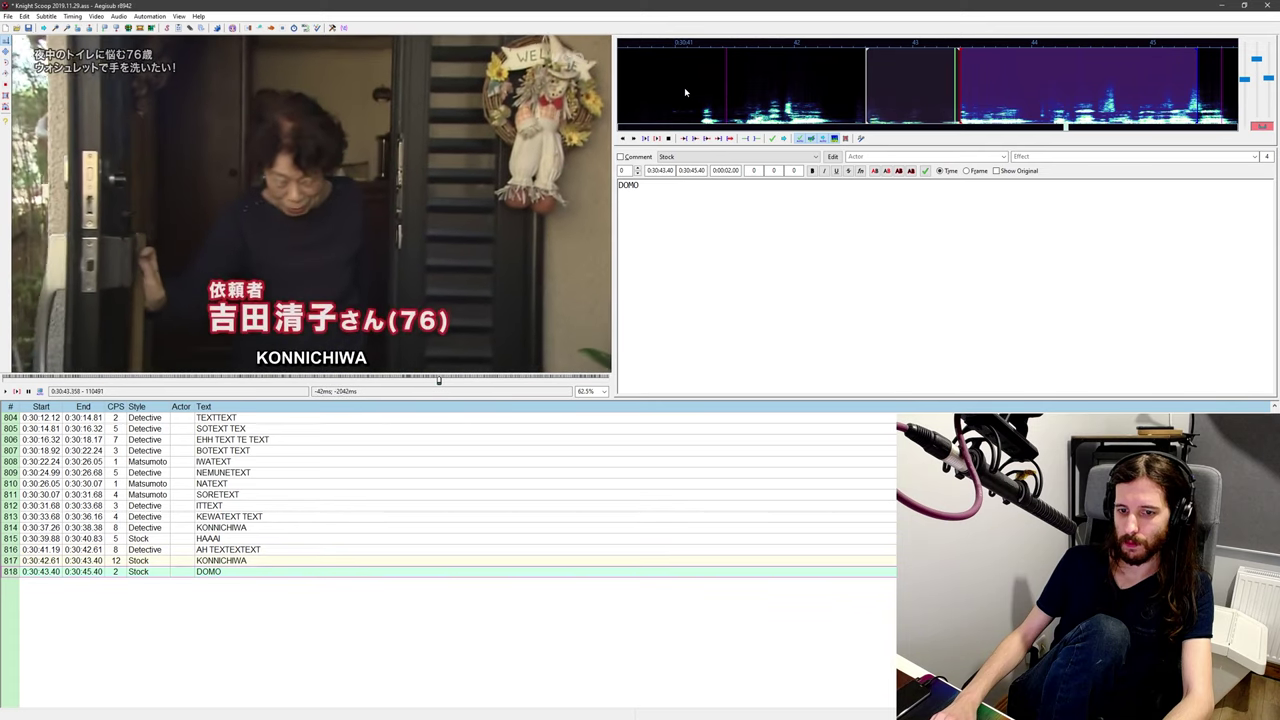
{"action": "middle_click", "coordinate": [833, 93]}
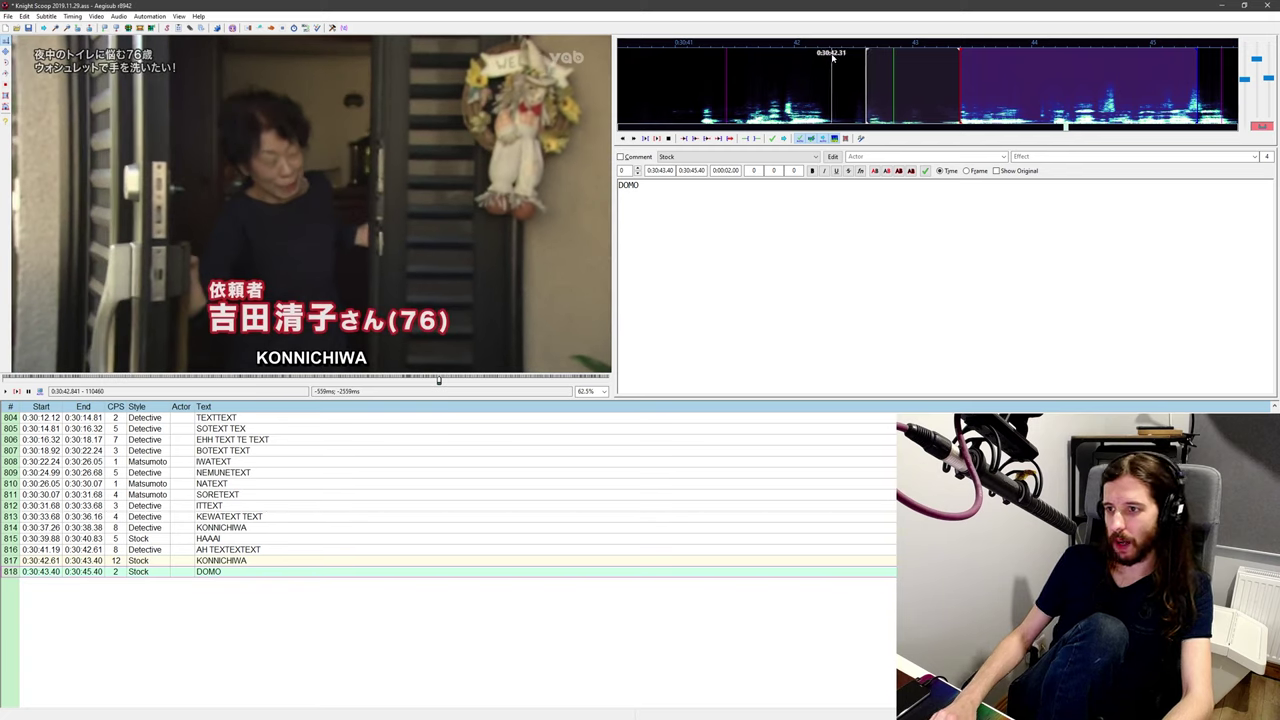
{"action": "scroll", "coordinate": [832, 62], "scroll_direction": "down", "scroll_amount": 4}
{"action": "scroll", "coordinate": [824, 68], "scroll_direction": "up", "scroll_amount": 4}
{"action": "middle_click", "coordinate": [904, 86]}
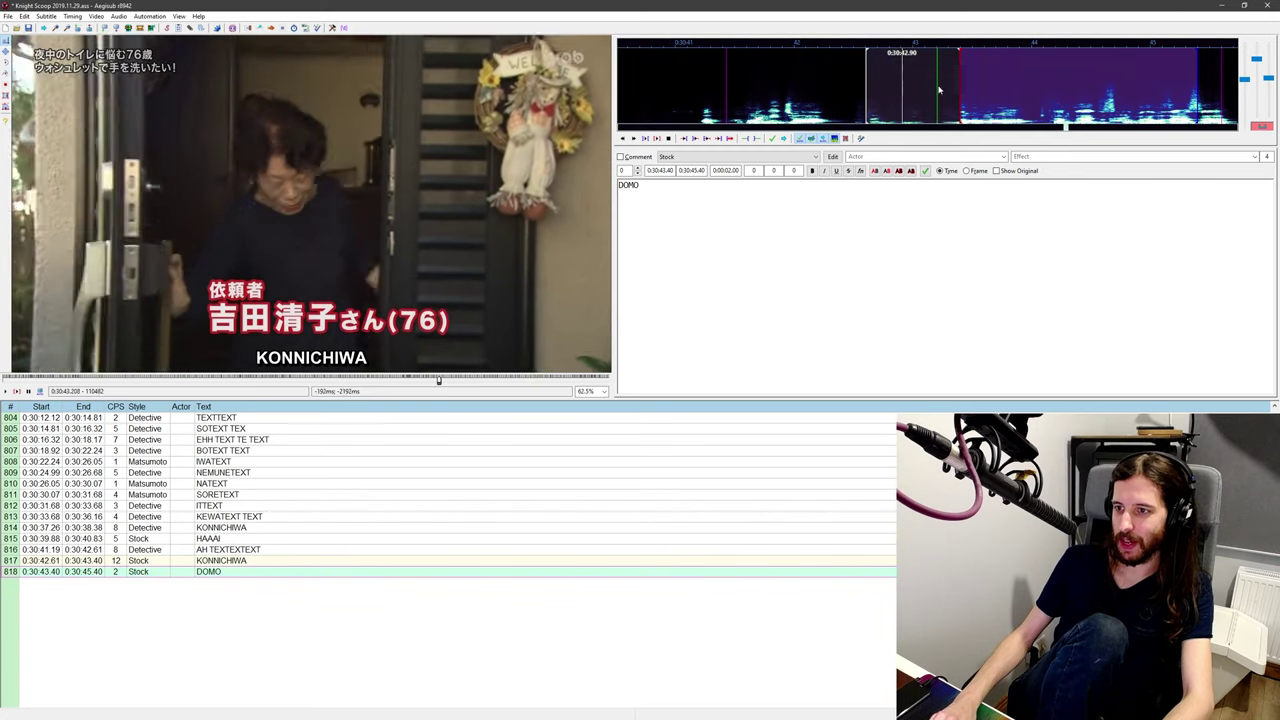
{"action": "middle_click", "coordinate": [939, 115]}
{"action": "middle_click", "coordinate": [792, 83]}
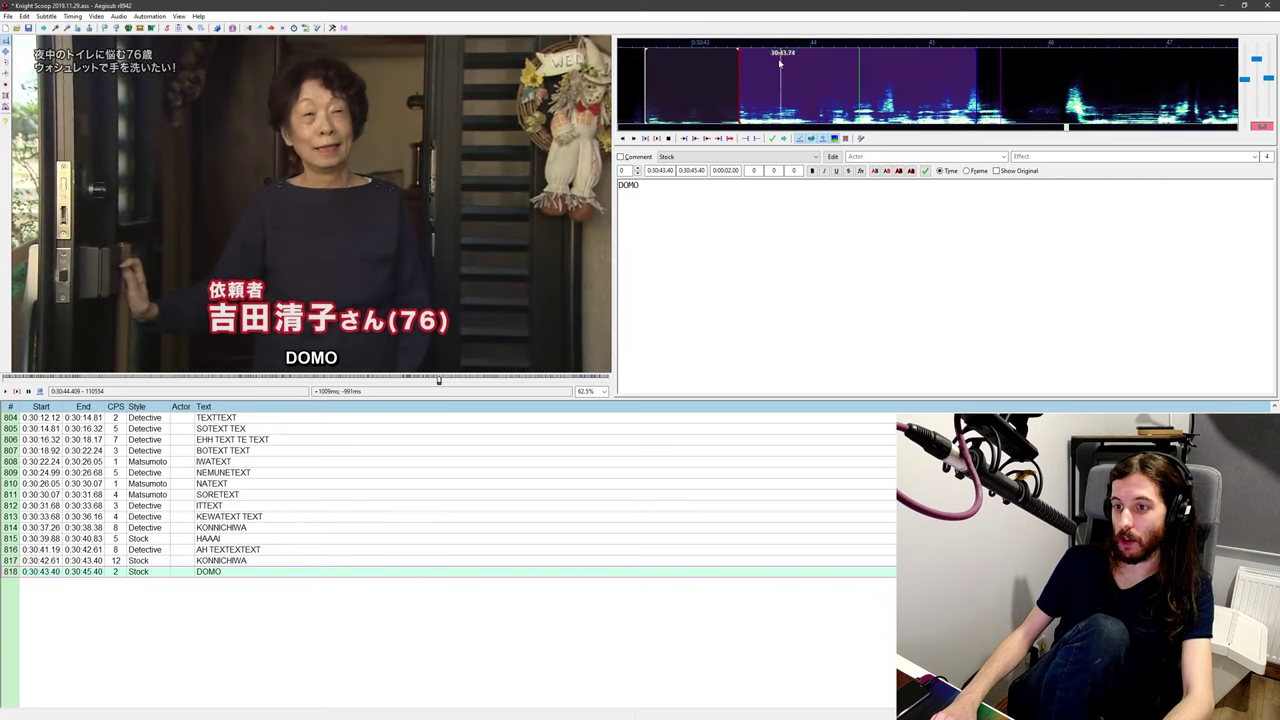
Step: Replay the DOMO line to find where the speech stops and set its end time to 0:30:44.16
{"action": "middle_click", "coordinate": [775, 72]}
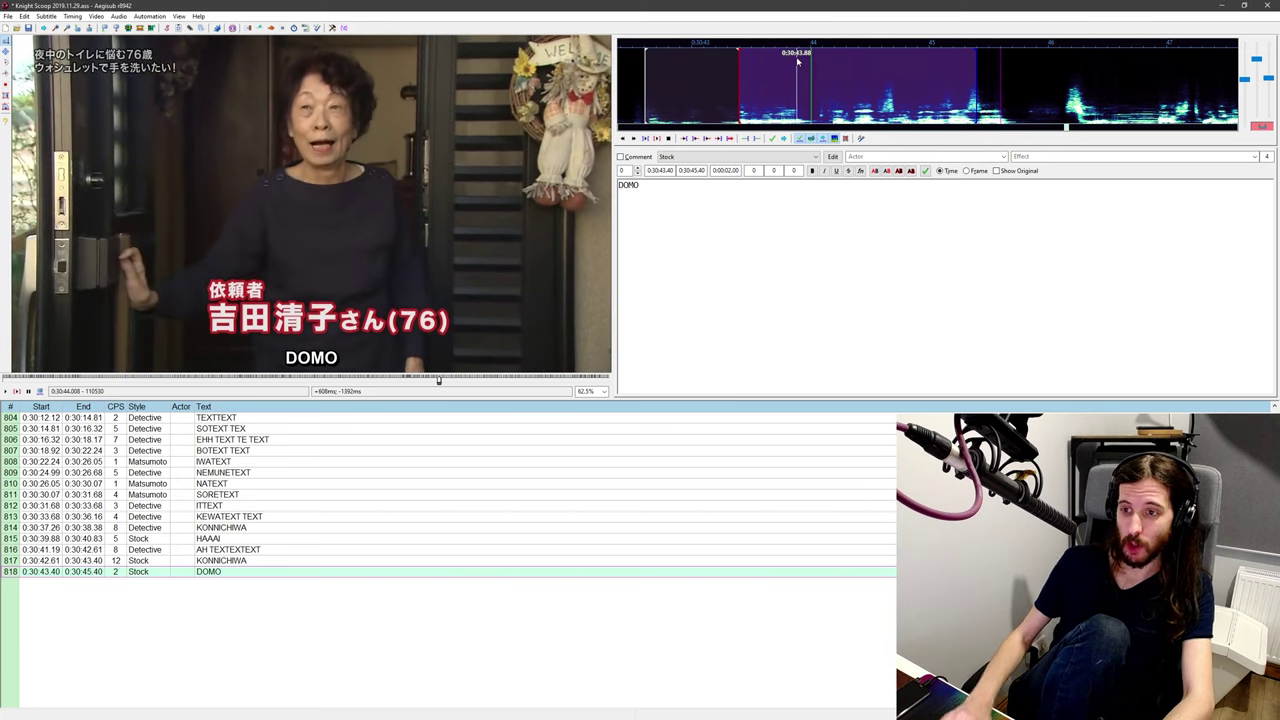
{"action": "middle_click", "coordinate": [742, 90]}
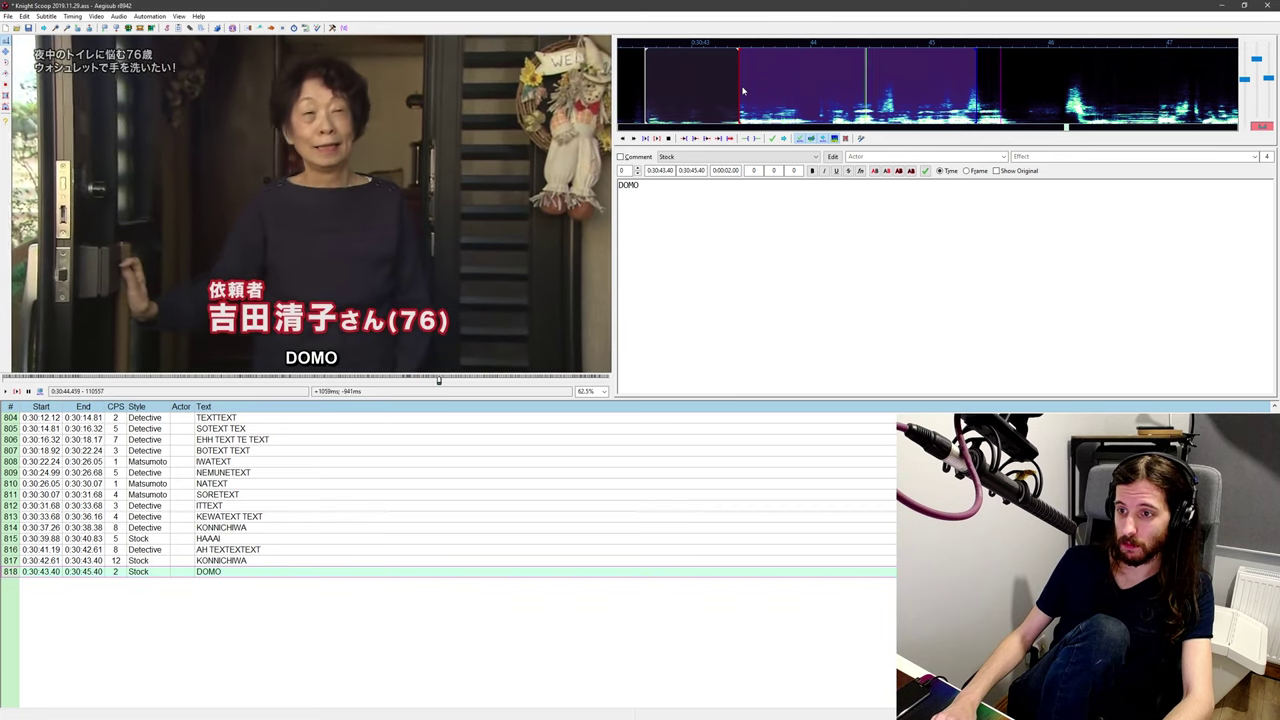
{"action": "middle_click", "coordinate": [828, 93]}
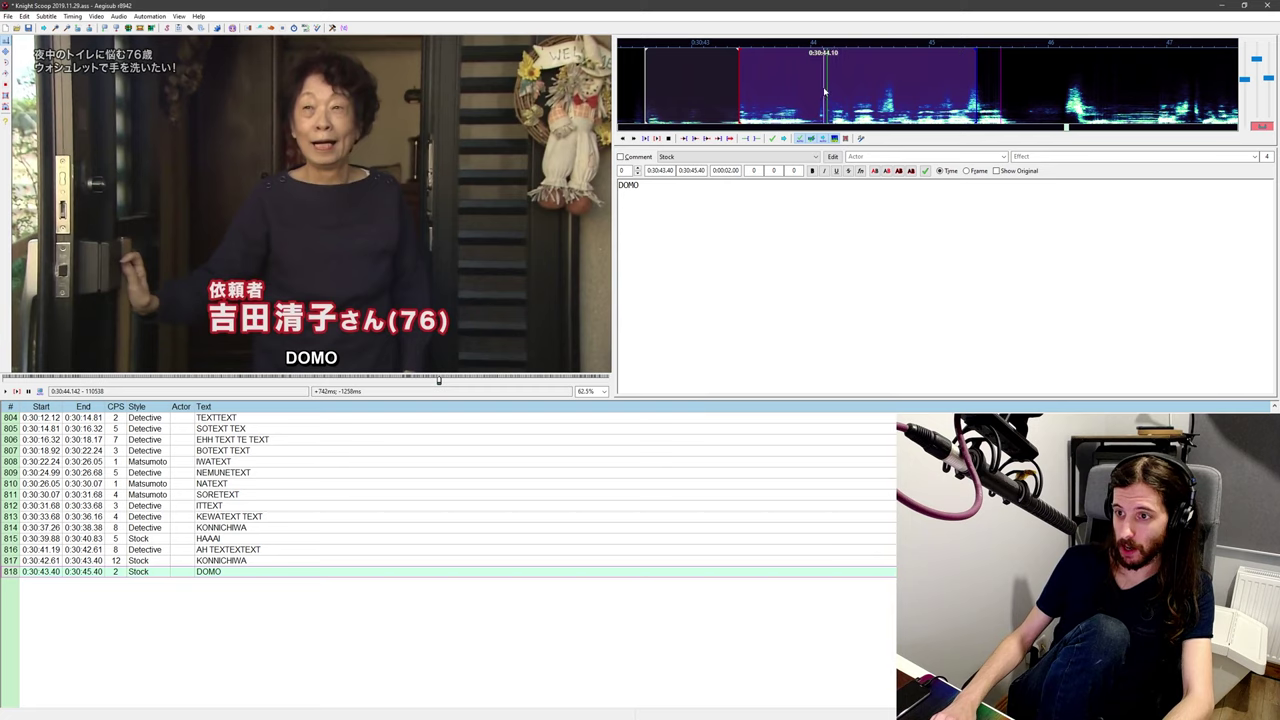
{"action": "middle_click", "coordinate": [830, 95]}
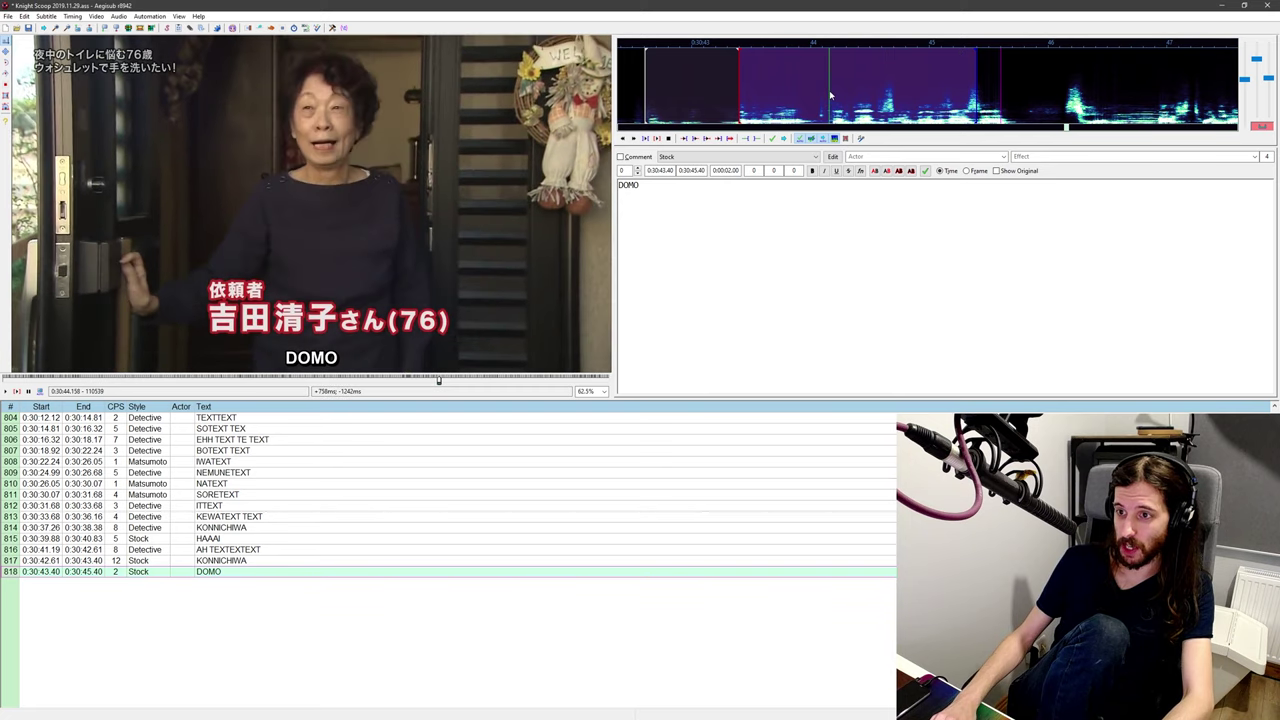
{"action": "right_click", "coordinate": [830, 95]}
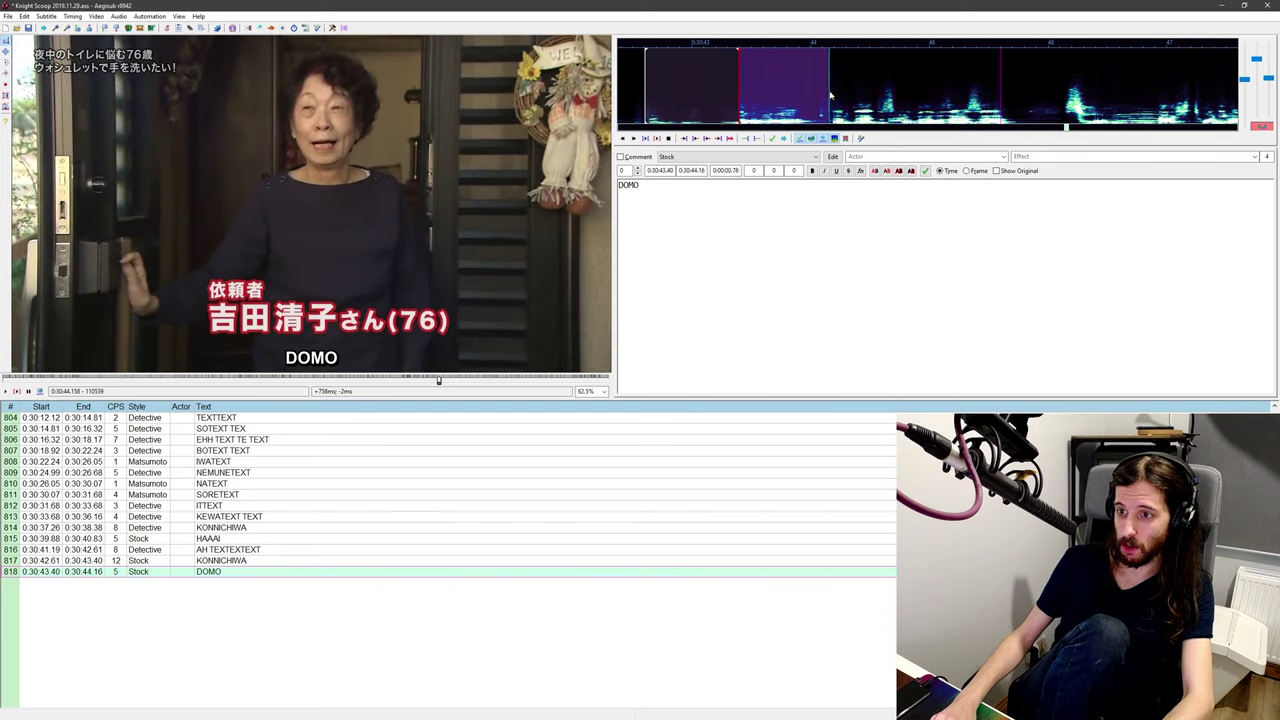
Step: Return to the Stock-style KONNICHIWA line and extend its end time to 0:30:44.16 so it overlaps the DOMO line
{"action": "middle_click", "coordinate": [711, 94]}
{"action": "key", "text": "z"}
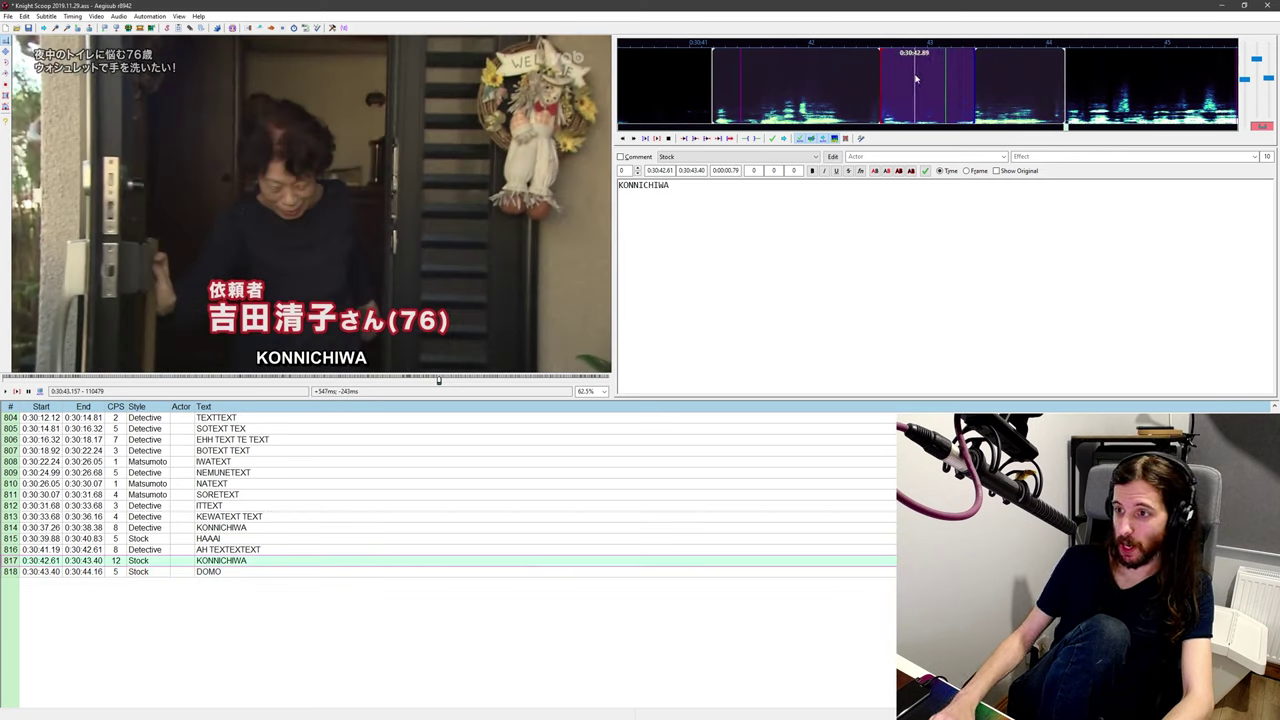
{"action": "mouse_move", "coordinate": [958, 82]}
{"action": "left_mouse_down"}
{"action": "mouse_move", "coordinate": [1034, 86]}
{"action": "mouse_move", "coordinate": [952, 85]}
{"action": "left_mouse_up"}
{"action": "right_click", "coordinate": [1016, 93]}
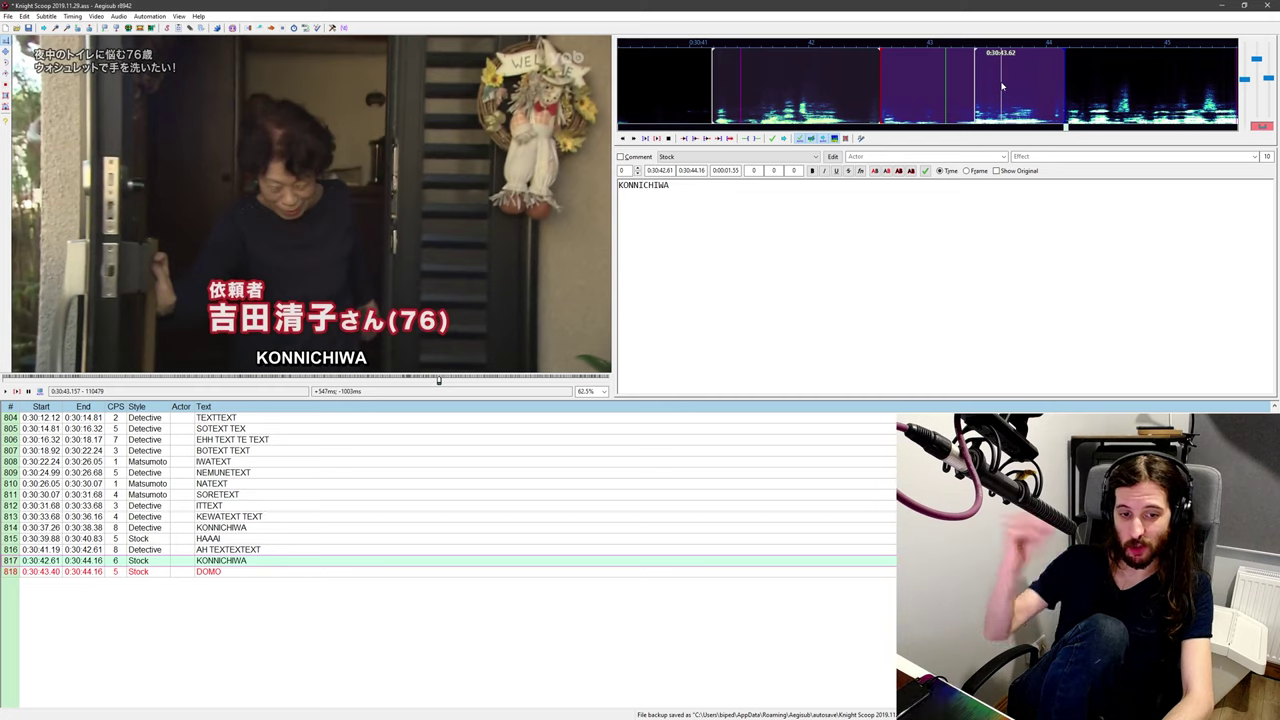
Step: Play back the overlapping KONNICHIWA and DOMO lines to check how the two subtitles display together
{"action": "middle_click", "coordinate": [711, 125]}
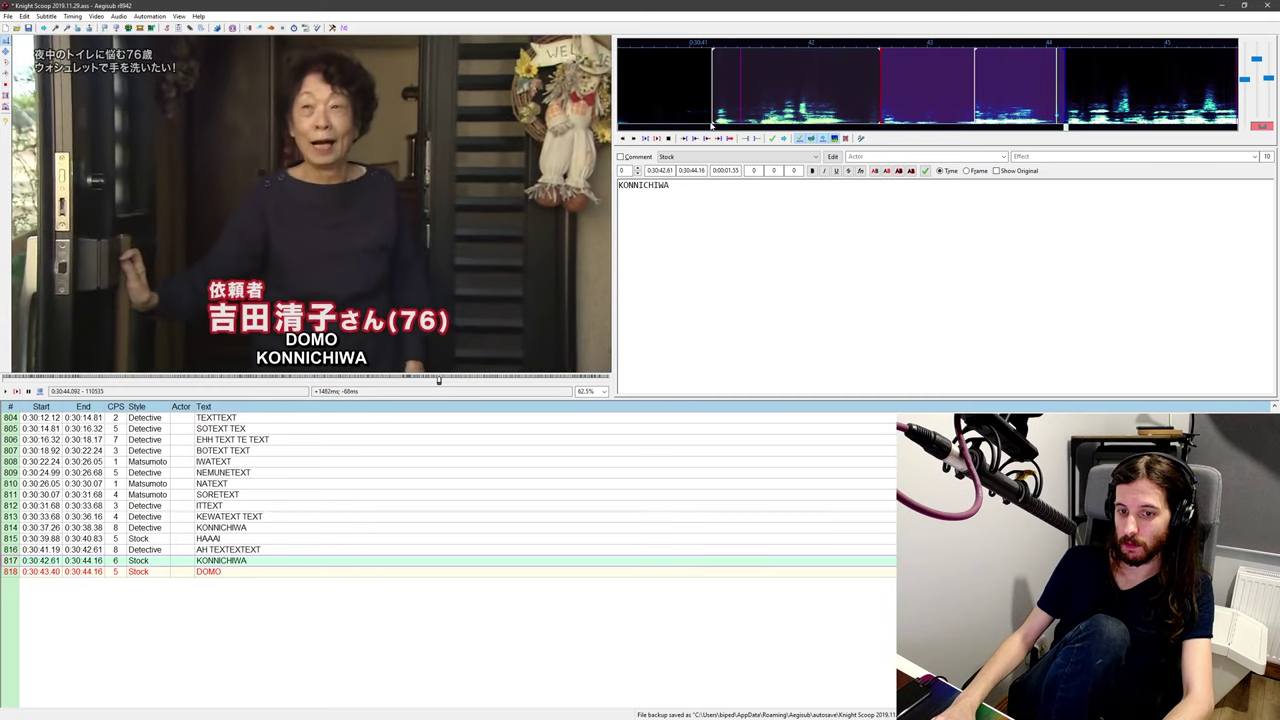
{"action": "key", "text": "q"}
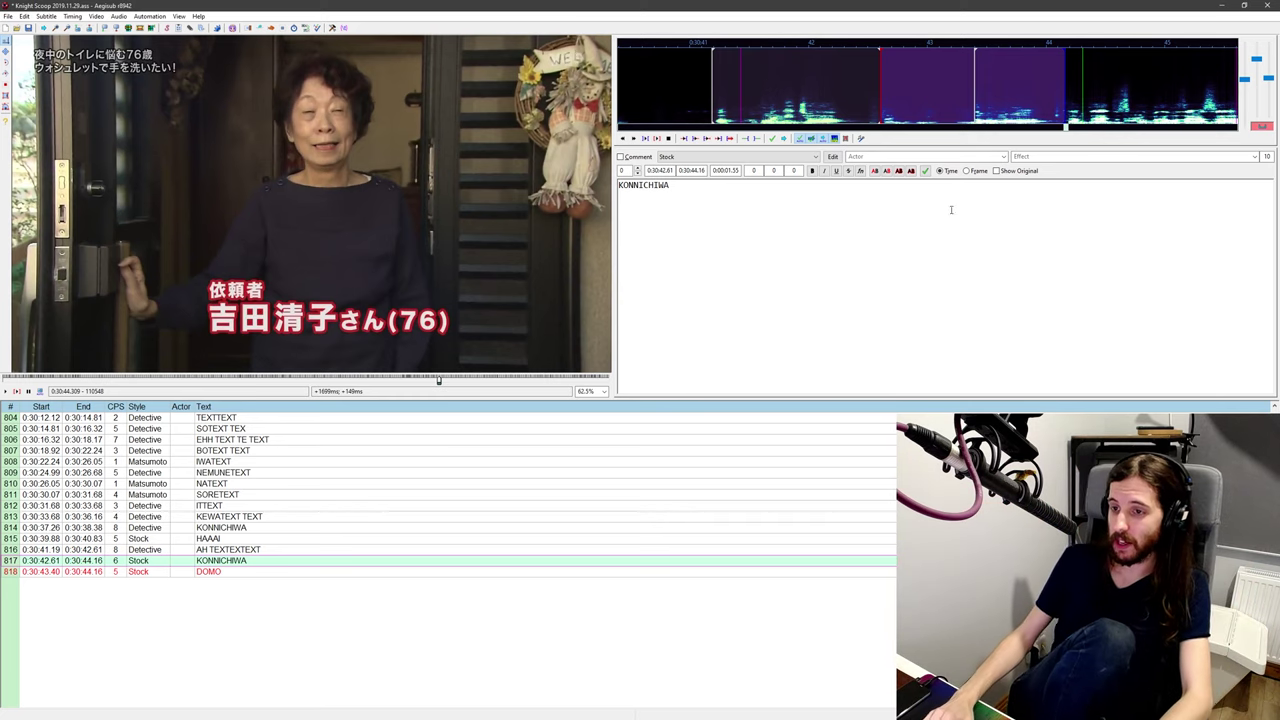
{"action": "middle_click", "coordinate": [914, 92]}
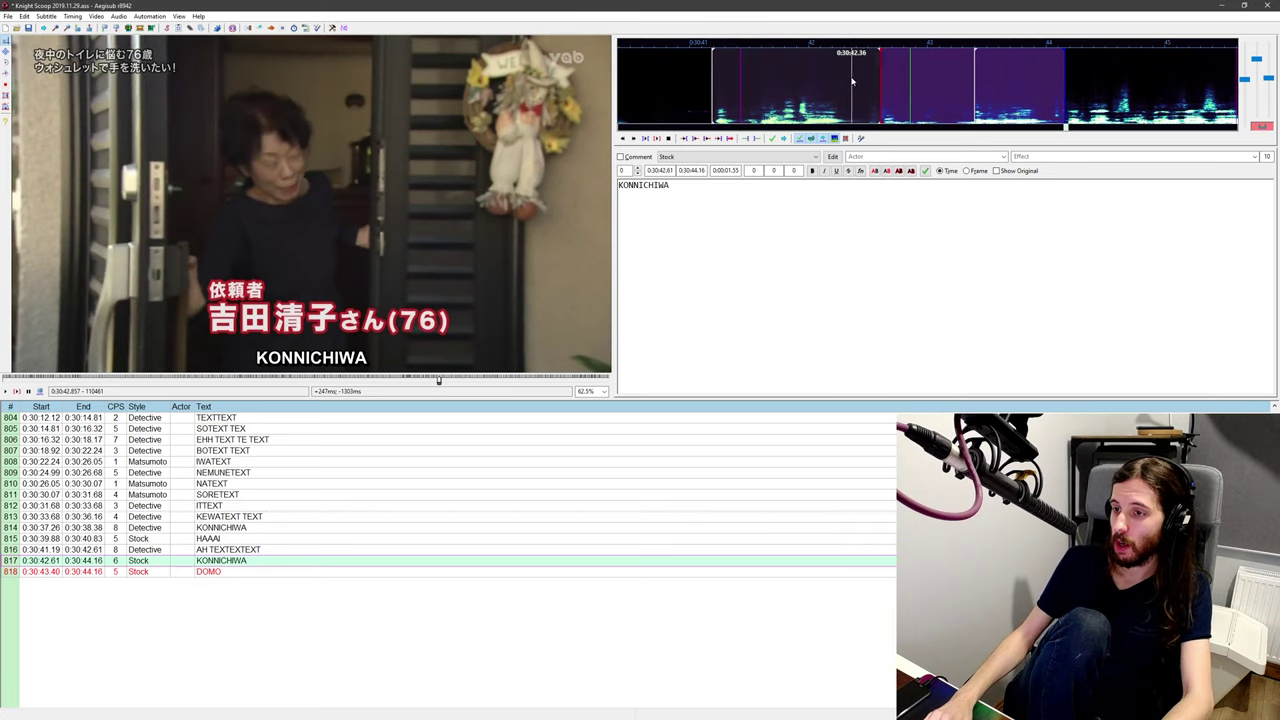
{"action": "middle_click", "coordinate": [724, 85]}
{"action": "key", "text": "ctrl+p"}
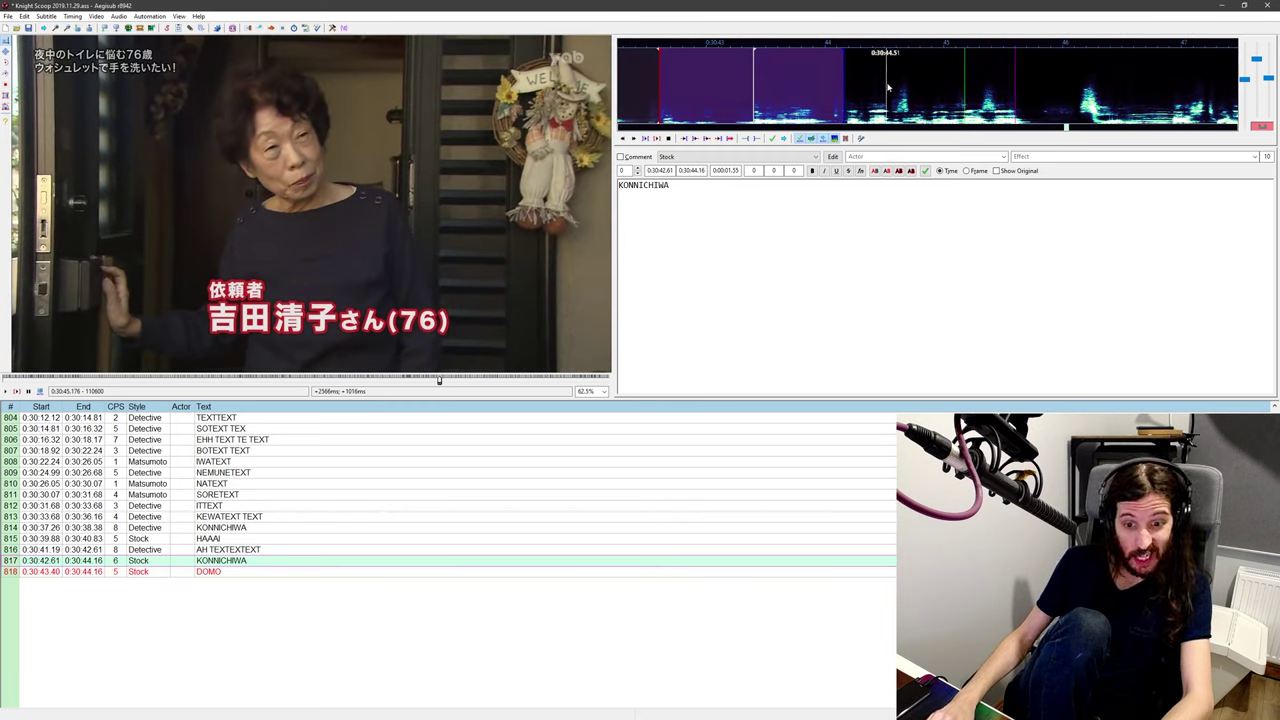
Step: Switch back and forth between the AH TEXTEXTEXT, KONNICHIWA and DOMO lines to examine how overlapping lines are marked
{"action": "key", "text": "Right"}
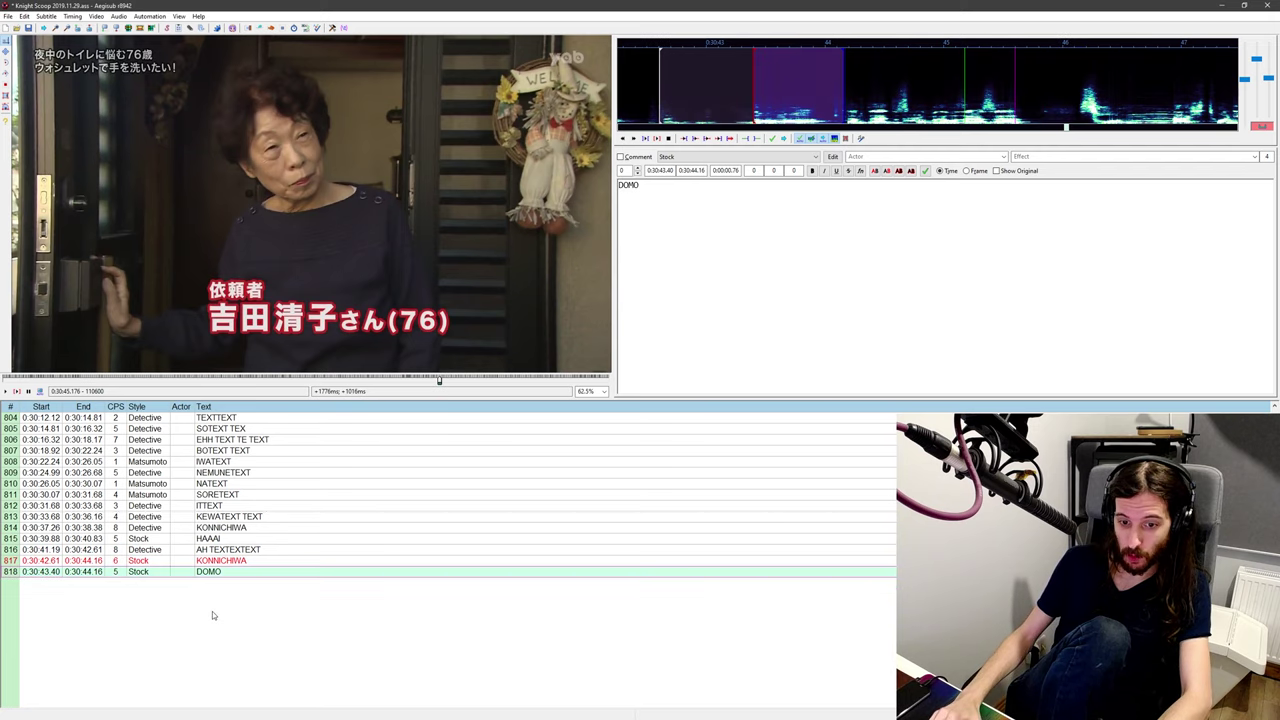
{"action": "key", "text": "Left"}
{"action": "key", "text": "Left"}
{"action": "key", "text": "Left"}
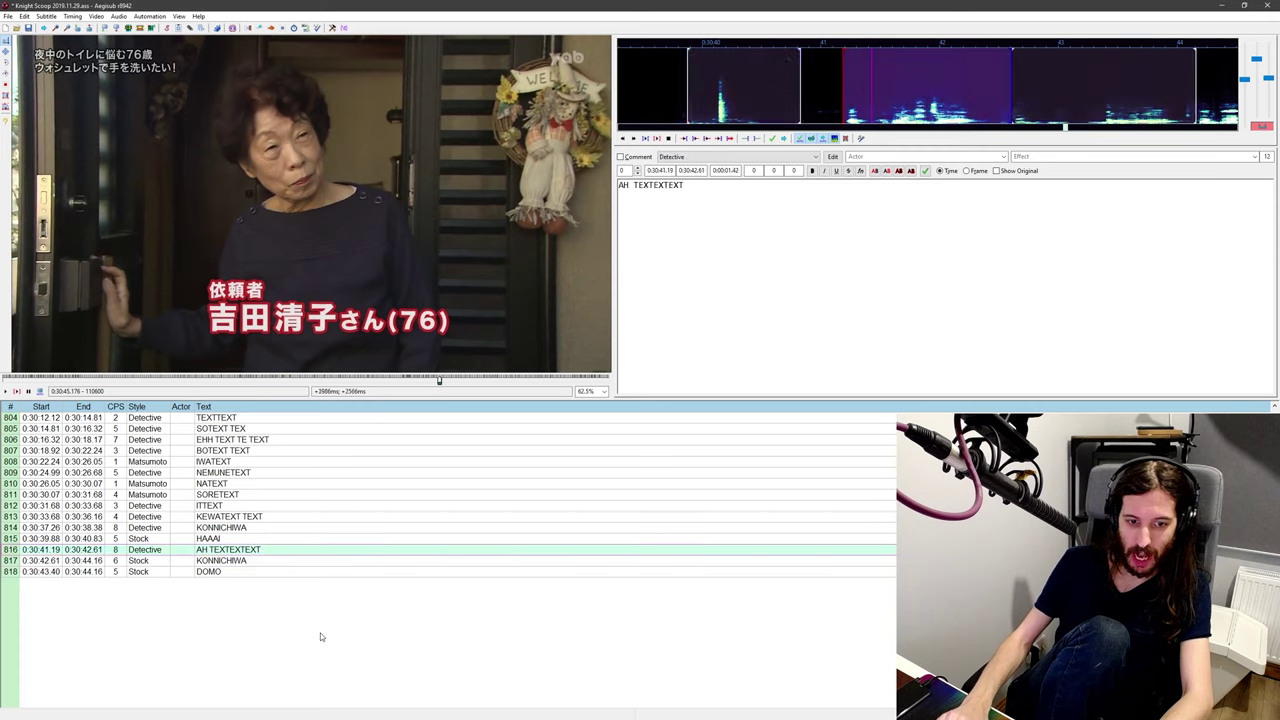
{"action": "key", "text": "Right"}
{"action": "key", "text": "Right"}
{"action": "key", "text": "Right"}
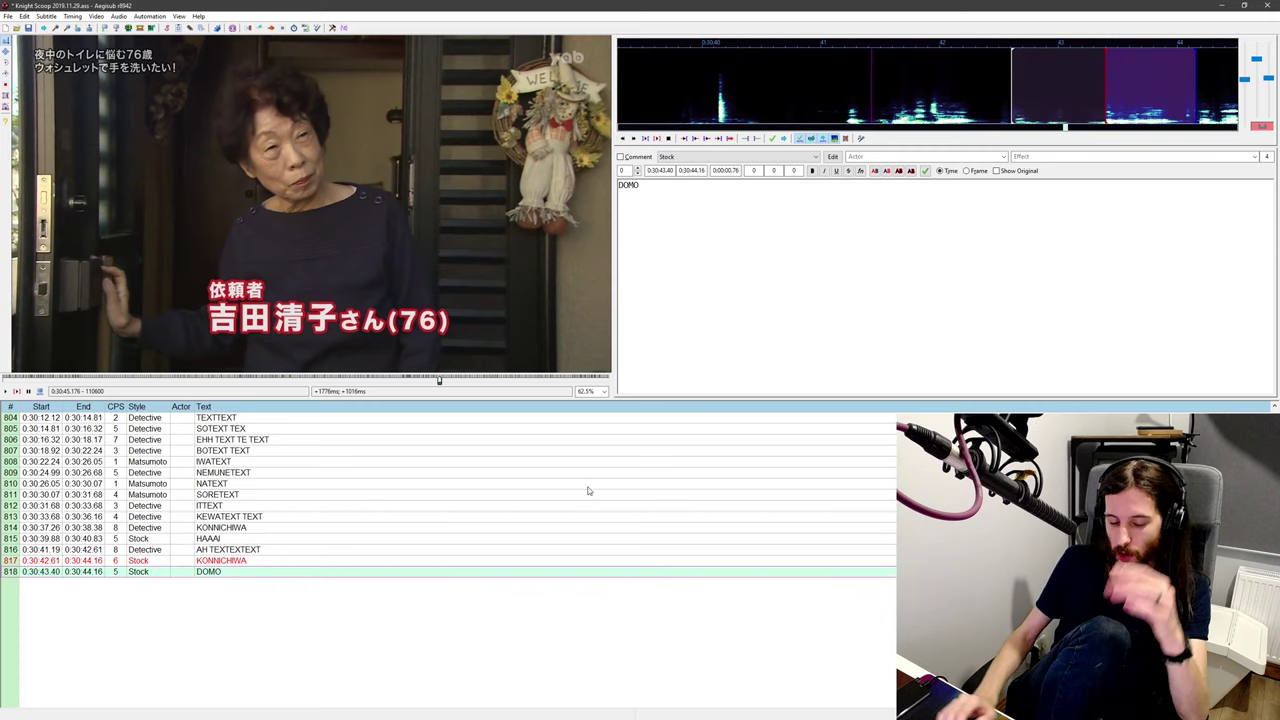
{"action": "key", "text": "Left"}
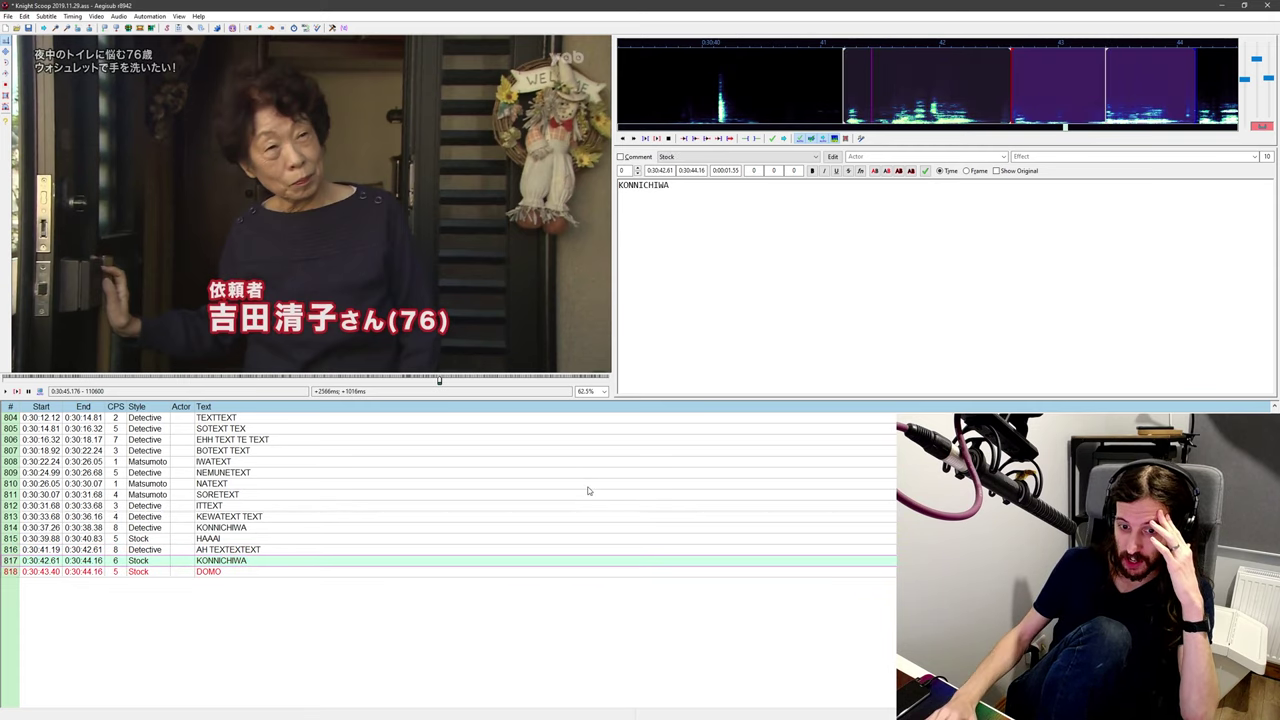
Step: Return to the DOMO line and replay the audio around it to hear where the following speech begins
{"action": "scroll", "coordinate": [962, 88], "scroll_direction": "down", "scroll_amount": 4}
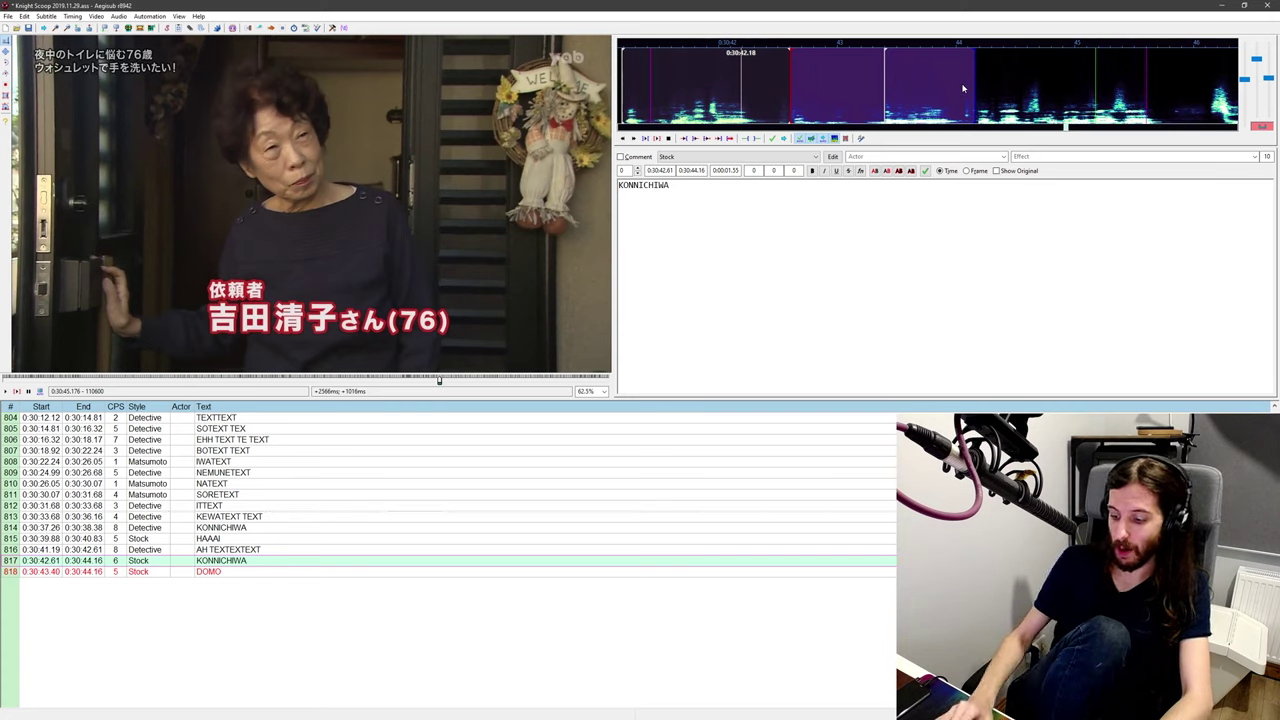
{"action": "key", "text": "Right"}
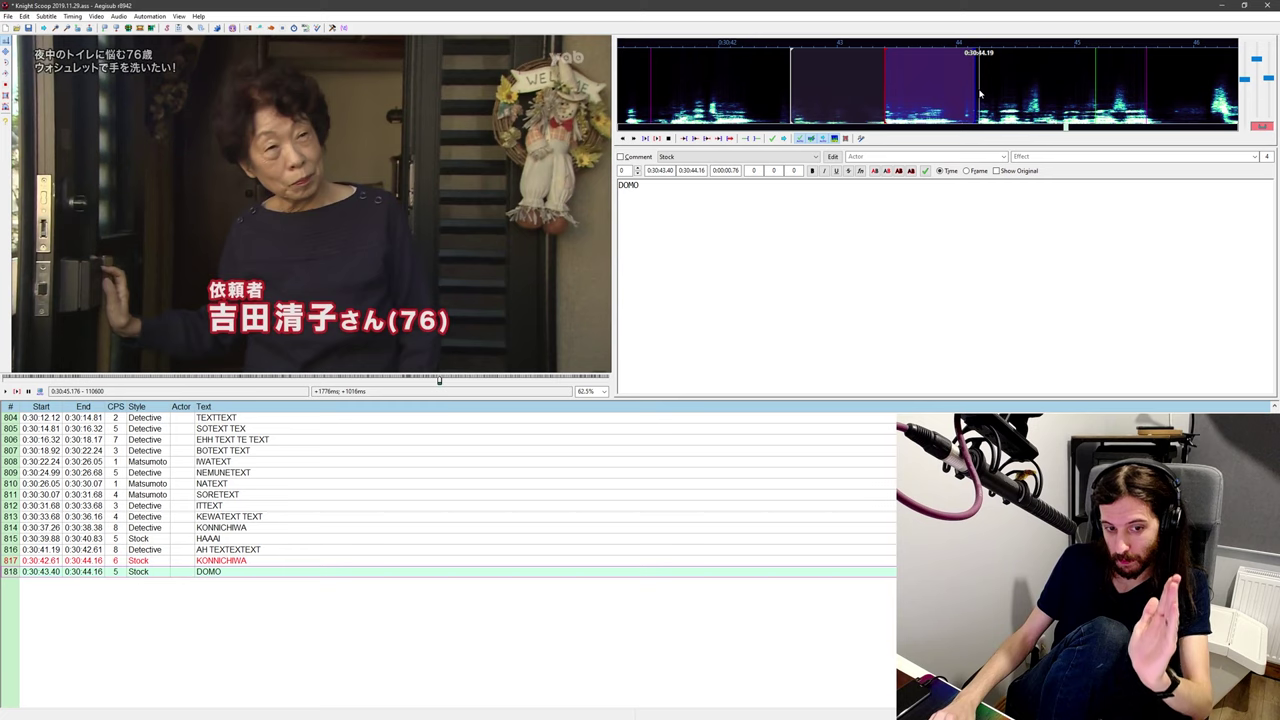
{"action": "key", "text": "s"}
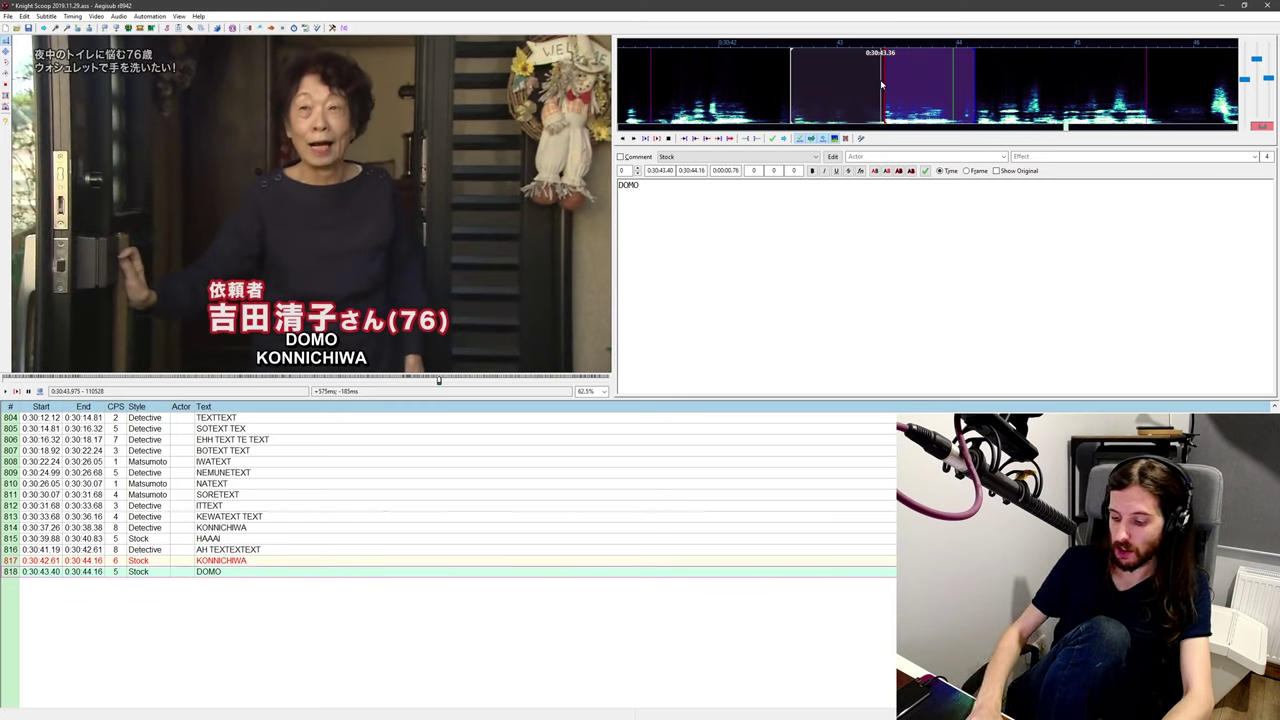
{"action": "key", "text": "Right"}
{"action": "key", "text": "ctrl+z"}
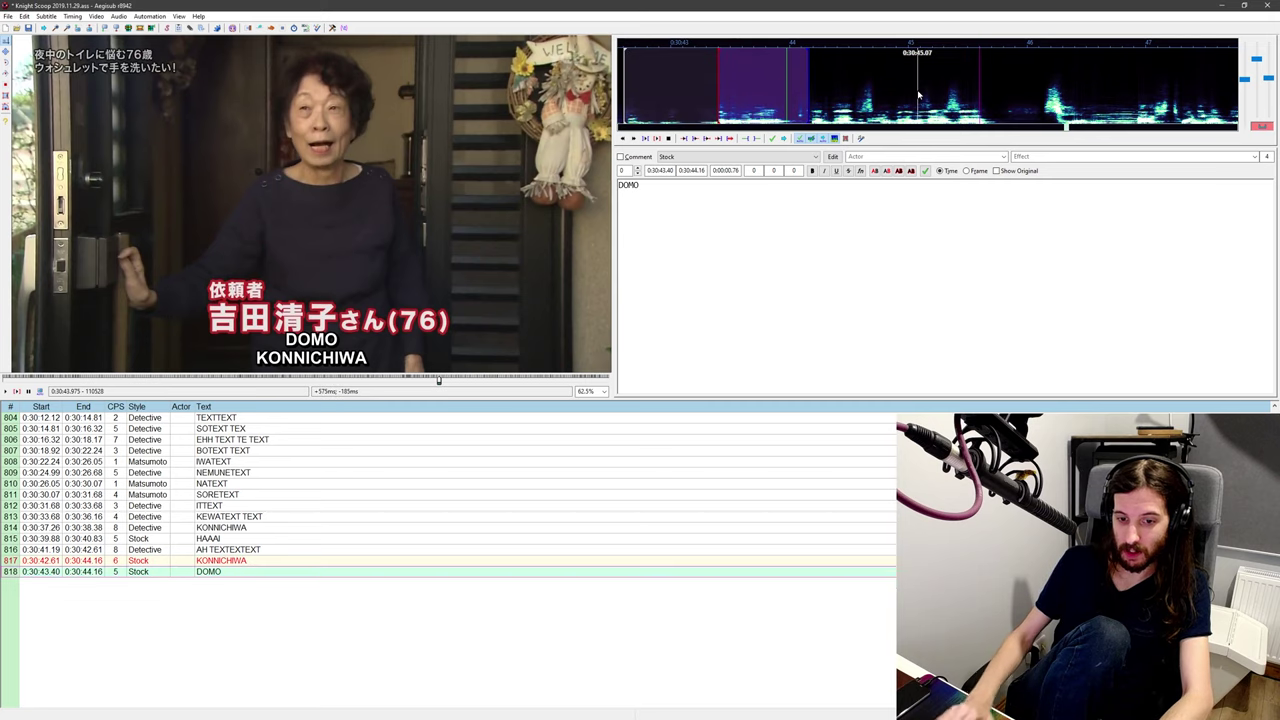
Step: Add a new Stock-style line after DOMO starting at 0:30:44.16 and enter the text TANTEITEXTEXTEXTEXT
{"action": "key", "text": "Left"}
{"action": "key", "text": "Right"}
{"action": "key", "text": "Right"}
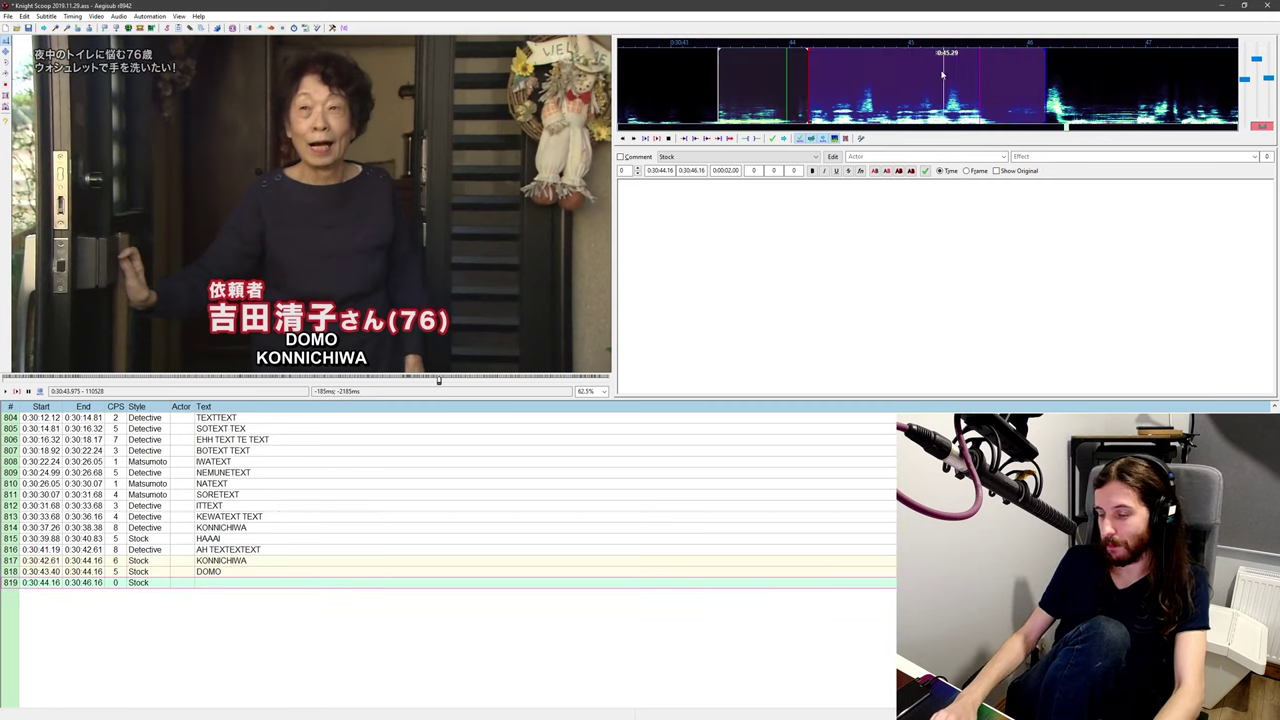
{"action": "middle_click", "coordinate": [827, 73]}
{"action": "middle_click", "coordinate": [795, 72]}
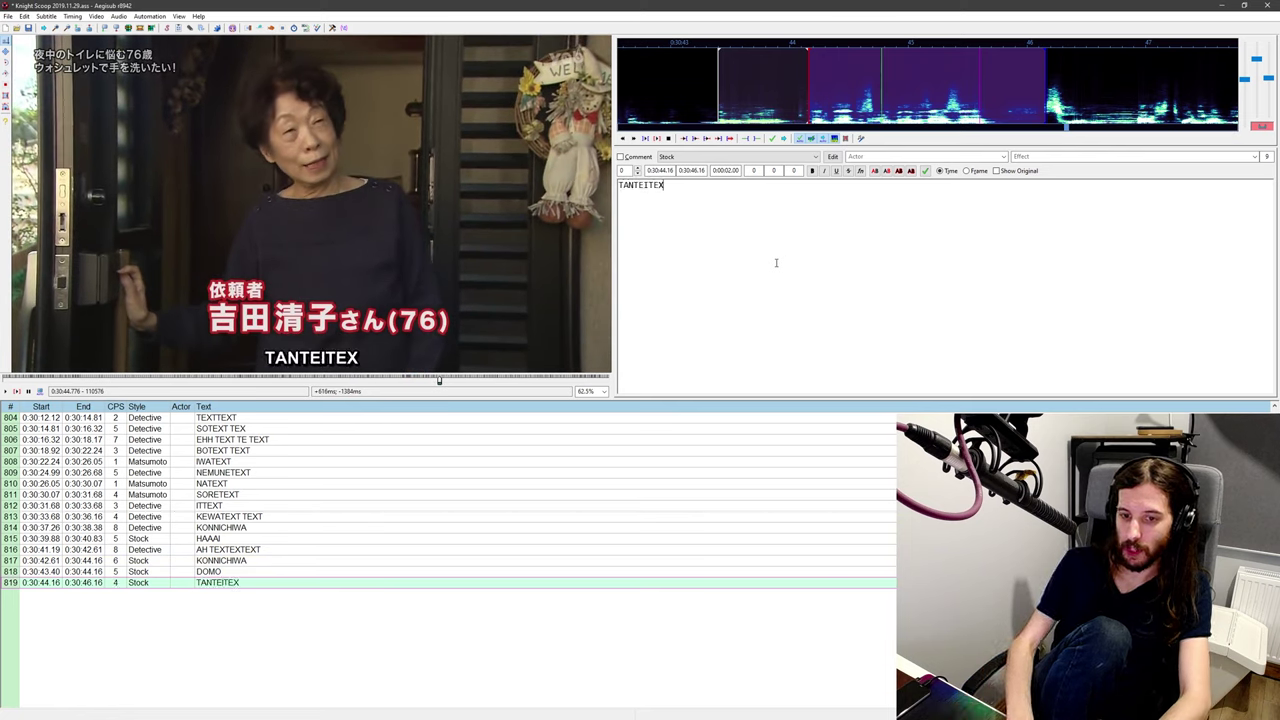
{"action": "type", "text": "TEXTEXTEXT"}
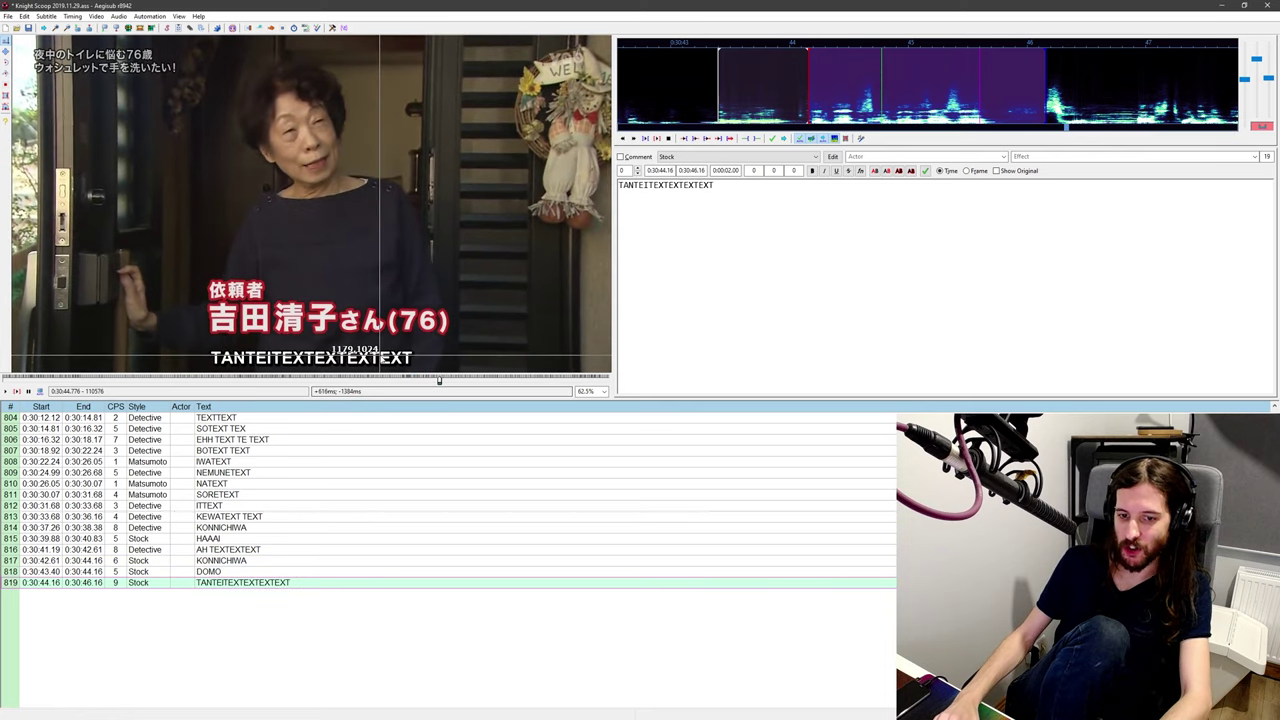
Step: Replay the end of the TANTEITEXTEXTEXTEXT line and set its end time to 0:30:46.13
{"action": "middle_click", "coordinate": [736, 78]}
{"action": "key", "text": "ctrl+p"}
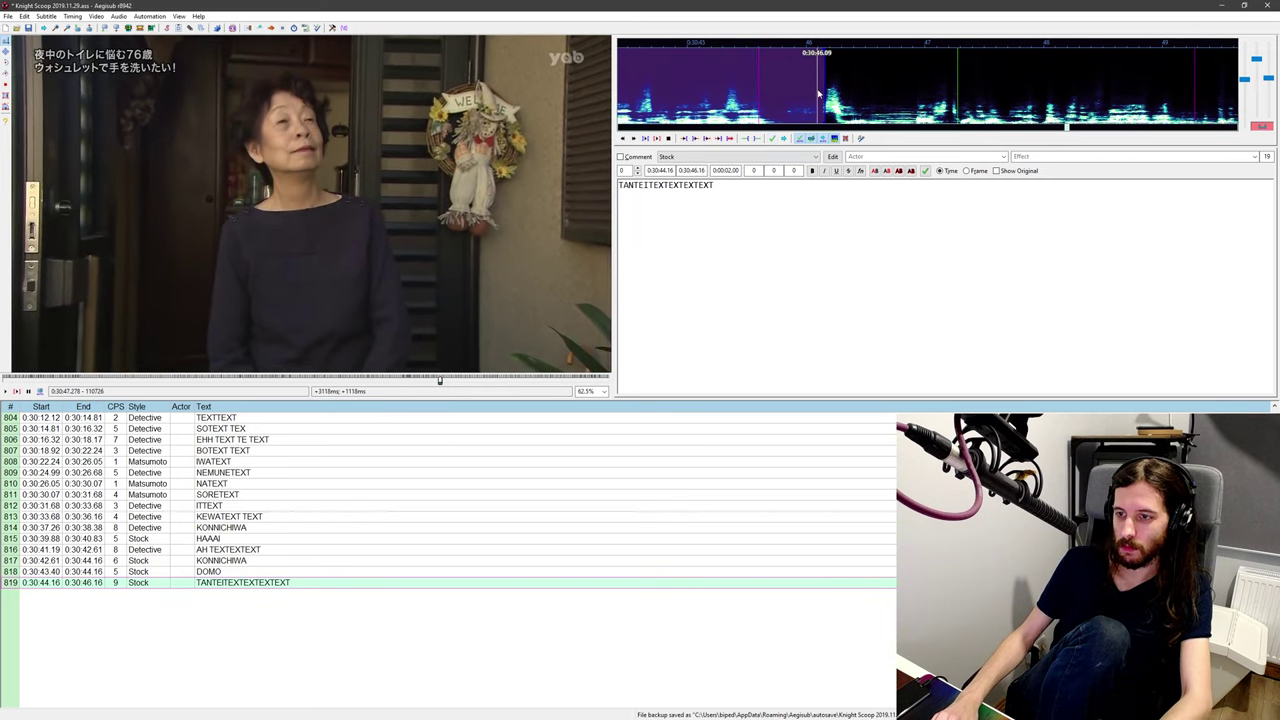
{"action": "middle_click", "coordinate": [817, 97]}
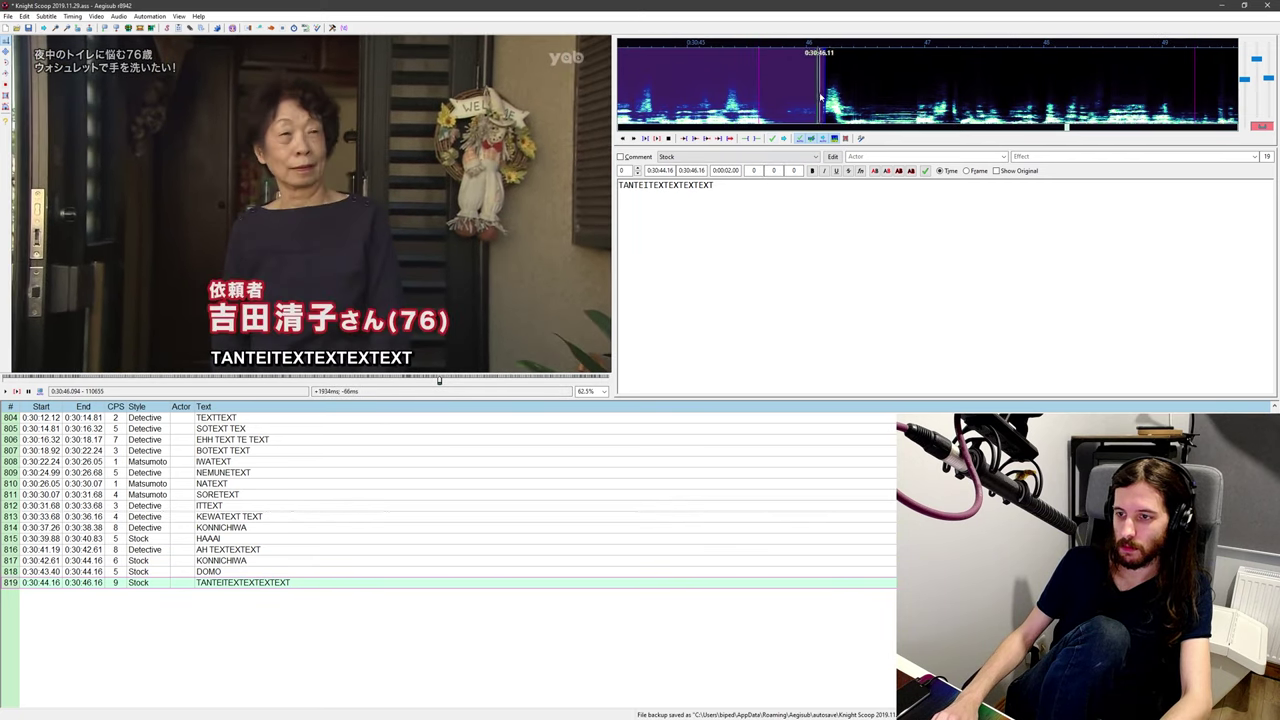
{"action": "middle_click", "coordinate": [823, 97]}
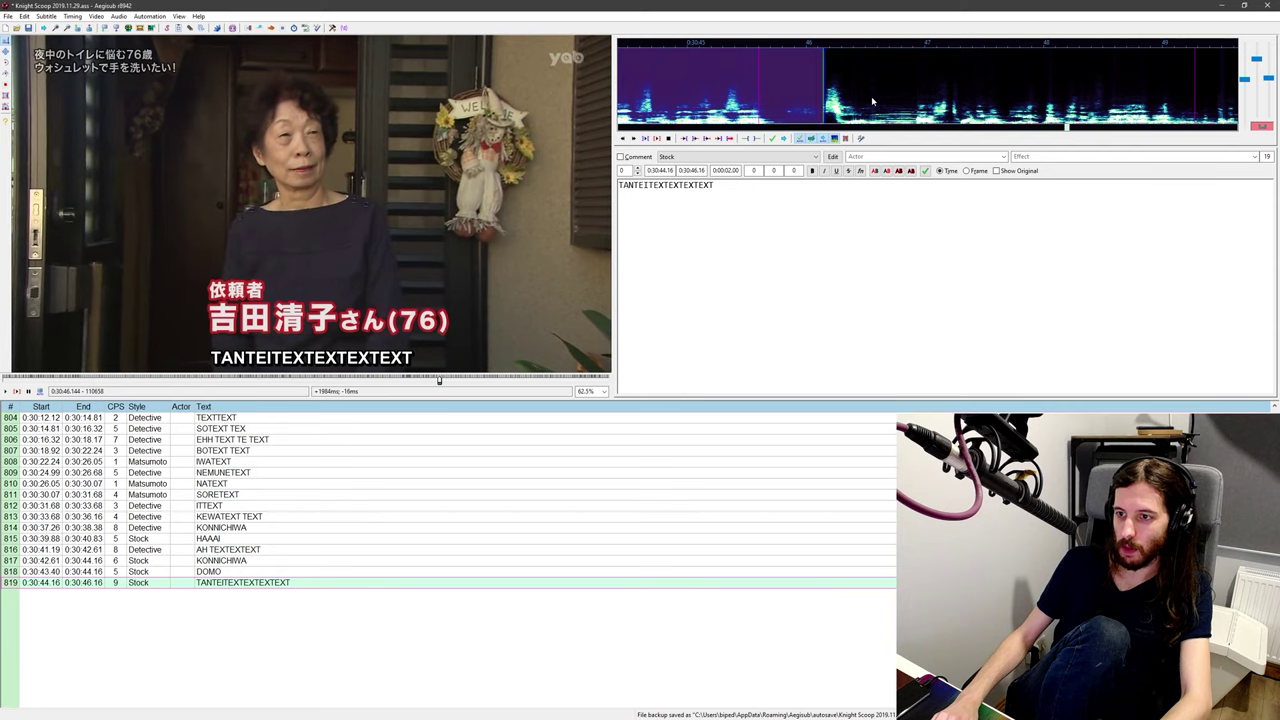
{"action": "key", "text": "Left"}
{"action": "key", "text": "ctrl+4"}
Step: Add a following Stock-style line starting at 0:30:46.13 with the text SONTEXTEXTEXT
{"action": "key", "text": "Return"}
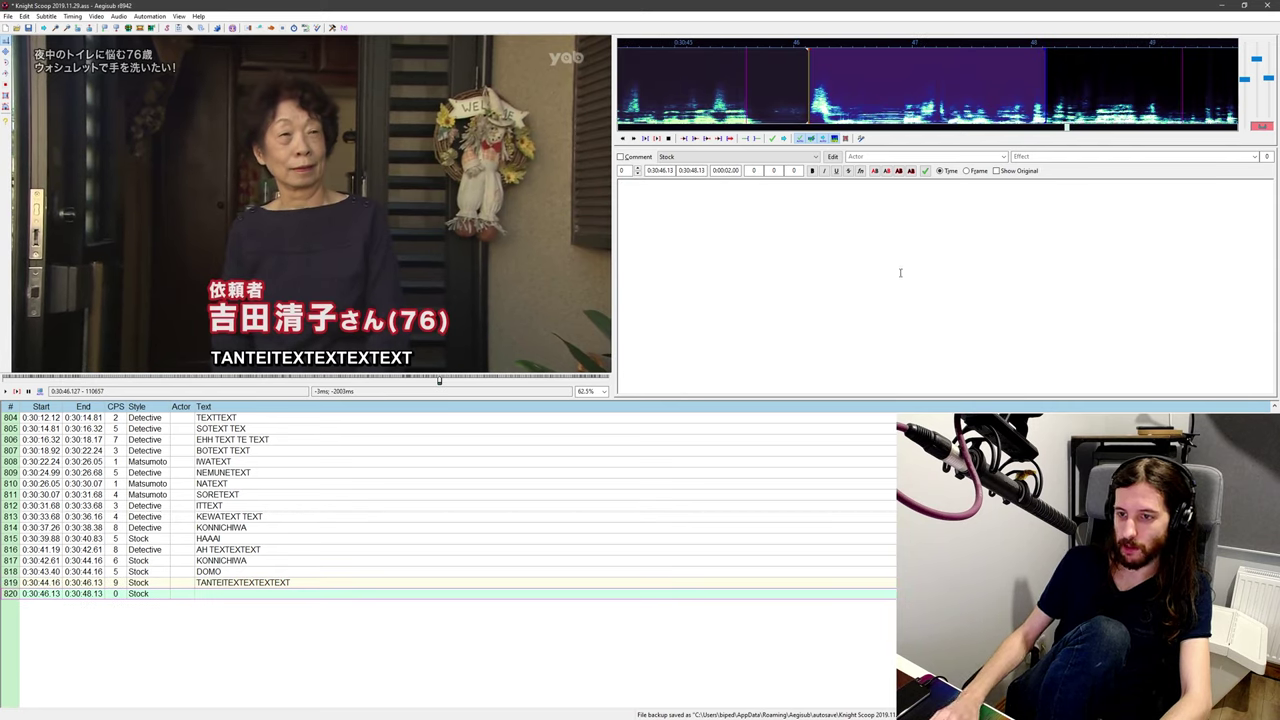
{"action": "type", "text": "SONTEXTEXTE"}
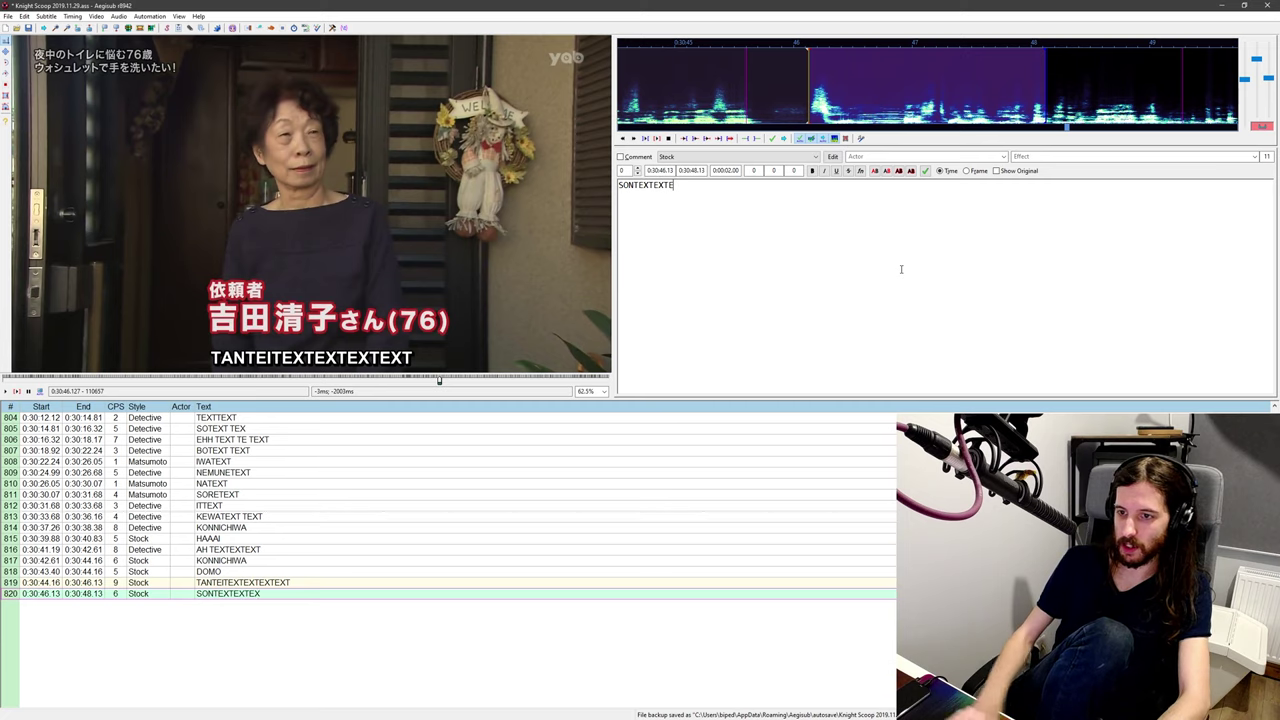
{"action": "type", "text": "XT"}
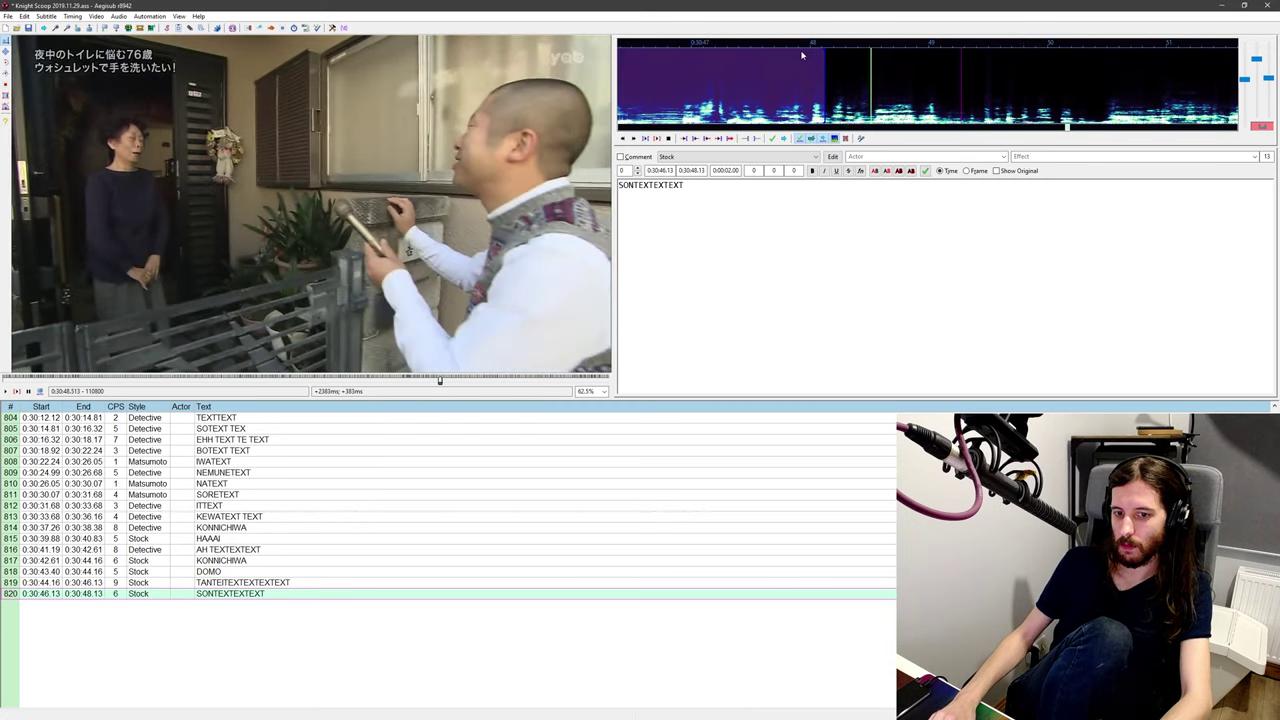
Step: Set the SONTEXTEXTEXT line's end time to 0:30:49.27 and replay it to check the timing
{"action": "right_click", "coordinate": [958, 83]}
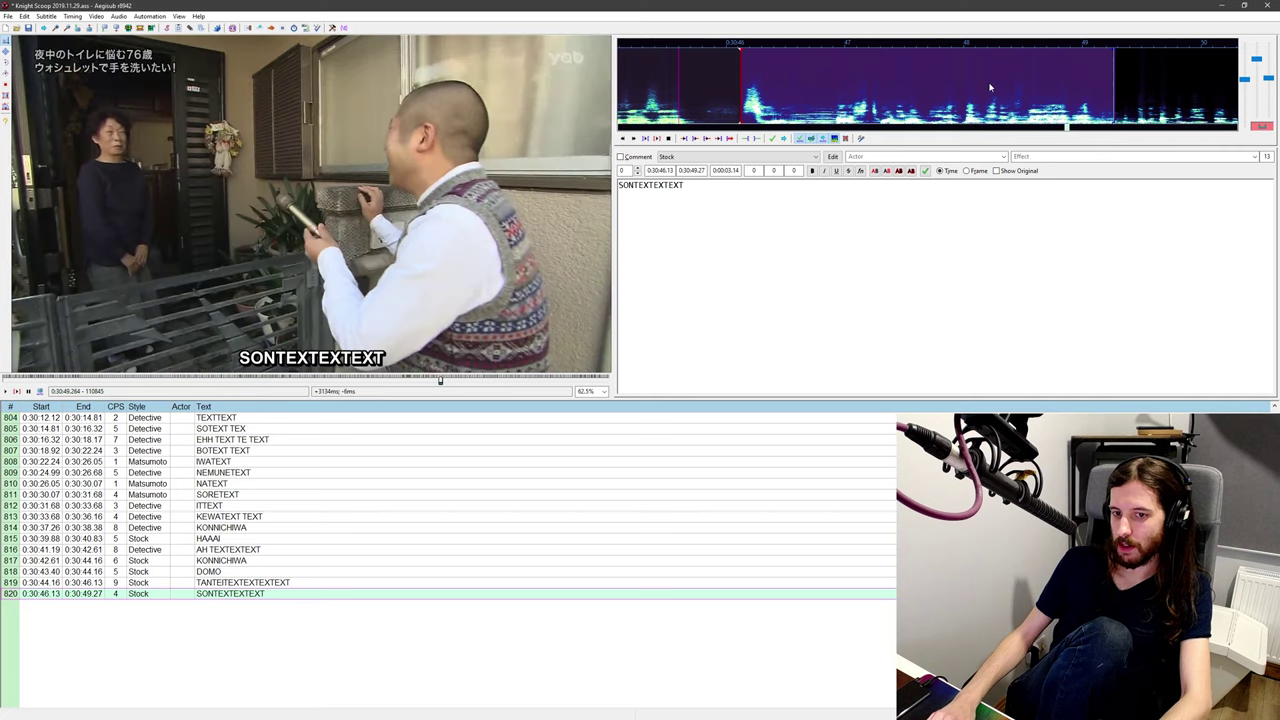
{"action": "key", "text": "Right"}
{"action": "key", "text": "Left"}
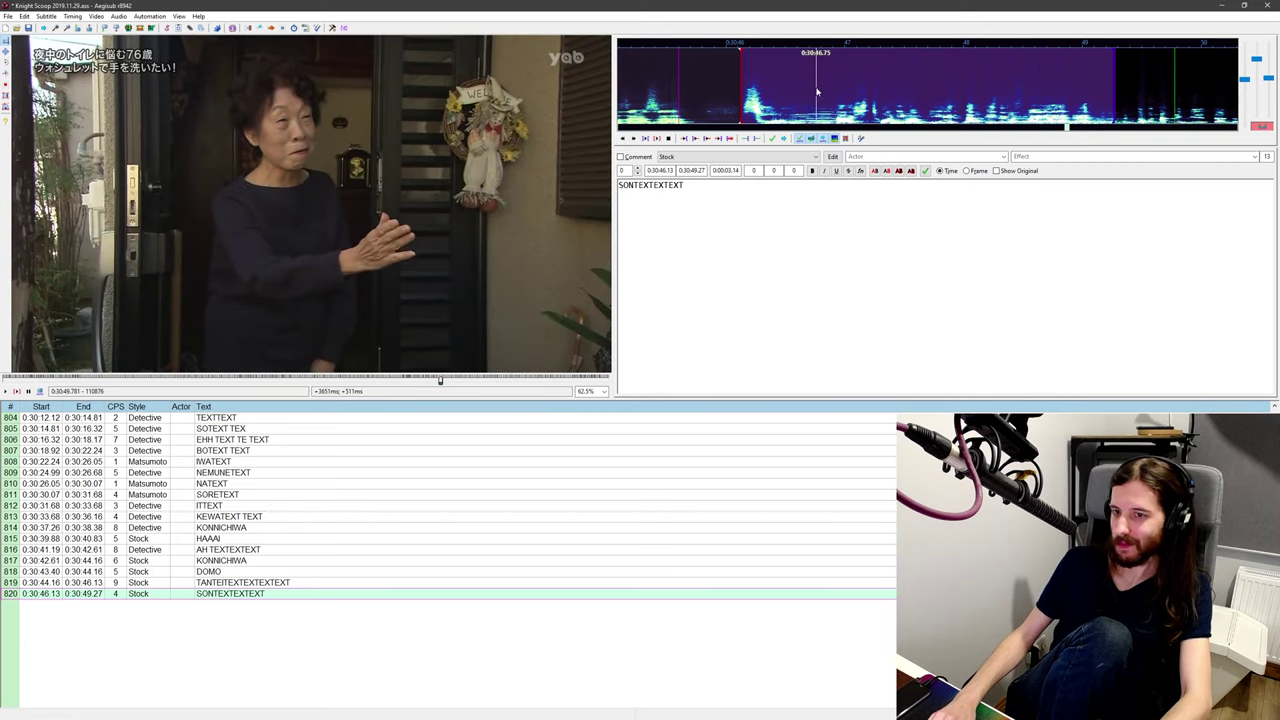
{"action": "middle_click", "coordinate": [762, 93]}
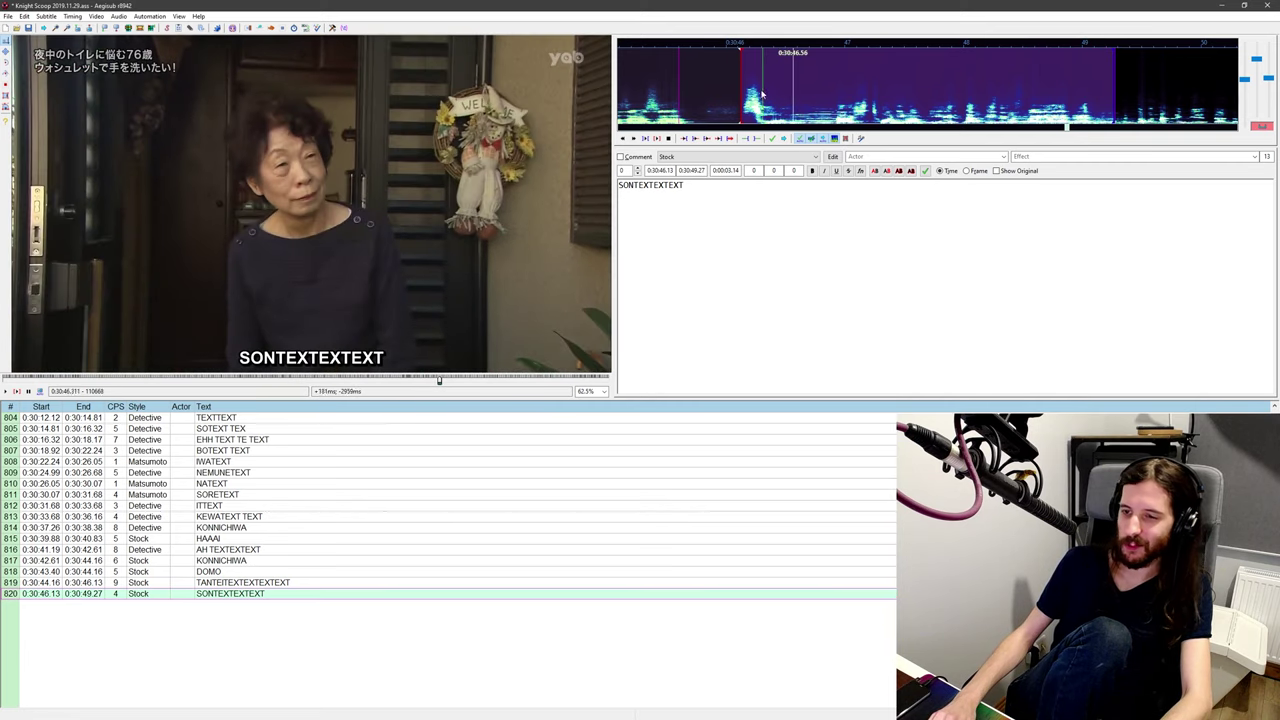
{"action": "middle_click", "coordinate": [746, 86]}
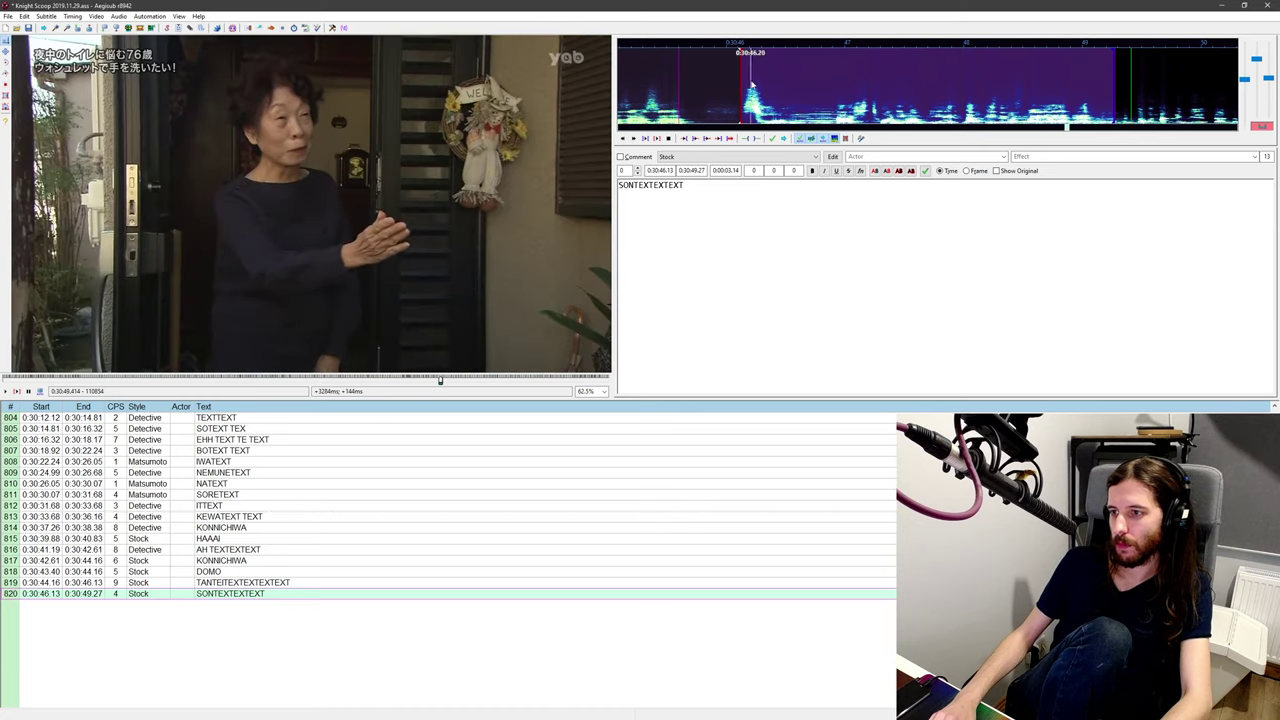
Step: Play back the recently timed dialogue, going back to the Detective-style KONNICHIWA line, to review how the subtitles run together
{"action": "scroll", "coordinate": [752, 85], "scroll_direction": "down", "scroll_amount": 3}
{"action": "scroll", "coordinate": [804, 84], "scroll_direction": "down", "scroll_amount": 5}
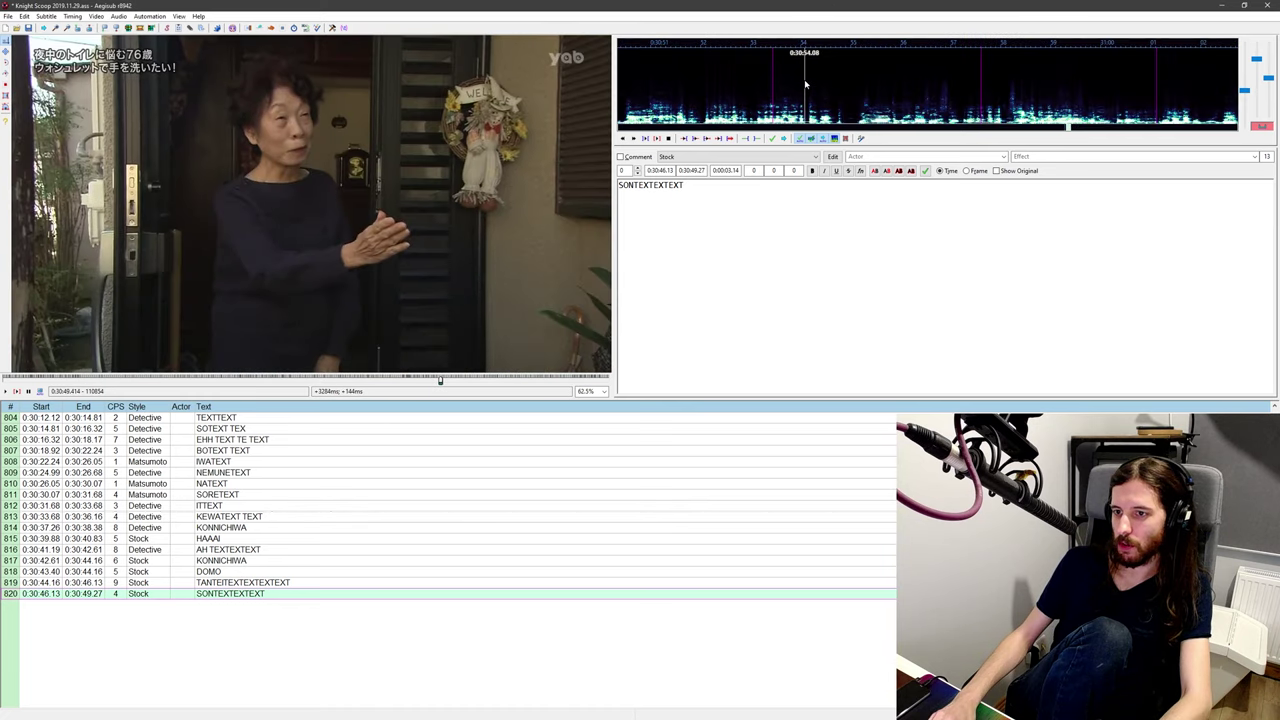
{"action": "scroll", "coordinate": [804, 79], "scroll_direction": "up", "scroll_amount": 3}
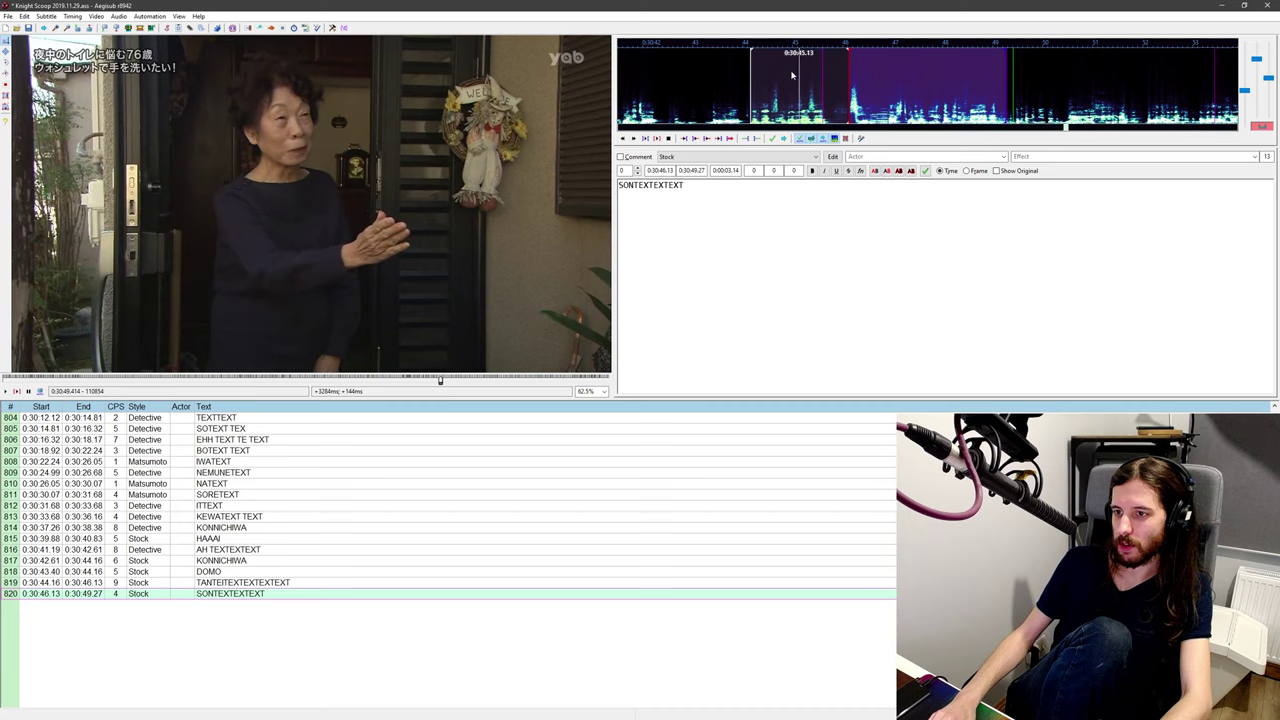
{"action": "middle_click", "coordinate": [780, 80]}
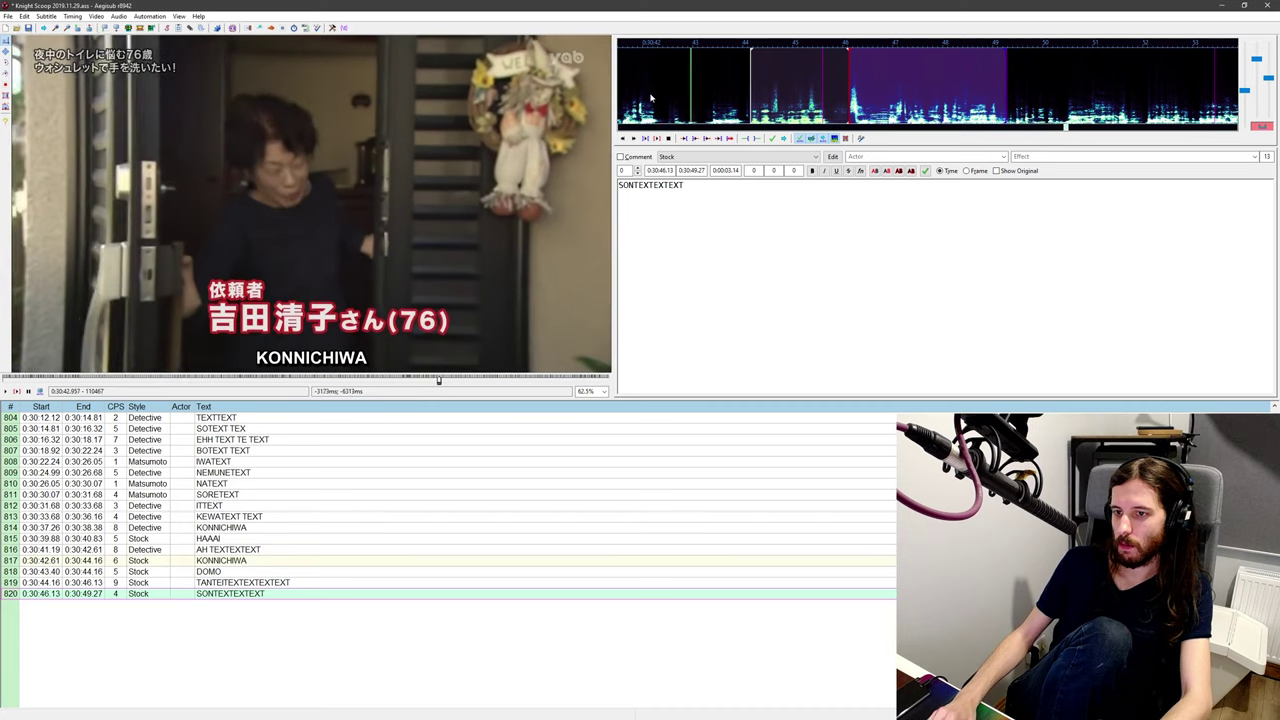
{"action": "left_click", "coordinate": [283, 517]}
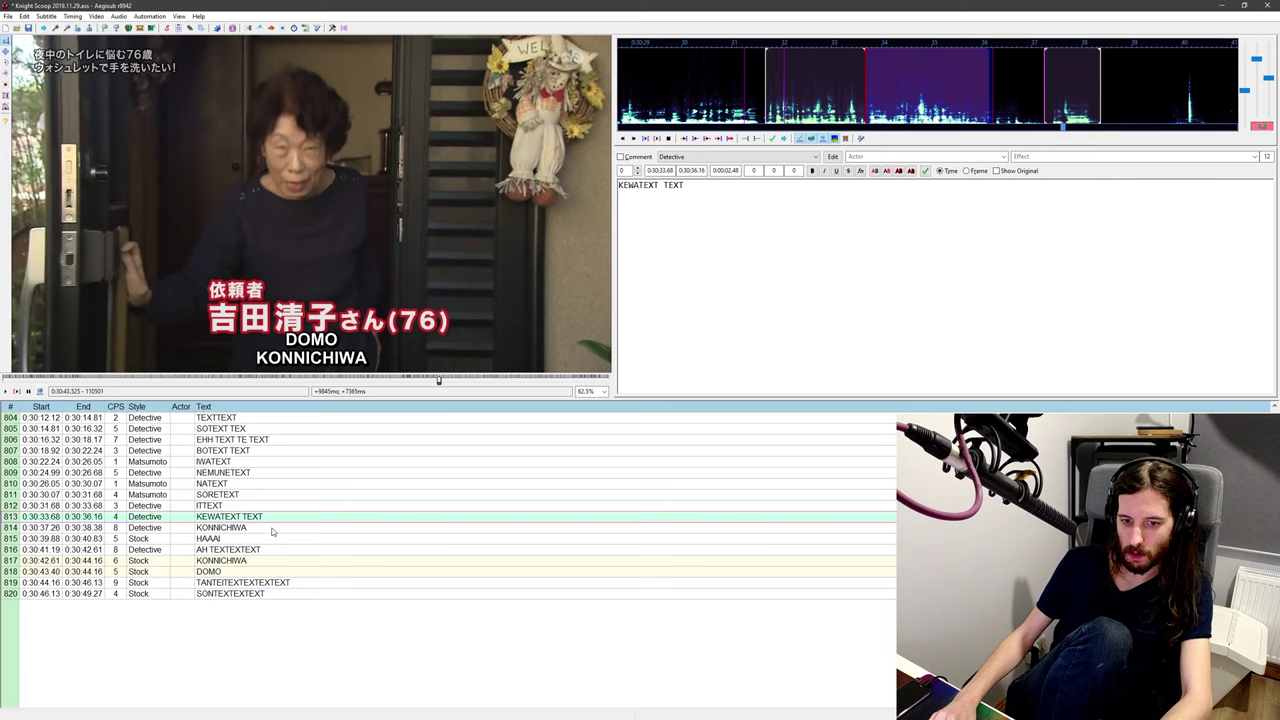
{"action": "left_click", "coordinate": [272, 528]}
{"action": "middle_click", "coordinate": [1005, 104]}
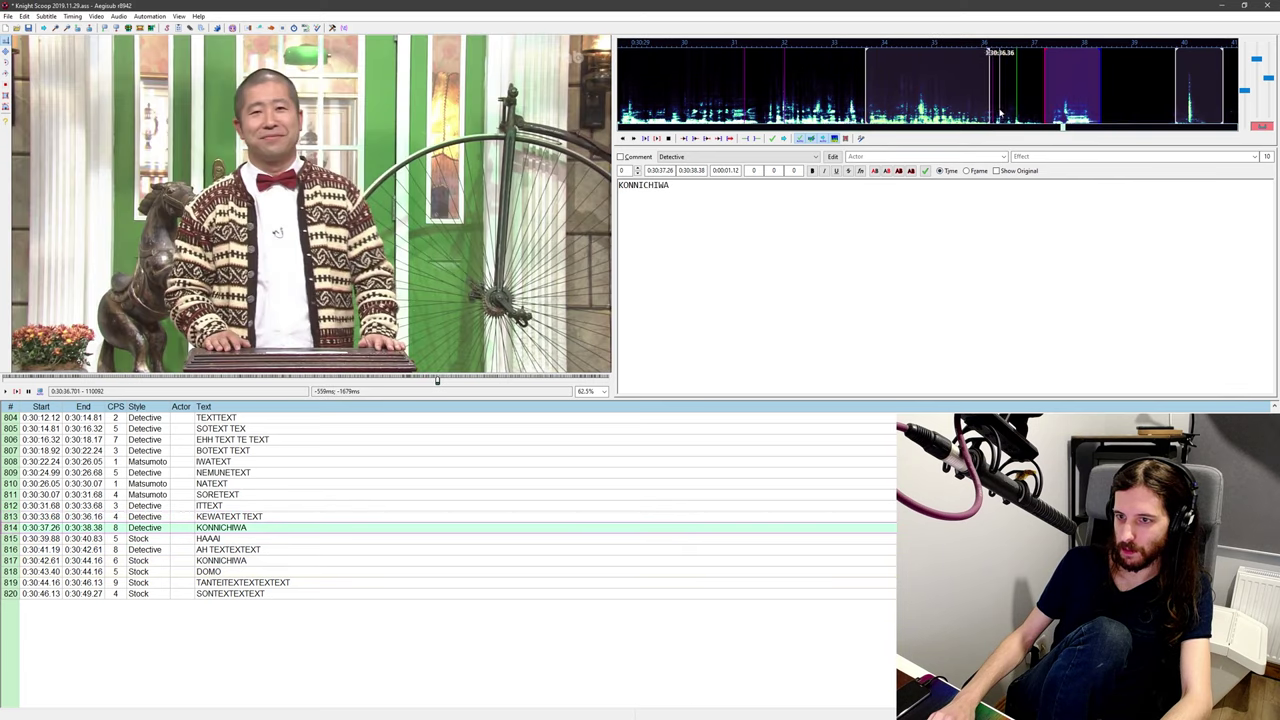
Step: Locate the interjection within TANTEITEXTEXTEXTEXT and insert a Stock-style line below it, starting at 0:30:44.56, with the text HAI
{"action": "scroll", "coordinate": [947, 113], "scroll_direction": "down", "scroll_amount": 3}
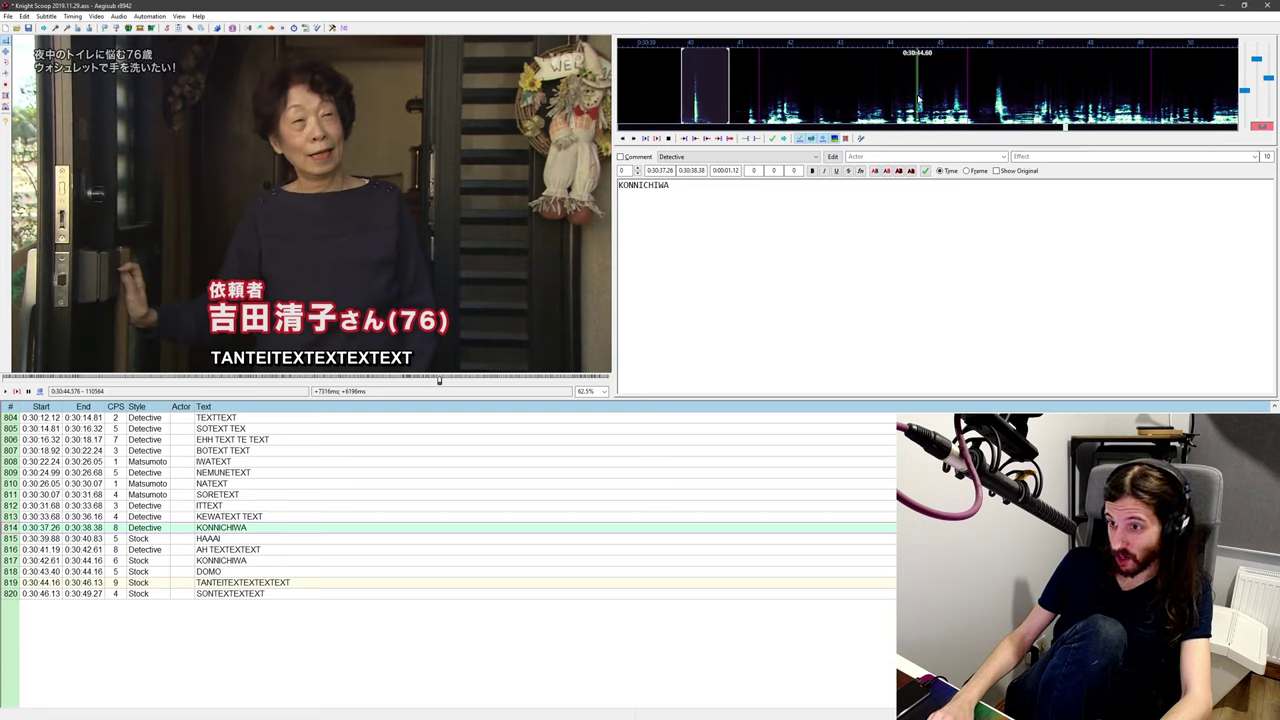
{"action": "middle_click", "coordinate": [917, 98]}
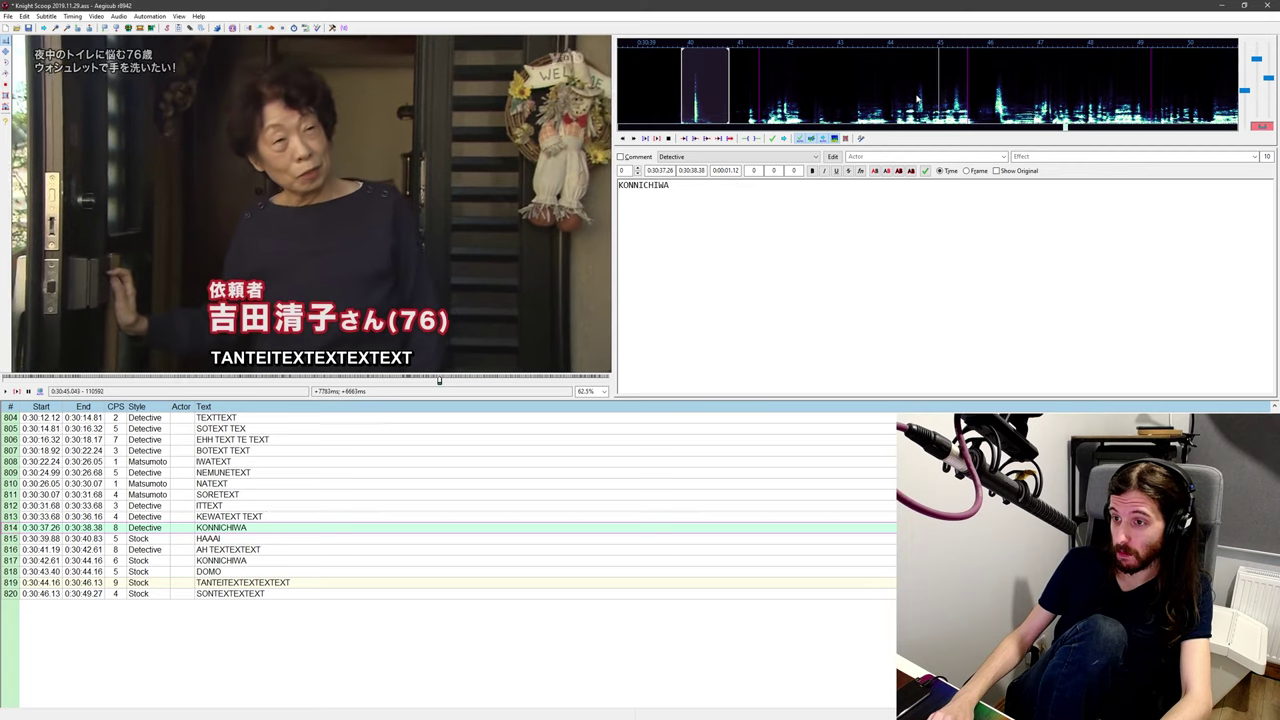
{"action": "middle_click", "coordinate": [918, 98]}
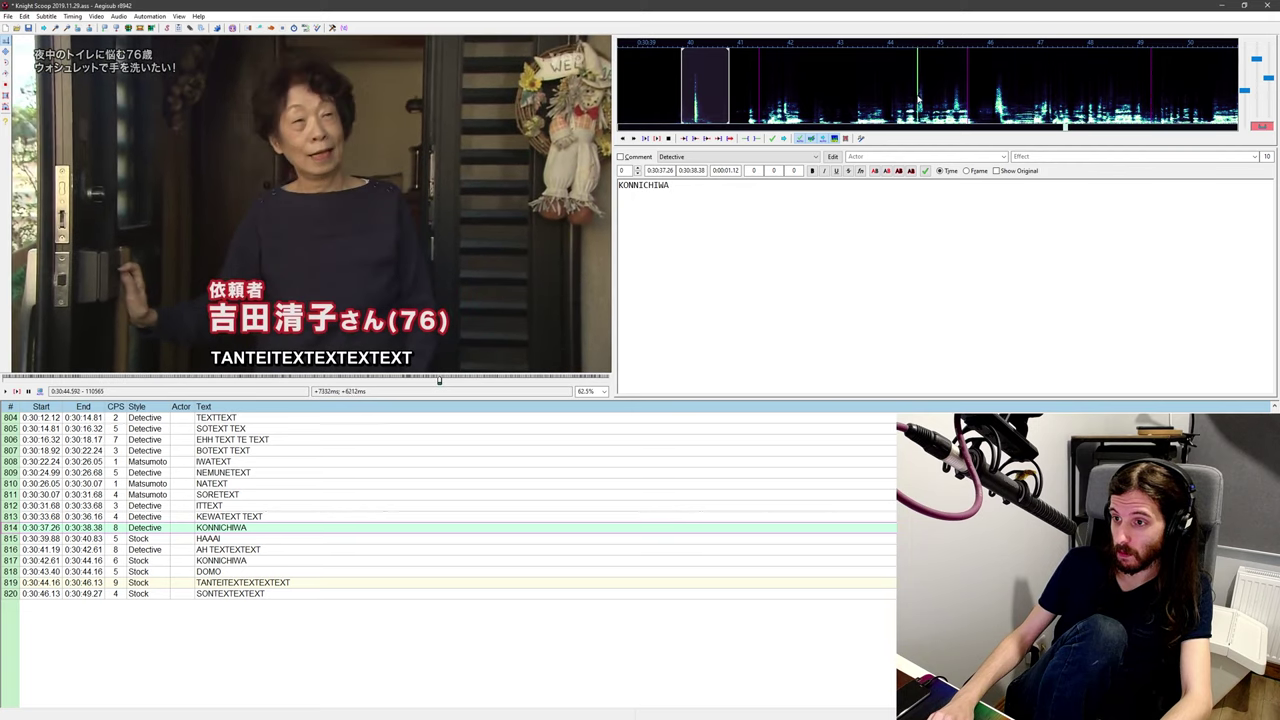
{"action": "middle_click", "coordinate": [918, 98]}
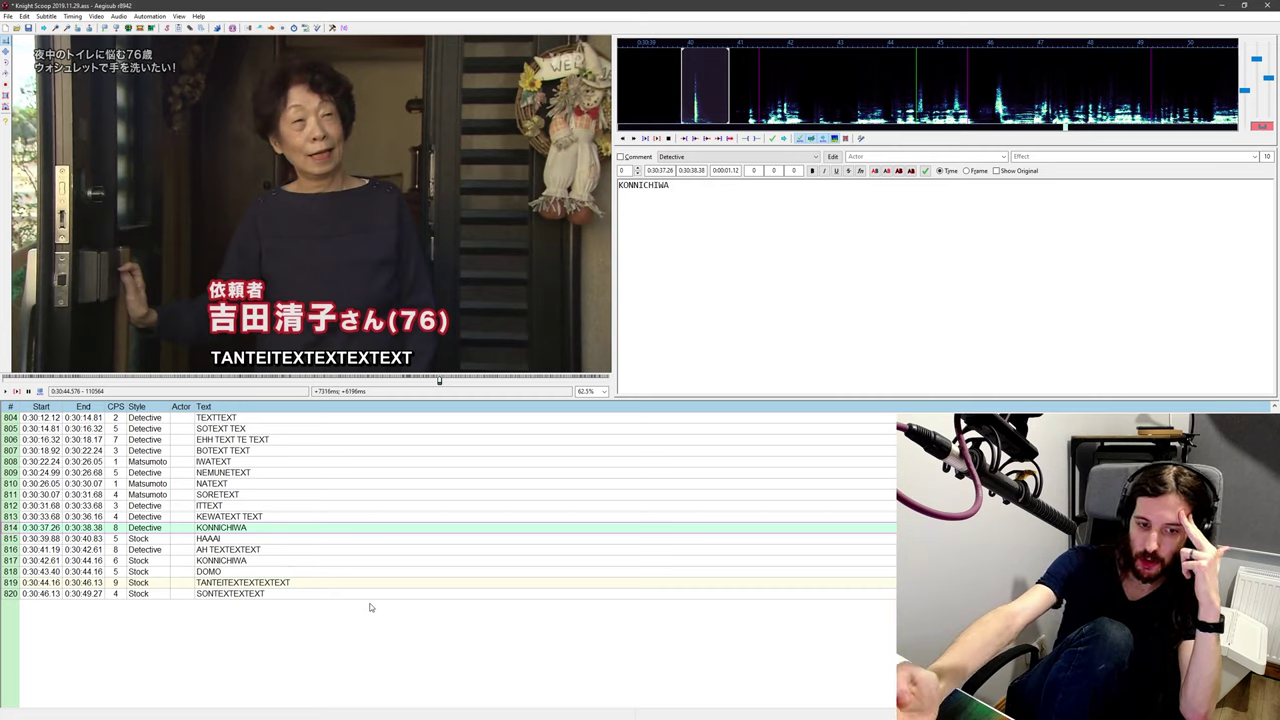
{"action": "key", "text": "Down"}
{"action": "key", "text": "Down"}
{"action": "key", "text": "Down"}
{"action": "key", "text": "Down"}
{"action": "key", "text": "Down"}
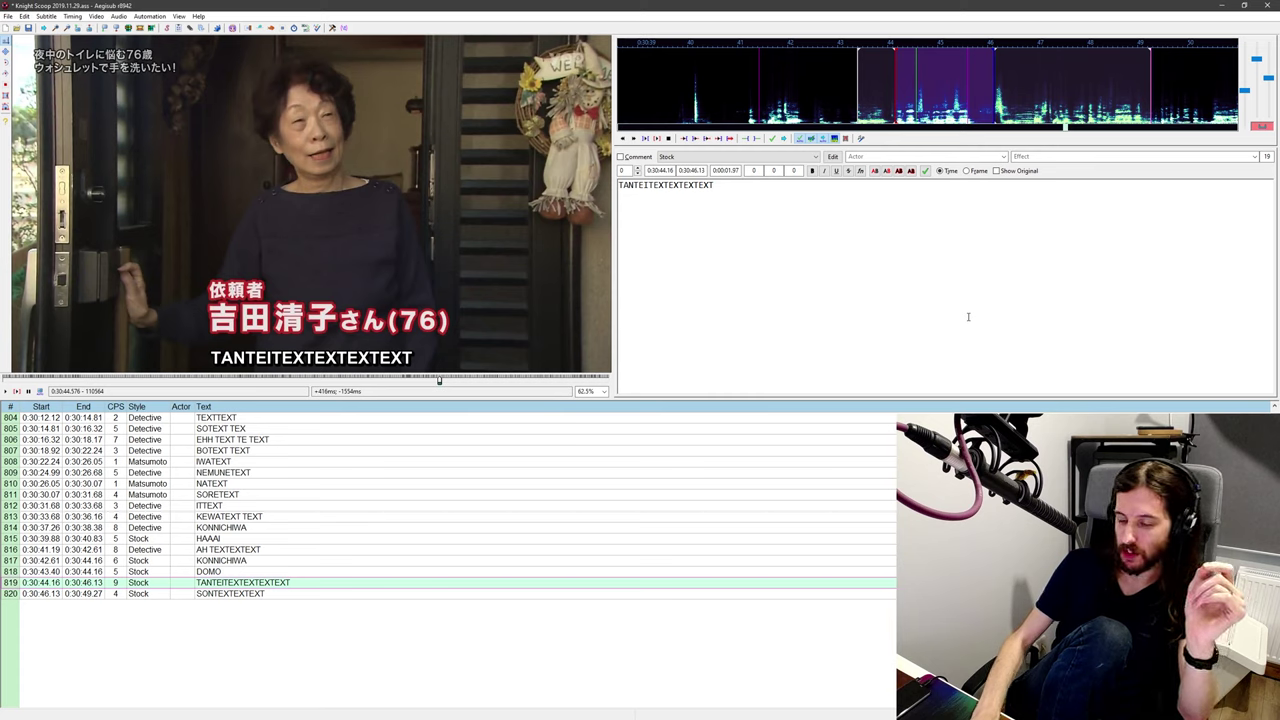
{"action": "key", "text": "Insert"}
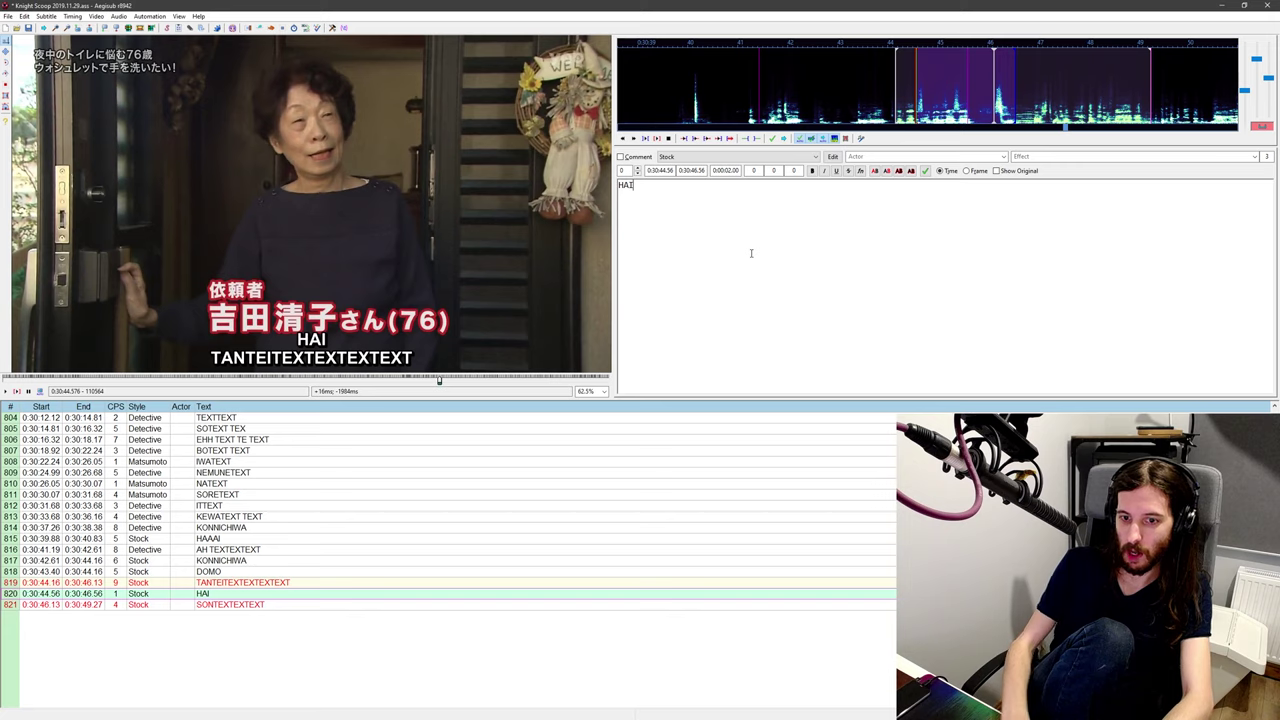
Step: Play the audio around the HAI line and set its end time to 0:30:45.51
{"action": "middle_click", "coordinate": [842, 101]}
{"action": "key", "text": "ctrl+p"}
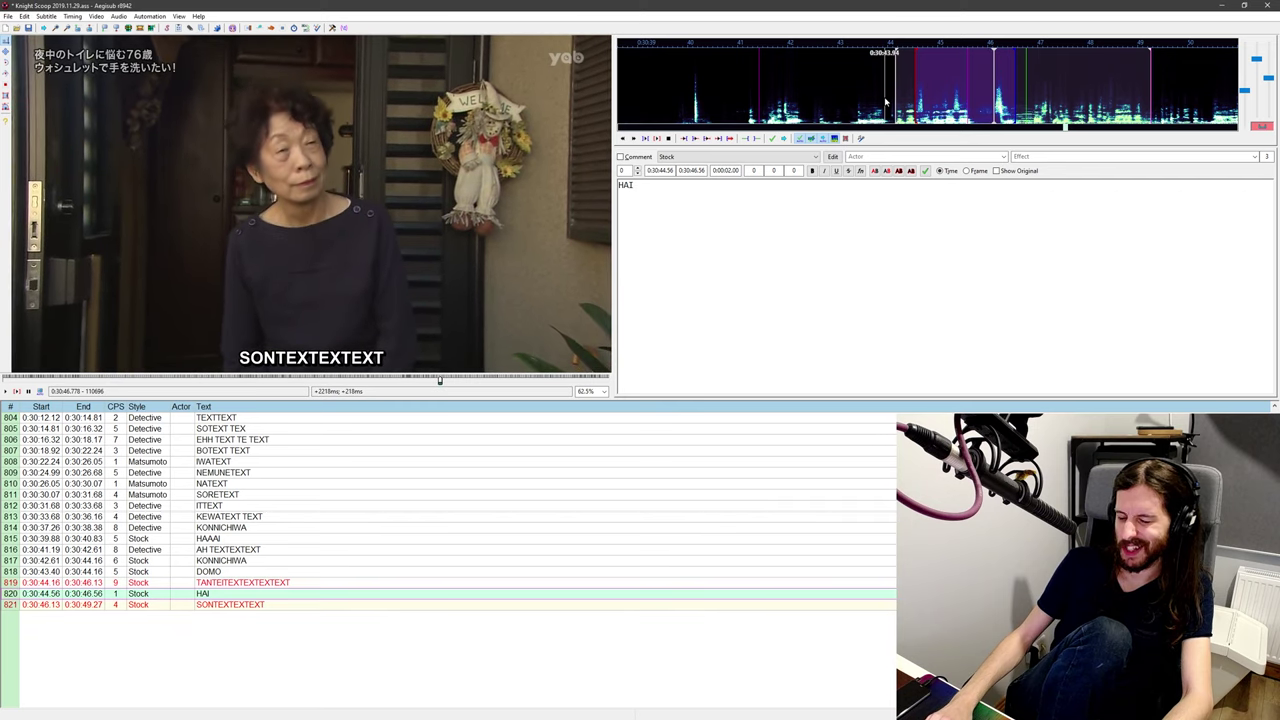
{"action": "right_click", "coordinate": [954, 103]}
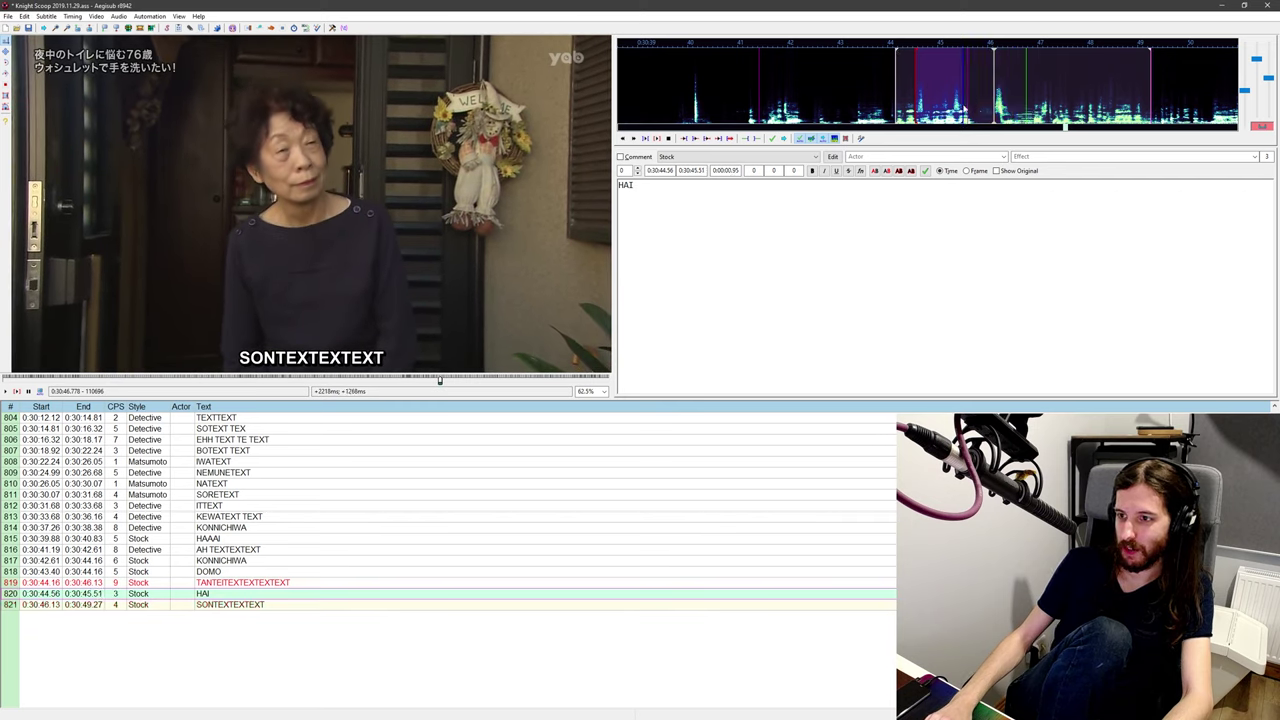
Step: Replay the audio around the HAI line repeatedly to check where the interjection ends
{"action": "middle_click", "coordinate": [832, 93]}
{"action": "key", "text": "ctrl+p"}
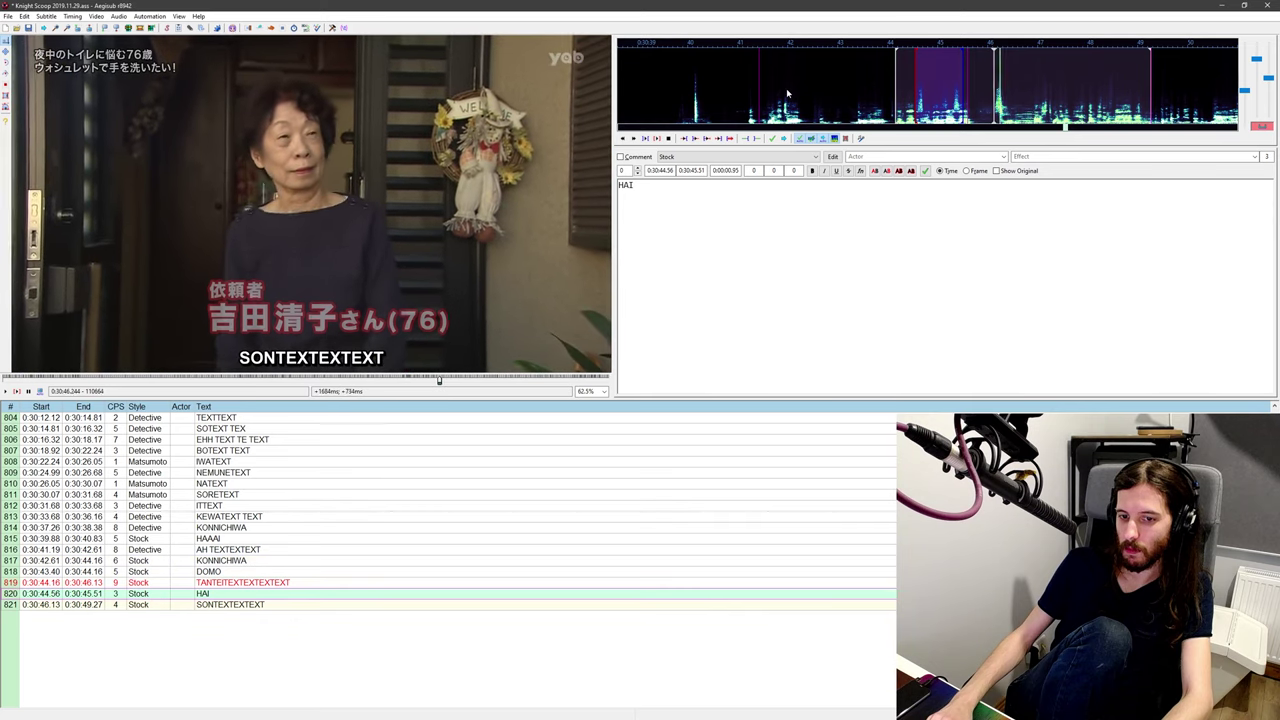
{"action": "middle_click", "coordinate": [942, 93]}
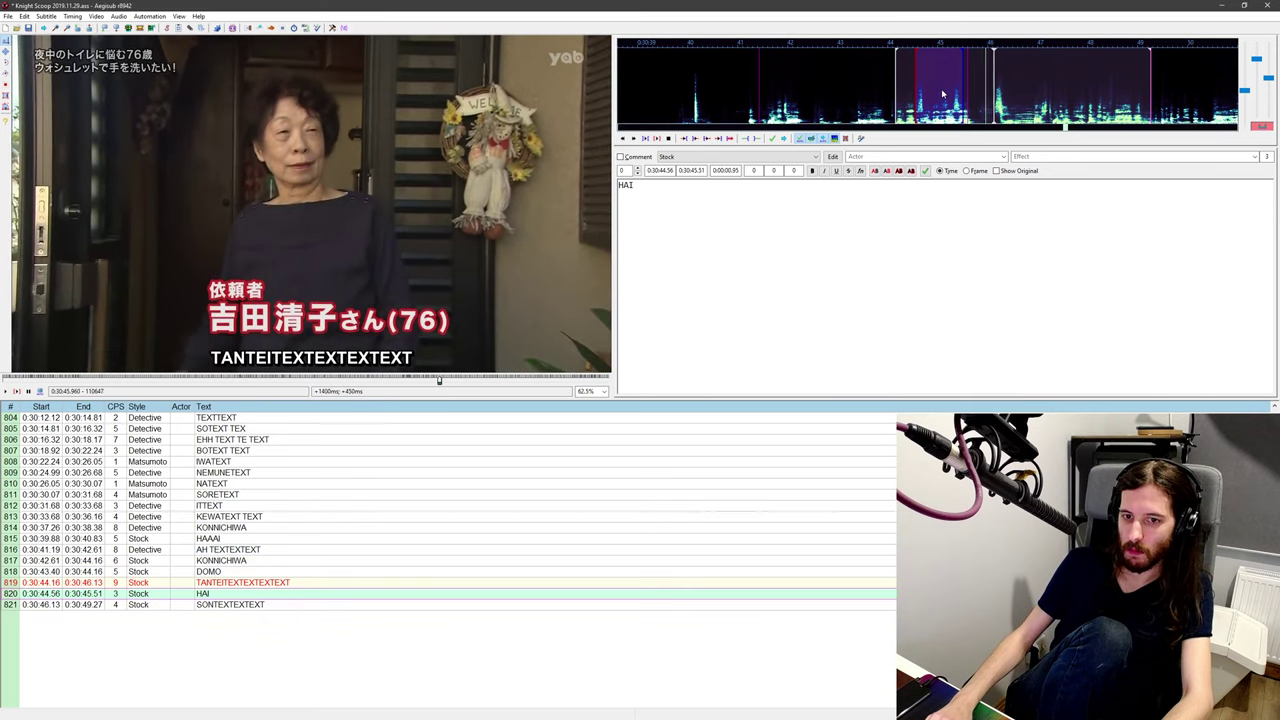
{"action": "middle_click", "coordinate": [943, 93]}
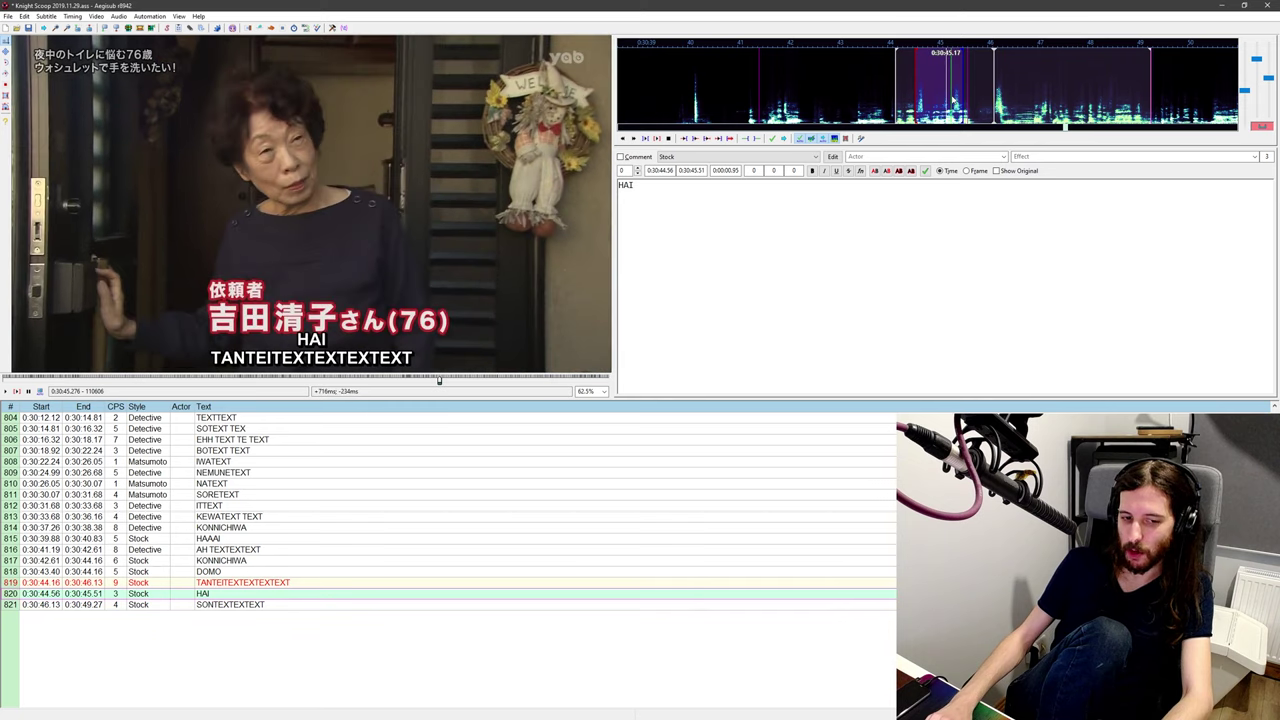
{"action": "middle_click", "coordinate": [953, 98]}
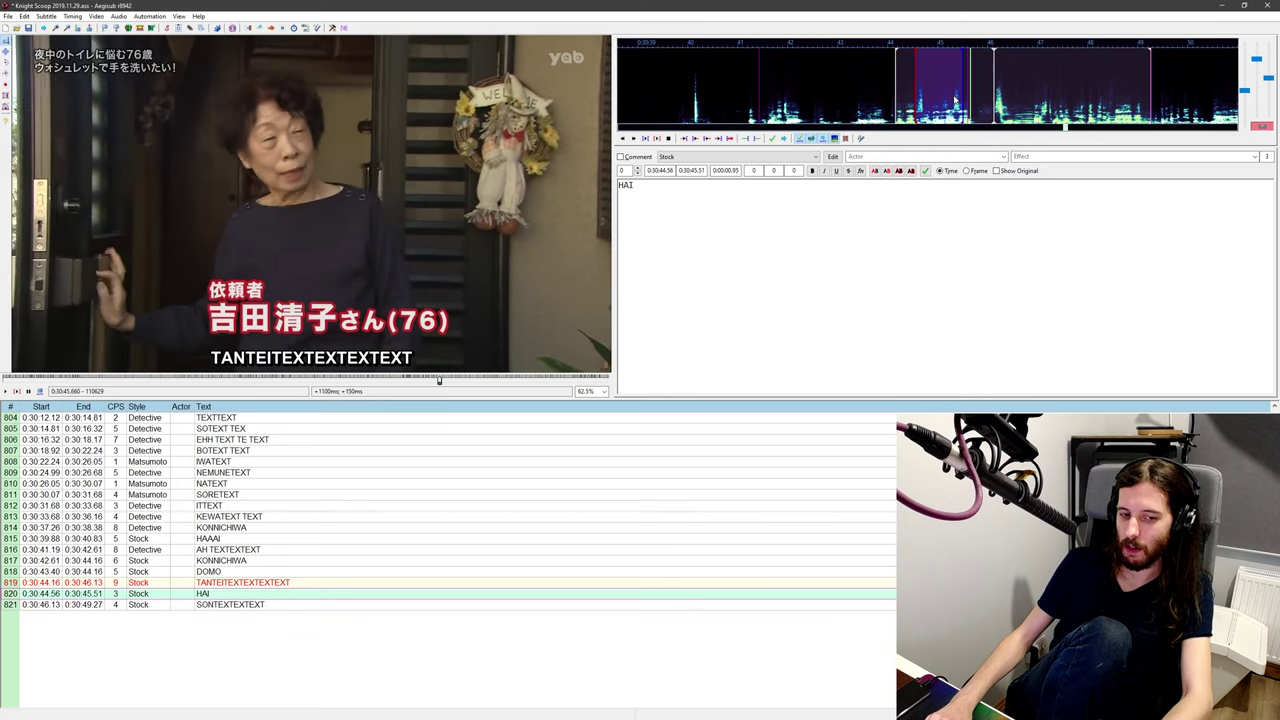
{"action": "middle_click", "coordinate": [952, 88]}
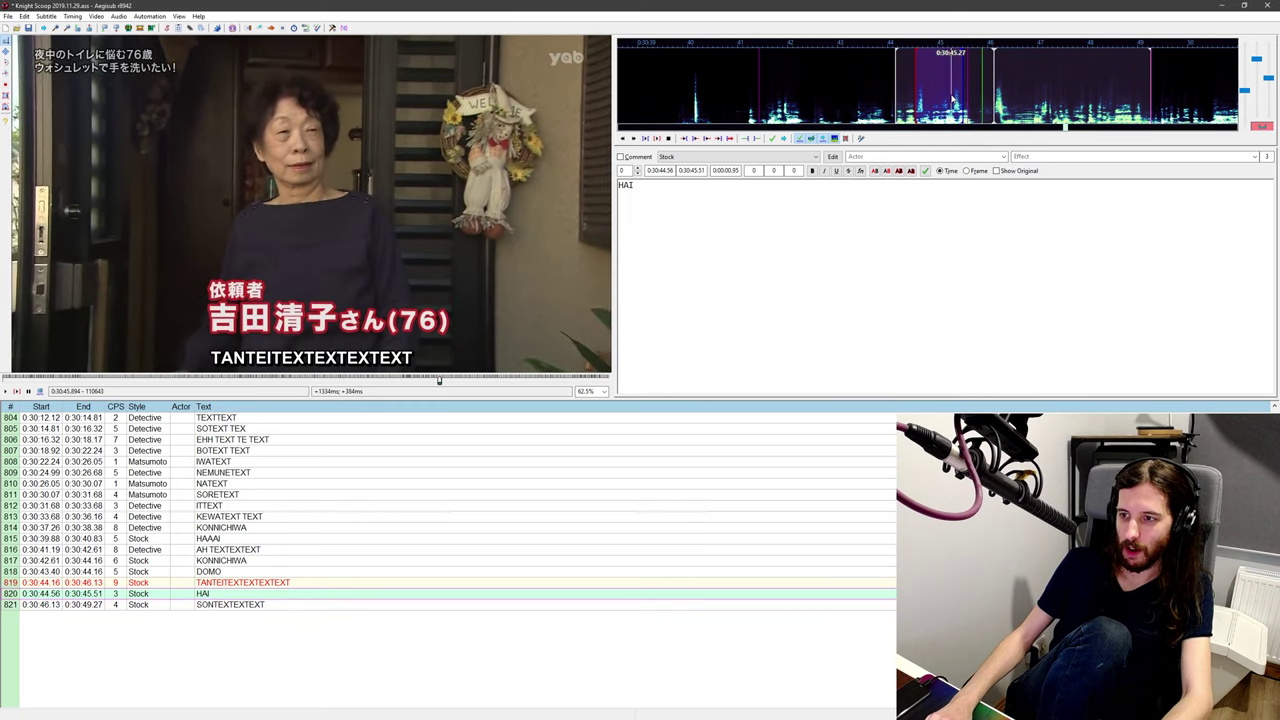
Step: Play the video around the HAI line and move frame by frame to find where the red on-screen name caption starts fading in
{"action": "middle_click", "coordinate": [950, 72]}
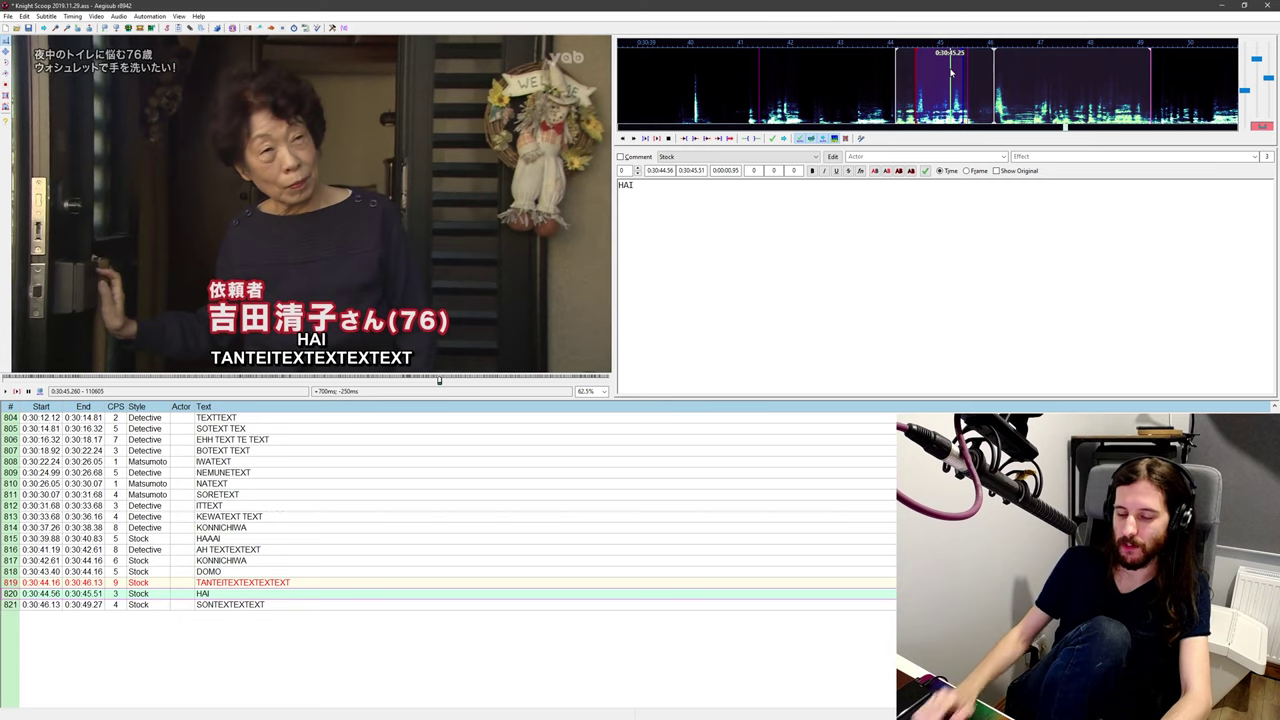
{"action": "middle_click", "coordinate": [841, 118]}
{"action": "key", "text": "ctrl+p"}
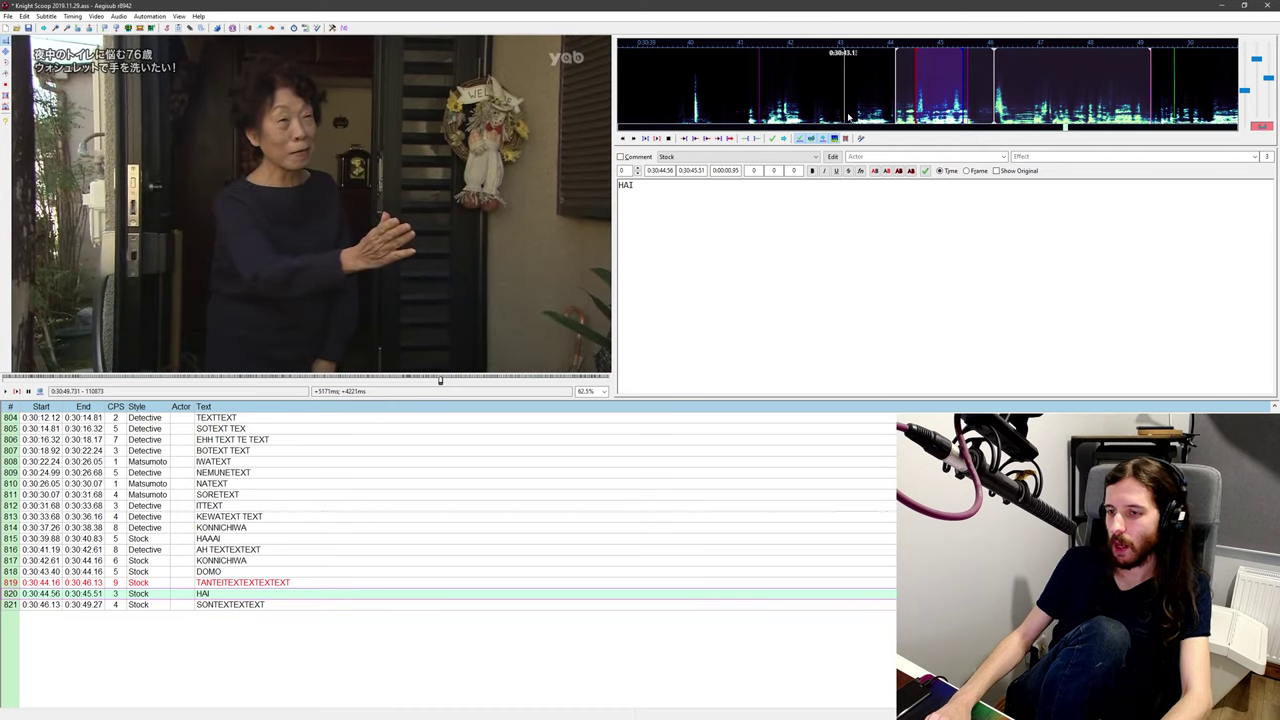
{"action": "middle_click", "coordinate": [876, 117]}
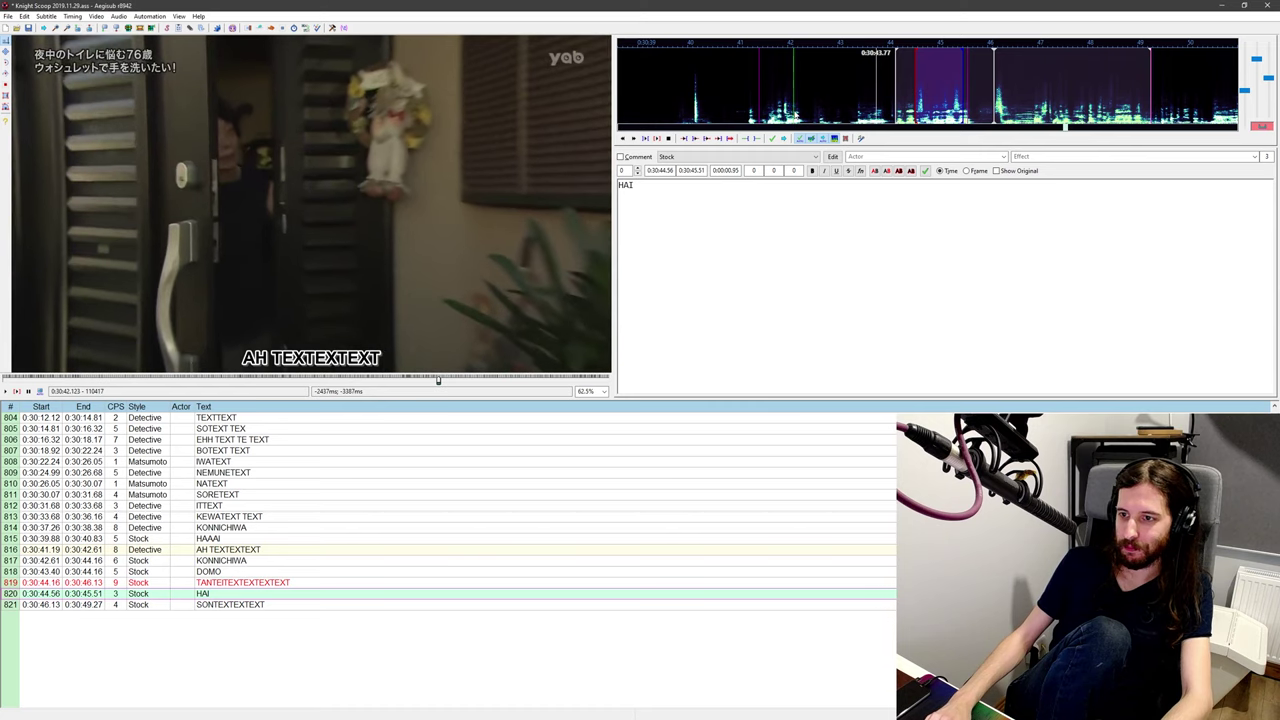
{"action": "middle_click", "coordinate": [803, 108]}
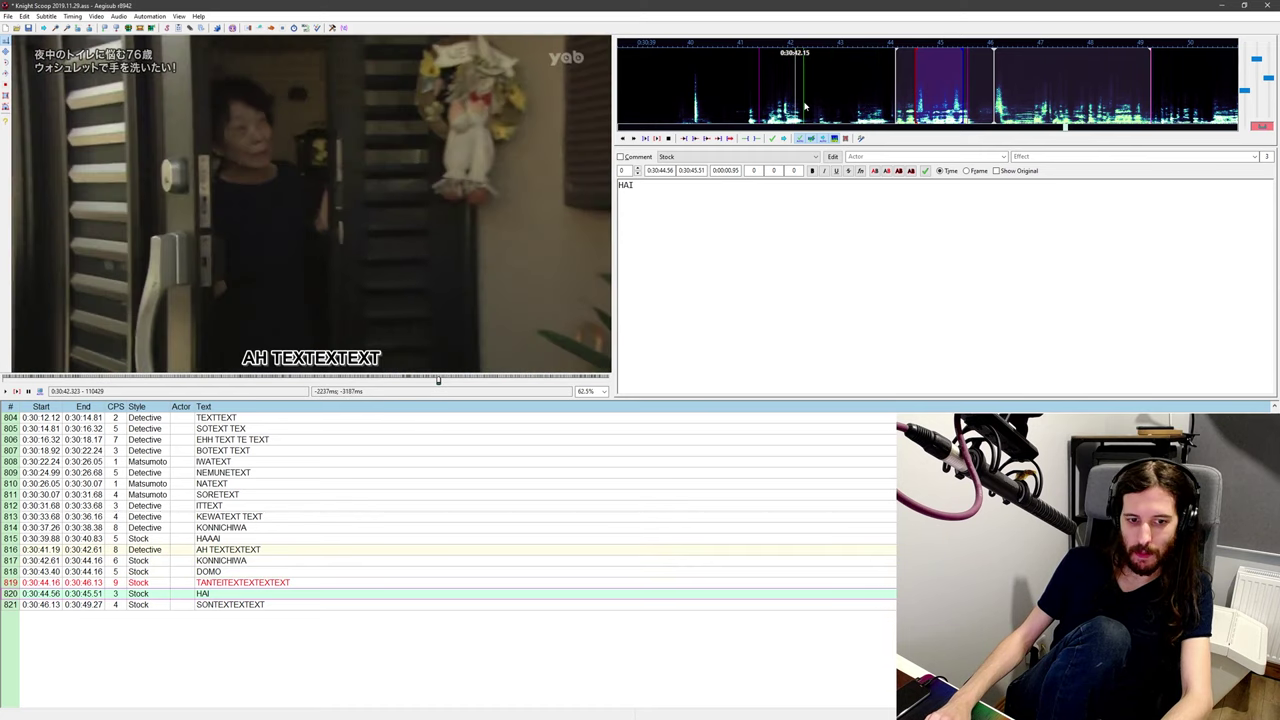
{"action": "middle_click", "coordinate": [811, 107]}
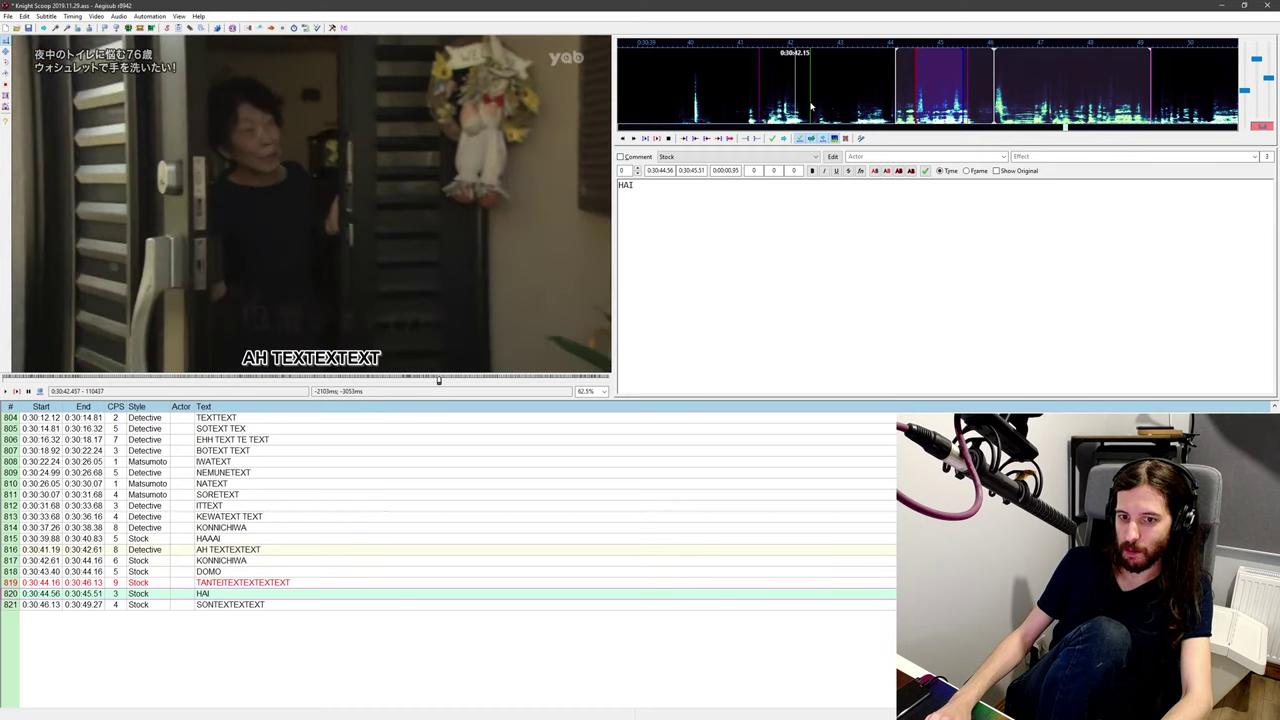
{"action": "middle_click", "coordinate": [811, 107]}
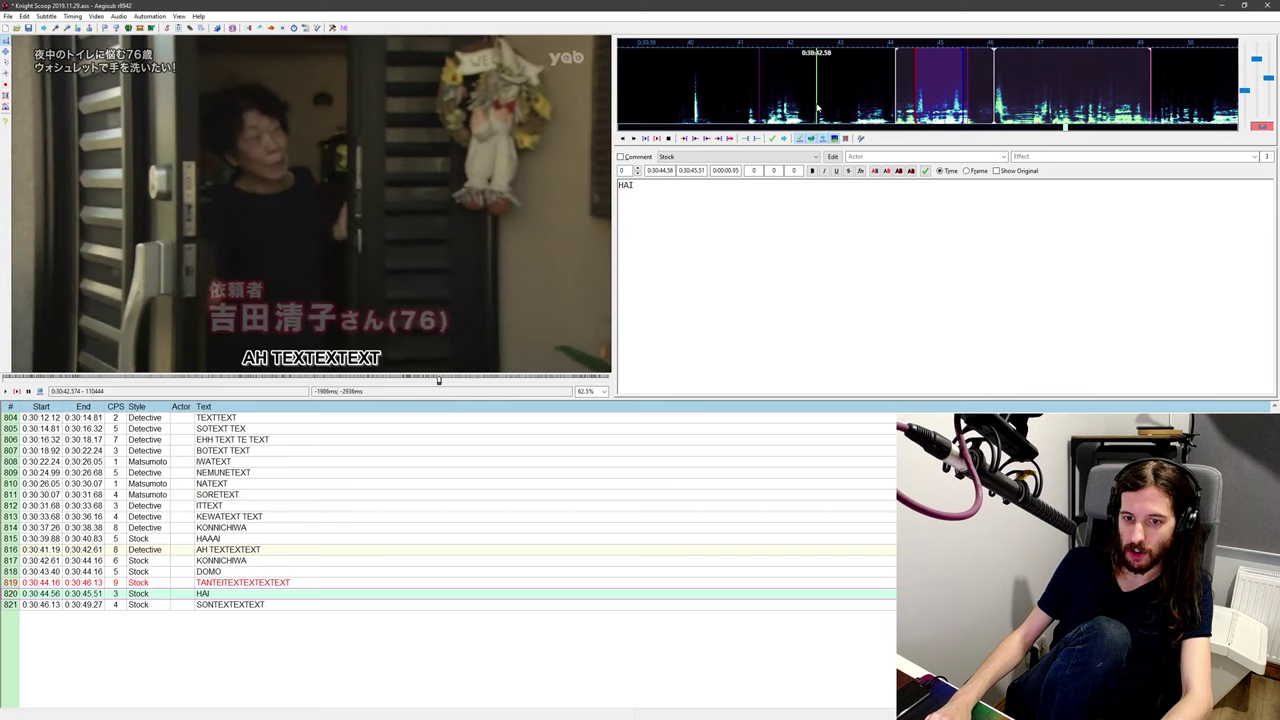
{"action": "middle_click", "coordinate": [894, 92]}
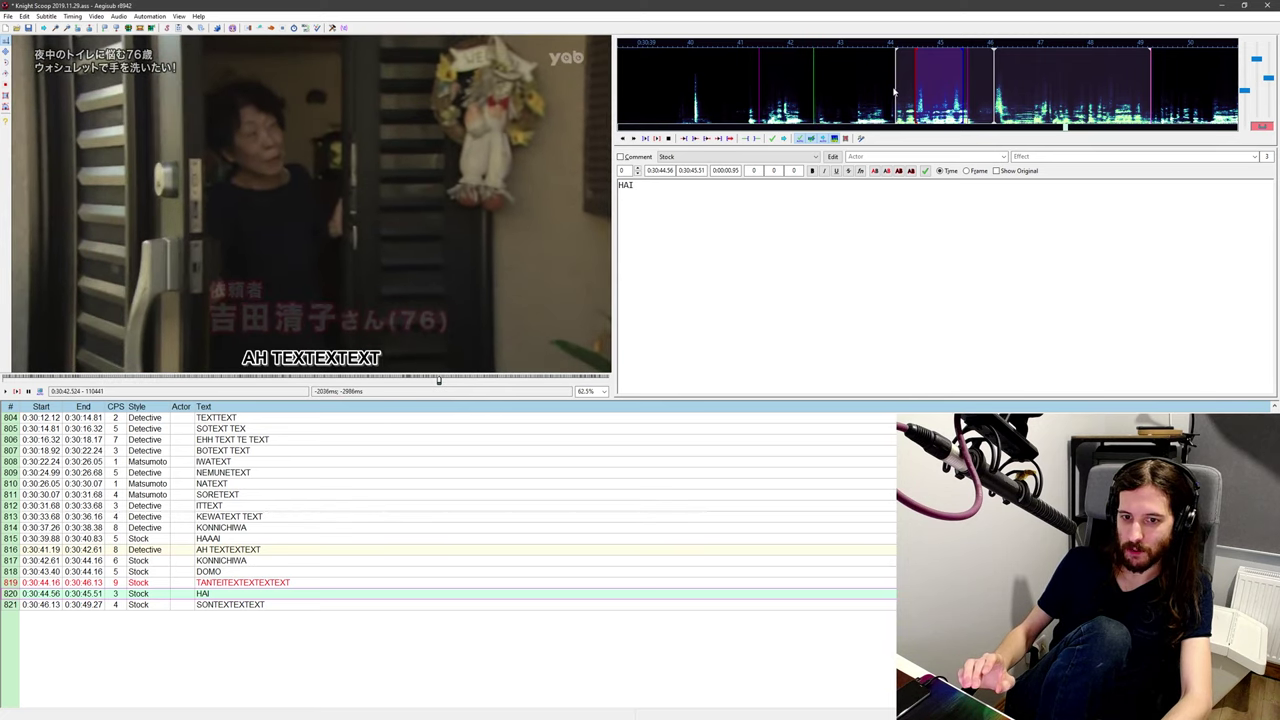
{"action": "key", "text": "Left"}
{"action": "key", "text": "Left"}
{"action": "key", "text": "Left"}
{"action": "key", "text": "Left"}
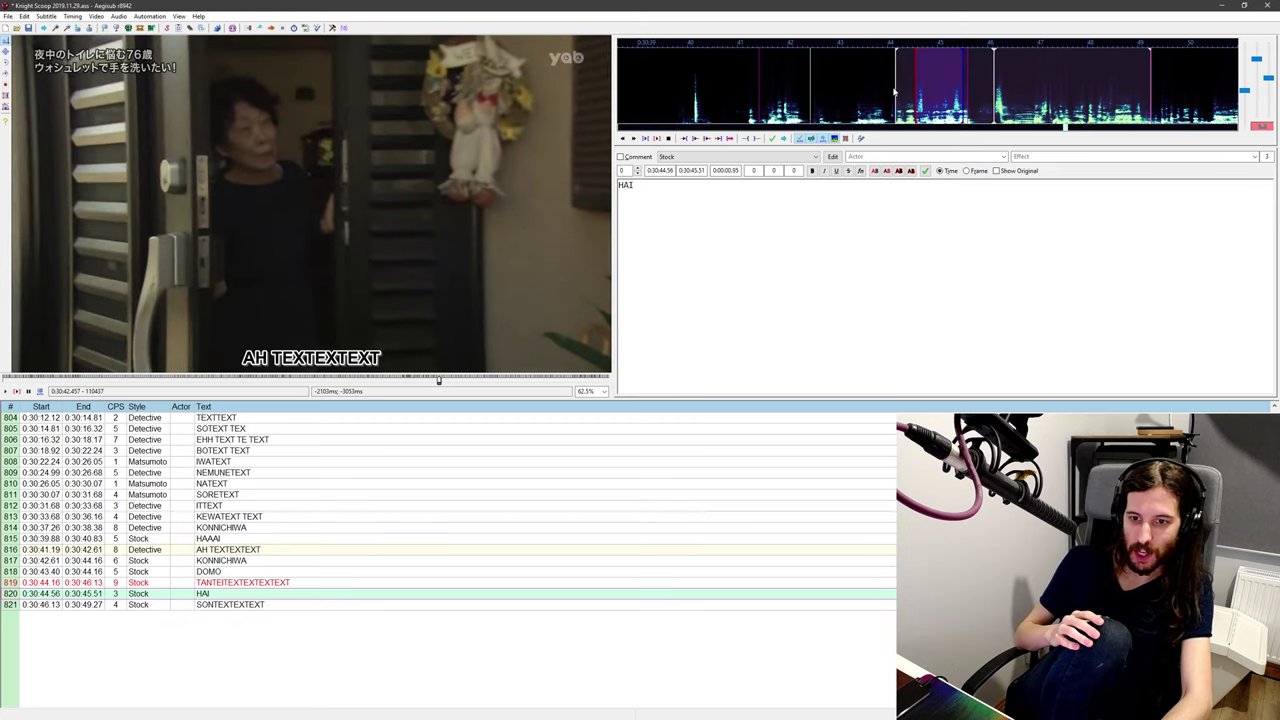
{"action": "key", "text": "Right"}
{"action": "key", "text": "Right"}
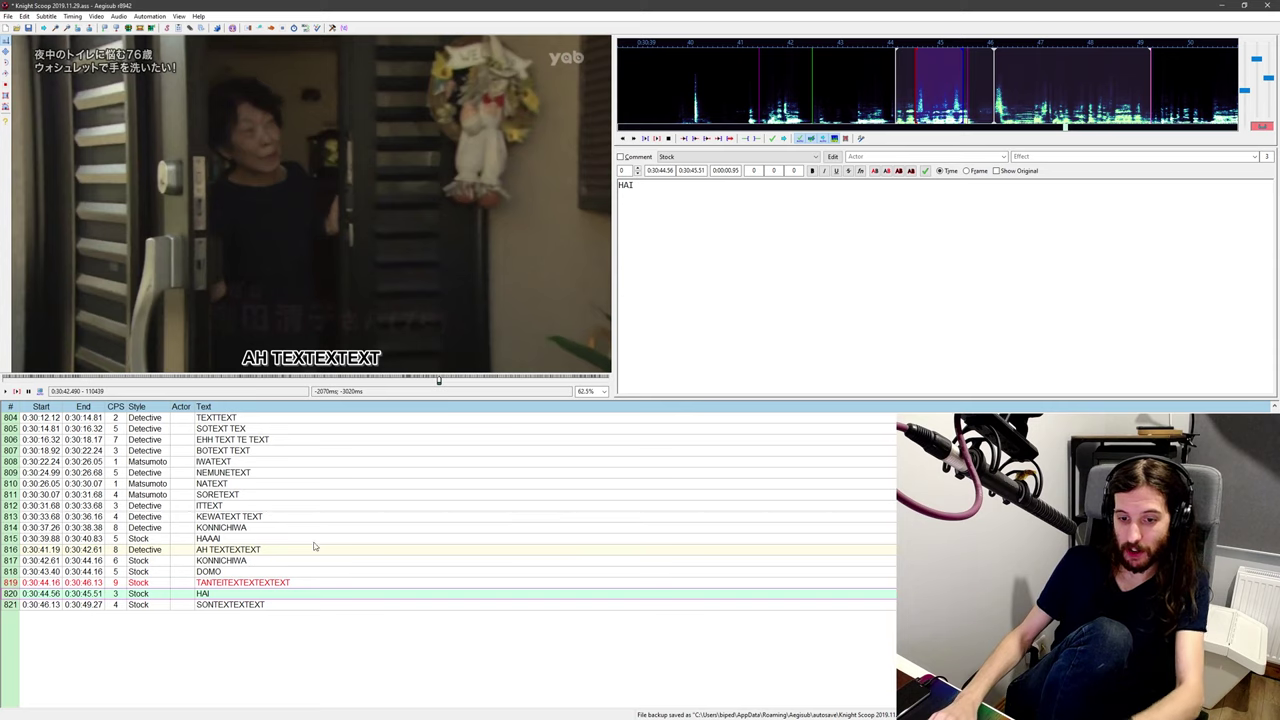
Step: Insert a new subtitle line at the current video time, 0:30:42.48, directly below the AH TEXTEXTEXT line
{"action": "left_click", "coordinate": [271, 551]}
{"action": "key", "text": "Down"}
{"action": "key", "text": "Down"}
{"action": "key", "text": "Down"}
{"action": "key", "text": "Down"}
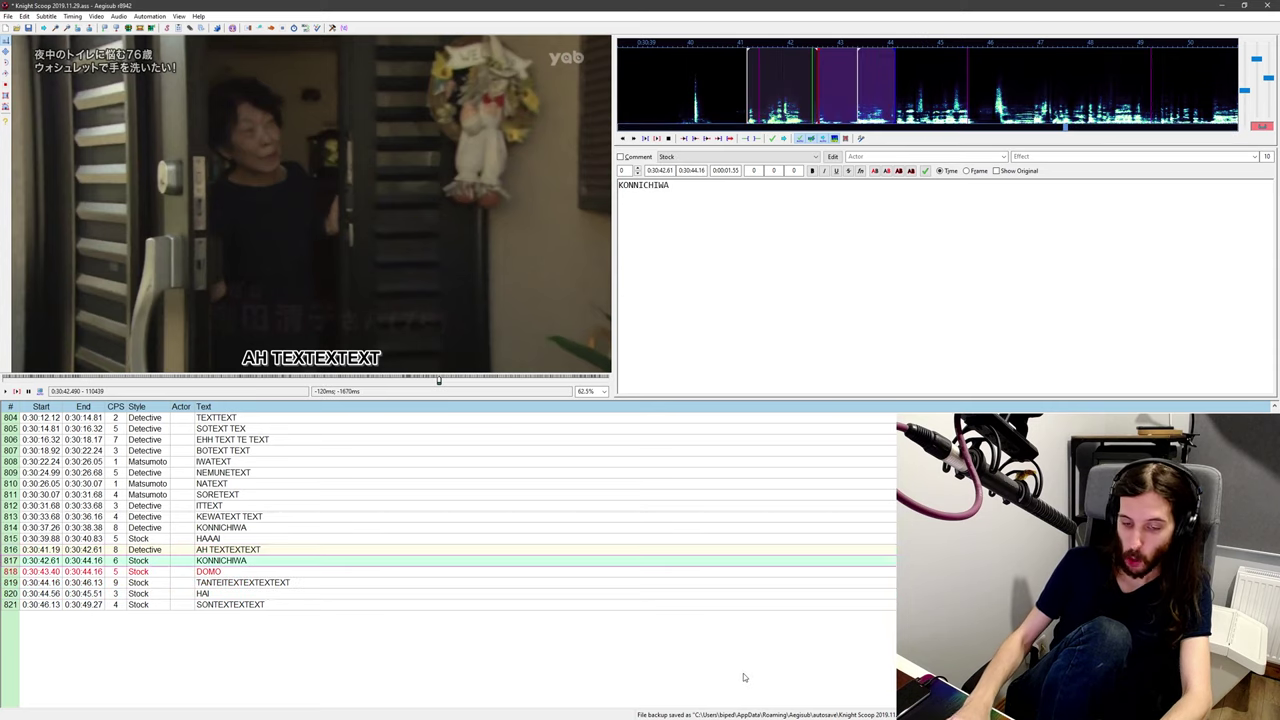
{"action": "key", "text": "Up"}
{"action": "key", "text": "Up"}
{"action": "key", "text": "Up"}
{"action": "key", "text": "Up"}
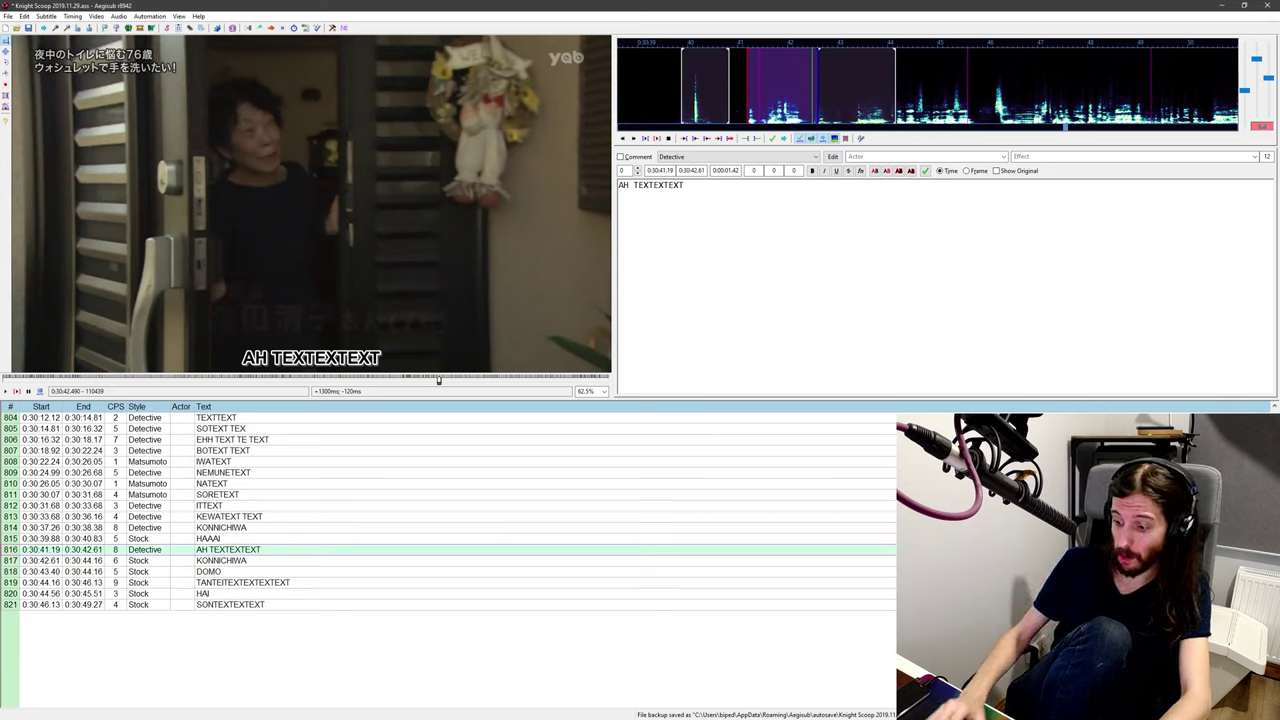
{"action": "key", "text": "ctrl+Insert"}
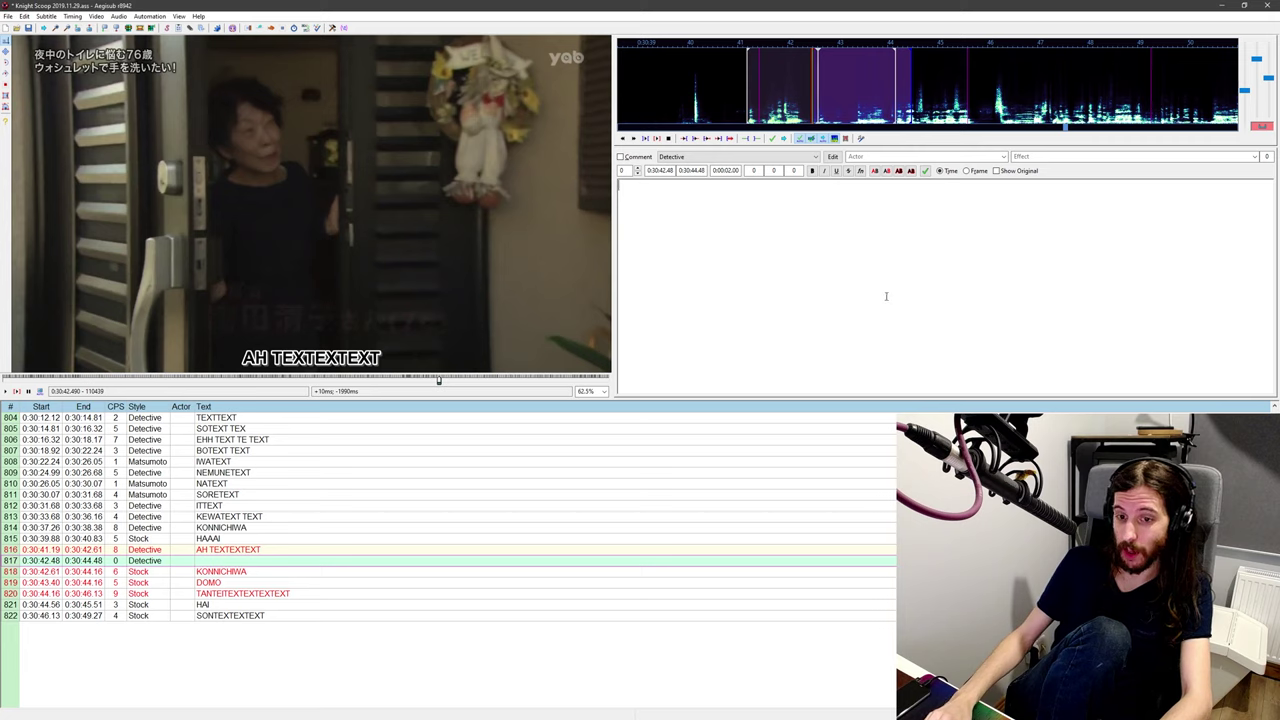
Step: Give the new line the Stock style and the text RED TEXT
{"action": "left_click", "coordinate": [743, 158]}
{"action": "left_click", "coordinate": [746, 220]}
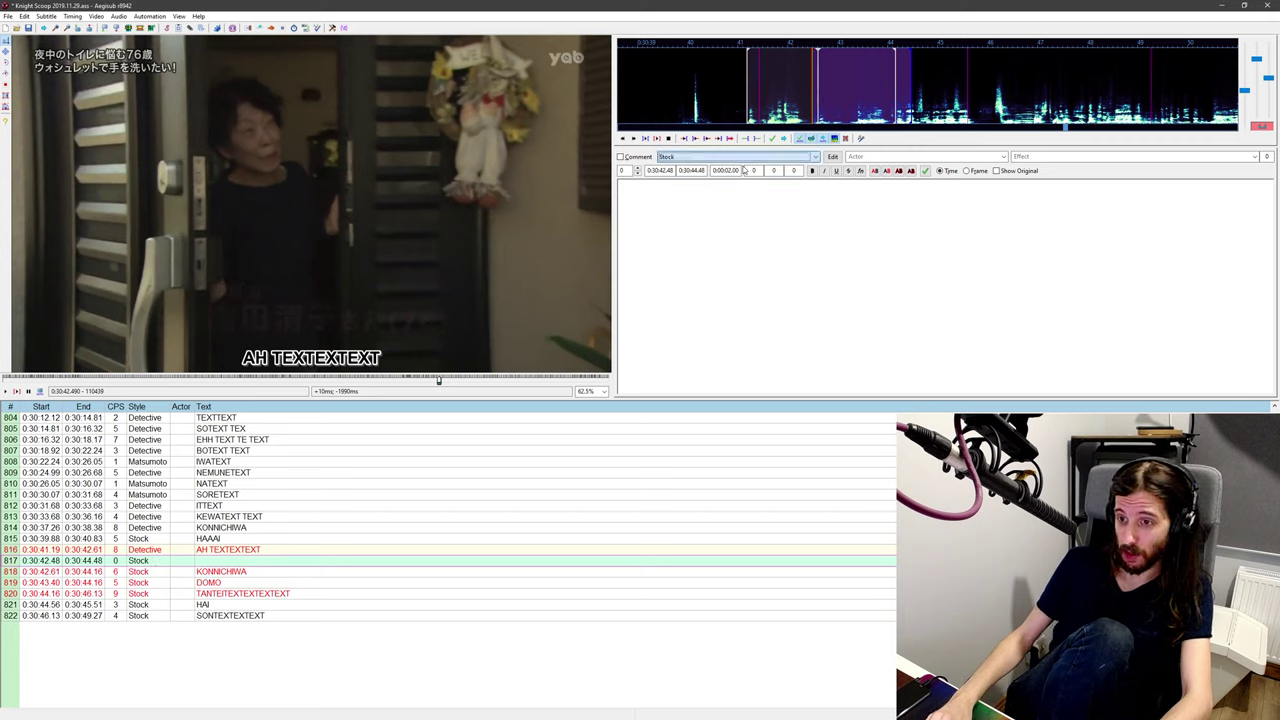
{"action": "left_click", "coordinate": [817, 255]}
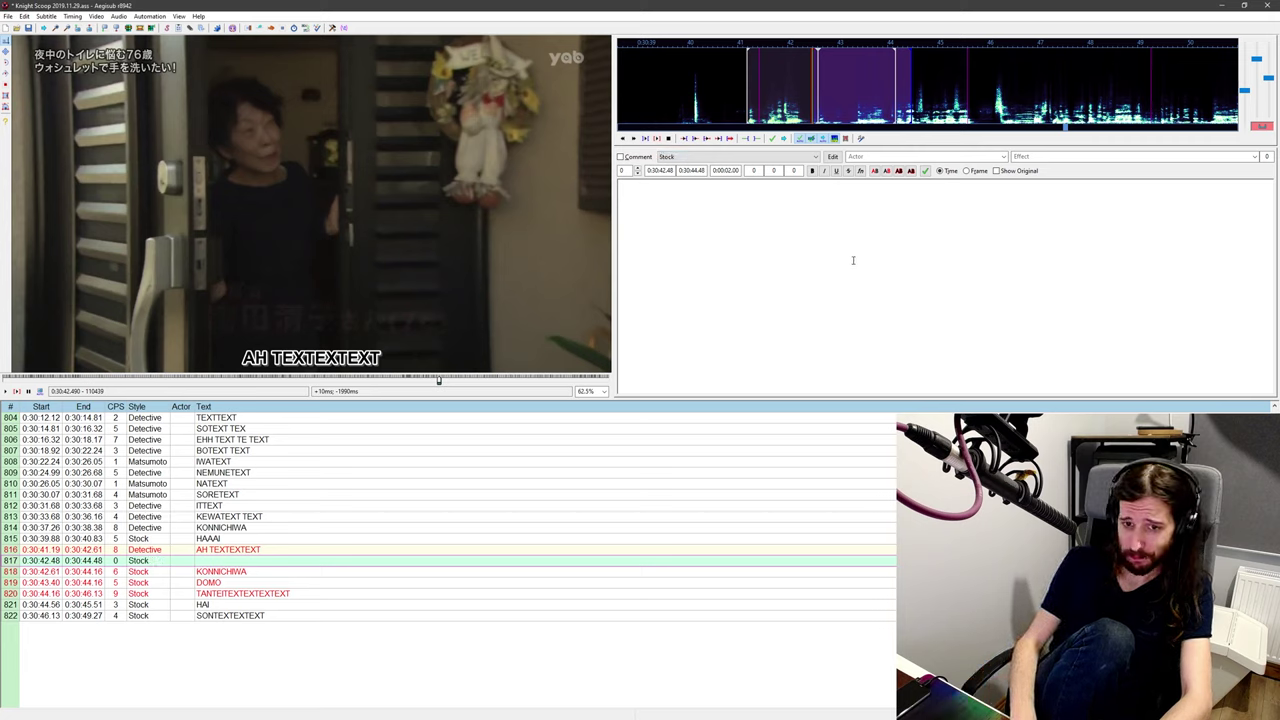
{"action": "left_click", "coordinate": [853, 260]}
{"action": "type", "text": "RED TEXT"}
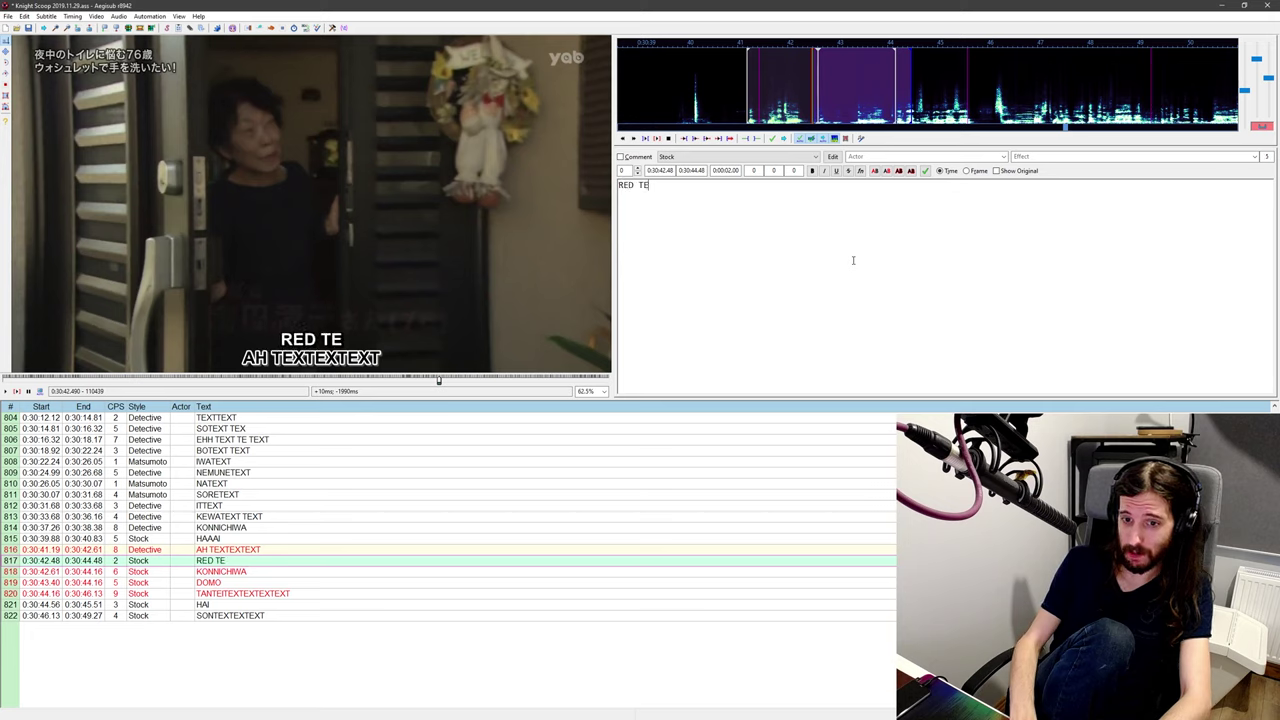
Step: Try to reposition the KONNICHIWA subtitle higher on the video with the Drag subtitles tool, undoing each move
{"action": "key", "text": "alt+Right"}
{"action": "key", "text": "alt+Right"}
{"action": "key", "text": "alt+Right"}
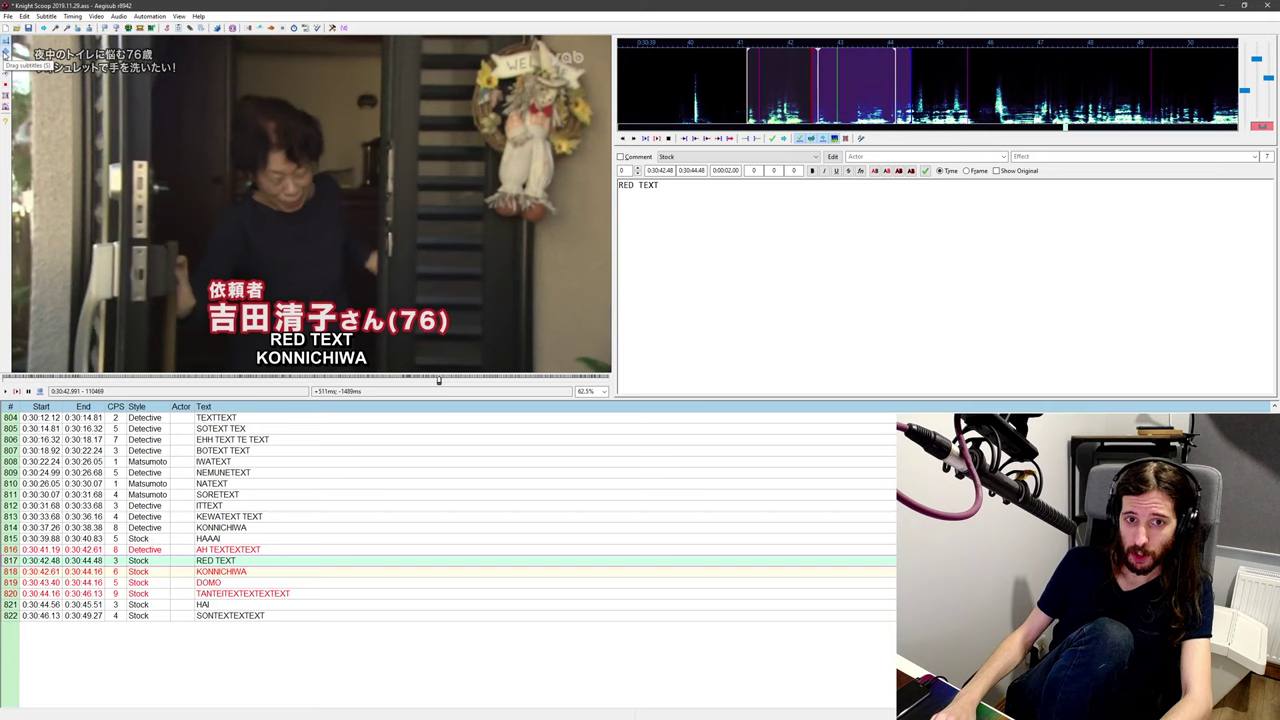
{"action": "left_click_drag", "start_coordinate": [310, 368], "coordinate": [315, 325]}
{"action": "key", "text": "ctrl+z"}
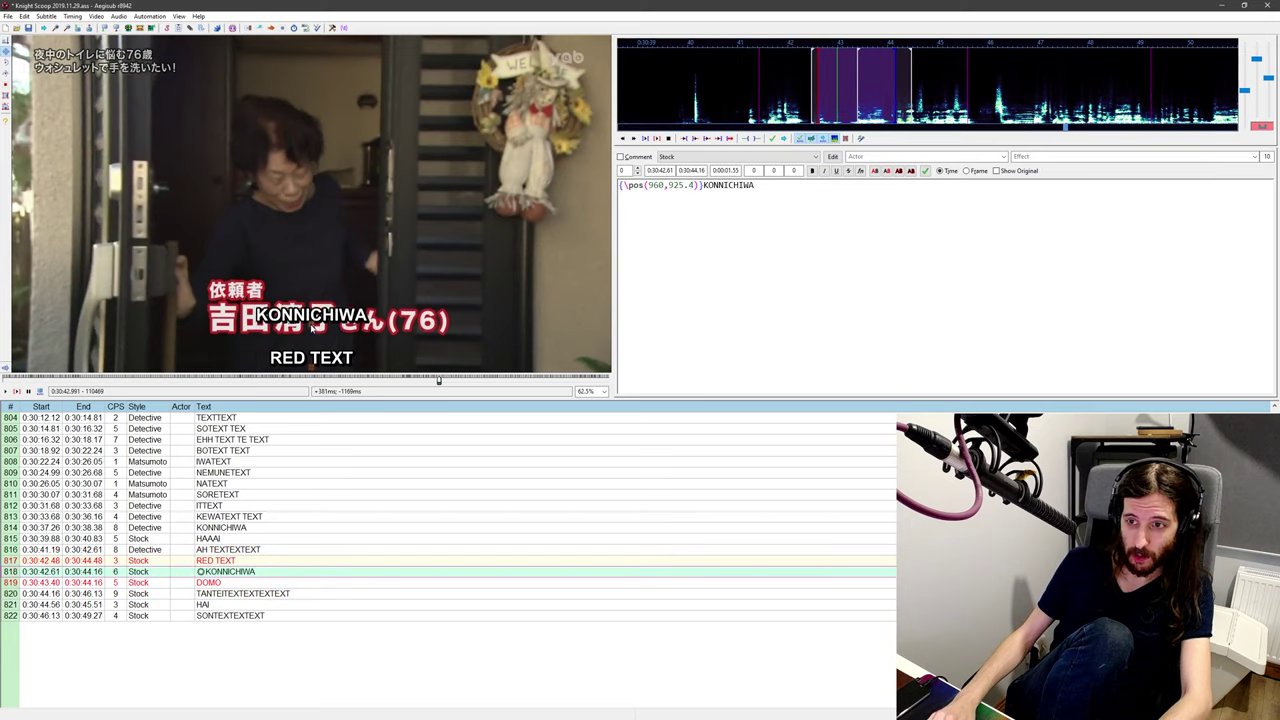
{"action": "key", "text": "ctrl+z"}
{"action": "middle_click", "coordinate": [835, 112]}
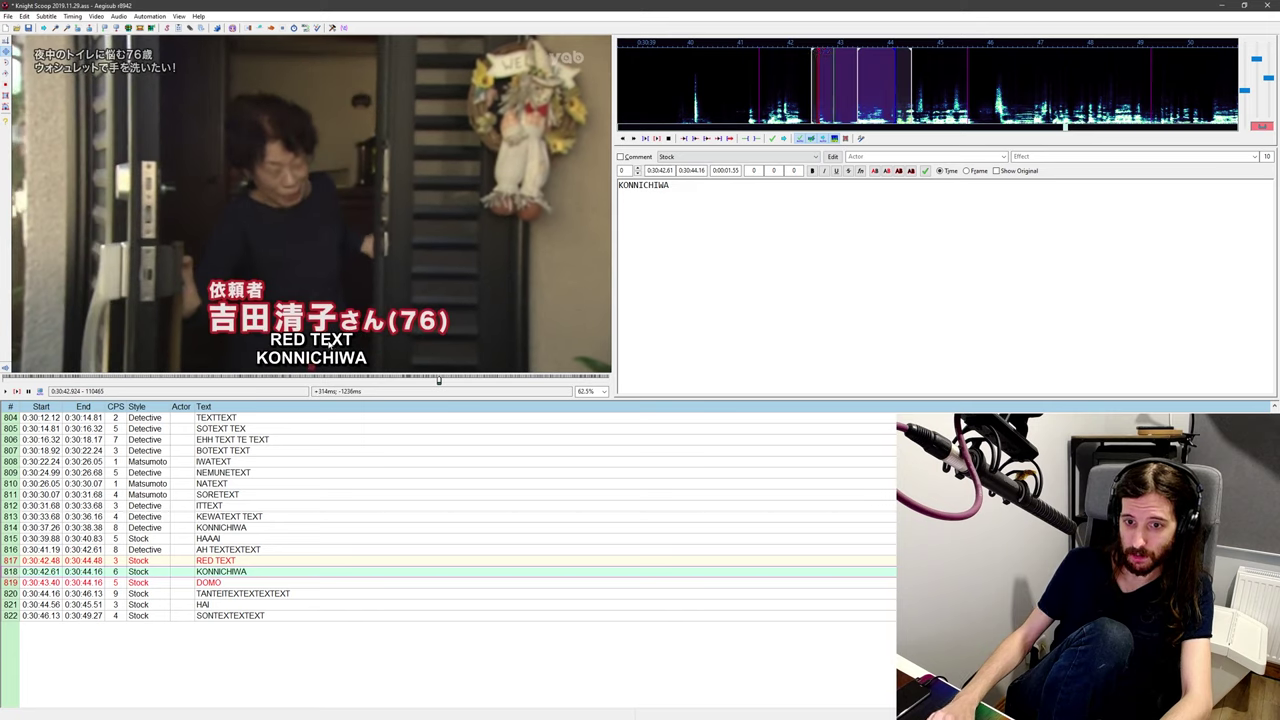
{"action": "left_click_drag", "start_coordinate": [312, 369], "coordinate": [317, 318]}
{"action": "key", "text": "ctrl+z"}
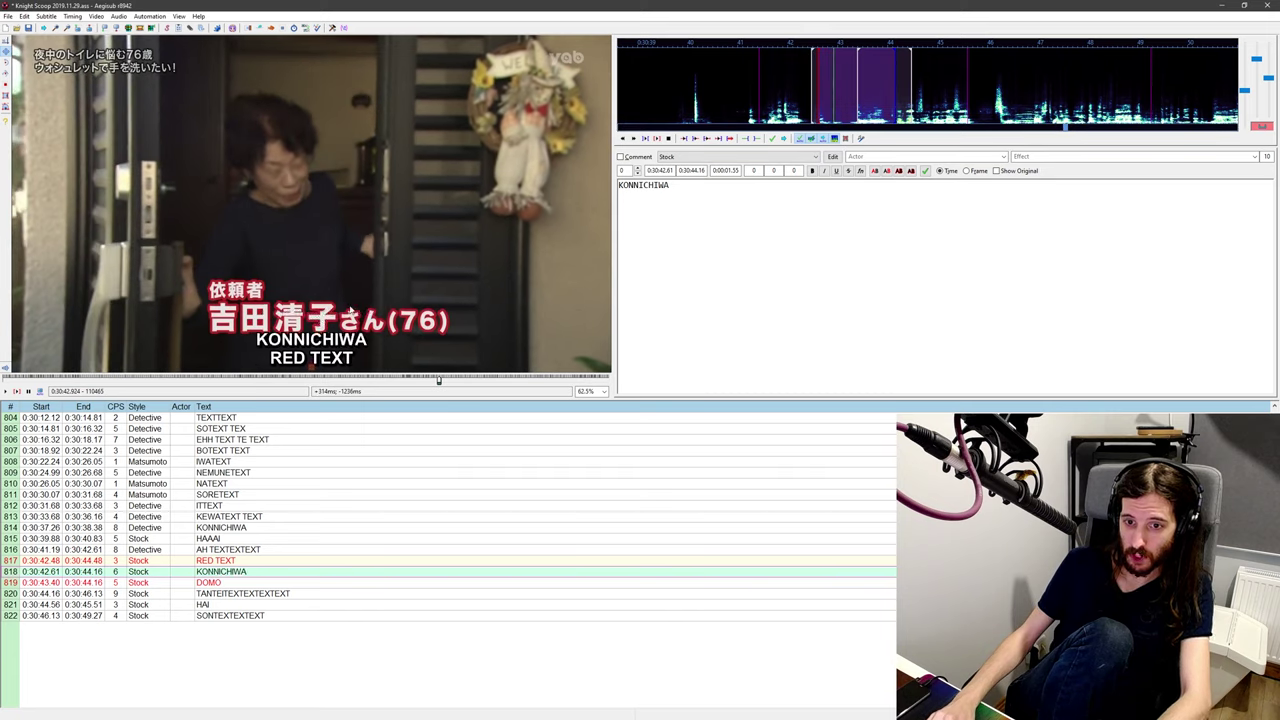
{"action": "middle_click", "coordinate": [830, 106]}
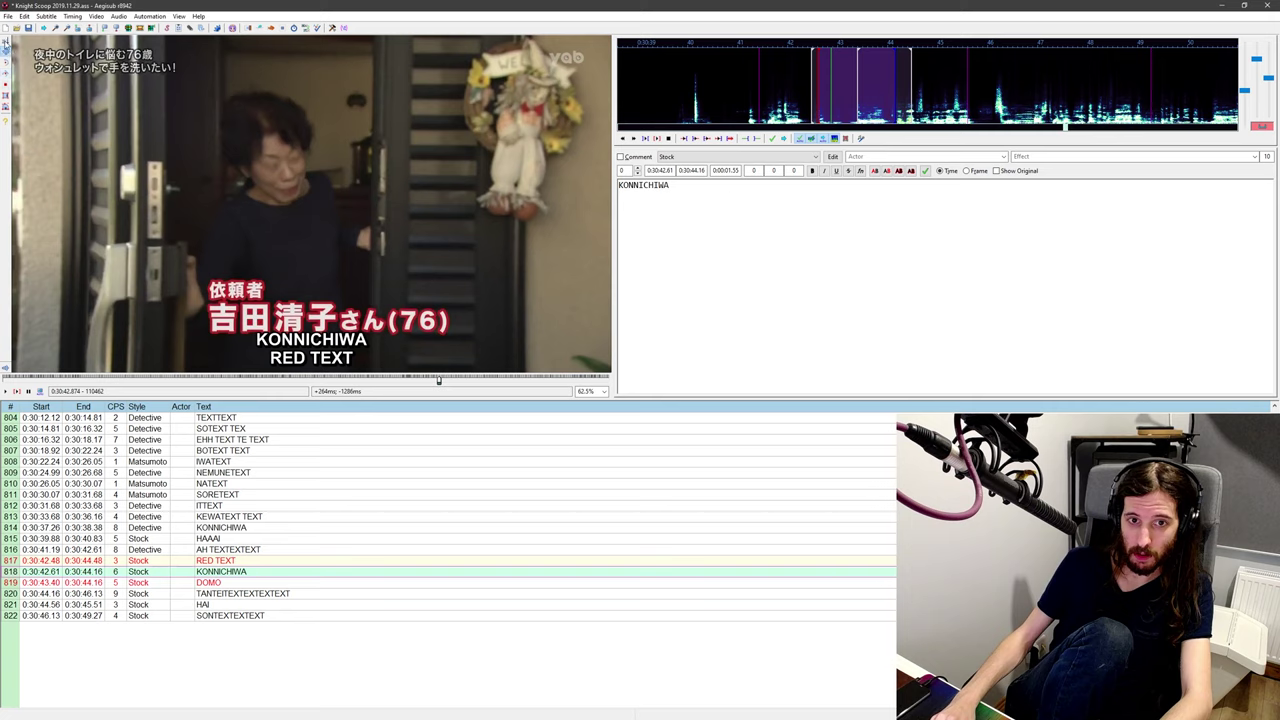
{"action": "left_click", "coordinate": [6, 42]}
{"action": "double_click", "coordinate": [315, 287]}
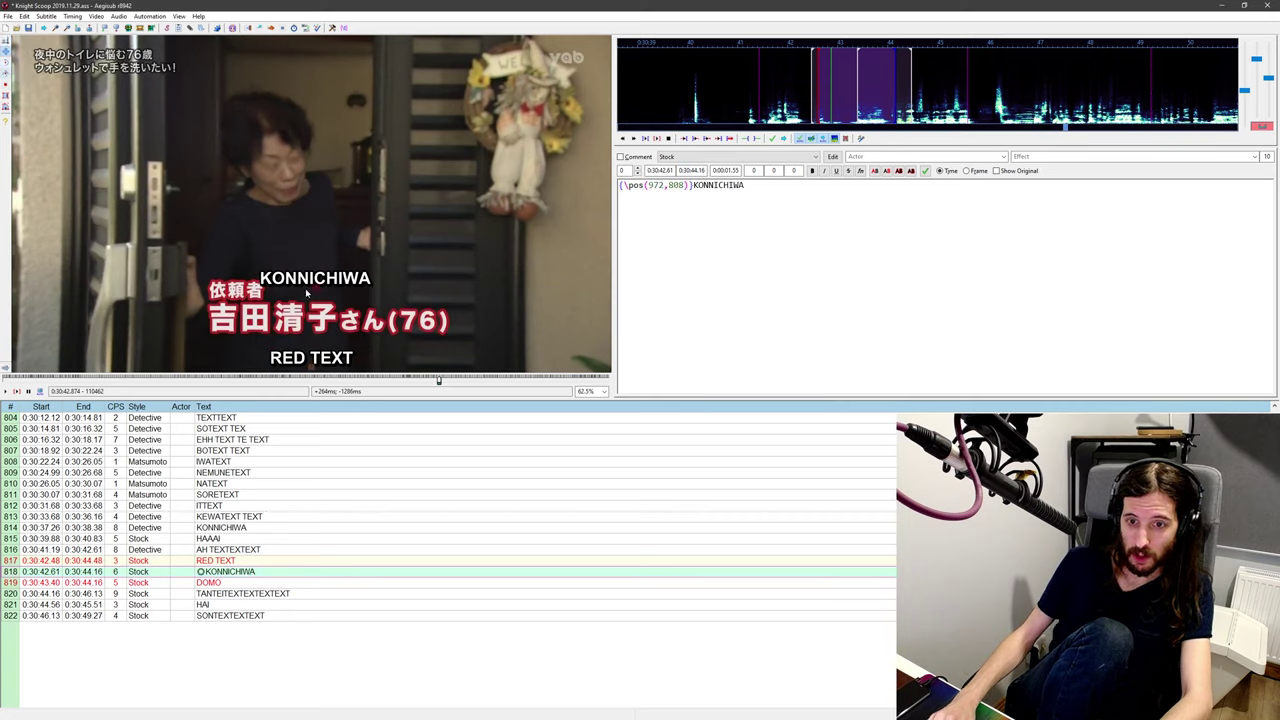
{"action": "key", "text": "ctrl+z"}
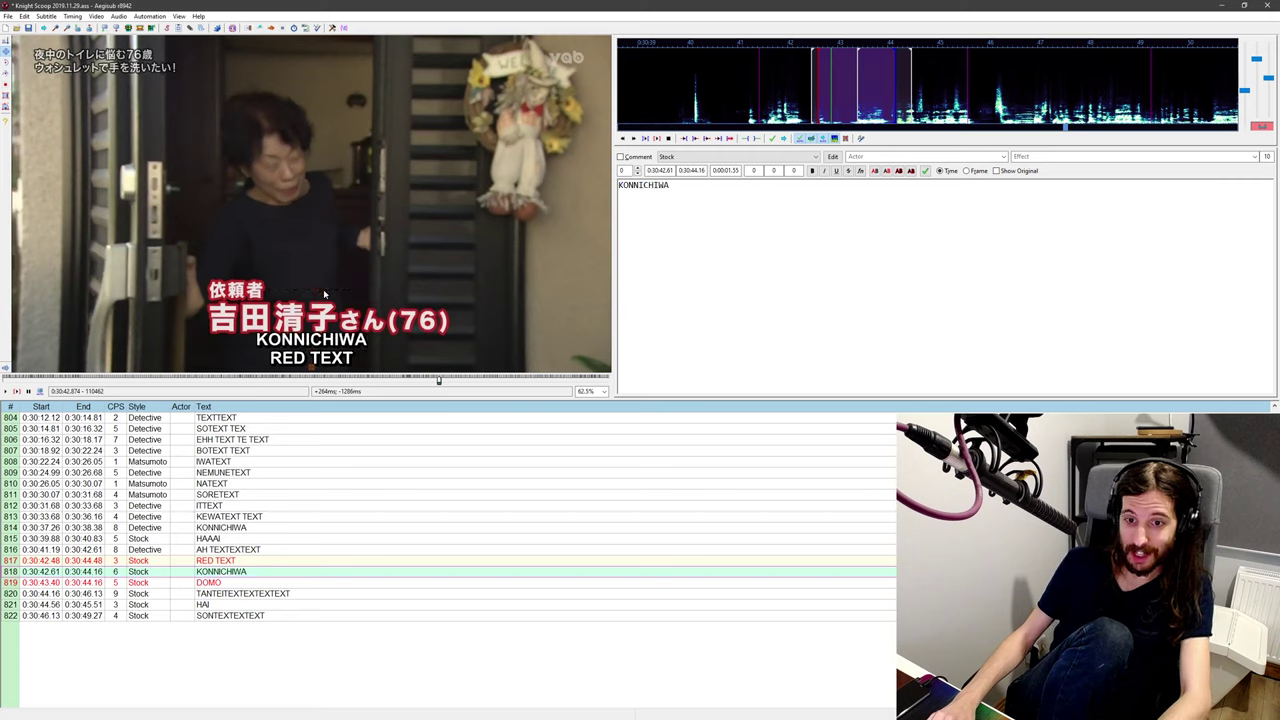
Step: Try moving the KONNICHIWA and RED TEXT subtitles up over the on-screen caption, undoing each move
{"action": "key", "text": "Up"}
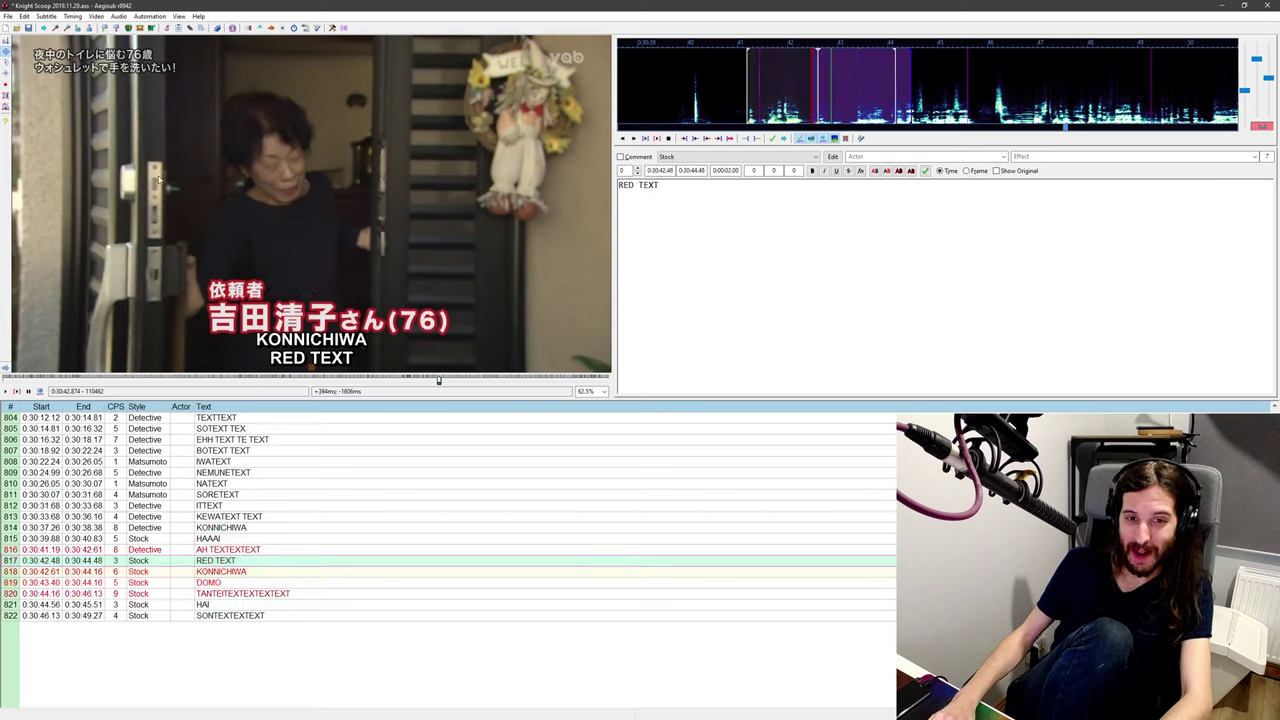
{"action": "key", "text": "Down"}
{"action": "left_click_drag", "start_coordinate": [311, 368], "coordinate": [312, 304]}
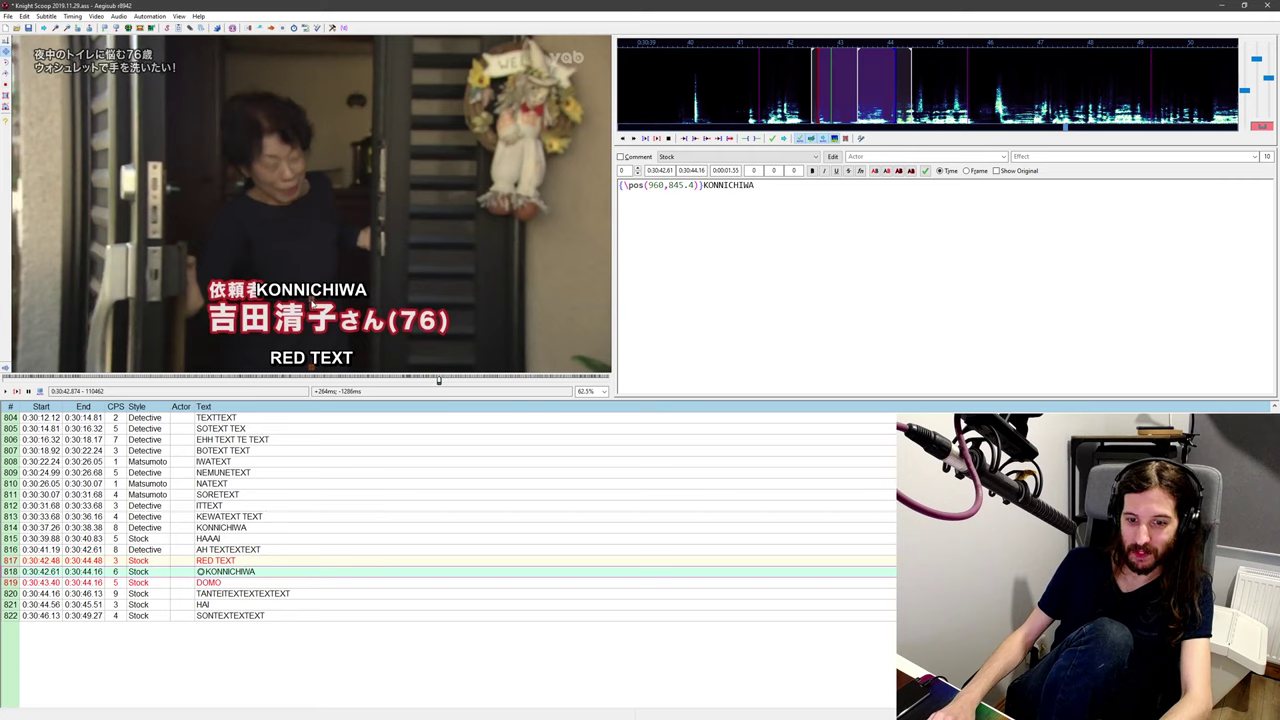
{"action": "key", "text": "ctrl+z"}
{"action": "key", "text": "Up"}
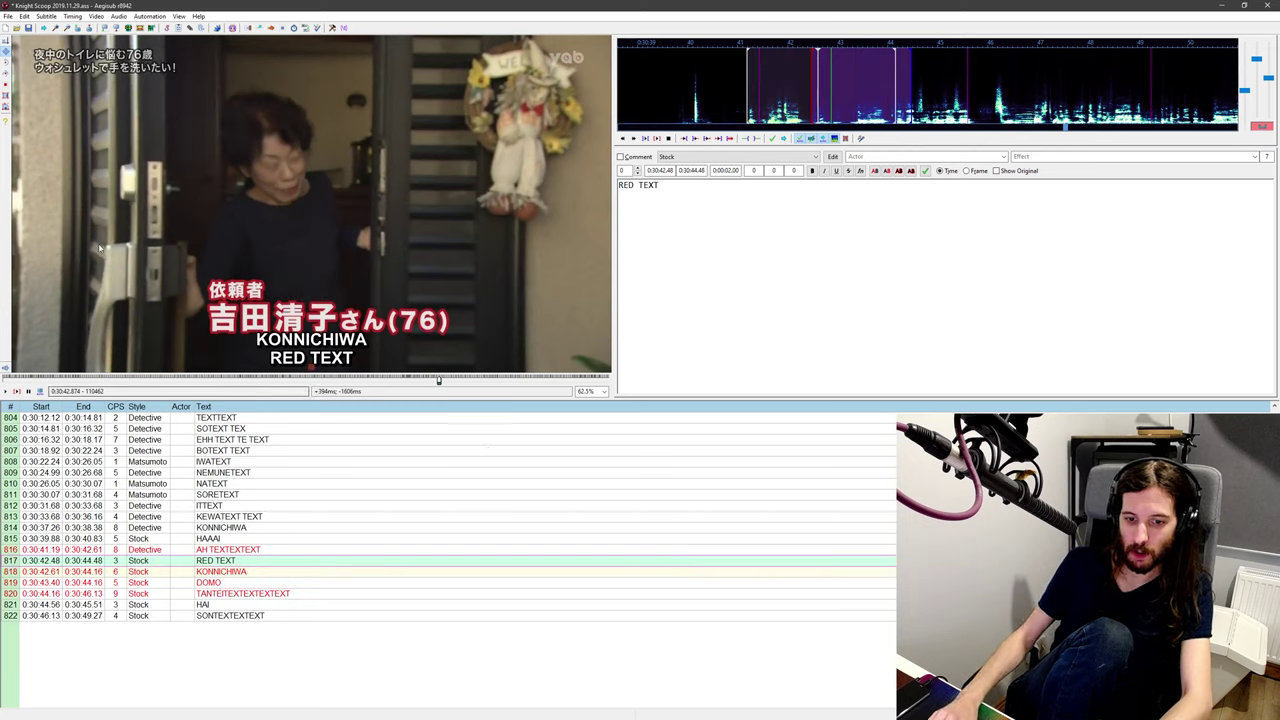
{"action": "left_click_drag", "start_coordinate": [312, 368], "coordinate": [337, 327]}
{"action": "key", "text": "ctrl+z"}
Step: Position the RED TEXT subtitle beside the upper row of the on-screen name caption, at about 982, 844
{"action": "left_click", "coordinate": [249, 560]}
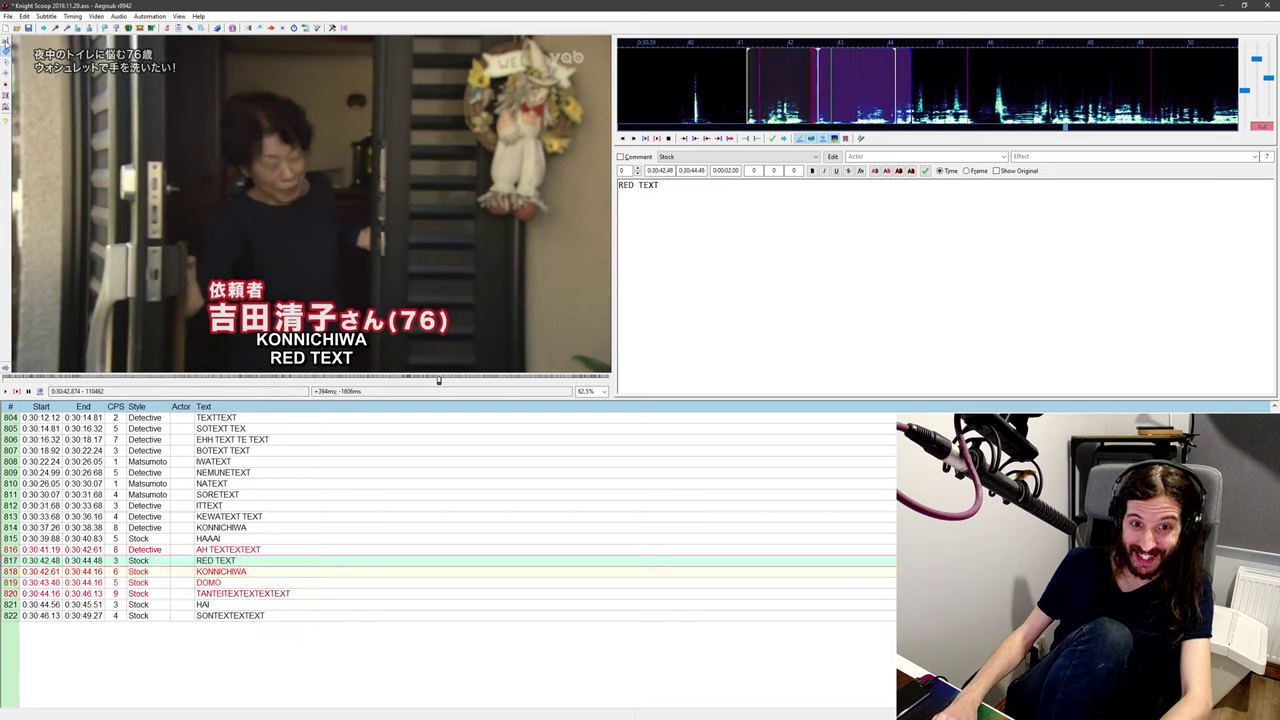
{"action": "left_click_drag", "start_coordinate": [308, 364], "coordinate": [340, 300]}
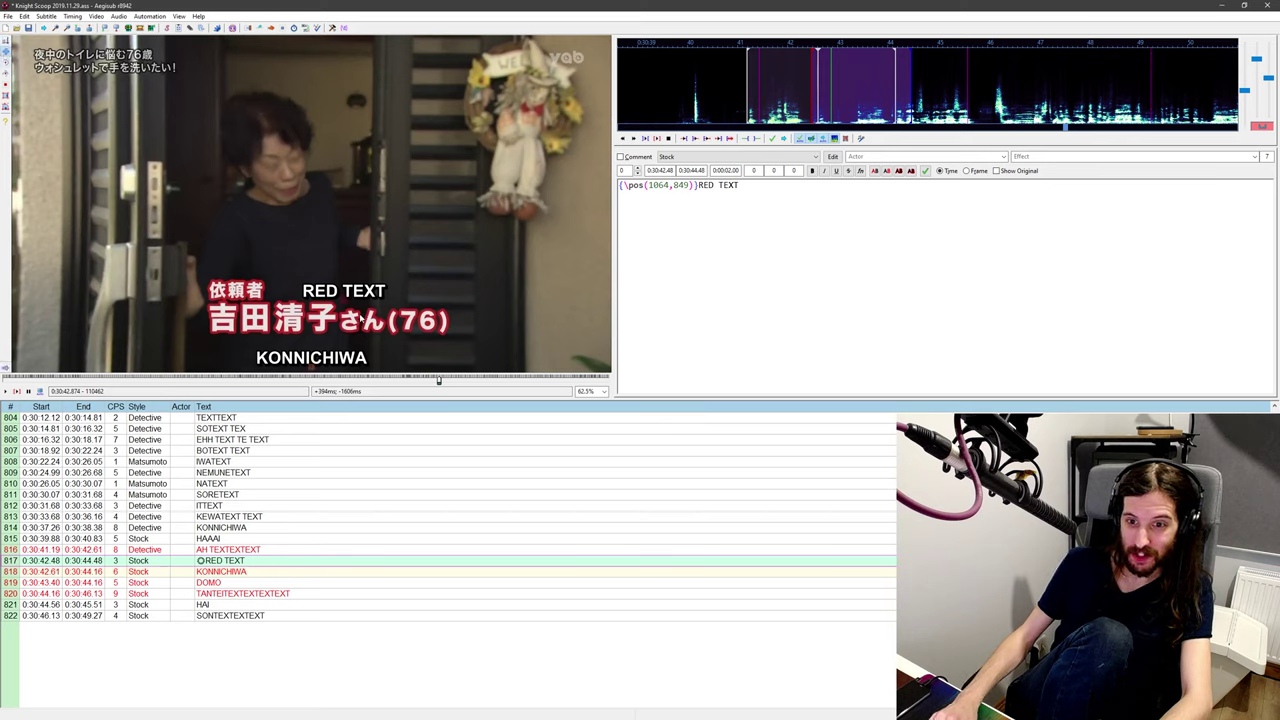
{"action": "left_click_drag", "start_coordinate": [344, 305], "coordinate": [312, 289]}
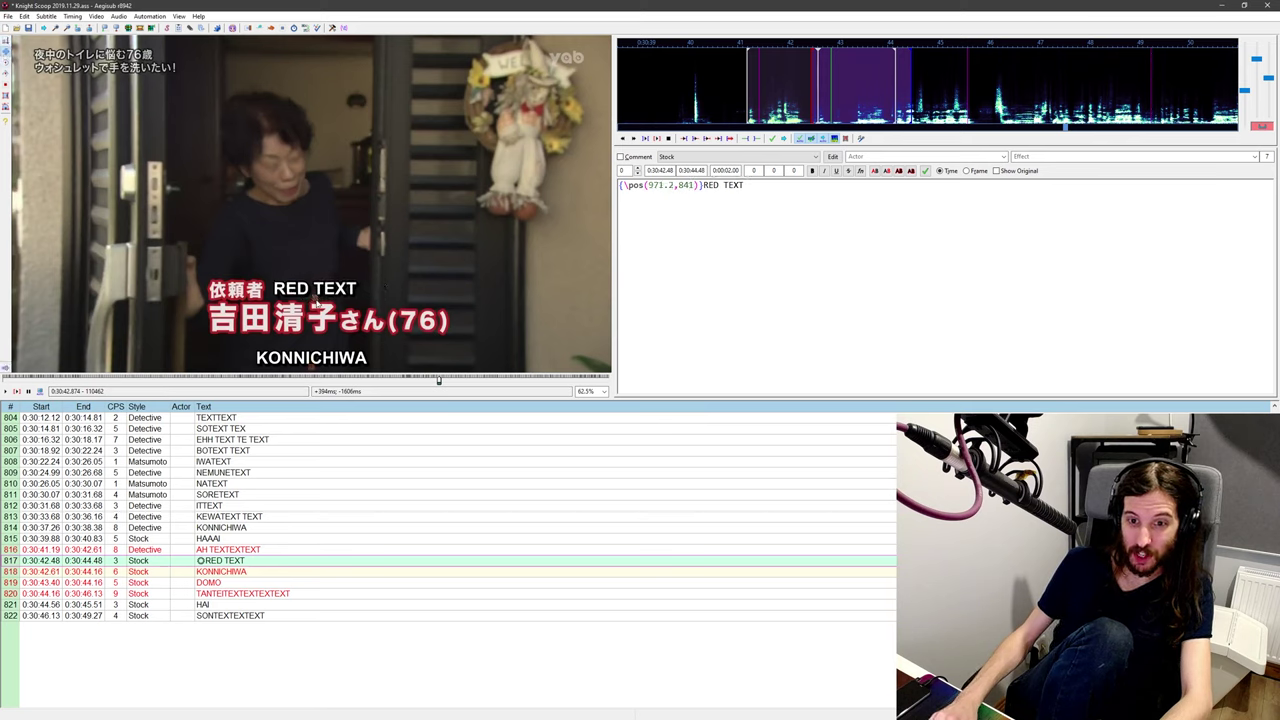
{"action": "right_click", "coordinate": [311, 288]}
{"action": "left_click", "coordinate": [403, 16]}
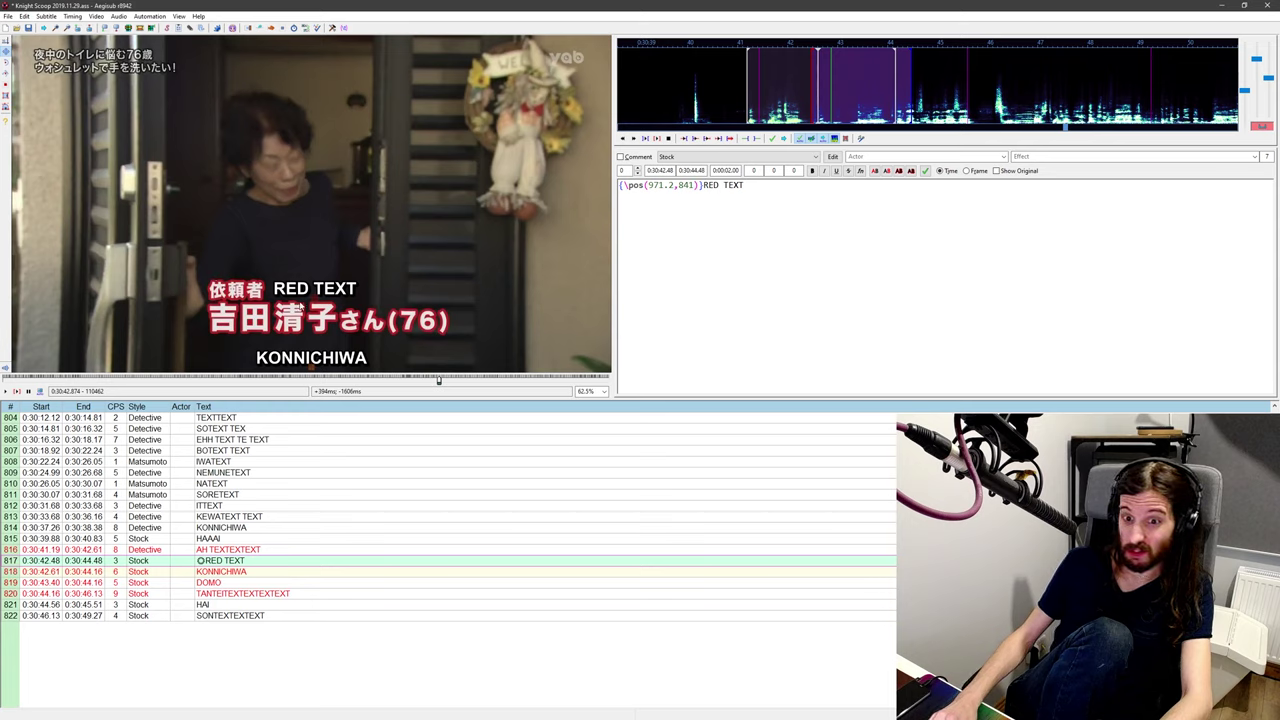
{"action": "left_click_drag", "start_coordinate": [316, 300], "coordinate": [325, 301]}
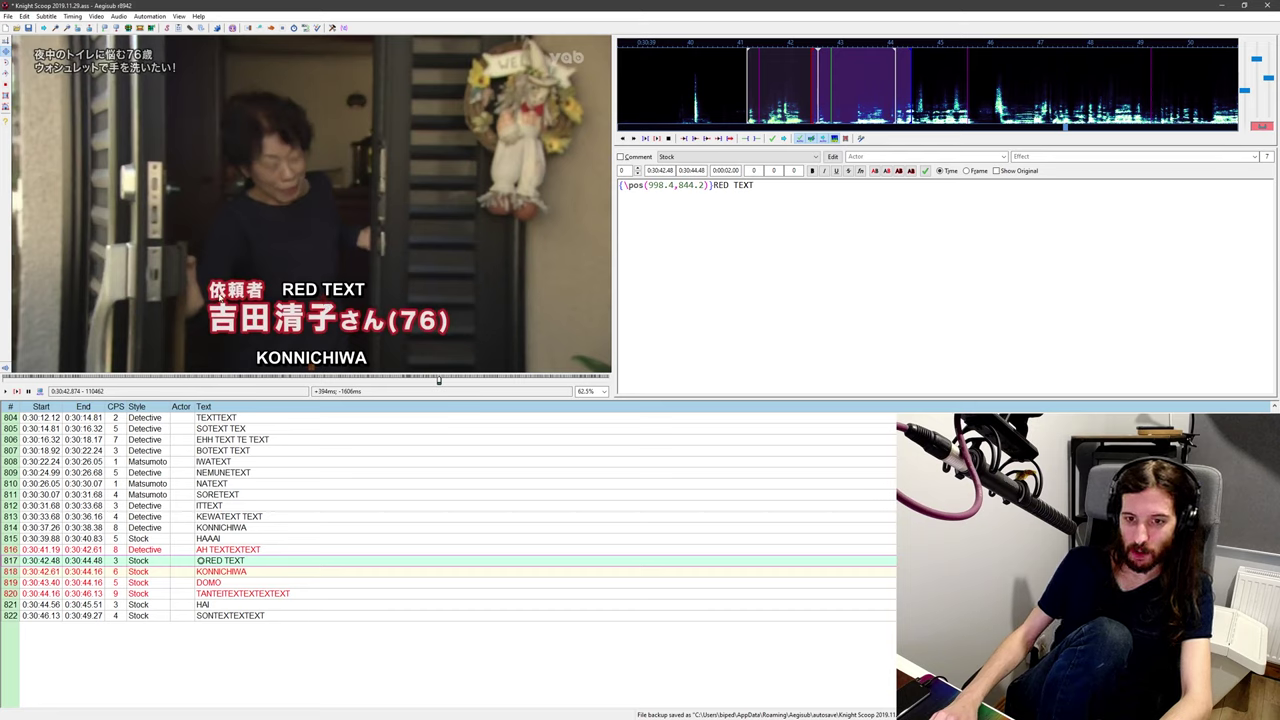
{"action": "left_click_drag", "start_coordinate": [326, 304], "coordinate": [318, 304]}
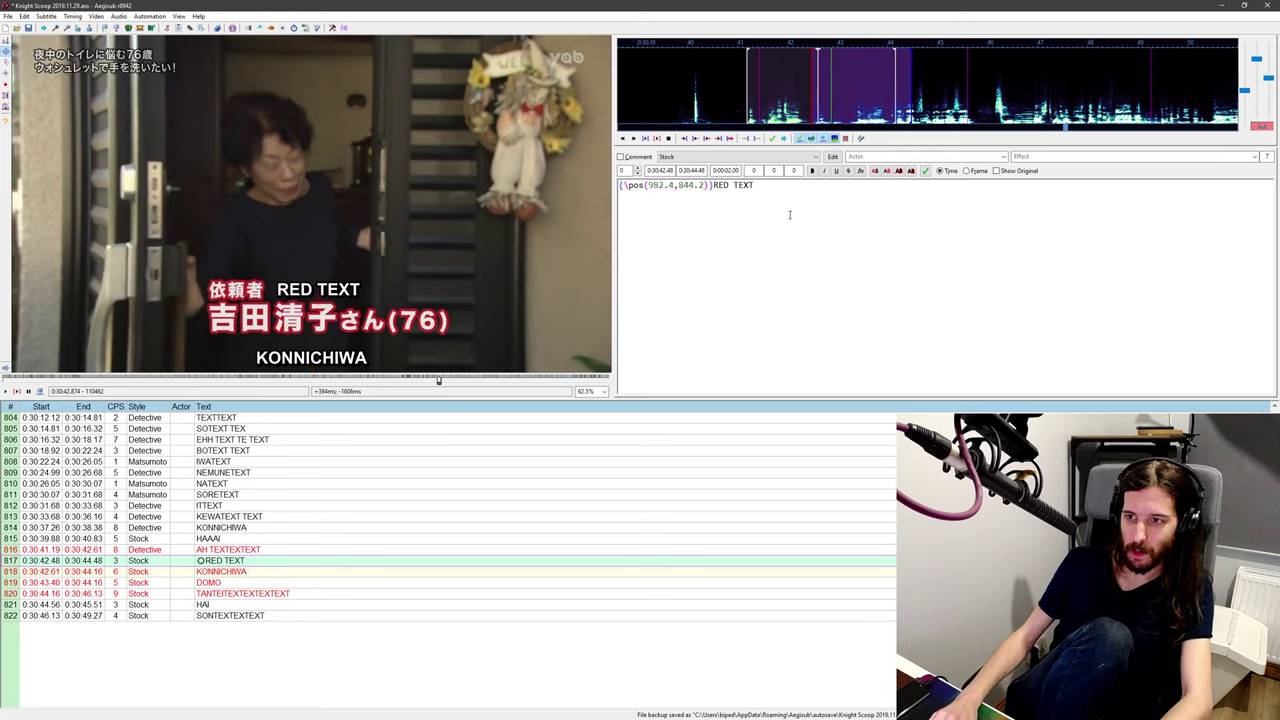
Step: Set the RED TEXT line's end time to 0:30:46.23, where the caption fades out, and place the cursor directly before its text
{"action": "middle_click", "coordinate": [853, 89]}
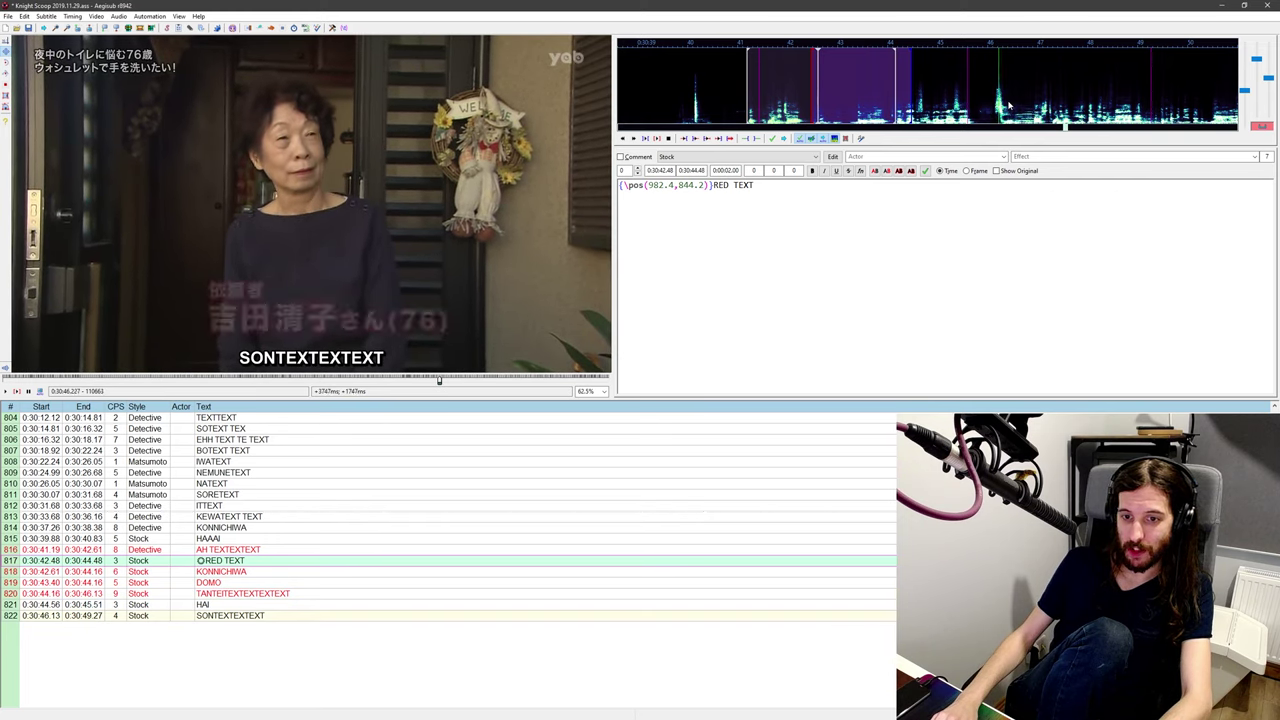
{"action": "key", "text": "ctrl+4"}
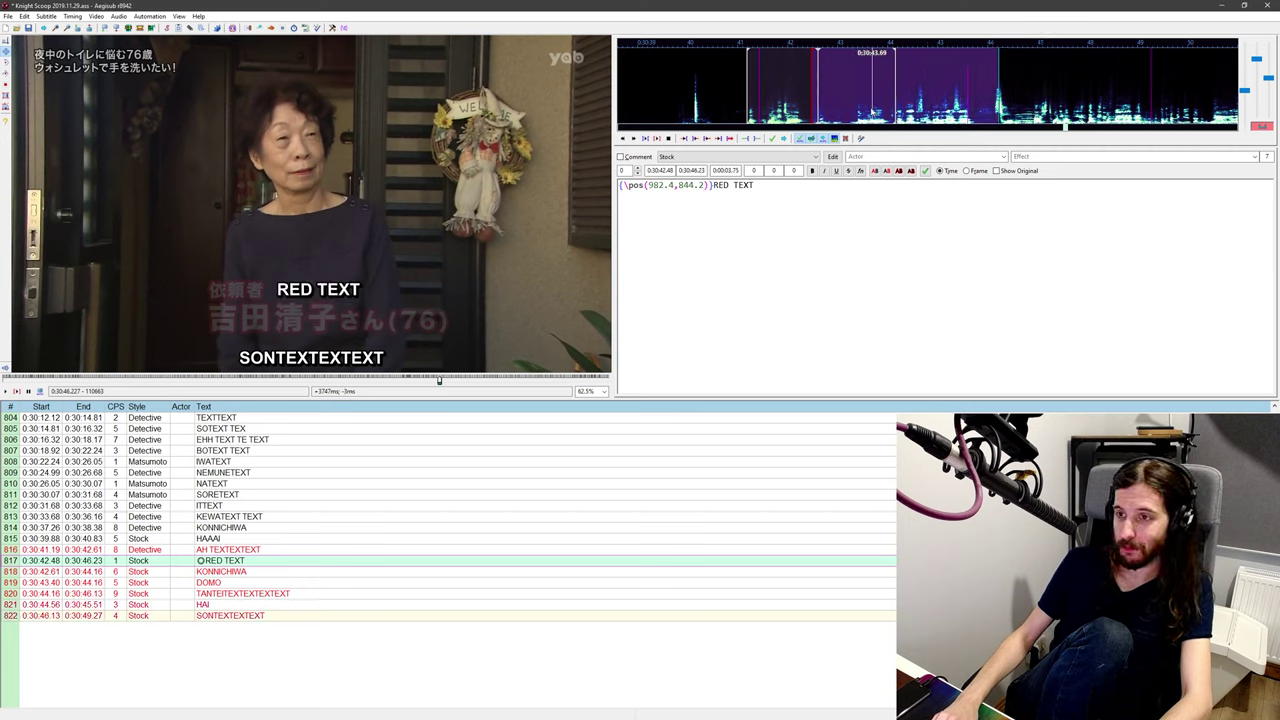
{"action": "middle_click", "coordinate": [866, 110]}
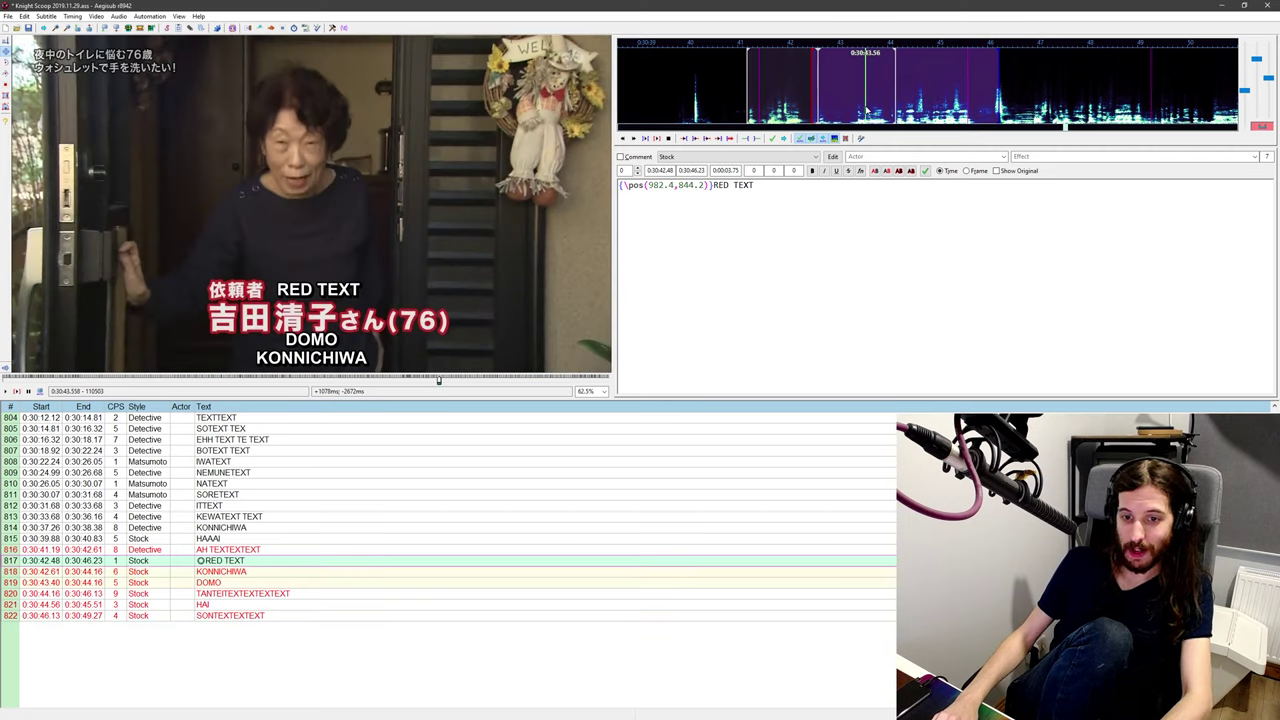
{"action": "left_click", "coordinate": [713, 186]}
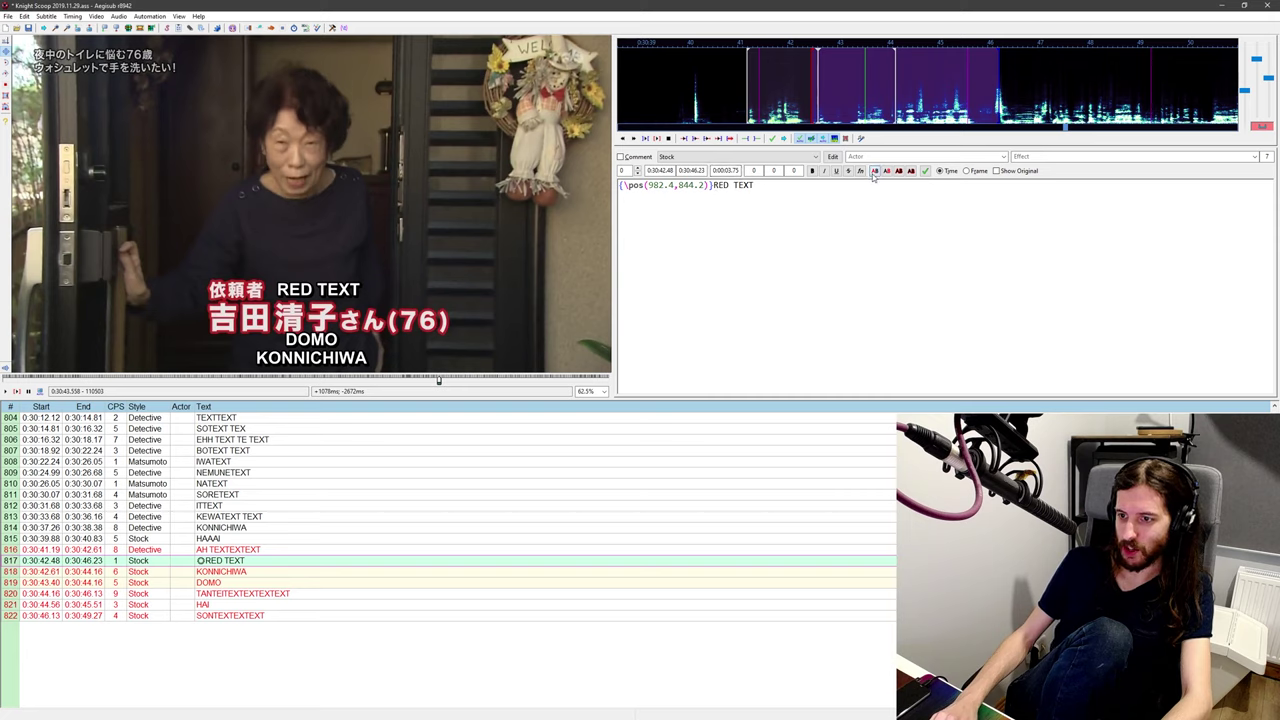
Step: Set the RED TEXT subtitle's primary color to the caption's off-white fill, &HE4E6E4&, sampled from the video with the color picker
{"action": "left_click", "coordinate": [875, 171]}
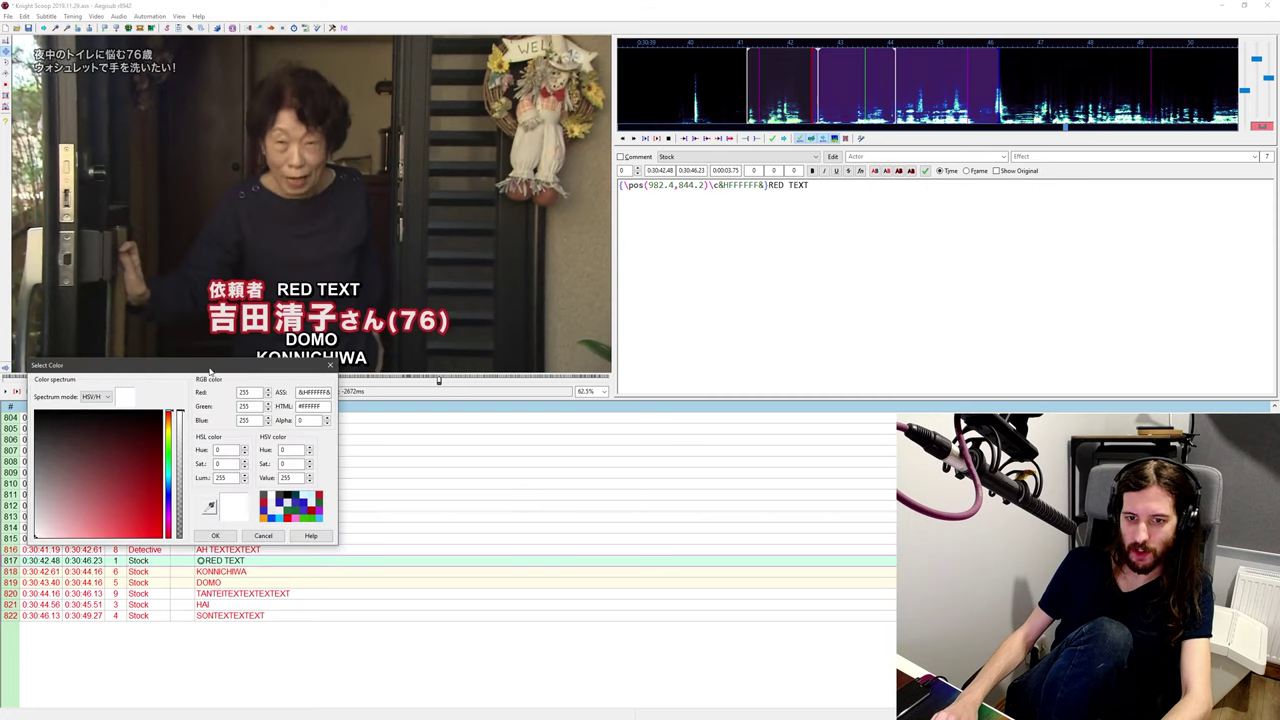
{"action": "left_click_drag", "start_coordinate": [209, 372], "coordinate": [640, 207]}
{"action": "left_click", "coordinate": [643, 344]}
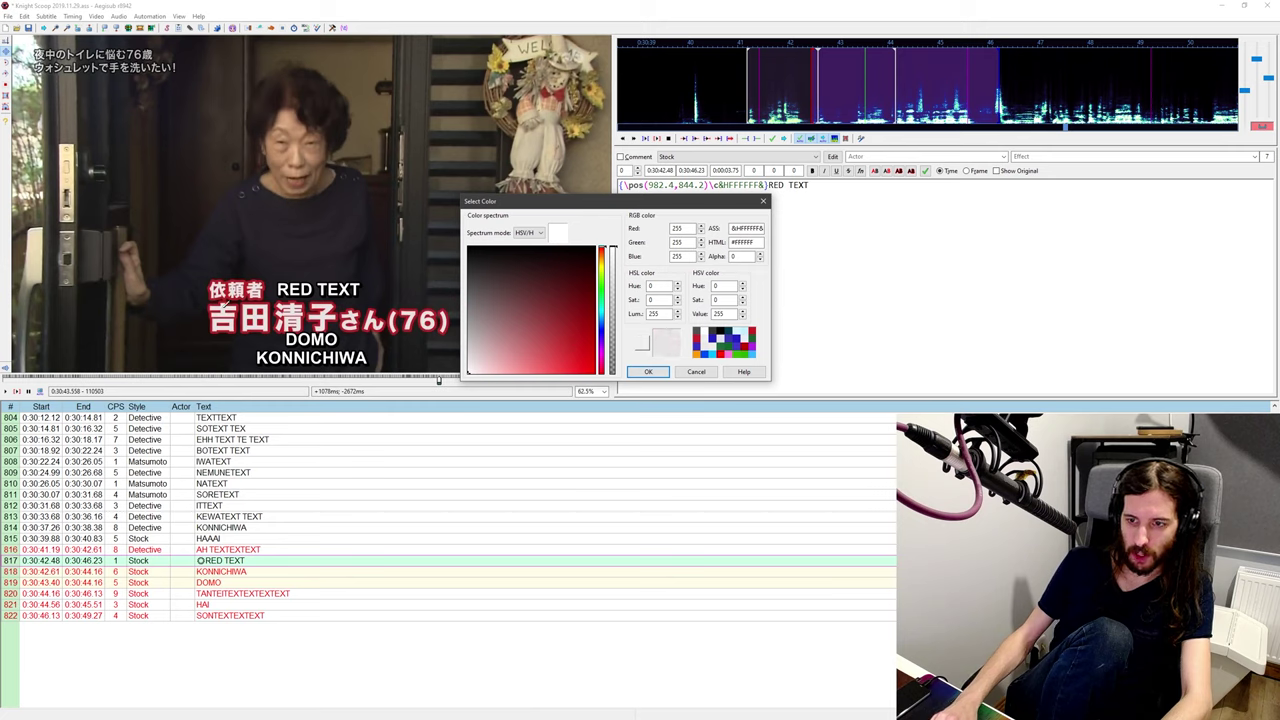
{"action": "left_click", "coordinate": [669, 342]}
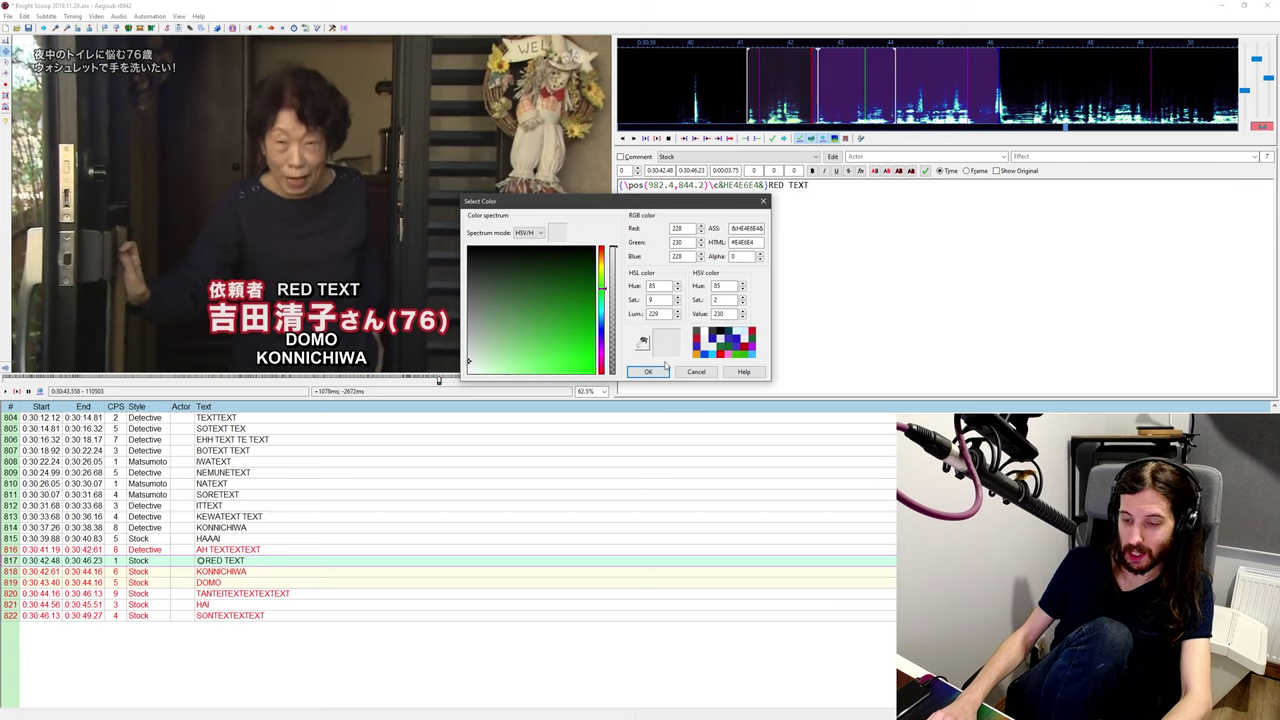
{"action": "left_click", "coordinate": [648, 372]}
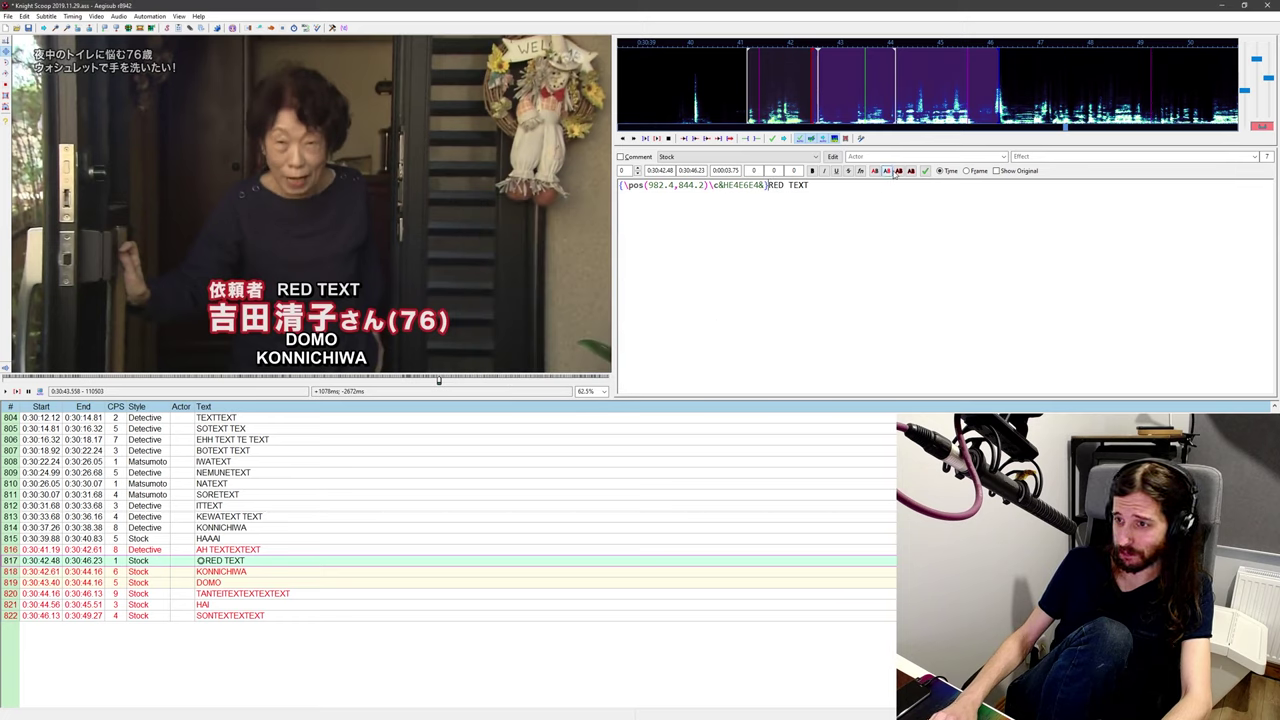
Step: Set the RED TEXT subtitle's outline color to the caption's red, &H392ABE&, sampled from the video with the color picker
{"action": "left_click", "coordinate": [898, 171]}
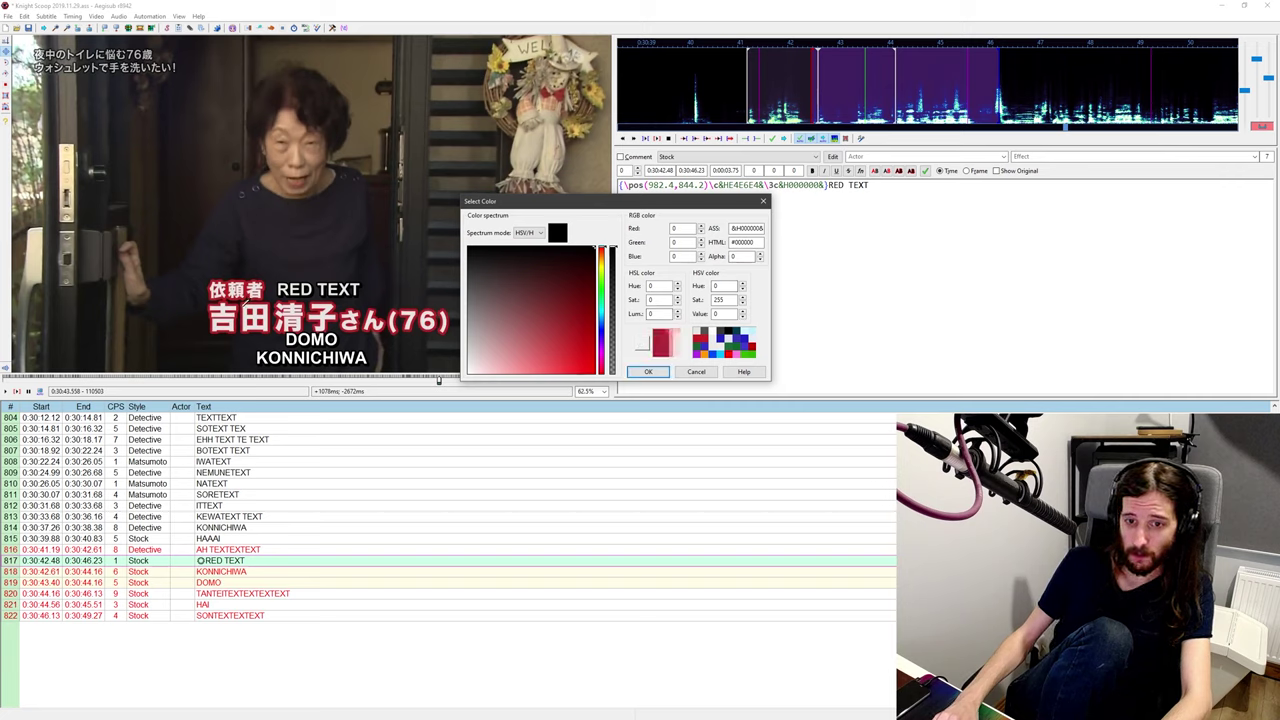
{"action": "left_click", "coordinate": [666, 339]}
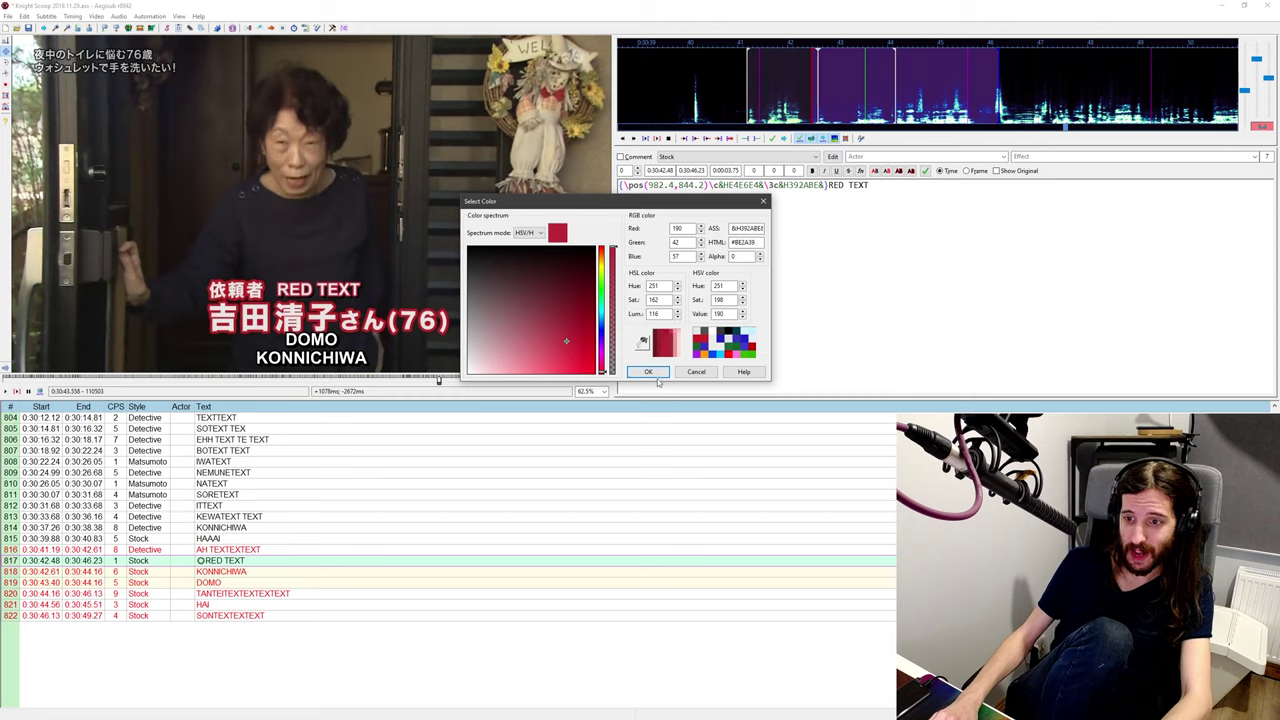
{"action": "left_click", "coordinate": [648, 372]}
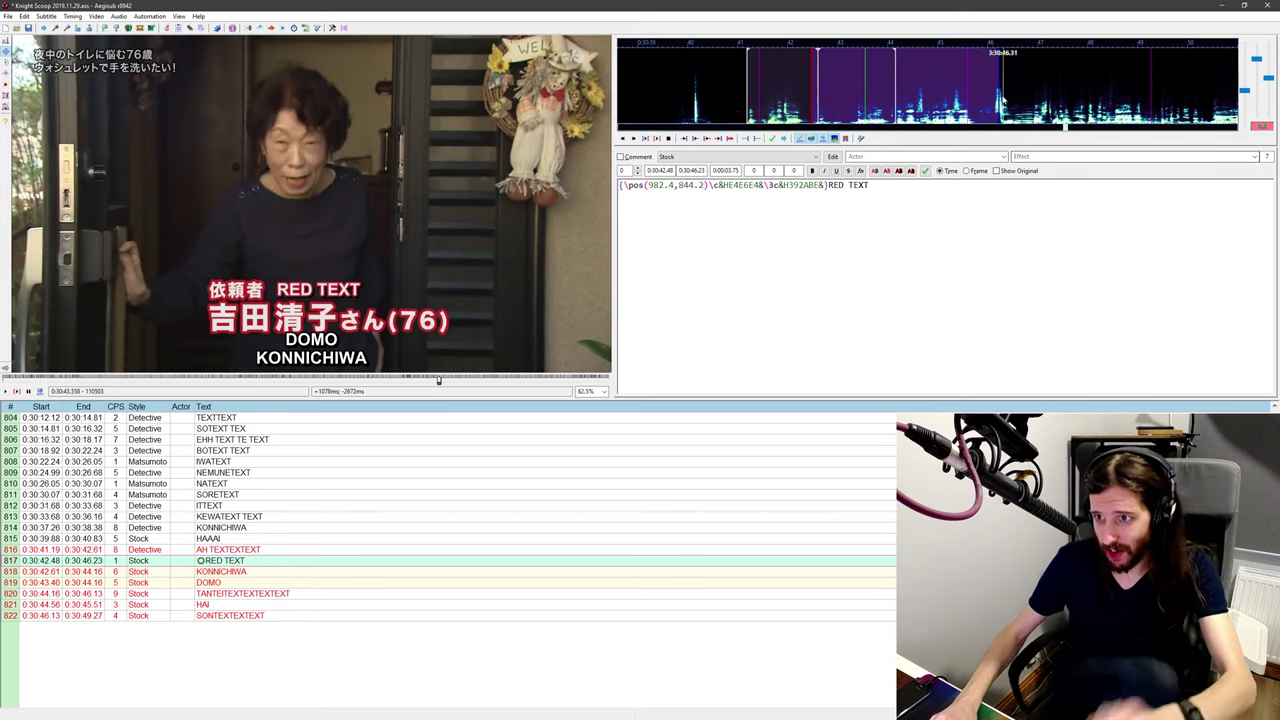
Step: Examine the video frame by frame from before the caption appears to the frame where it is fully faded in
{"action": "middle_click", "coordinate": [829, 99]}
{"action": "middle_click", "coordinate": [801, 100]}
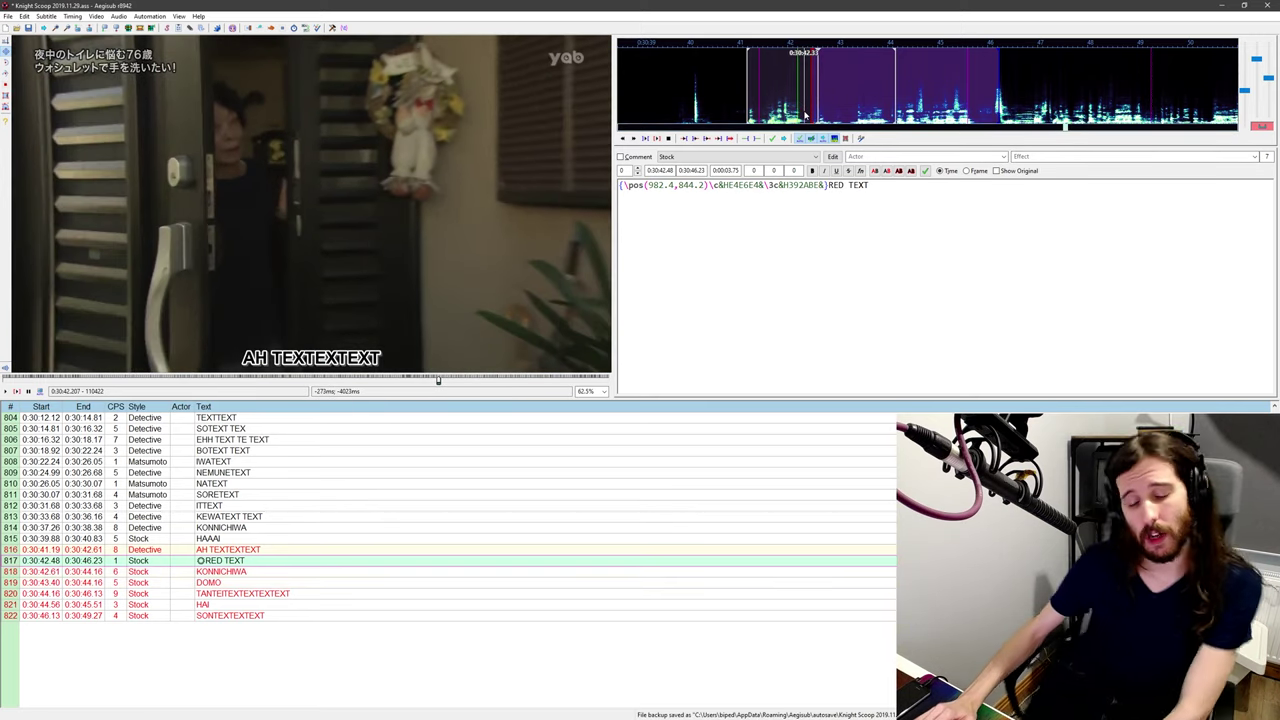
{"action": "key", "text": "Right"}
{"action": "key", "text": "Right"}
{"action": "key", "text": "Right"}
{"action": "key", "text": "Right"}
{"action": "key", "text": "Right"}
{"action": "key", "text": "Right"}
{"action": "key", "text": "Right"}
{"action": "key", "text": "Right"}
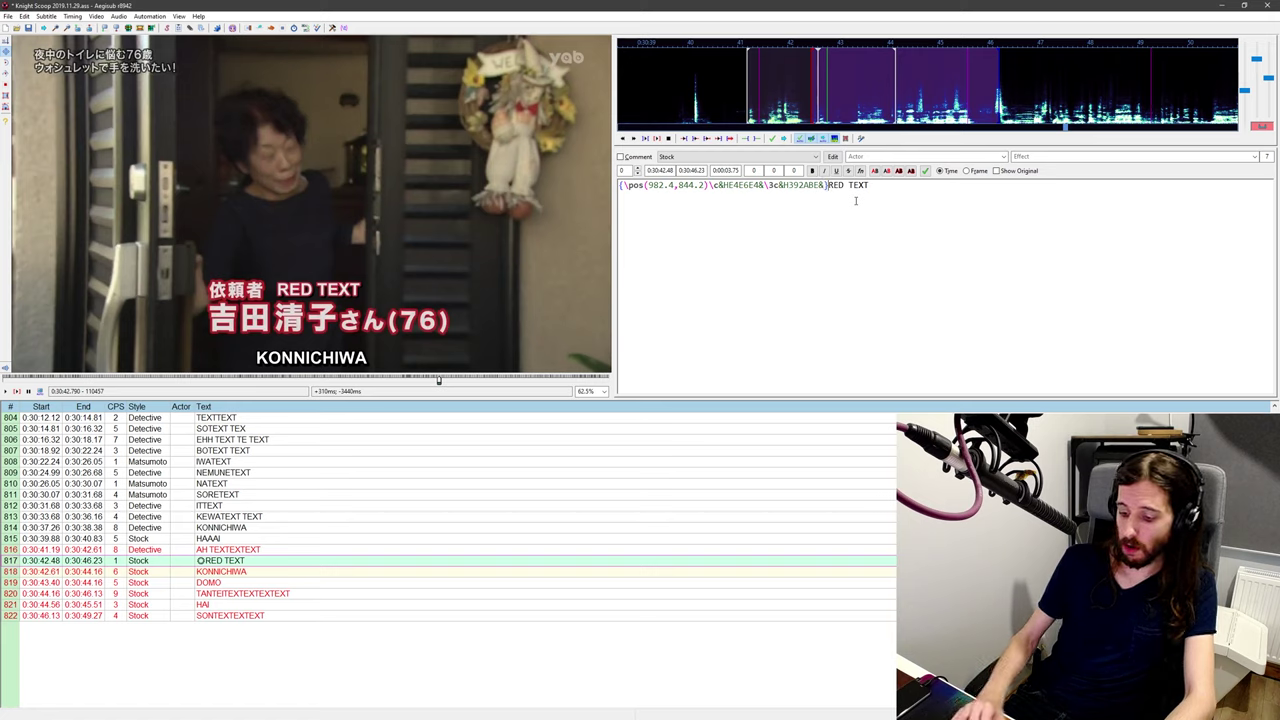
{"action": "type", "text": "{}"}
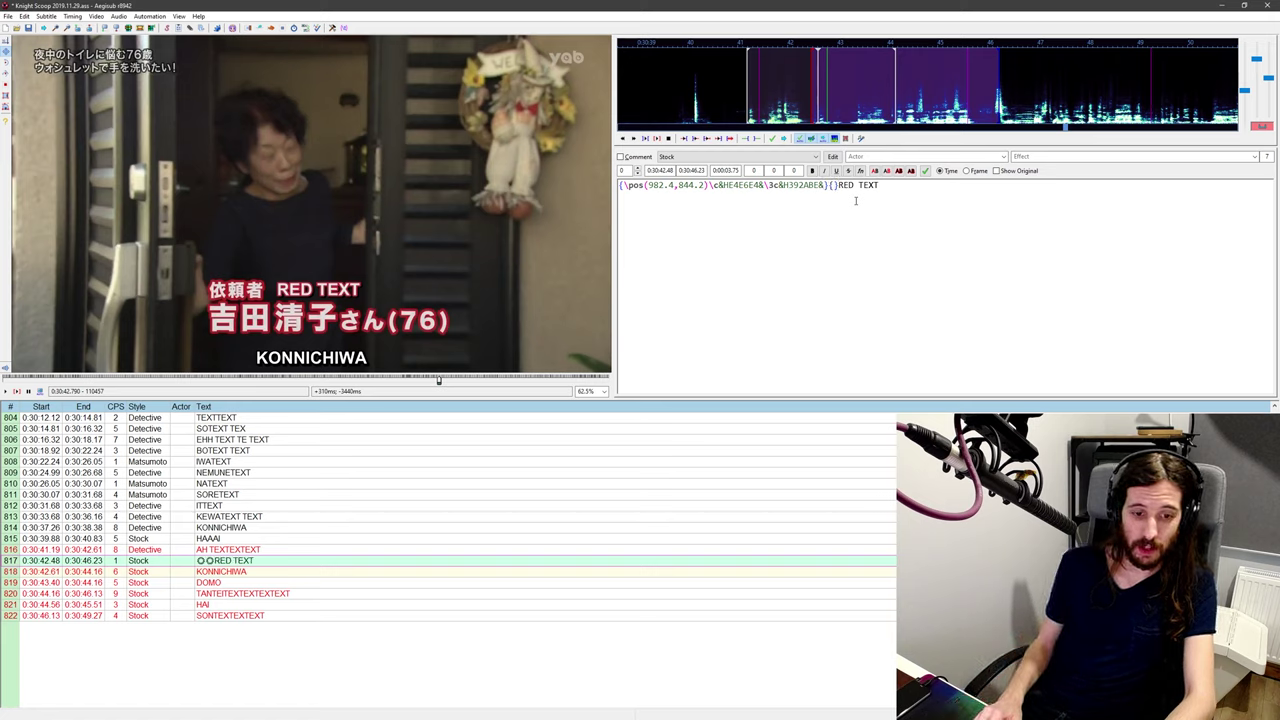
{"action": "key", "text": "BackSpace"}
{"action": "key", "text": "BackSpace"}
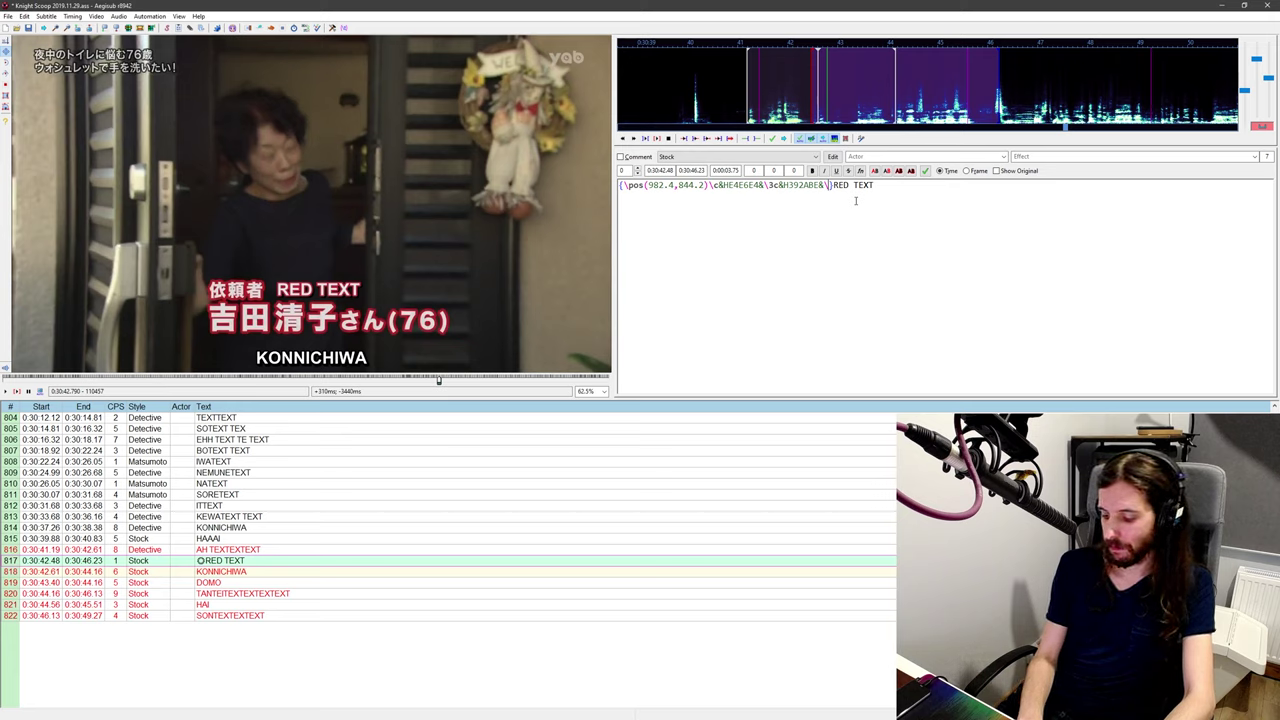
Step: Add a \fade(310,0) tag inside the RED TEXT line's override block for a 310 ms fade-in
{"action": "type", "text": "fade(0,0"}
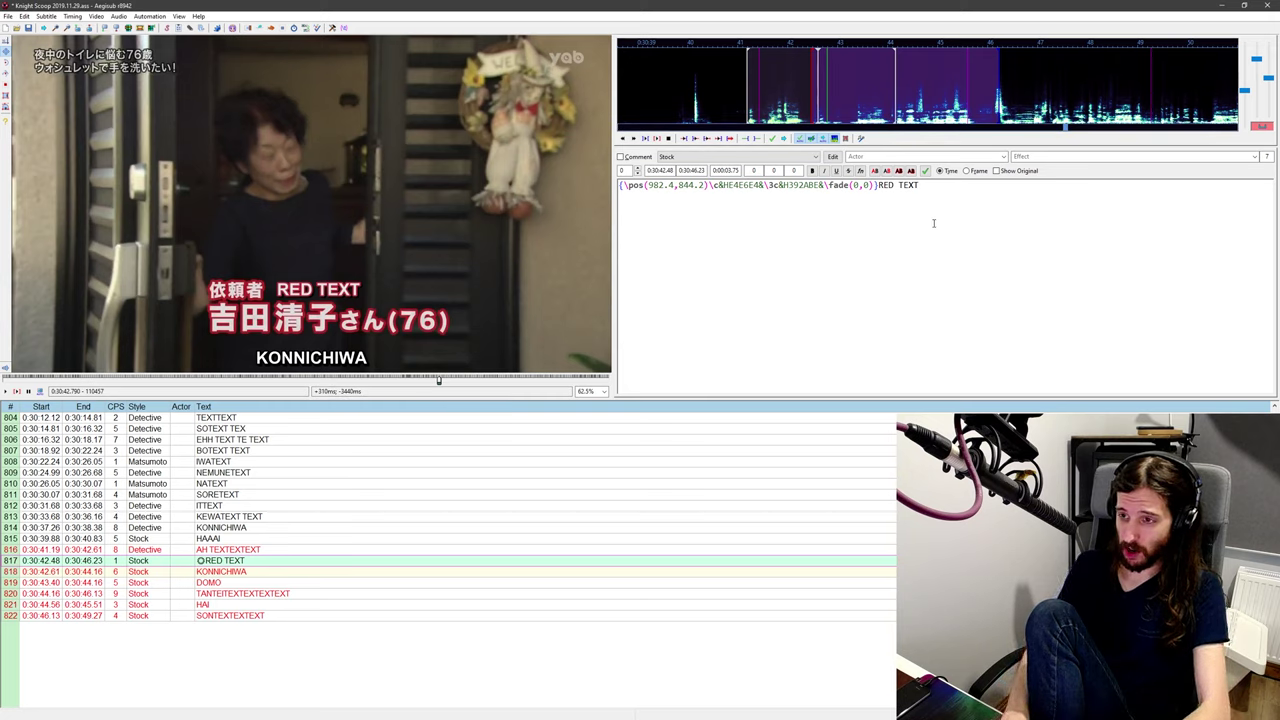
{"action": "key", "text": "BackSpace"}
{"action": "type", "text": "310"}
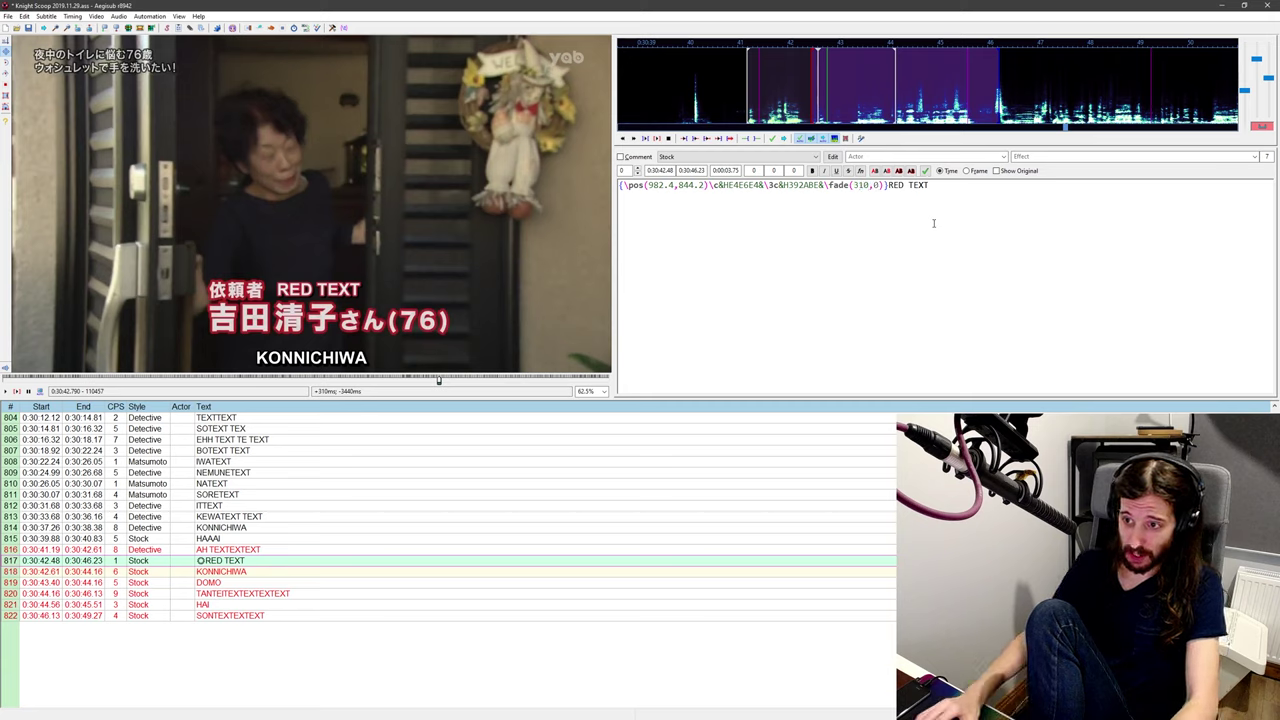
Step: Check frame by frame, back to before the caption appears, how the RED TEXT subtitle fades in alongside it
{"action": "key", "text": "Left"}
{"action": "key", "text": "Left"}
{"action": "key", "text": "Left"}
{"action": "key", "text": "Left"}
{"action": "key", "text": "Left"}
{"action": "key", "text": "Left"}
{"action": "key", "text": "Left"}
{"action": "key", "text": "Left"}
{"action": "key", "text": "Left"}
{"action": "key", "text": "Left"}
{"action": "key", "text": "Left"}
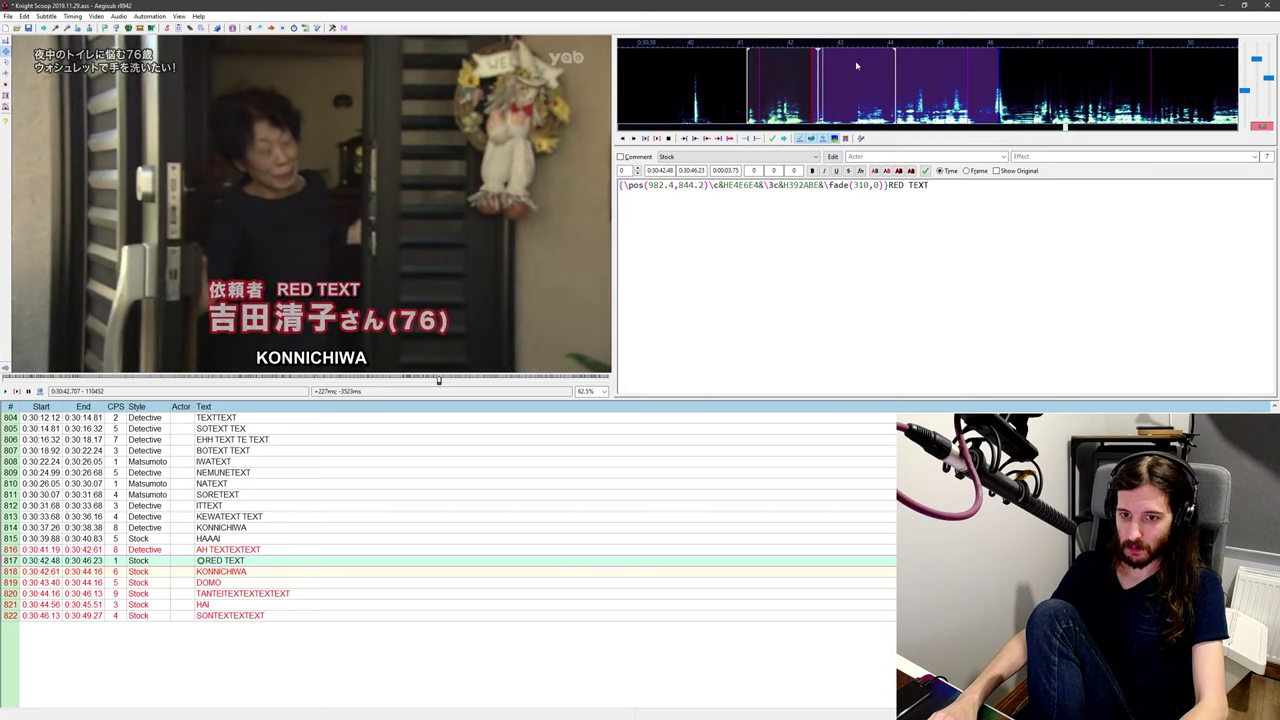
{"action": "key", "text": "Left"}
{"action": "key", "text": "Left"}
{"action": "key", "text": "Left"}
{"action": "key", "text": "Left"}
{"action": "key", "text": "Left"}
{"action": "key", "text": "Left"}
{"action": "key", "text": "Left"}
{"action": "key", "text": "Left"}
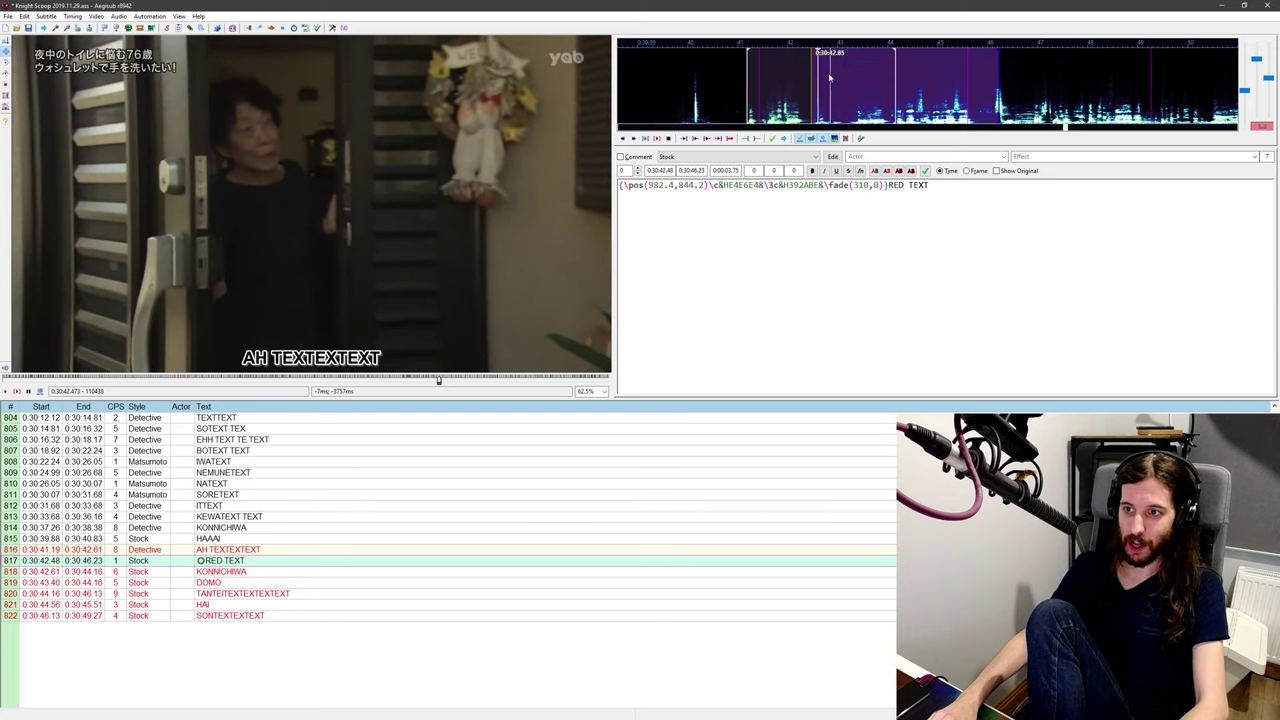
{"action": "middle_click", "coordinate": [781, 84]}
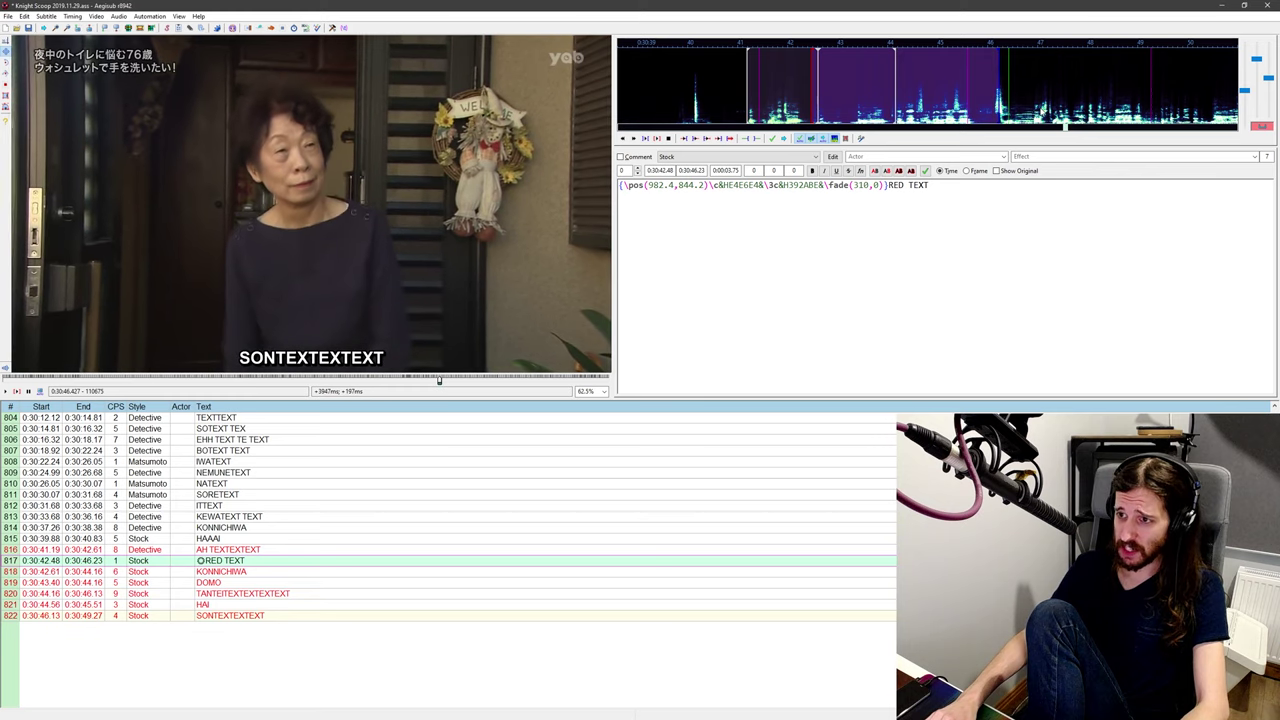
Step: Locate the last frame before the on-screen caption starts fading out and set the RED TEXT line's fade-out to 86 ms
{"action": "key", "text": "Left"}
{"action": "key", "text": "Left"}
{"action": "key", "text": "Left"}
{"action": "key", "text": "Left"}
{"action": "key", "text": "Left"}
{"action": "key", "text": "Left"}
{"action": "key", "text": "Left"}
{"action": "key", "text": "Left"}
{"action": "key", "text": "Left"}
{"action": "key", "text": "Left"}
{"action": "key", "text": "Left"}
{"action": "key", "text": "Left"}
{"action": "key", "text": "Left"}
{"action": "key", "text": "Left"}
{"action": "key", "text": "Left"}
{"action": "key", "text": "Left"}
{"action": "key", "text": "Left"}
{"action": "key", "text": "Left"}
{"action": "key", "text": "Left"}
{"action": "key", "text": "Left"}
{"action": "key", "text": "Right"}
{"action": "key", "text": "Right"}
{"action": "key", "text": "Right"}
{"action": "key", "text": "Right"}
{"action": "key", "text": "Right"}
{"action": "key", "text": "Right"}
{"action": "key", "text": "Right"}
{"action": "key", "text": "Right"}
{"action": "key", "text": "Right"}
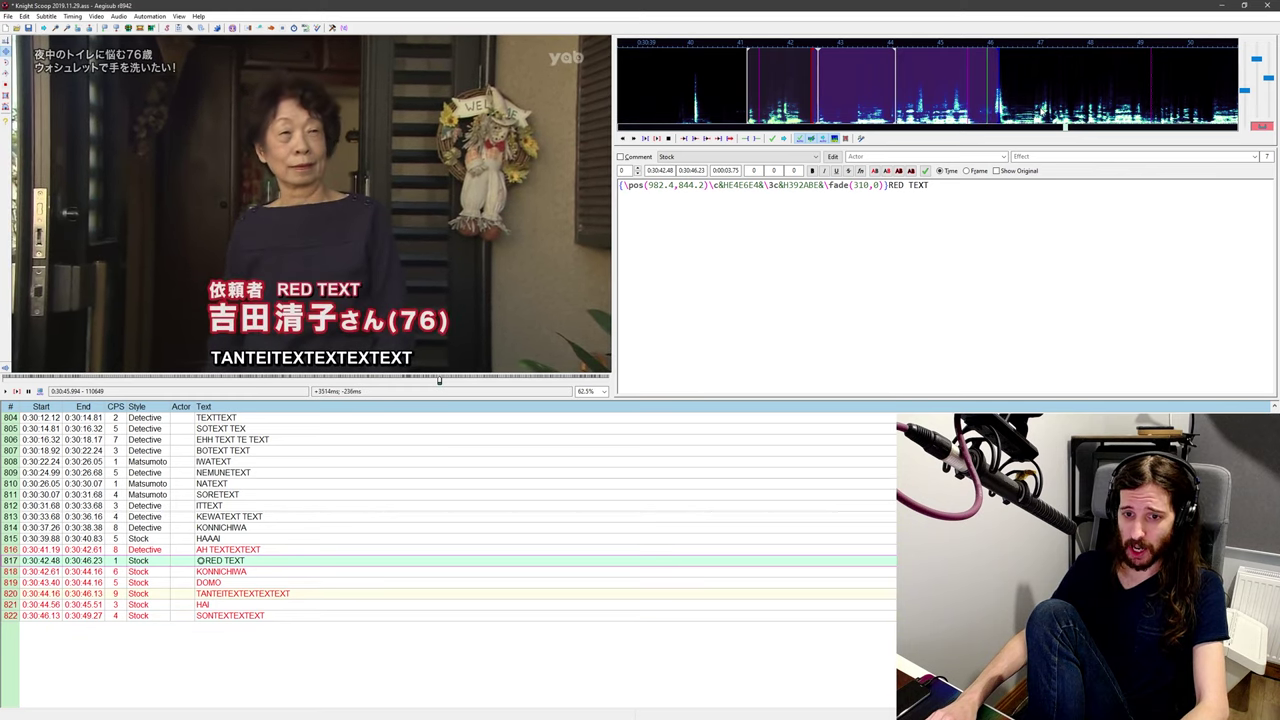
{"action": "key", "text": "Right"}
{"action": "key", "text": "Right"}
{"action": "key", "text": "Right"}
{"action": "key", "text": "Right"}
{"action": "key", "text": "Right"}
{"action": "key", "text": "Right"}
{"action": "key", "text": "Right"}
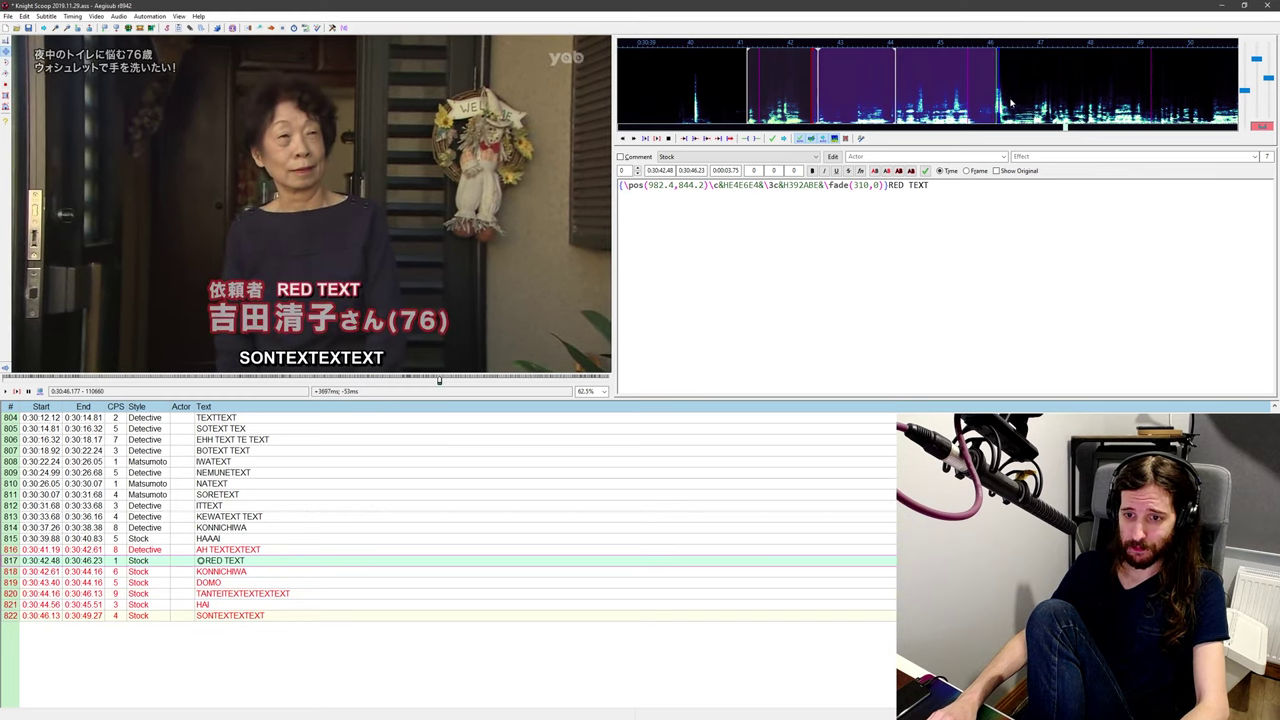
{"action": "key", "text": "Left"}
{"action": "key", "text": "Left"}
{"action": "key", "text": "Left"}
{"action": "key", "text": "Left"}
{"action": "key", "text": "Right"}
{"action": "key", "text": "Left"}
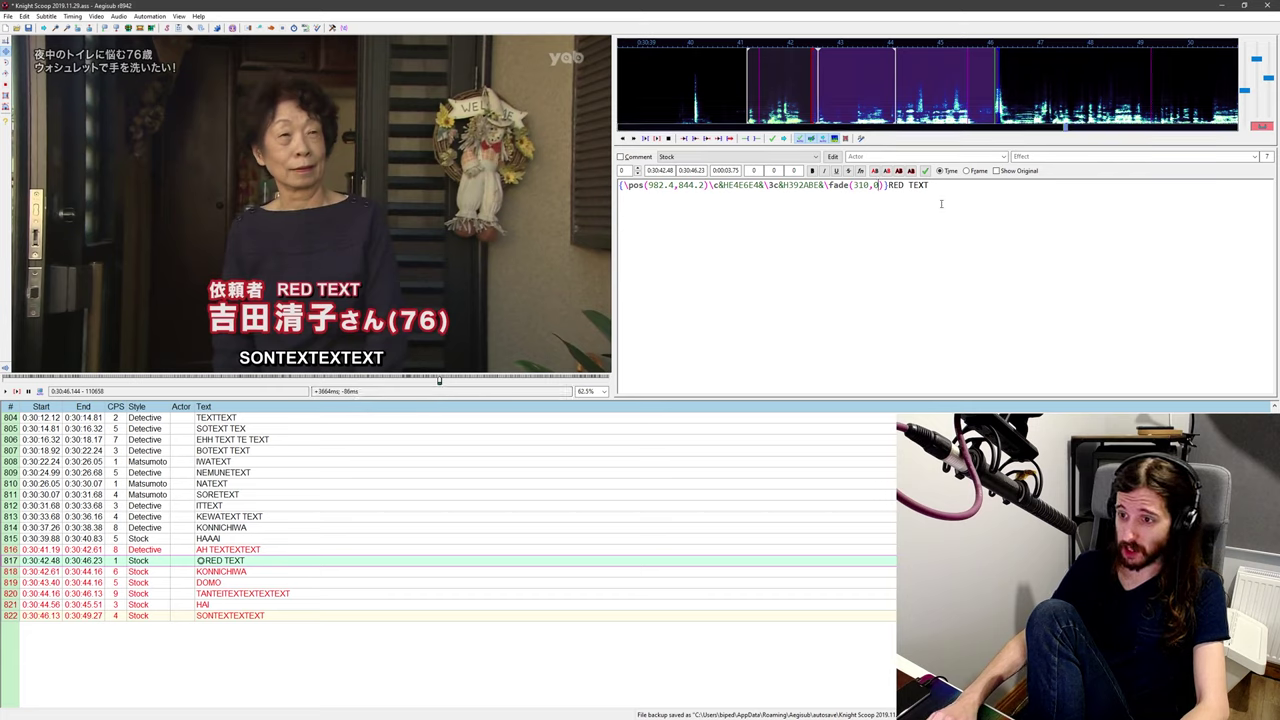
{"action": "type", "text": "86"}
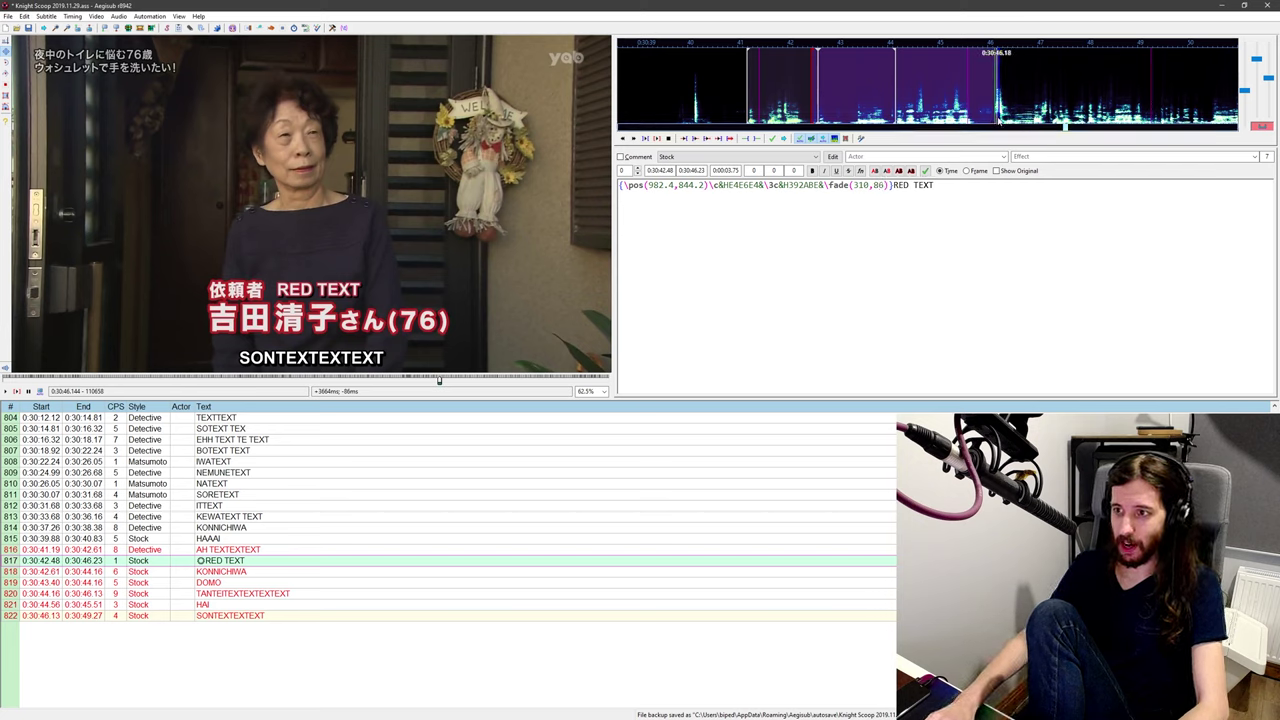
Step: Check frame by frame how the RED TEXT subtitle fades out together with the on-screen caption
{"action": "key", "text": "Right"}
{"action": "key", "text": "Right"}
{"action": "key", "text": "Right"}
{"action": "key", "text": "Right"}
{"action": "key", "text": "Right"}
{"action": "key", "text": "Left"}
{"action": "key", "text": "Left"}
{"action": "key", "text": "Left"}
{"action": "key", "text": "Left"}
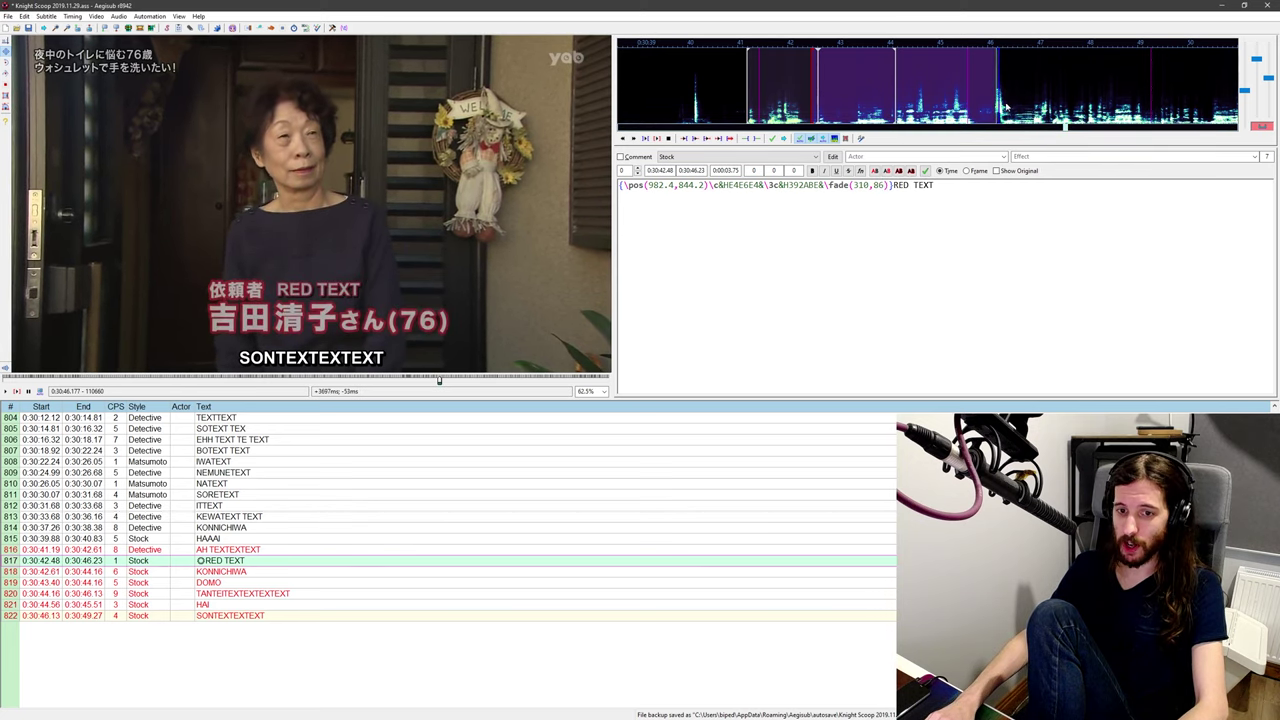
{"action": "key", "text": "alt+Left"}
{"action": "key", "text": "alt+Left"}
{"action": "key", "text": "alt+Left"}
{"action": "key", "text": "alt+Left"}
{"action": "key", "text": "alt+Right"}
{"action": "key", "text": "alt+Right"}
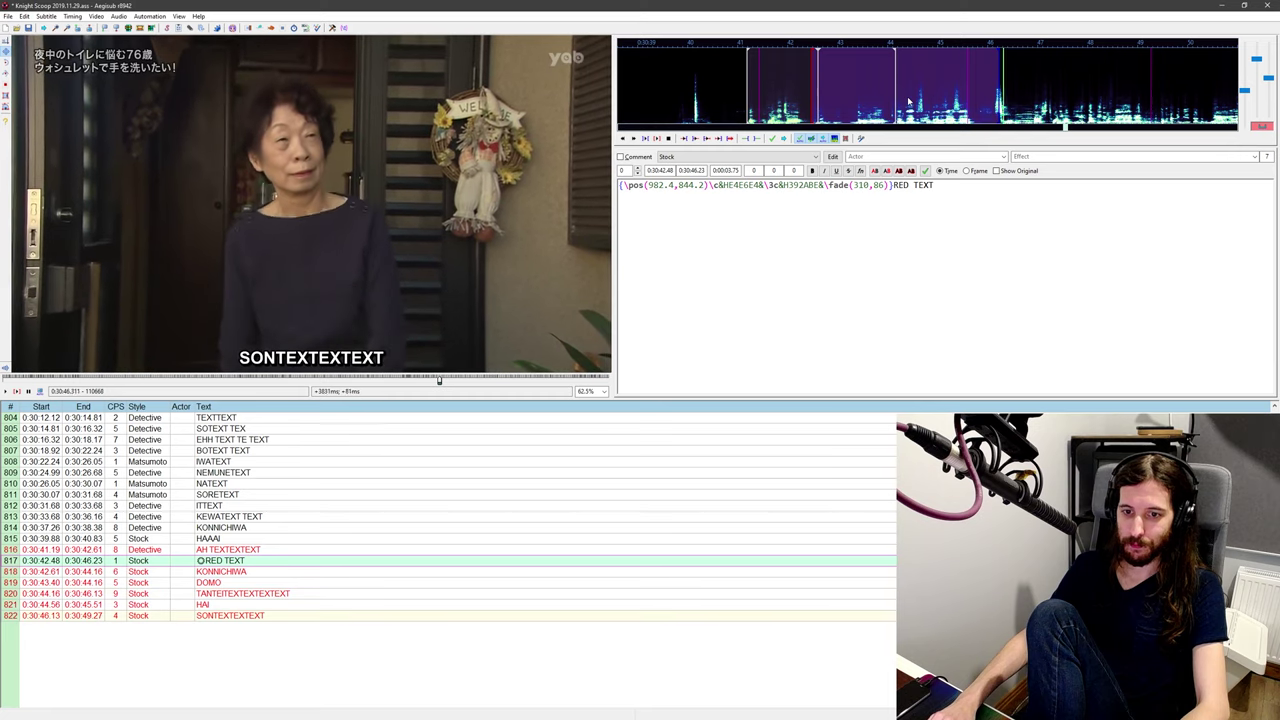
Step: Duplicate the RED TEXT line and move the copy above the first caption row, at about 722, 777
{"action": "middle_click", "coordinate": [795, 100]}
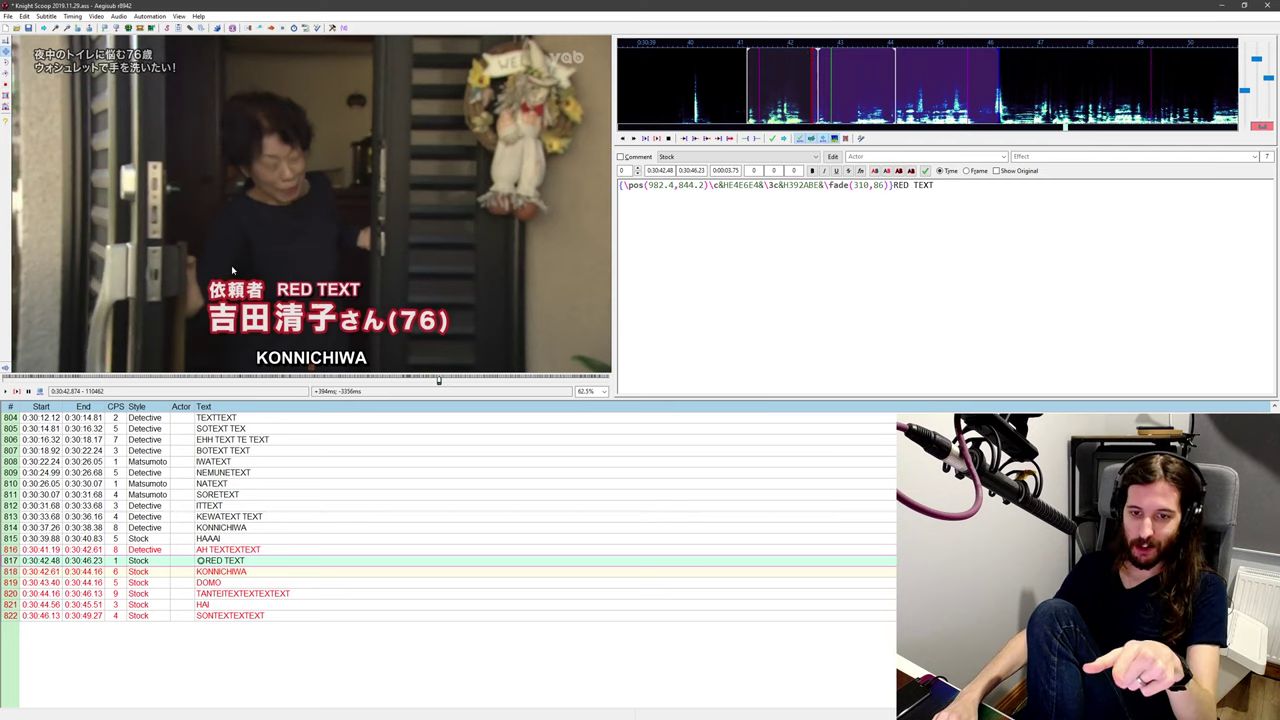
{"action": "right_click", "coordinate": [230, 565]}
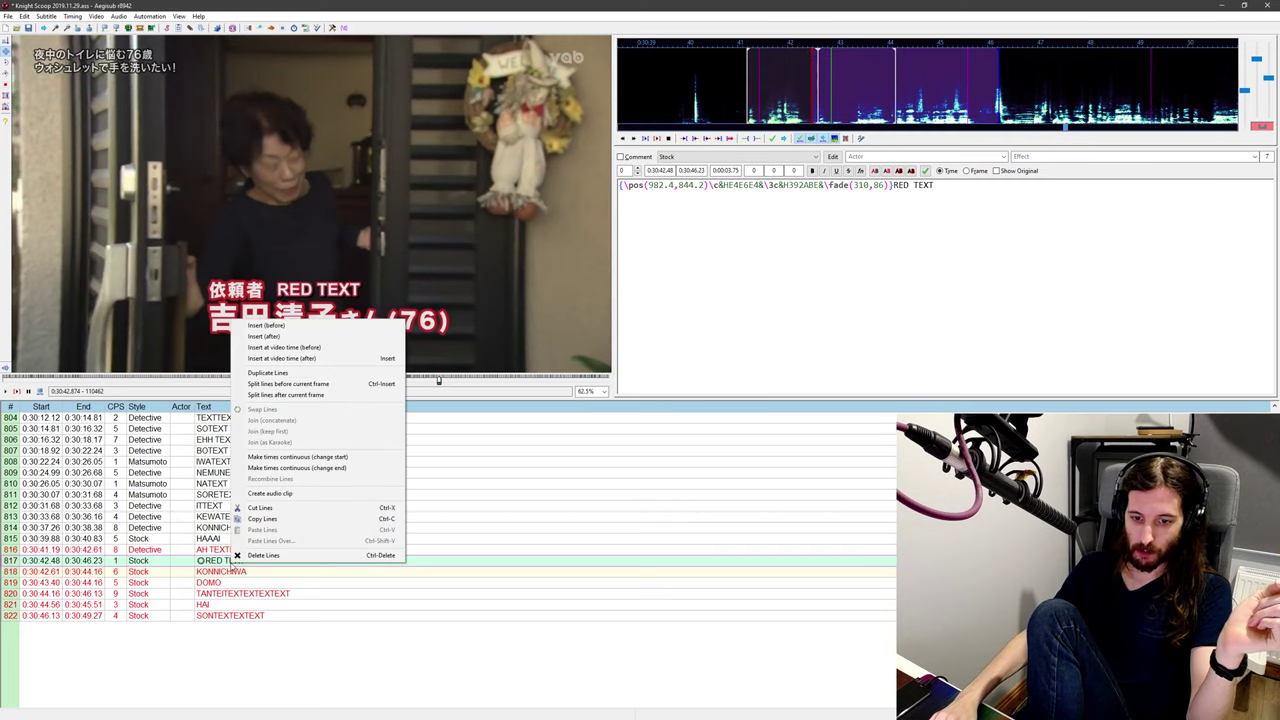
{"action": "left_click", "coordinate": [267, 372]}
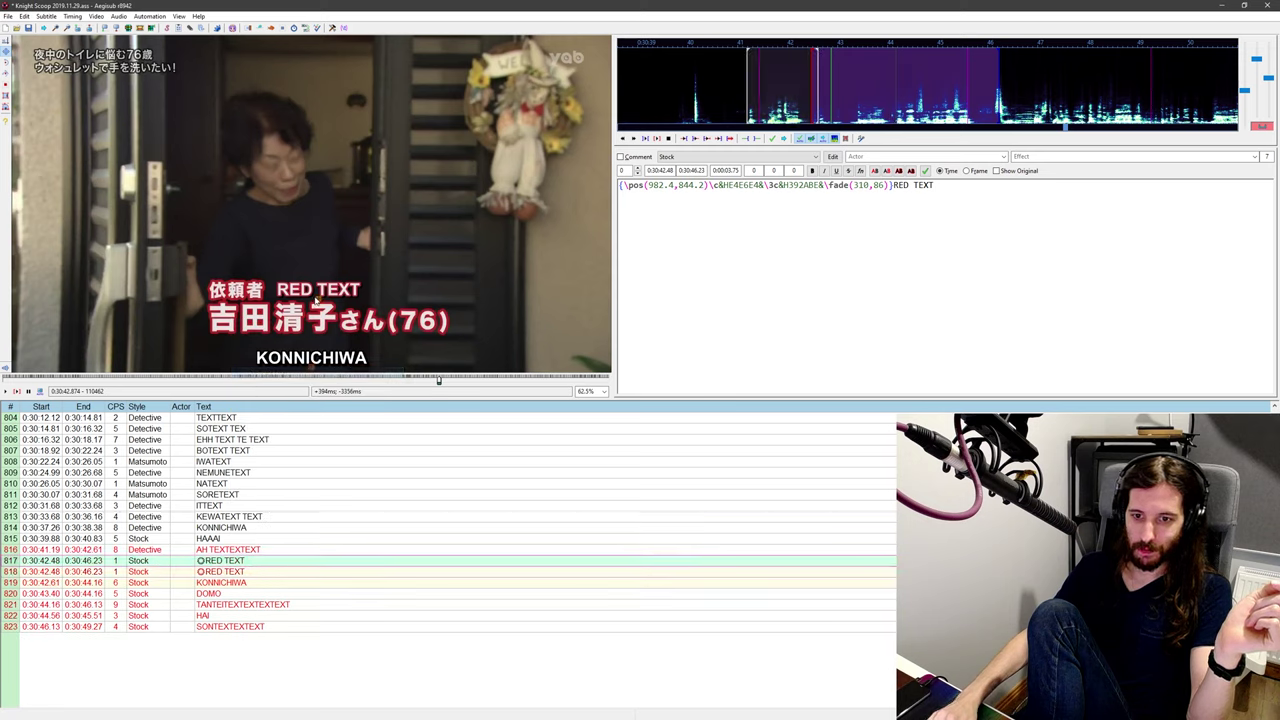
{"action": "mouse_move", "coordinate": [316, 300]}
{"action": "left_mouse_down"}
{"action": "mouse_move", "coordinate": [257, 260]}
{"action": "mouse_move", "coordinate": [236, 276]}
{"action": "left_mouse_up"}
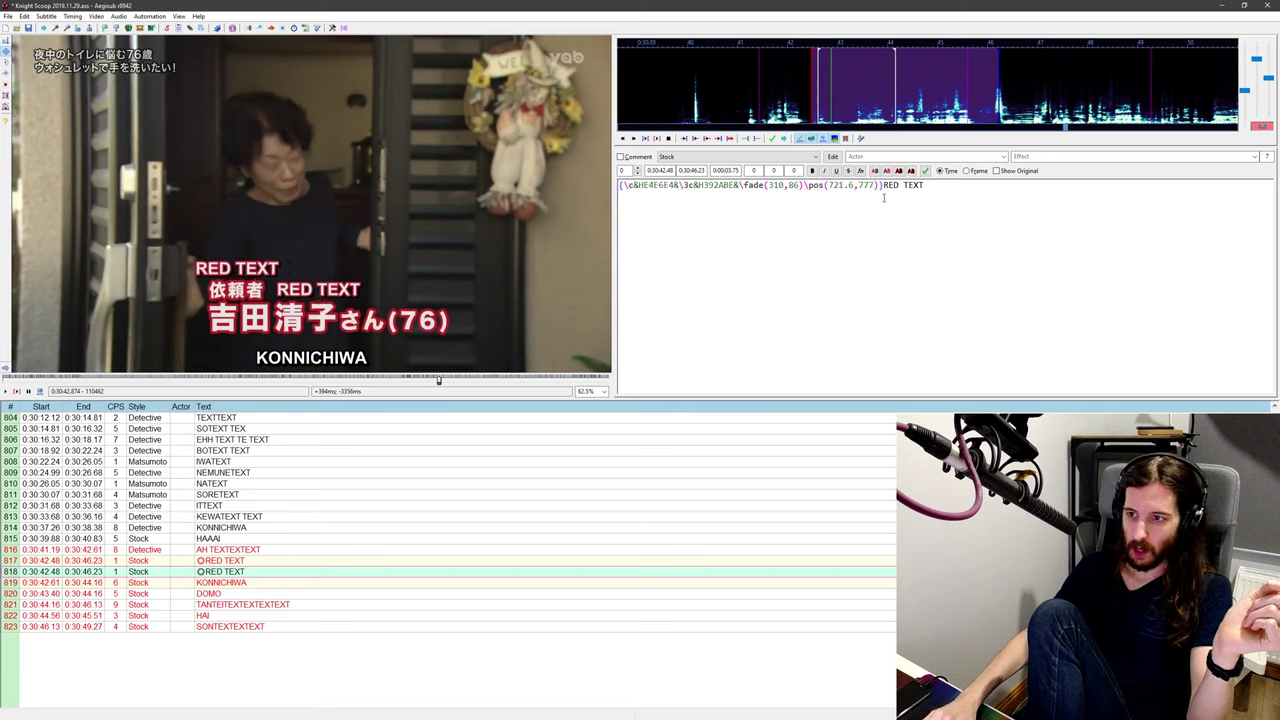
Step: Replace the duplicated line's RED TEXT wording with SMALLTEXT, keeping its override tags
{"action": "left_click_drag", "start_coordinate": [884, 188], "coordinate": [1151, 190]}
{"action": "type", "text": "SMAL"}
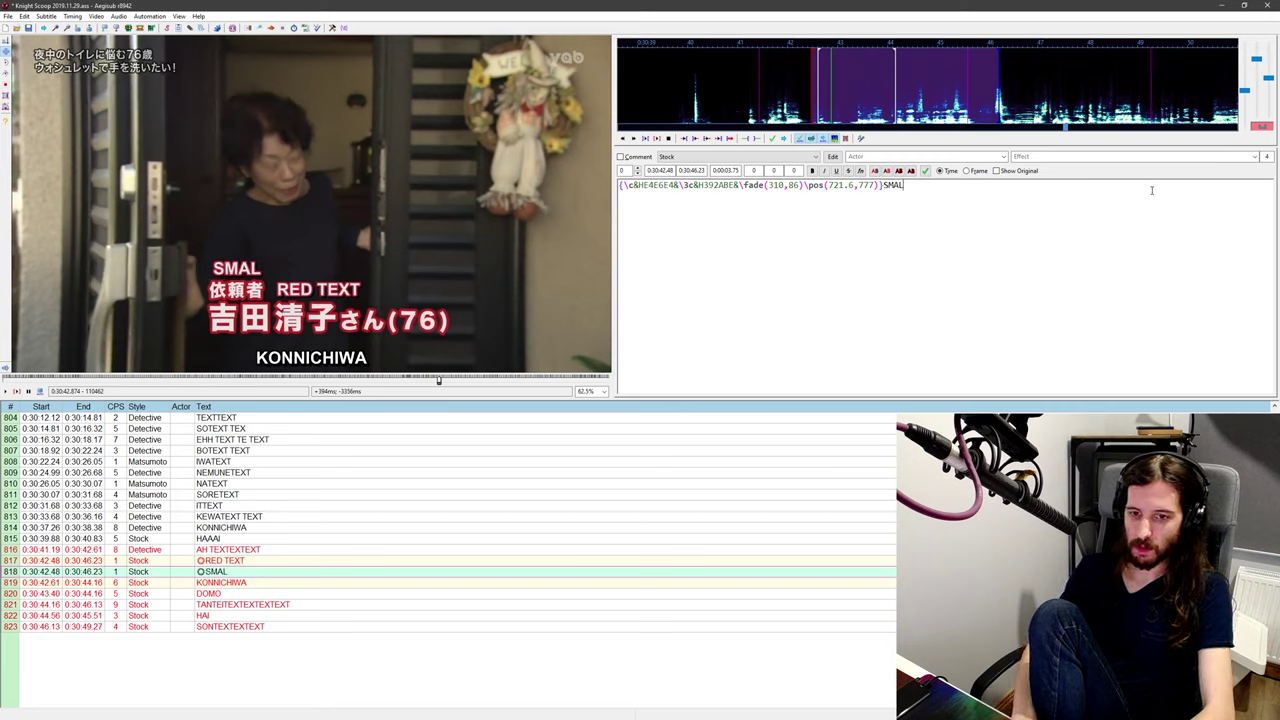
{"action": "type", "text": "LTEXT"}
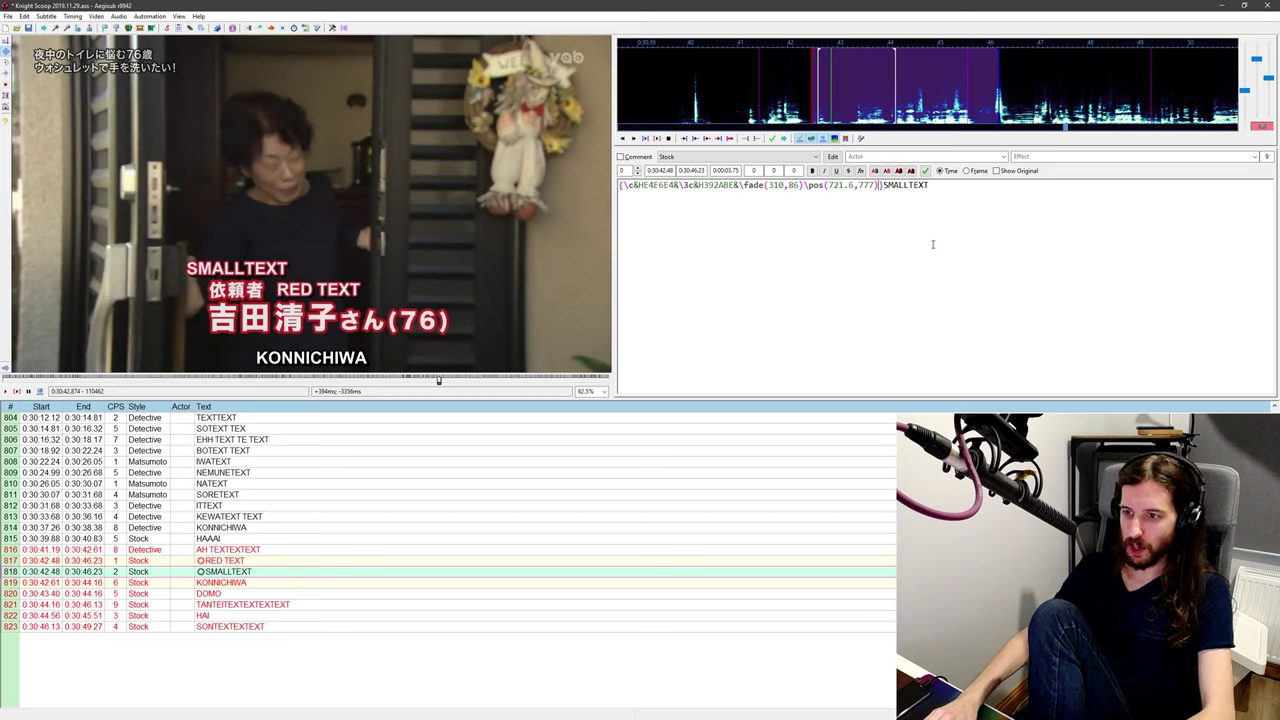
Step: Add an \fs40 tag to the SMALLTEXT line's override block to set its font size to 40
{"action": "type", "text": "\\"}
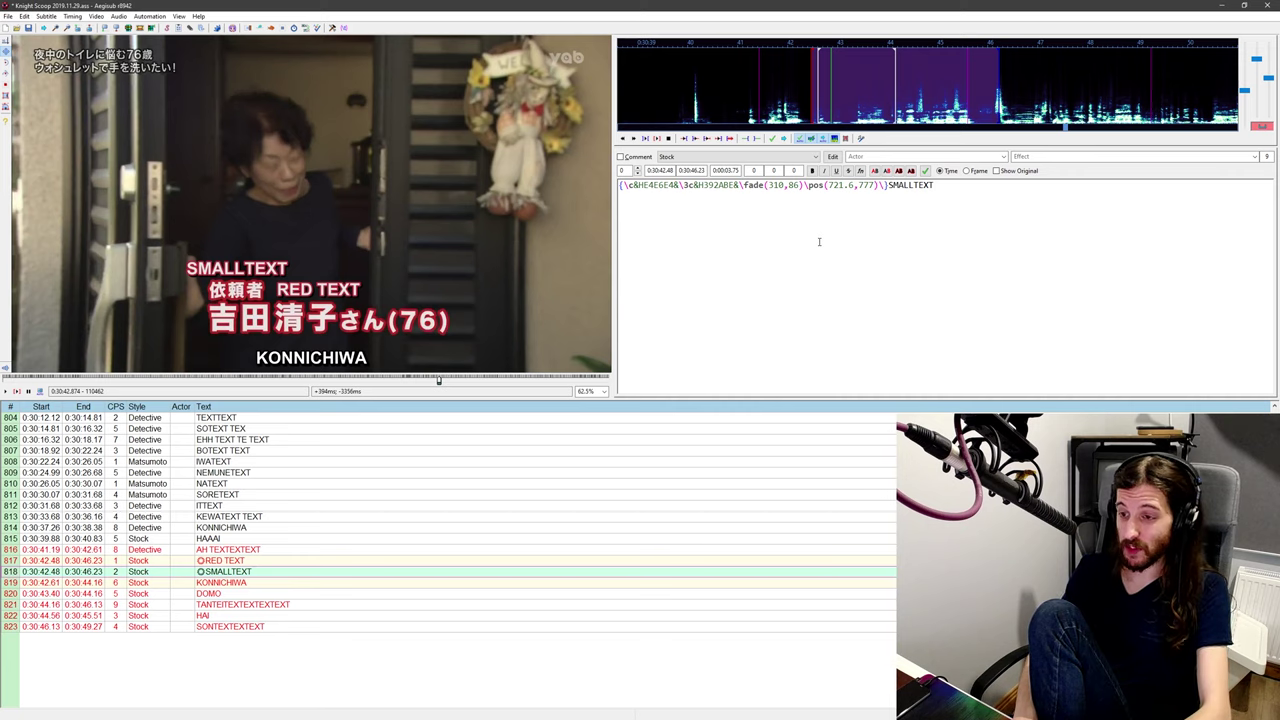
{"action": "type", "text": "fs"}
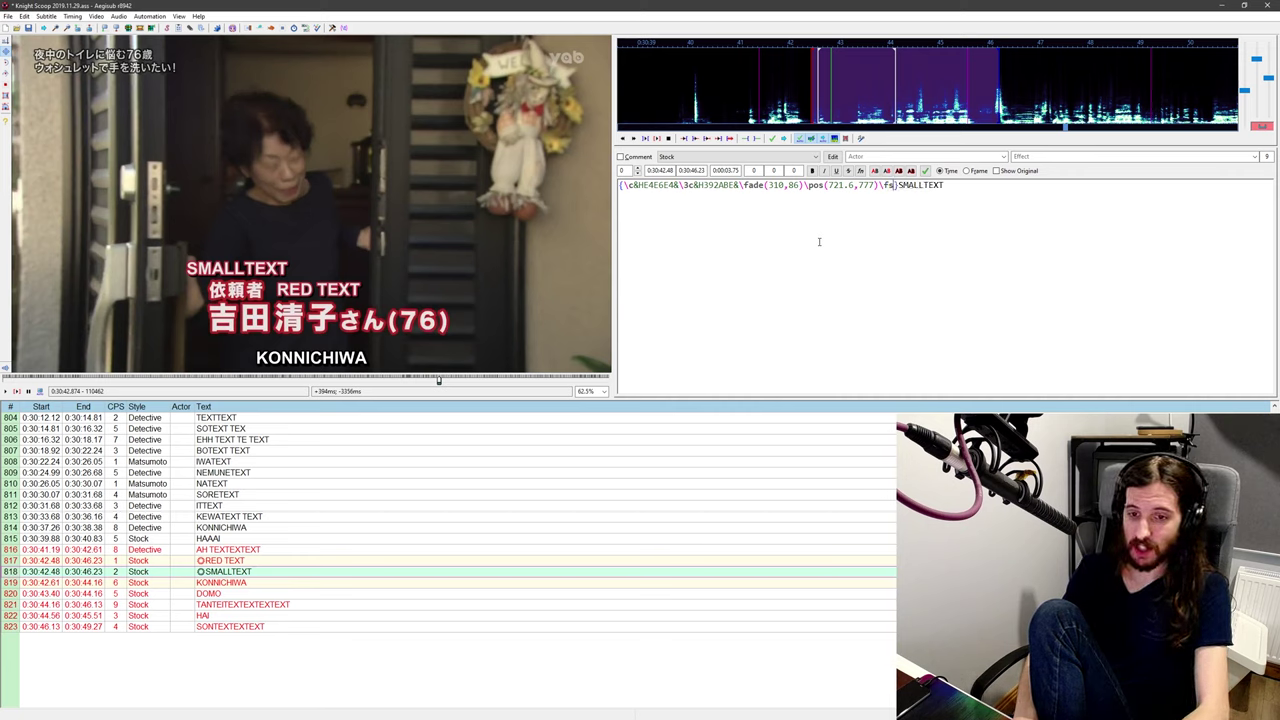
{"action": "type", "text": "40"}
{"action": "key", "text": "BackSpace"}
{"action": "key", "text": "BackSpace"}
{"action": "type", "text": "50"}
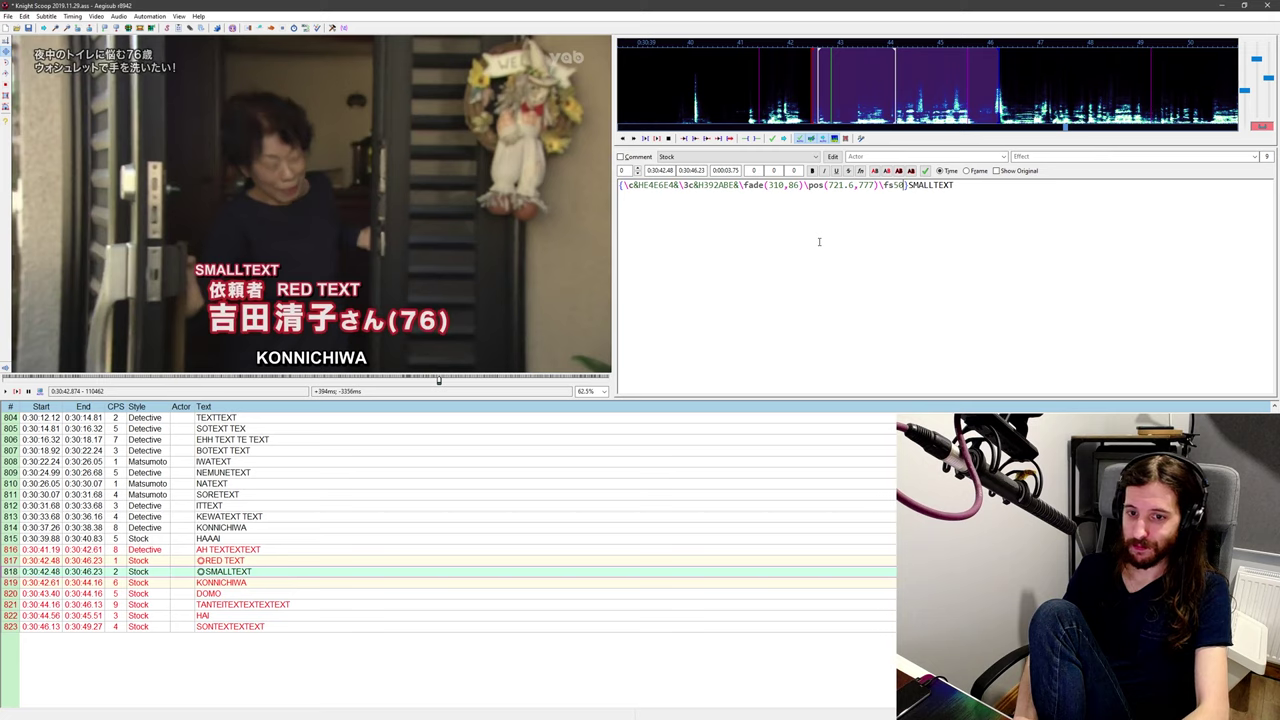
{"action": "key", "text": "BackSpace"}
{"action": "key", "text": "BackSpace"}
{"action": "type", "text": "40"}
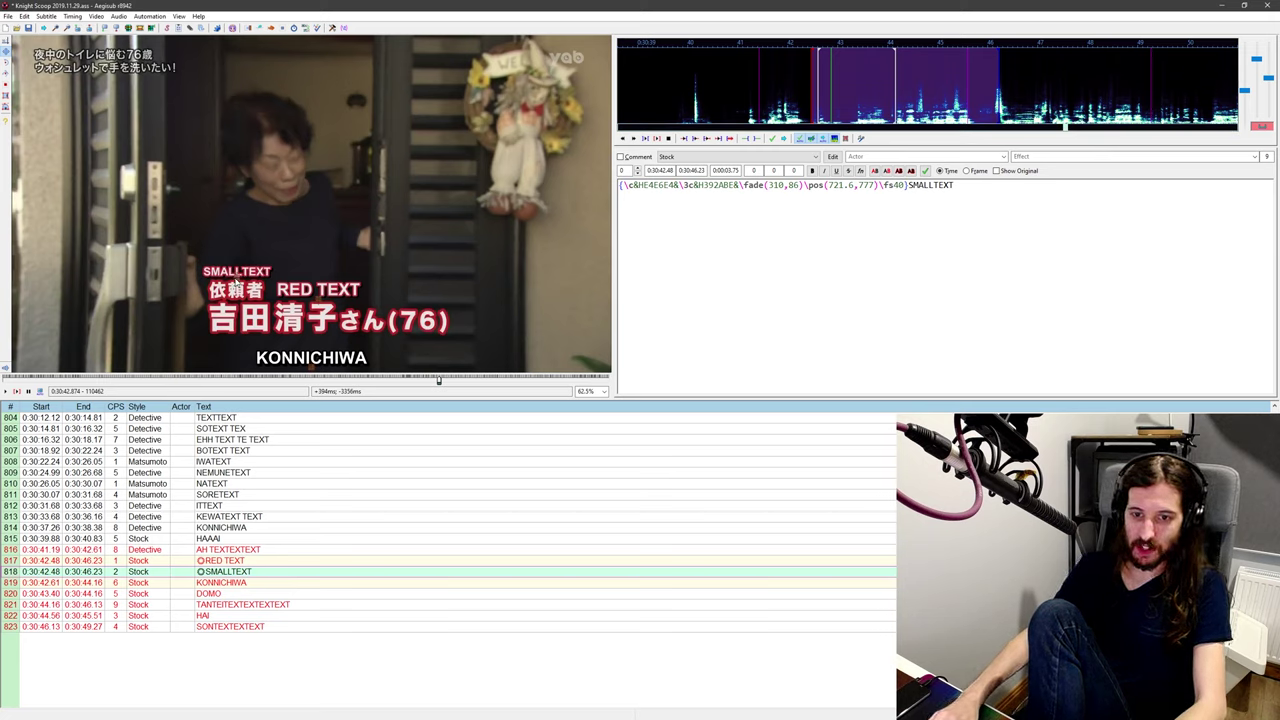
Step: Move the SMALLTEXT subtitle to about 728, 777 and the RED TEXT subtitle to about 1088, 844, and reselect the SMALLTEXT line
{"action": "left_click_drag", "start_coordinate": [236, 280], "coordinate": [238, 280]}
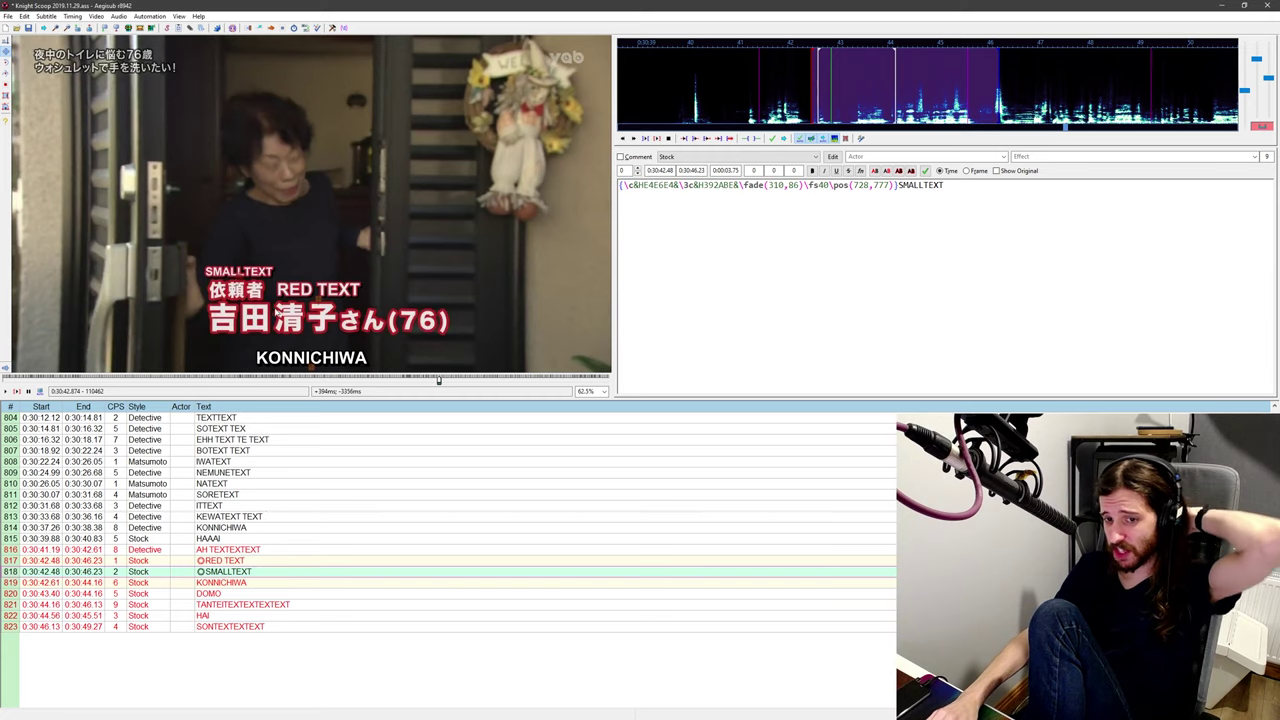
{"action": "left_click_drag", "start_coordinate": [314, 297], "coordinate": [347, 298]}
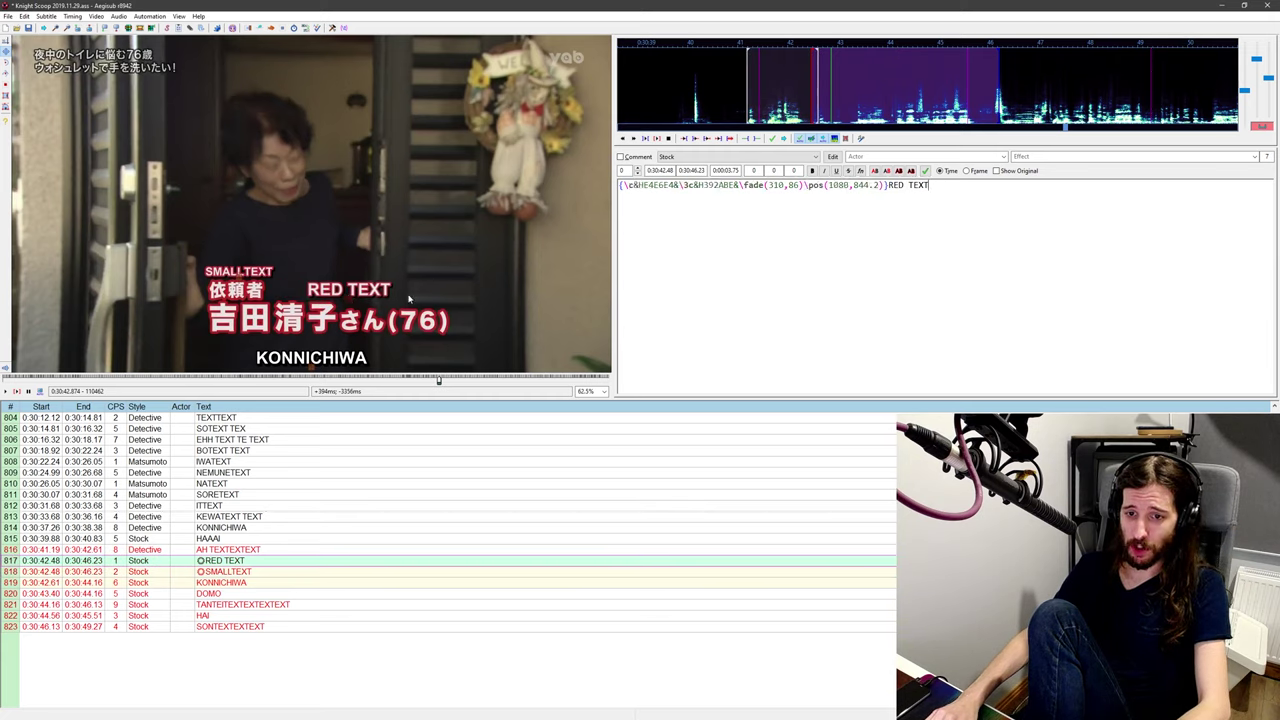
{"action": "left_click", "coordinate": [353, 573]}
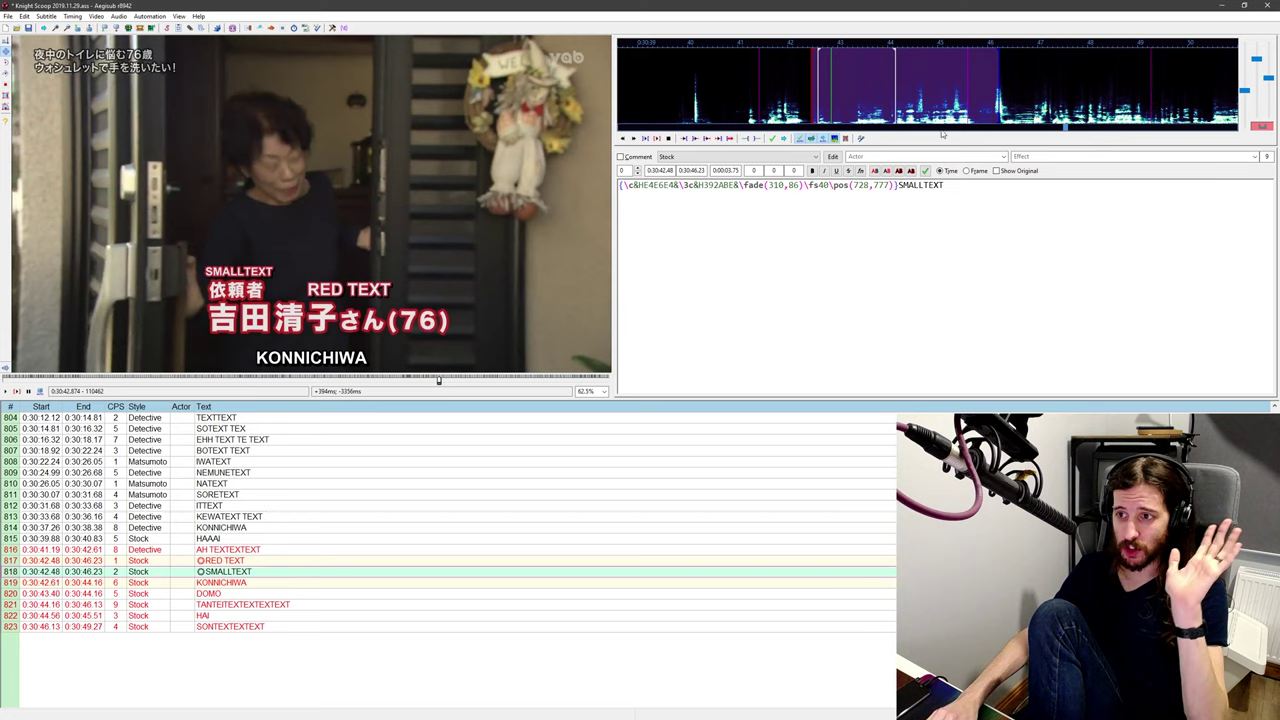
Step: Play the video from just before the RED TEXT and SMALLTEXT captions to check how they fade in and out with the dialogue
{"action": "middle_click", "coordinate": [854, 104]}
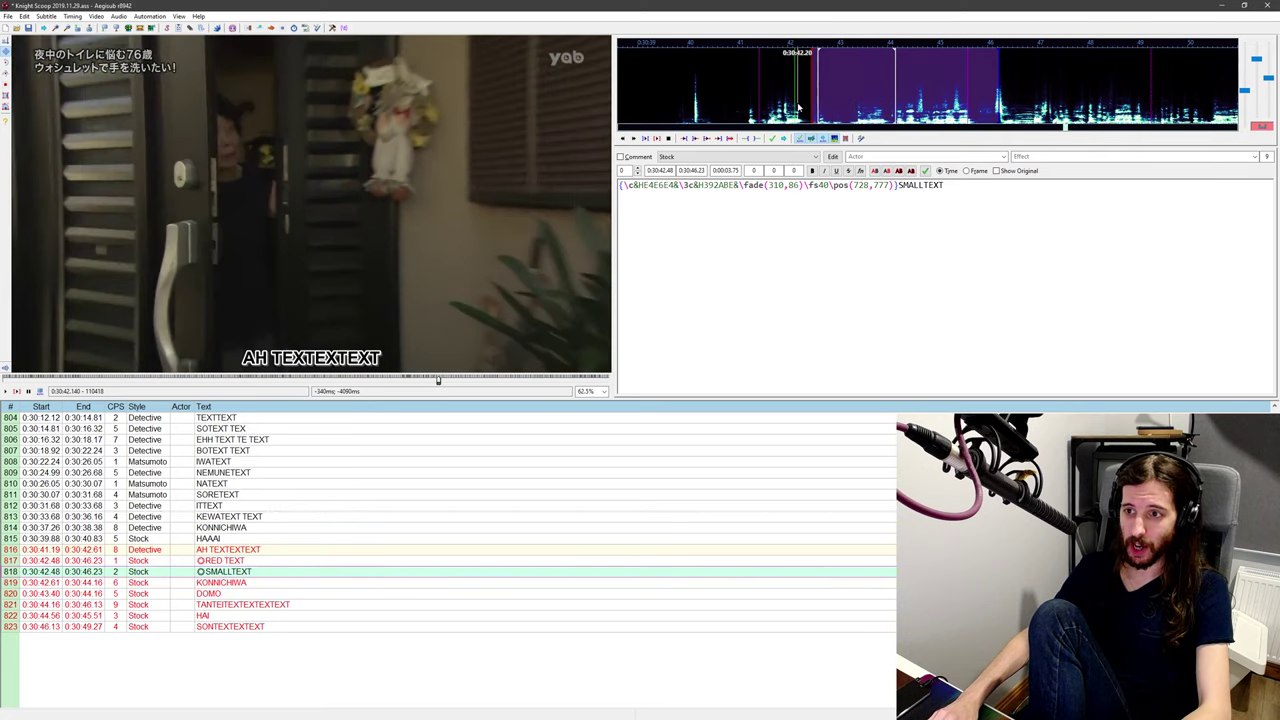
{"action": "middle_click", "coordinate": [718, 92]}
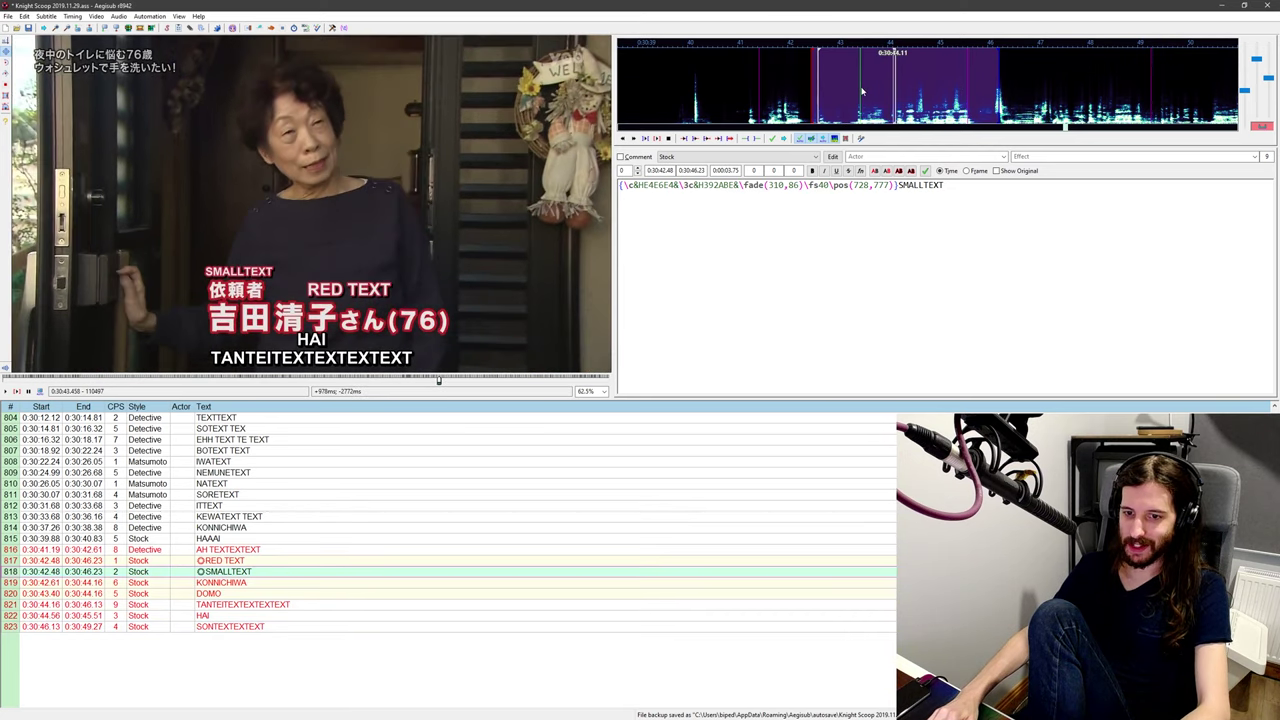
{"action": "middle_click", "coordinate": [771, 87]}
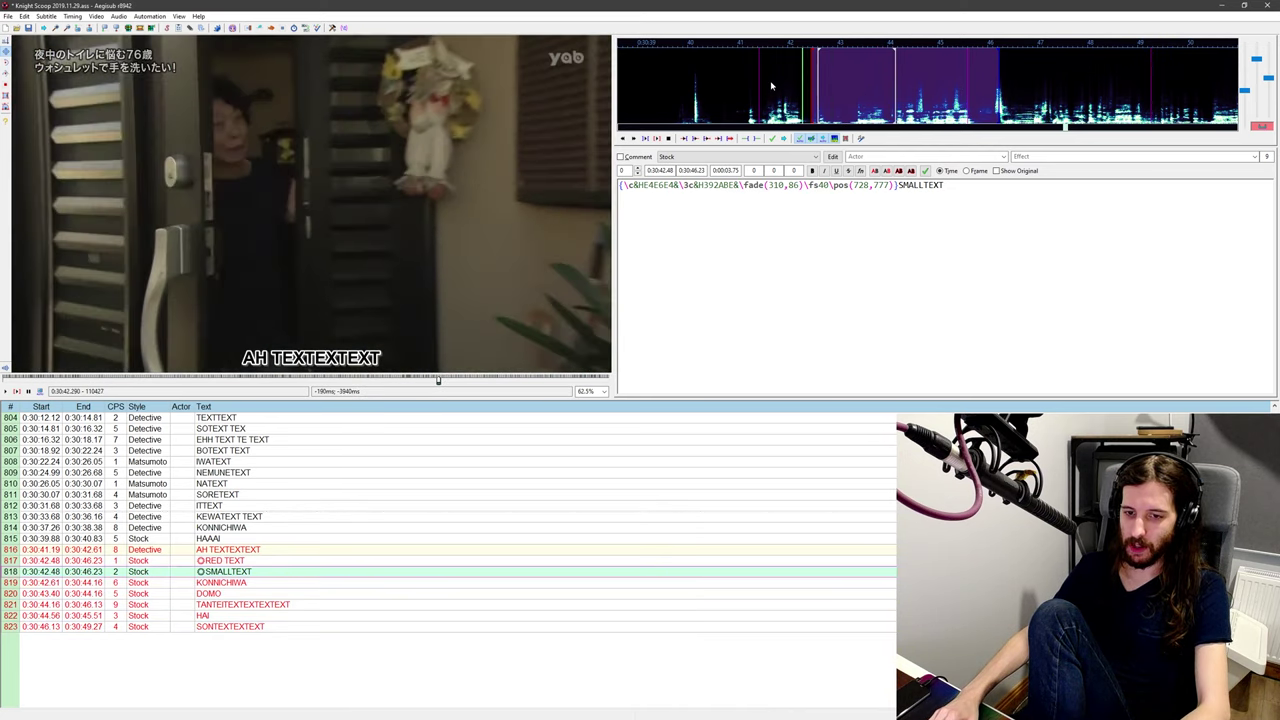
{"action": "middle_click", "coordinate": [764, 83]}
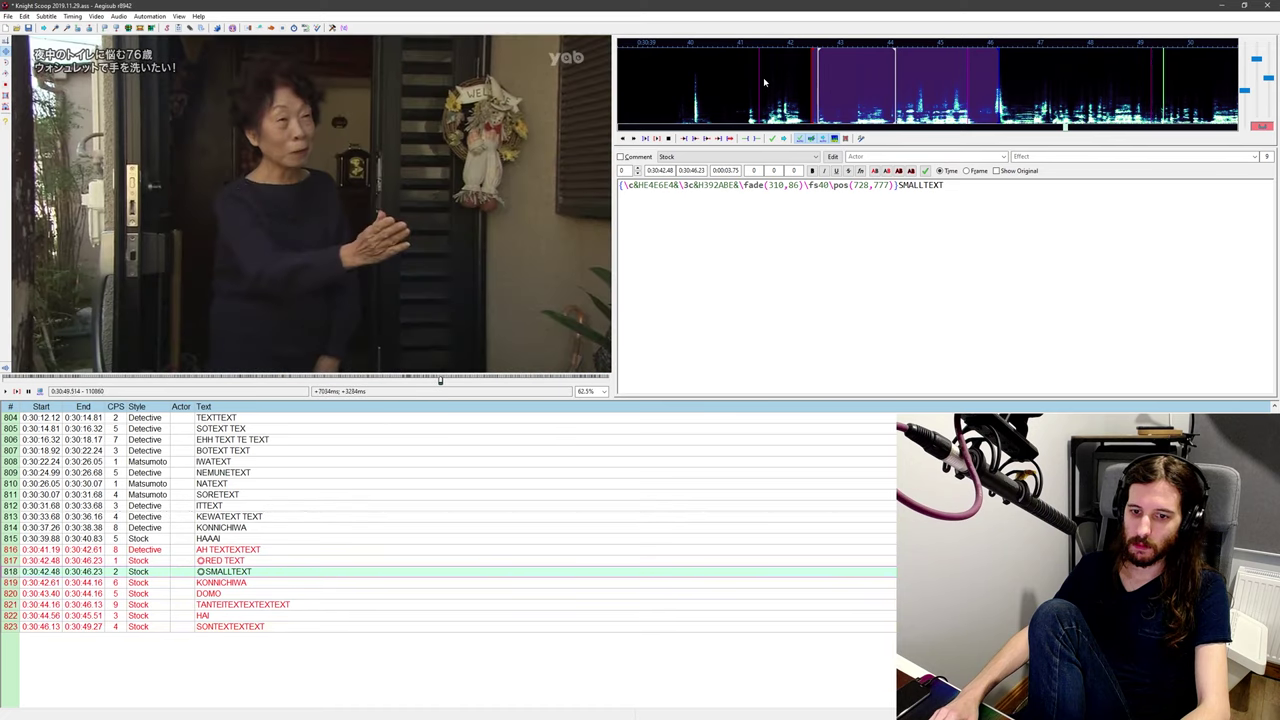
Step: Select the final SONTEXTEXTEXT line and review the video from around its end time
{"action": "left_click", "coordinate": [401, 627]}
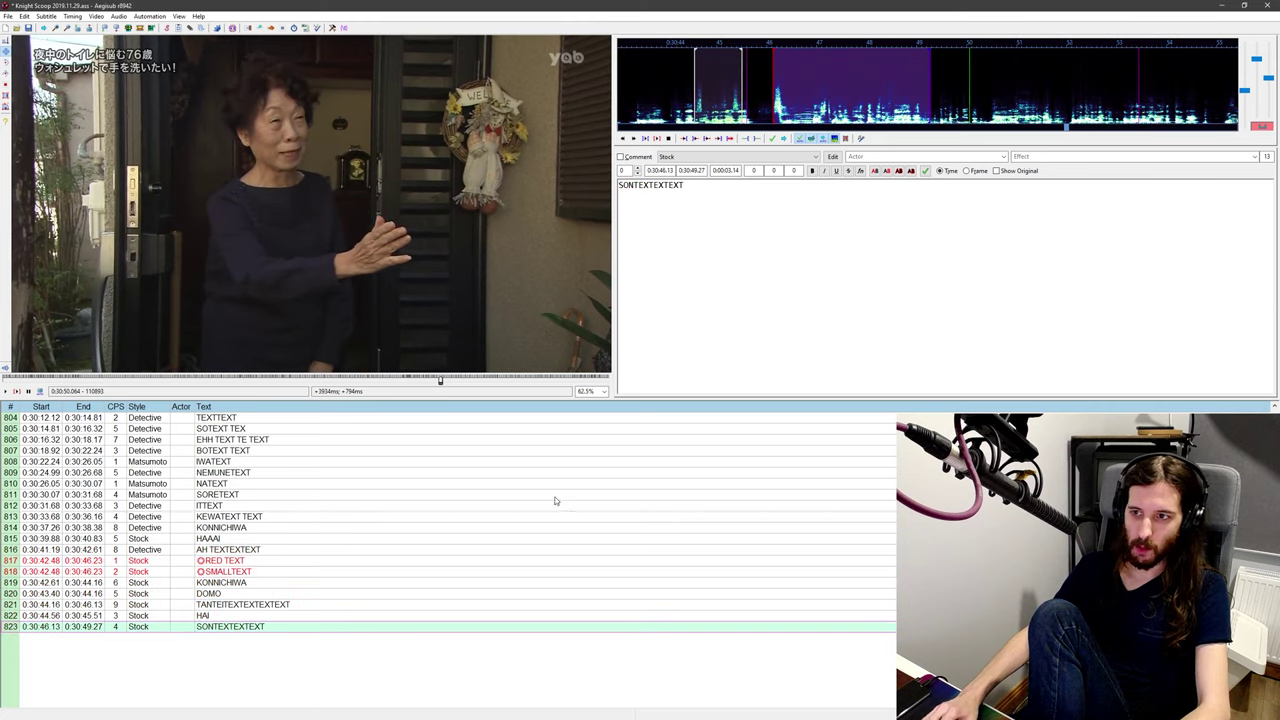
{"action": "key", "text": "ctrl+p"}
{"action": "middle_click", "coordinate": [934, 85]}
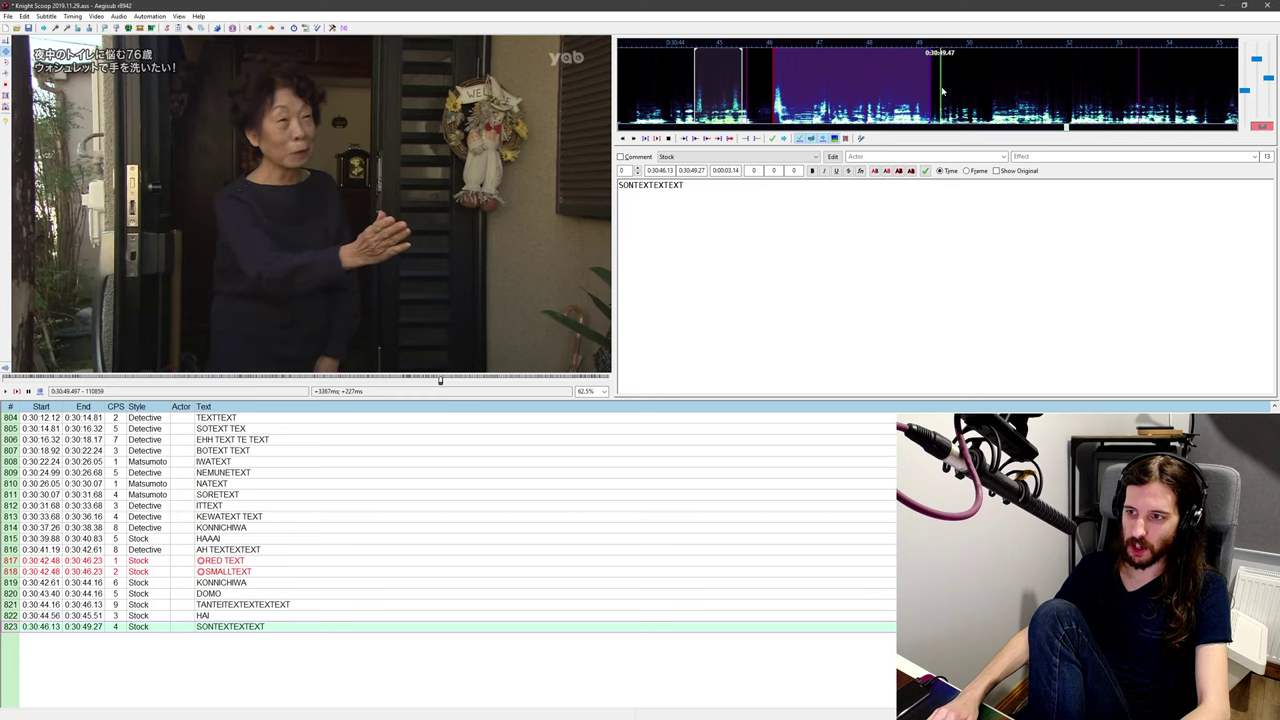
{"action": "key", "text": "ctrl+p"}
{"action": "middle_click", "coordinate": [936, 88]}
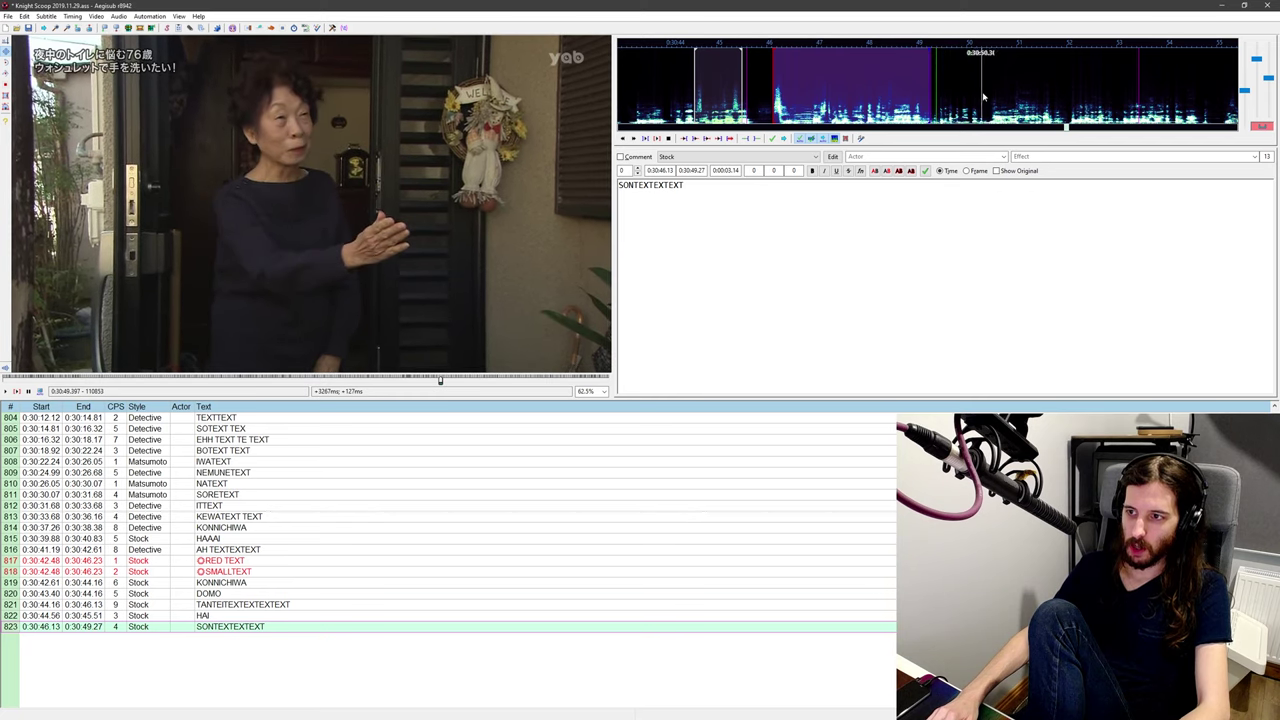
Step: Add a Stock subtitle line after SONTEXTEXTEXT reading DONTEXTEXTEXT and extend its end time to 0:30:52.07
{"action": "key", "text": "Return"}
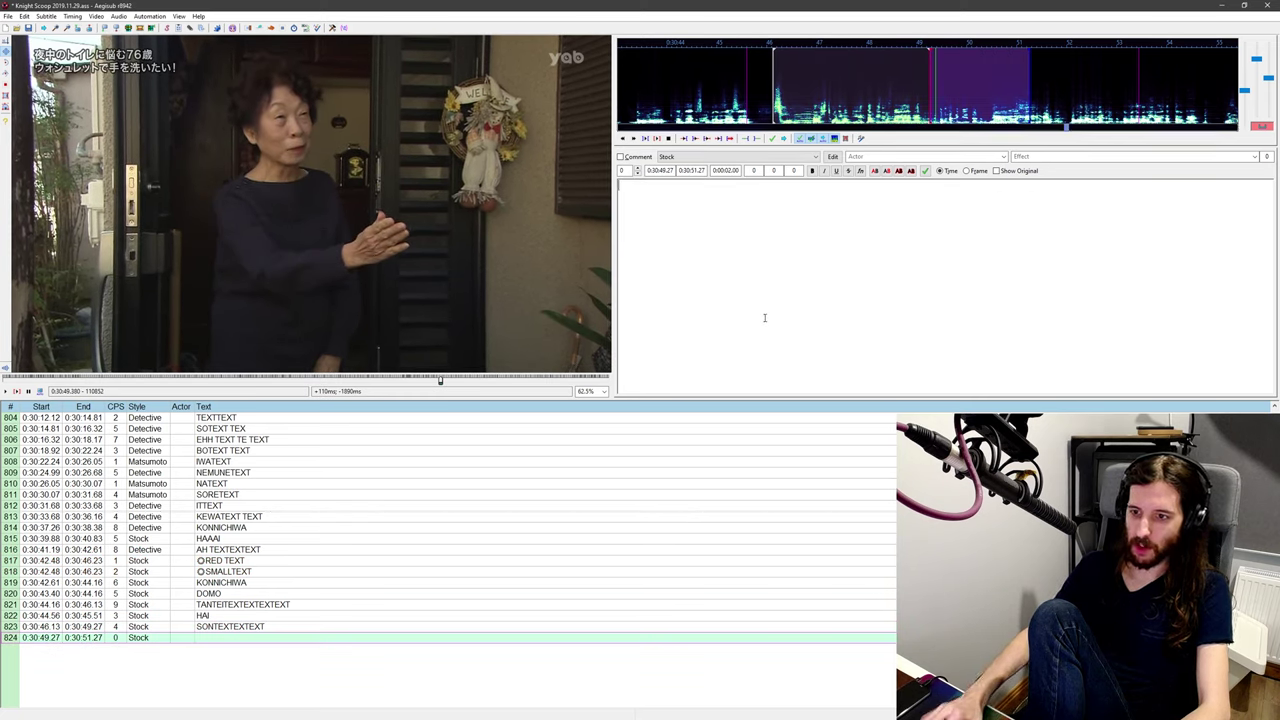
{"action": "type", "text": "do"}
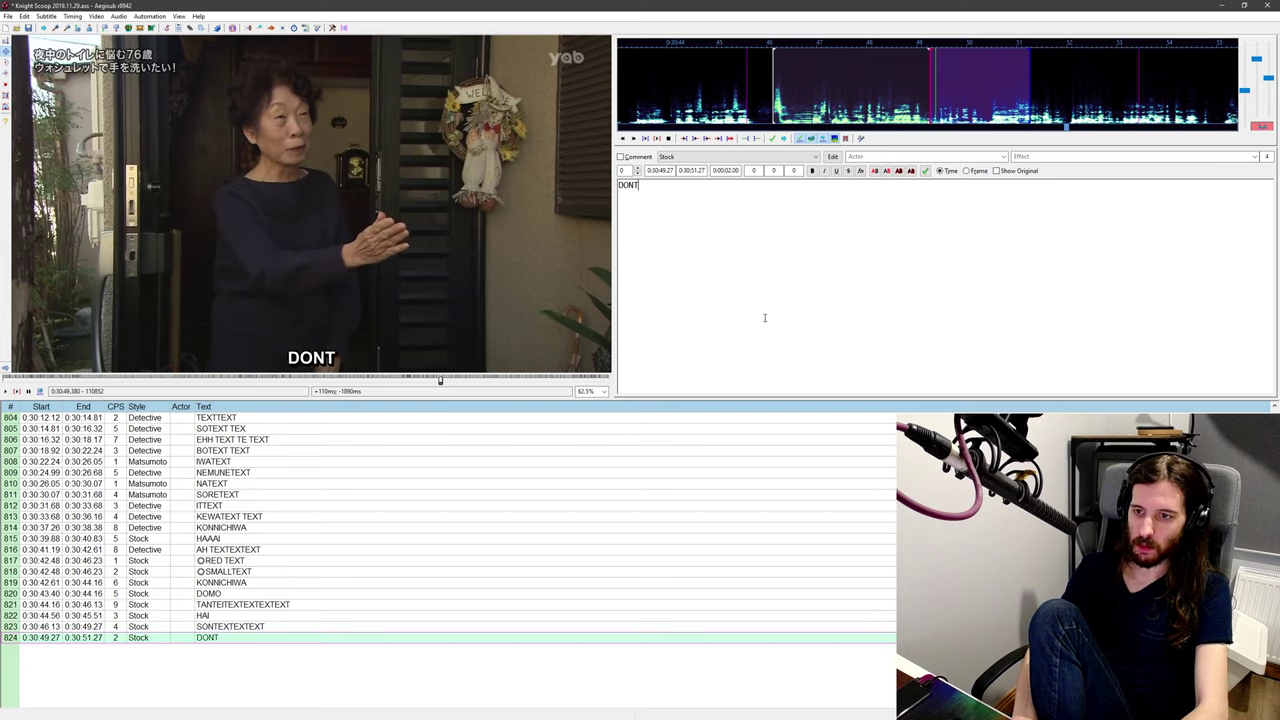
{"action": "type", "text": "NTEXTEXTEXT"}
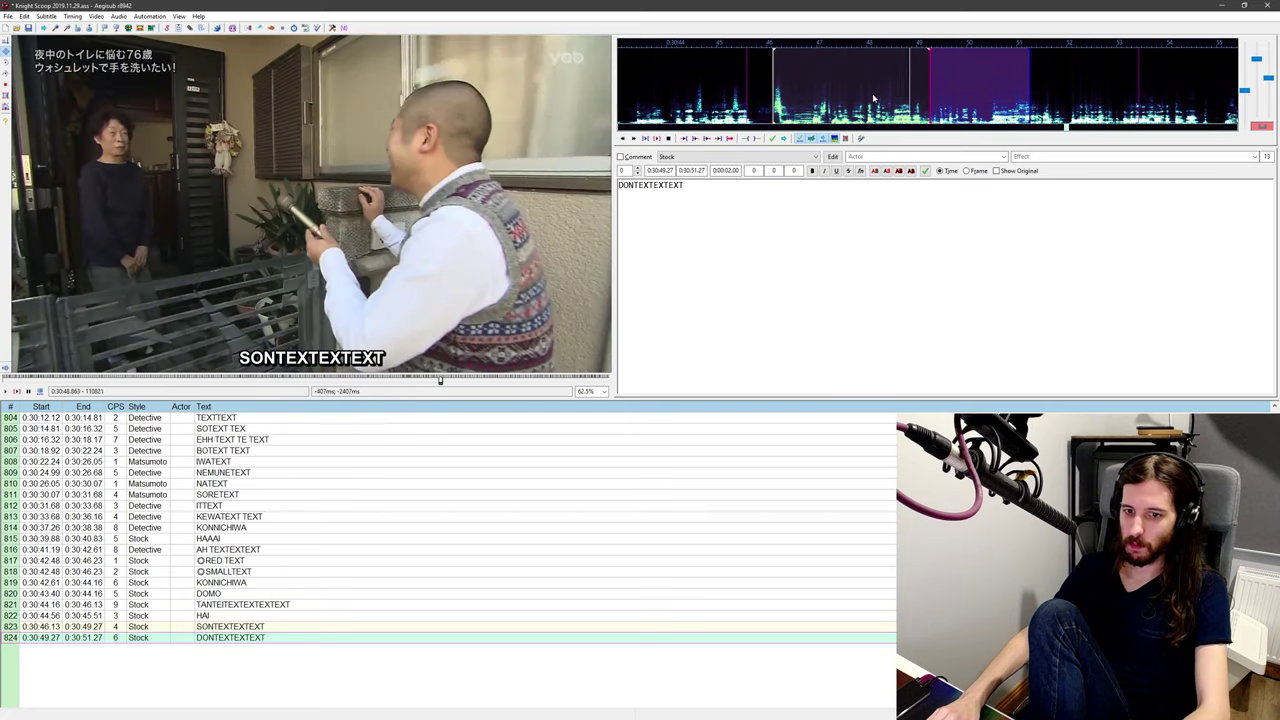
{"action": "middle_click", "coordinate": [881, 91]}
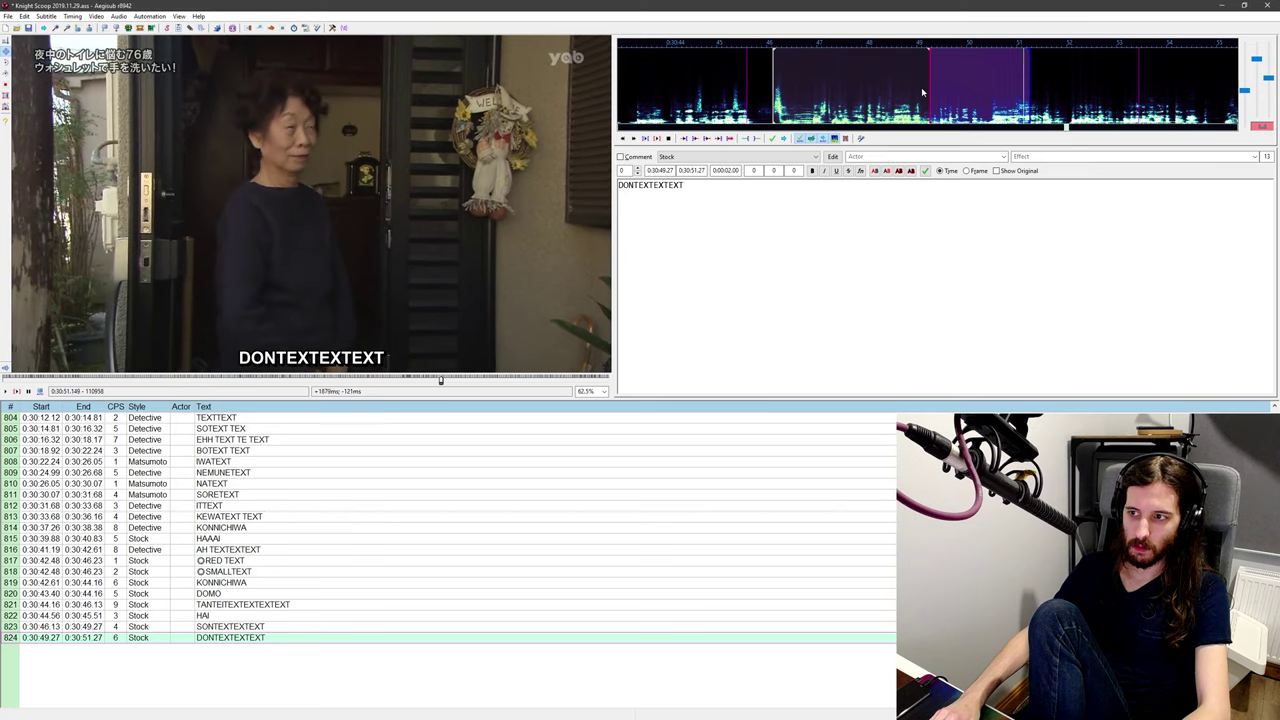
{"action": "middle_click", "coordinate": [977, 97]}
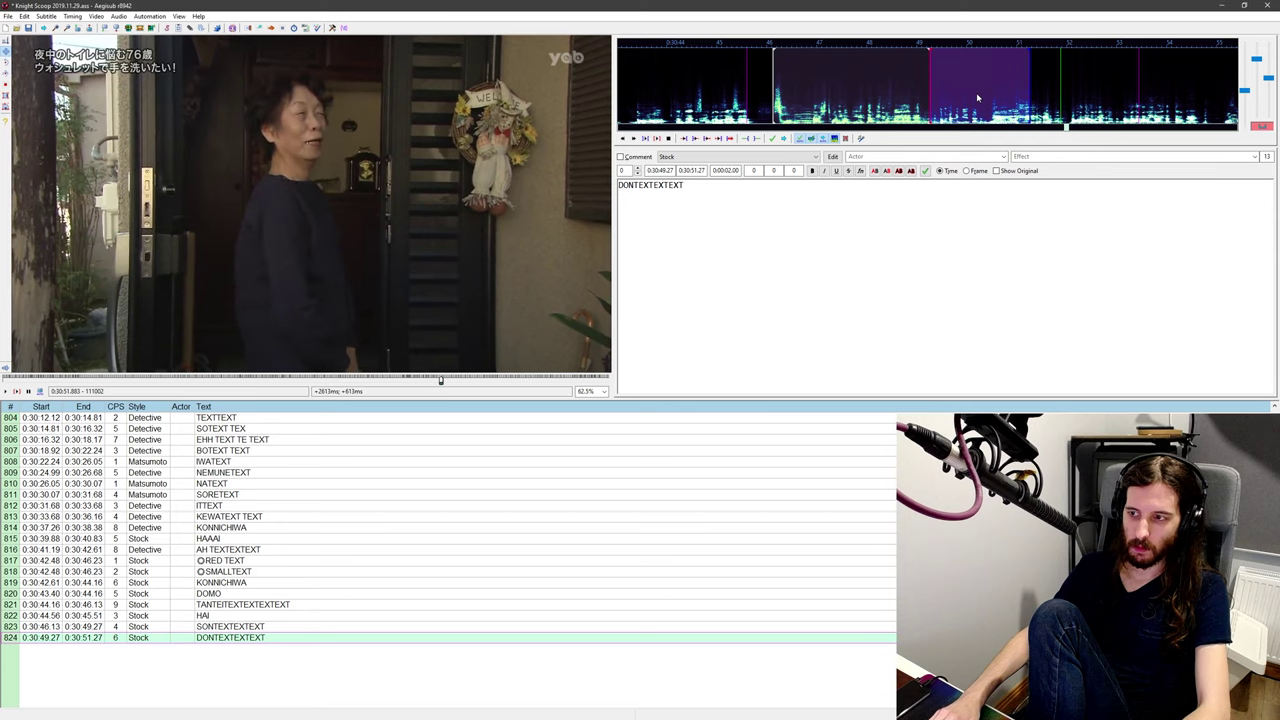
{"action": "middle_click", "coordinate": [1069, 124]}
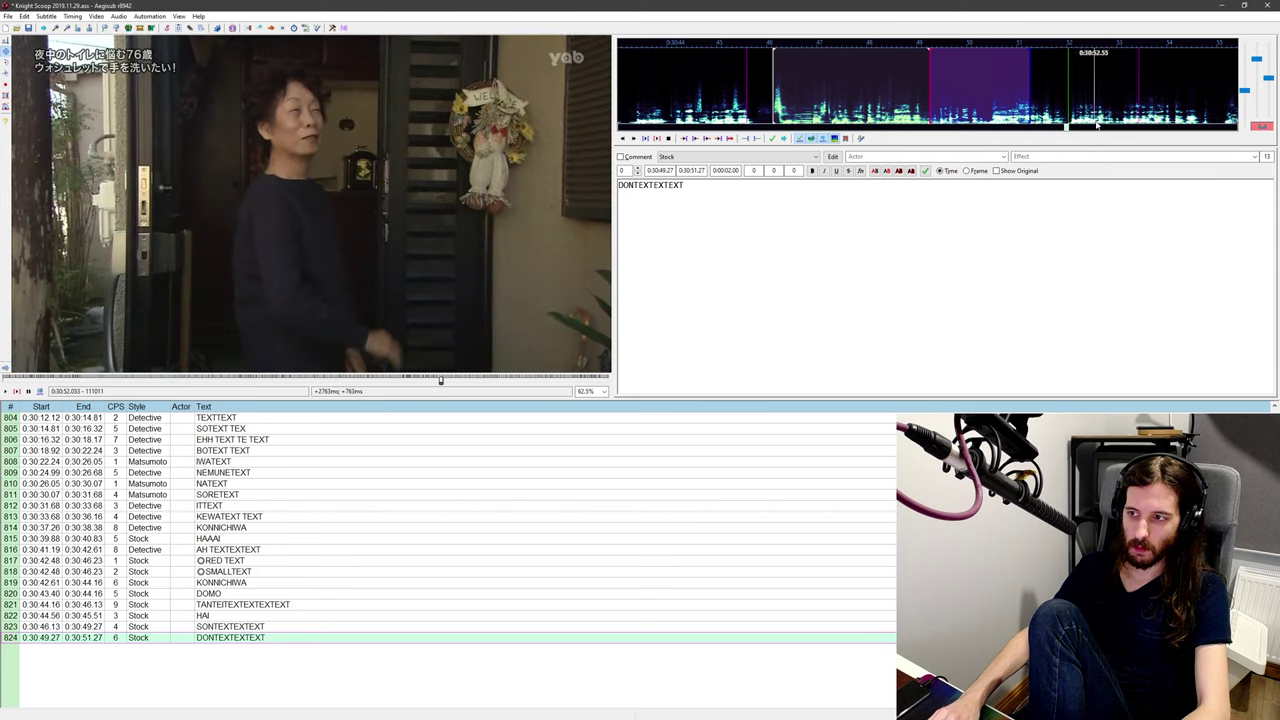
{"action": "key", "text": "ctrl+4"}
Step: Insert an overlapping Detective line reading TEXTETEXT that starts at 0:30:50.47 and ends with the DONTEXTEXTEXT line at 0:30:52.07
{"action": "middle_click", "coordinate": [942, 104]}
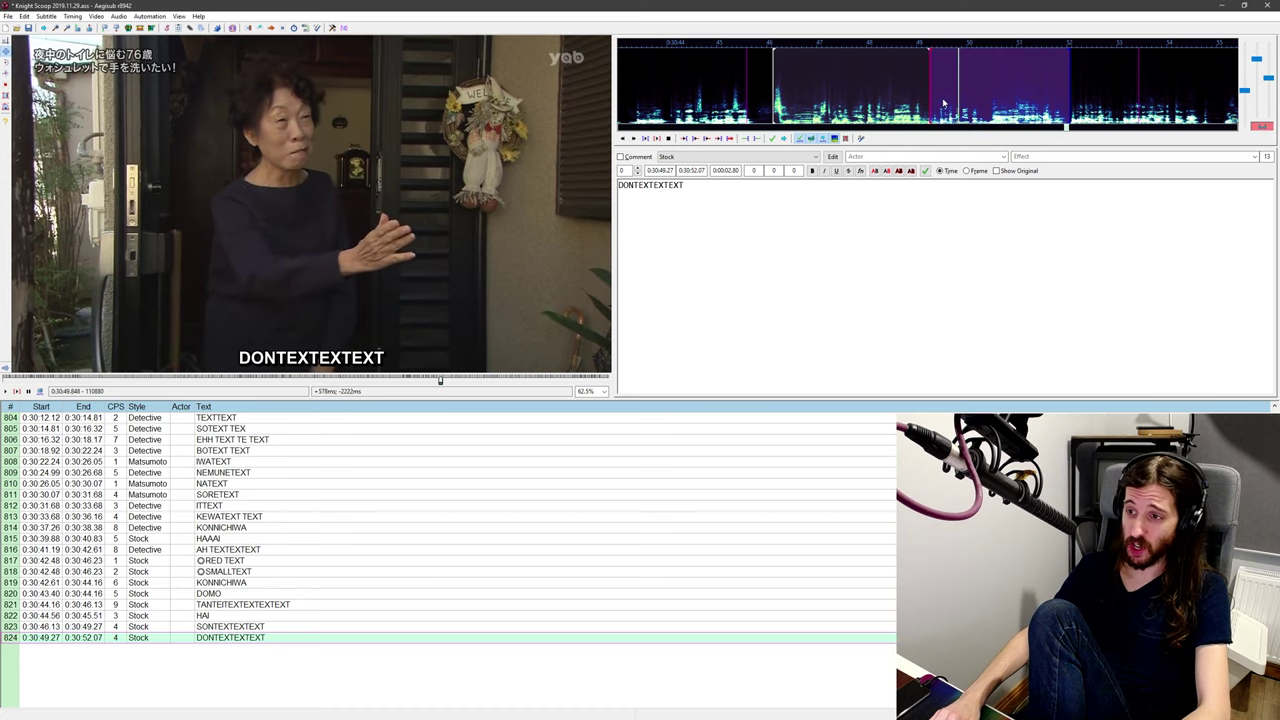
{"action": "middle_click", "coordinate": [990, 98]}
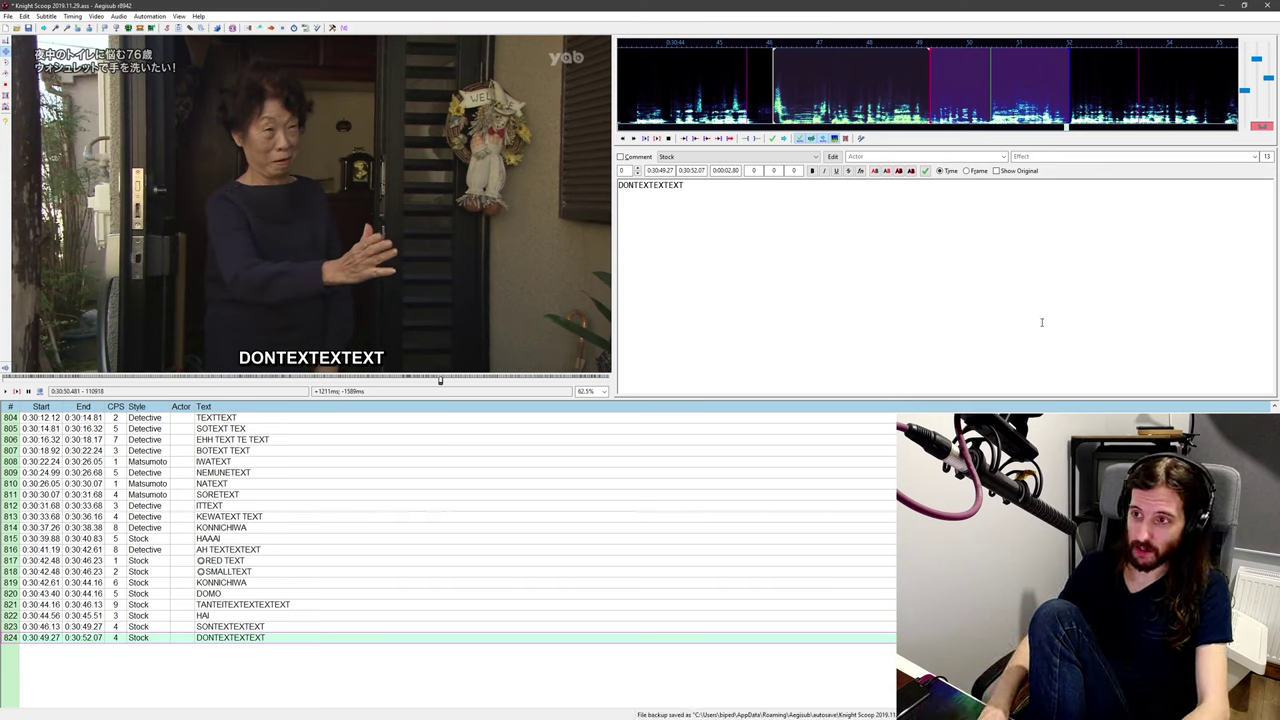
{"action": "key", "text": "Insert"}
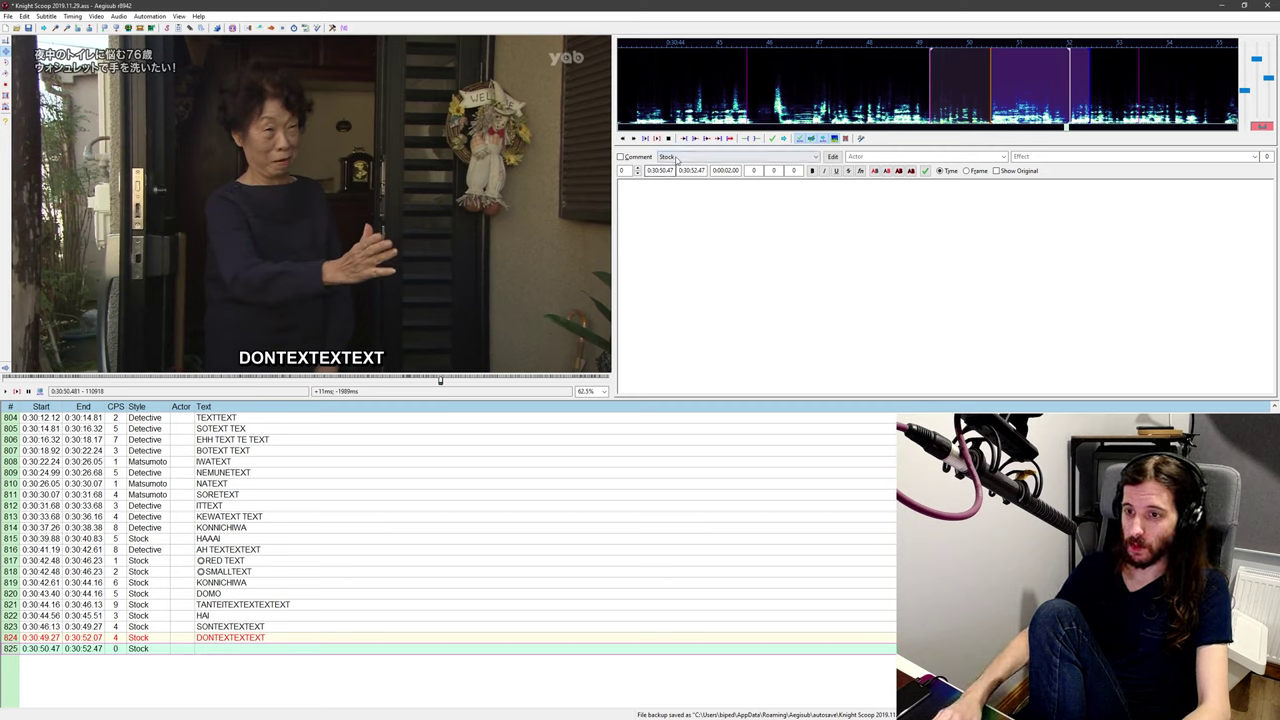
{"action": "scroll", "coordinate": [676, 158], "scroll_direction": "up", "scroll_amount": 2}
{"action": "type", "text": "T"}
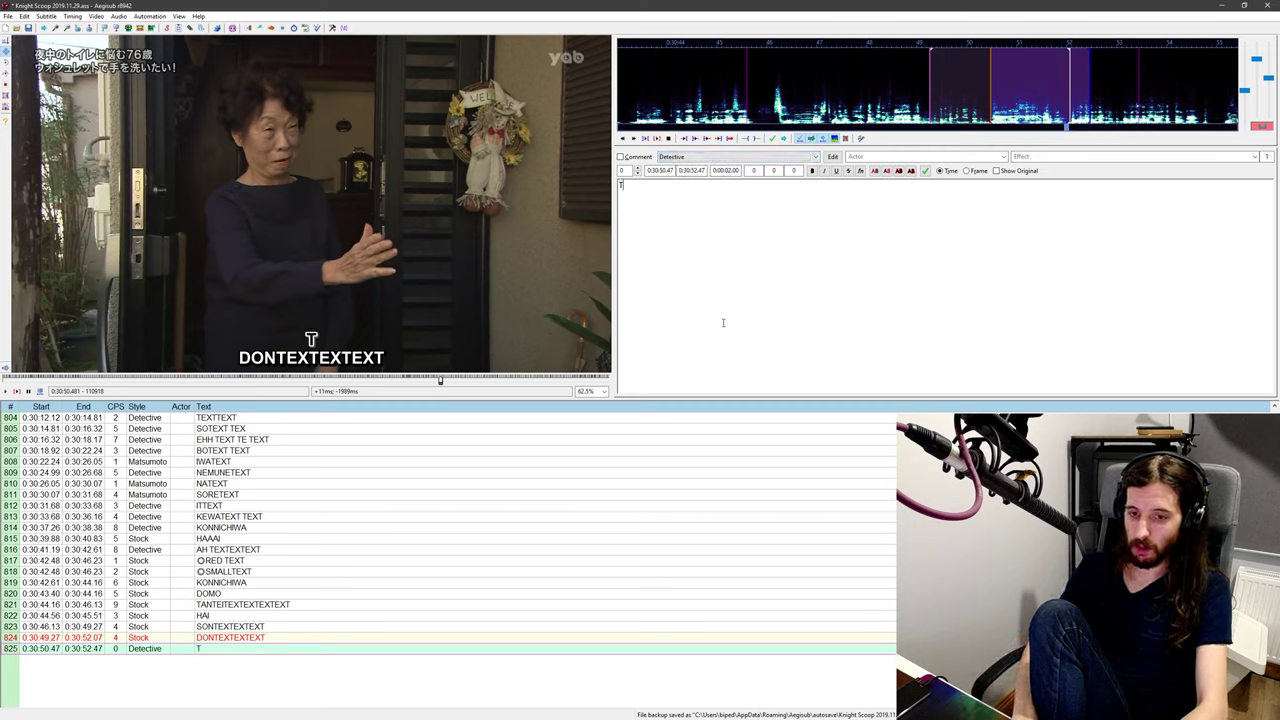
{"action": "type", "text": "EXTETEXT"}
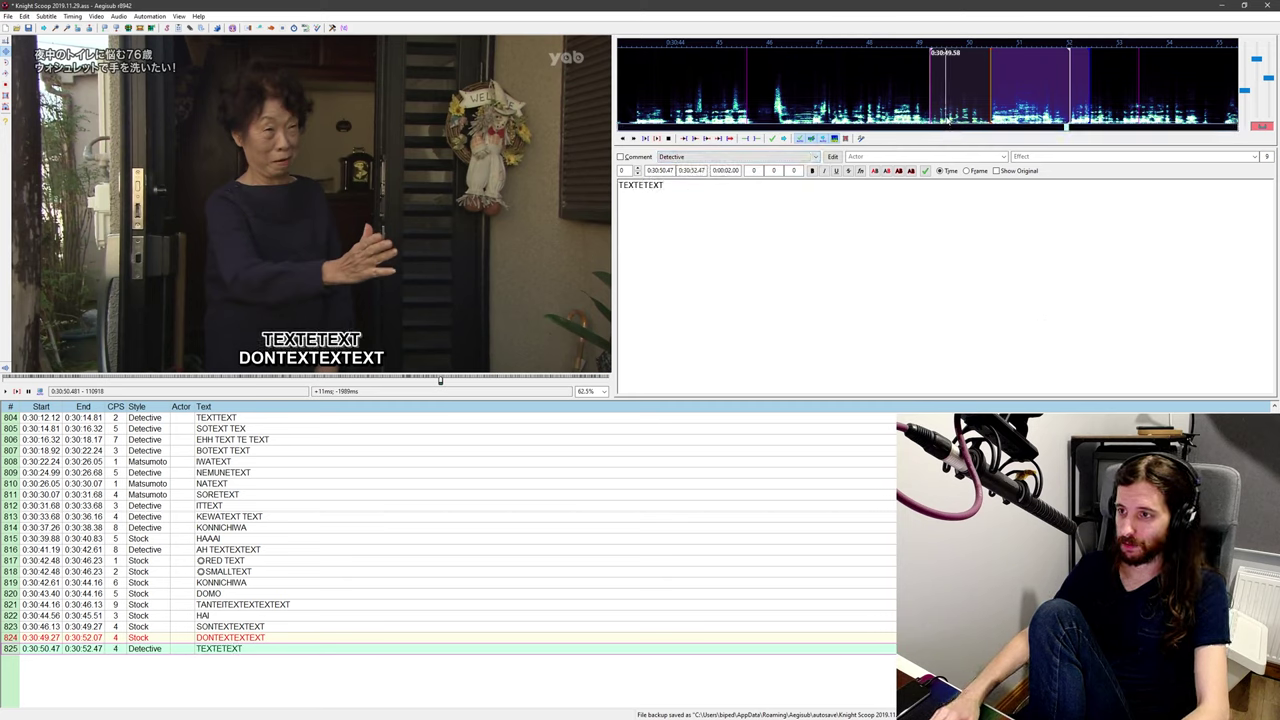
{"action": "right_click", "coordinate": [1021, 95]}
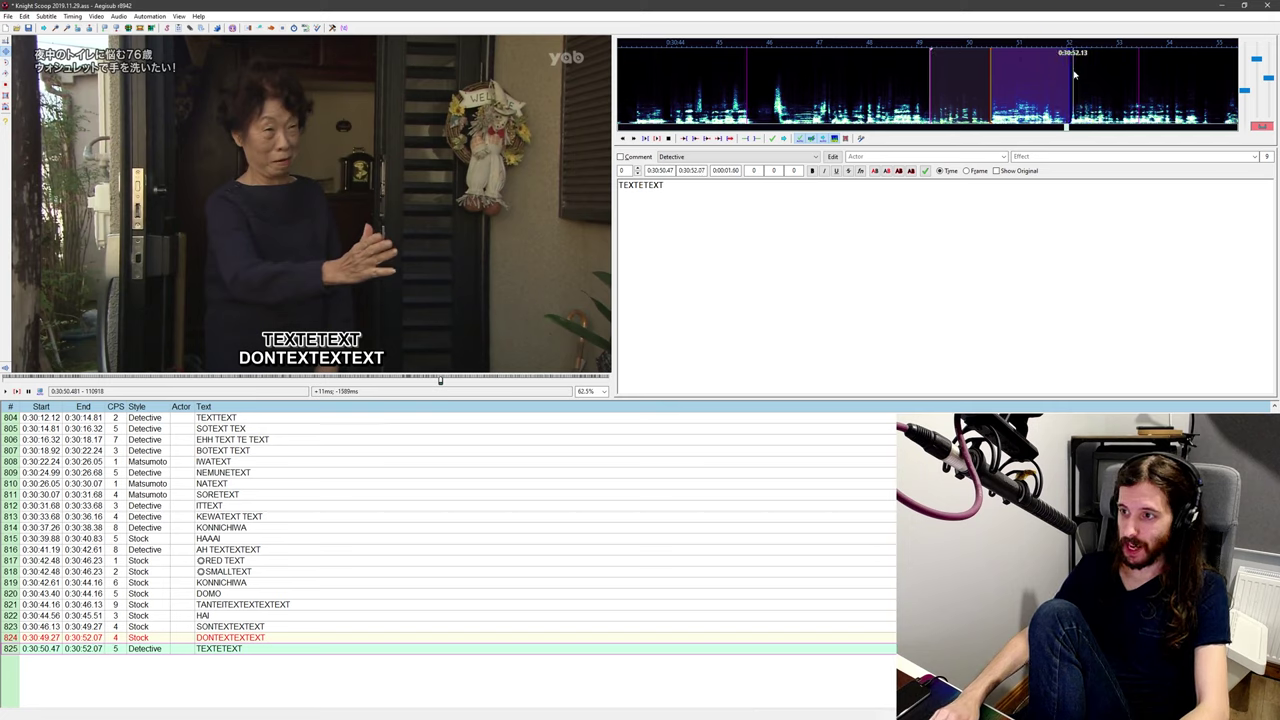
Step: Trim the end of the DONTEXTEXTEXT line to 0:30:50.47, where the TEXTETEXT line starts
{"action": "middle_click", "coordinate": [886, 110]}
{"action": "key", "text": "ctrl+p"}
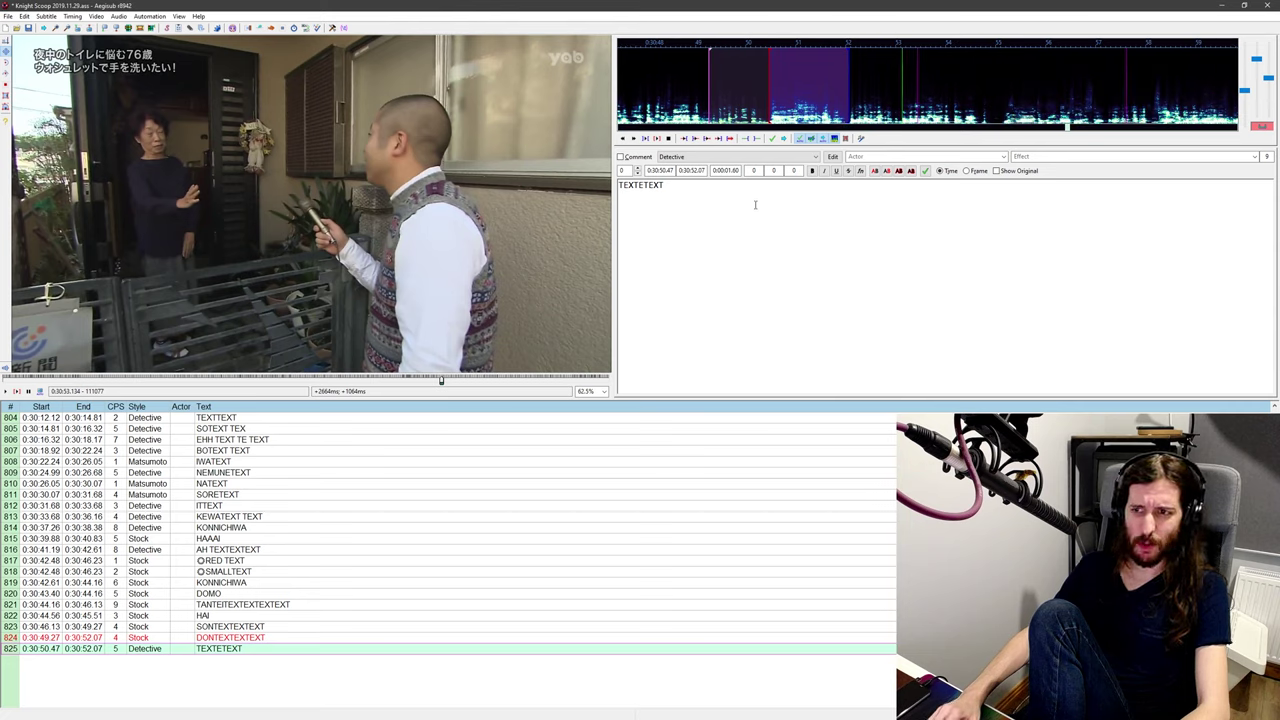
{"action": "middle_click", "coordinate": [711, 76]}
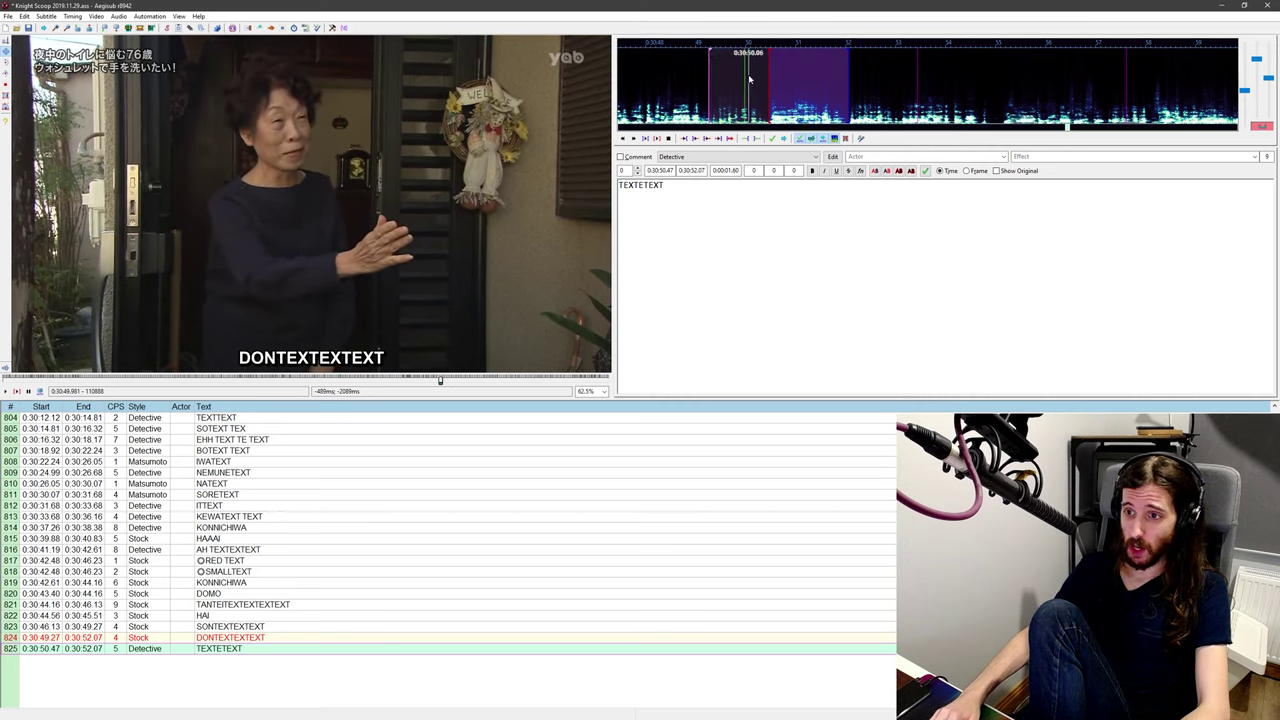
{"action": "left_click", "coordinate": [736, 82]}
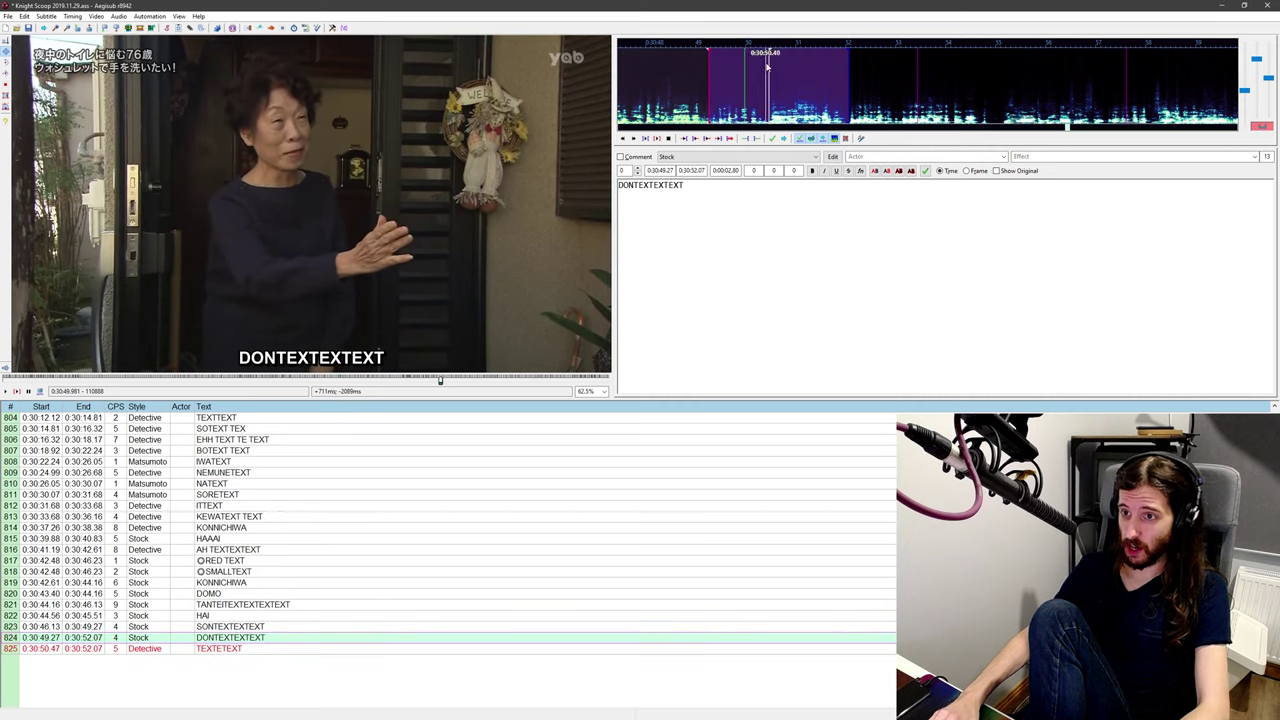
{"action": "right_click", "coordinate": [764, 75]}
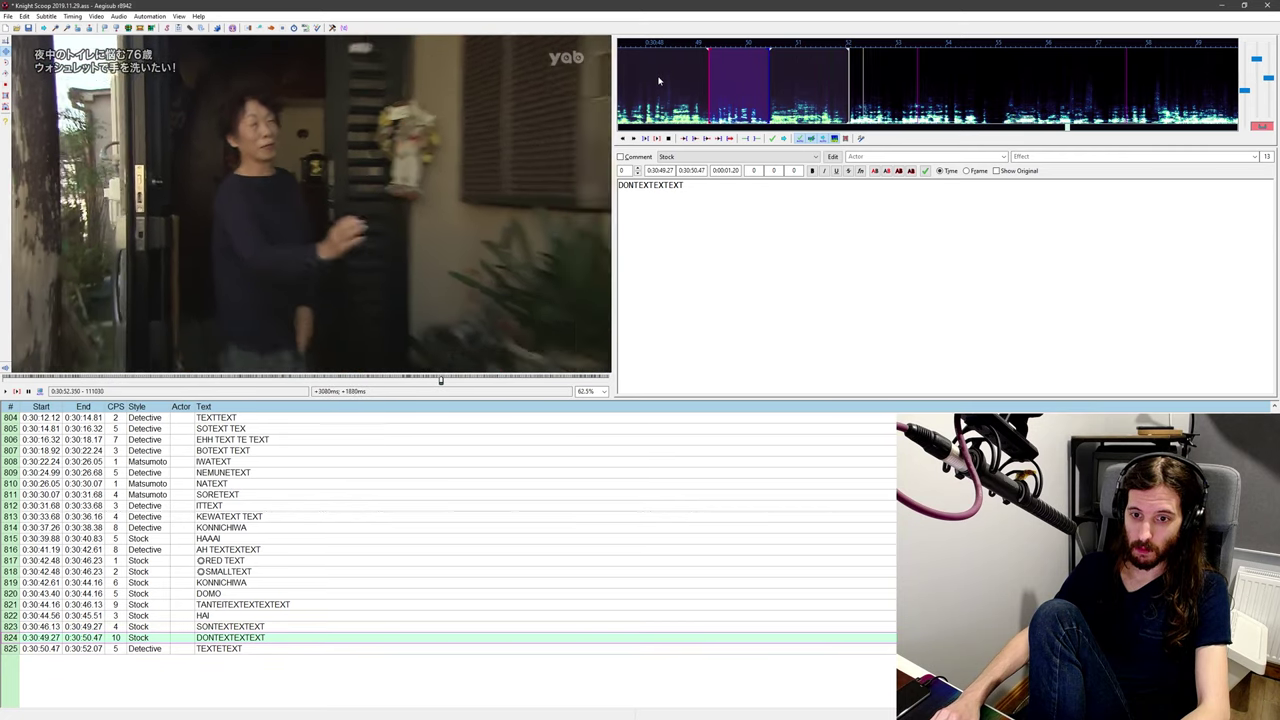
Step: Play back the DONTEXTEXTEXT and TEXTETEXT lines and the cut after them to check their timing
{"action": "middle_click", "coordinate": [690, 87]}
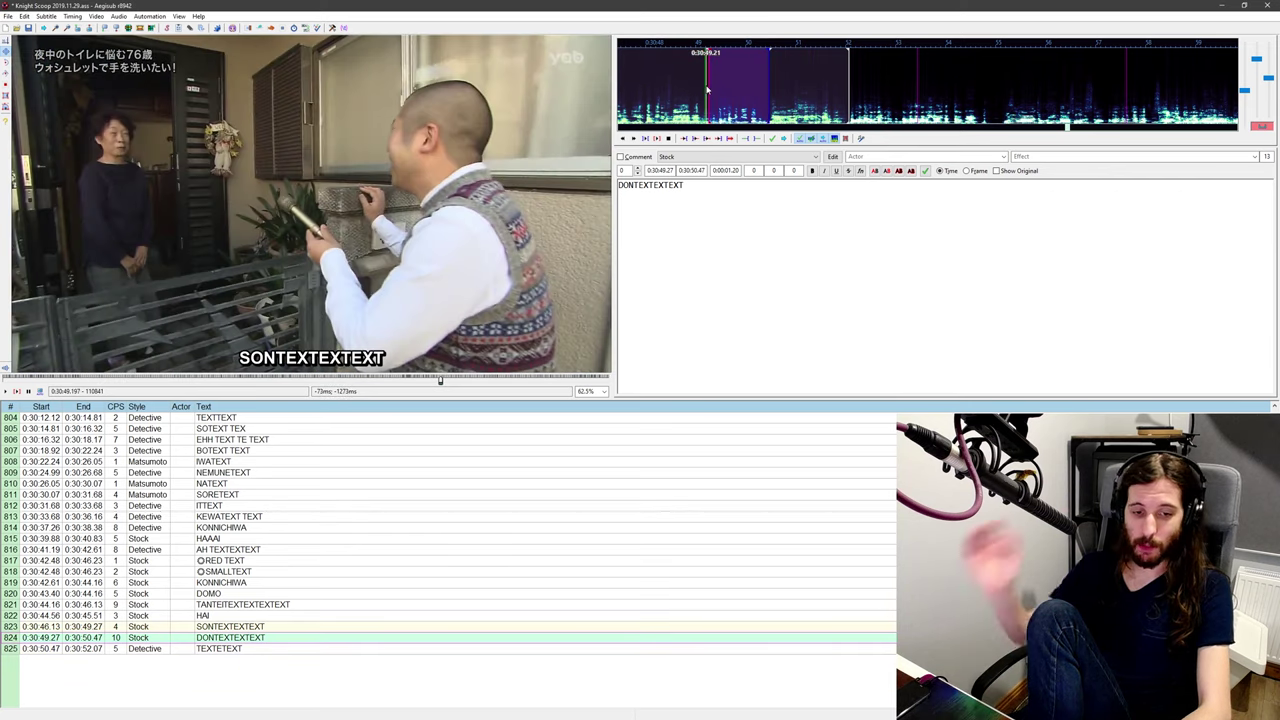
{"action": "key", "text": "ctrl+p"}
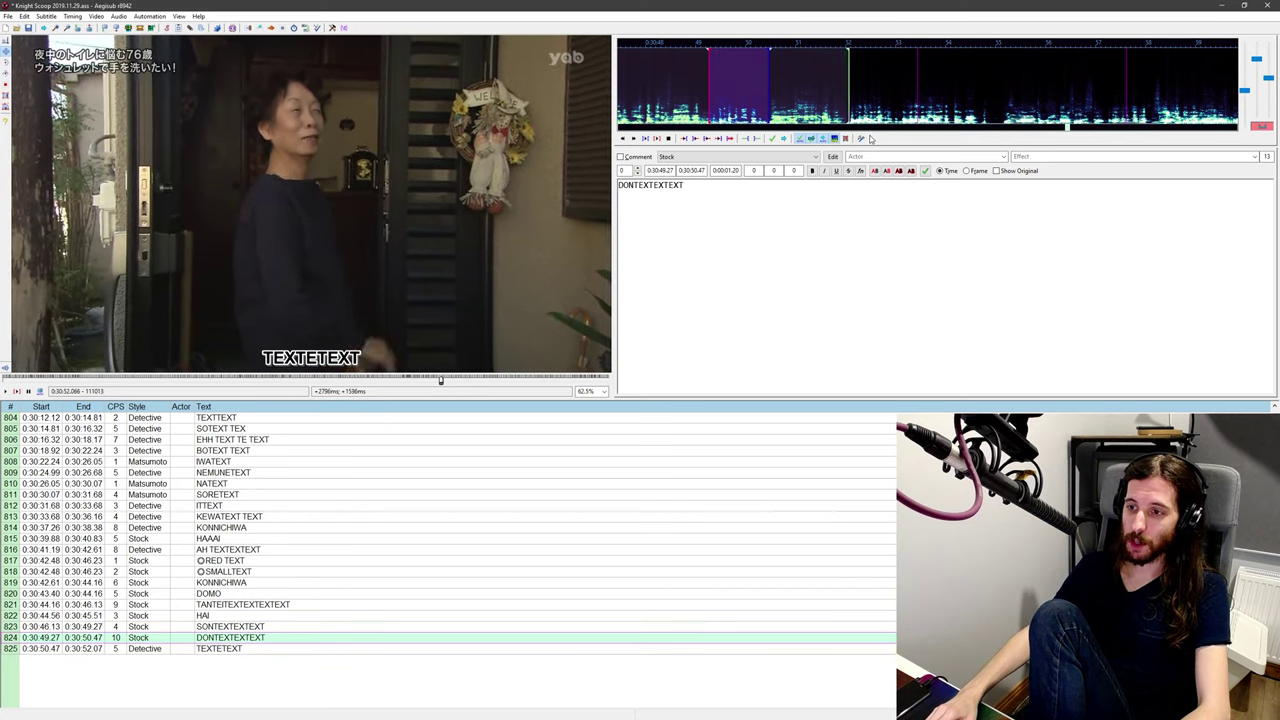
{"action": "middle_click", "coordinate": [818, 100]}
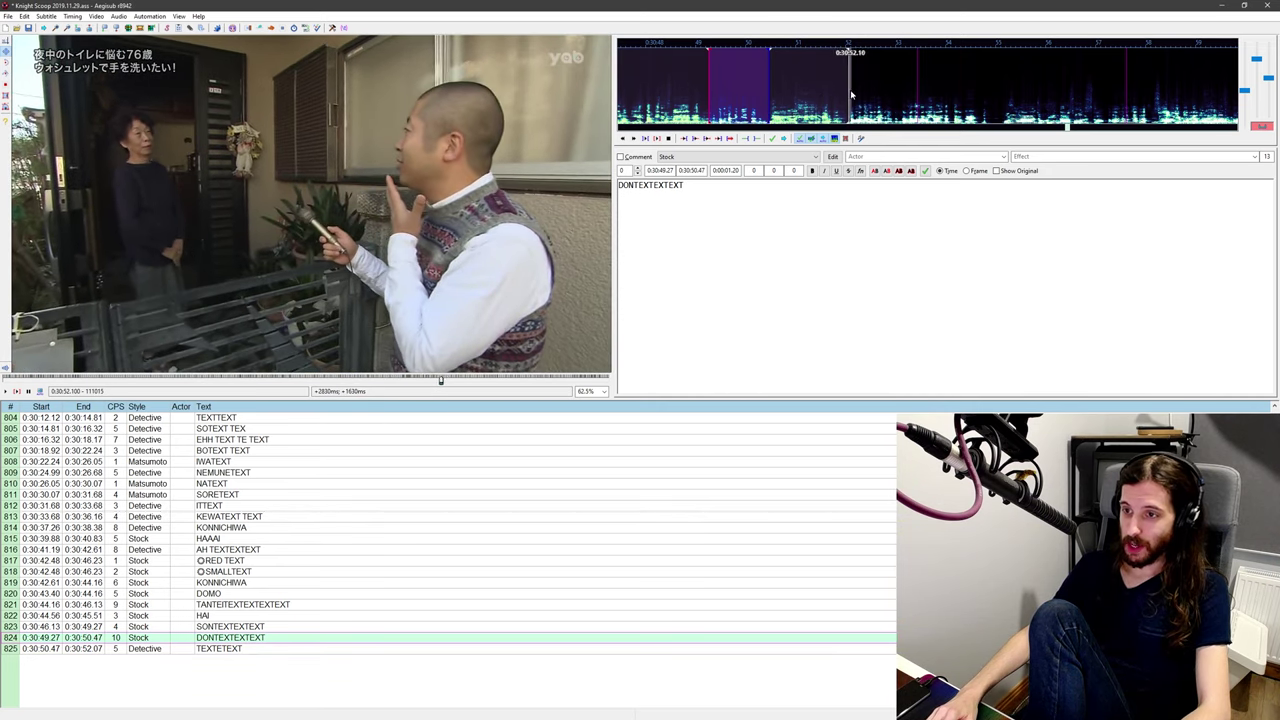
{"action": "middle_click", "coordinate": [849, 92]}
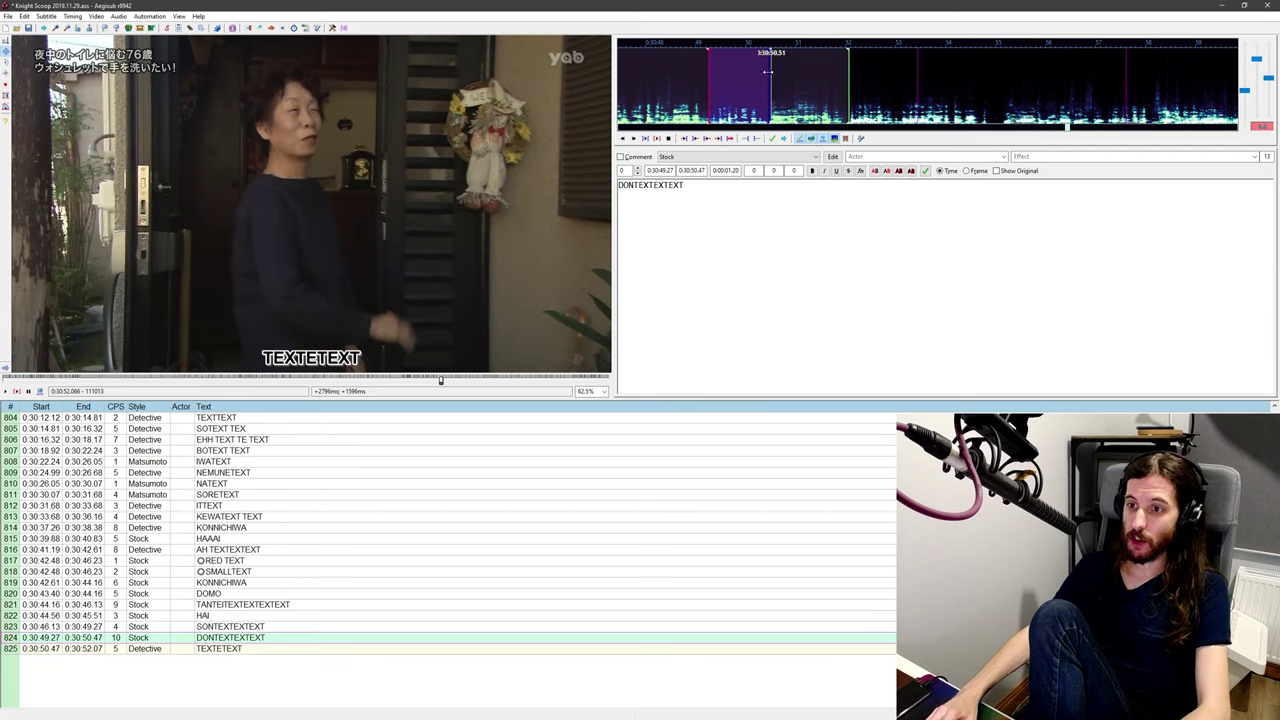
{"action": "middle_click", "coordinate": [833, 84]}
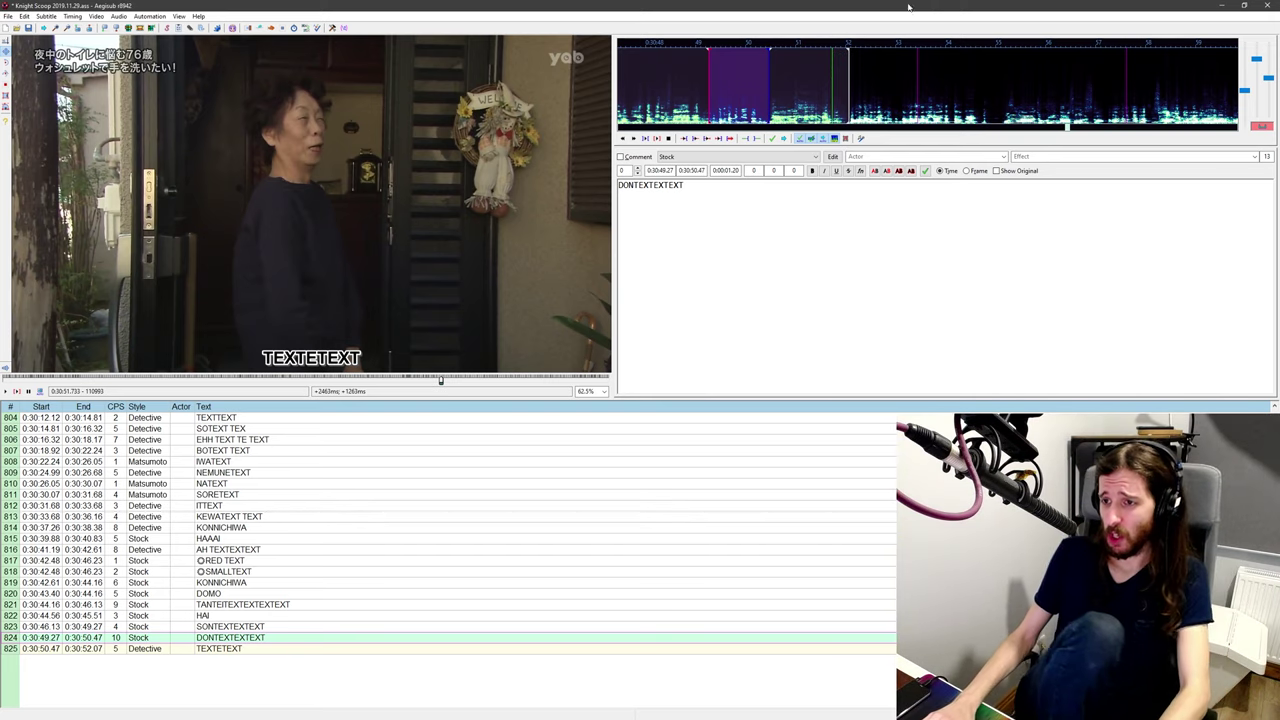
{"action": "key", "text": "ctrl+p"}
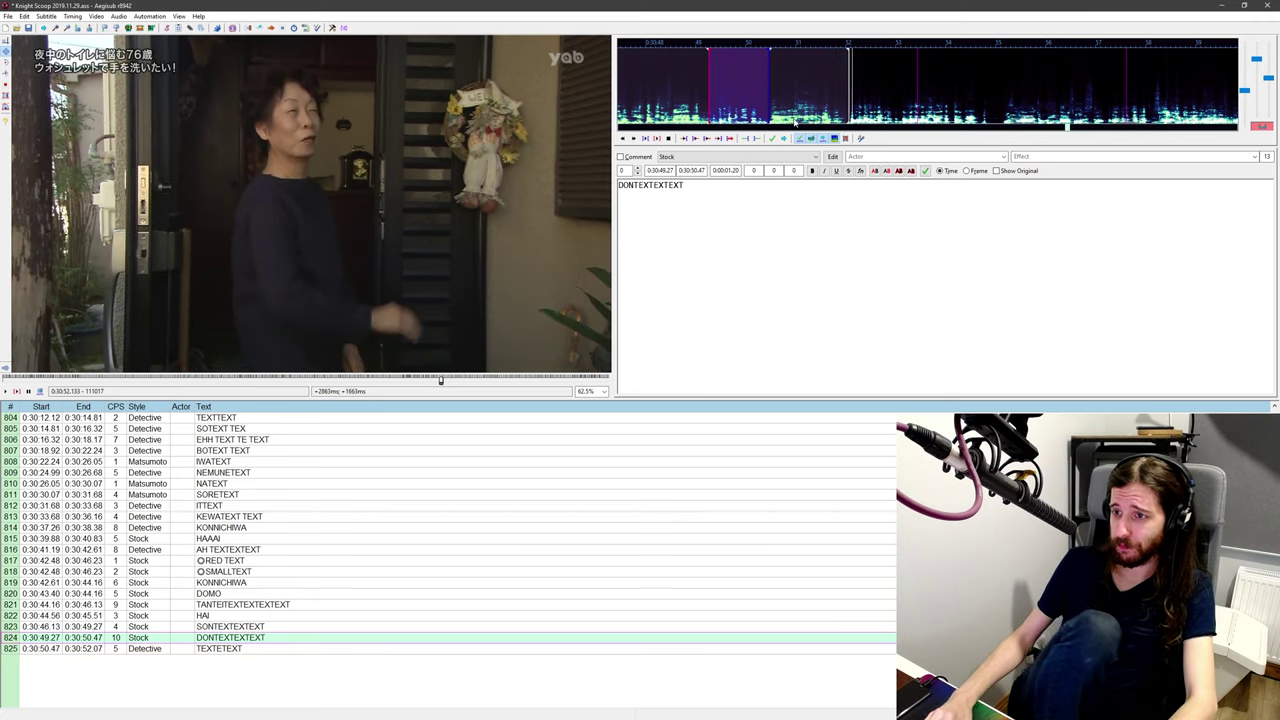
{"action": "key", "text": "ctrl+p"}
{"action": "middle_click", "coordinate": [824, 86]}
{"action": "key", "text": "ctrl+p"}
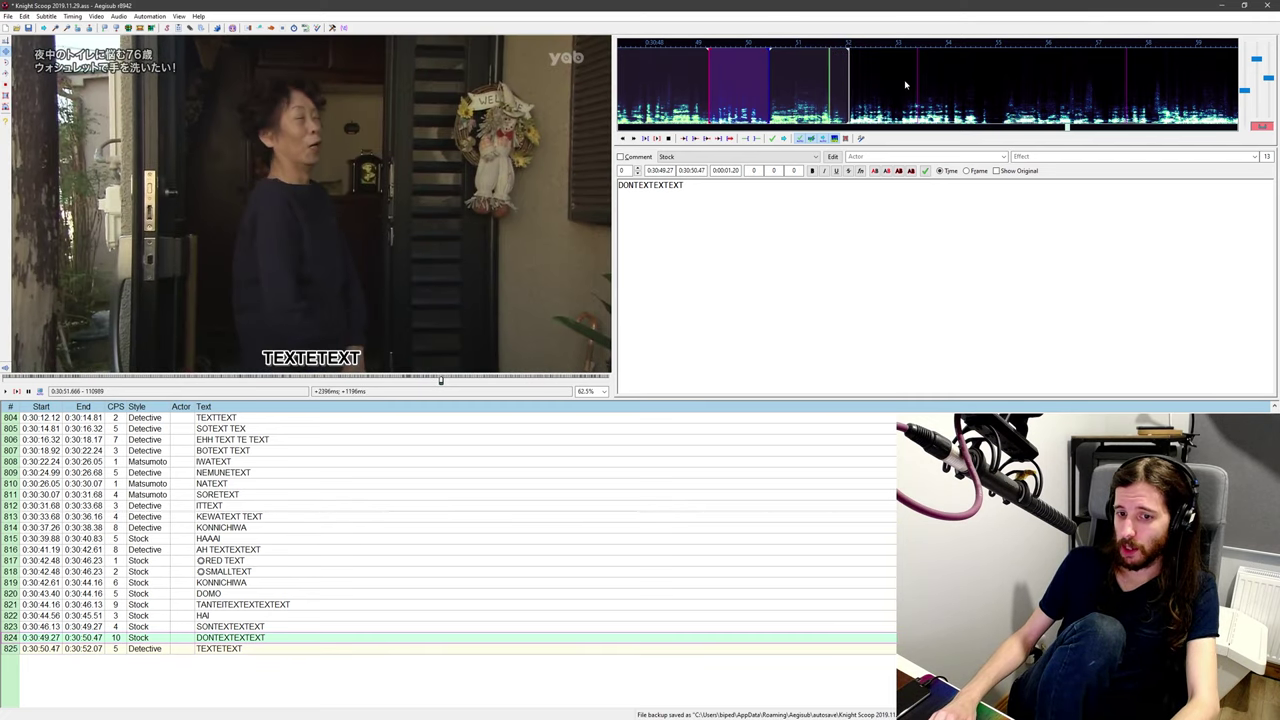
Step: Add a Detective line after TEXTETEXT reading TETHETEXTEXTEXT, running from 0:30:52.07 to 0:30:55.14, and play it back
{"action": "key", "text": "Return"}
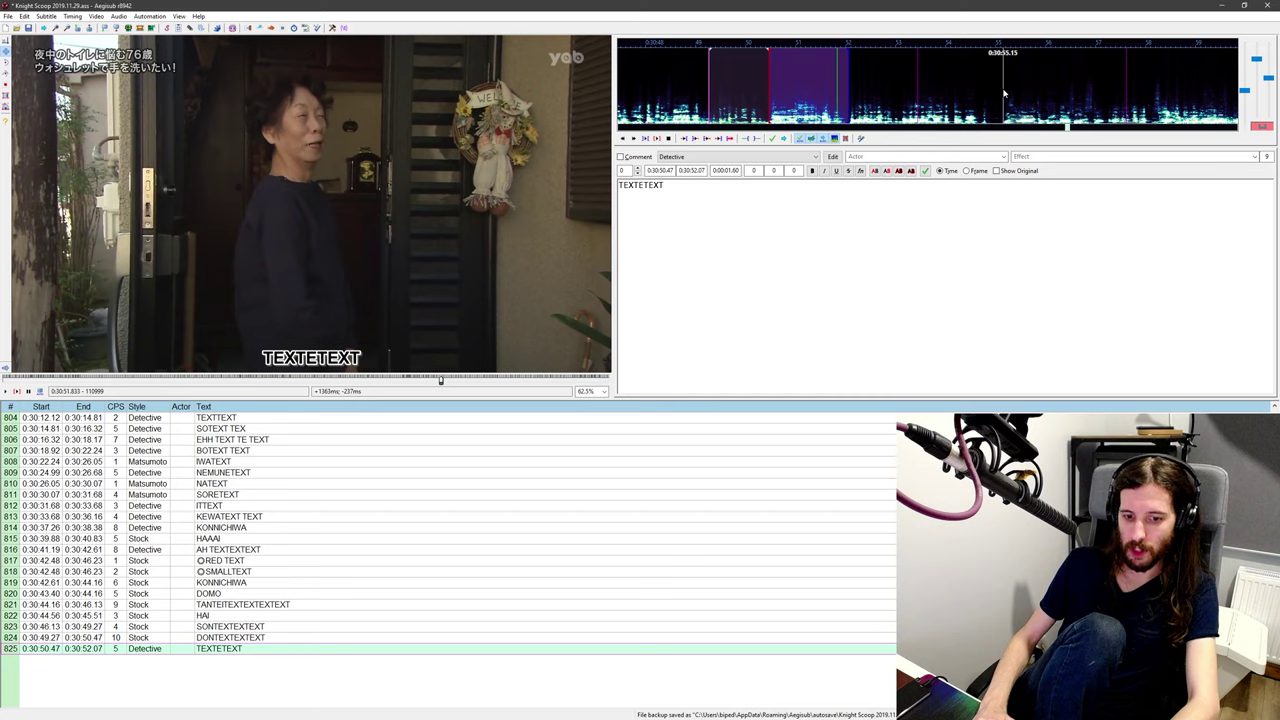
{"action": "key", "text": "Return"}
{"action": "type", "text": "TETHET"}
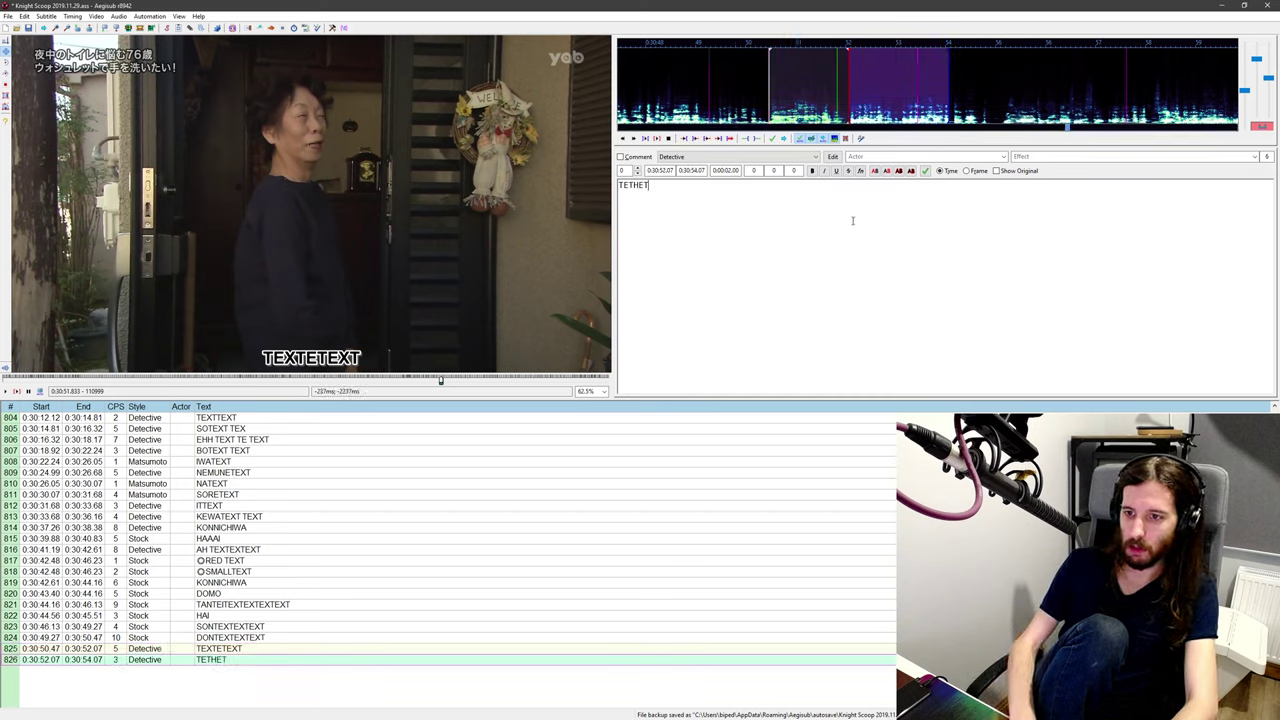
{"action": "type", "text": "EXTEXT"}
{"action": "left_click", "coordinate": [790, 90]}
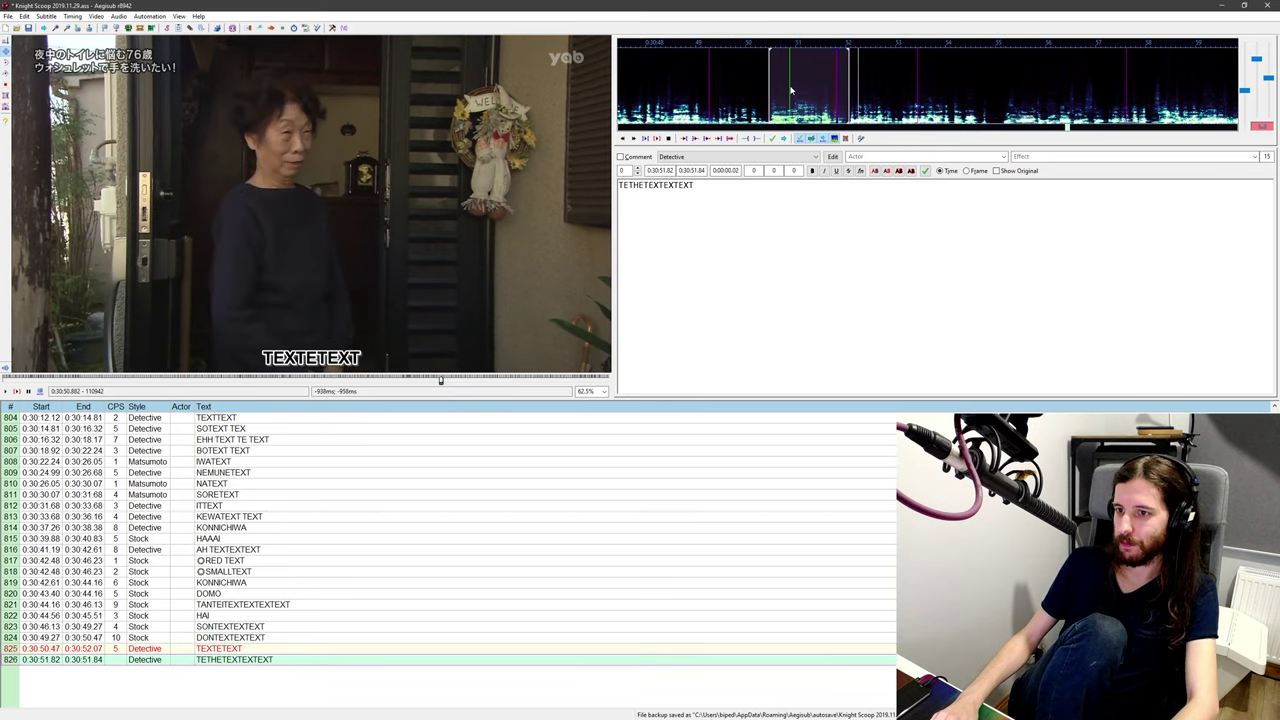
{"action": "key", "text": "ctrl+z"}
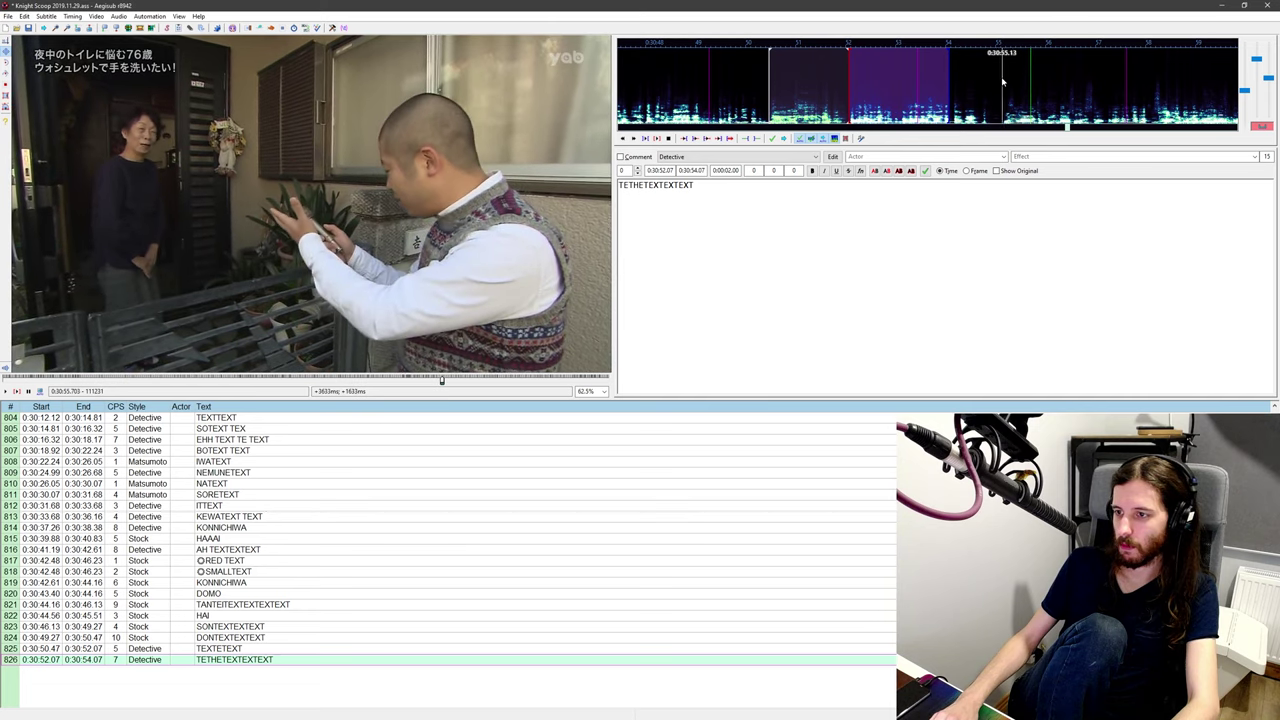
{"action": "key", "text": "ctrl+4"}
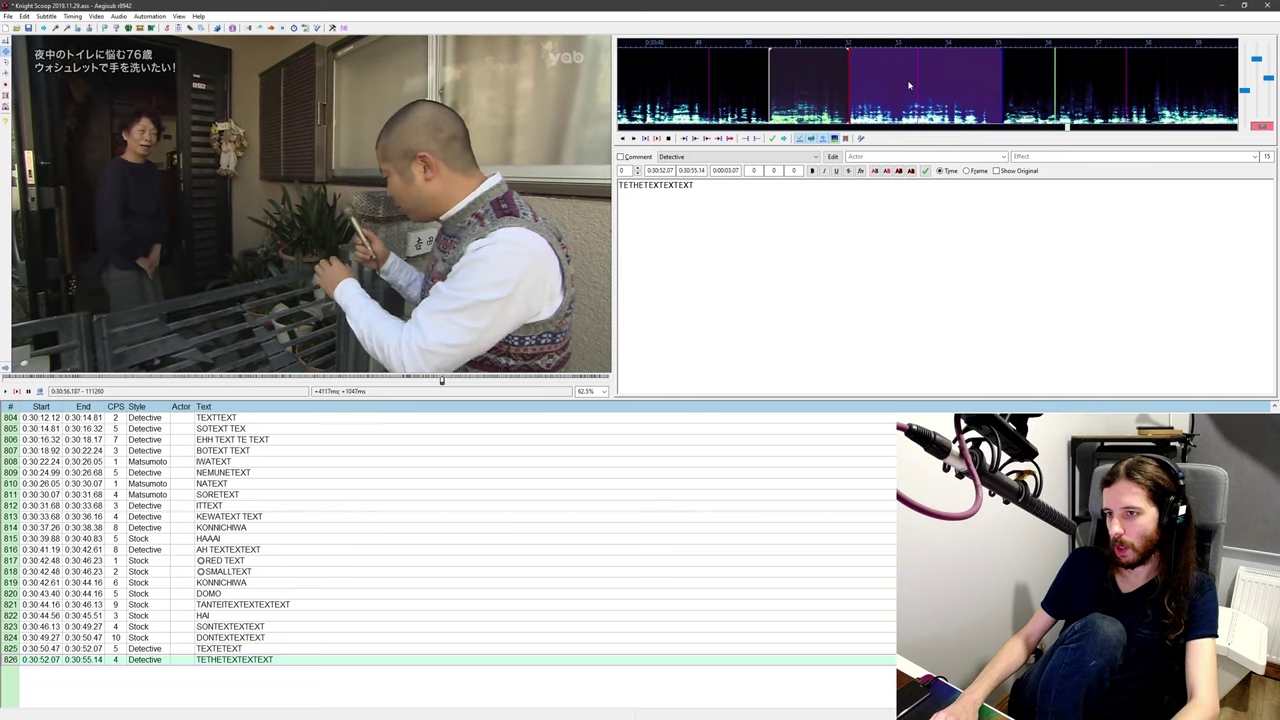
{"action": "key", "text": "s"}
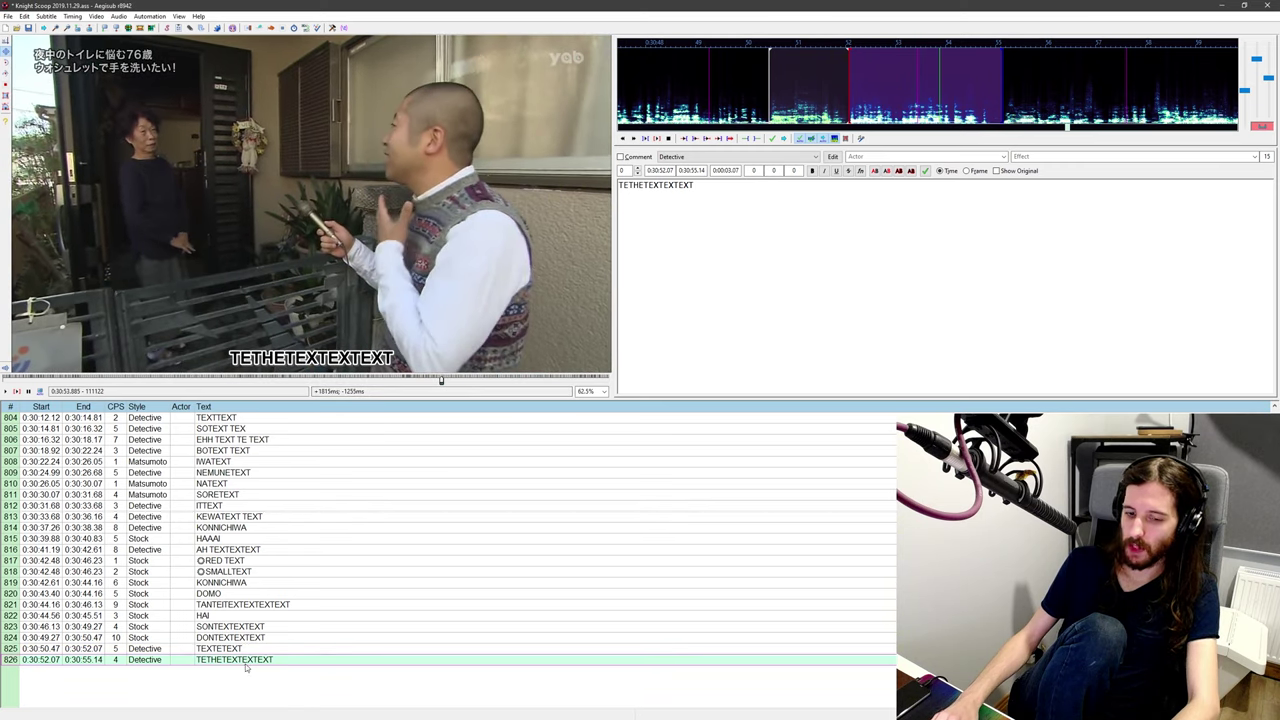
Step: Duplicate the TETHETEXTEXTEXT line, switch the copy to the Stock style and replace its text with OVERLAP
{"action": "right_click", "coordinate": [246, 668]}
{"action": "left_click", "coordinate": [305, 476]}
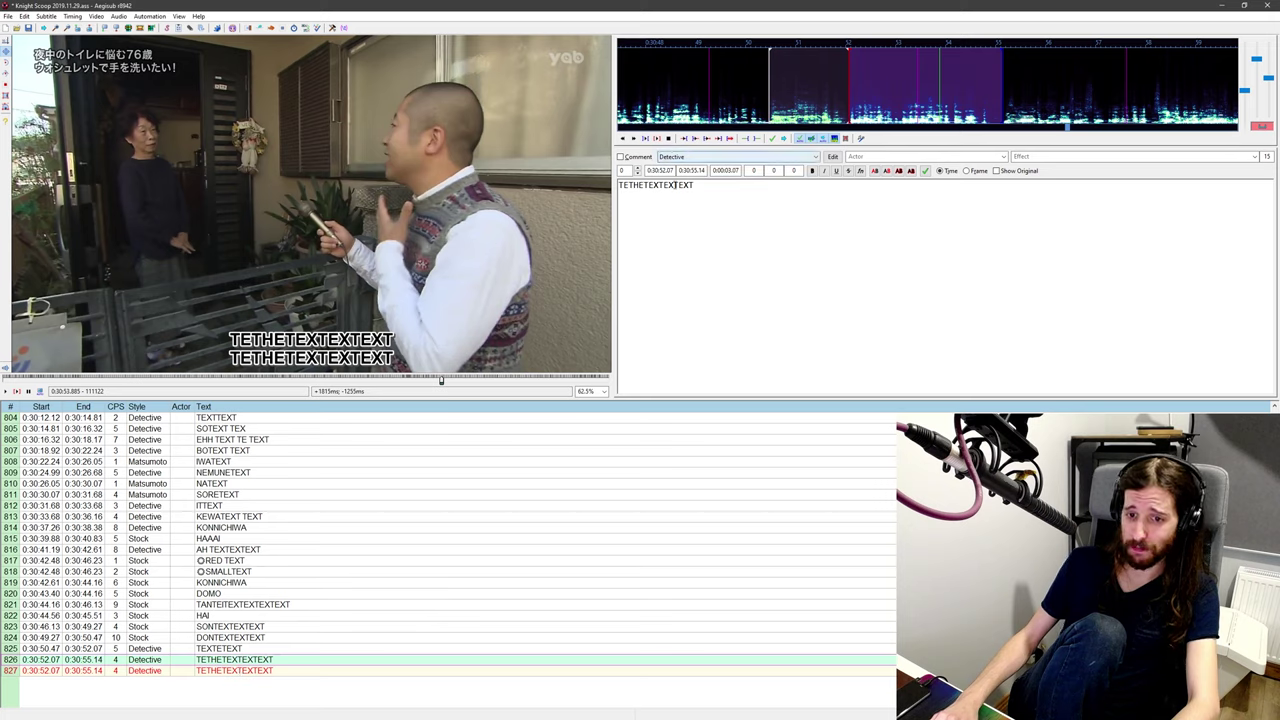
{"action": "left_click", "coordinate": [224, 672]}
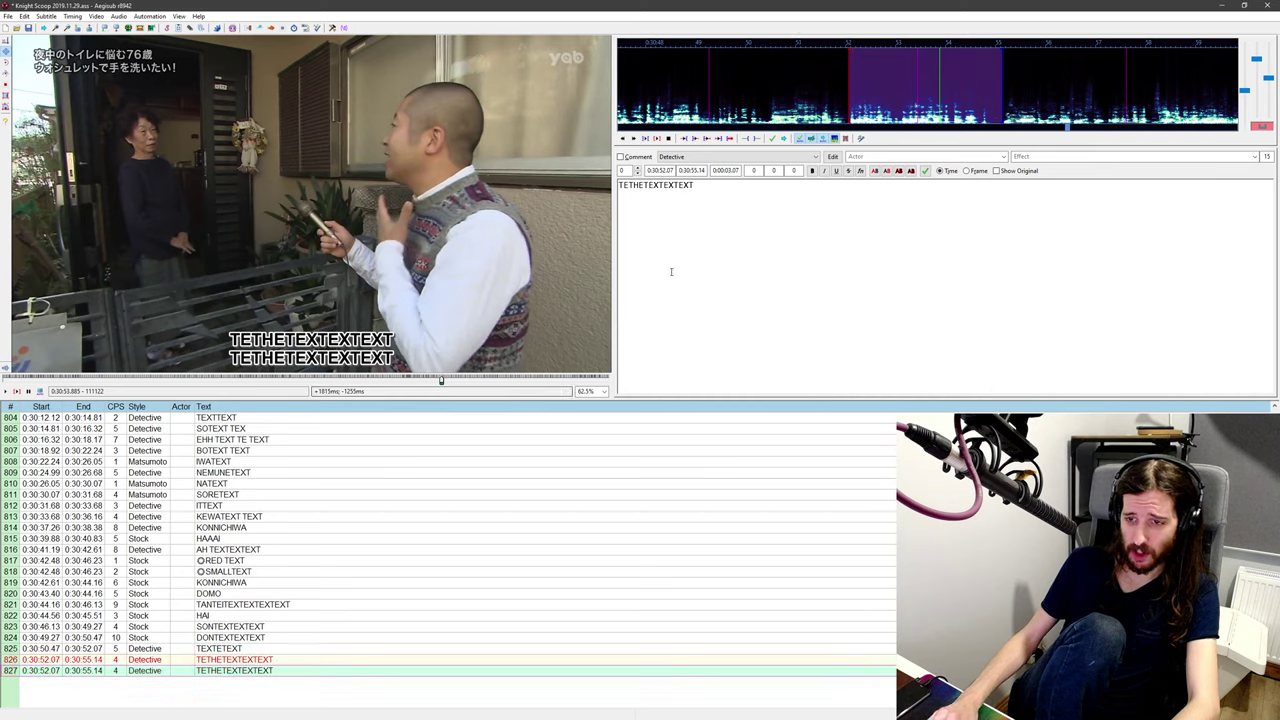
{"action": "left_click", "coordinate": [731, 157]}
{"action": "left_click", "coordinate": [736, 167]}
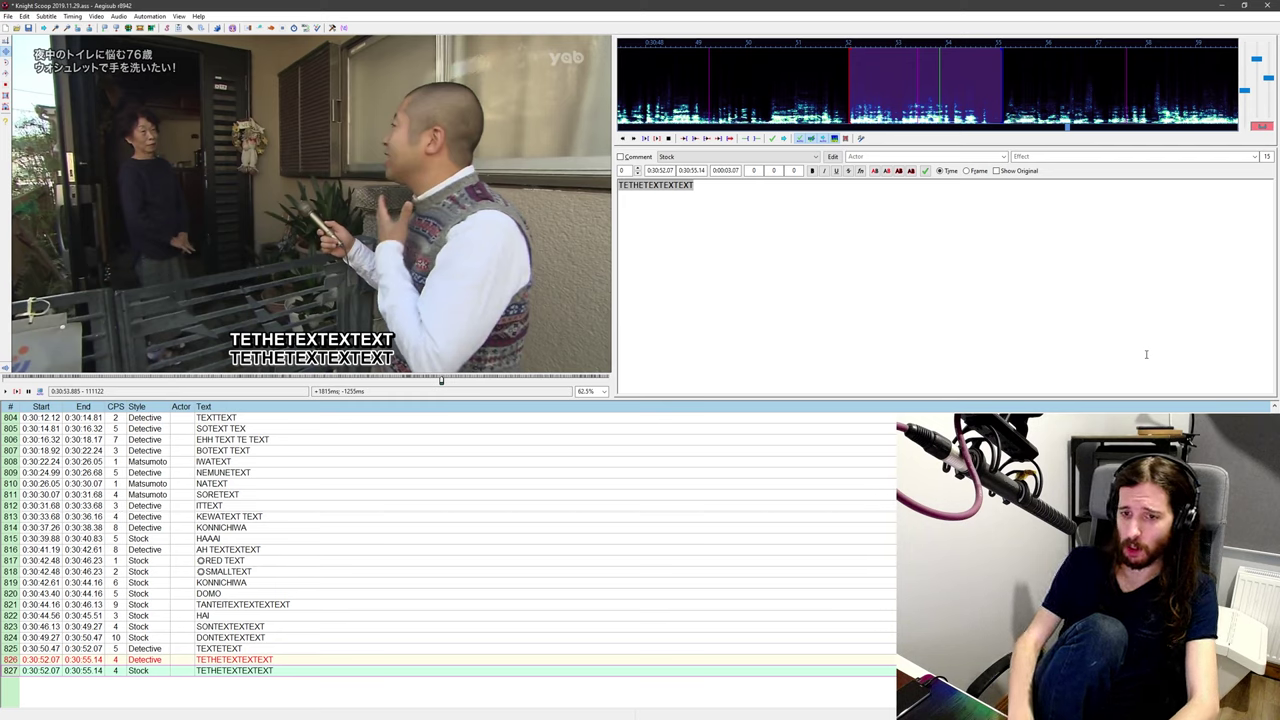
{"action": "type", "text": "OVERLAP"}
Step: Play back the overlapping speech and shorten the OVERLAP line so it ends at 0:30:54.07
{"action": "middle_click", "coordinate": [777, 72]}
{"action": "key", "text": "ctrl+p"}
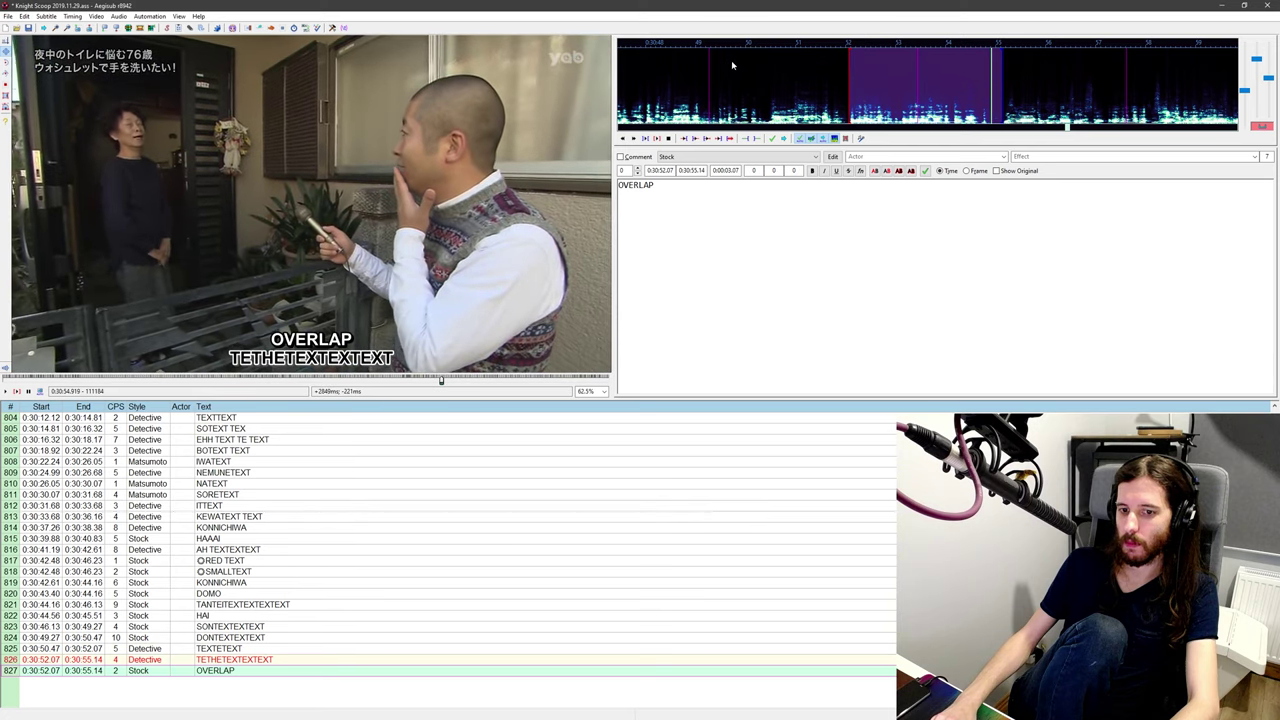
{"action": "middle_click", "coordinate": [819, 88]}
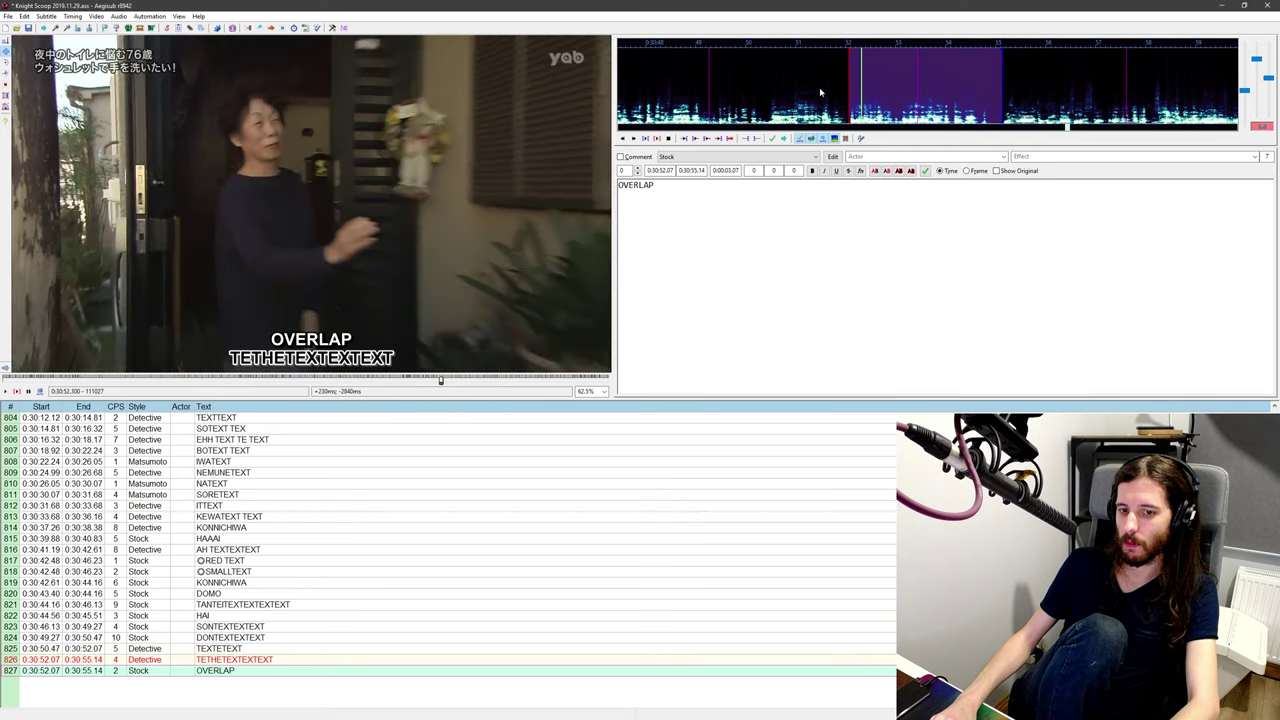
{"action": "key", "text": "ctrl+4"}
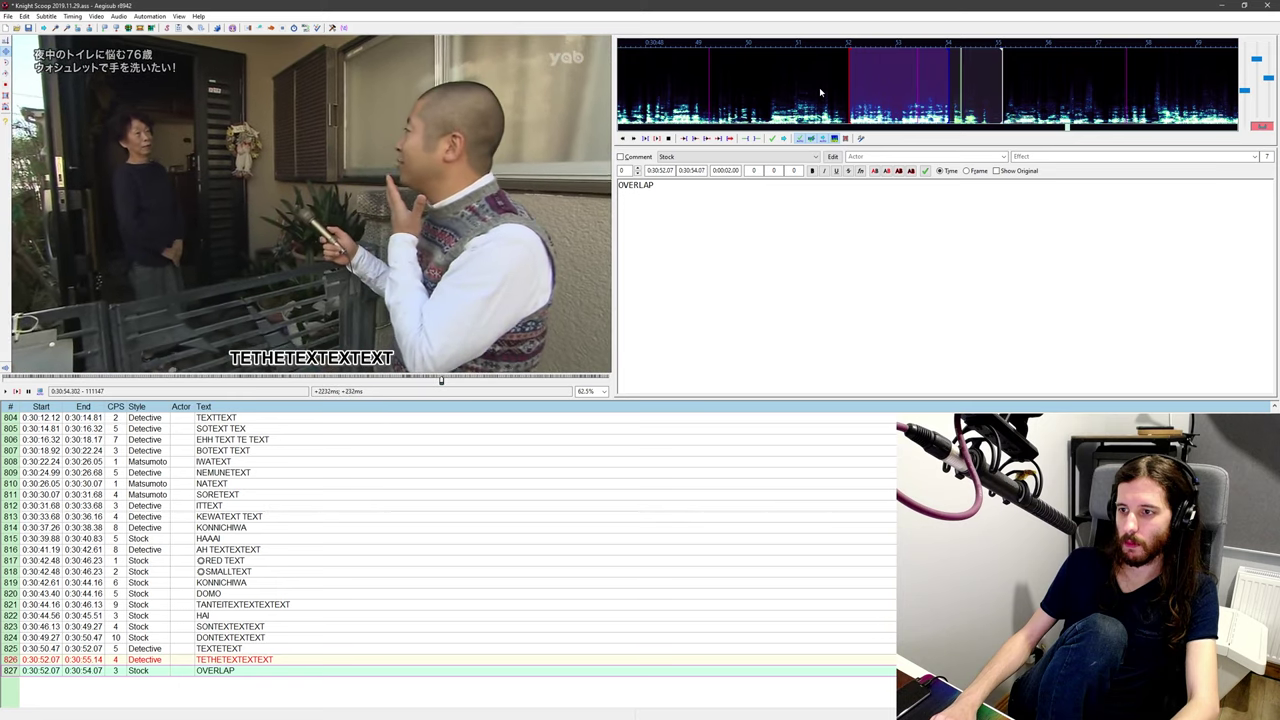
Step: Play back the speech after the OVERLAP line and compare it with the TETHETEXTEXTEXT line's timing
{"action": "middle_click", "coordinate": [820, 89]}
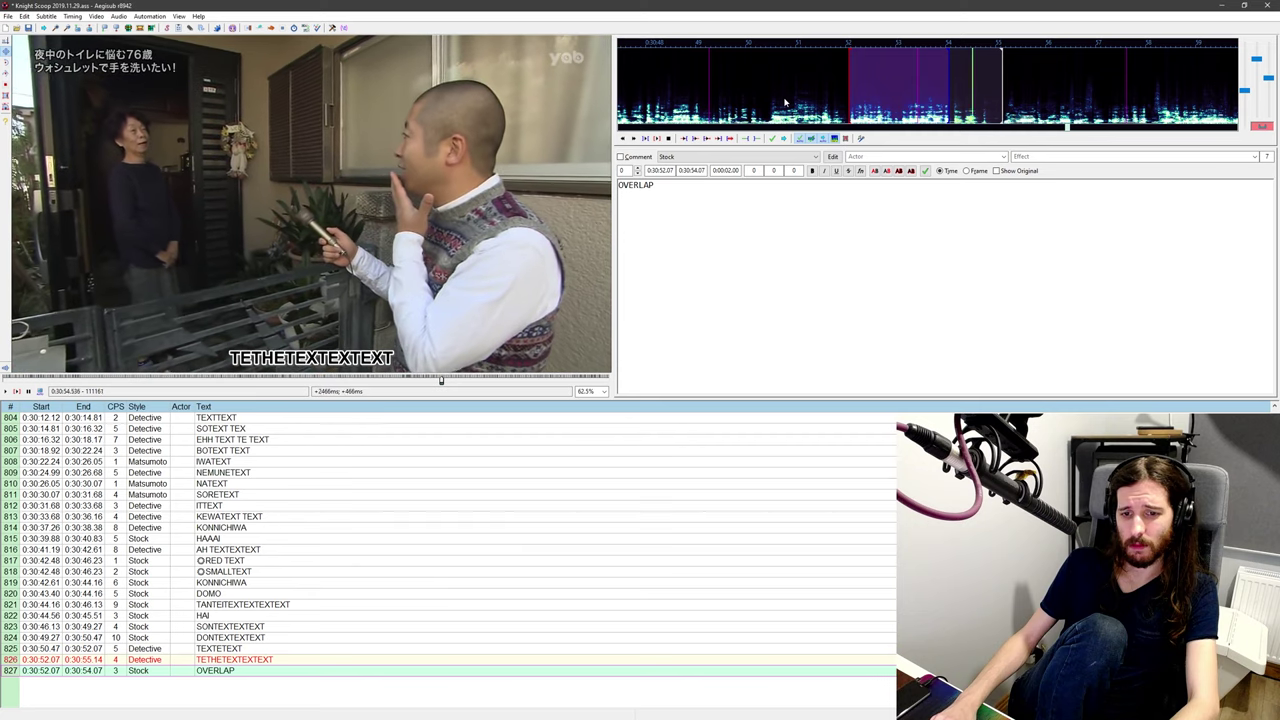
{"action": "scroll", "coordinate": [864, 101], "scroll_direction": "down", "scroll_amount": 3}
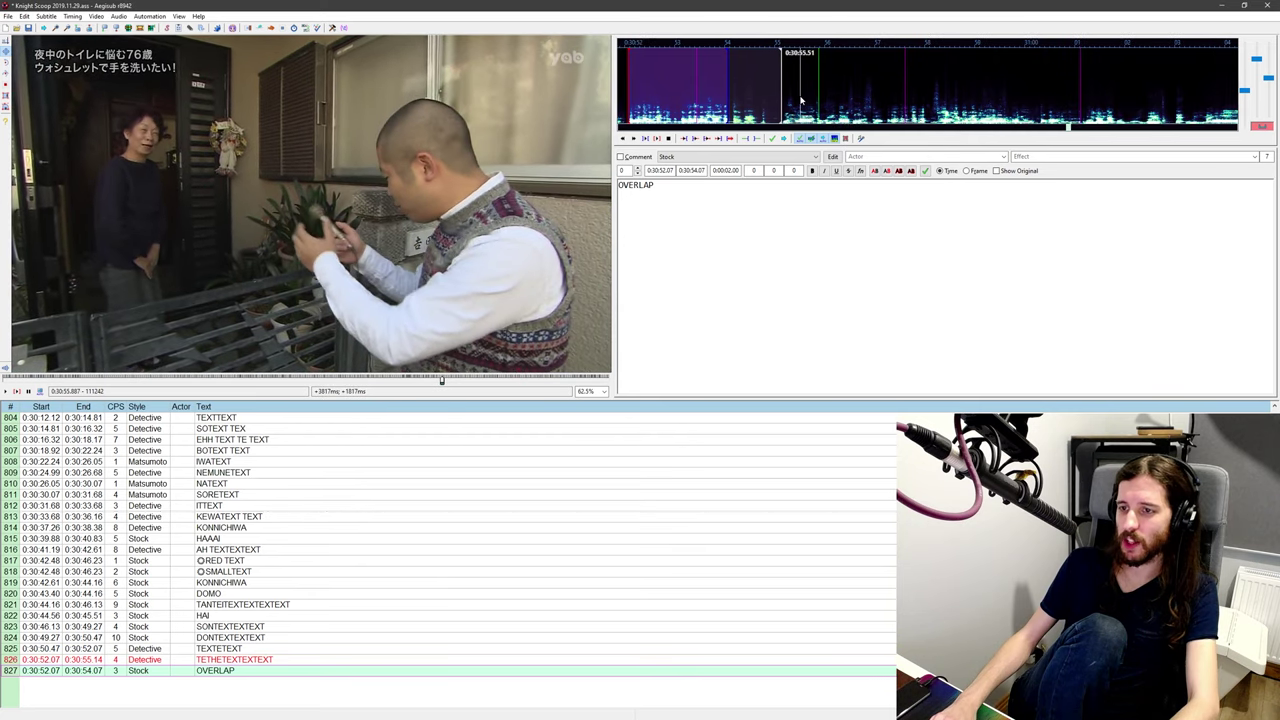
{"action": "middle_click", "coordinate": [797, 111]}
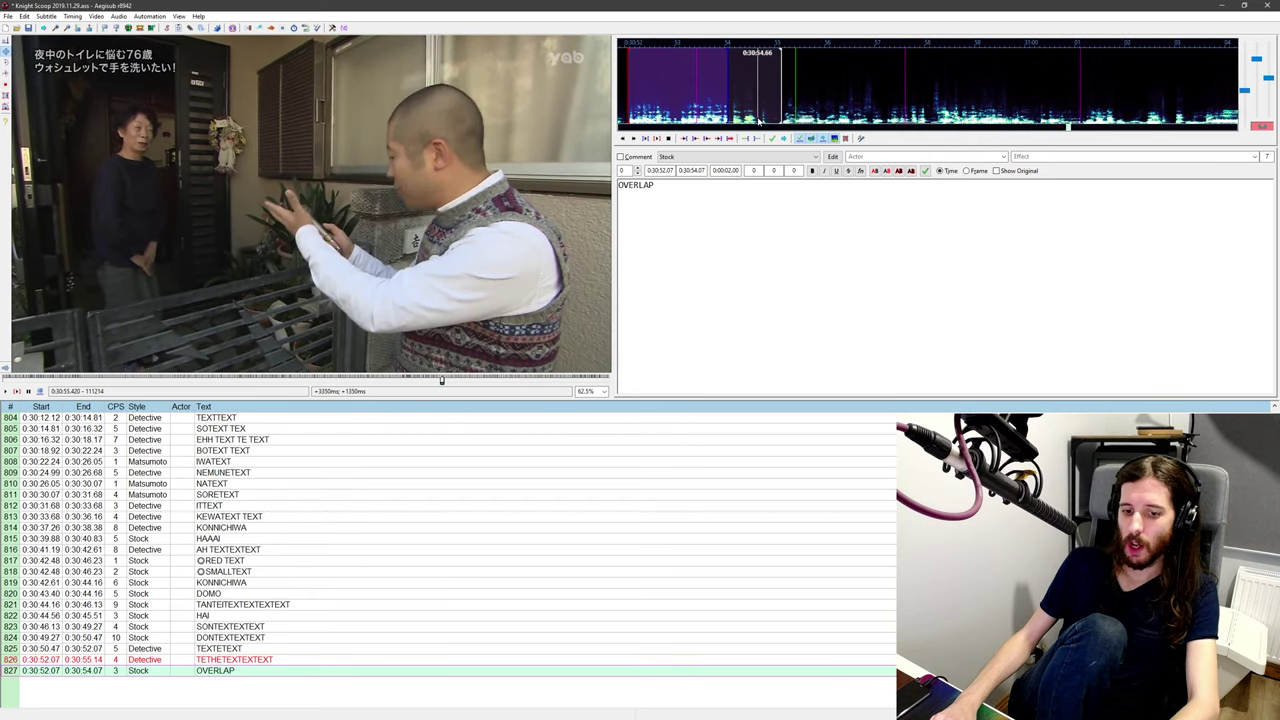
{"action": "key", "text": "Left"}
{"action": "key", "text": "Right"}
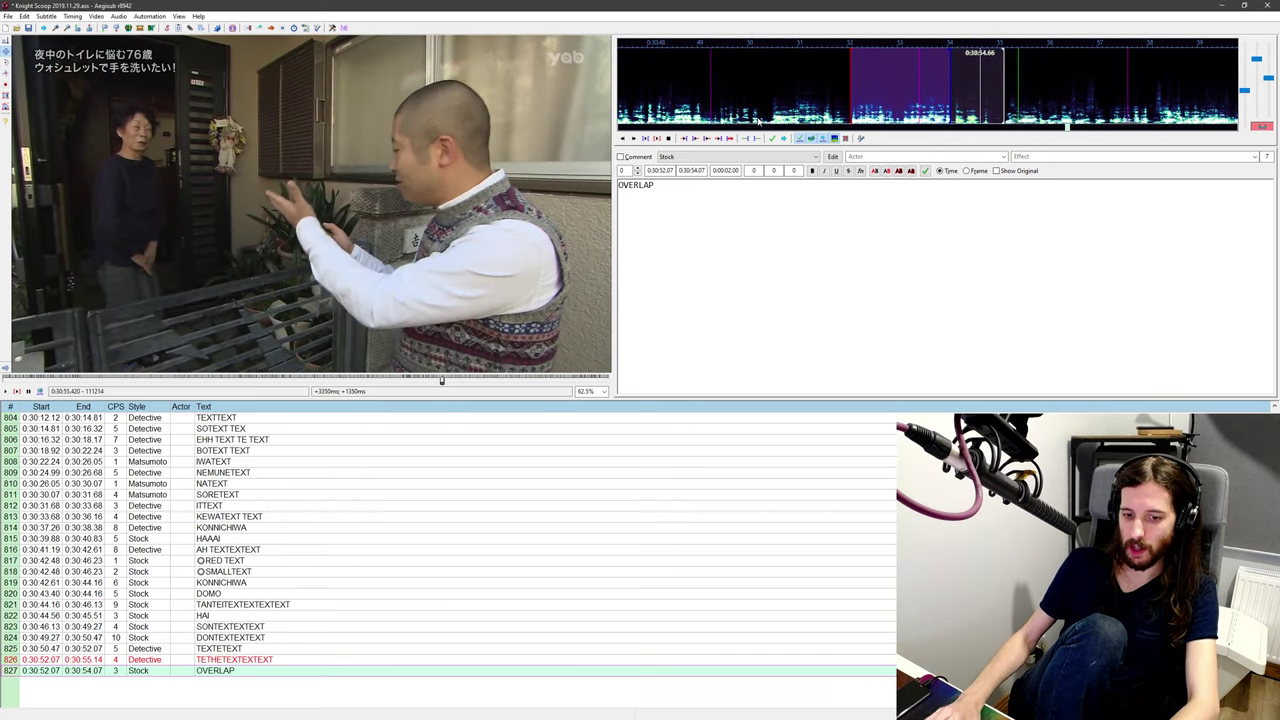
{"action": "key", "text": "Left"}
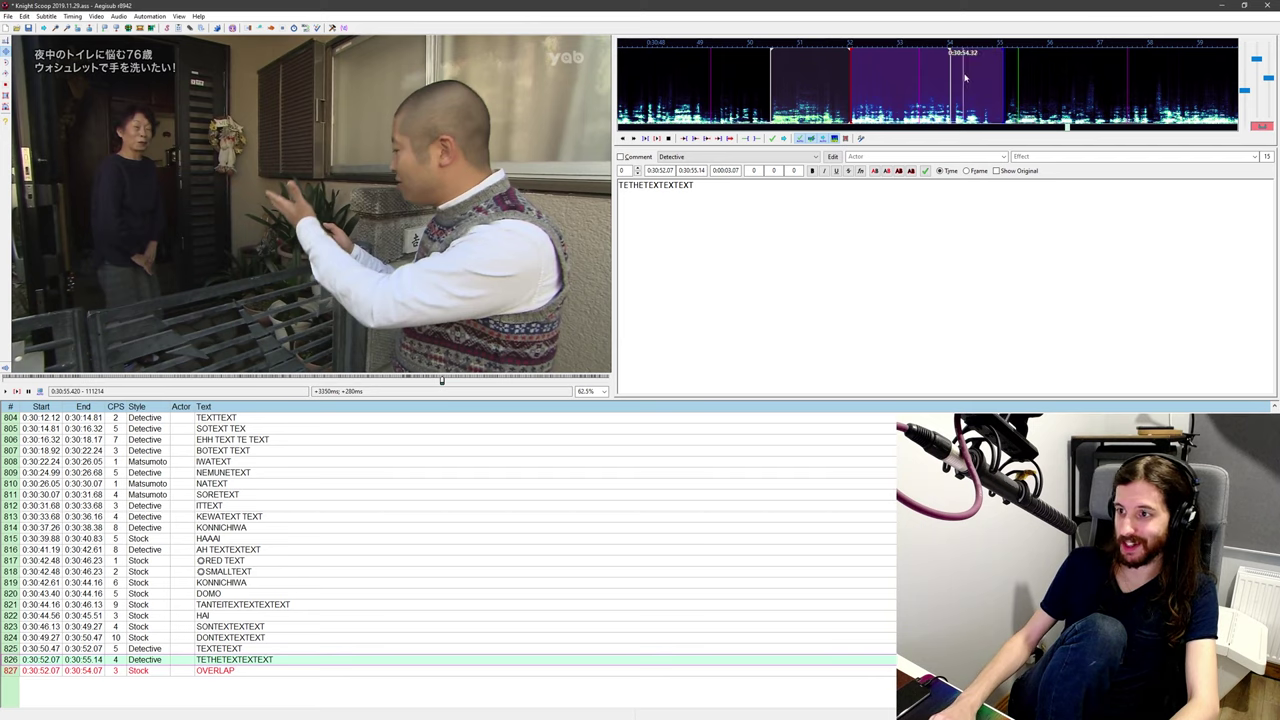
{"action": "key", "text": "Right"}
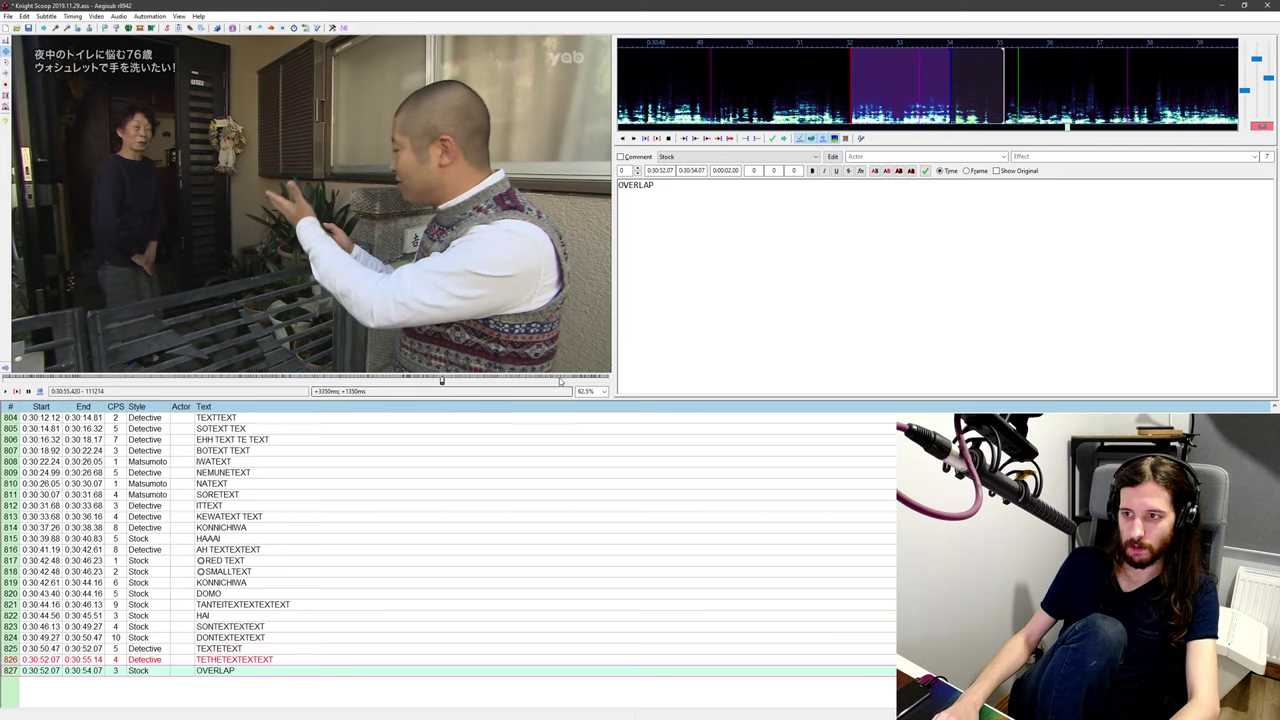
{"action": "middle_click", "coordinate": [1001, 95]}
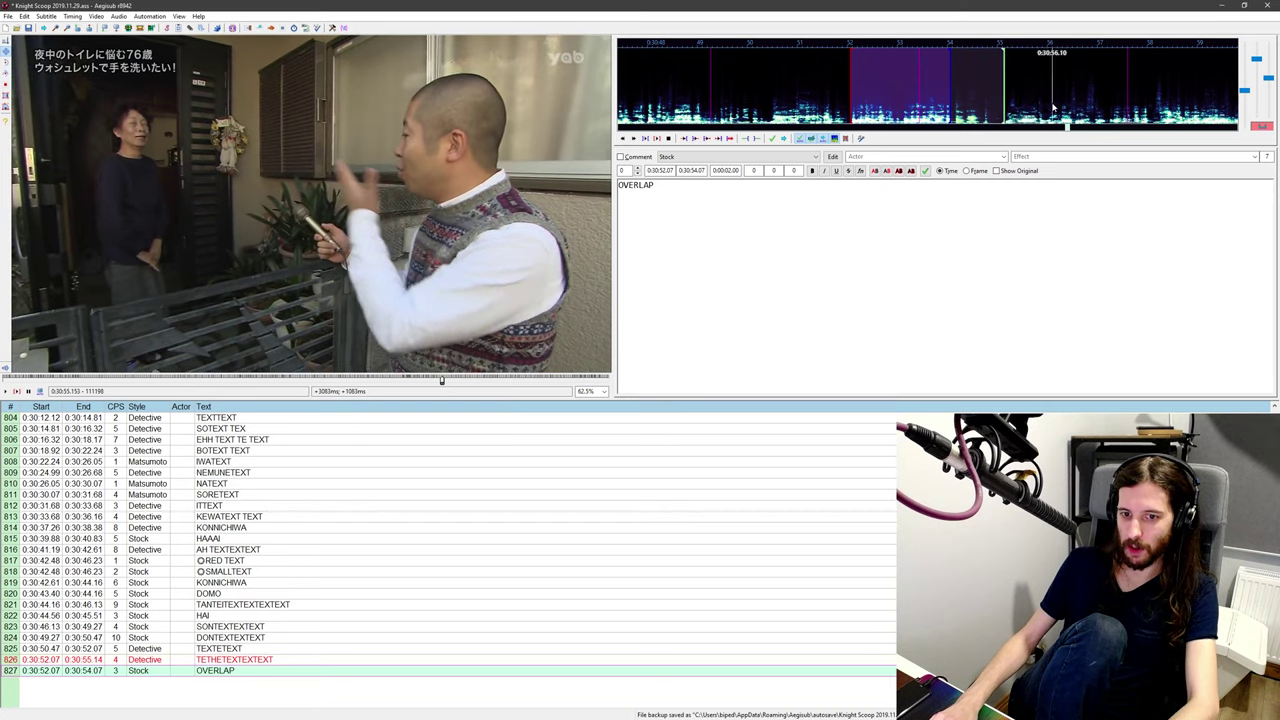
Step: Add a Detective line after OVERLAP, starting at 0:30:55.14, with the text TEXTEXTEXT
{"action": "key", "text": "Return"}
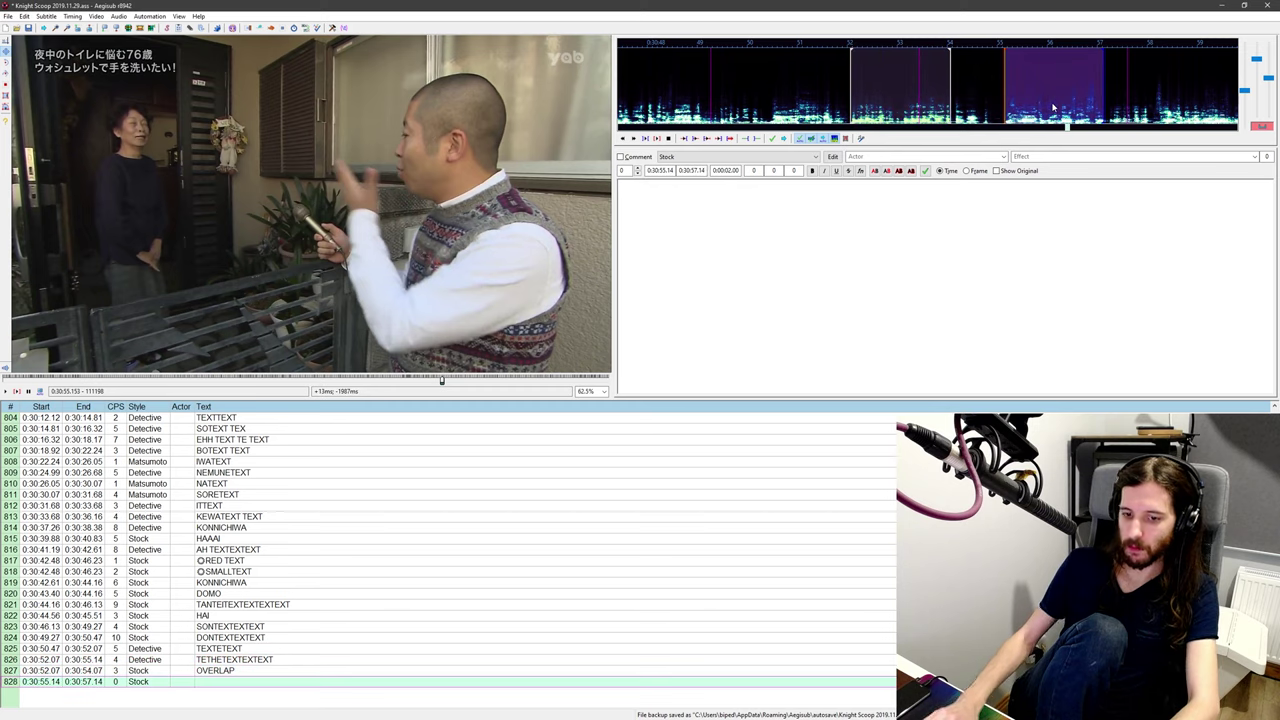
{"action": "left_click", "coordinate": [756, 157]}
{"action": "left_click", "coordinate": [760, 171]}
{"action": "type", "text": "TEXTEXTE"}
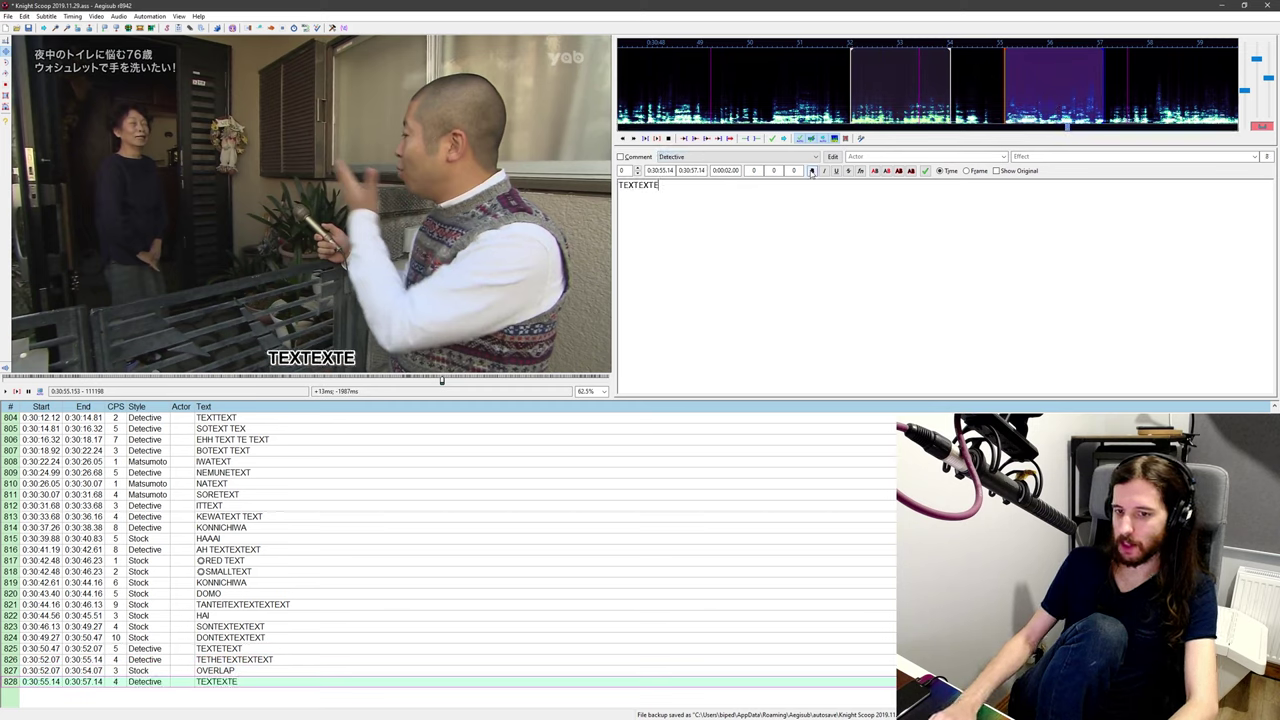
{"action": "type", "text": "XT"}
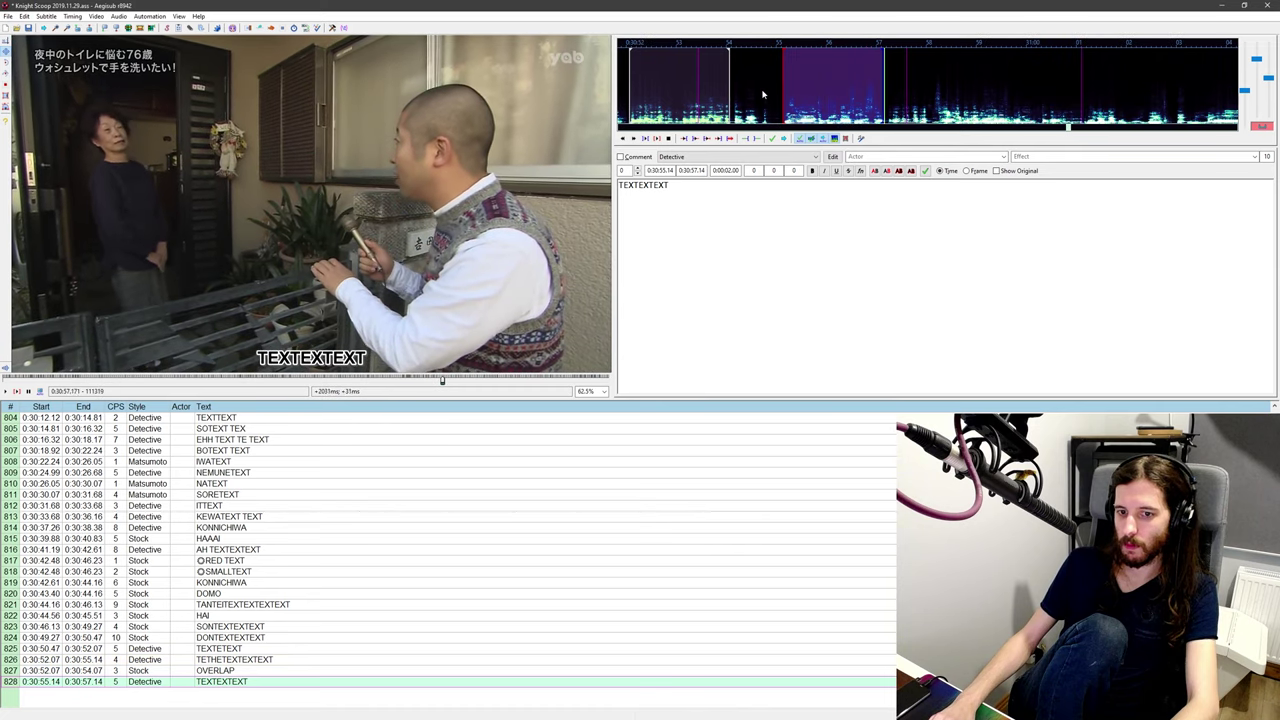
Step: Replay the speech around 0:30:55 and replace the new line's text with HONTEXTEXTE
{"action": "middle_click", "coordinate": [763, 94]}
{"action": "left_click_drag", "start_coordinate": [723, 197], "coordinate": [555, 145]}
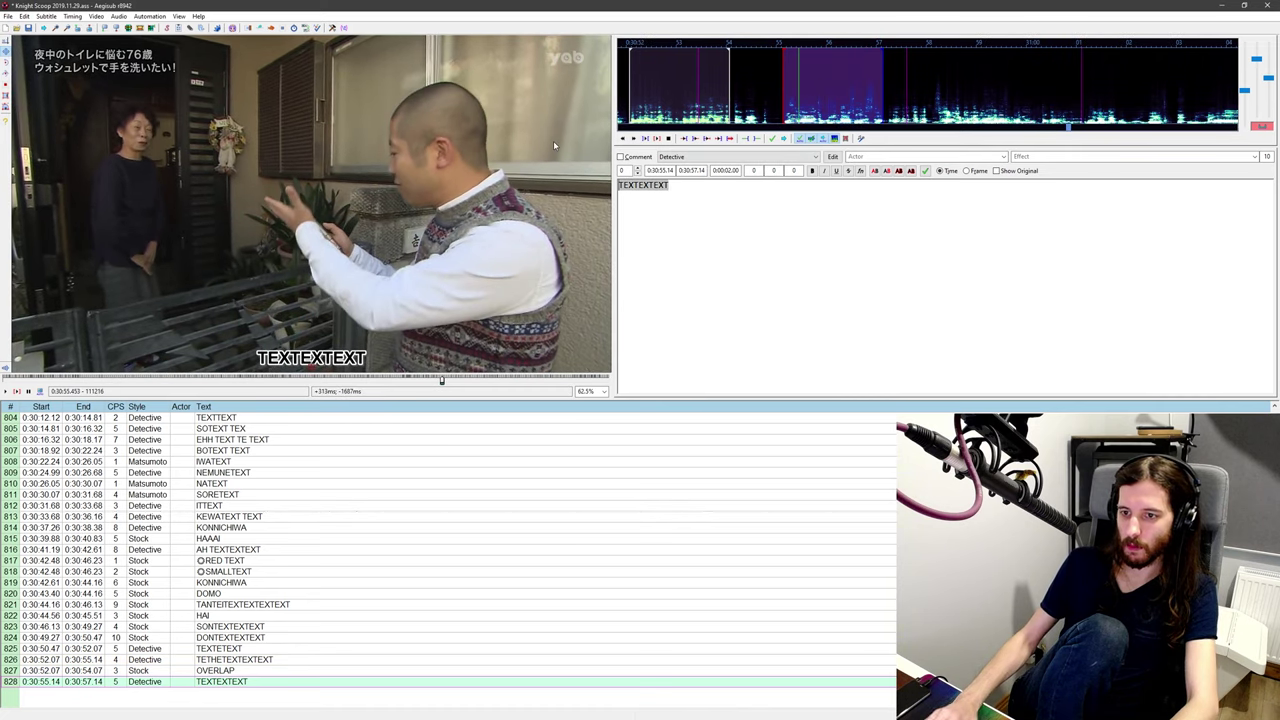
{"action": "type", "text": "HONTEXTEXTE"}
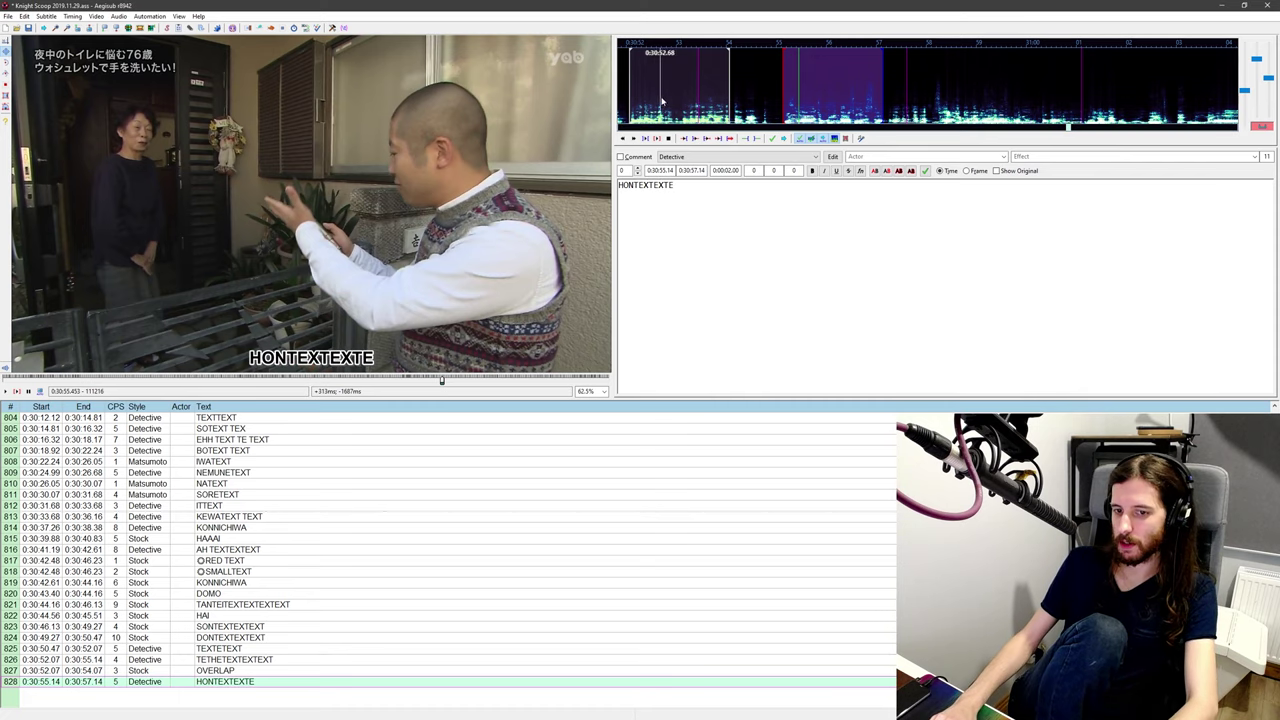
Step: Play back the HONTEXTEXTE line and set its end to 0:30:57.21, where the red on-screen caption starts
{"action": "middle_click", "coordinate": [751, 78]}
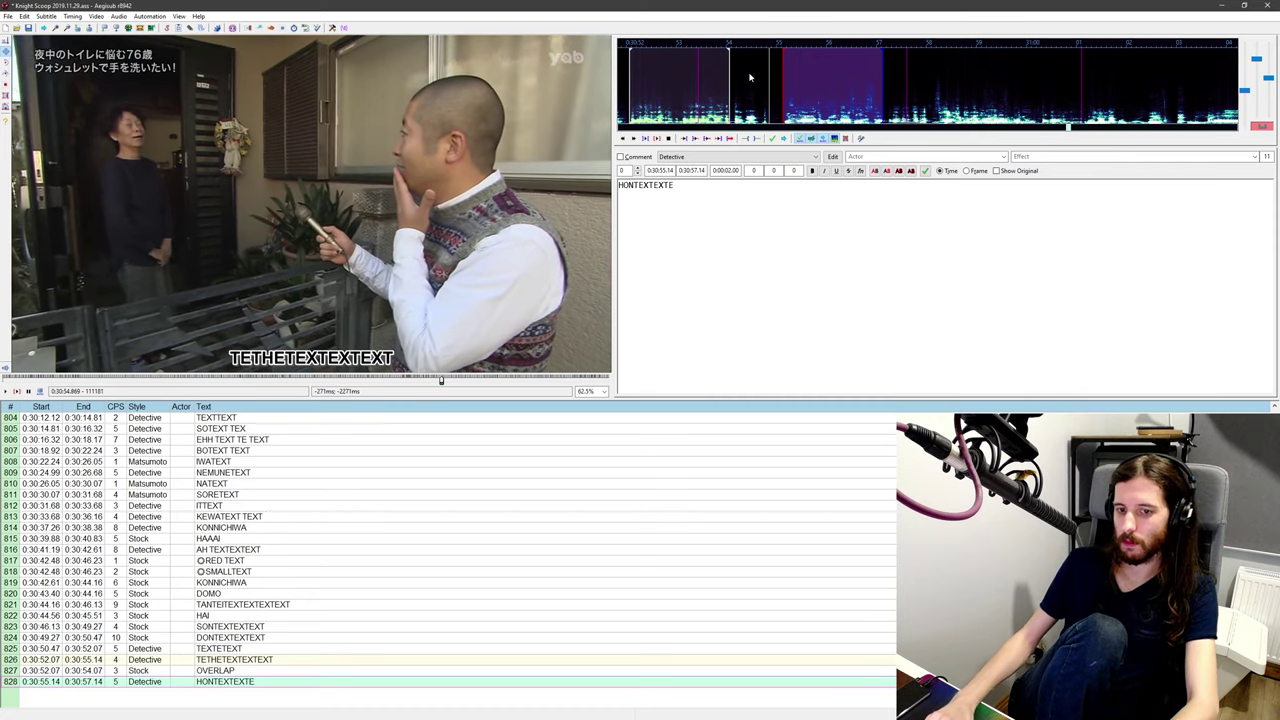
{"action": "middle_click", "coordinate": [820, 102]}
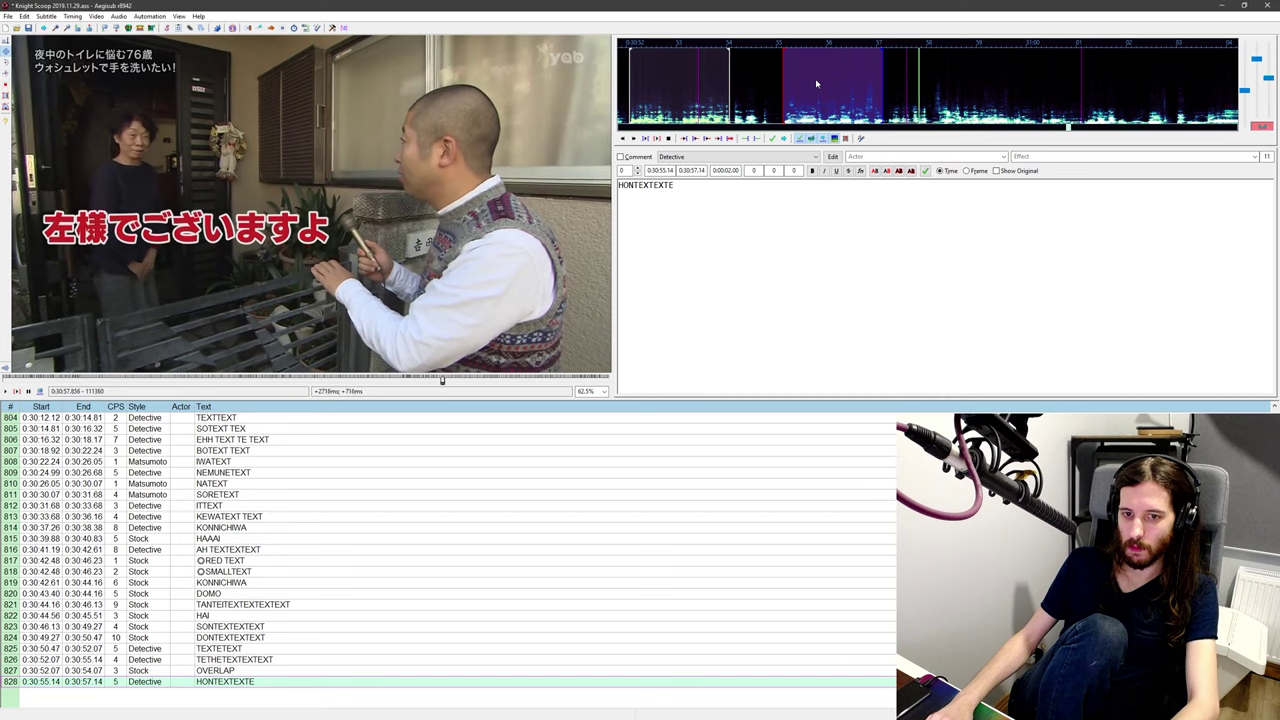
{"action": "middle_click", "coordinate": [859, 89]}
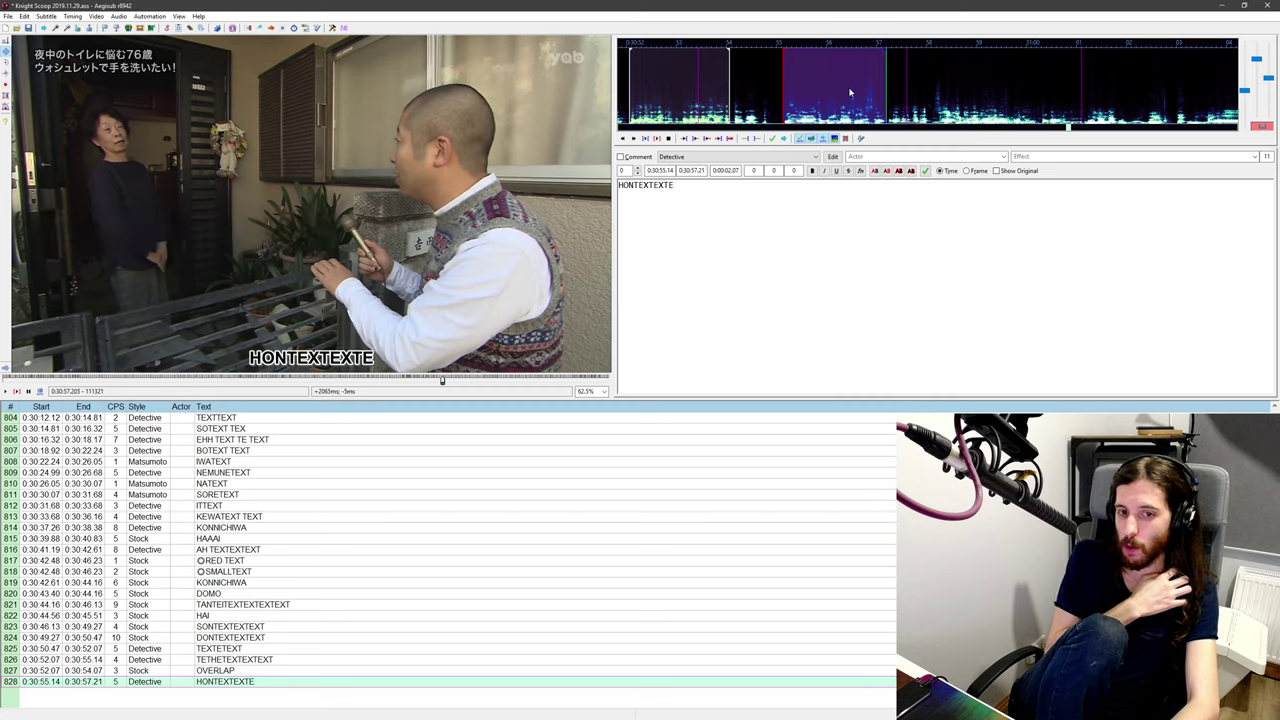
{"action": "middle_click", "coordinate": [850, 92]}
{"action": "middle_click", "coordinate": [749, 98]}
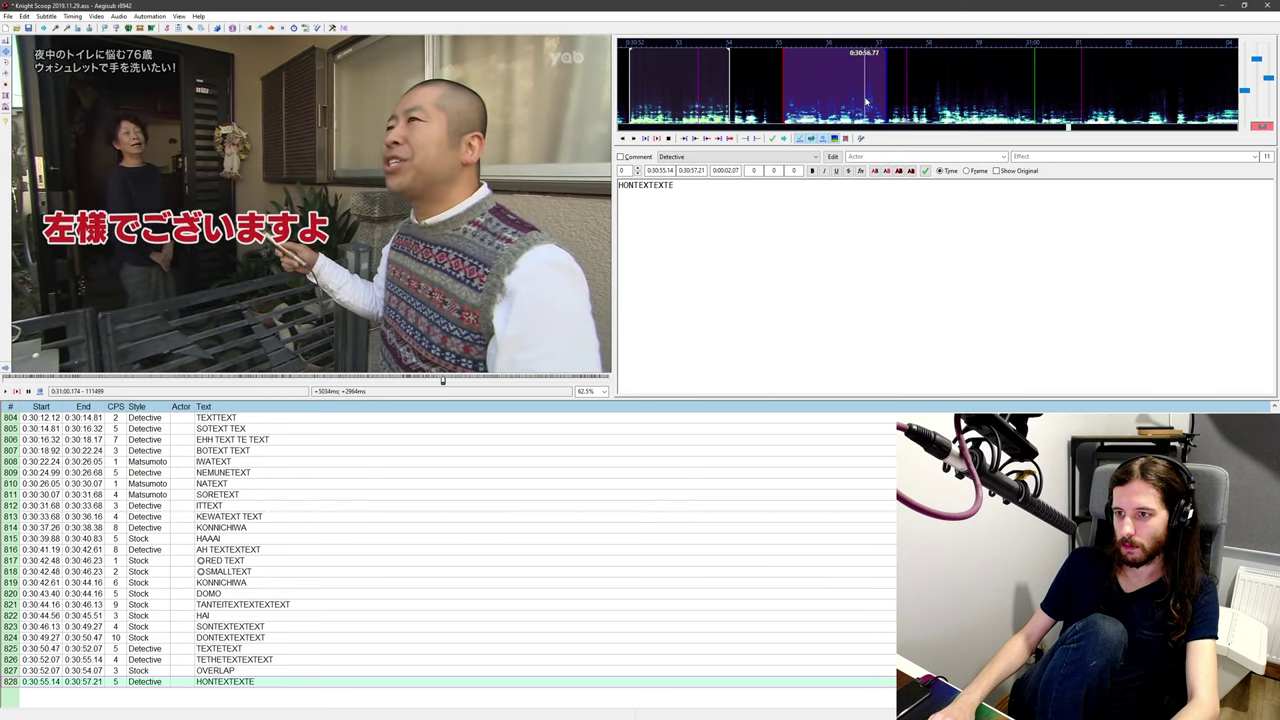
{"action": "middle_click", "coordinate": [865, 102]}
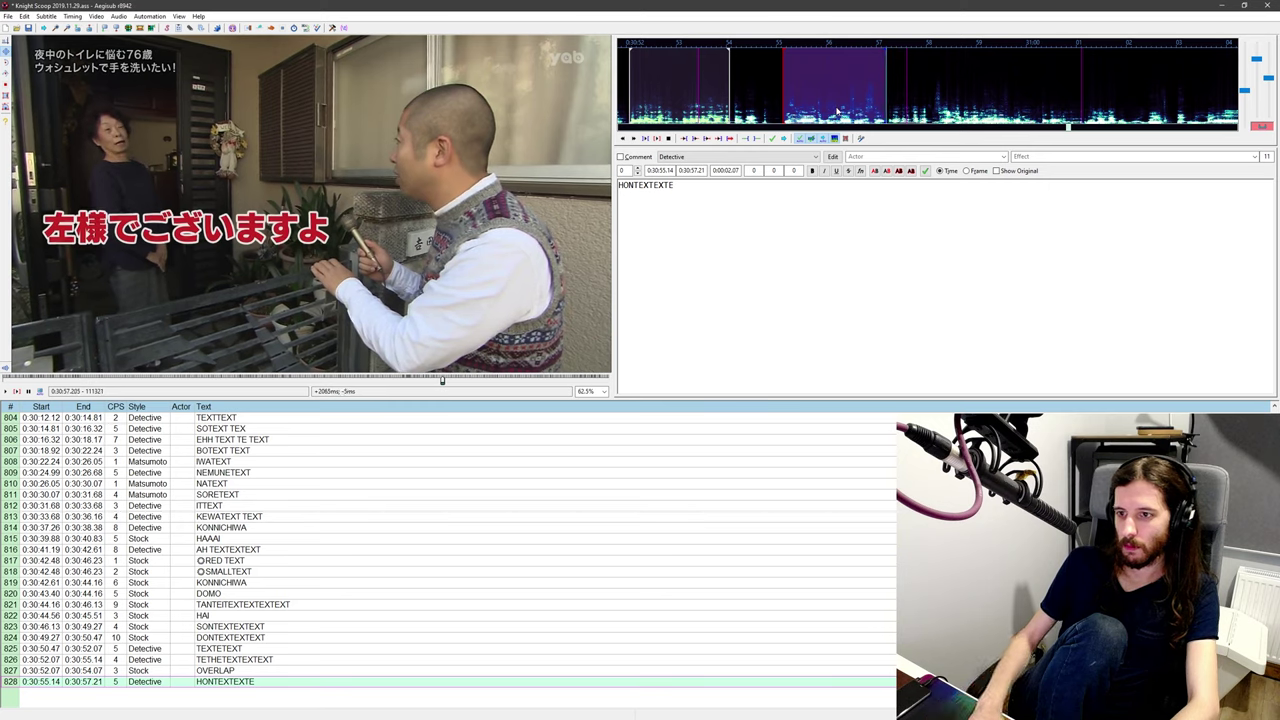
{"action": "key", "text": "Left"}
{"action": "key", "text": "Left"}
{"action": "key", "text": "Right"}
{"action": "key", "text": "Right"}
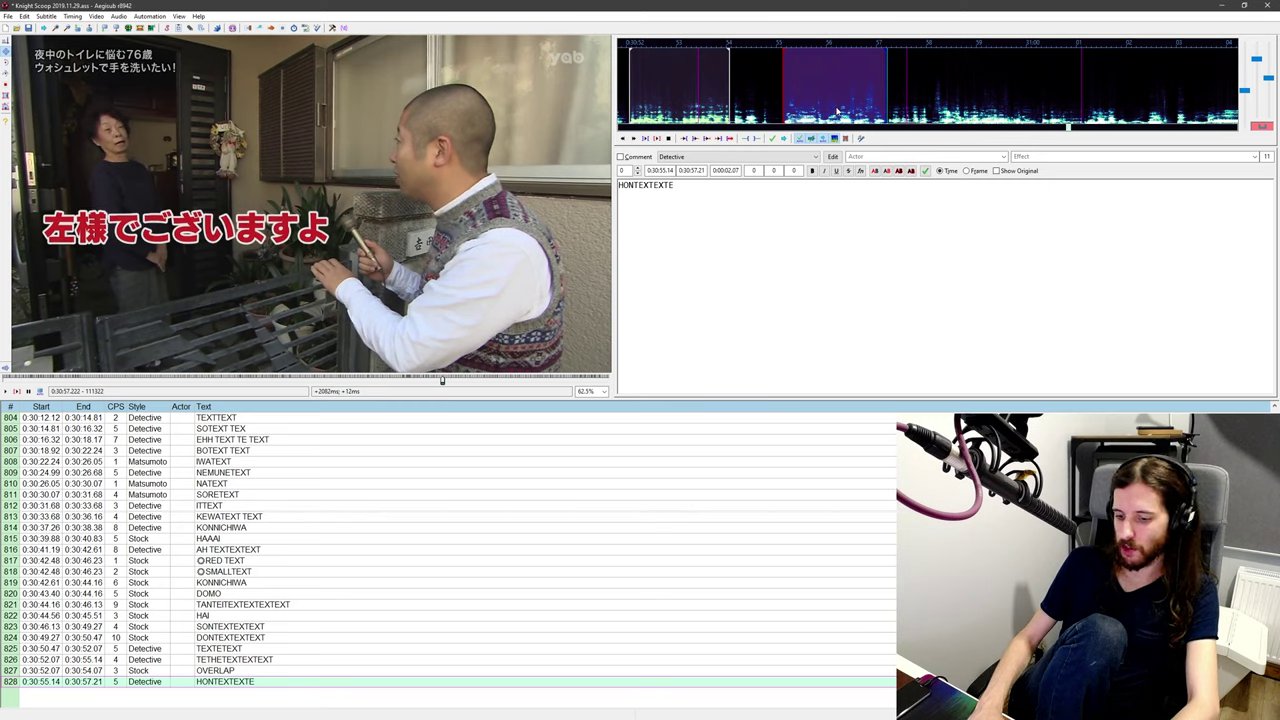
Step: Add a Stock line at 0:30:57.21 reading BIG RED TEXT and position it just above the red Japanese caption, at about (563.2, 549.4)
{"action": "key", "text": "Return"}
{"action": "left_click", "coordinate": [735, 157]}
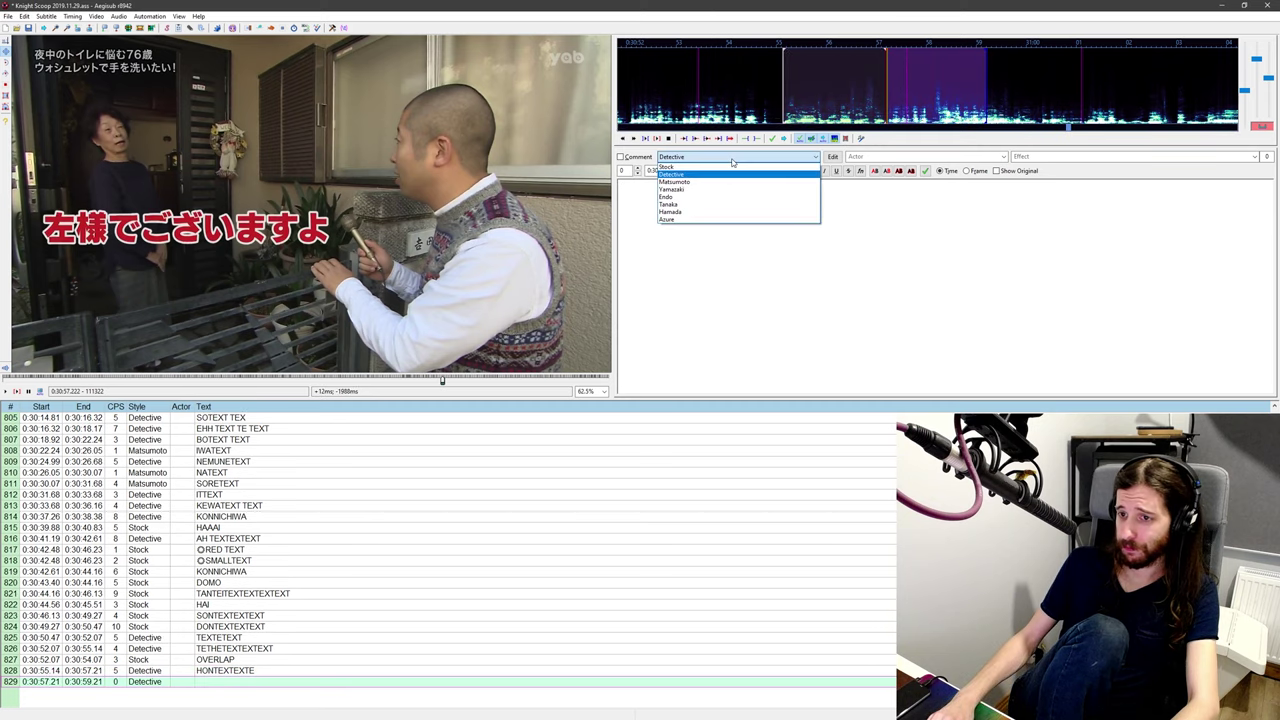
{"action": "left_click", "coordinate": [735, 224]}
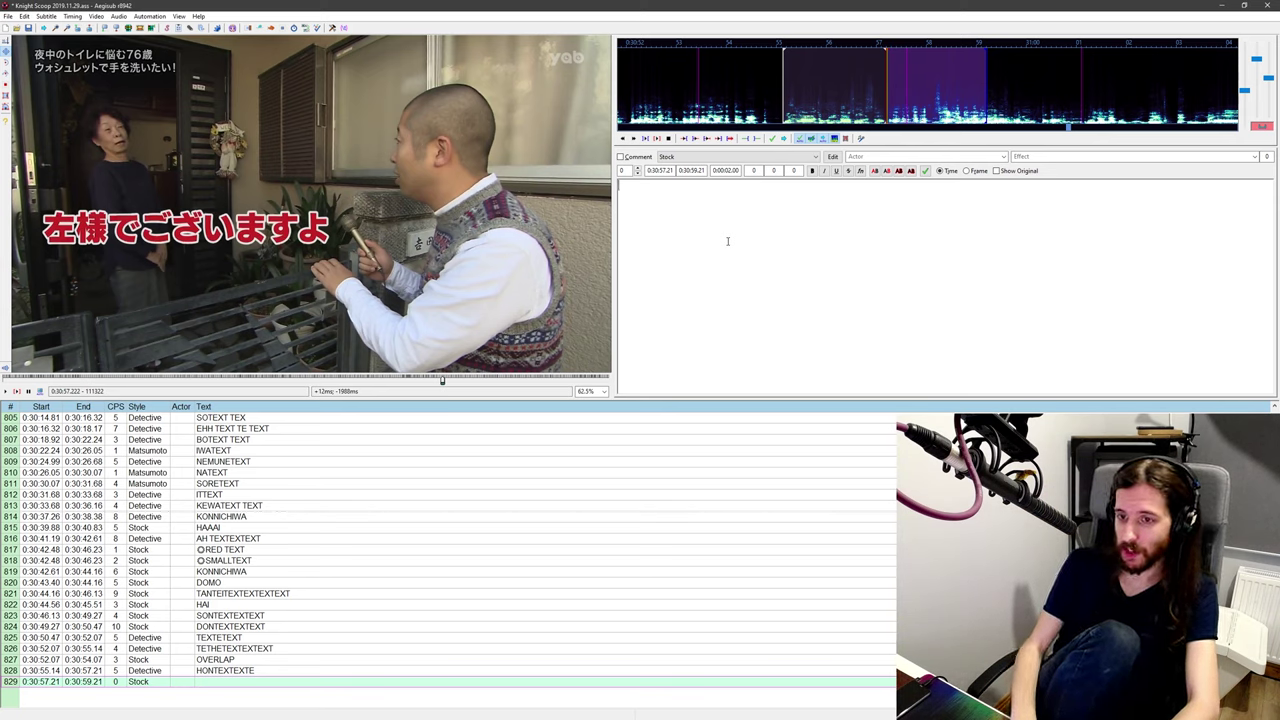
{"action": "type", "text": "D TEXT"}
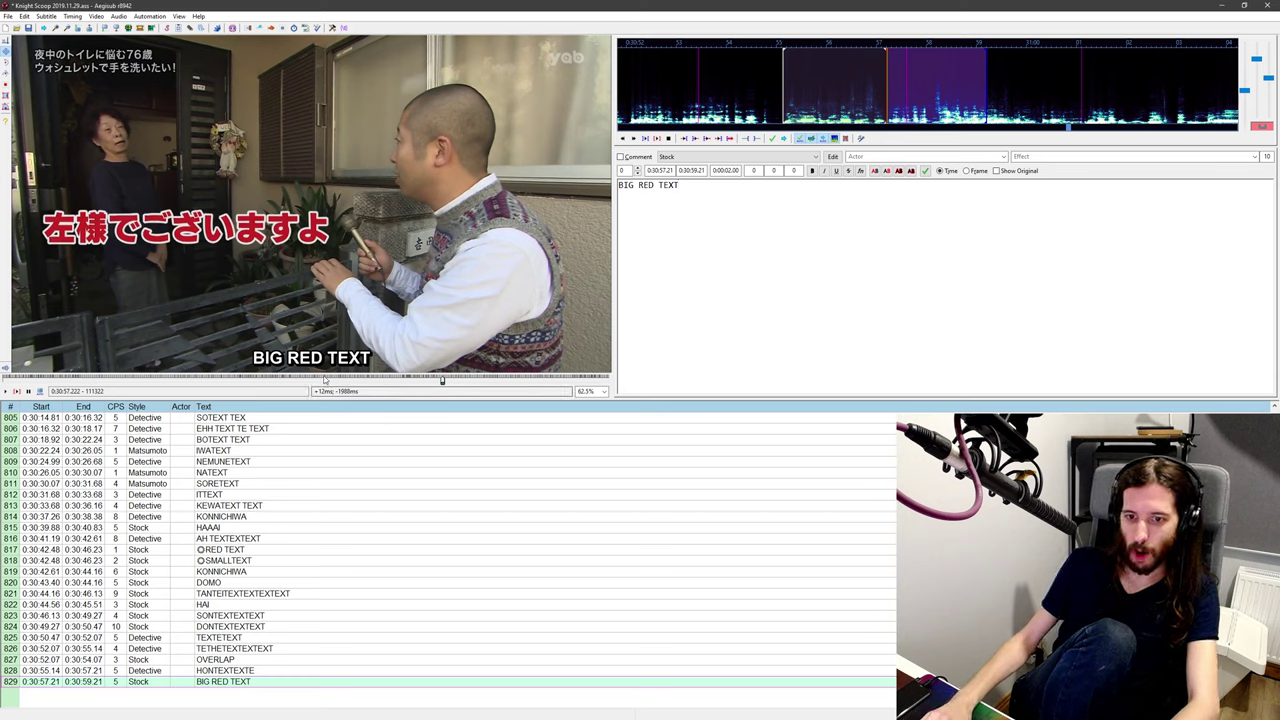
{"action": "left_click_drag", "start_coordinate": [312, 370], "coordinate": [190, 212]}
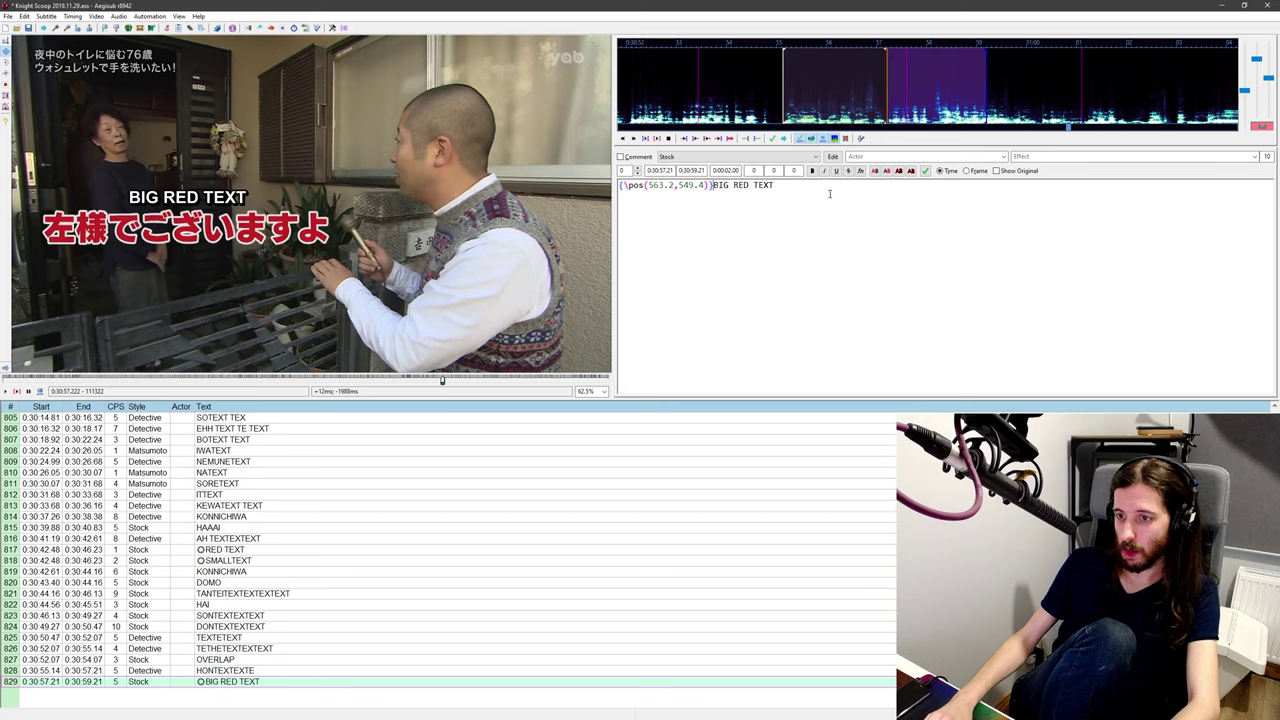
{"action": "left_click", "coordinate": [874, 172]}
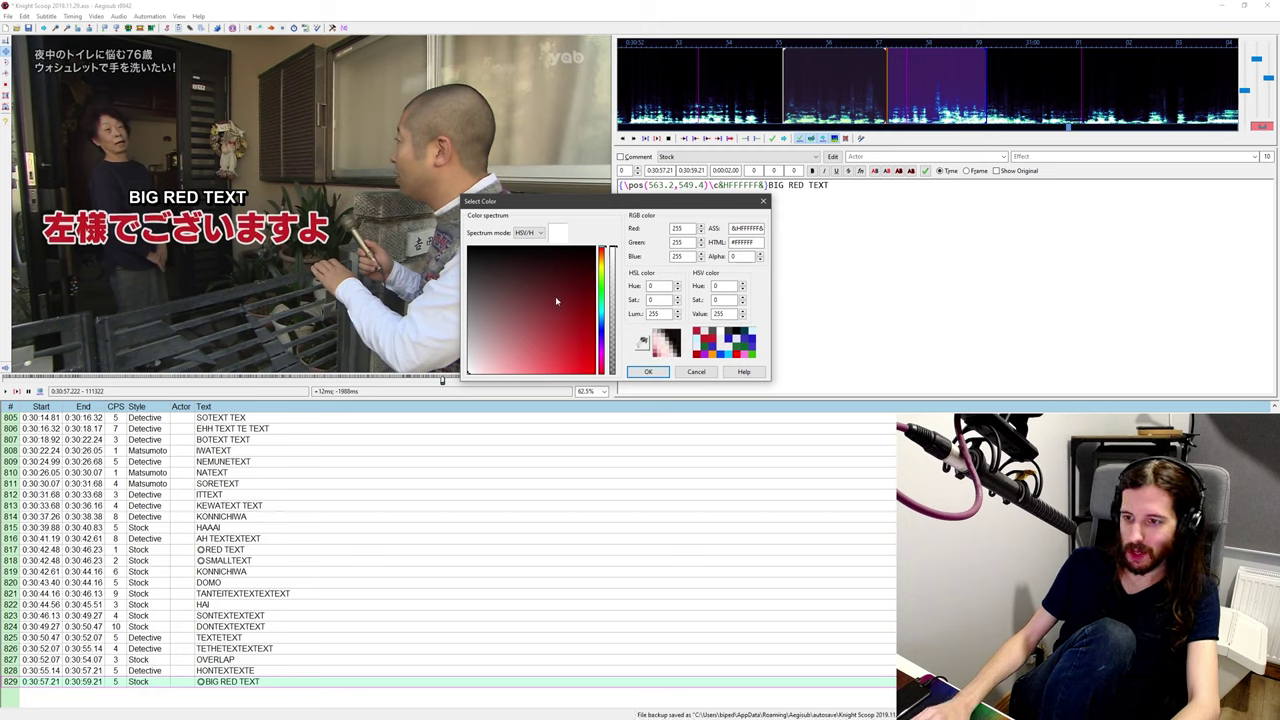
{"action": "left_click", "coordinate": [661, 339]}
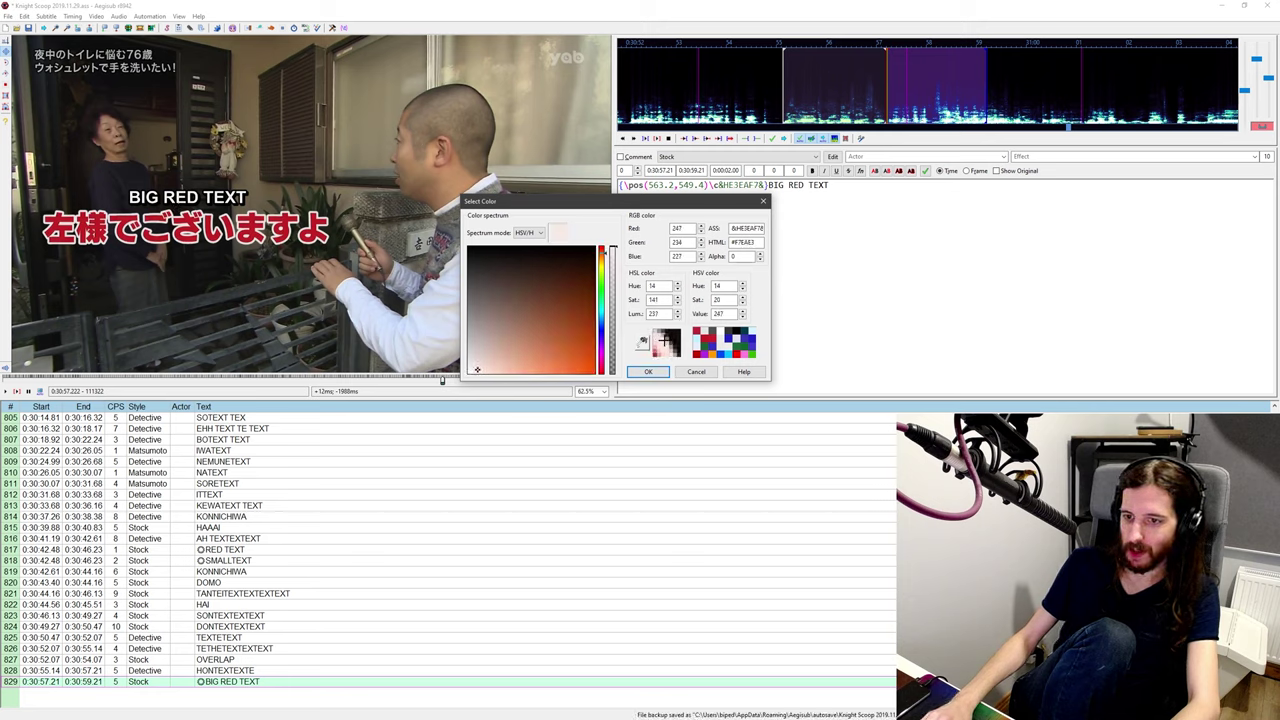
{"action": "left_click_drag", "start_coordinate": [477, 370], "coordinate": [478, 370]}
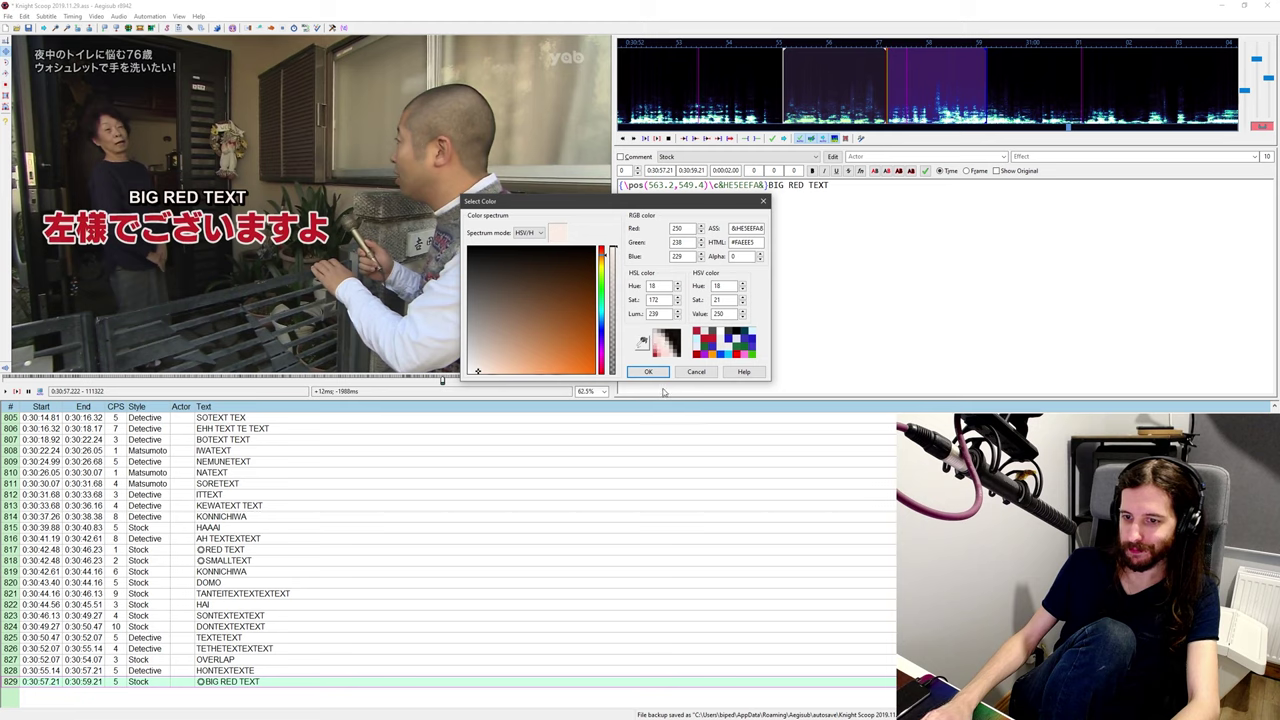
{"action": "left_click", "coordinate": [648, 372]}
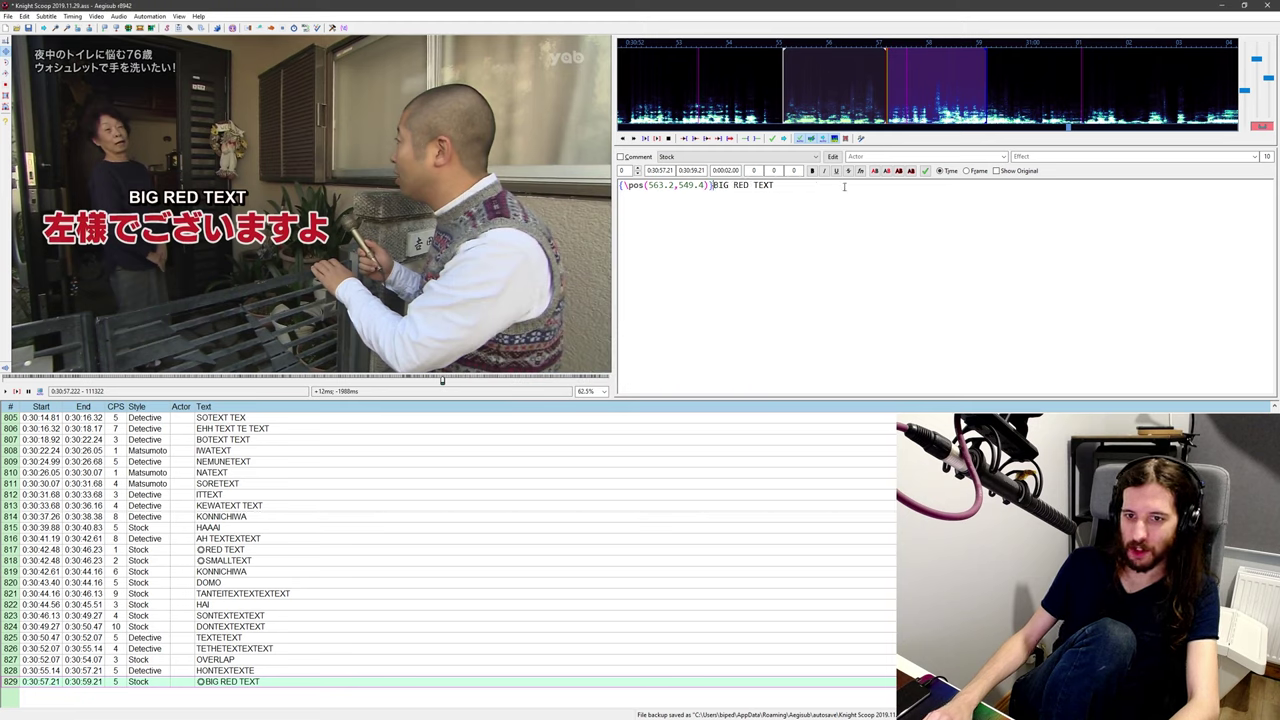
Step: Set the primary colour of BIG RED TEXT to the caption's red, &H2522C4&, sampled from the video
{"action": "left_click", "coordinate": [875, 171]}
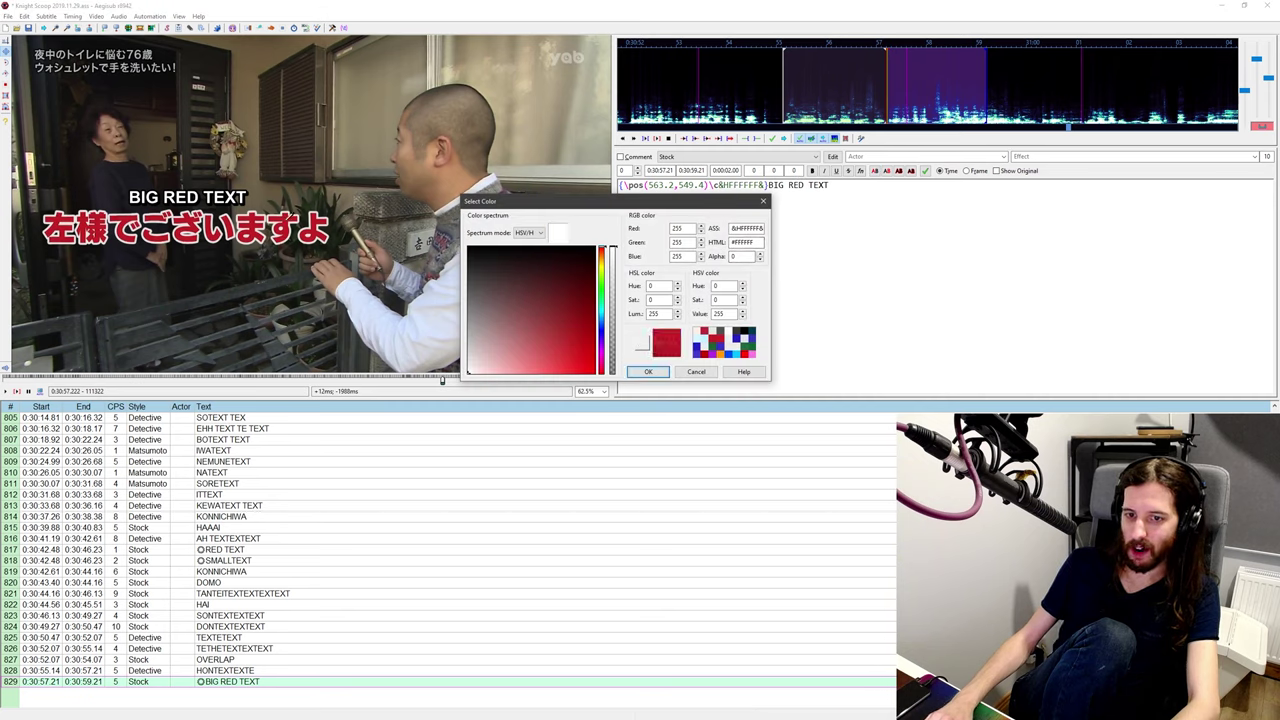
{"action": "left_click_drag", "start_coordinate": [632, 348], "coordinate": [572, 344]}
{"action": "left_click", "coordinate": [648, 372]}
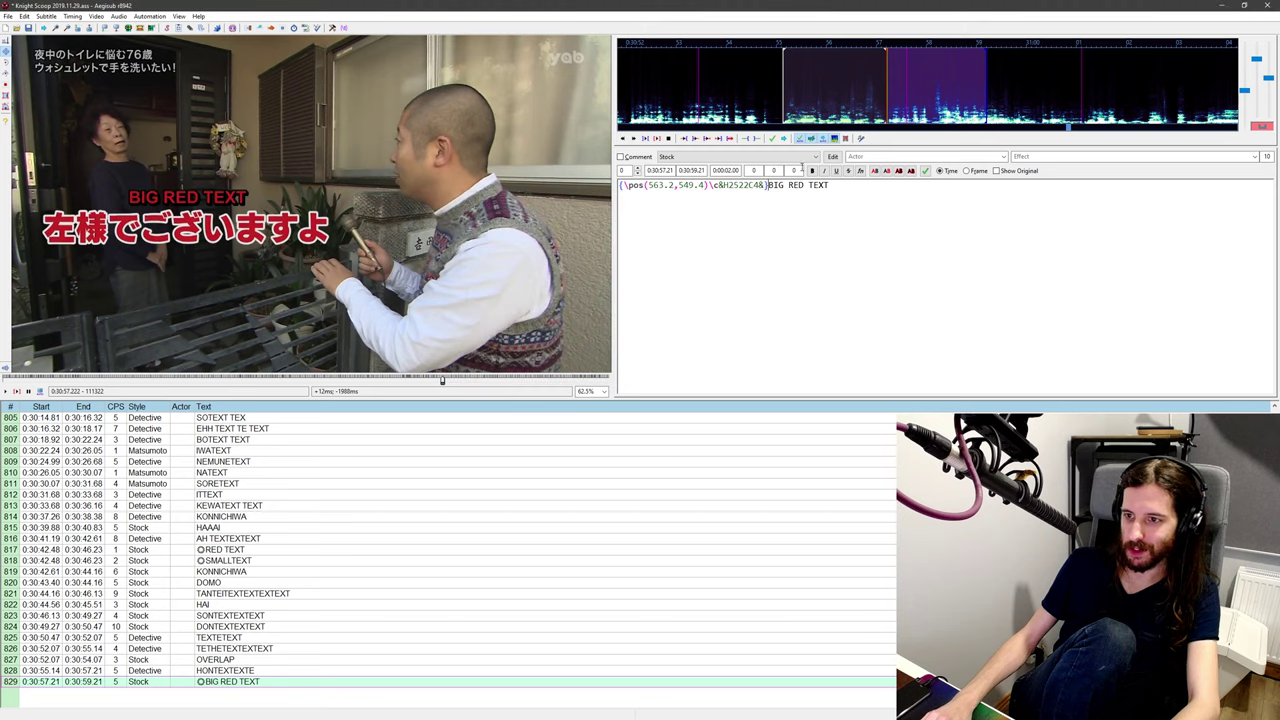
{"action": "left_click", "coordinate": [735, 157]}
{"action": "left_click", "coordinate": [721, 256]}
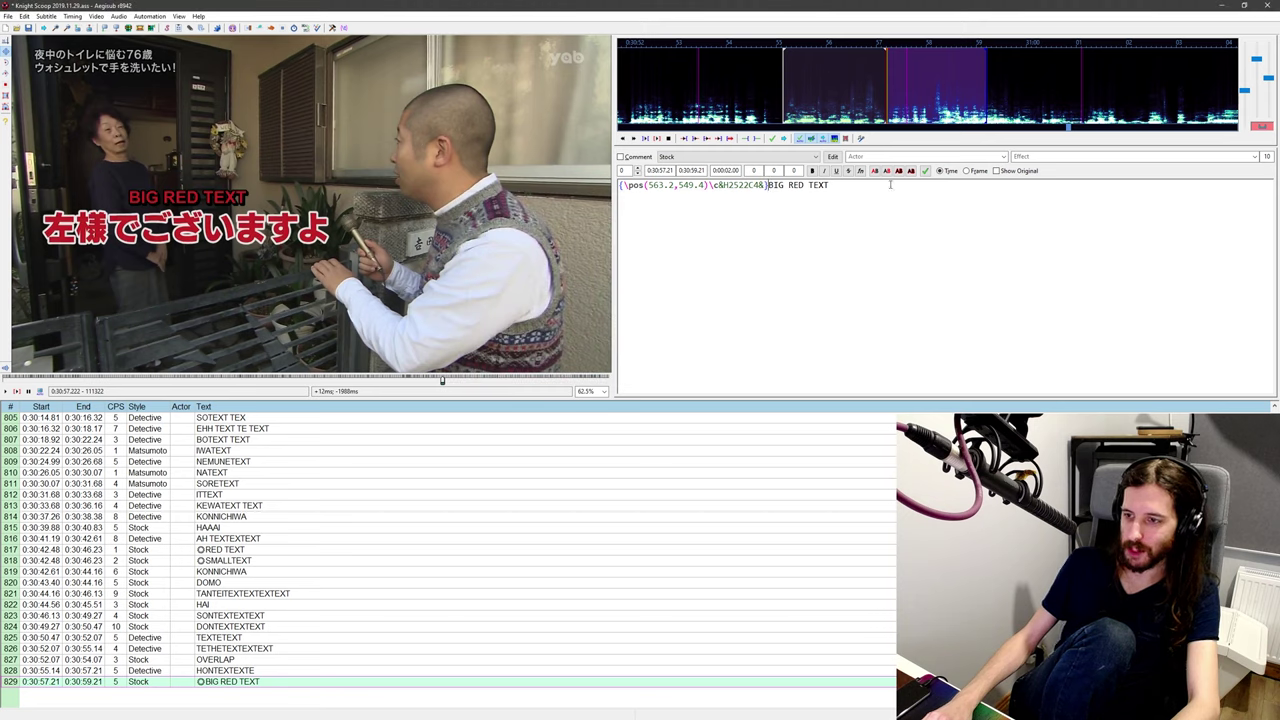
Step: Set the outline colour of BIG RED TEXT to the caption's off-white, &HE4E6E4&, sampled from the video
{"action": "left_click", "coordinate": [899, 172]}
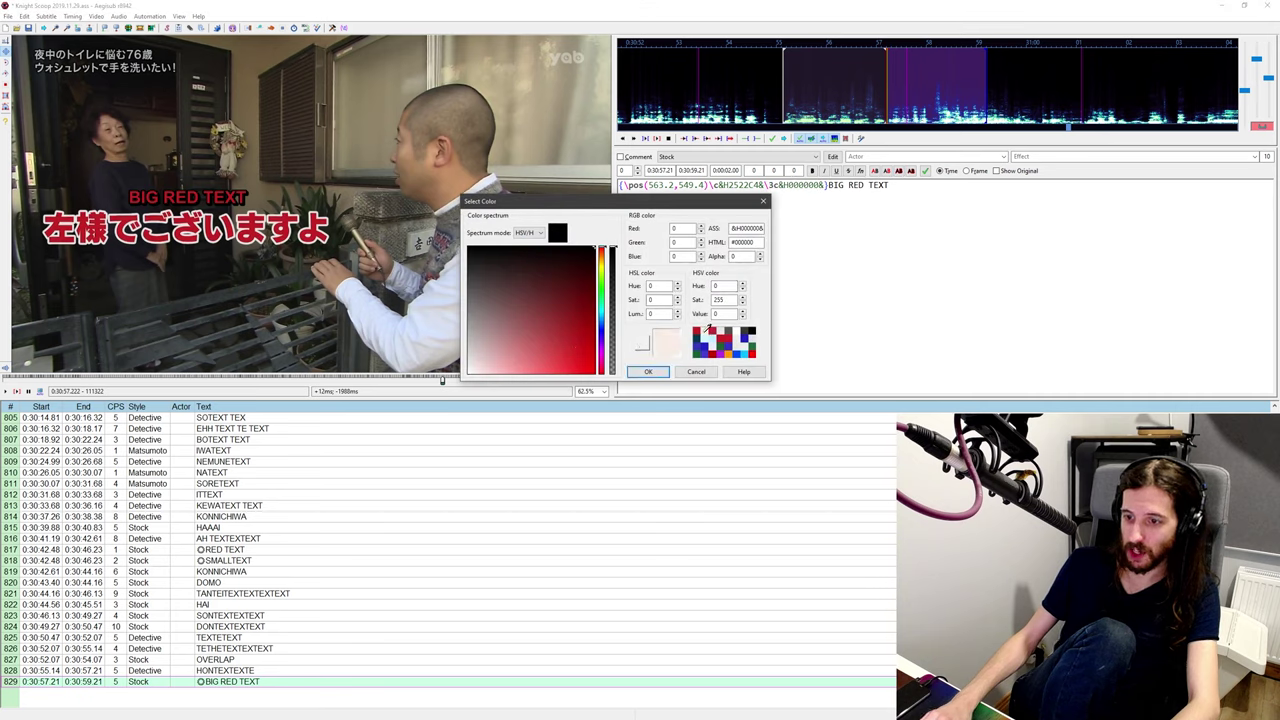
{"action": "left_click", "coordinate": [675, 347]}
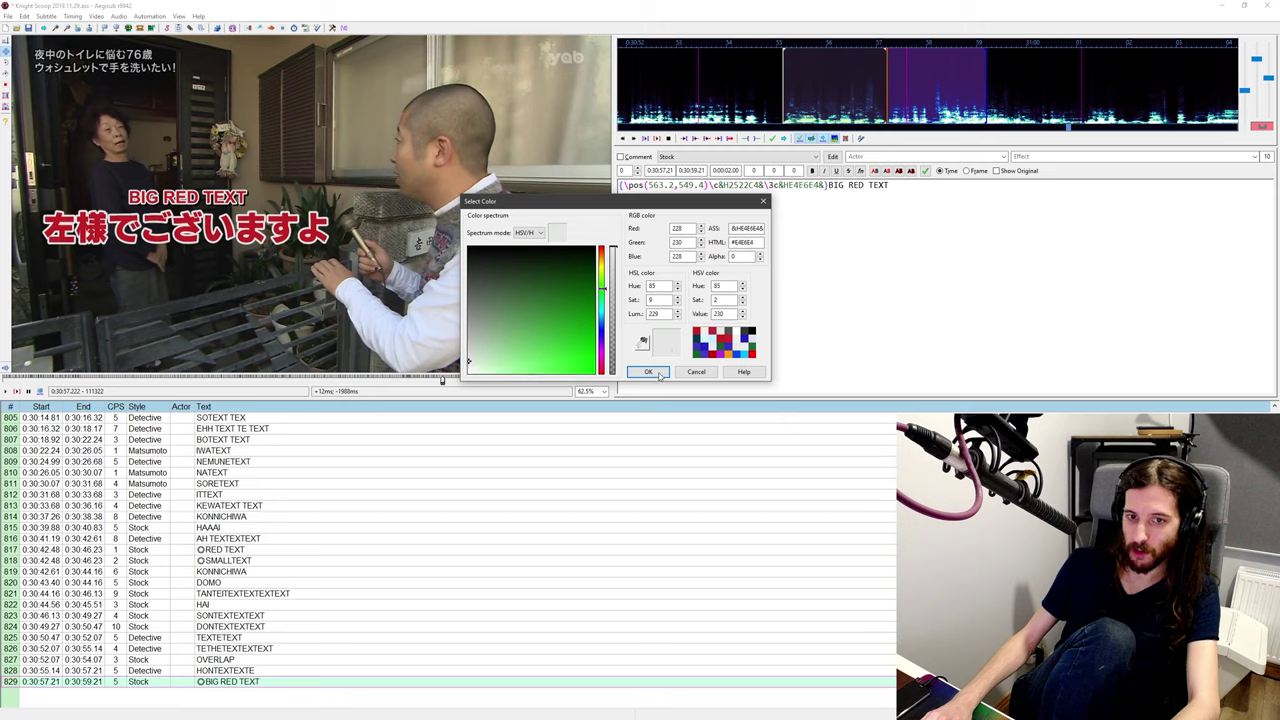
{"action": "left_click", "coordinate": [648, 372]}
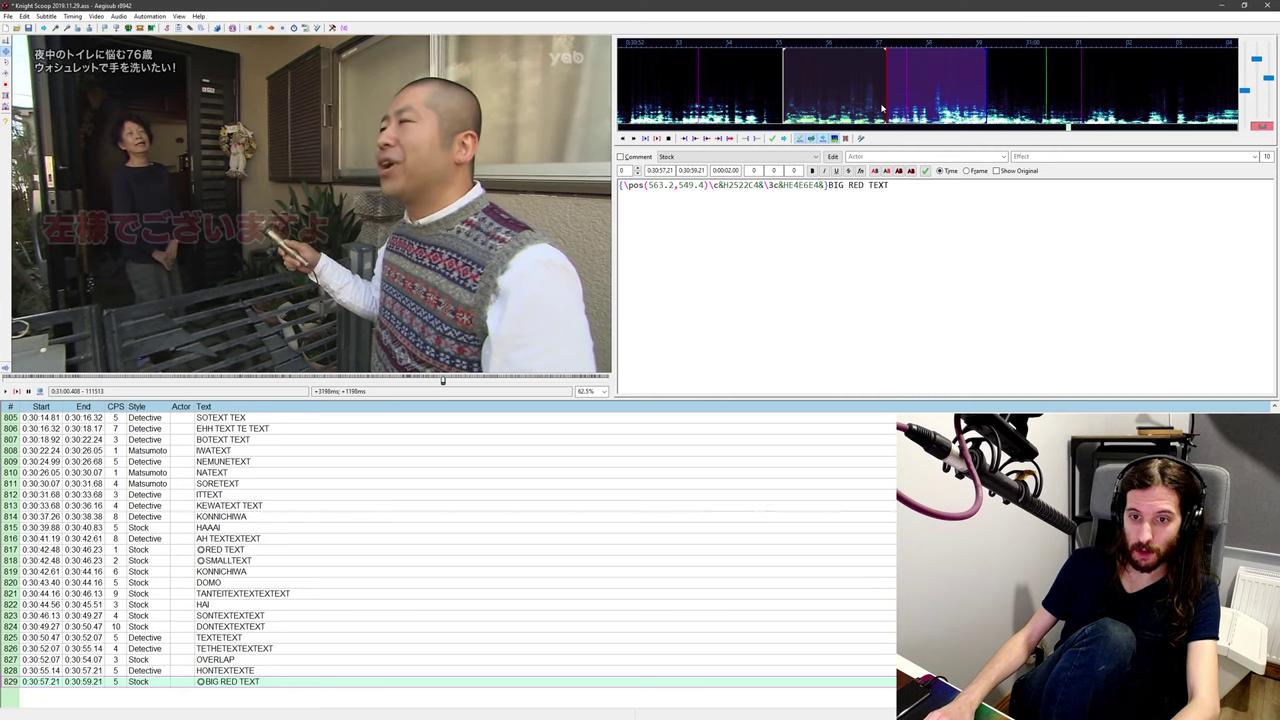
Step: Extend the BIG RED TEXT line to end at 0:31:00.41, add \fade(0,85), and check it against the caption on the video
{"action": "key", "text": "ctrl+4"}
{"action": "key", "text": "Left"}
{"action": "key", "text": "Left"}
{"action": "key", "text": "Left"}
{"action": "key", "text": "Left"}
{"action": "key", "text": "Left"}
{"action": "key", "text": "Left"}
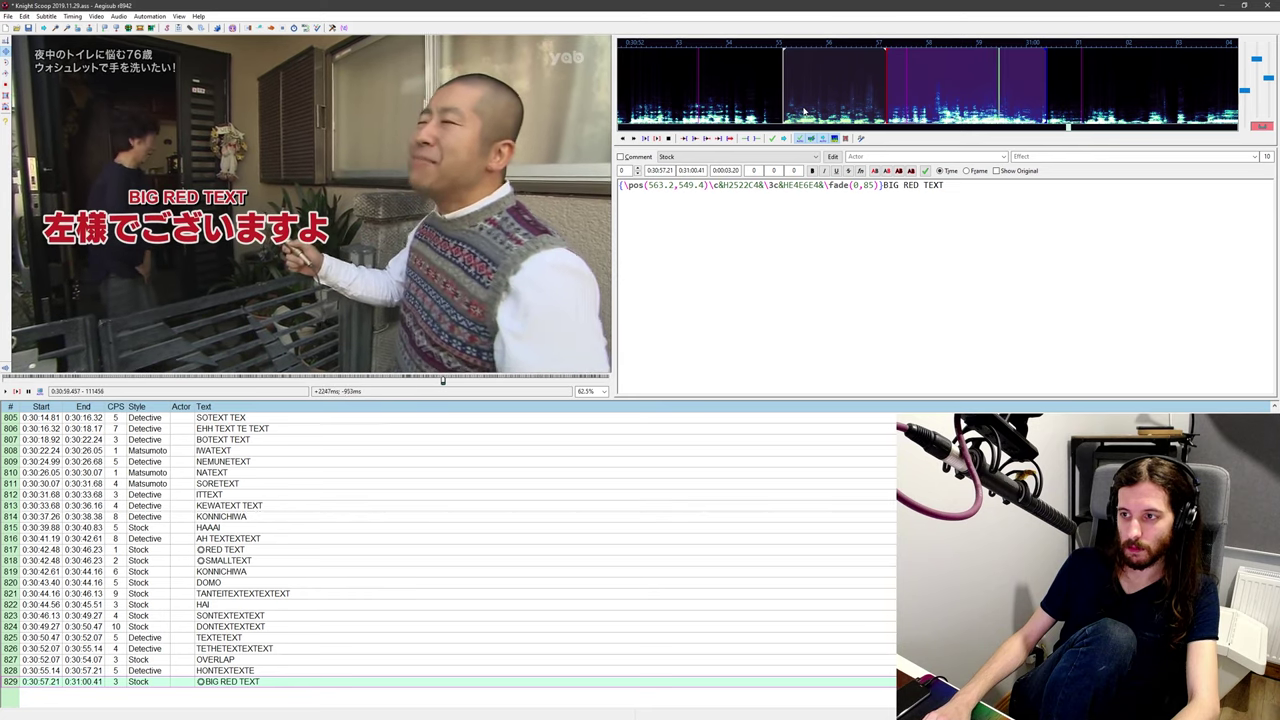
{"action": "middle_click", "coordinate": [774, 97]}
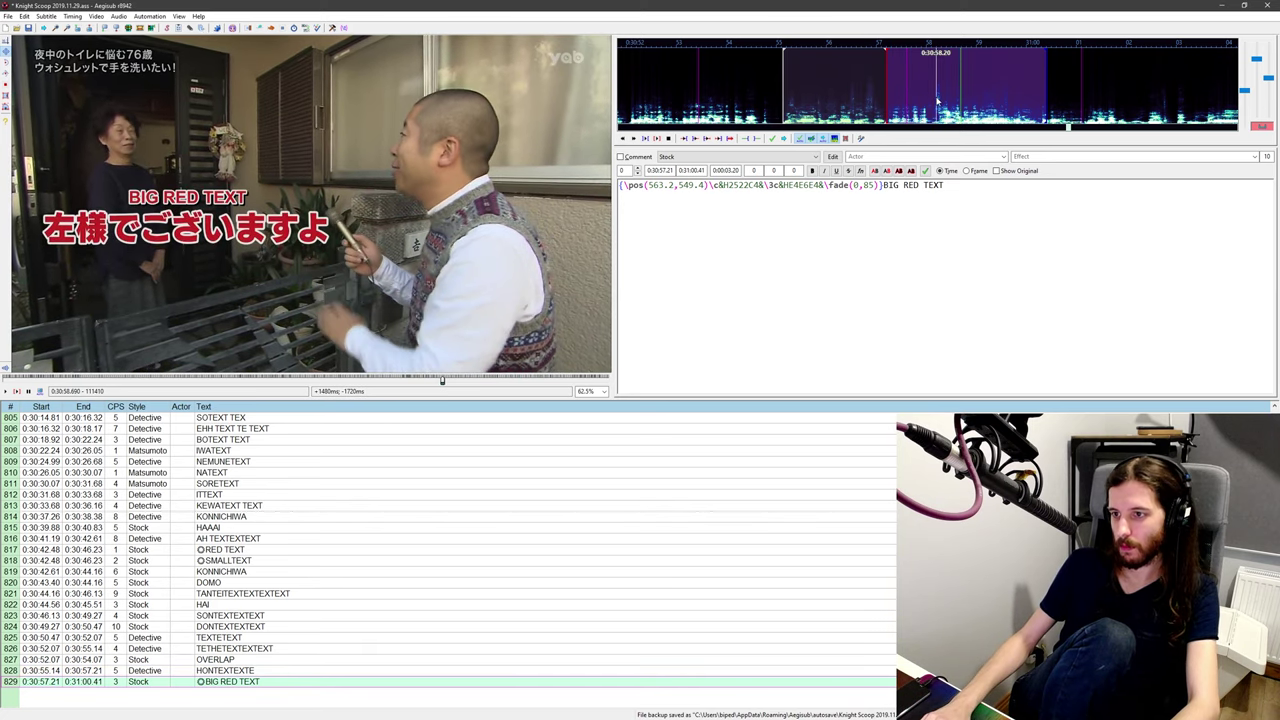
{"action": "key", "text": "Left"}
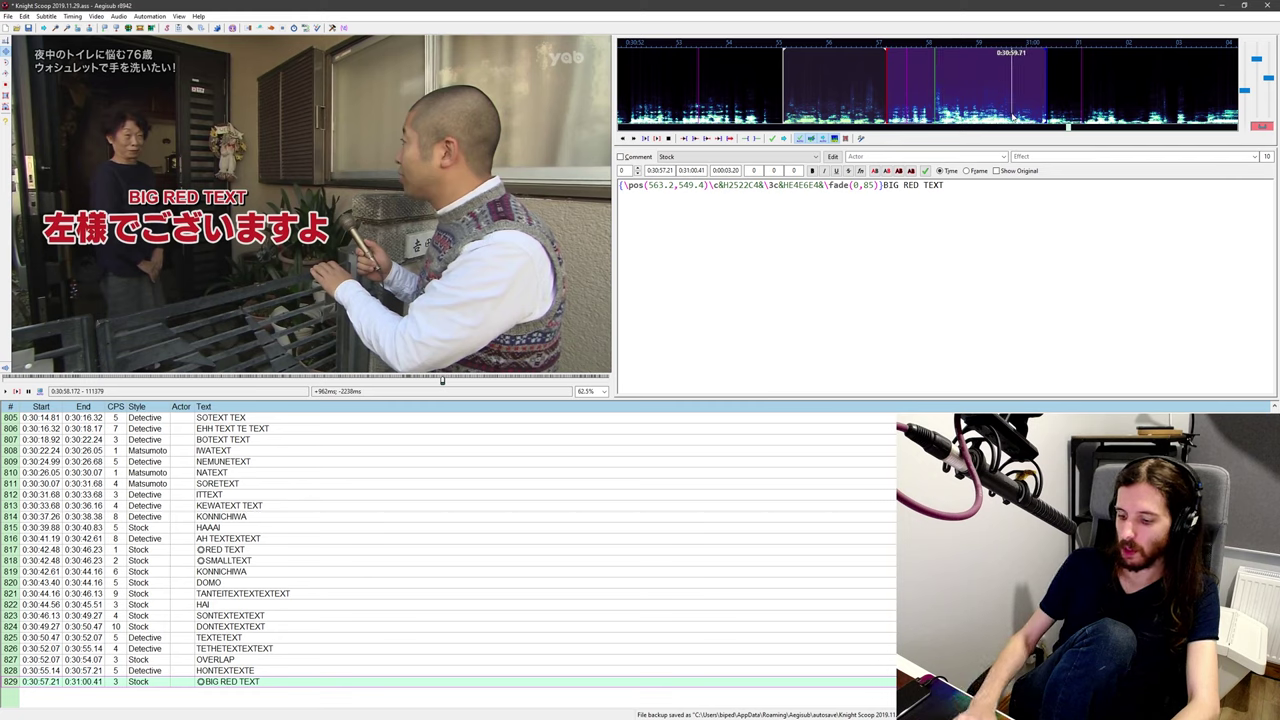
Step: Insert a Detective line at the current video time, overlapping BIG RED TEXT, with the text SAHHSTAEXTEXTEXT
{"action": "key", "text": "ctrl+Insert"}
{"action": "left_click", "coordinate": [682, 158]}
{"action": "left_click", "coordinate": [687, 188]}
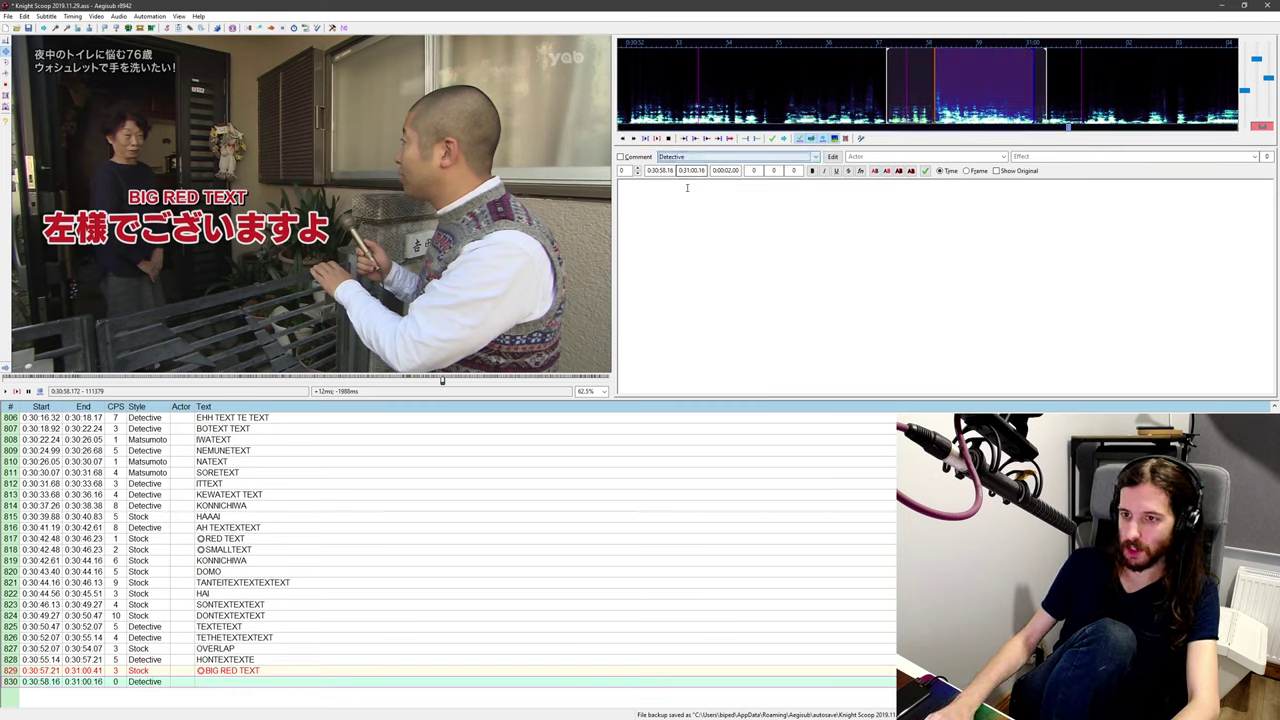
{"action": "type", "text": "sahah"}
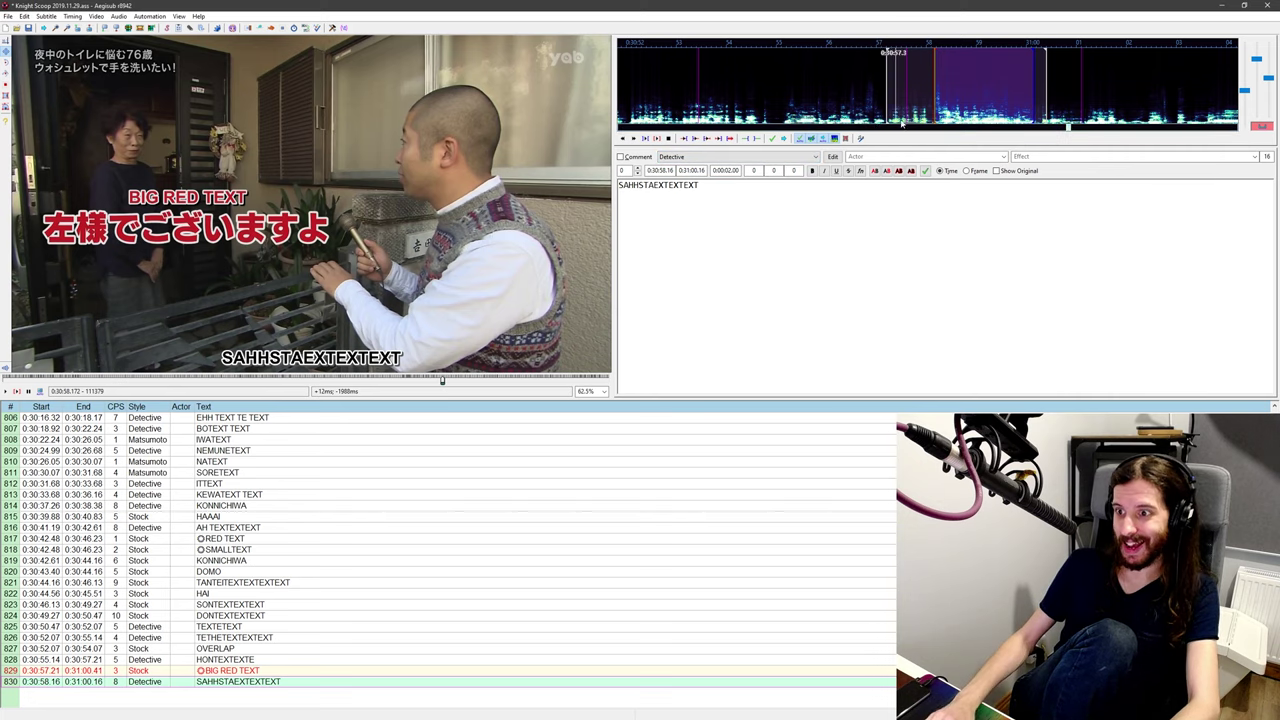
Step: Locate where the detective's speech begins and set the start of SAHHSTAEXTEXTEXT to 0:30:58.31
{"action": "key", "text": "ctrl+p"}
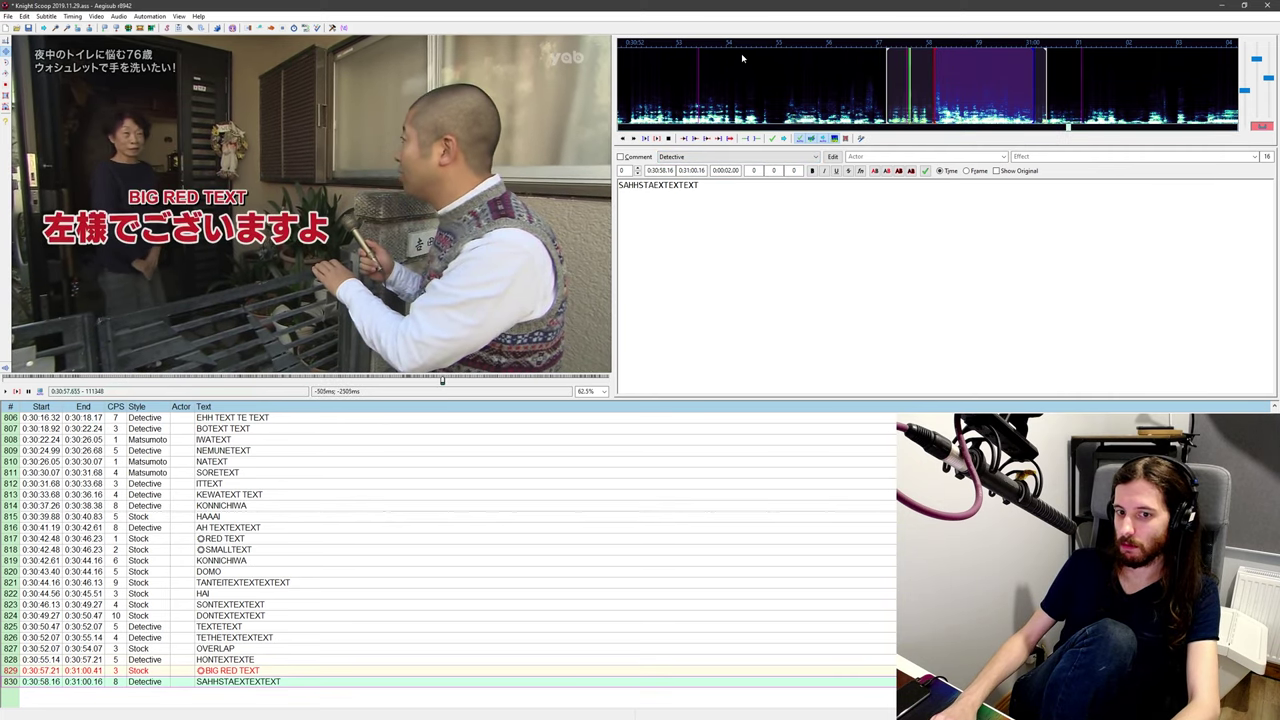
{"action": "middle_click", "coordinate": [865, 74]}
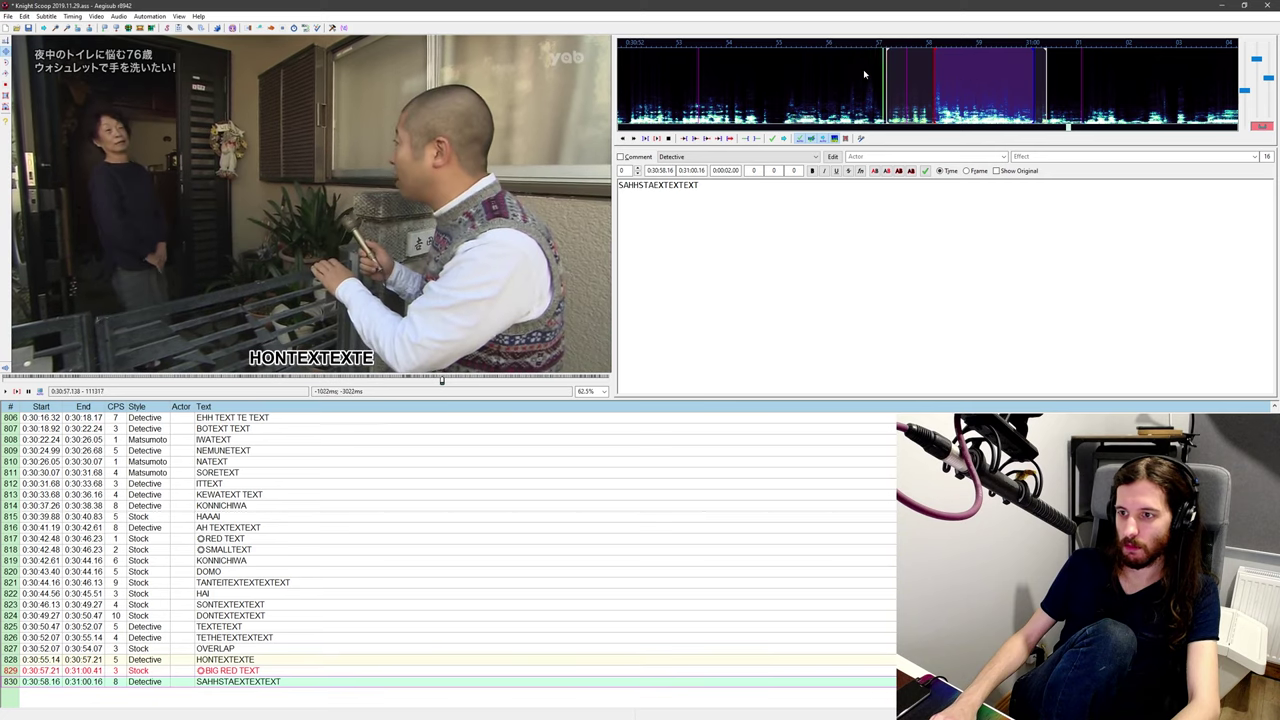
{"action": "left_click", "coordinate": [942, 84]}
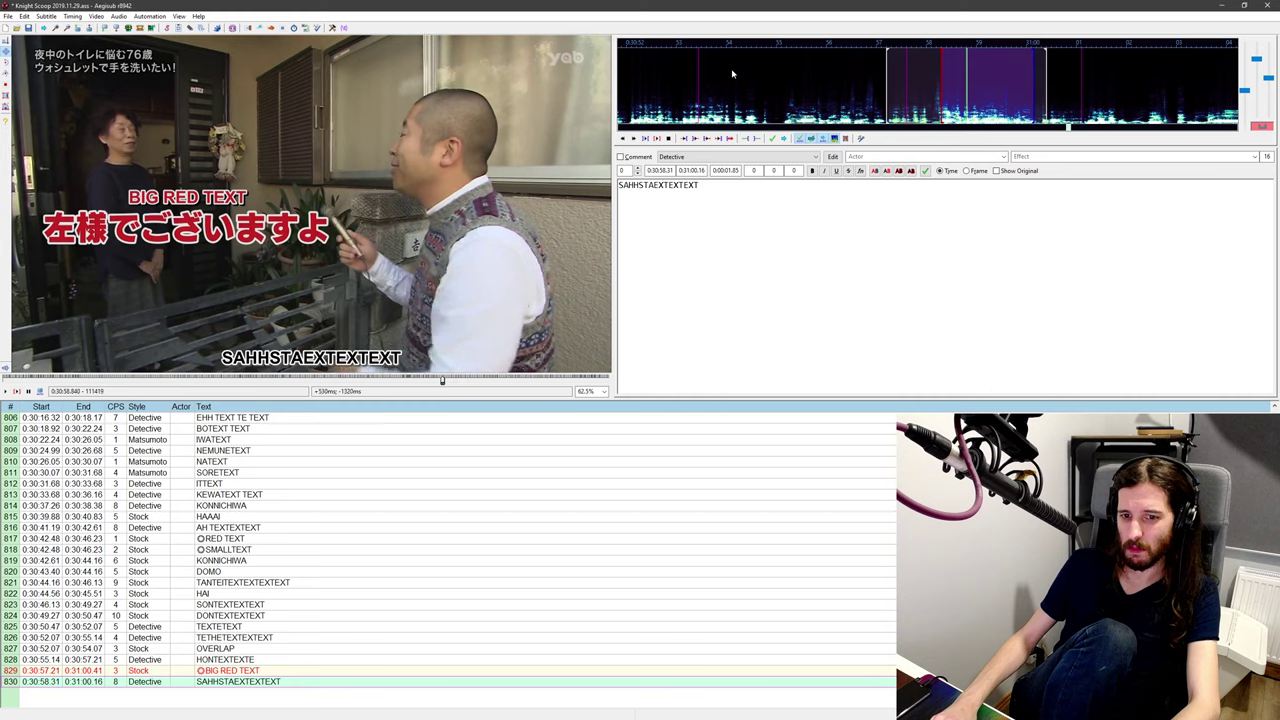
Step: Extend SAHHSTAEXTEXTEXT to end at 0:31:01.11 and check that end against the scene cut in the video
{"action": "middle_click", "coordinate": [864, 76]}
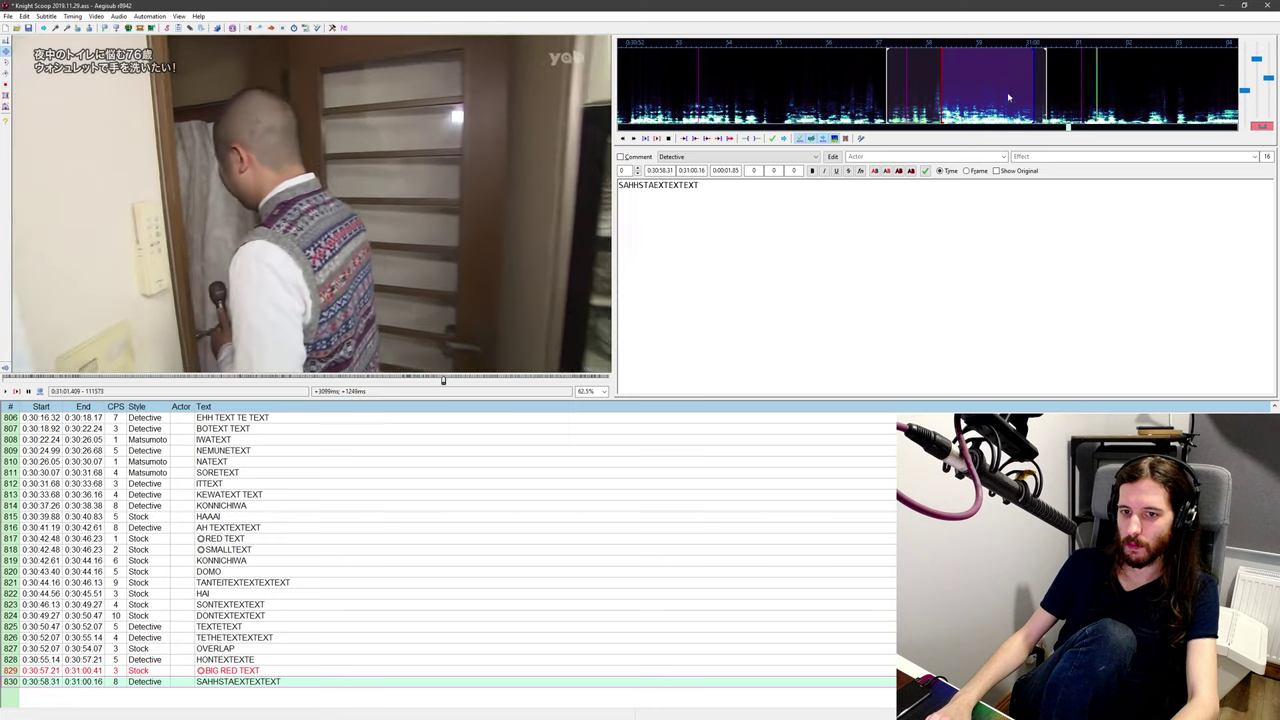
{"action": "right_click", "coordinate": [1077, 96]}
{"action": "middle_click", "coordinate": [1082, 97]}
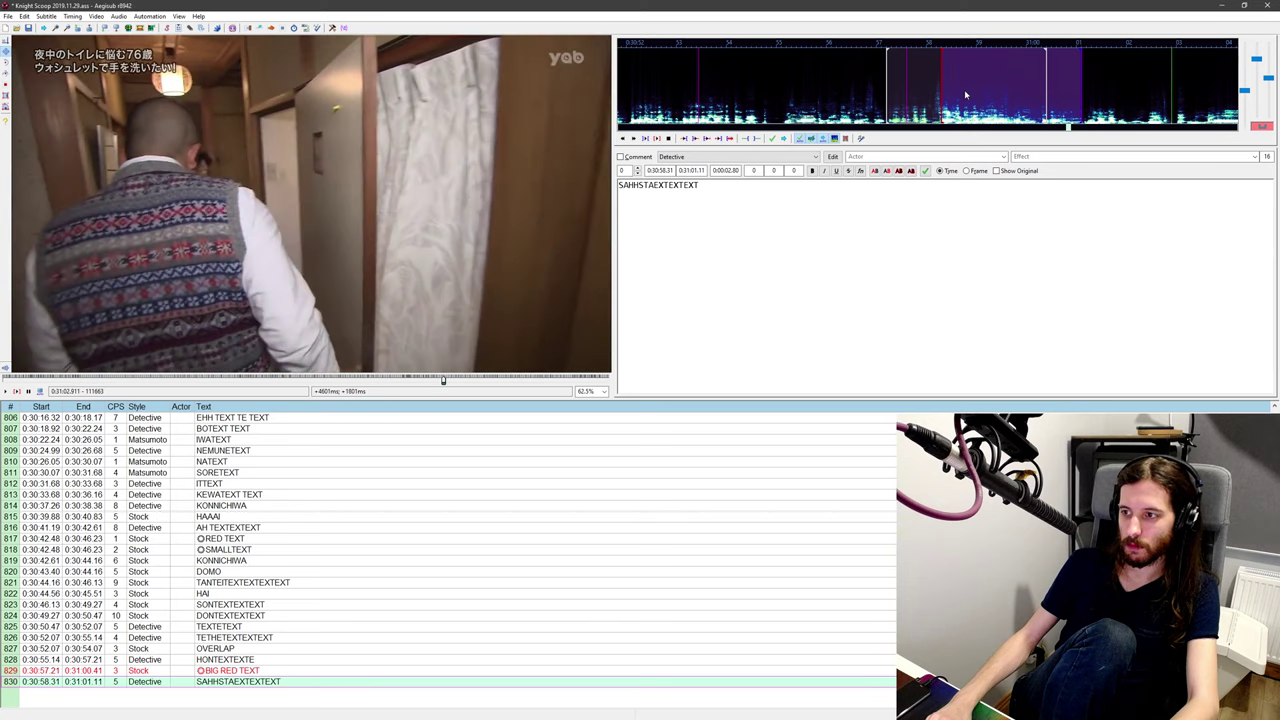
{"action": "key", "text": "ctrl+p"}
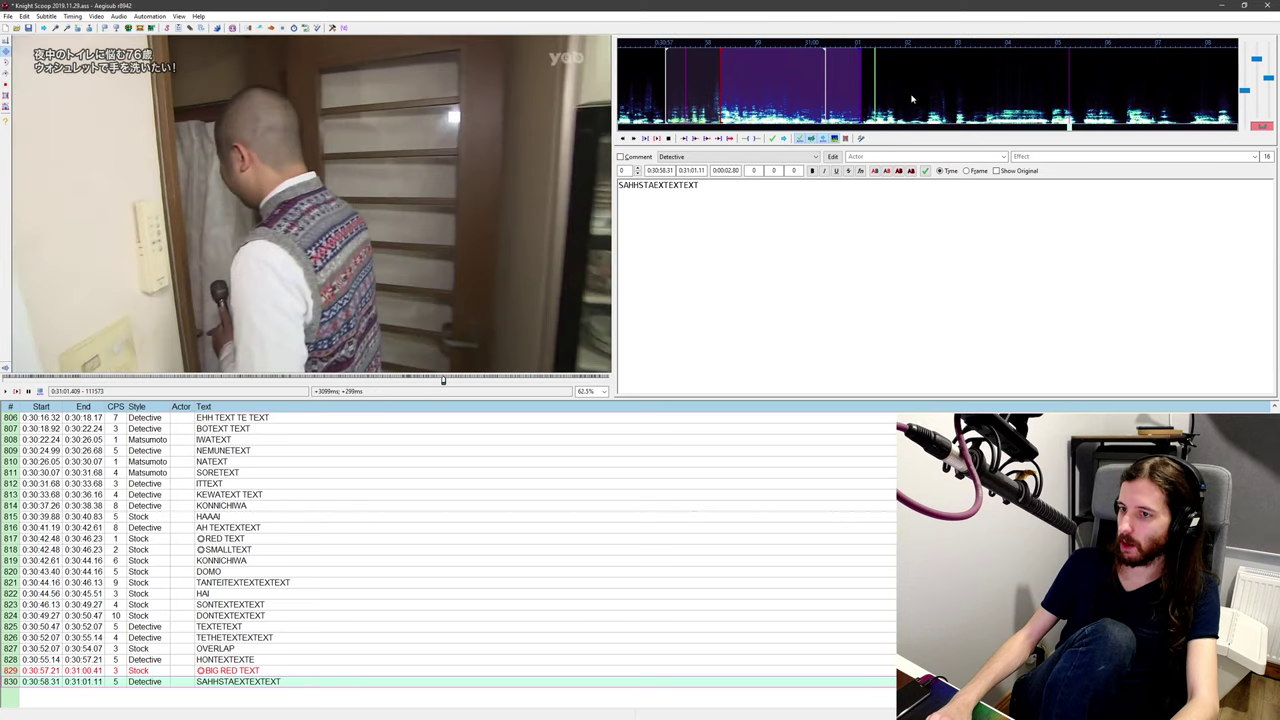
{"action": "key", "text": "ctrl+p"}
{"action": "middle_click", "coordinate": [860, 101]}
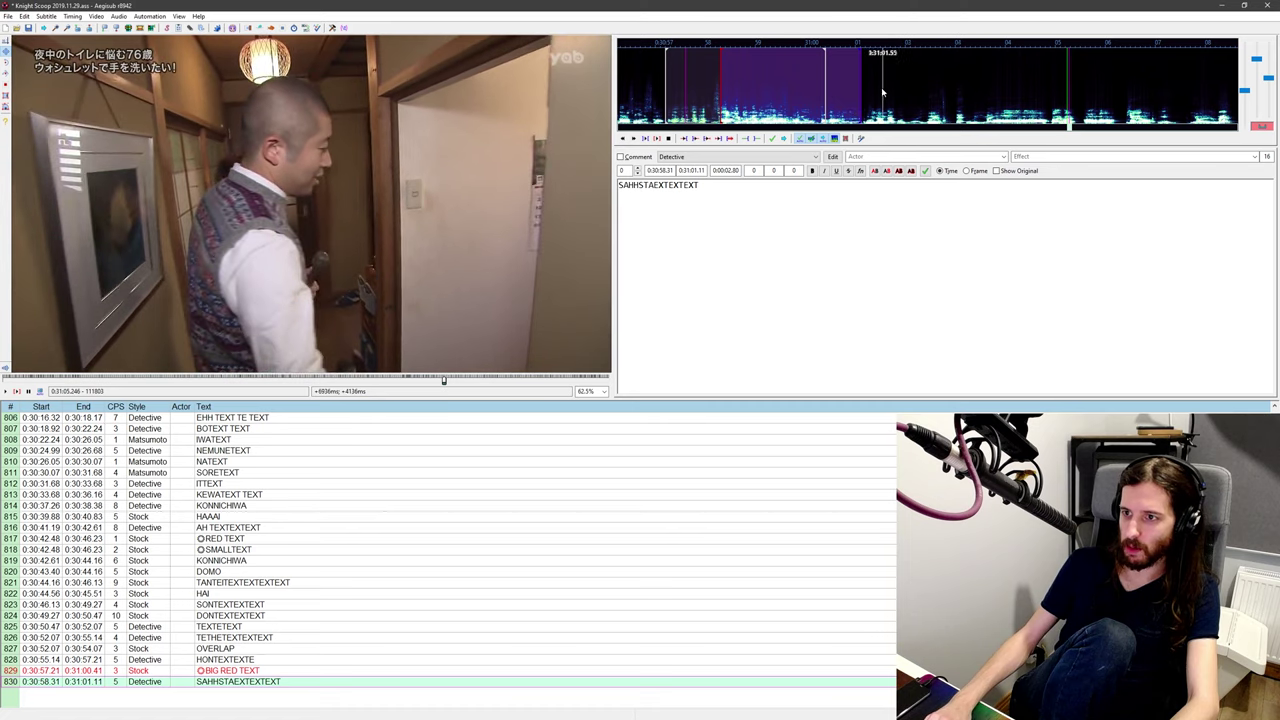
{"action": "middle_click", "coordinate": [864, 90]}
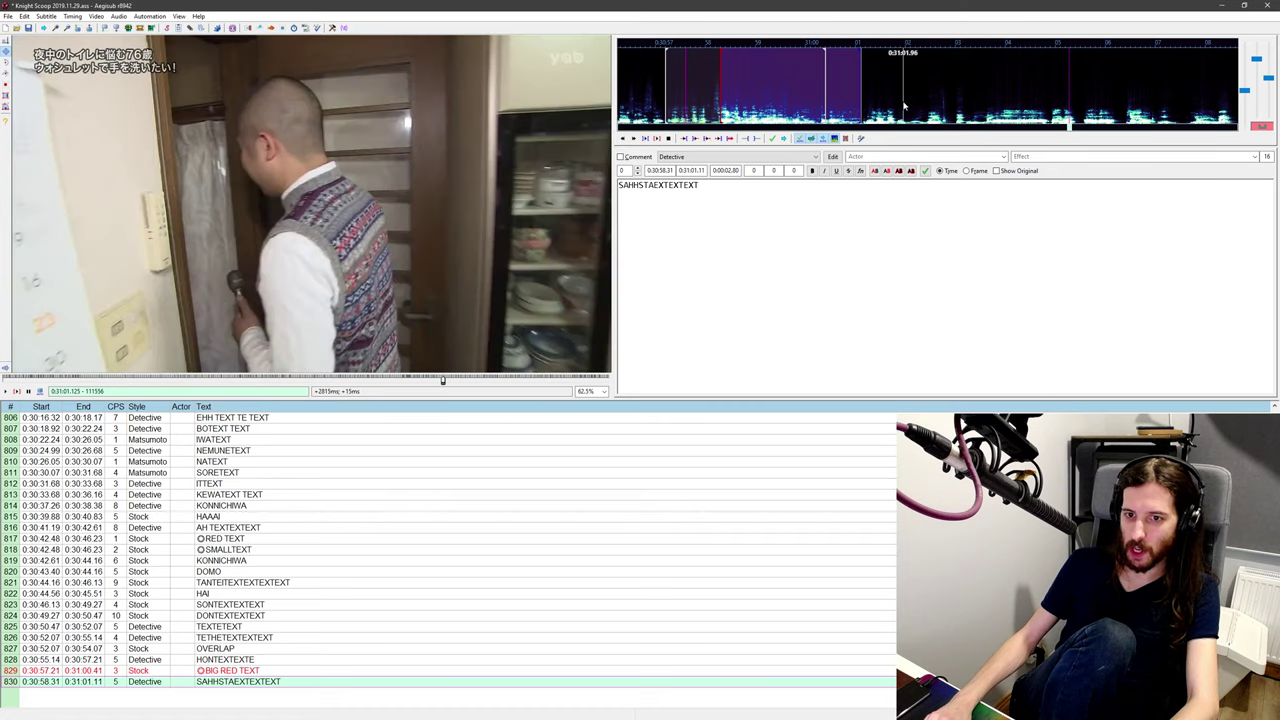
Step: Add a Stock line starting at 0:31:01.11 with the text BG MAN TEXT
{"action": "key", "text": "Return"}
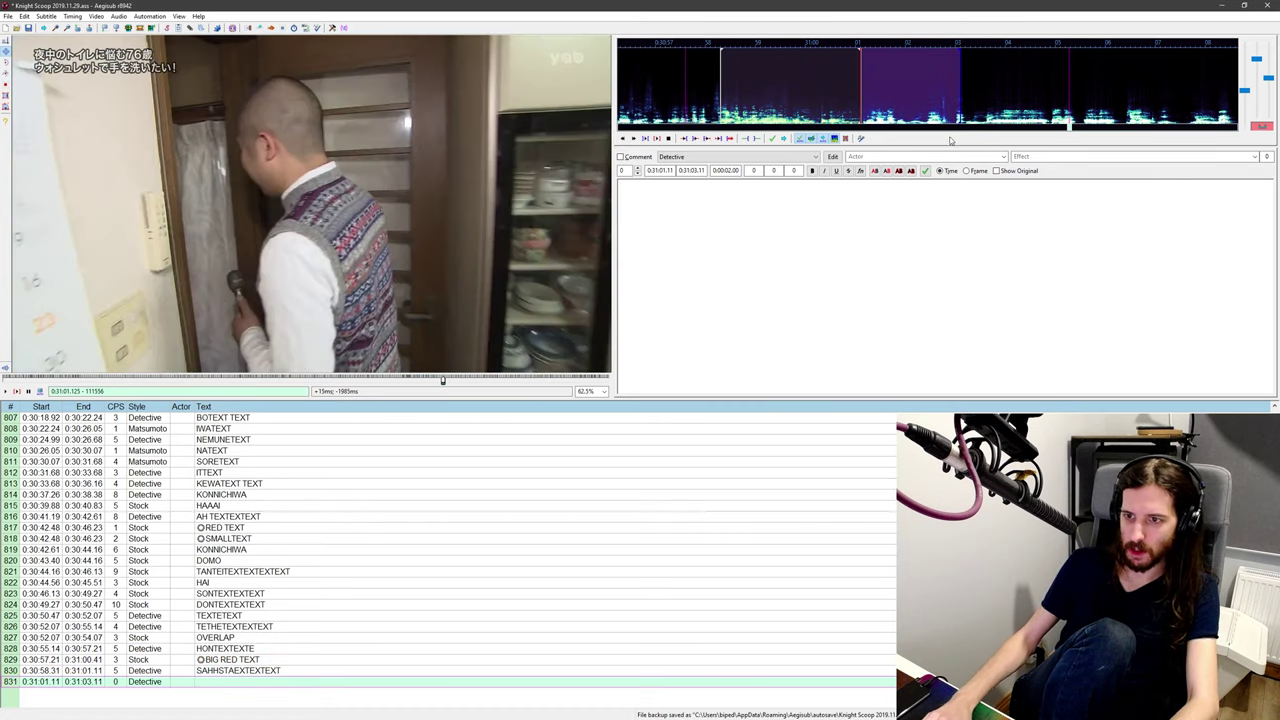
{"action": "left_click", "coordinate": [708, 158]}
{"action": "left_click", "coordinate": [710, 167]}
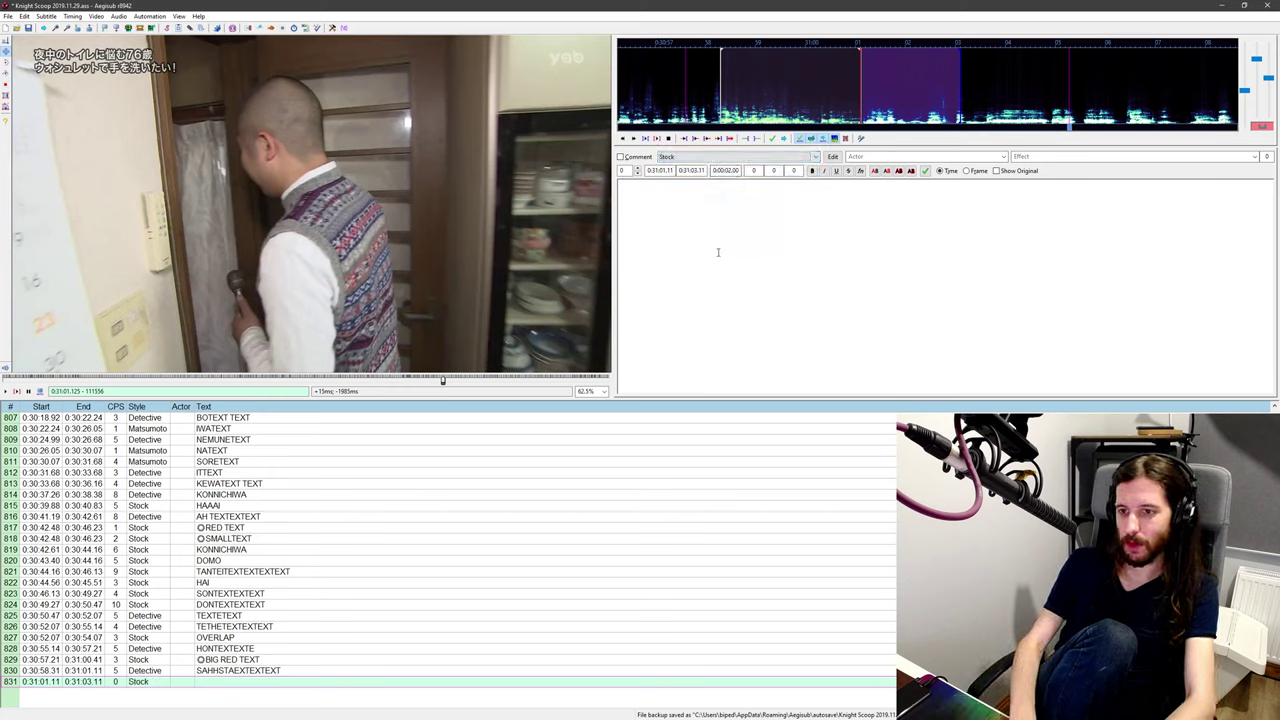
{"action": "type", "text": "bg M"}
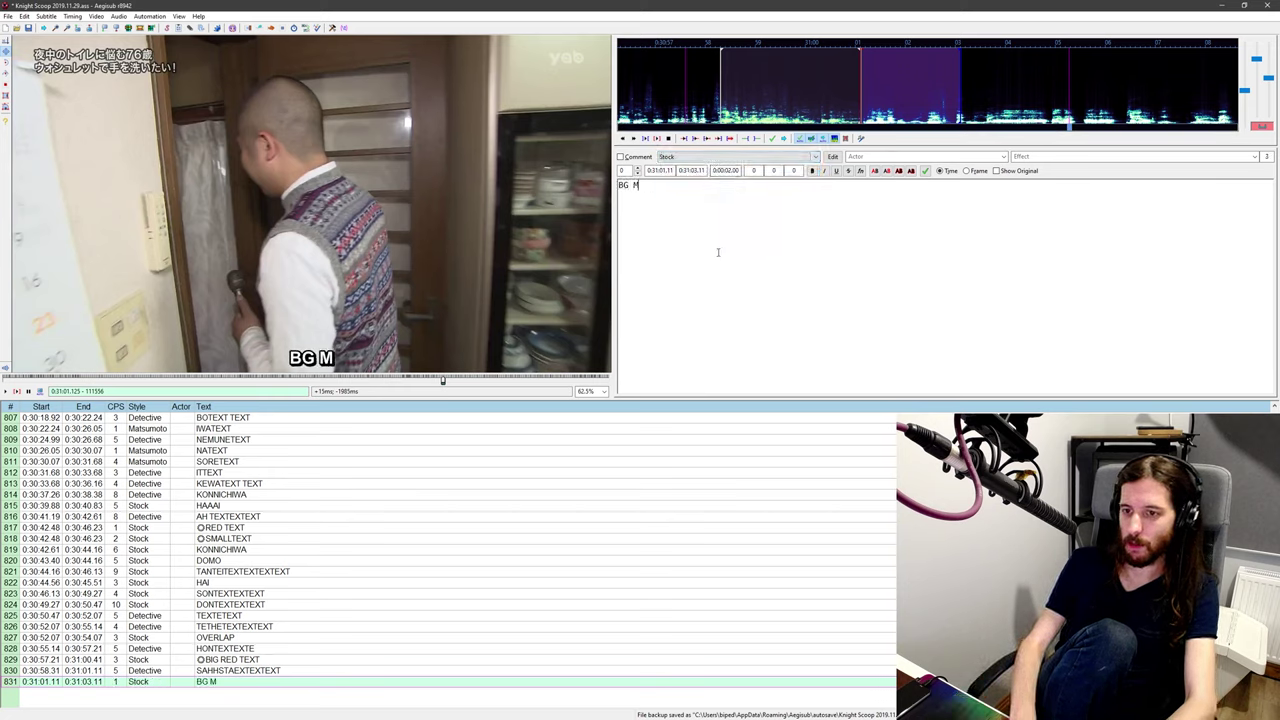
{"action": "type", "text": "AN TEXT"}
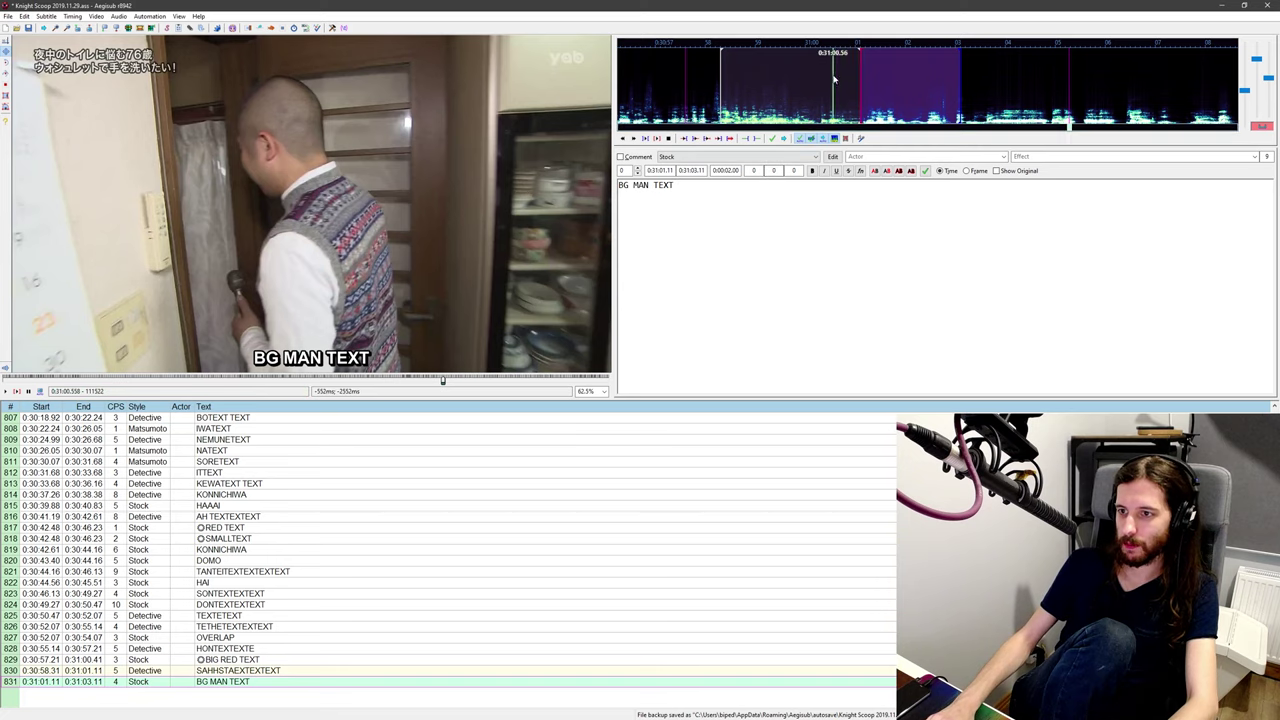
Step: Find where the background speech stops, set BG MAN TEXT to end at 0:31:03.90, and review the line on the video
{"action": "middle_click", "coordinate": [830, 80]}
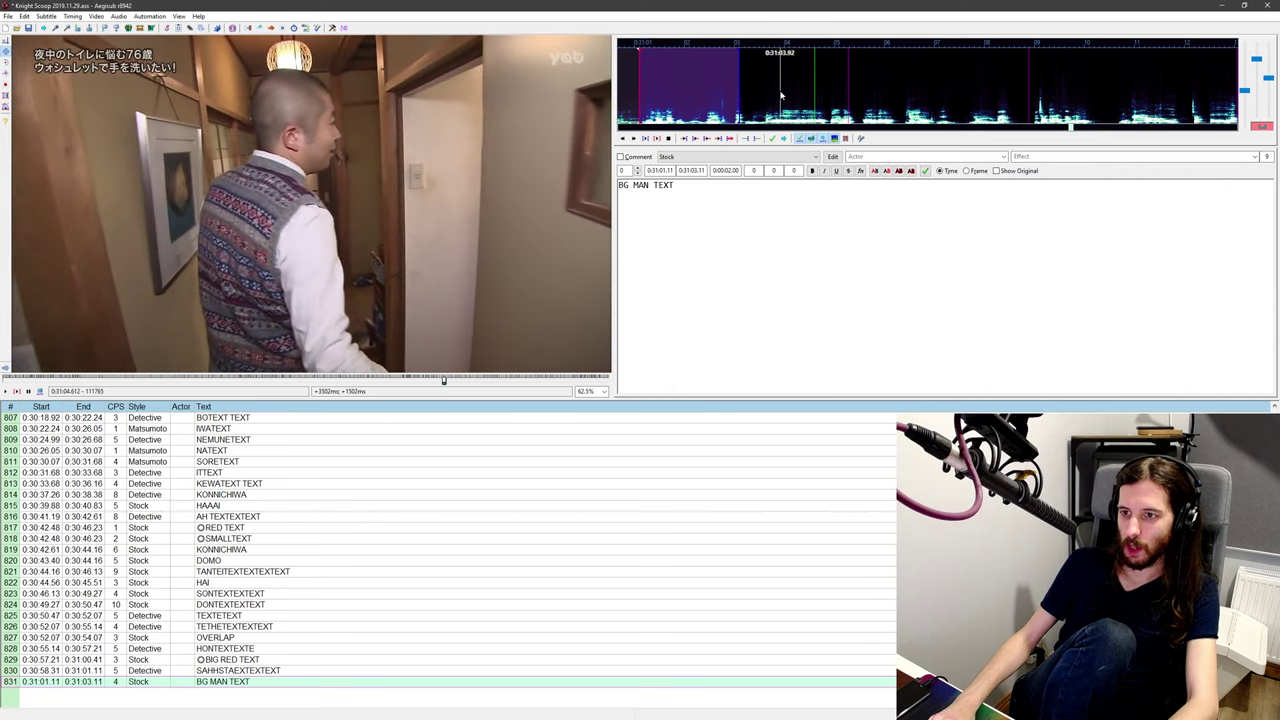
{"action": "middle_click", "coordinate": [781, 94]}
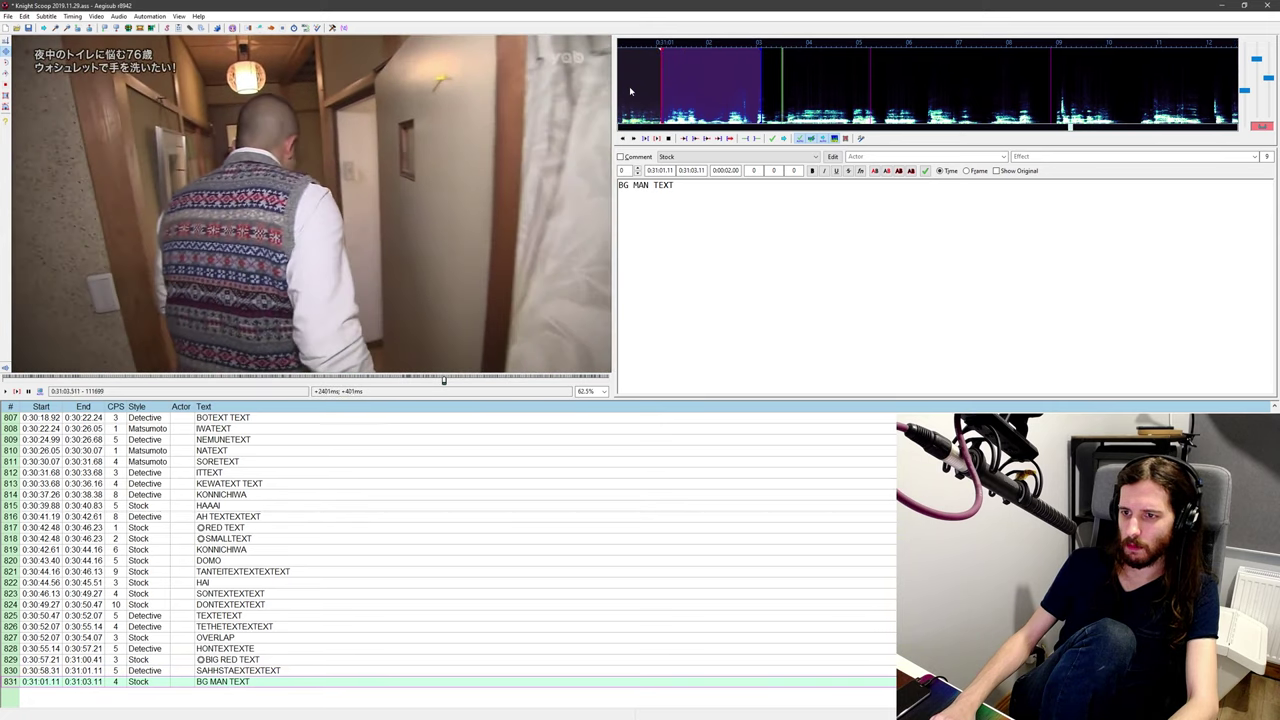
{"action": "middle_click", "coordinate": [629, 86]}
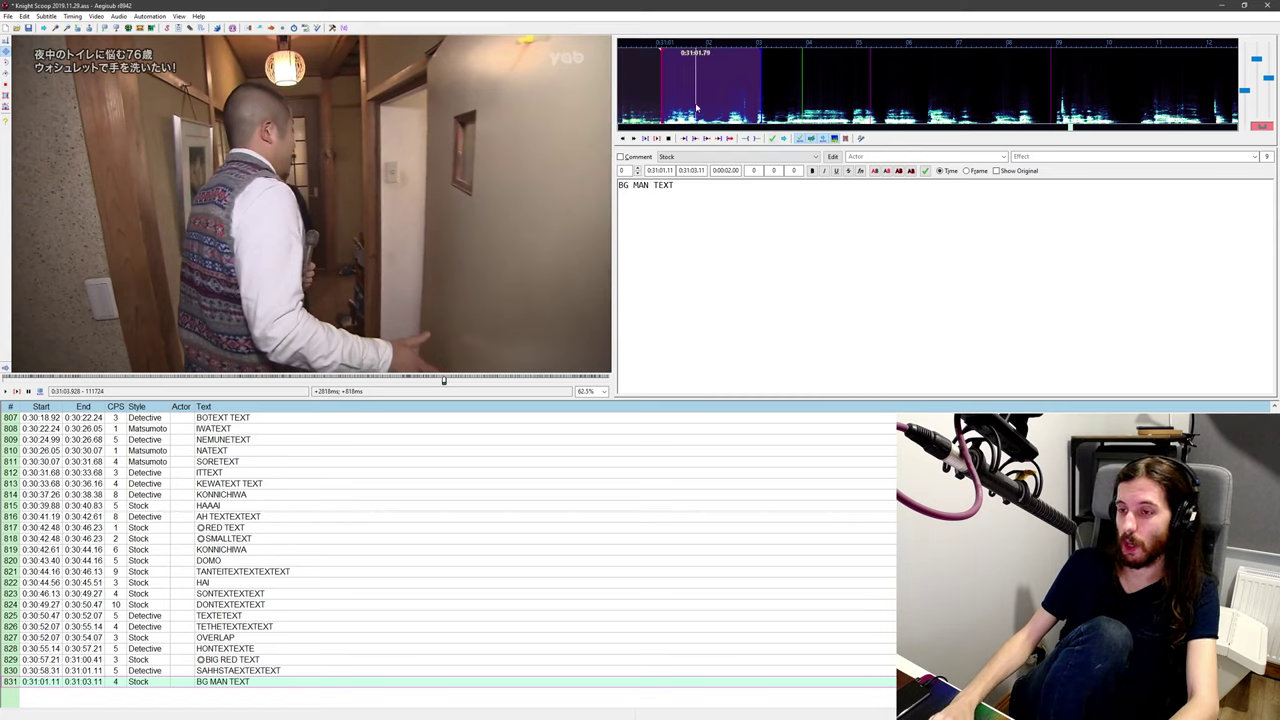
{"action": "left_click_drag", "start_coordinate": [778, 95], "coordinate": [803, 97]}
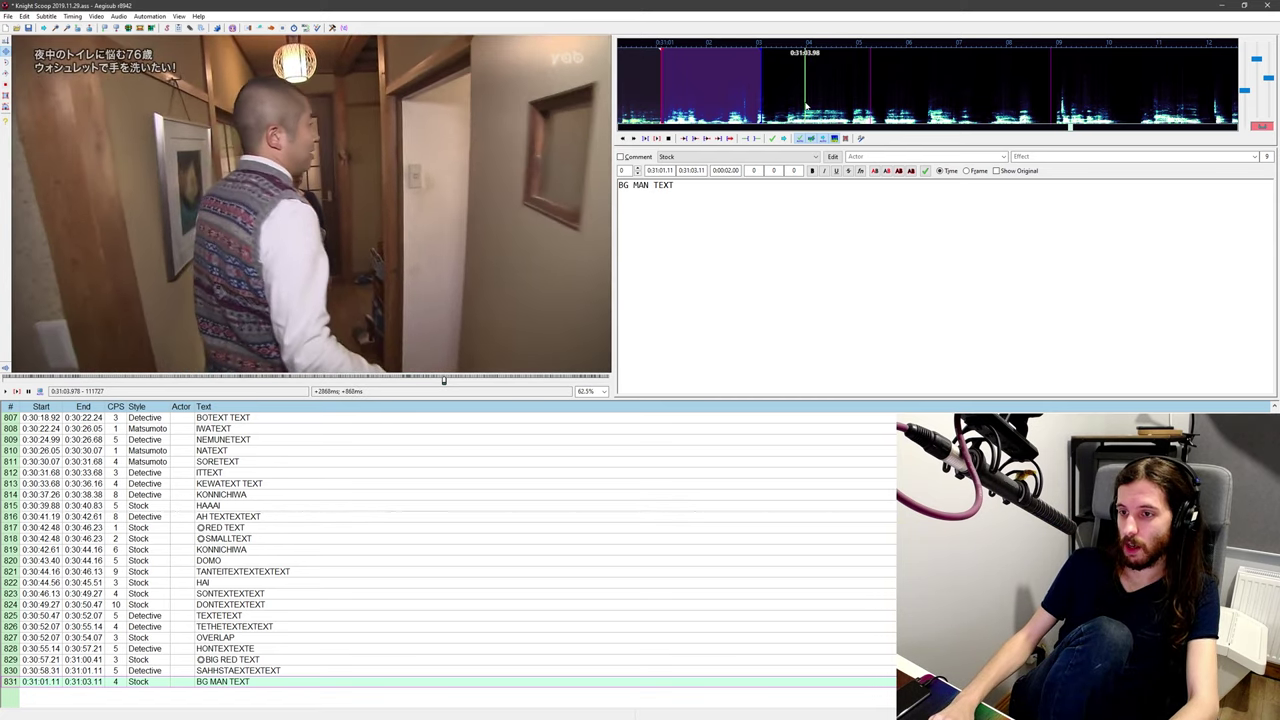
{"action": "key", "text": "ctrl+4"}
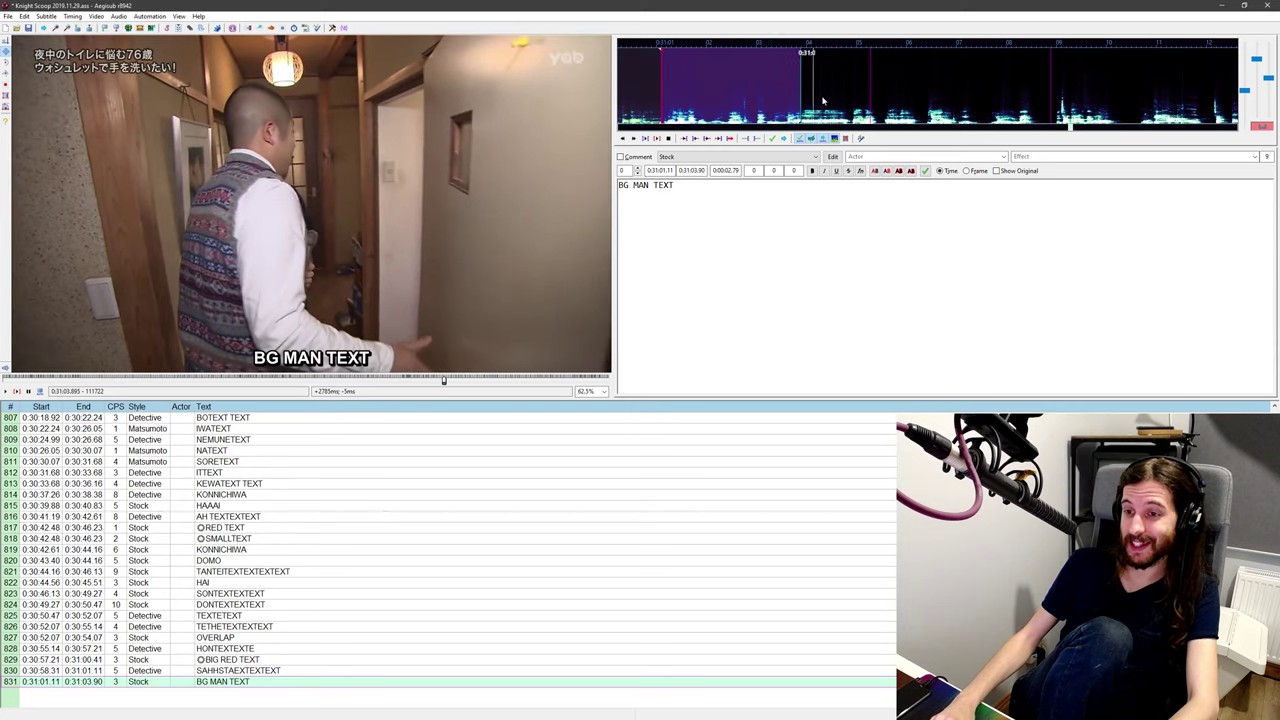
{"action": "key", "text": "Right"}
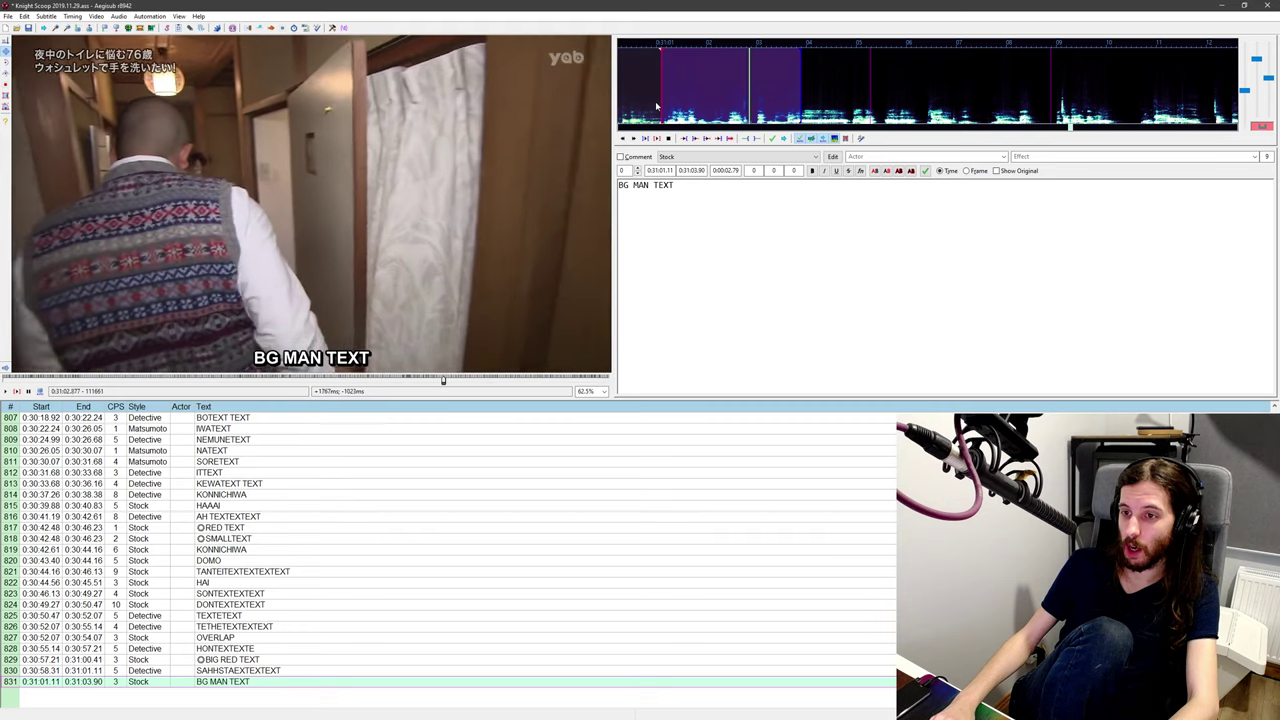
{"action": "middle_click", "coordinate": [681, 97]}
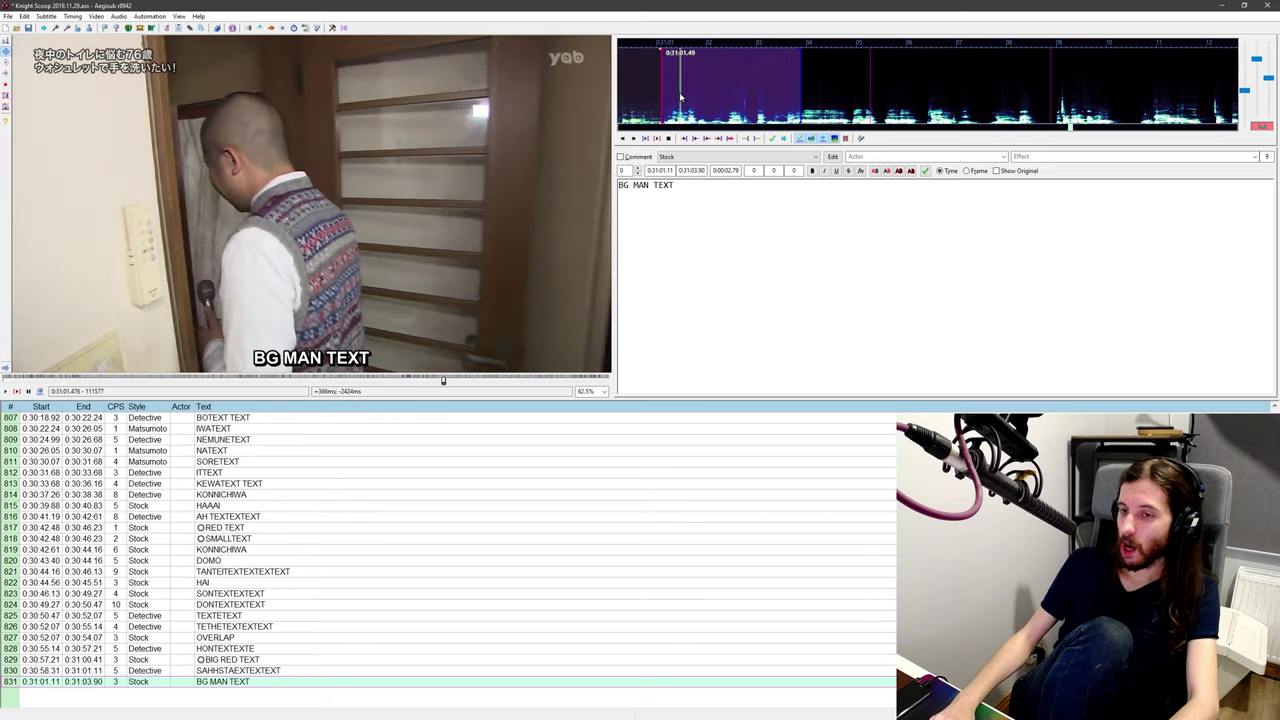
Step: Duplicate the BG MAN TEXT line and replace the copy's text with LADY TEXT for the overlapping speaker
{"action": "right_click", "coordinate": [340, 681]}
{"action": "left_click", "coordinate": [380, 490]}
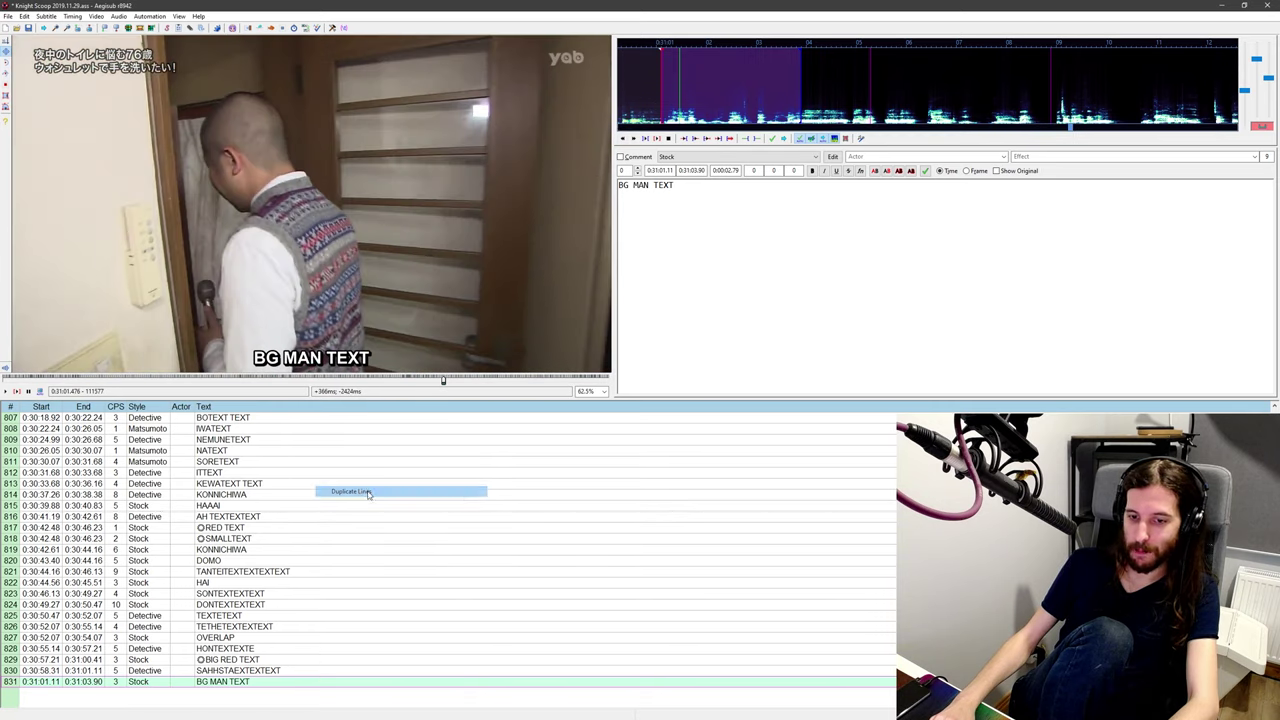
{"action": "key", "text": "ctrl+a"}
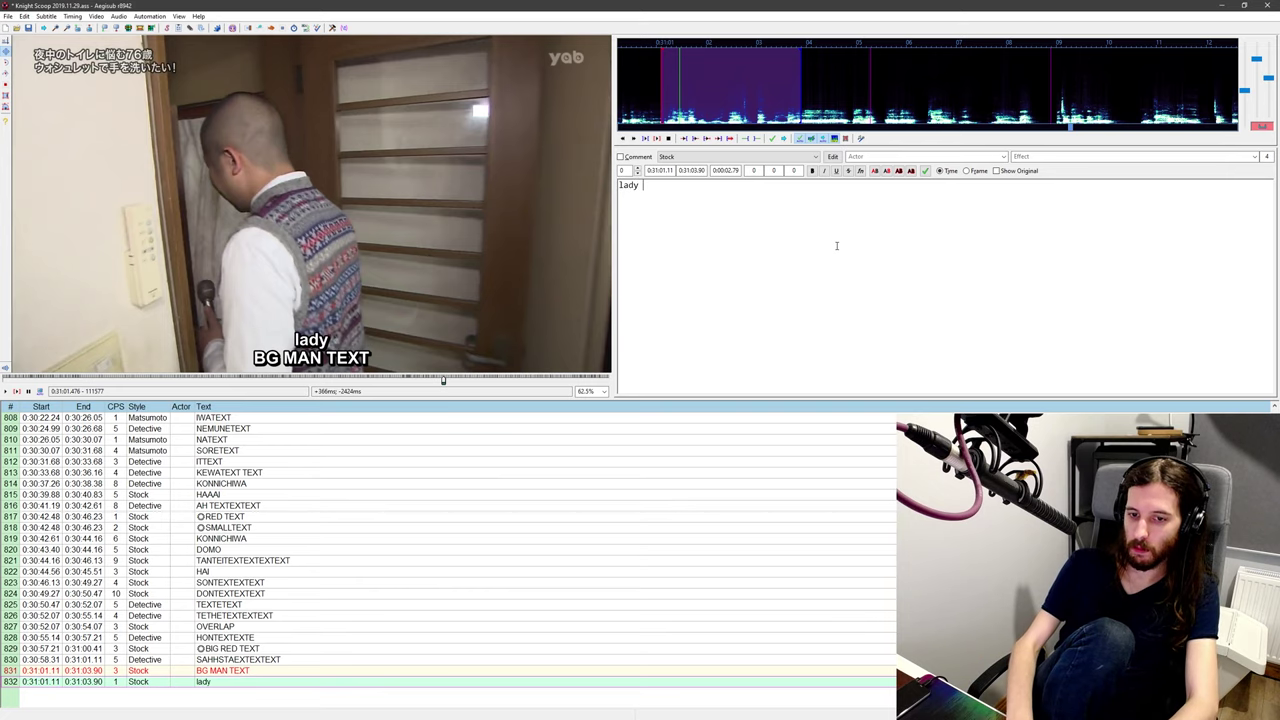
{"action": "type", "text": "TEXT"}
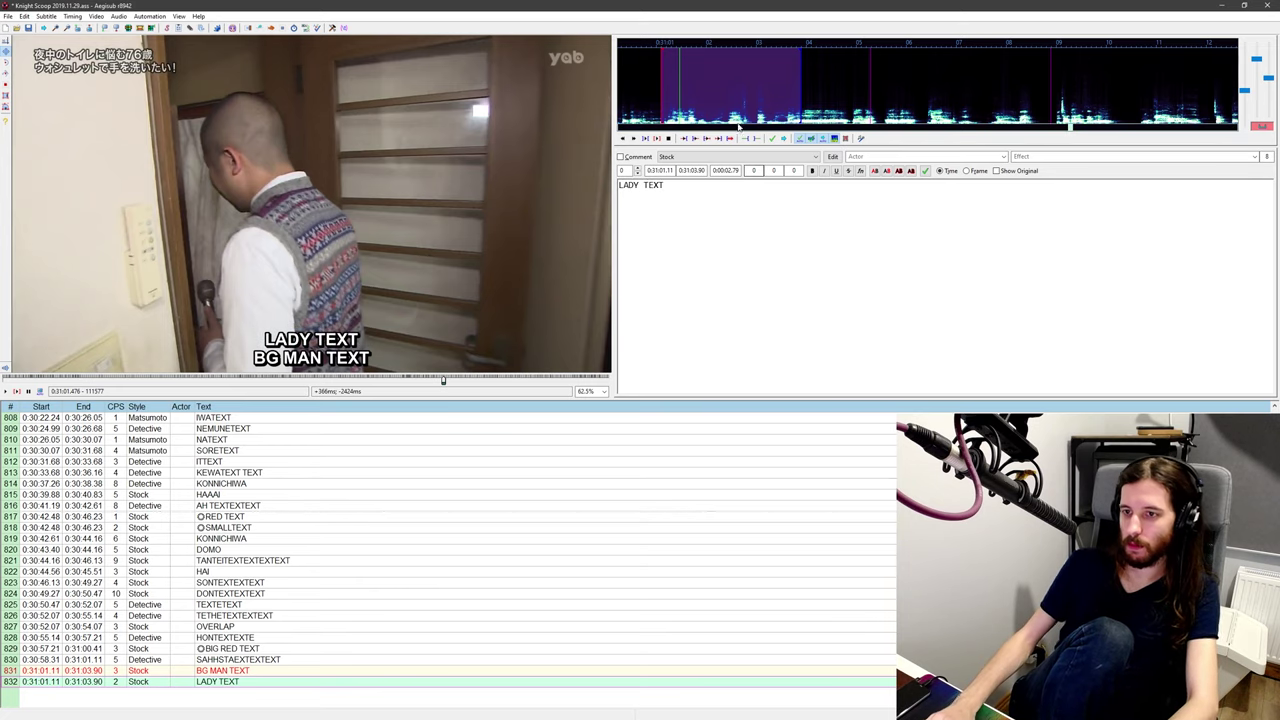
{"action": "middle_click", "coordinate": [724, 105]}
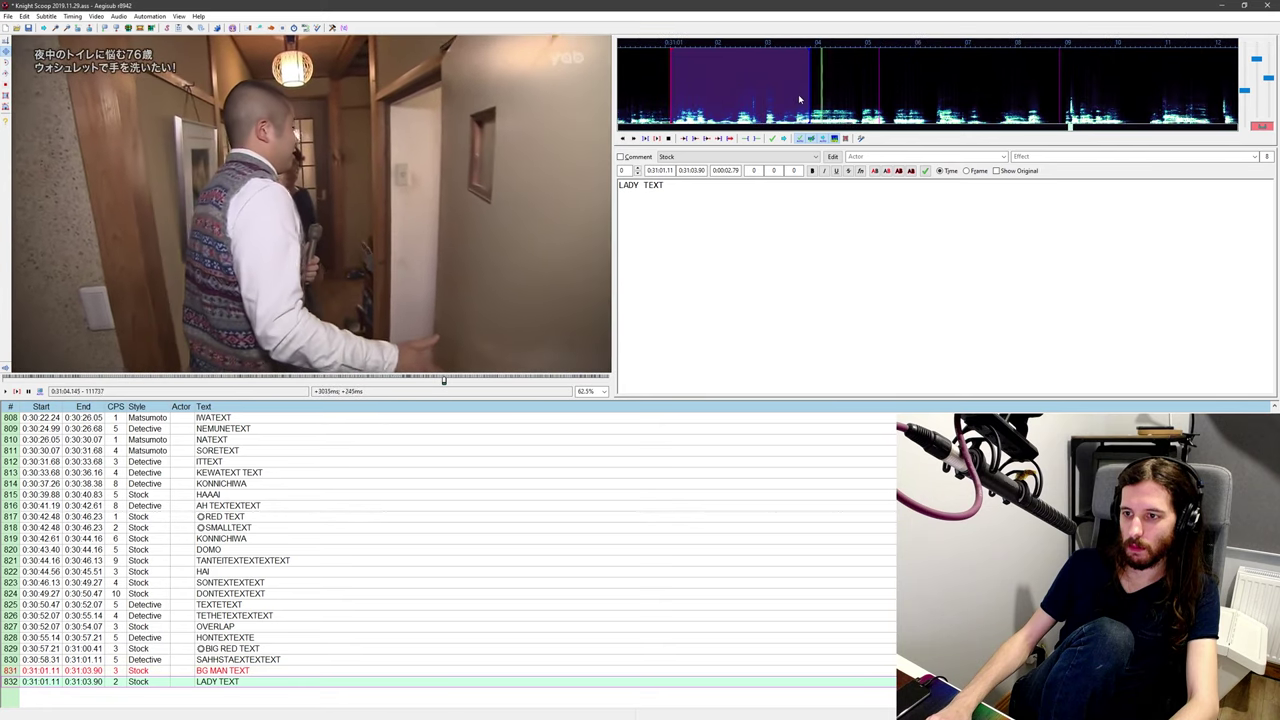
Step: Add a Detective line starting at 0:31:03.90 with the text AHHHHTEXT
{"action": "key", "text": "Return"}
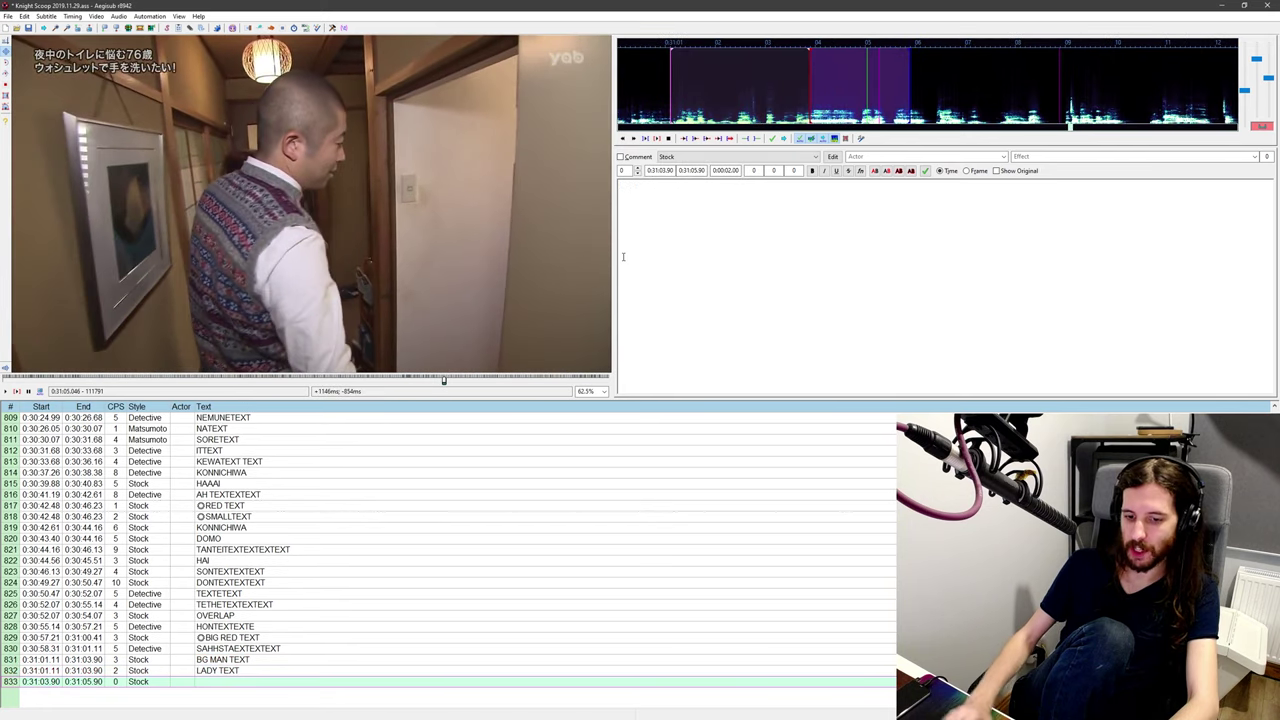
{"action": "left_click", "coordinate": [679, 157]}
{"action": "left_click", "coordinate": [681, 174]}
{"action": "left_click", "coordinate": [695, 244]}
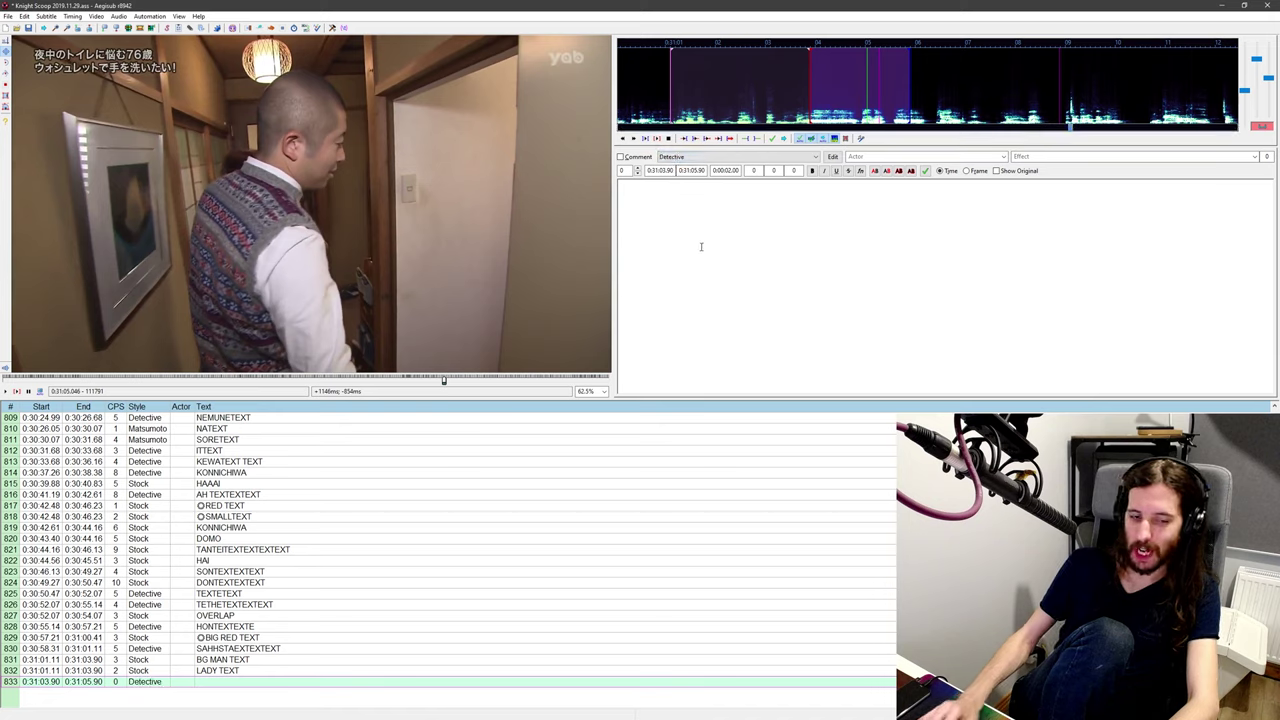
{"action": "type", "text": "AHHHHTEXT"}
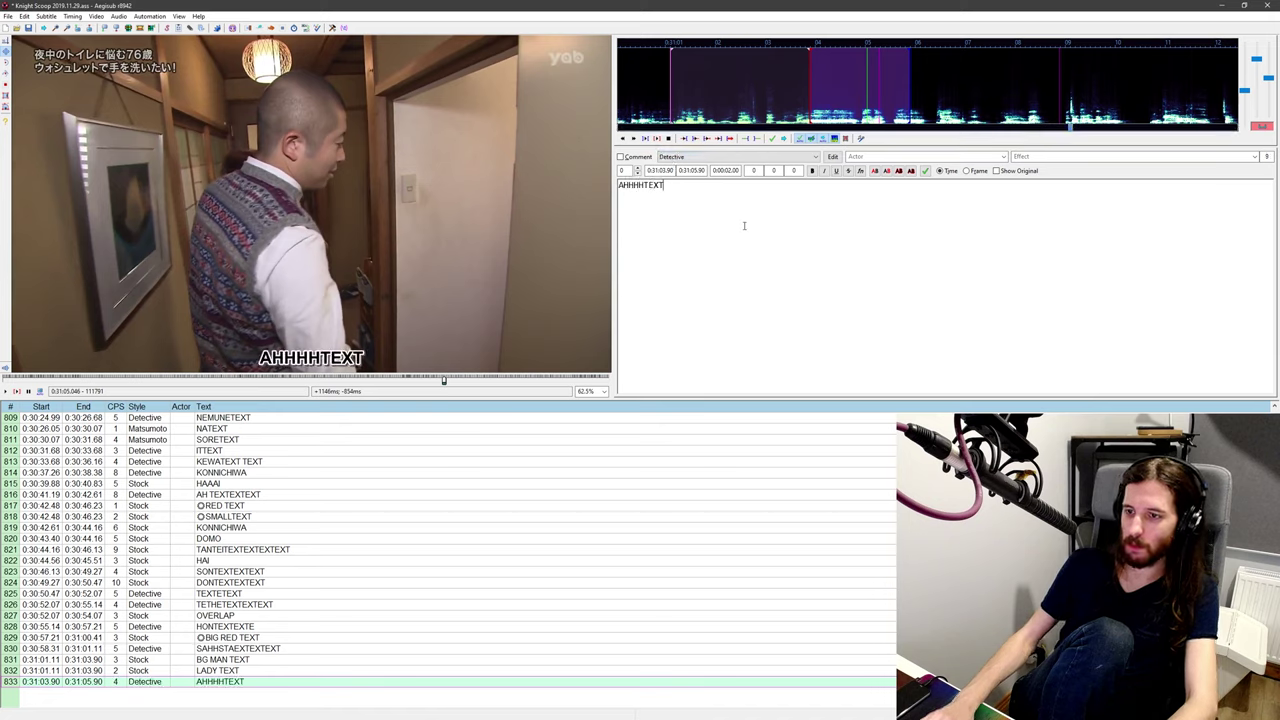
Step: Play through the detective's speech to find its end and extend AHHHHTEXT to end at 0:31:07.02
{"action": "middle_click", "coordinate": [693, 78]}
{"action": "key", "text": "ctrl+p"}
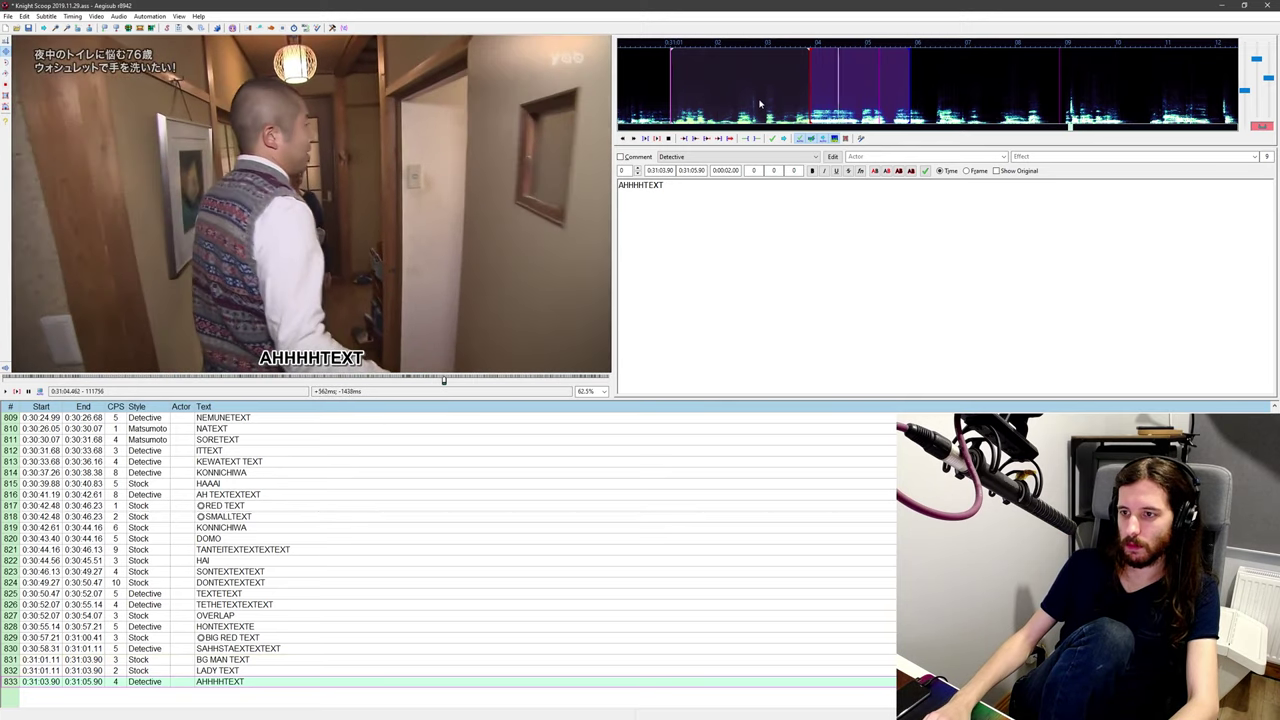
{"action": "key", "text": "s"}
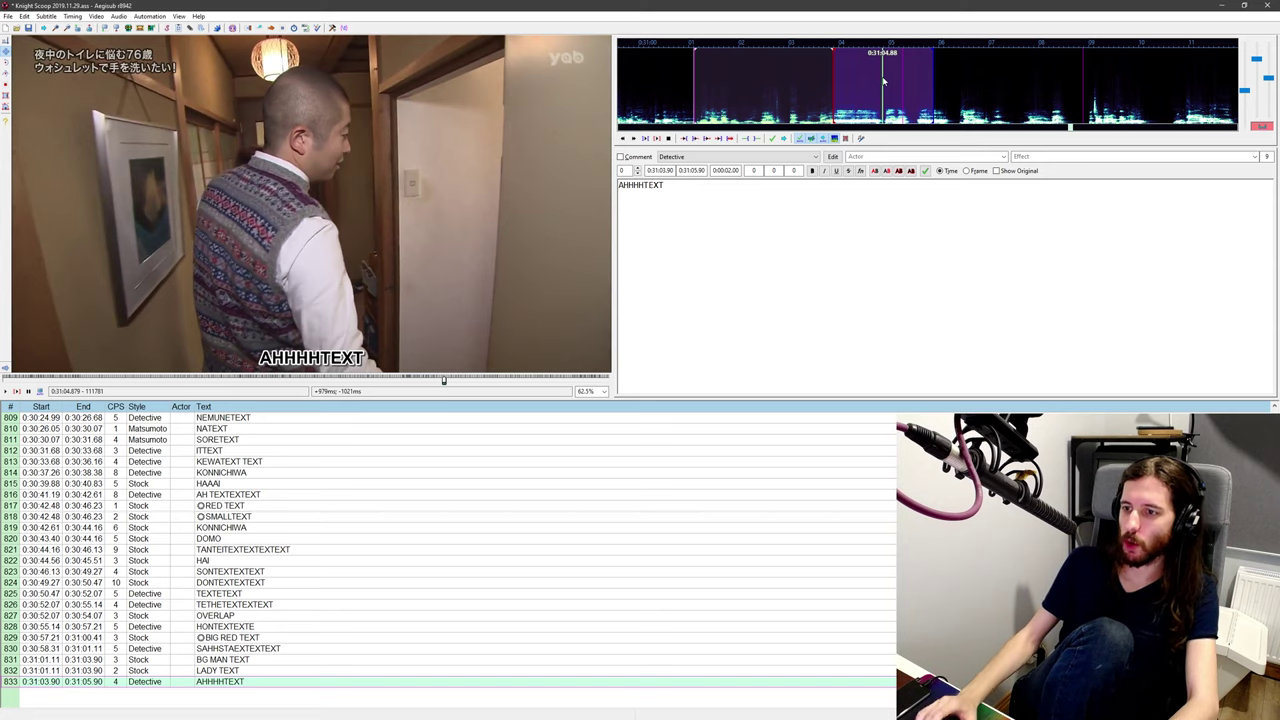
{"action": "key", "text": "ctrl+p"}
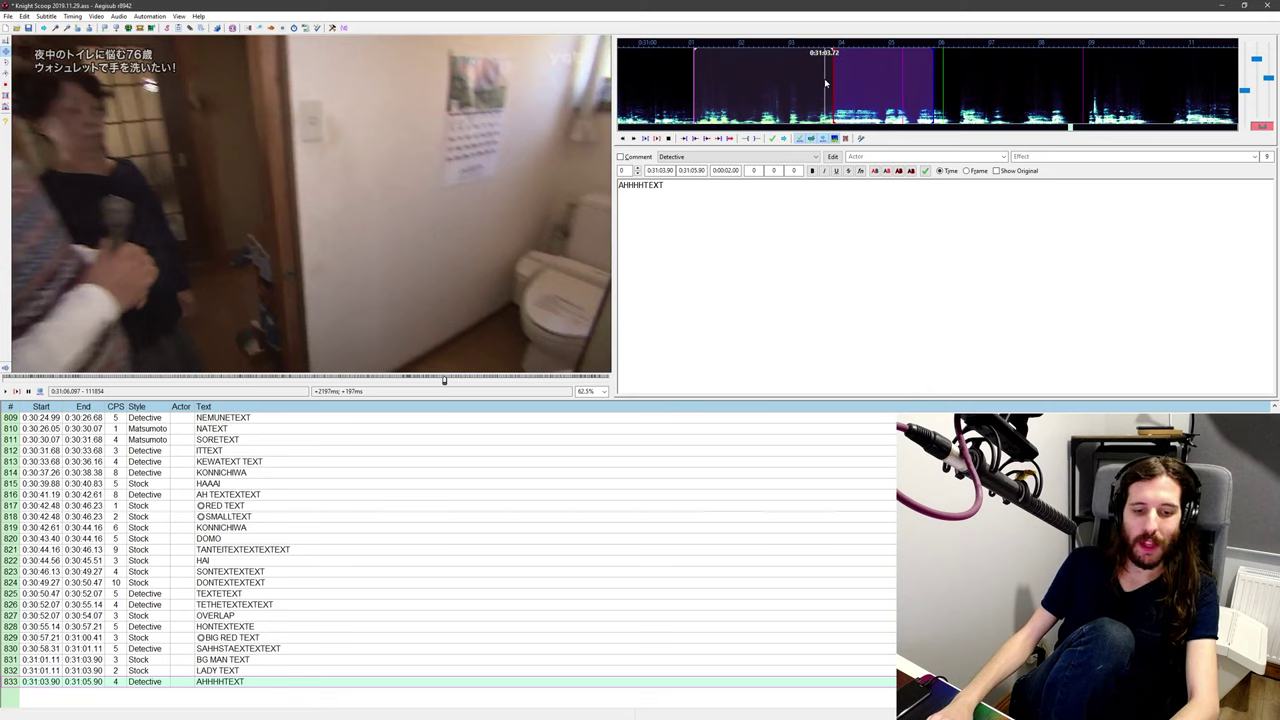
{"action": "middle_click", "coordinate": [809, 80]}
{"action": "key", "text": "ctrl+p"}
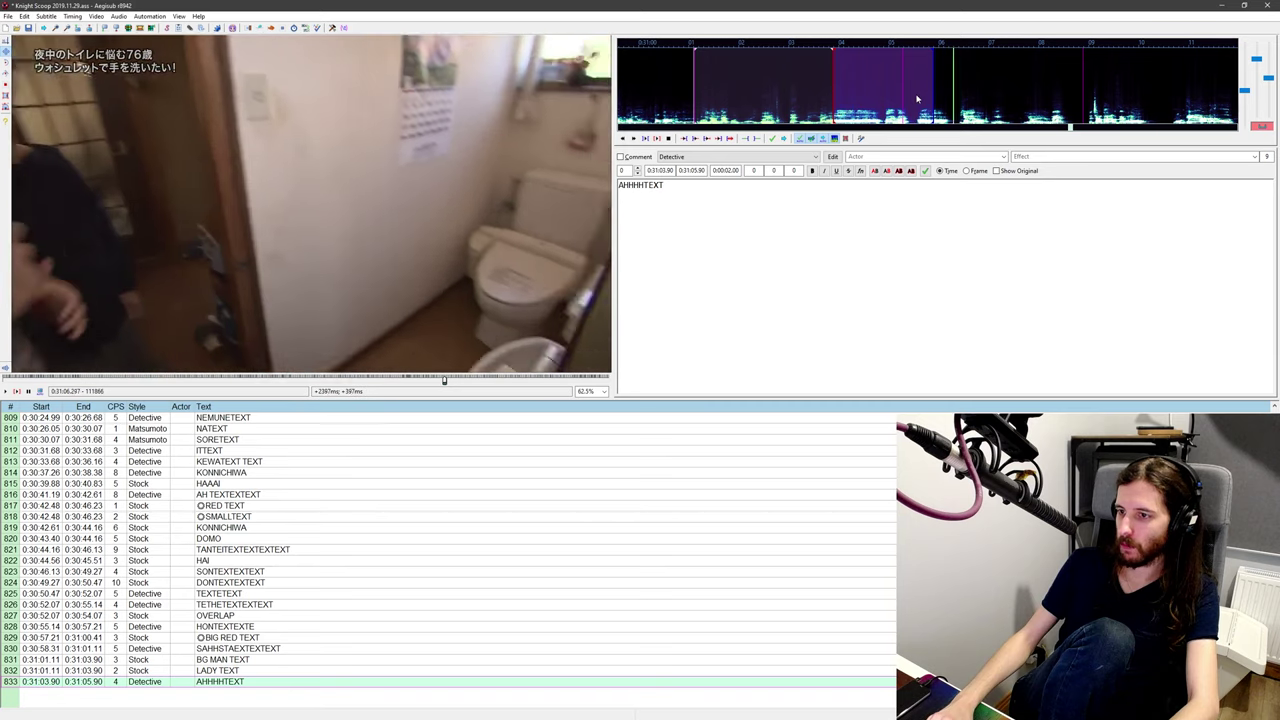
{"action": "key", "text": "ctrl+p"}
{"action": "middle_click", "coordinate": [961, 99]}
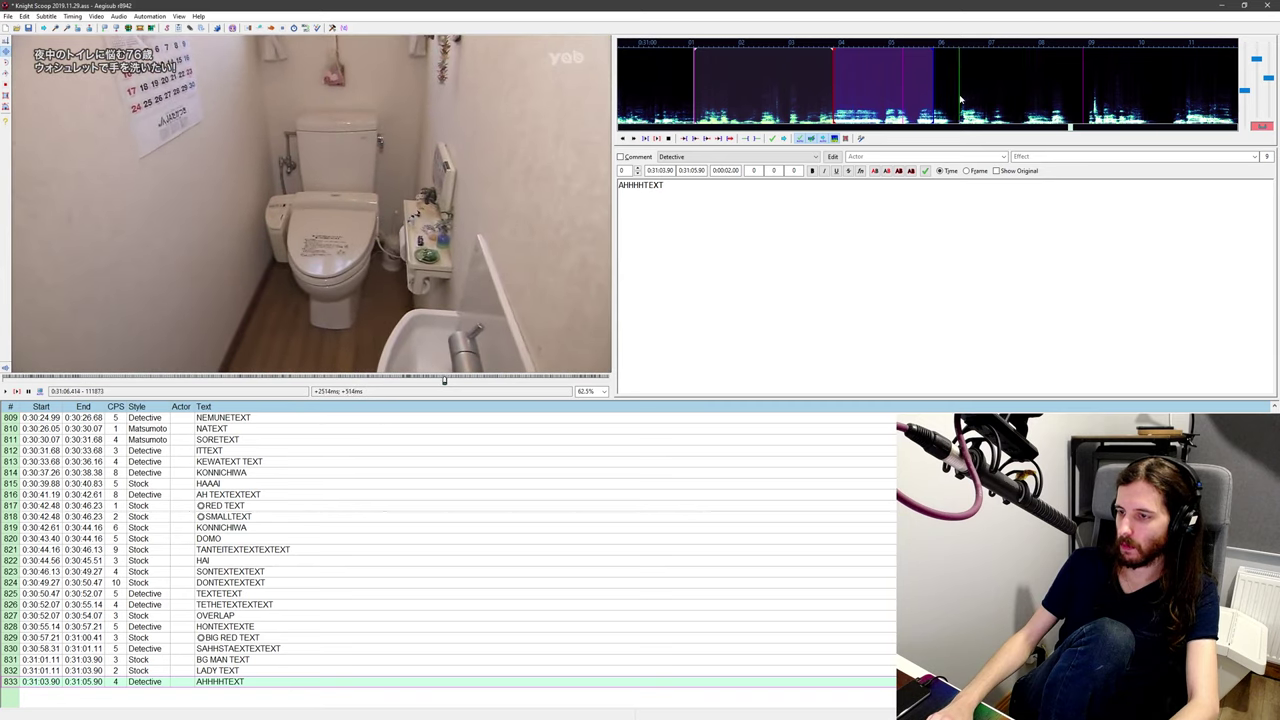
{"action": "key", "text": "ctrl+p"}
{"action": "key", "text": "ctrl+p"}
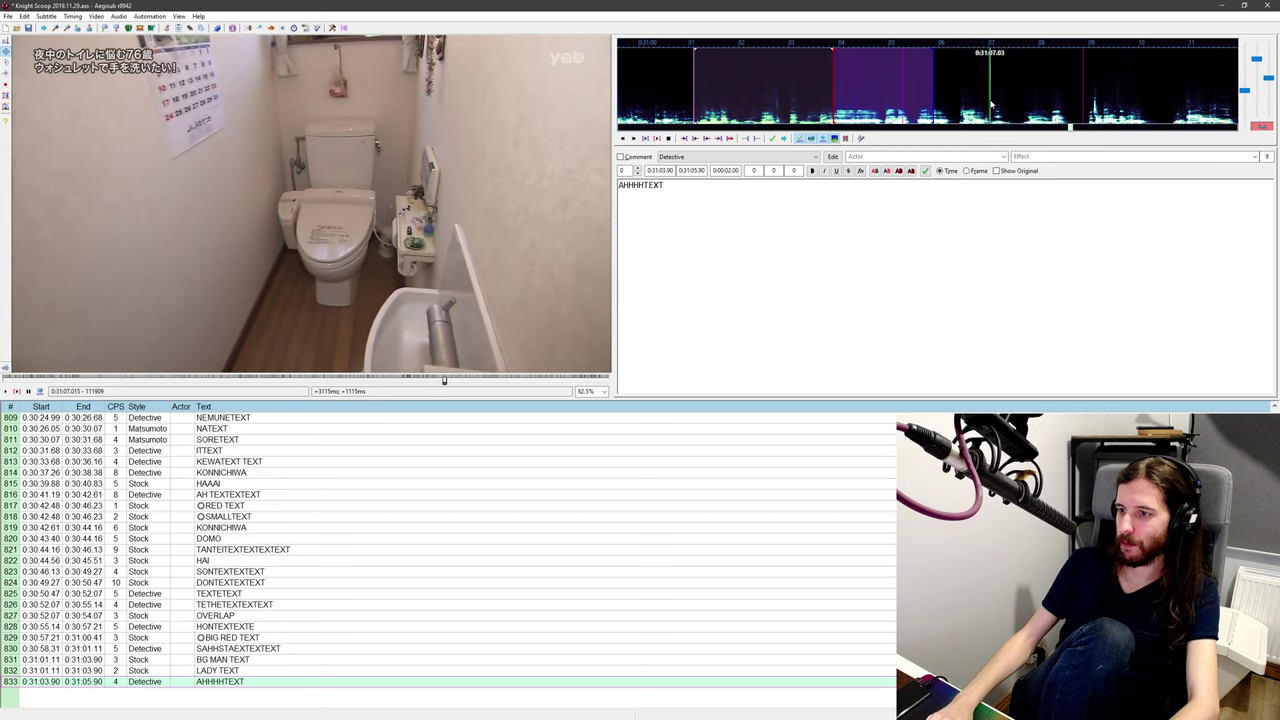
{"action": "middle_click", "coordinate": [990, 103]}
{"action": "key", "text": "ctrl+p"}
{"action": "right_click", "coordinate": [991, 103]}
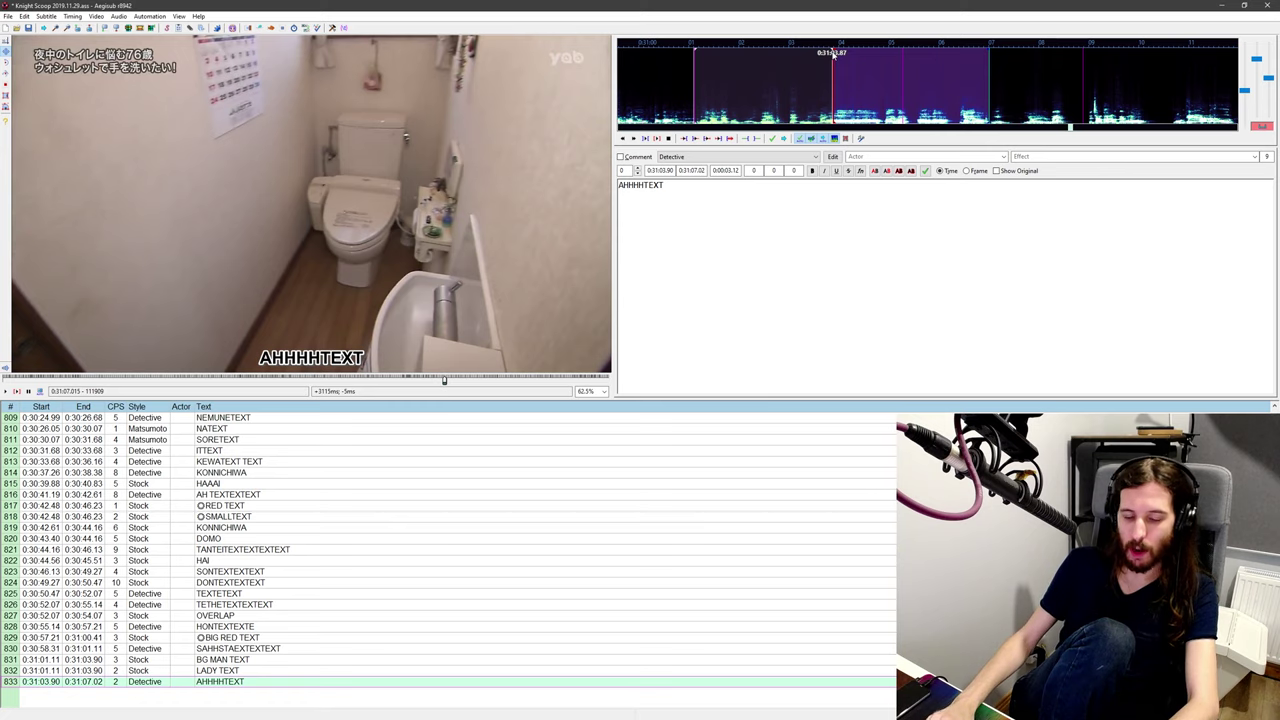
Step: Play past the end of AHHHHTEXT and add a Stock line starting at 0:31:07.02 with the text IYEIYE
{"action": "middle_click", "coordinate": [810, 72]}
{"action": "key", "text": "ctrl+p"}
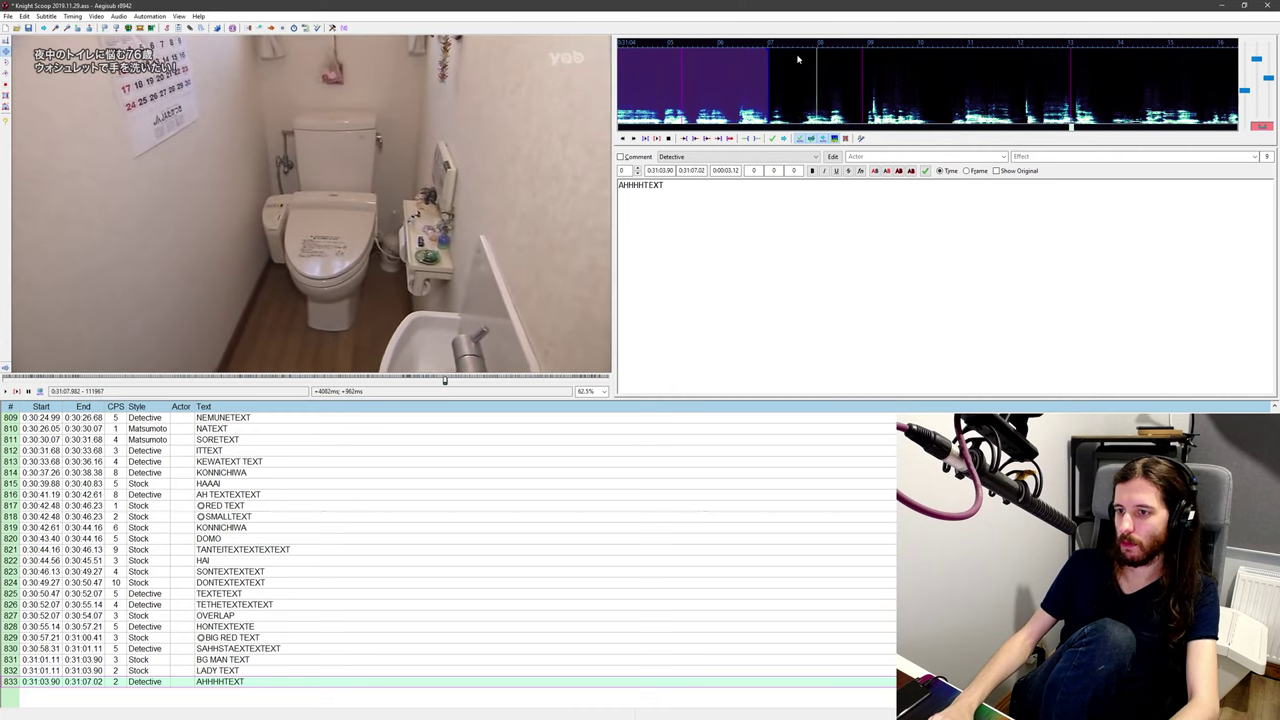
{"action": "middle_click", "coordinate": [769, 98]}
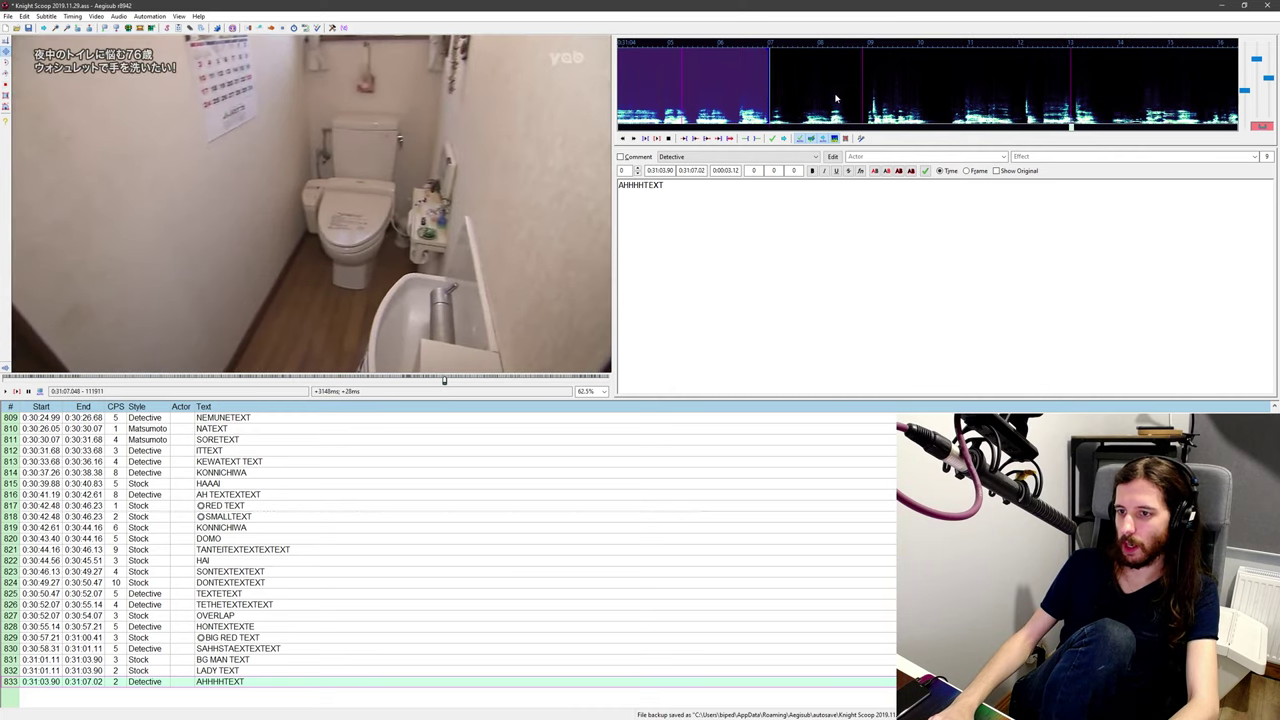
{"action": "key", "text": "e"}
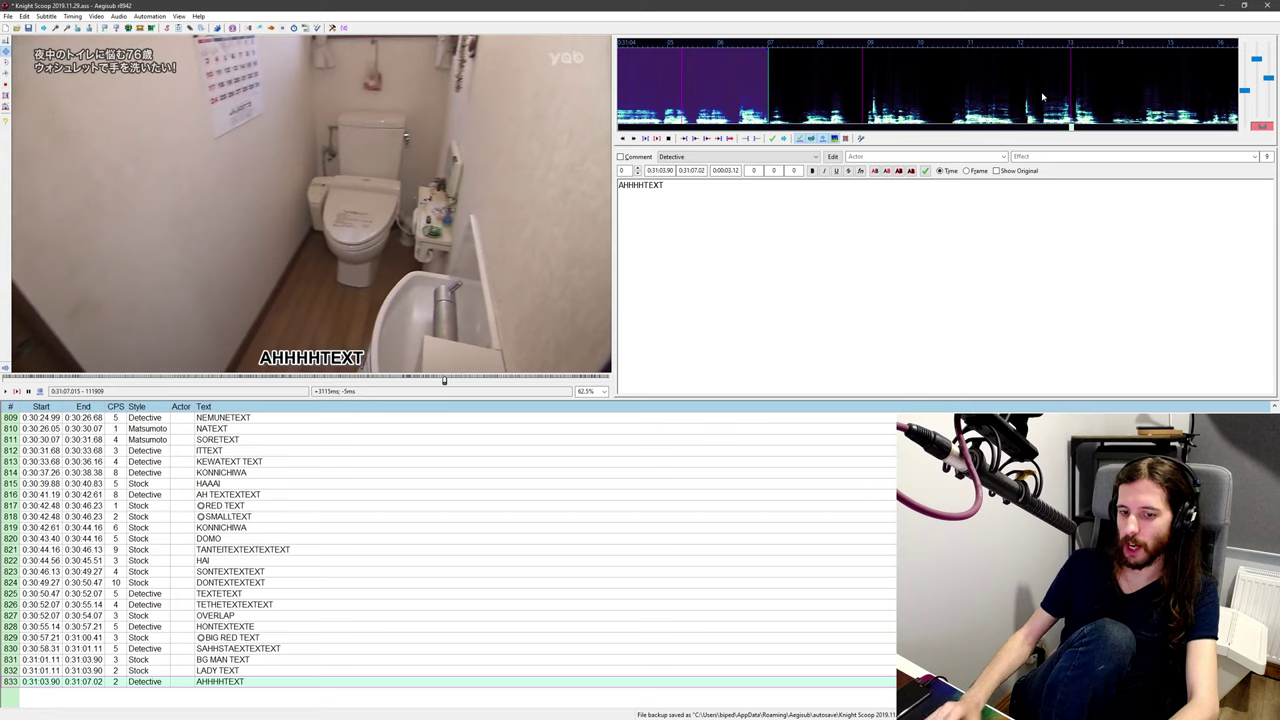
{"action": "key", "text": "Return"}
{"action": "left_click", "coordinate": [737, 160]}
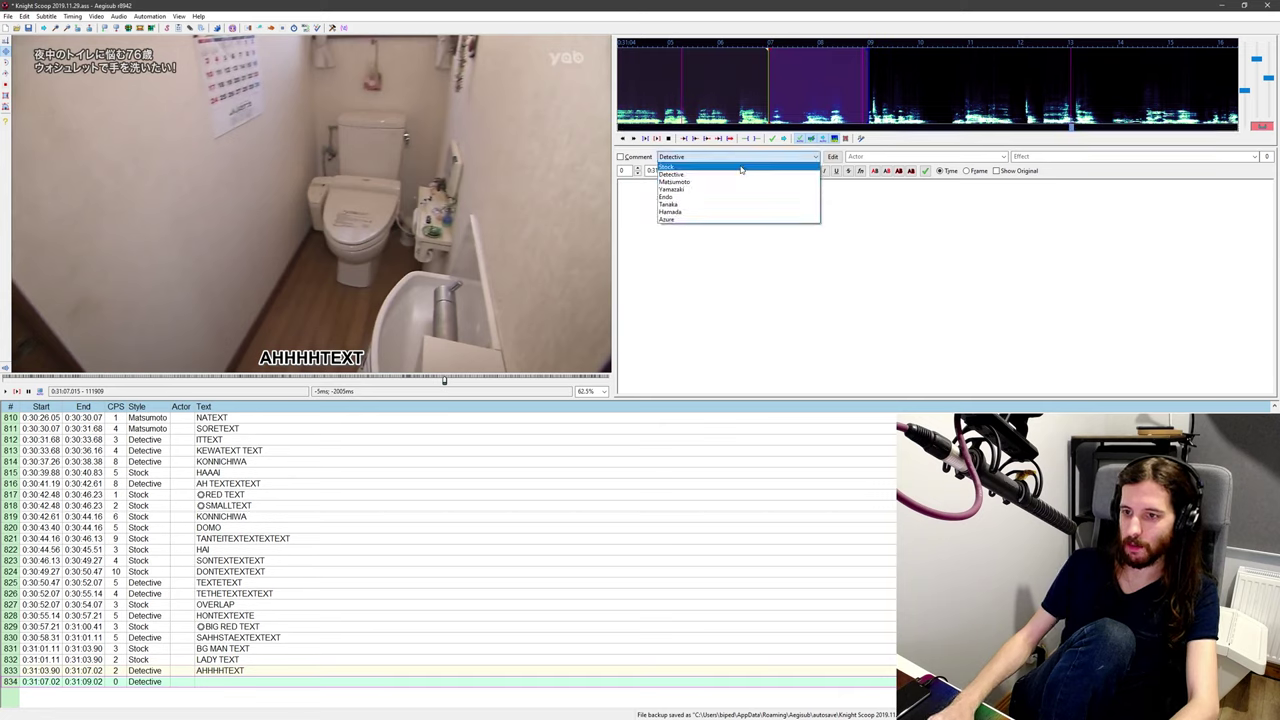
{"action": "left_click", "coordinate": [760, 208]}
{"action": "type", "text": "IYEIYE"}
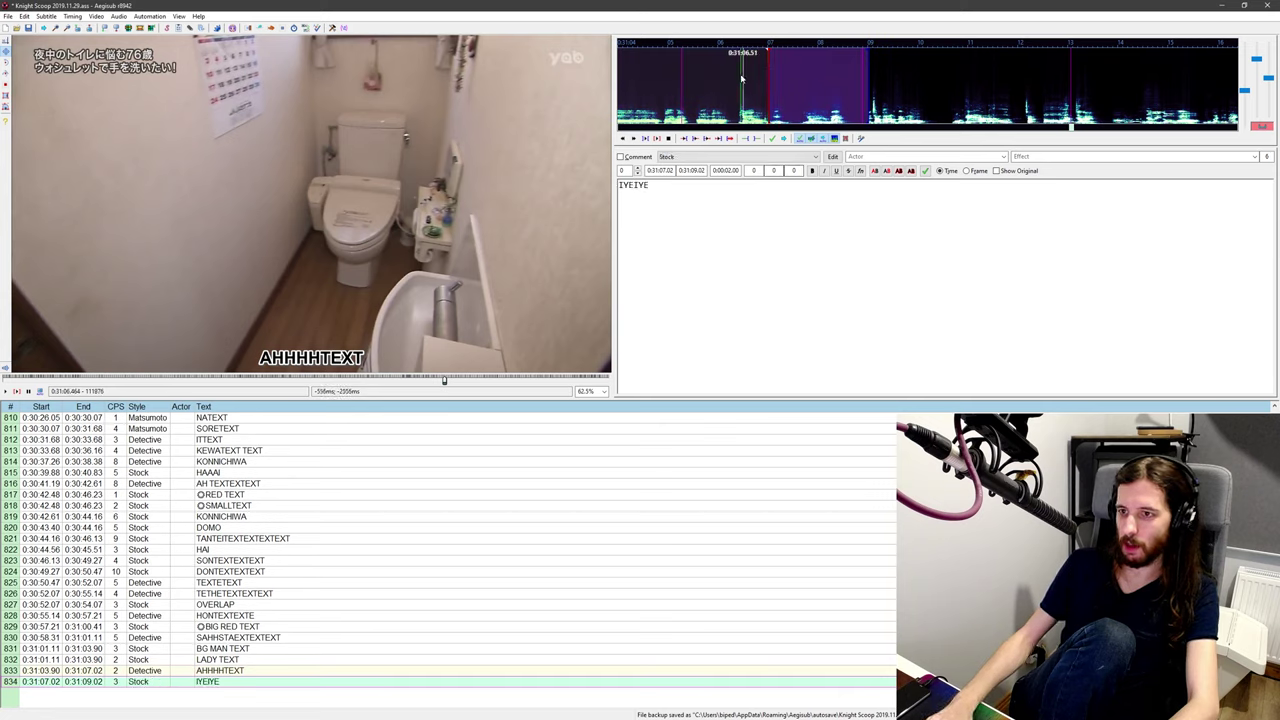
Step: Find where the IYEIYE reply stops by playing the audio and set the line to end at 0:31:07.74
{"action": "middle_click", "coordinate": [736, 70]}
{"action": "key", "text": "ctrl+p"}
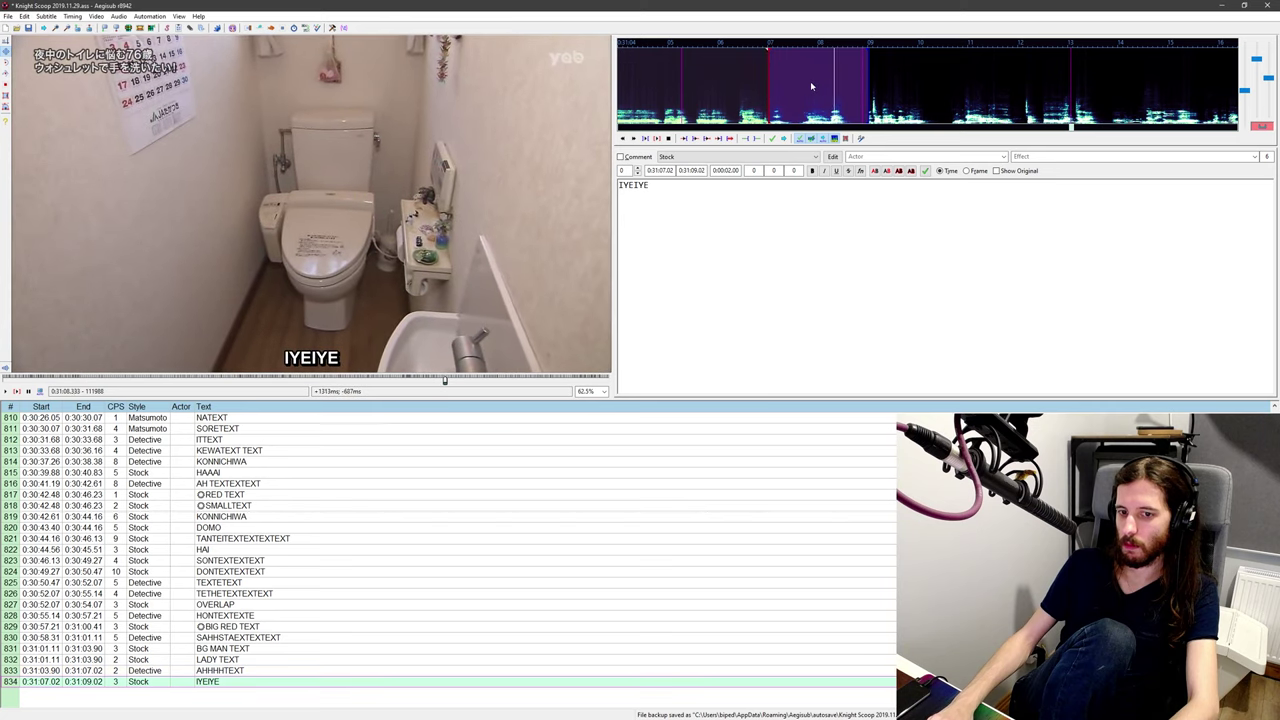
{"action": "middle_click", "coordinate": [805, 88]}
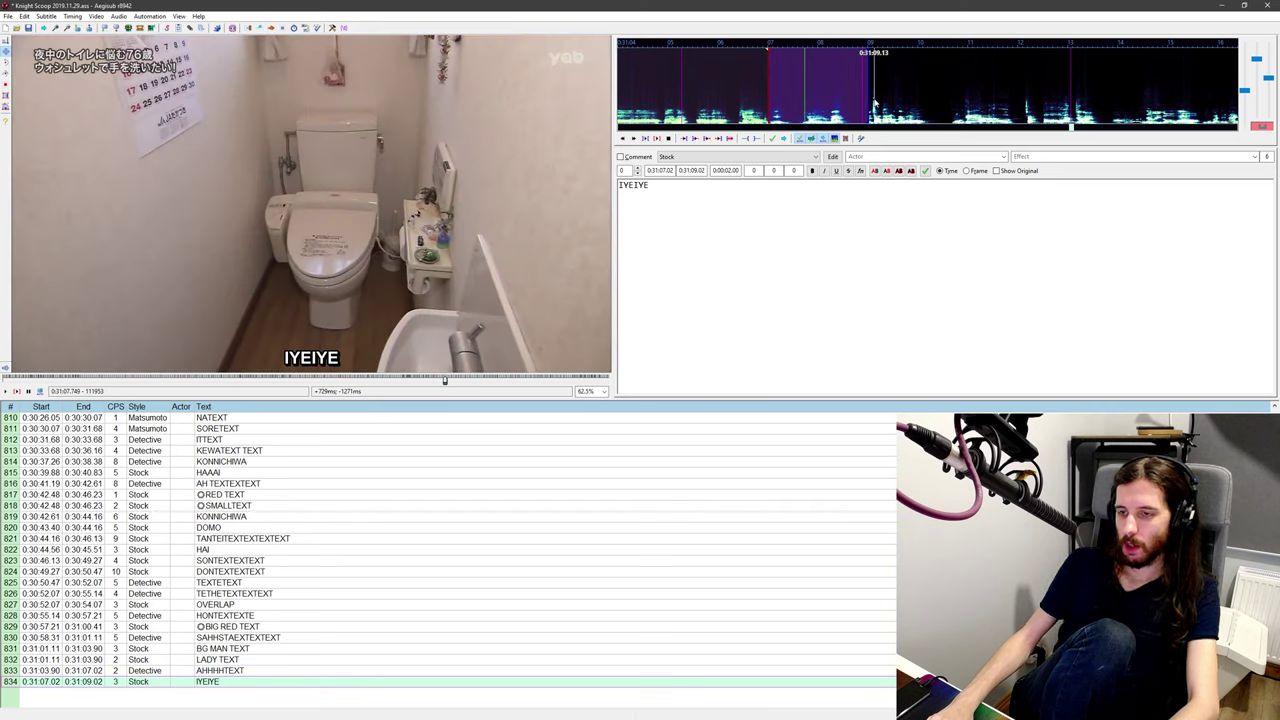
{"action": "key", "text": "ctrl+4"}
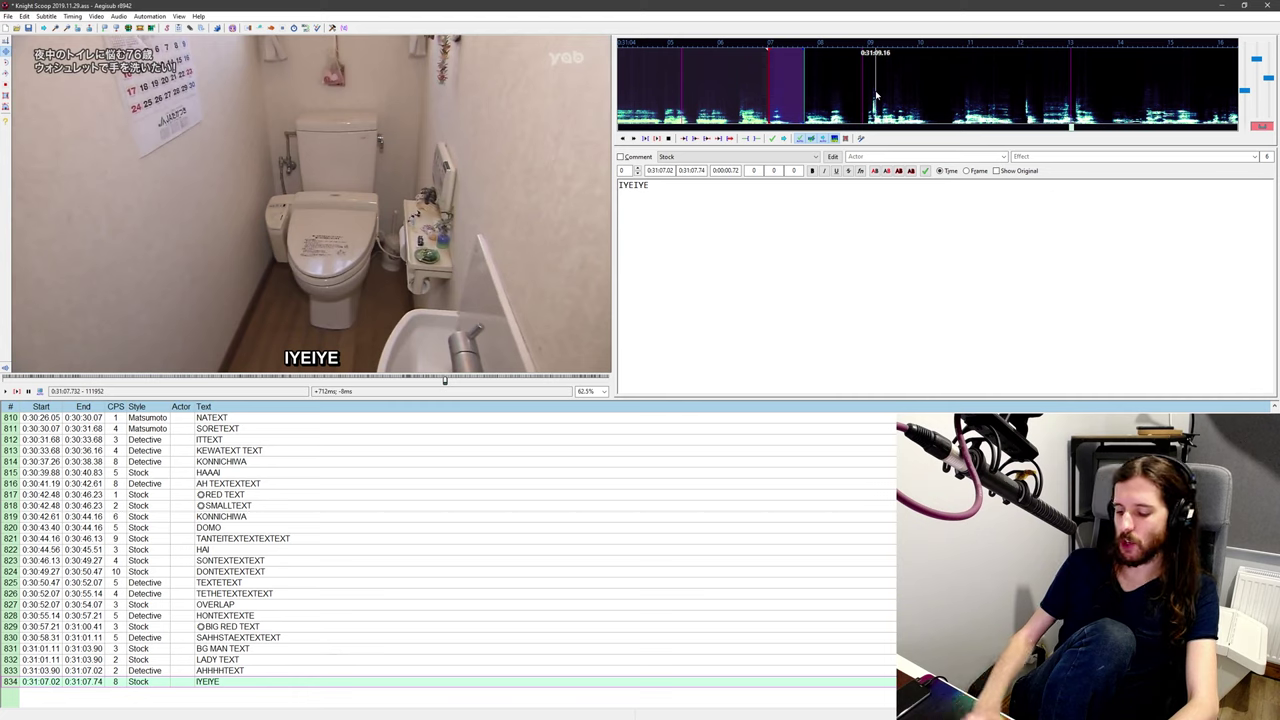
Step: Add a Detective line starting at 0:31:07.74 with the text TEXT
{"action": "key", "text": "Return"}
{"action": "left_click", "coordinate": [718, 158]}
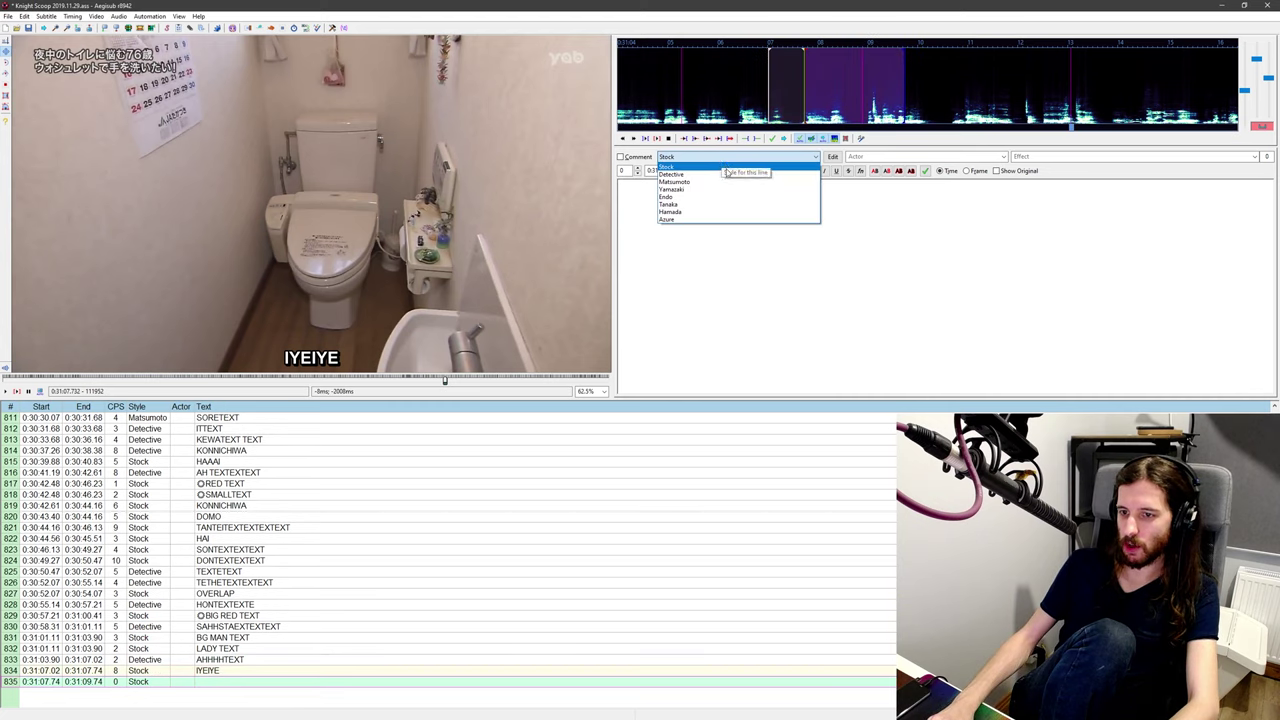
{"action": "left_click", "coordinate": [728, 172]}
{"action": "left_click", "coordinate": [736, 139]}
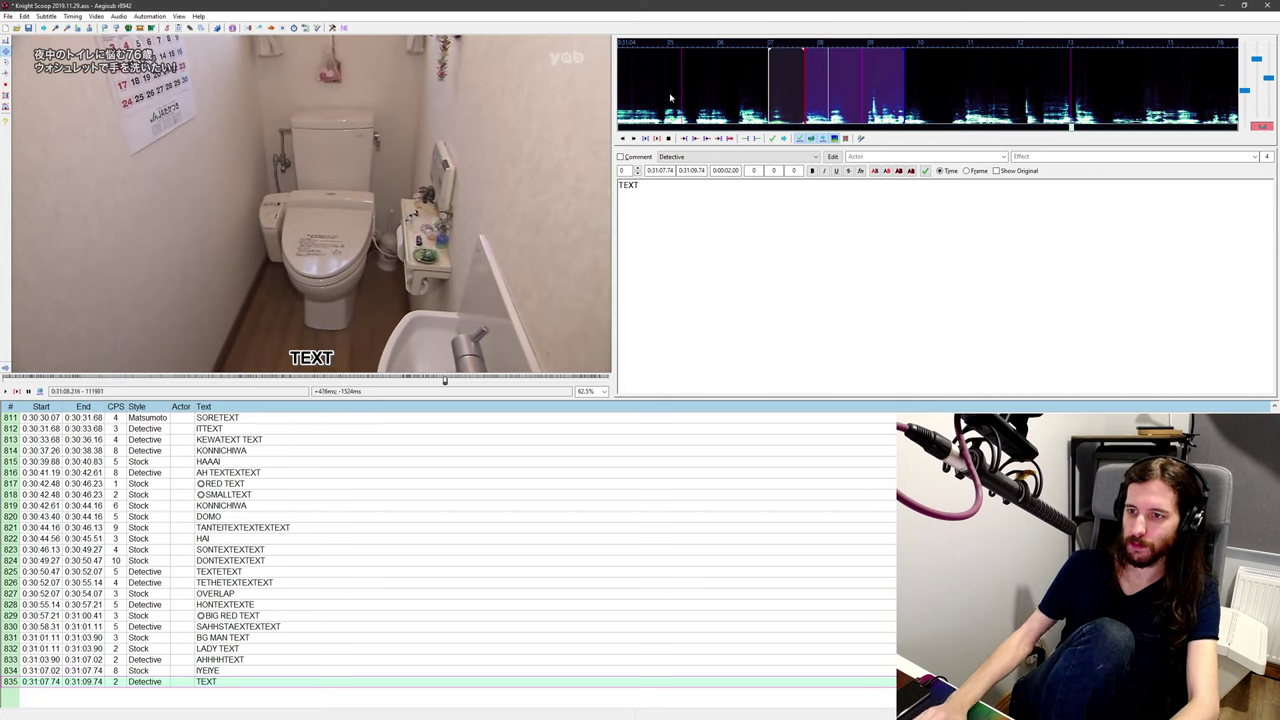
Step: Set the last TEXT line to end at 0:31:08.89 and play through it to check the timing
{"action": "middle_click", "coordinate": [785, 90]}
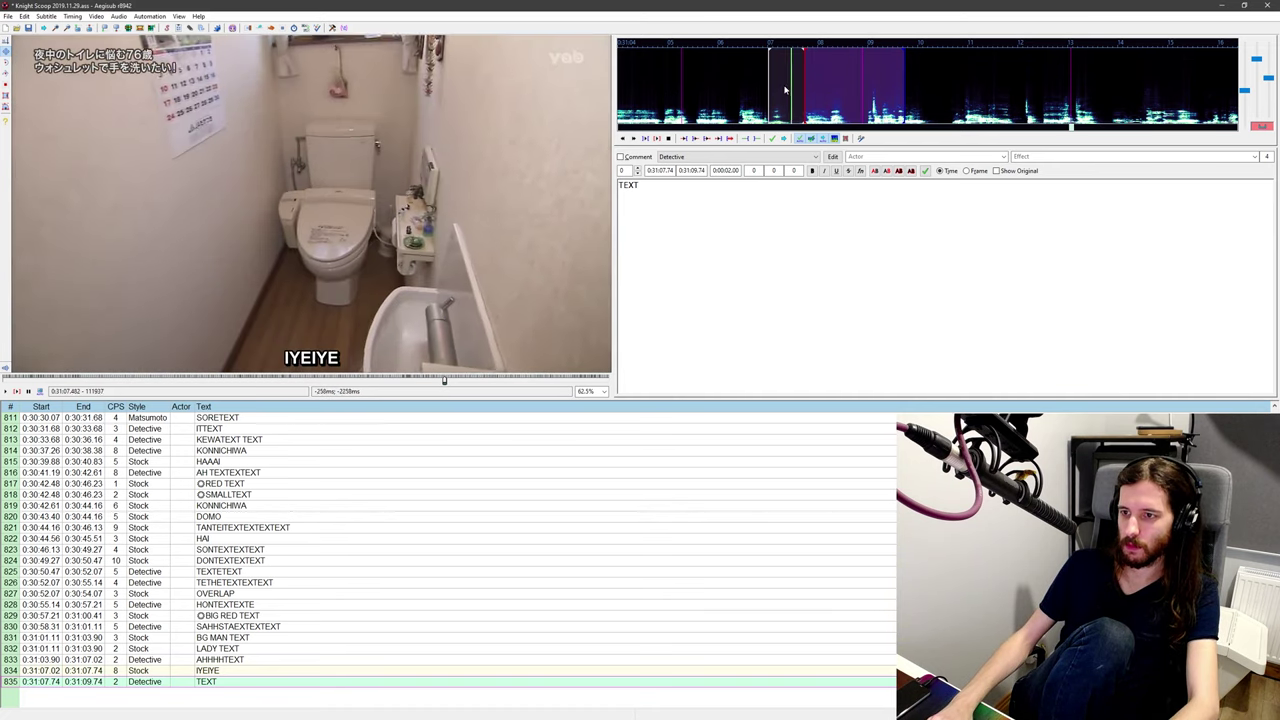
{"action": "middle_click", "coordinate": [858, 93]}
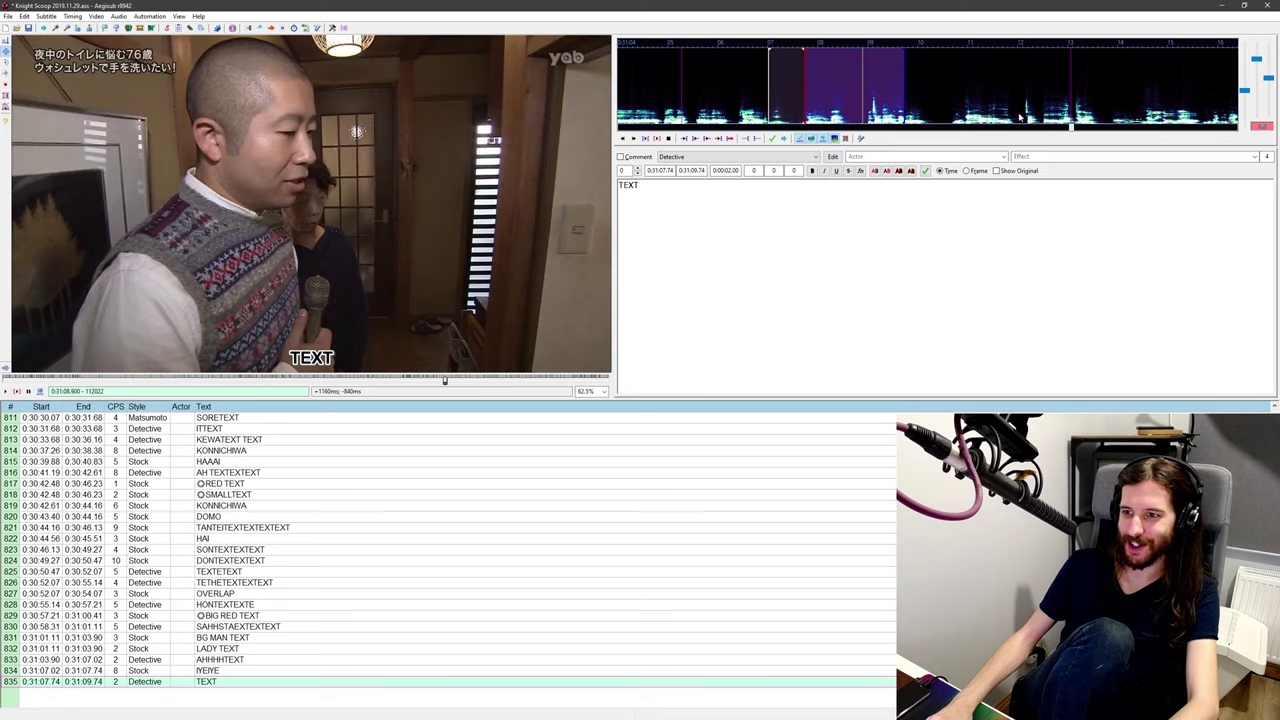
{"action": "key", "text": "ctrl+4"}
{"action": "middle_click", "coordinate": [730, 93]}
{"action": "key", "text": "ctrl+p"}
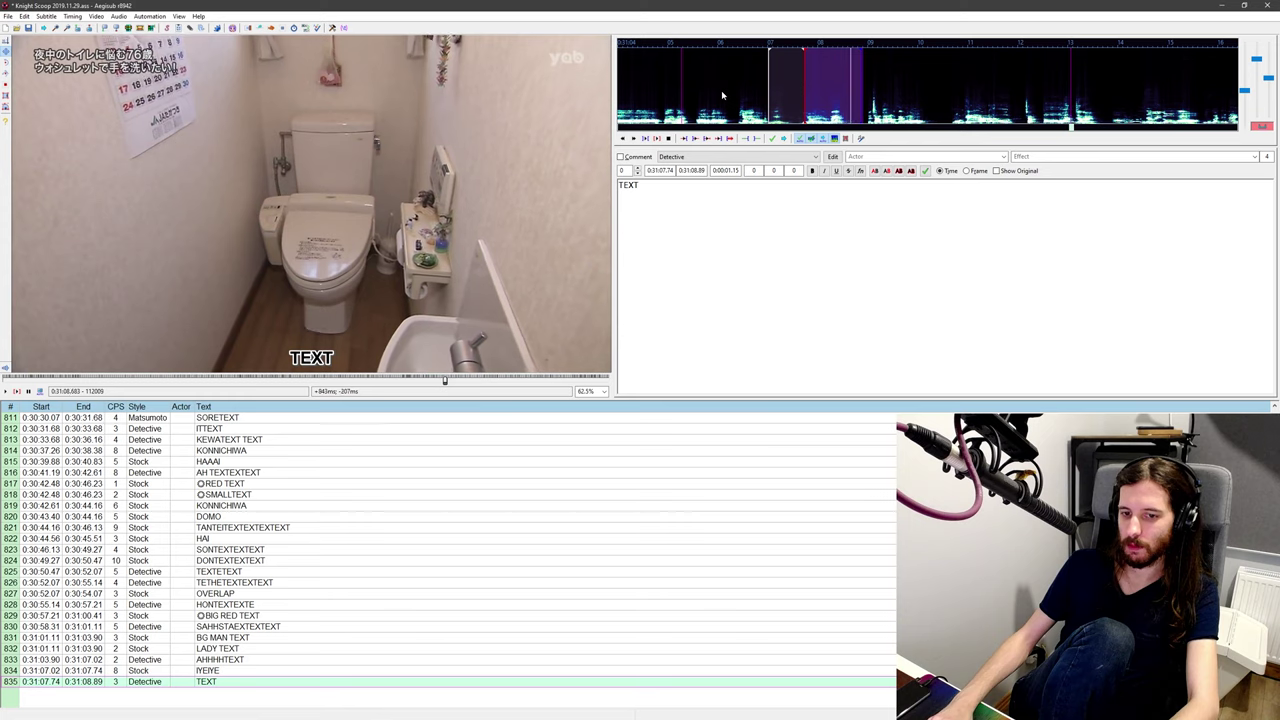
{"action": "key", "text": "ctrl+p"}
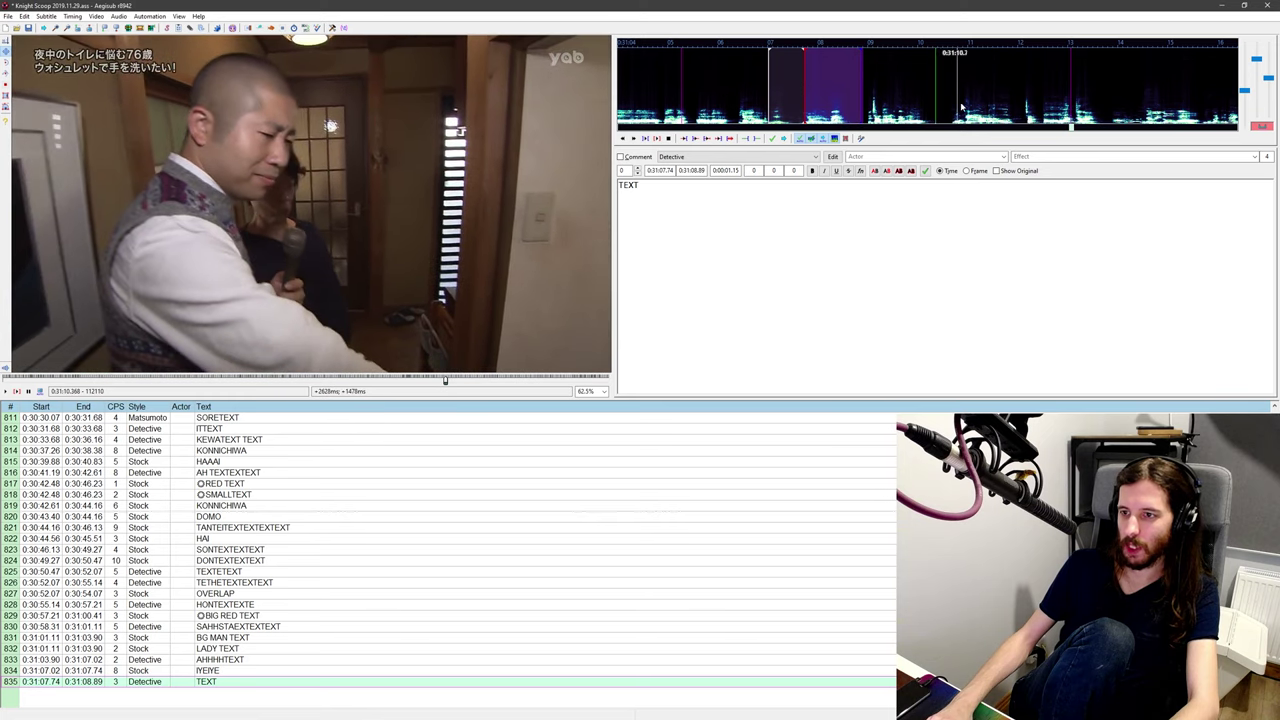
Step: Add a Detective line running from 0:31:08.89 to 0:31:10.67 with the text DETEXTEXTEXT
{"action": "key", "text": "Return"}
{"action": "left_click", "coordinate": [814, 287]}
{"action": "type", "text": "DETEXTEXTEXT"}
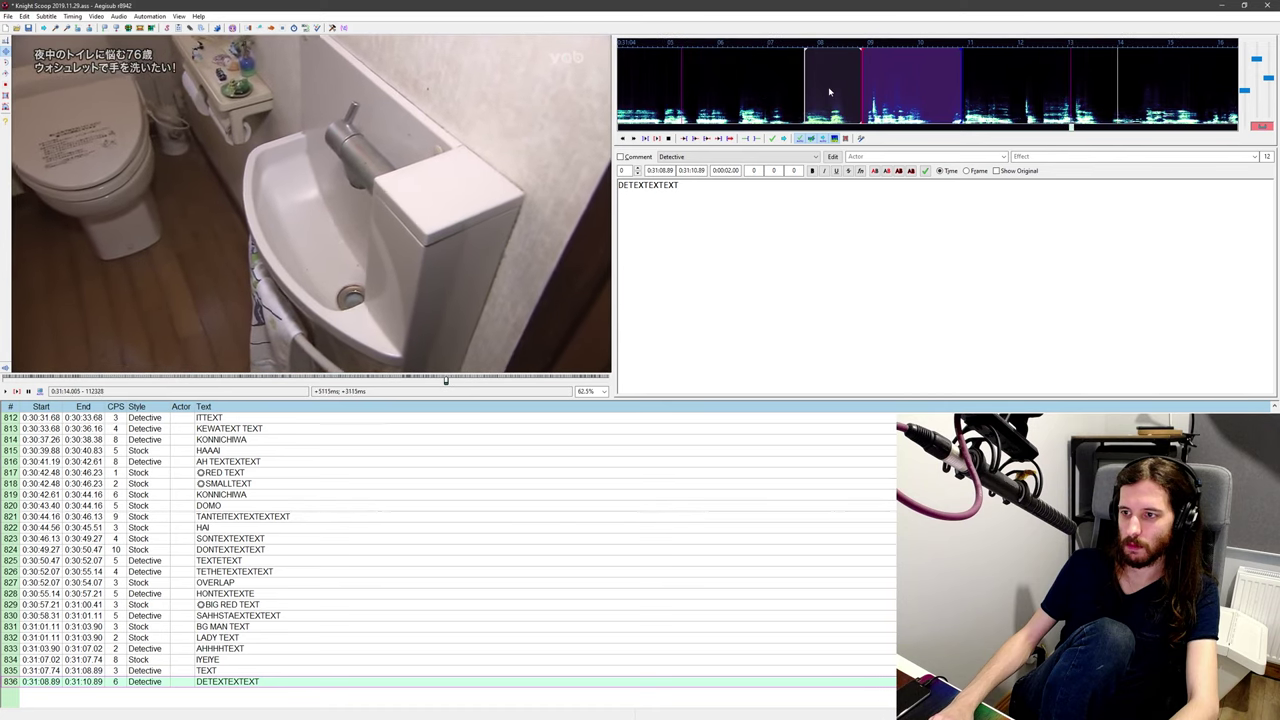
{"action": "middle_click", "coordinate": [847, 92]}
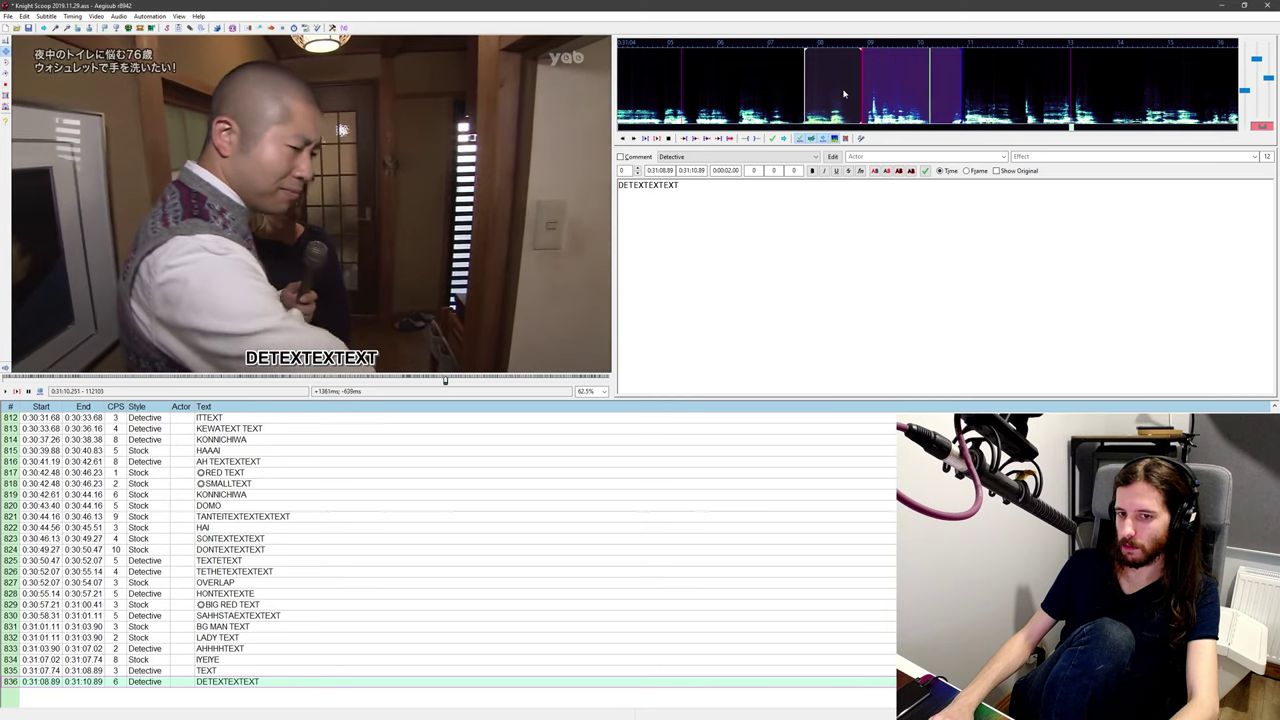
{"action": "right_click", "coordinate": [954, 93]}
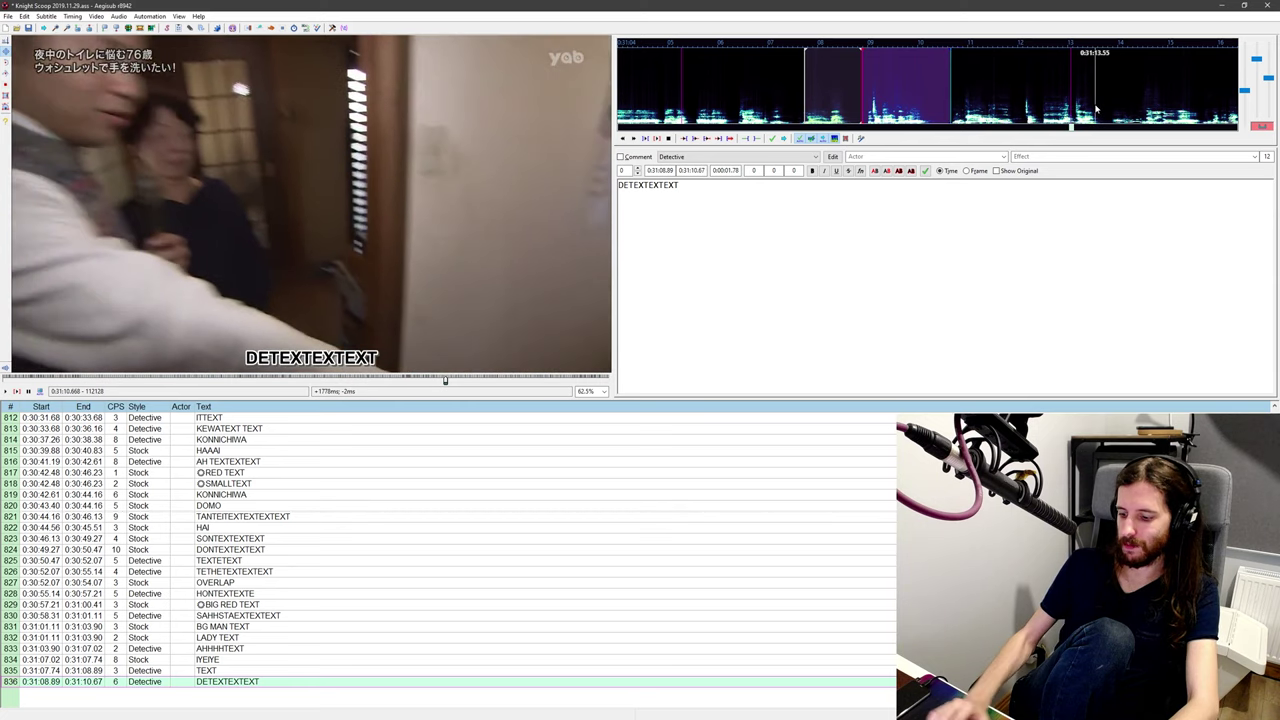
Step: Add a Detective line from 0:31:10.67 to 0:31:13.86 with the text TEXTEXT and play it through to check its ending
{"action": "key", "text": "Return"}
{"action": "type", "text": "TEXTEXT"}
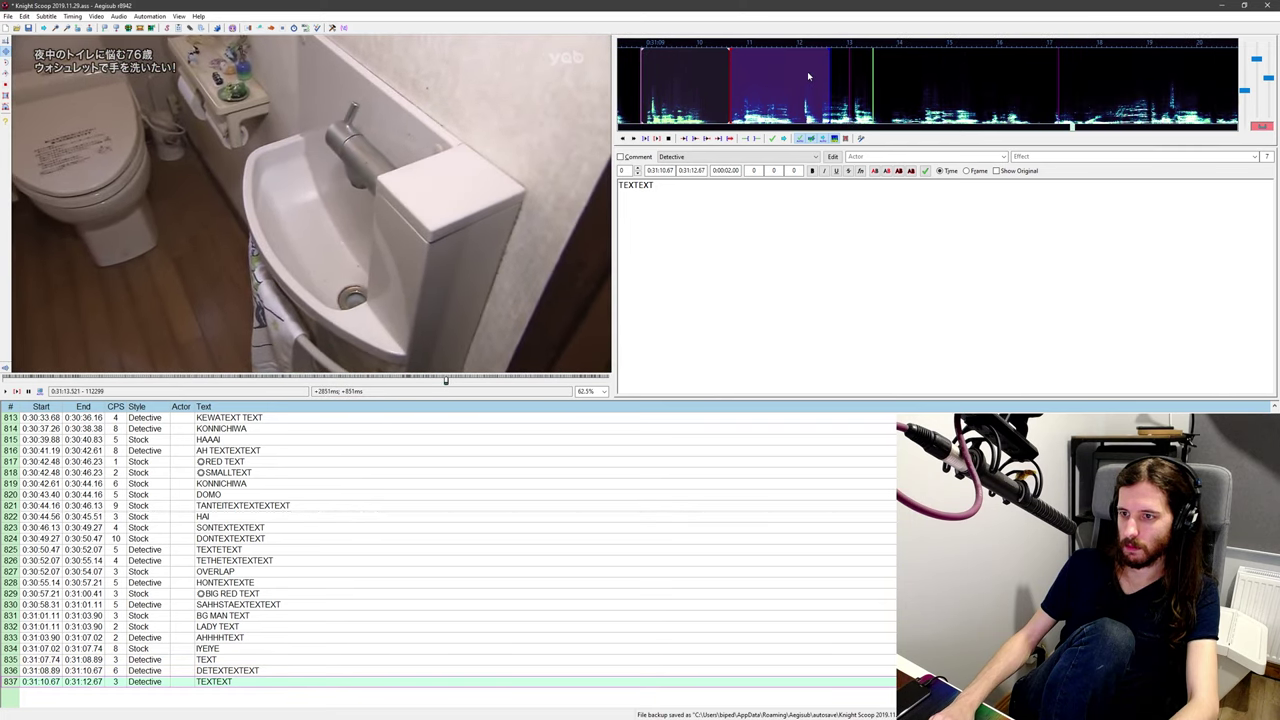
{"action": "right_click", "coordinate": [891, 94]}
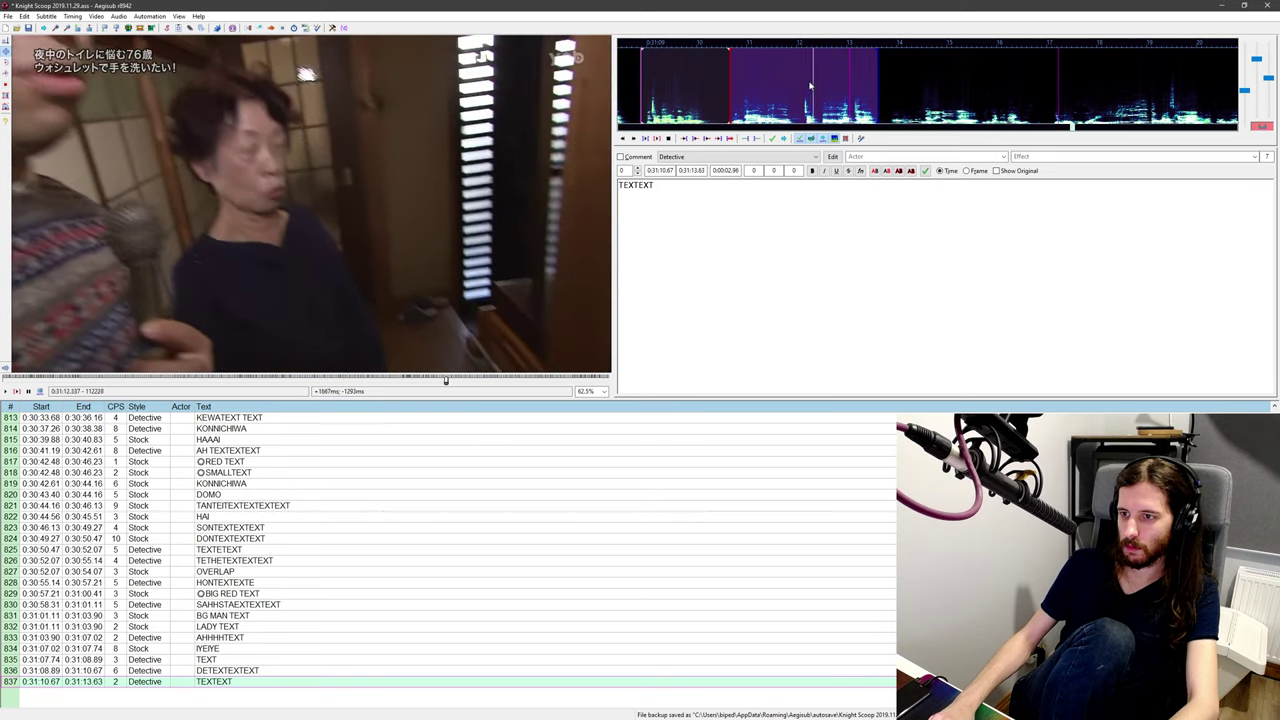
{"action": "right_click", "coordinate": [887, 89]}
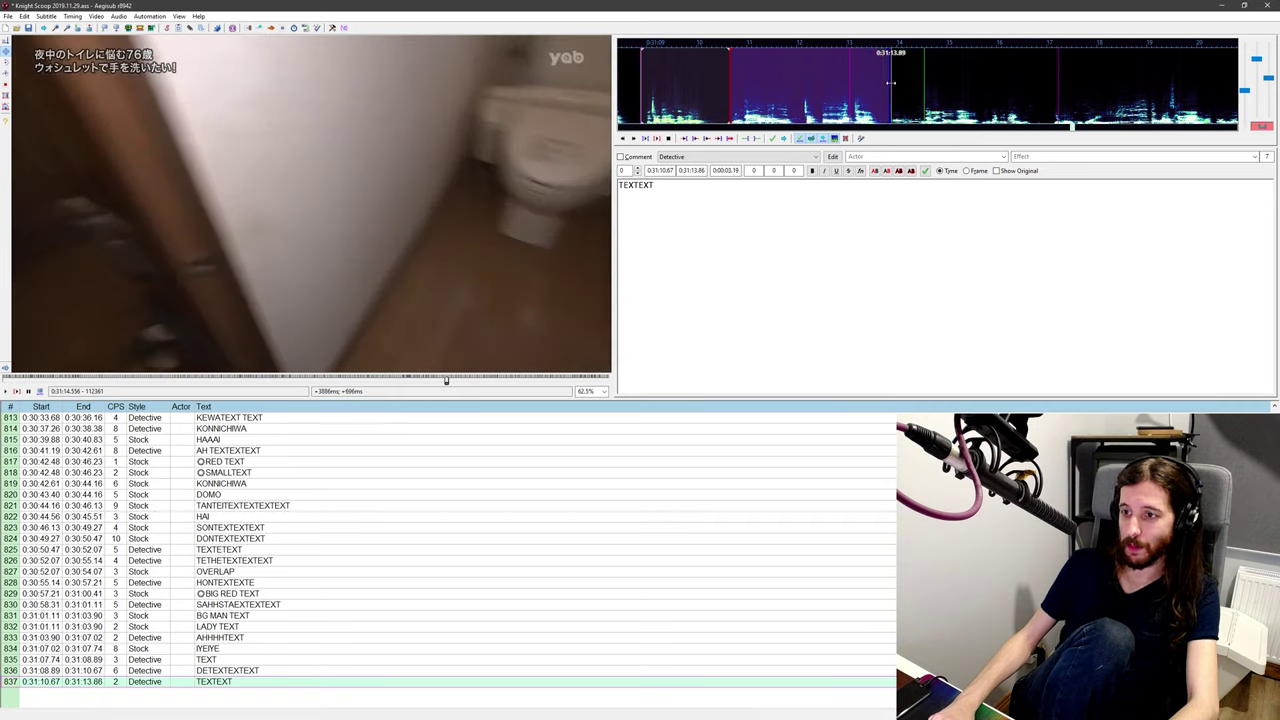
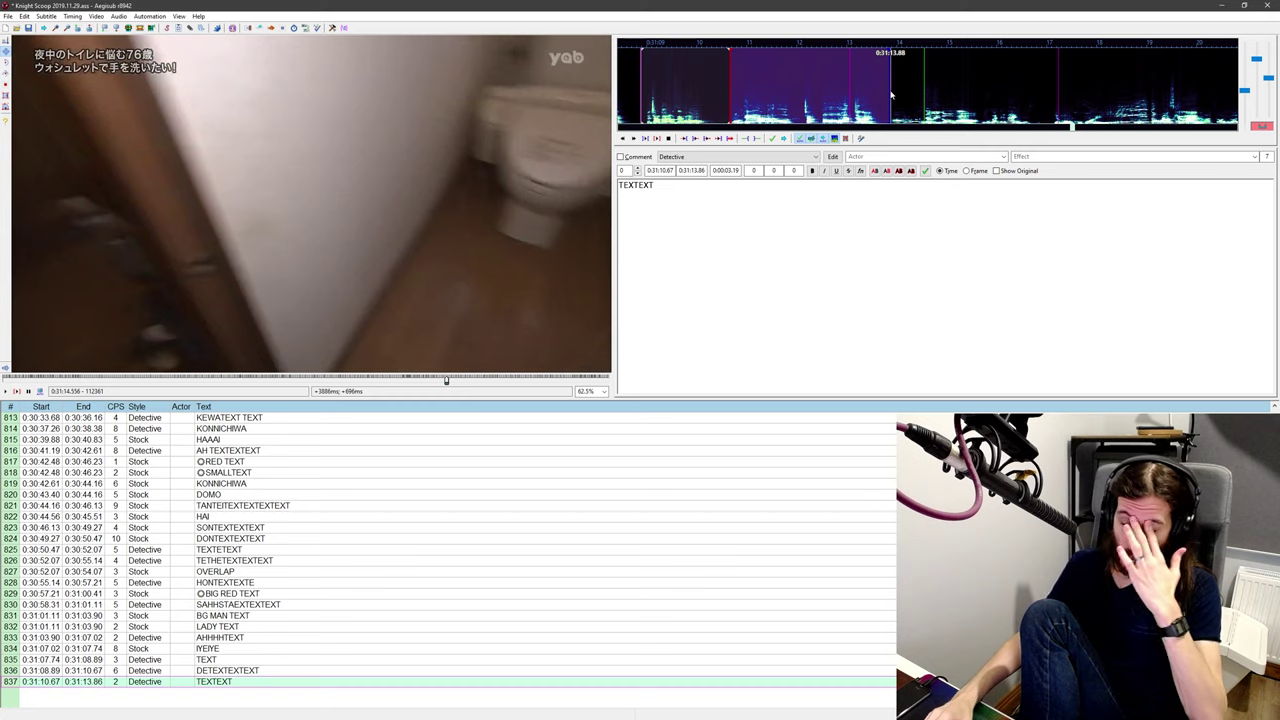
{"action": "middle_click", "coordinate": [748, 85]}
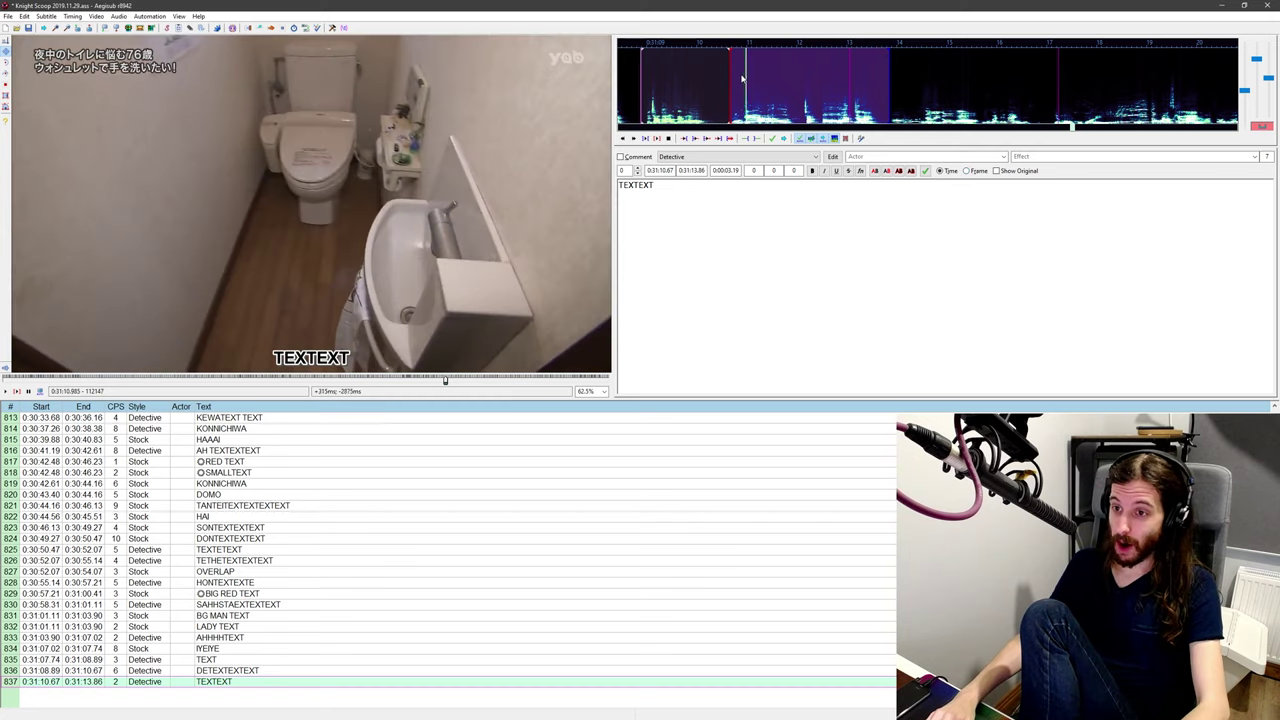
{"action": "key", "text": "ctrl+p"}
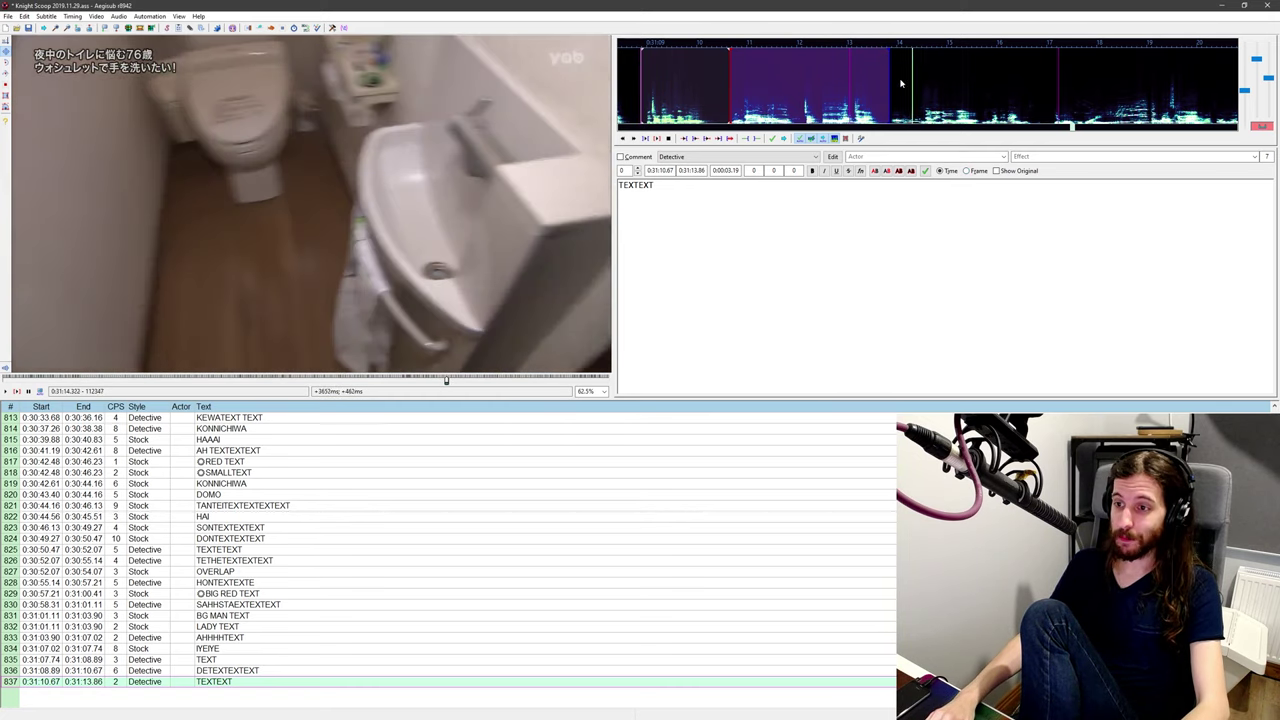
{"action": "key", "text": "ctrl+p"}
{"action": "middle_click", "coordinate": [894, 84]}
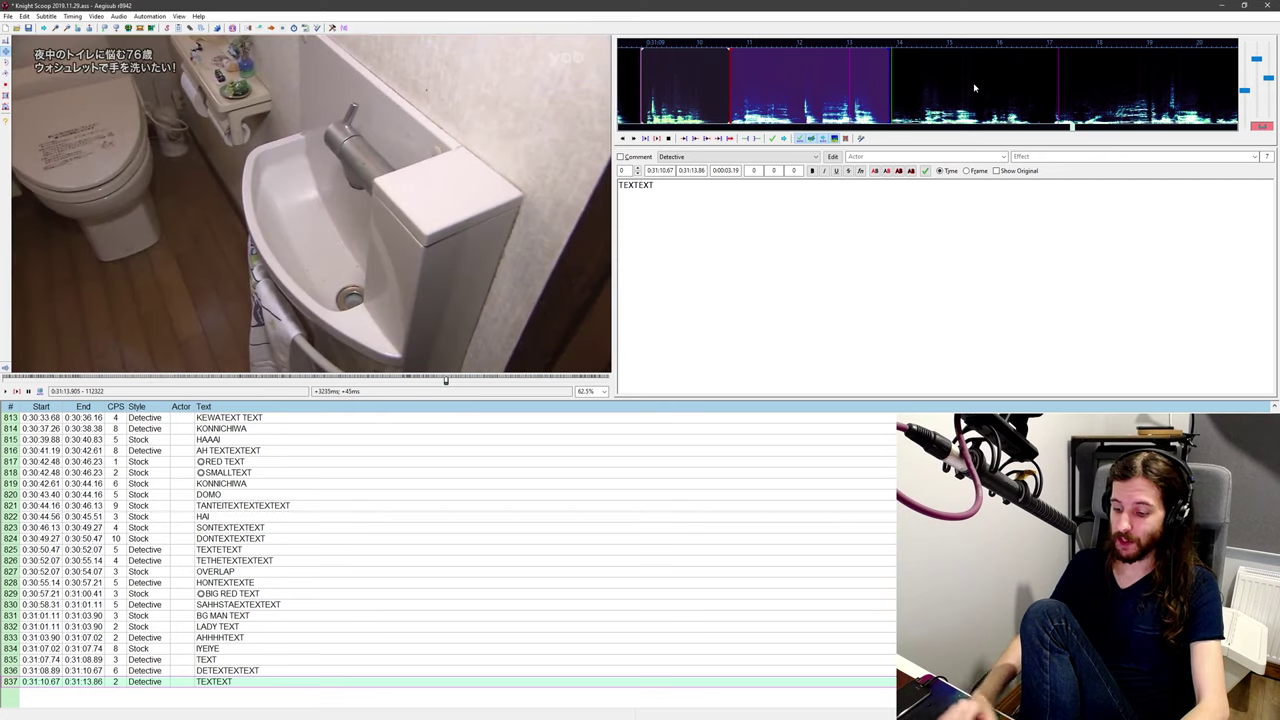
Step: Add a Stock line starting at 0:31:13.86 with the text ARUTEXTEXT
{"action": "key", "text": "Return"}
{"action": "left_click", "coordinate": [707, 156]}
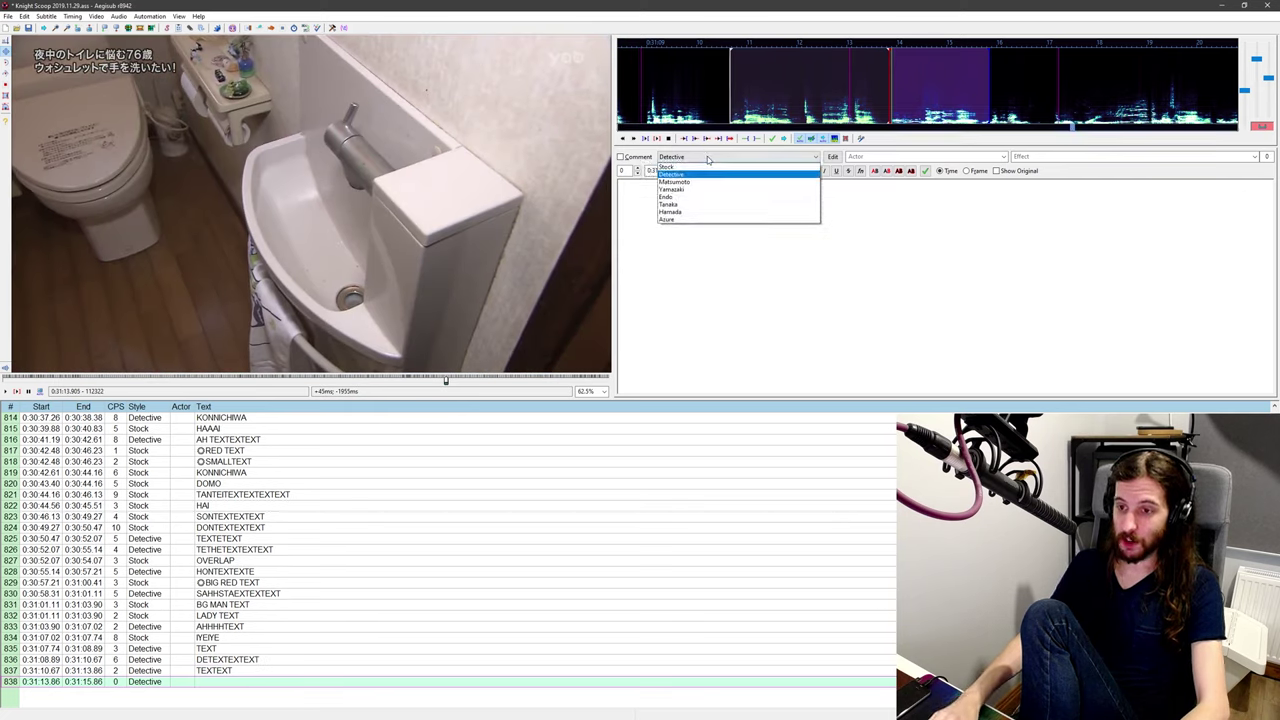
{"action": "left_click", "coordinate": [713, 168]}
{"action": "left_click", "coordinate": [718, 240]}
{"action": "type", "text": "ARUTEXTEXT"}
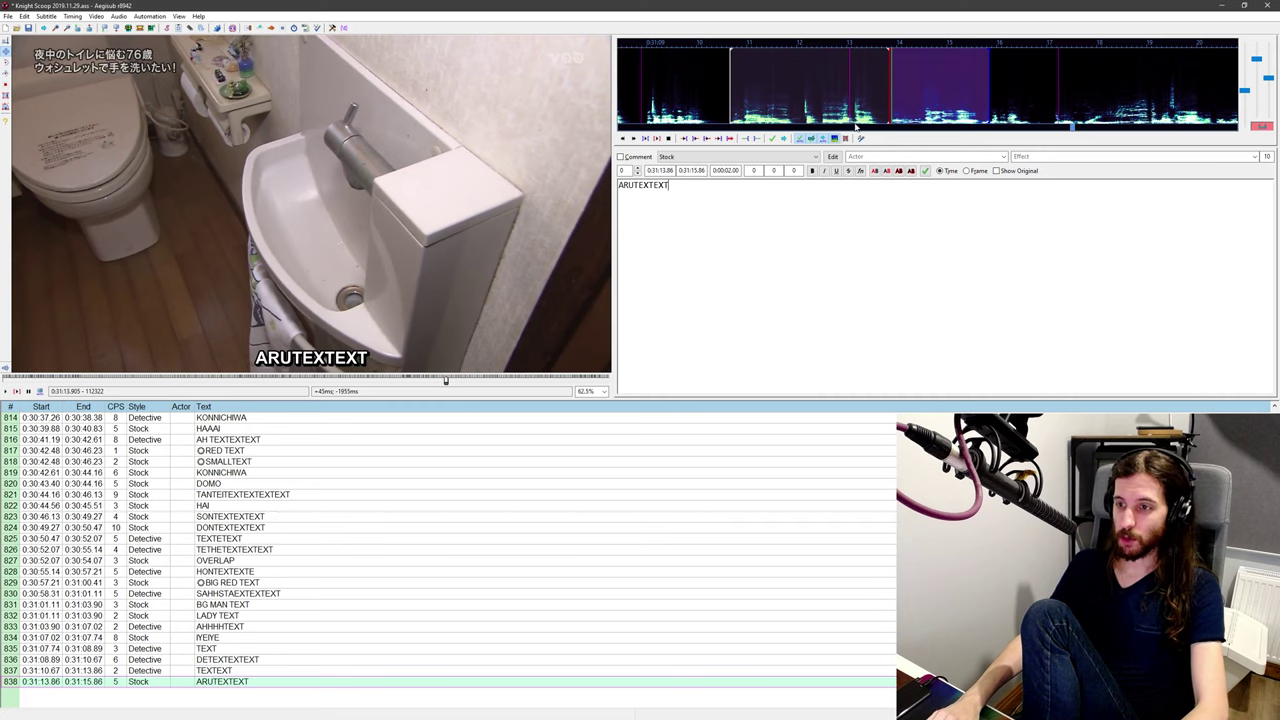
Step: Replay the audio around ARUTEXTEXT to find where the speech stops and set the line to end at 0:31:15.71
{"action": "middle_click", "coordinate": [751, 79]}
{"action": "key", "text": "ctrl+p"}
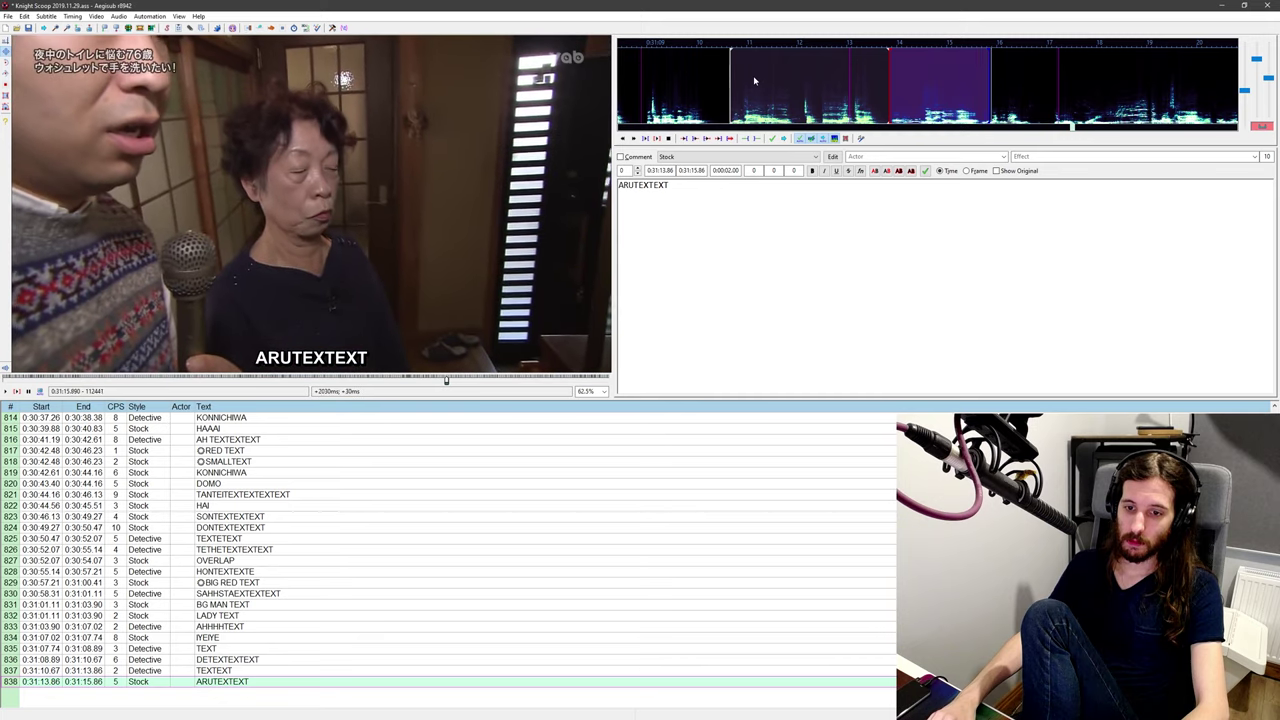
{"action": "middle_click", "coordinate": [930, 74]}
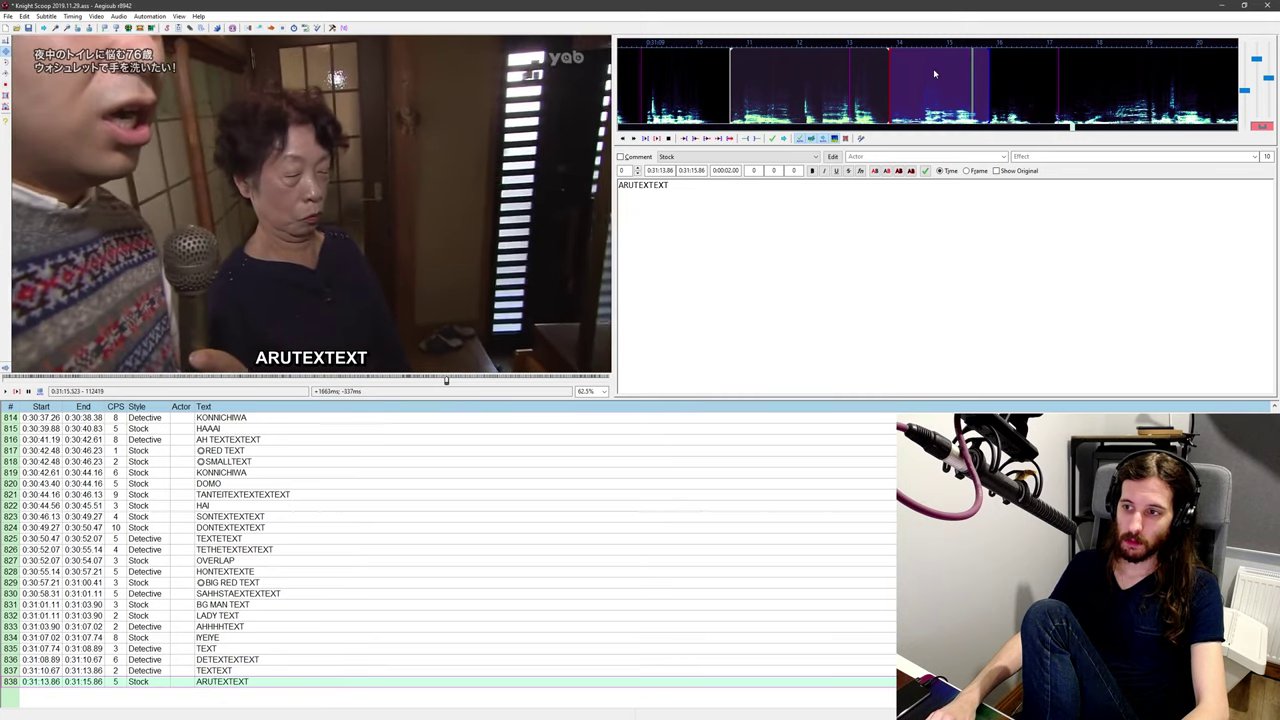
{"action": "middle_click", "coordinate": [855, 72]}
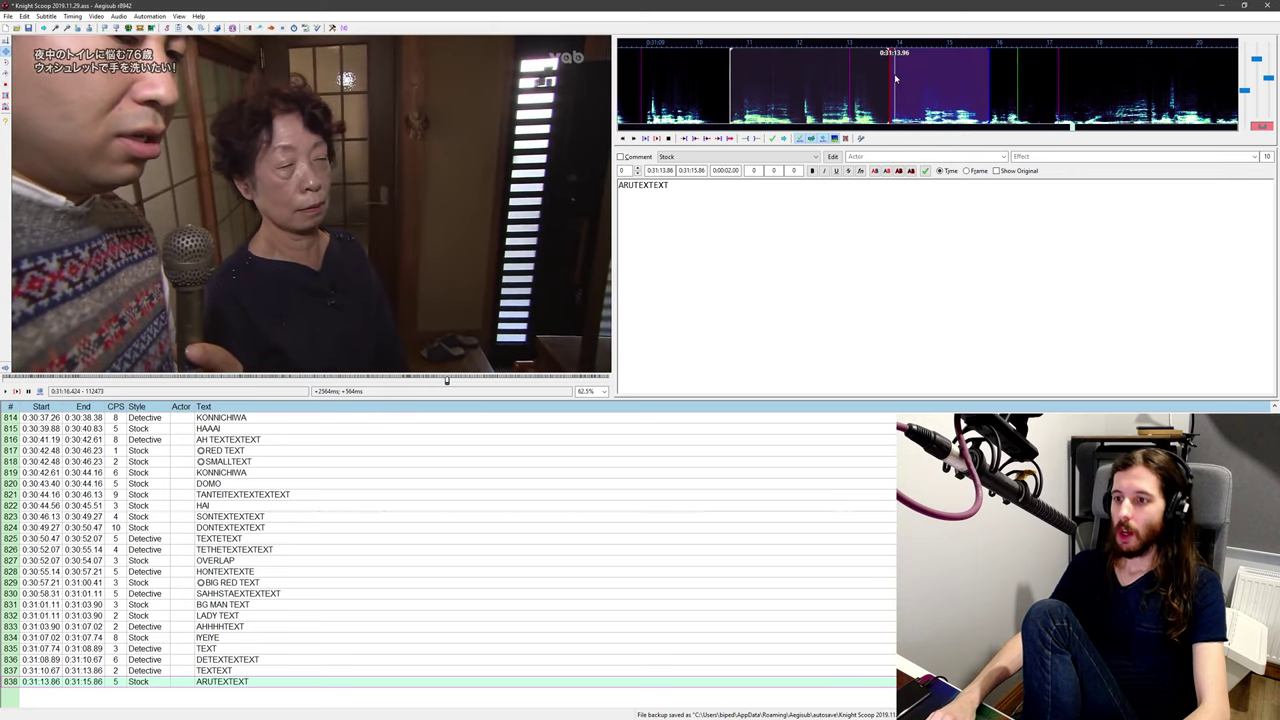
{"action": "middle_click", "coordinate": [894, 86]}
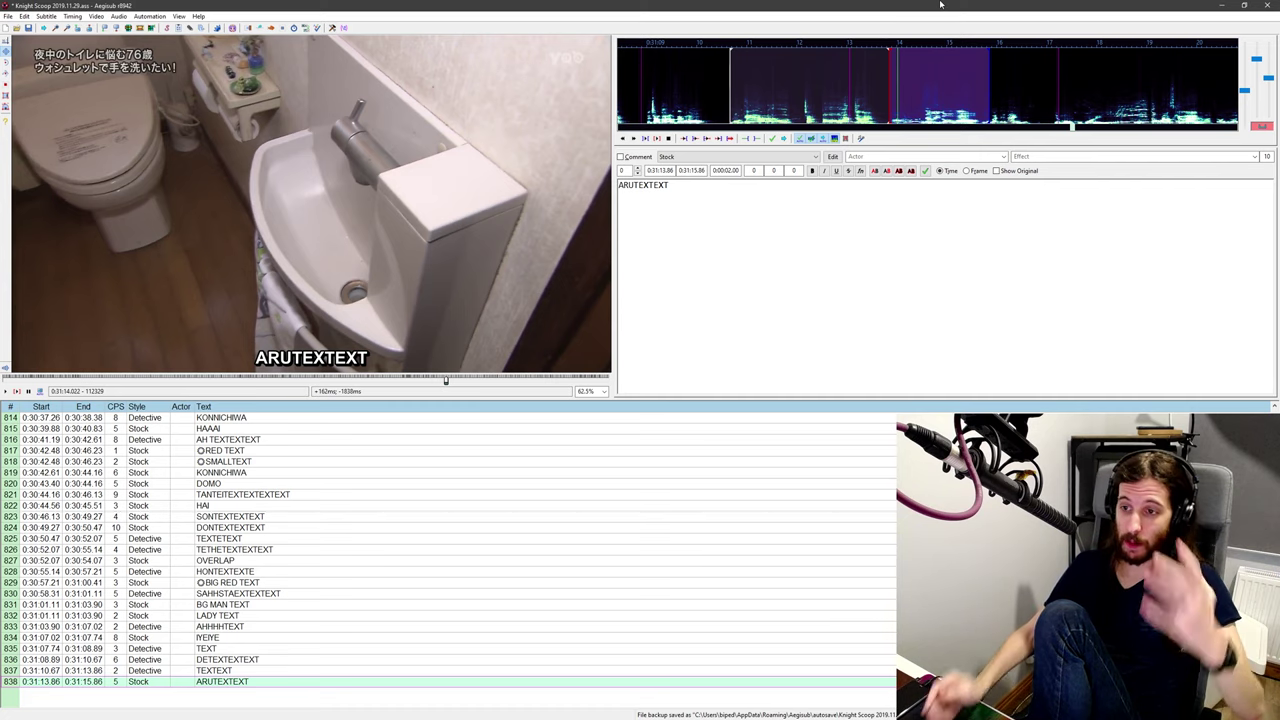
{"action": "middle_click", "coordinate": [880, 116]}
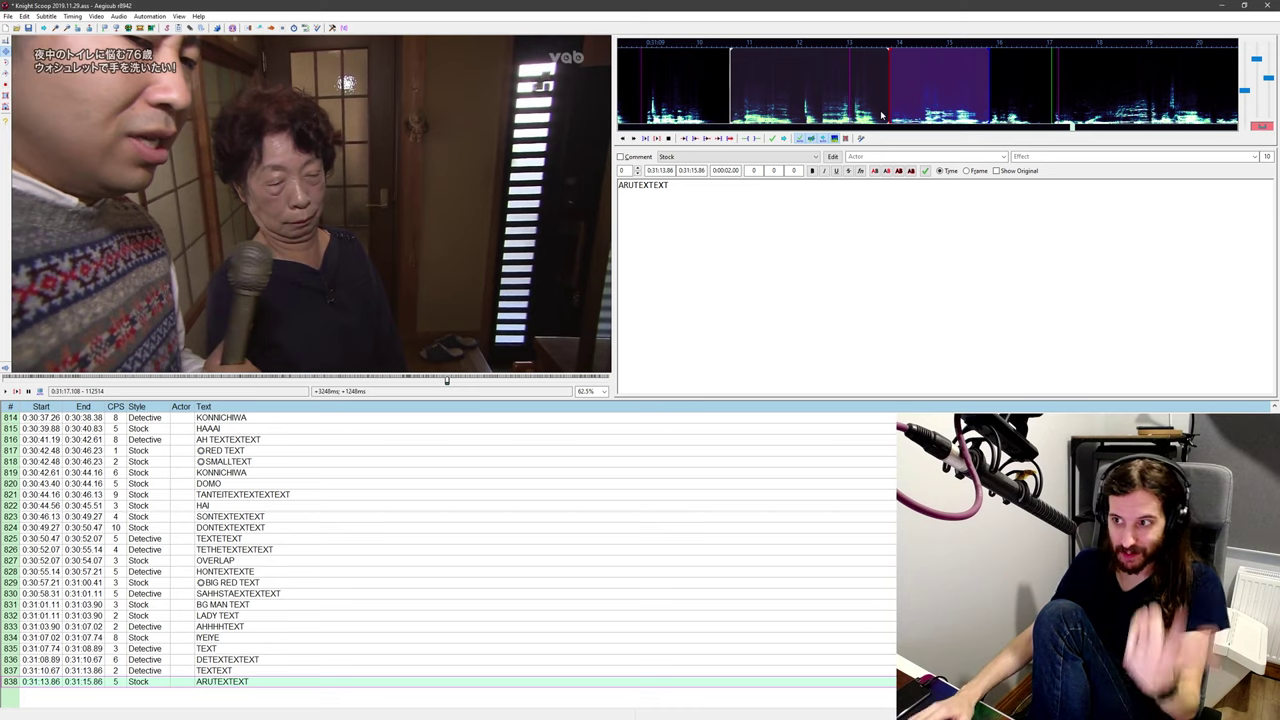
{"action": "middle_click", "coordinate": [866, 106]}
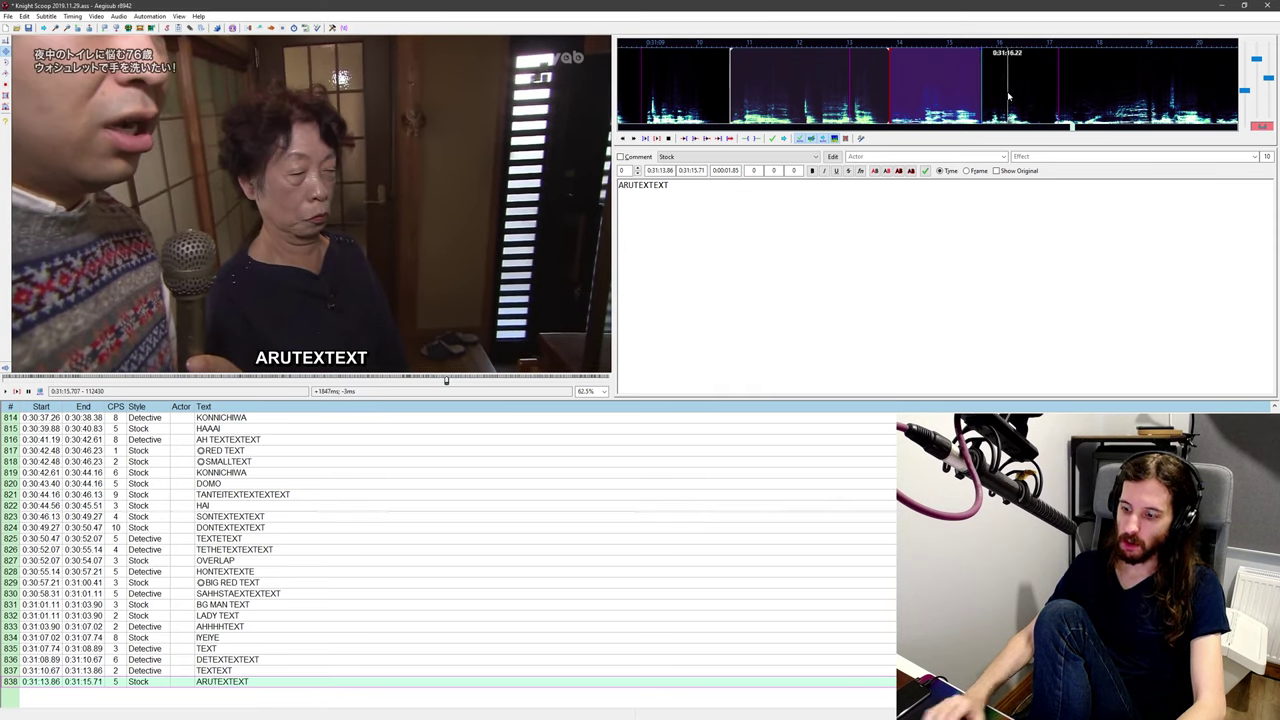
Step: Add a Stock line starting at 0:31:15.71 with the text YUTEXTEXT and play through its speech
{"action": "key", "text": "Return"}
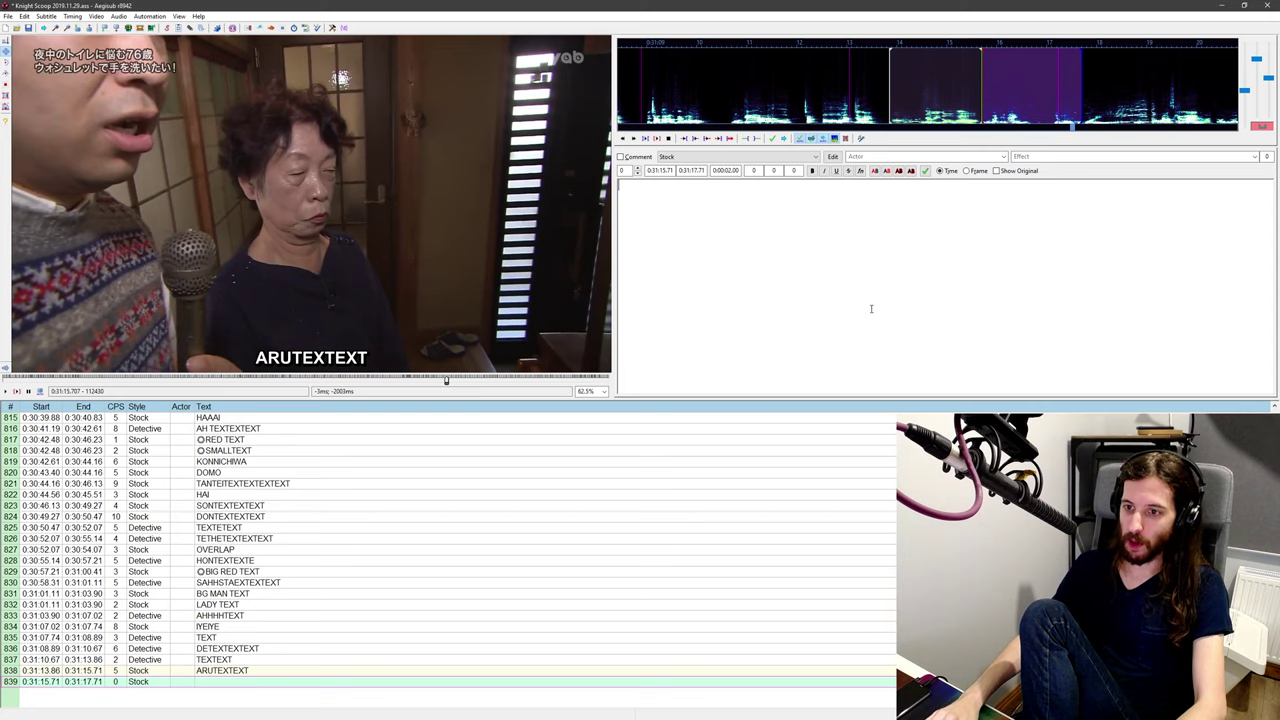
{"action": "type", "text": "YUTEXTEXT"}
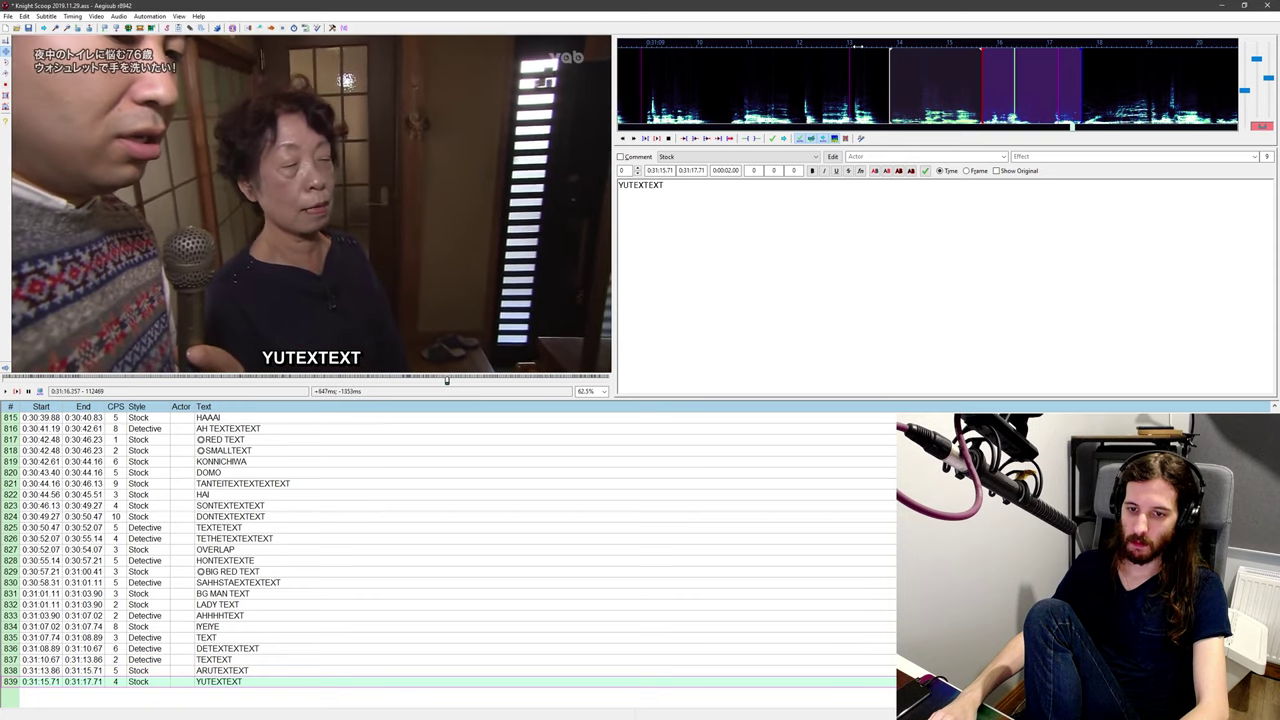
{"action": "key", "text": "ctrl+p"}
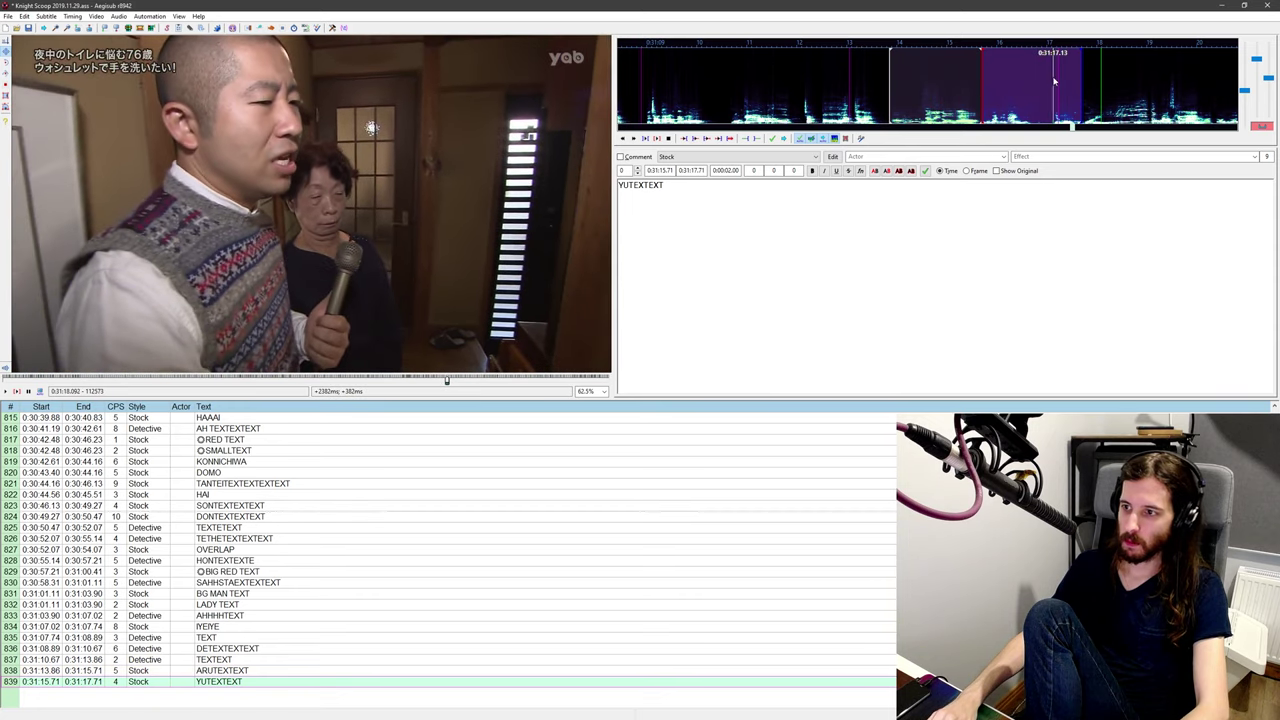
Step: Replay the end of the YUTEXTEXT speech and set the line to end at 0:31:17.16
{"action": "middle_click", "coordinate": [1054, 81]}
{"action": "key", "text": "ctrl+p"}
{"action": "key", "text": "ctrl+p"}
{"action": "middle_click", "coordinate": [1056, 81]}
{"action": "key", "text": "ctrl+p"}
{"action": "key", "text": "Left"}
{"action": "key", "text": "ctrl+4"}
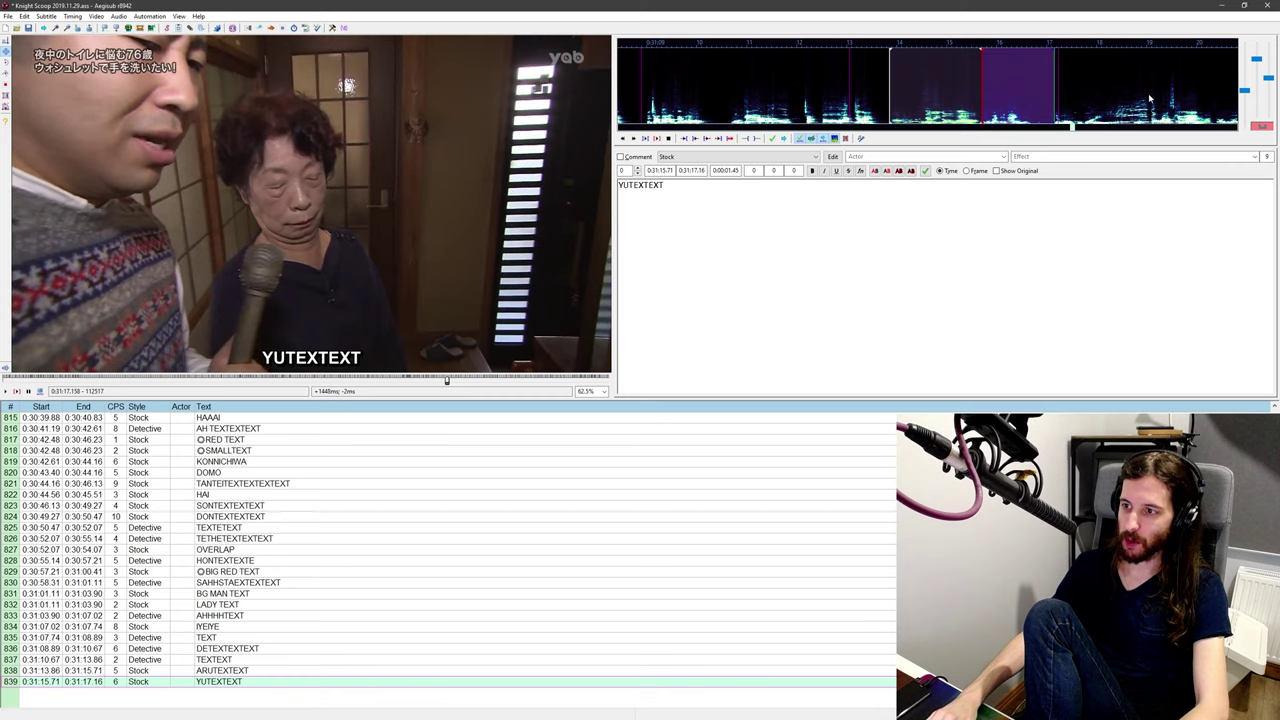
Step: Locate the overlapping speech within ARUTEXTEXT and insert a Detective line starting at 0:31:14.53 with the text TEXTEXT
{"action": "middle_click", "coordinate": [883, 101]}
{"action": "key", "text": "ctrl+p"}
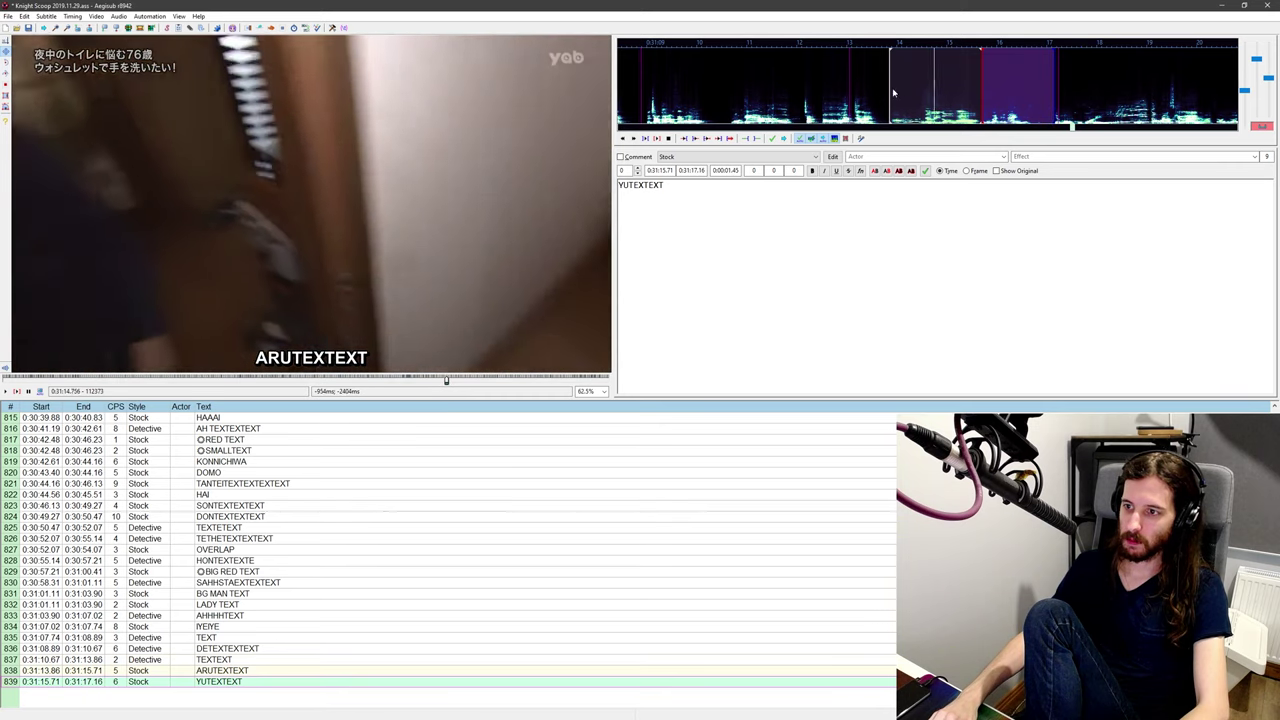
{"action": "middle_click", "coordinate": [924, 100]}
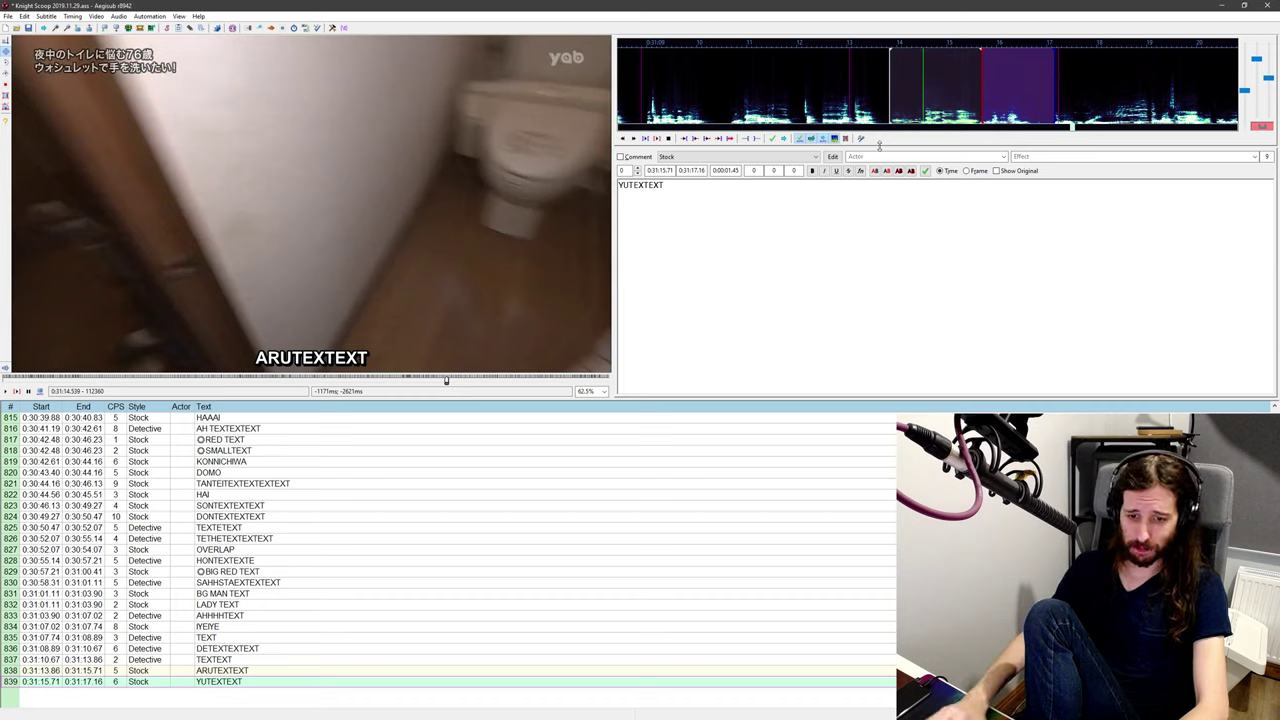
{"action": "left_click", "coordinate": [249, 671]}
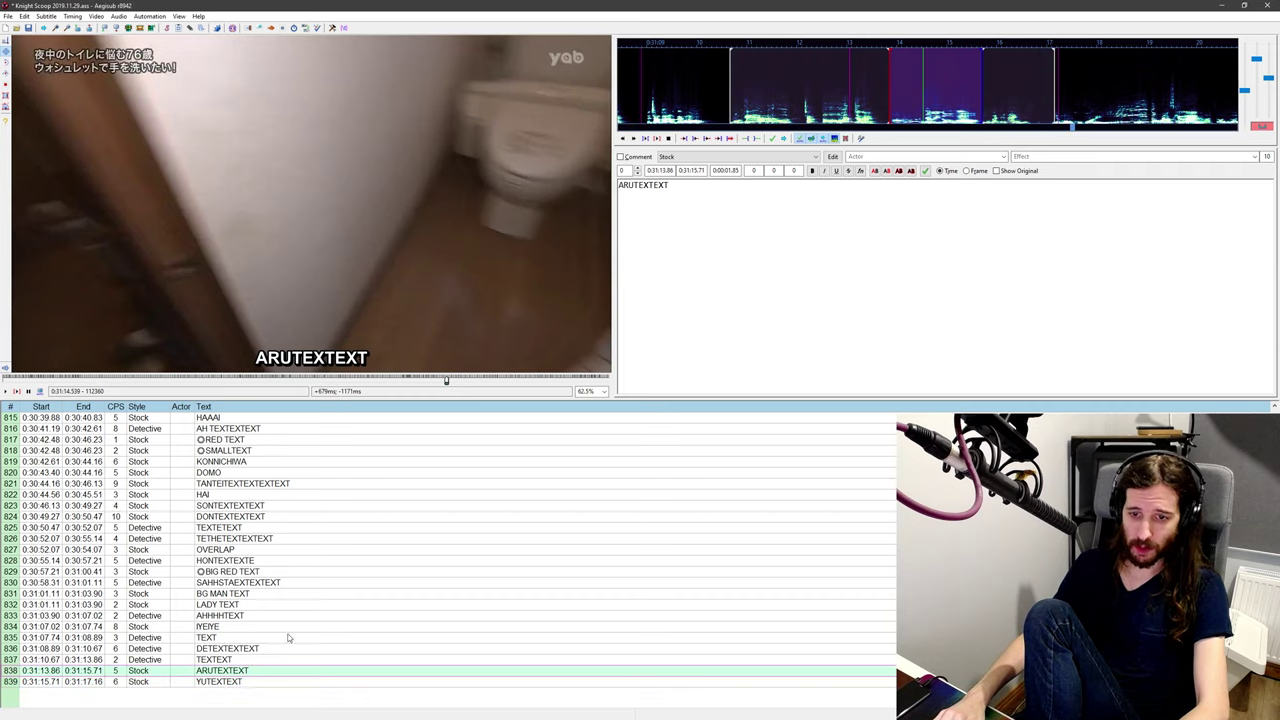
{"action": "key", "text": "Insert"}
{"action": "left_click", "coordinate": [777, 156]}
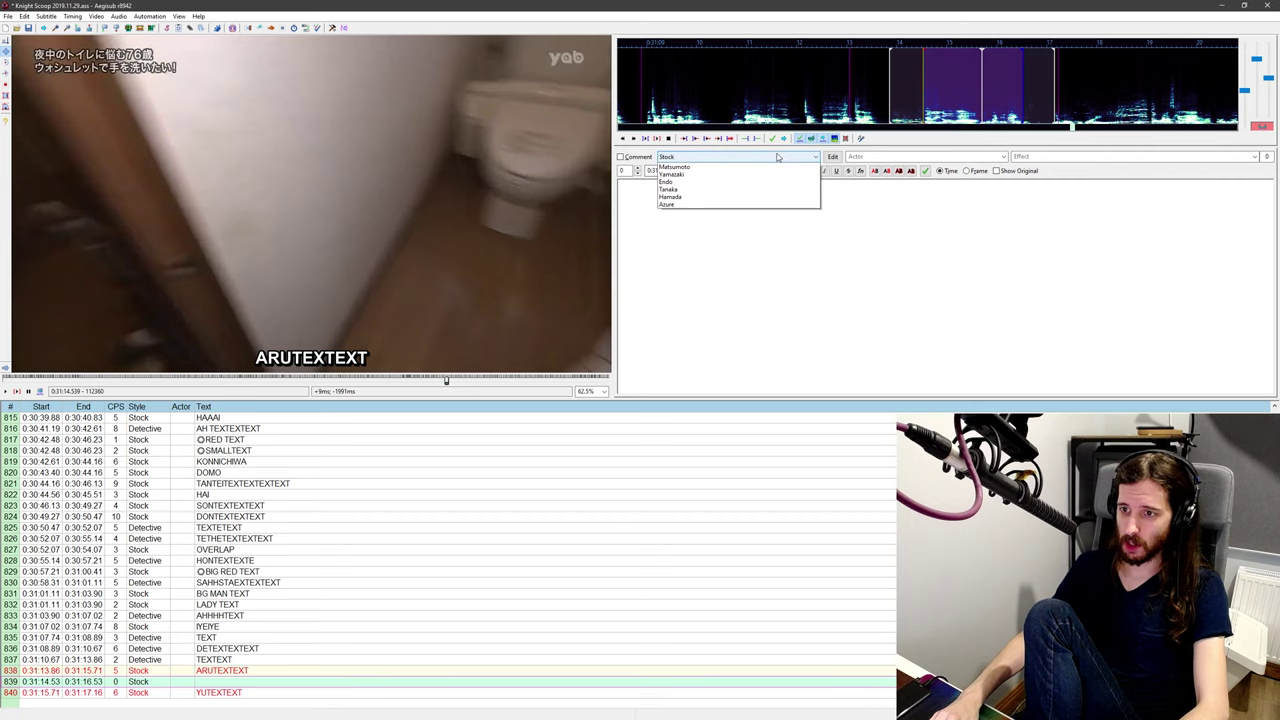
{"action": "left_click", "coordinate": [771, 174]}
{"action": "type", "text": "TEXTEXT"}
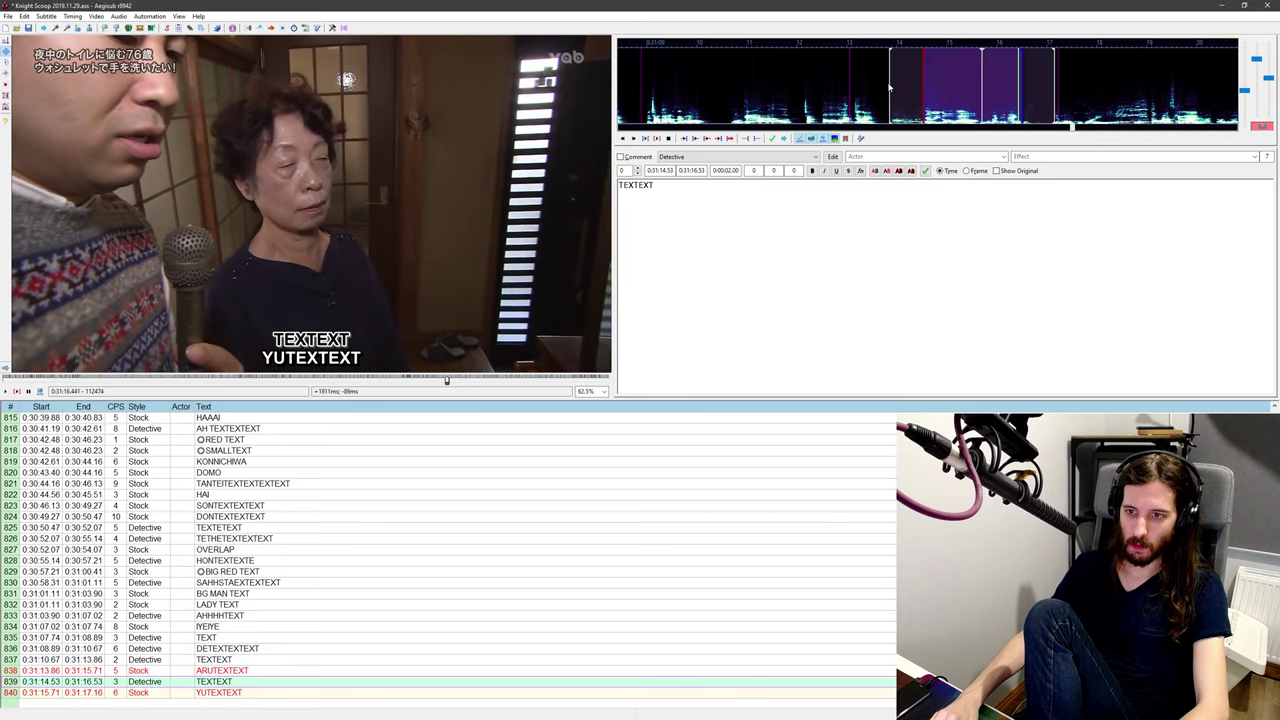
Step: Replay the overlapping Detective speech and set its TEXTEXT line to end at 0:31:17.16
{"action": "middle_click", "coordinate": [882, 86]}
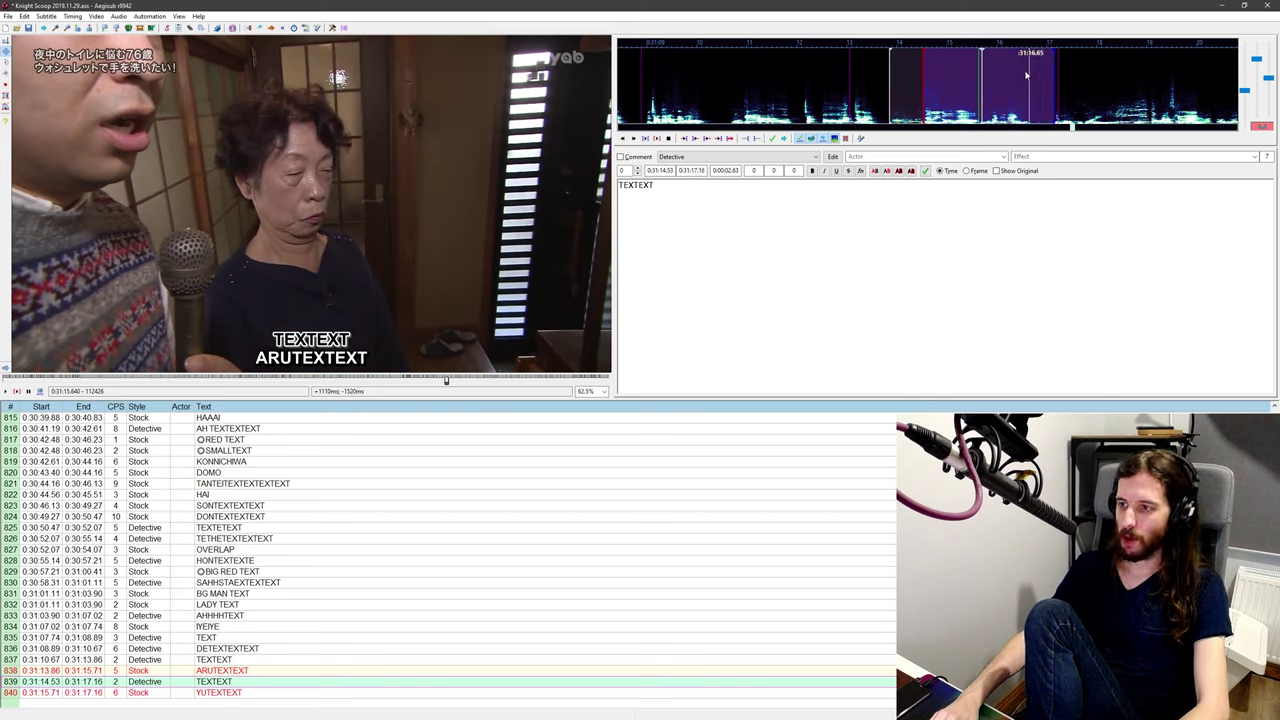
{"action": "middle_click", "coordinate": [854, 75]}
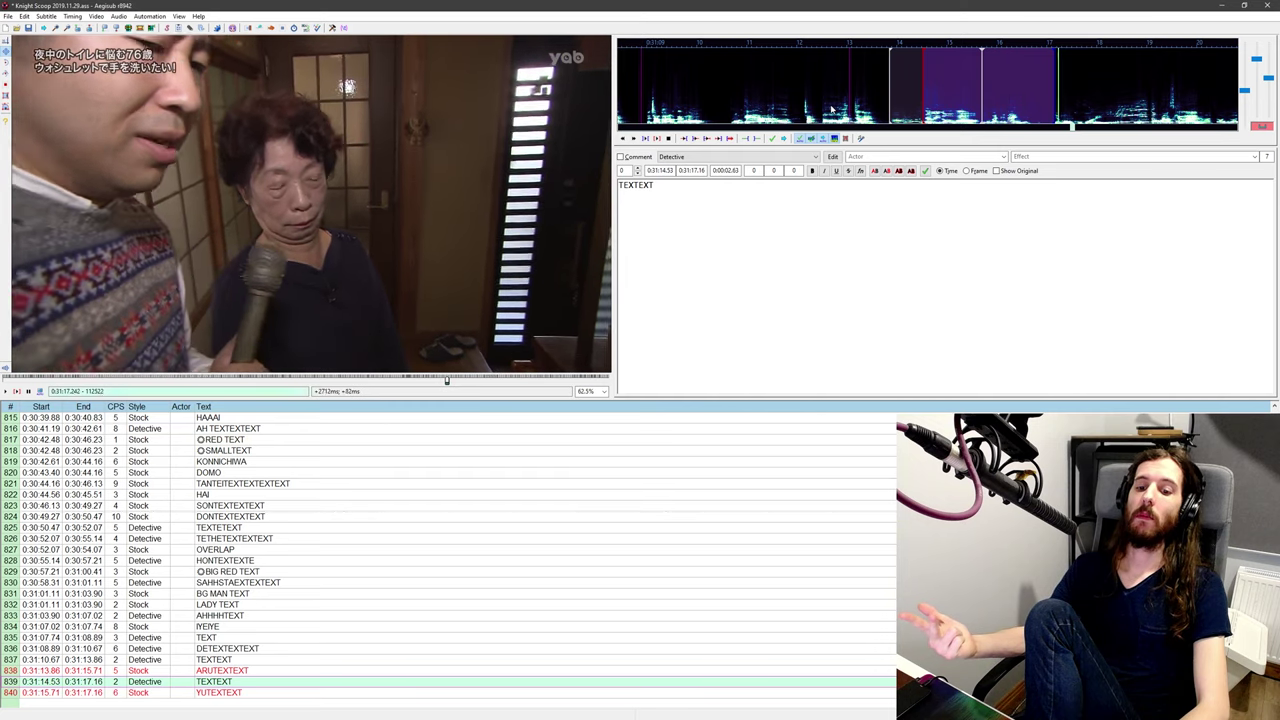
{"action": "middle_click", "coordinate": [851, 62]}
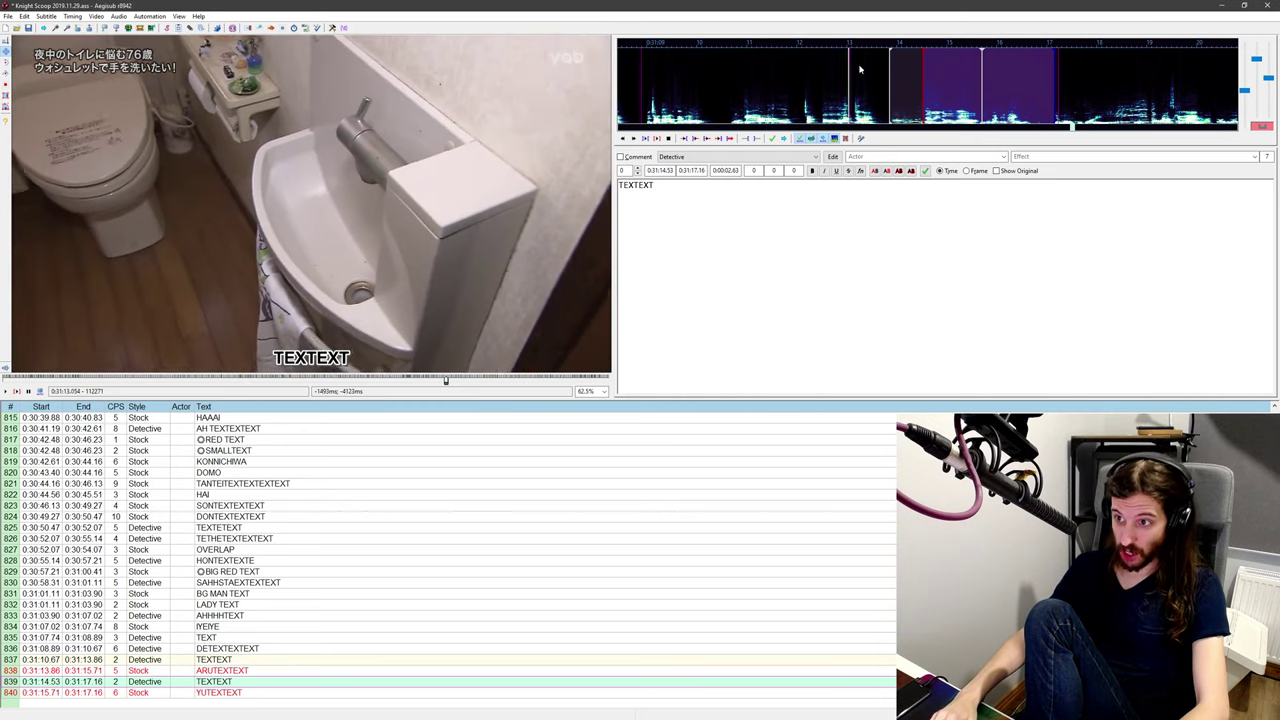
{"action": "right_click", "coordinate": [1010, 72]}
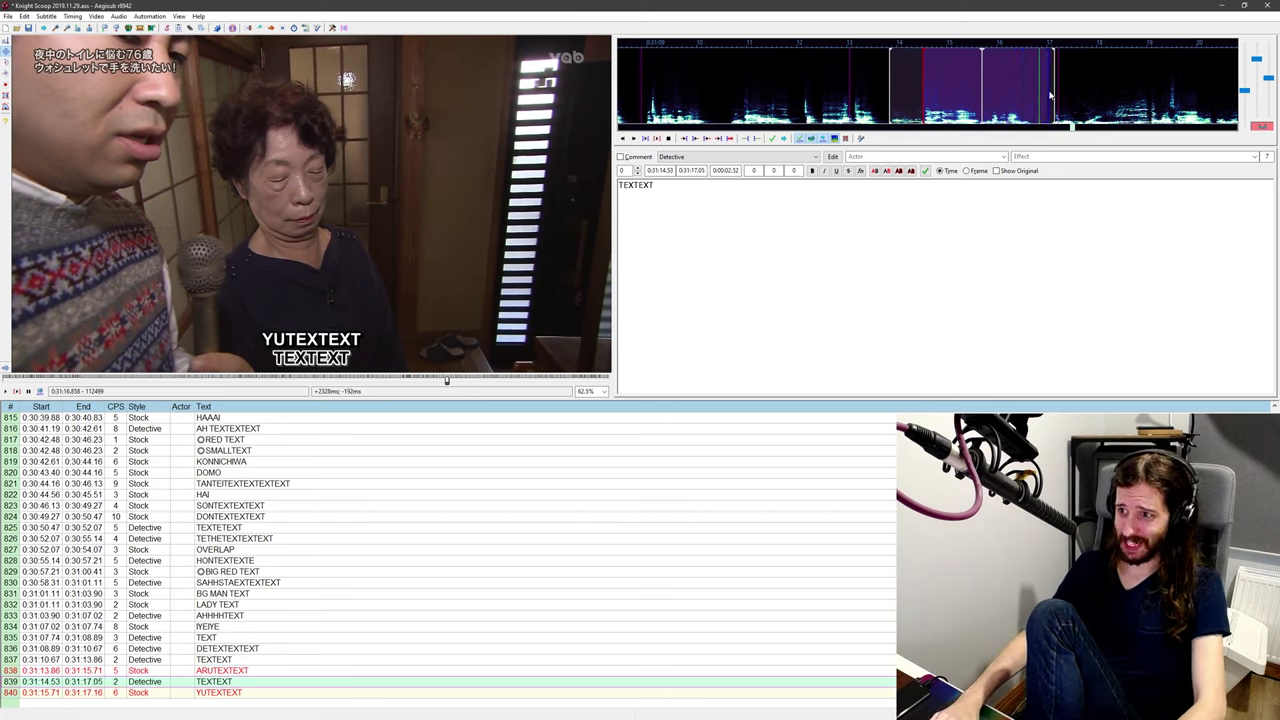
{"action": "middle_click", "coordinate": [838, 103]}
{"action": "key", "text": "ctrl+p"}
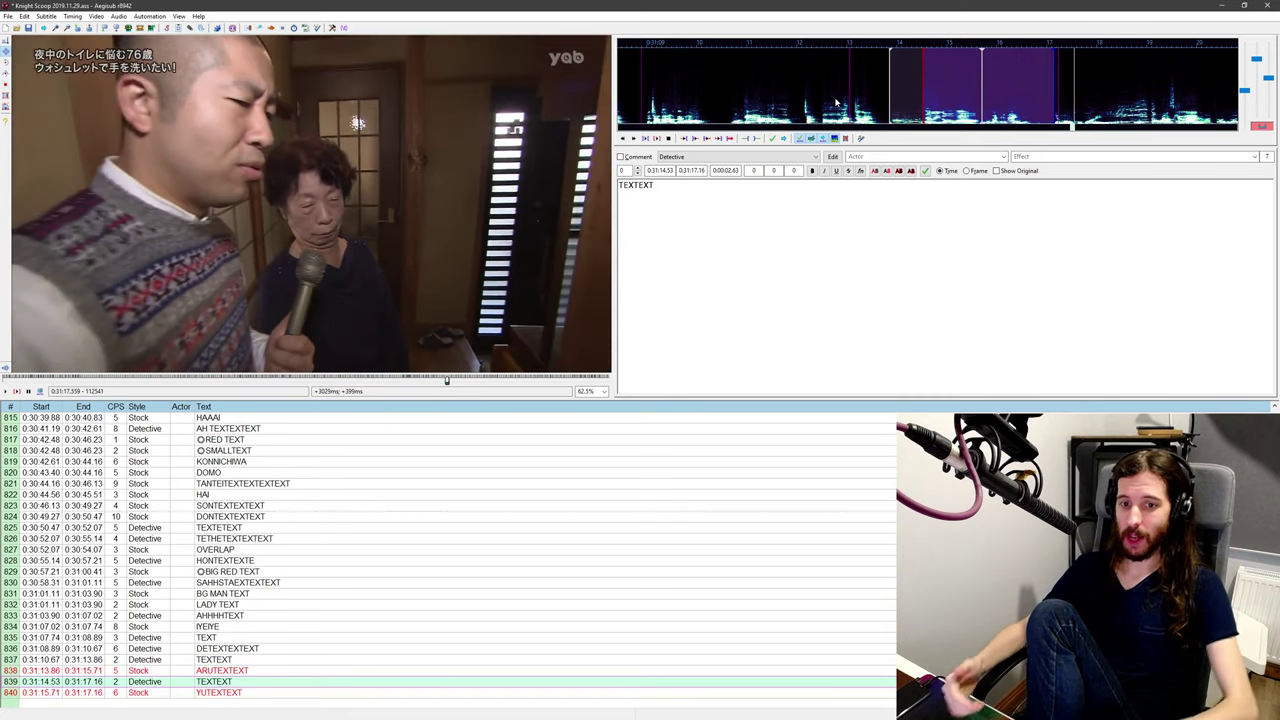
Step: Add a Detective line from 0:31:17.16 to 0:31:21.24 with the text NEWTEXT
{"action": "key", "text": "Return"}
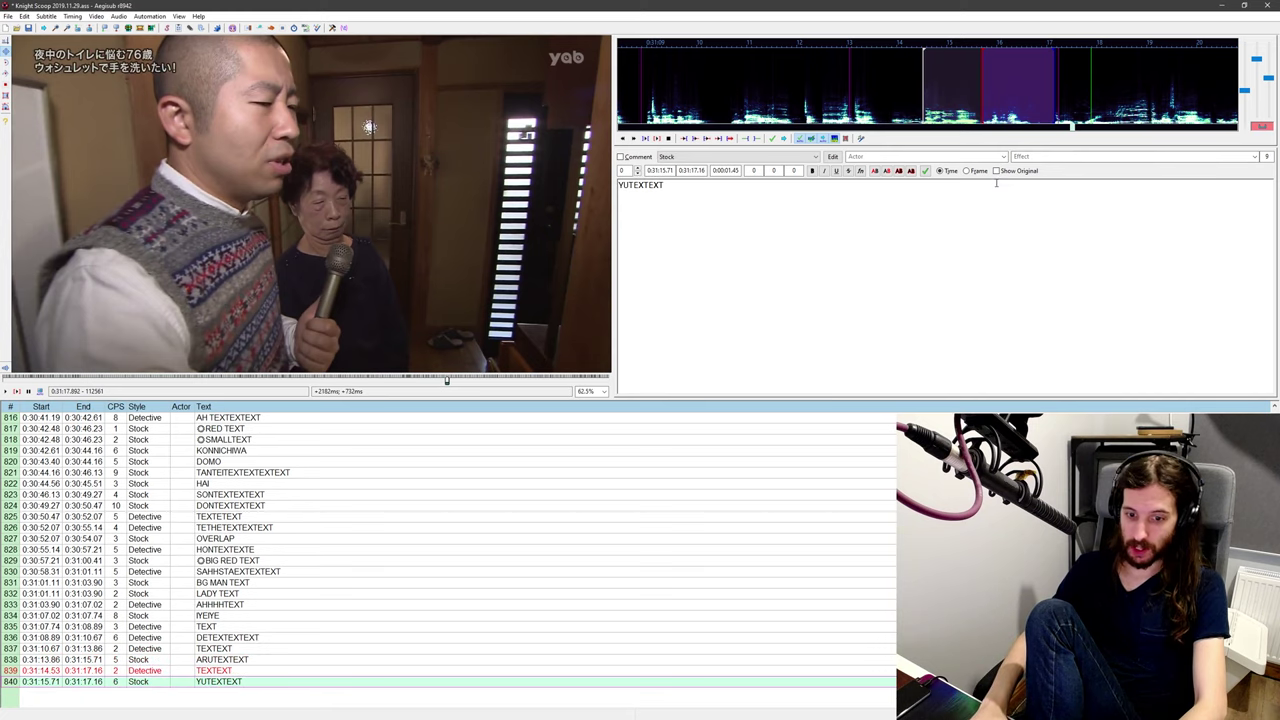
{"action": "key", "text": "Return"}
{"action": "left_click", "coordinate": [697, 157]}
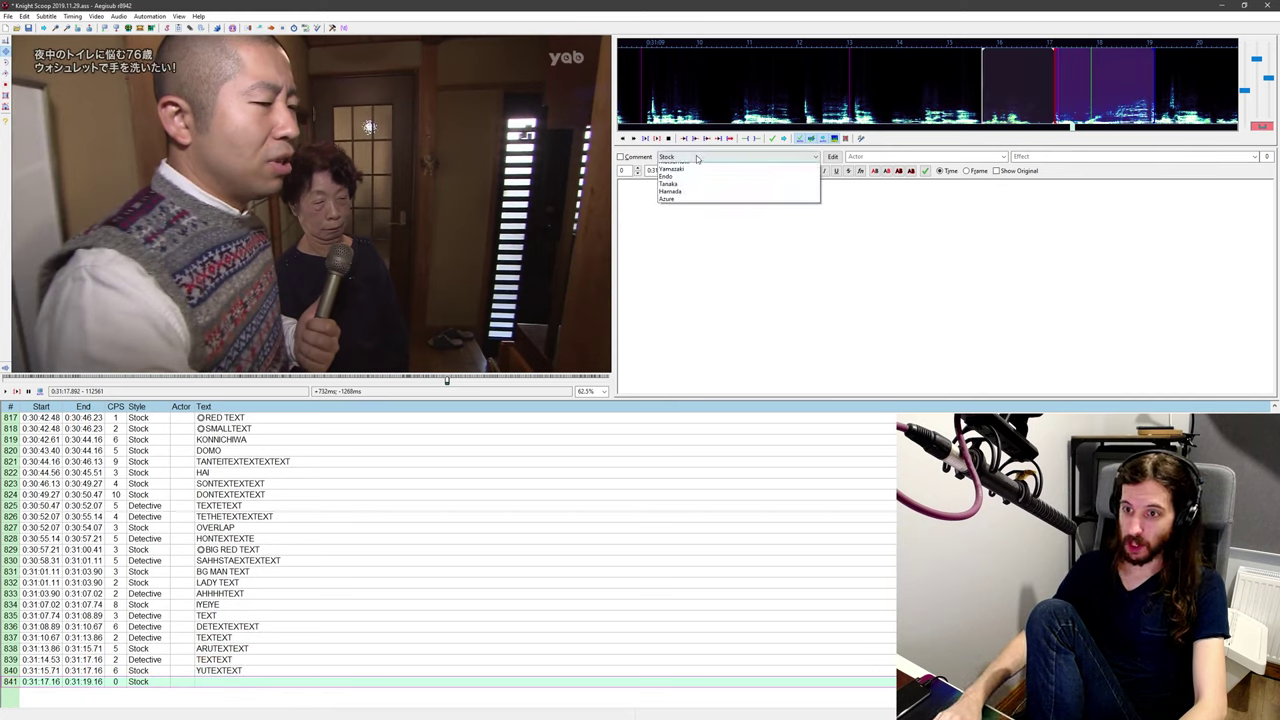
{"action": "left_click", "coordinate": [697, 166]}
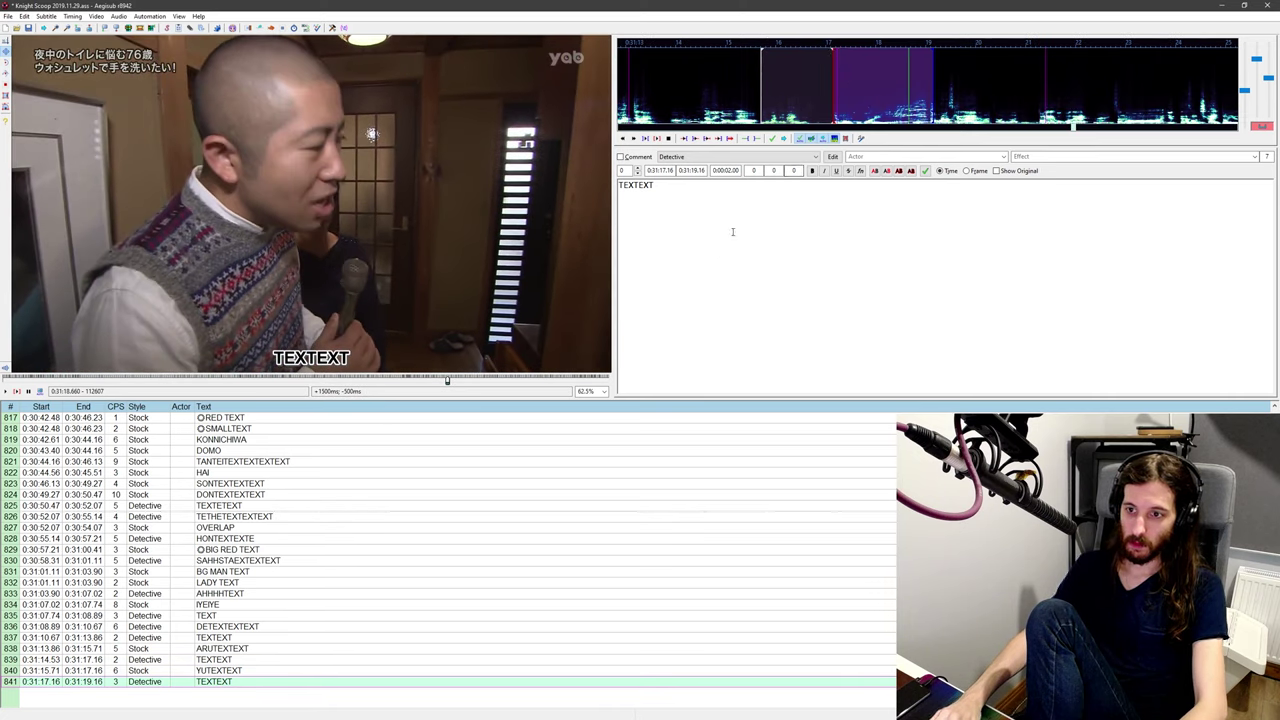
{"action": "type", "text": "NEWTEXT"}
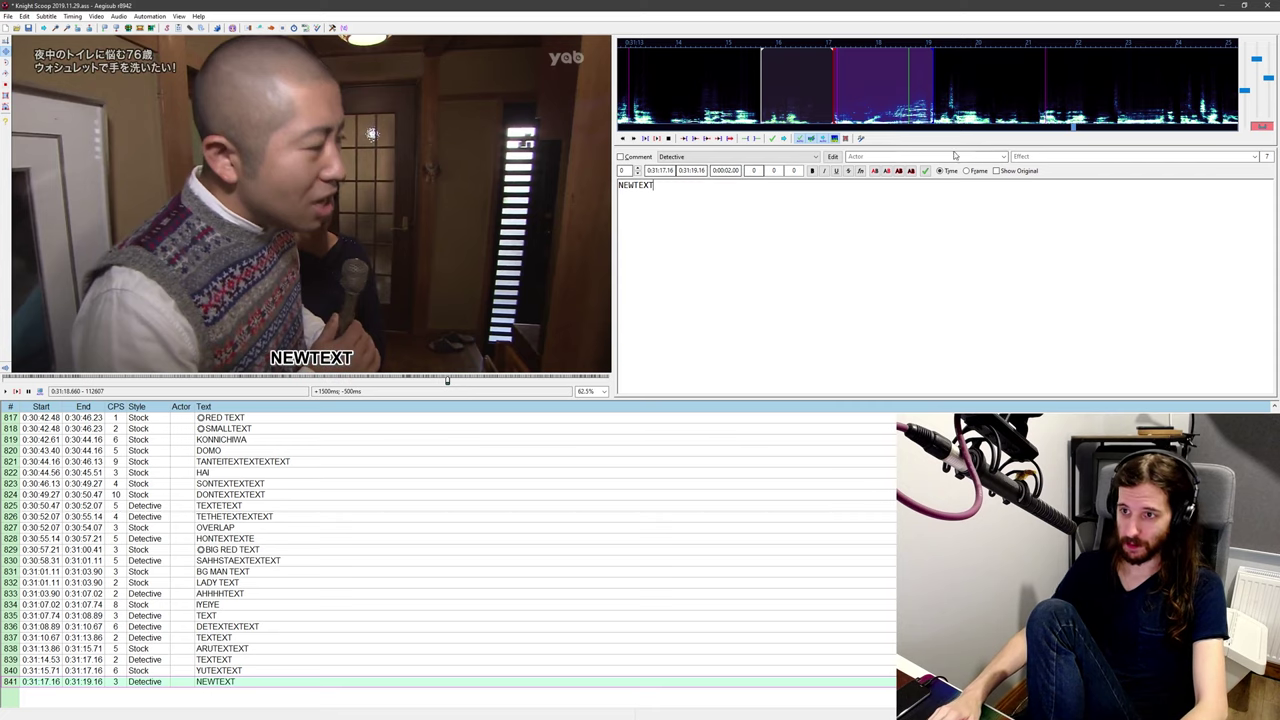
{"action": "middle_click", "coordinate": [735, 65]}
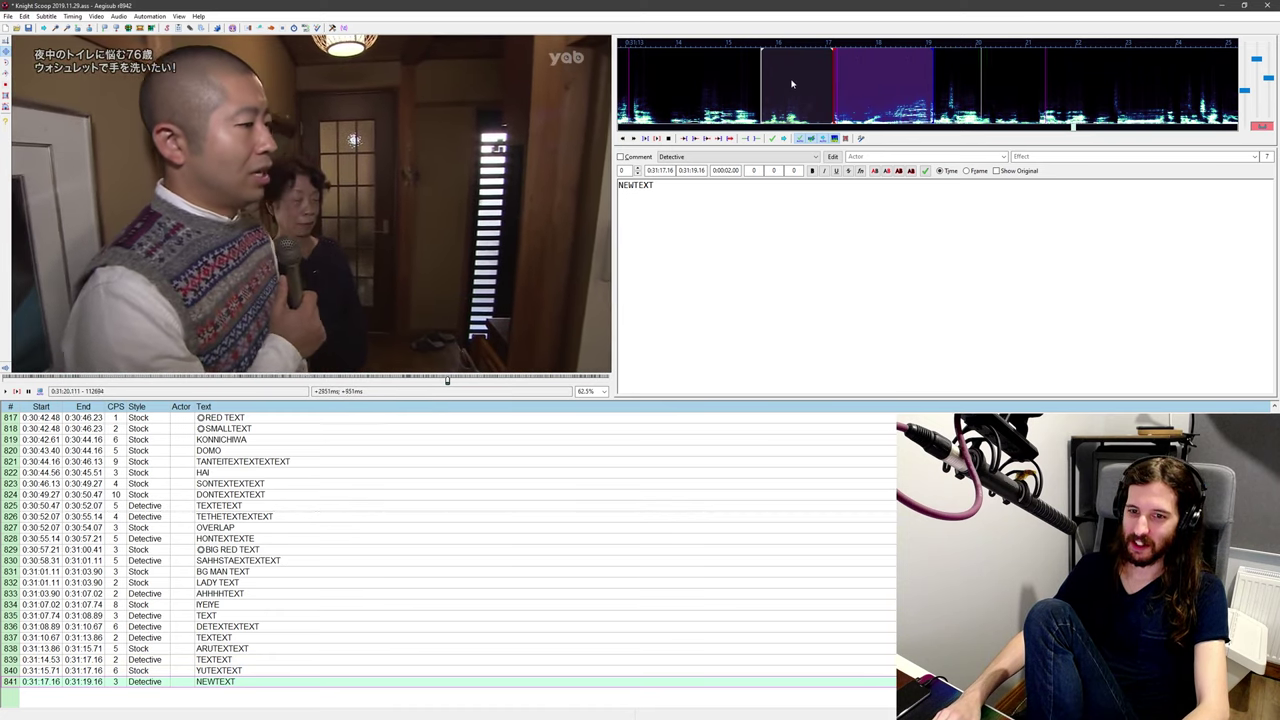
{"action": "right_click", "coordinate": [1037, 103]}
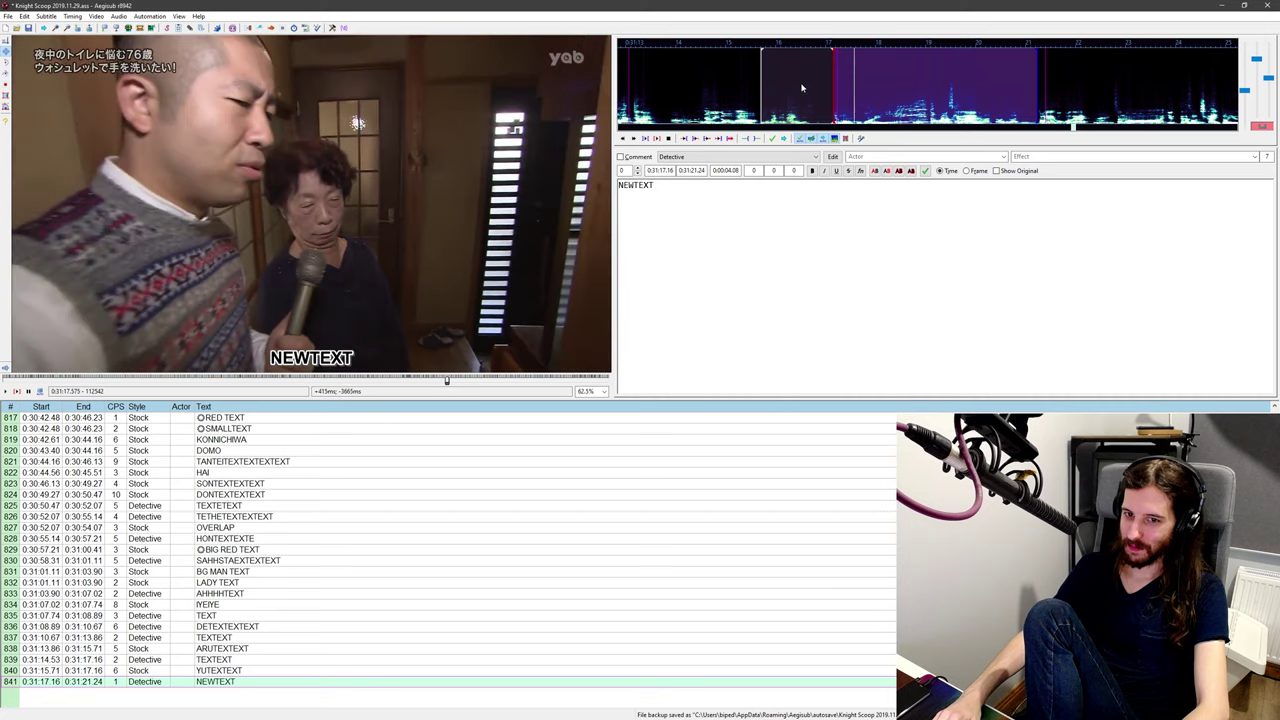
Step: Locate the second voice within NEWTEXT and insert an overlapping Stock line starting at 0:31:18.76 with the text NNNNNMmmmmm
{"action": "key", "text": "b"}
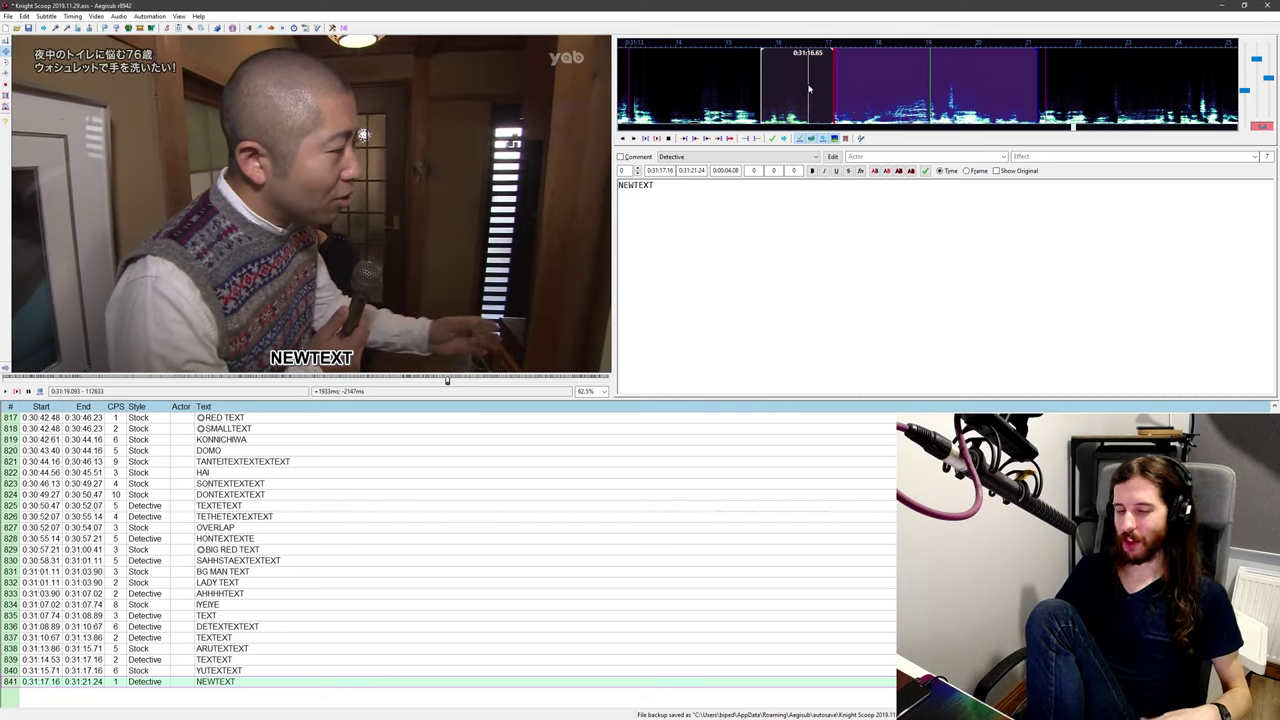
{"action": "middle_click", "coordinate": [890, 74]}
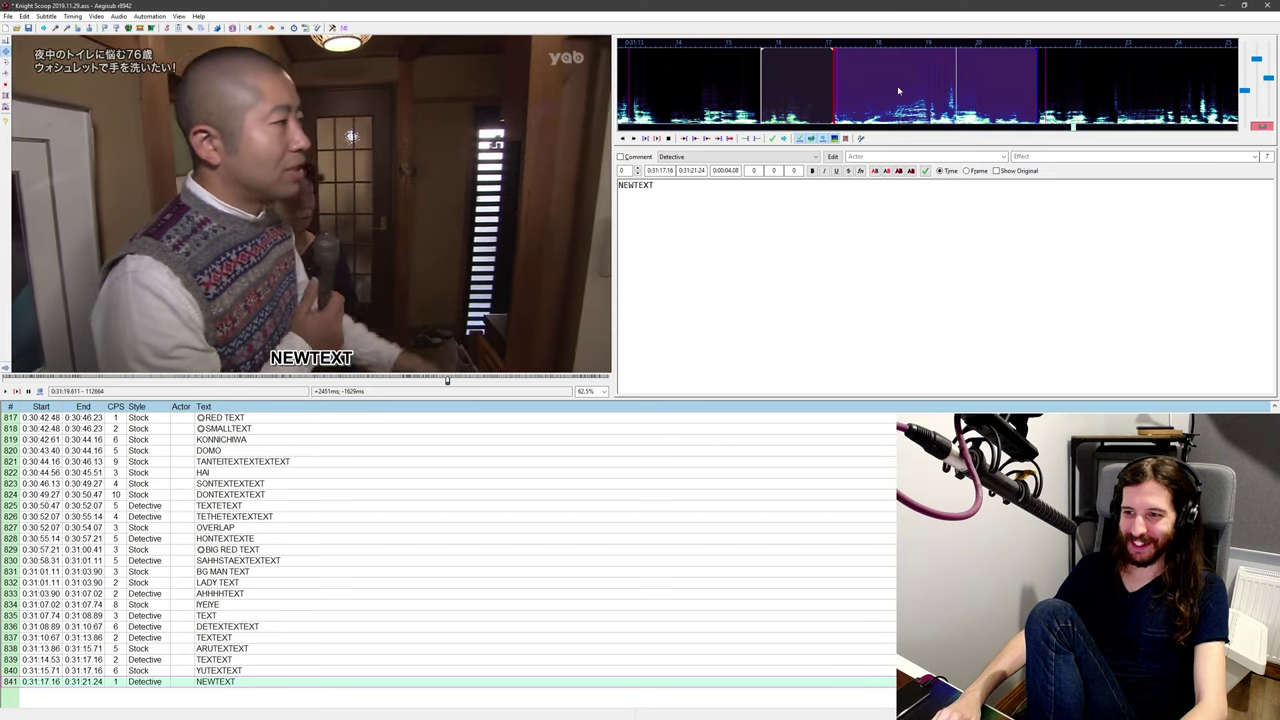
{"action": "key", "text": "b"}
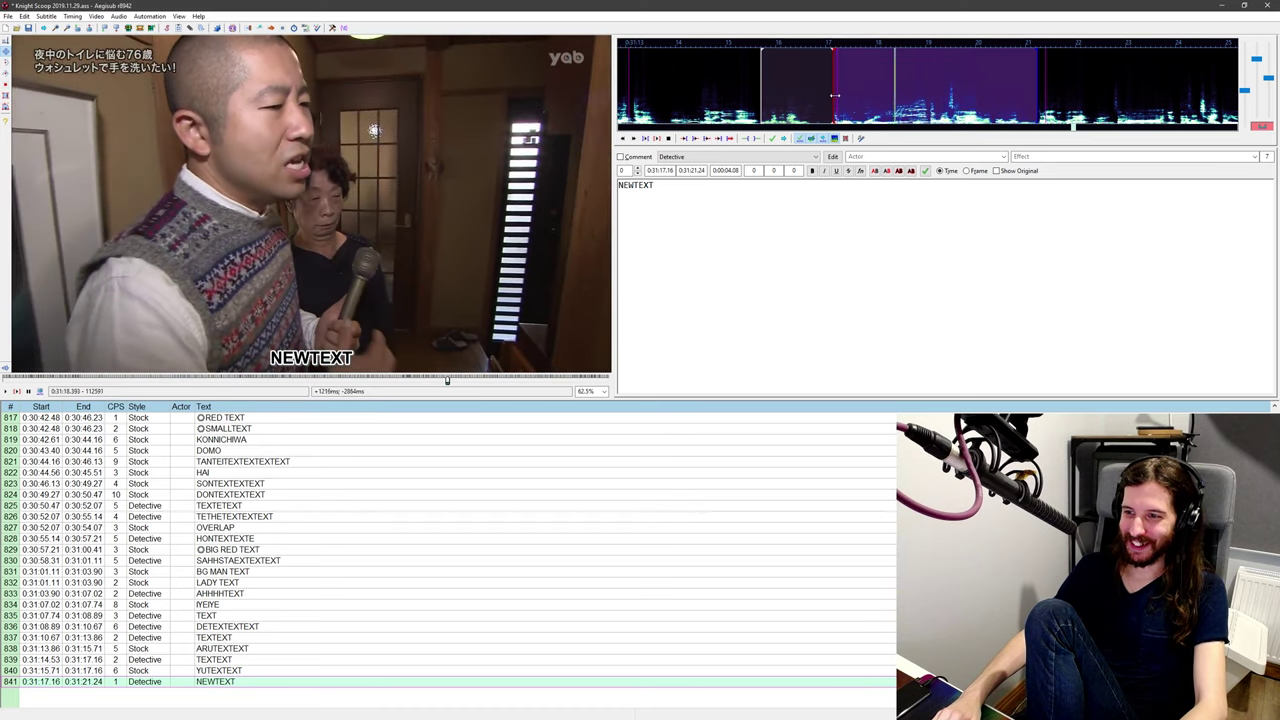
{"action": "middle_click", "coordinate": [924, 94]}
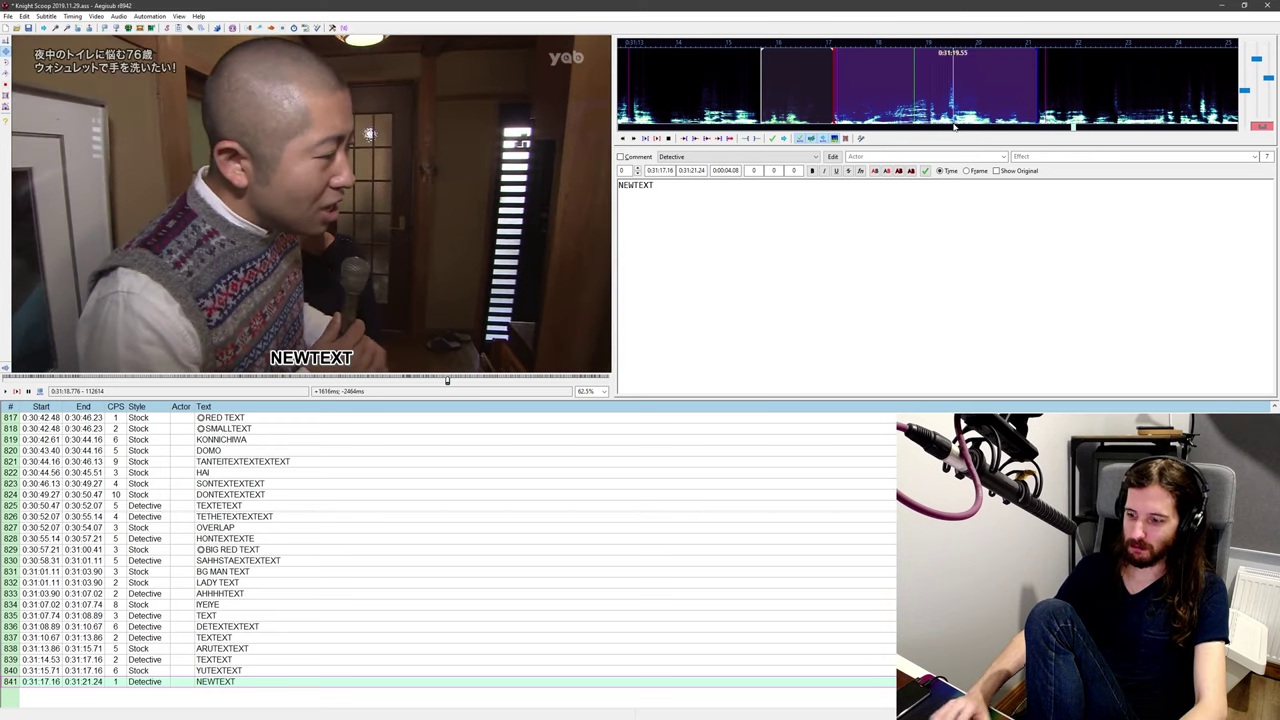
{"action": "key", "text": "Insert"}
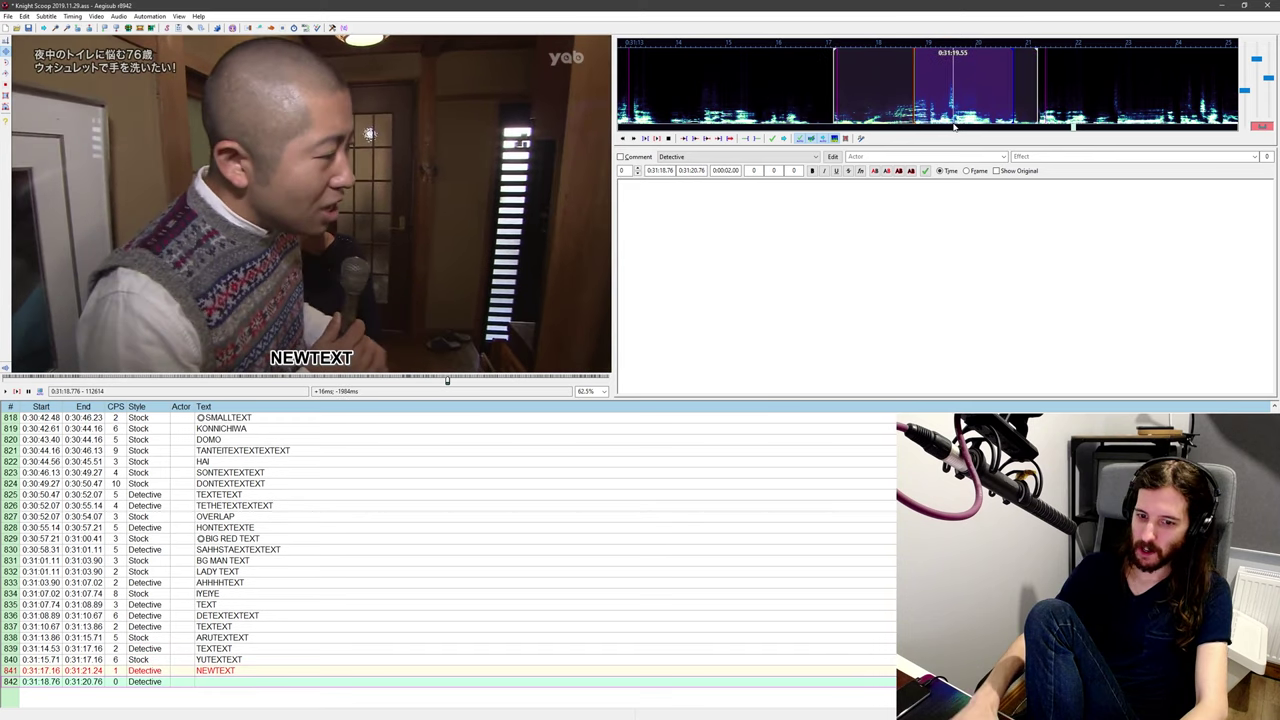
{"action": "left_click", "coordinate": [725, 166]}
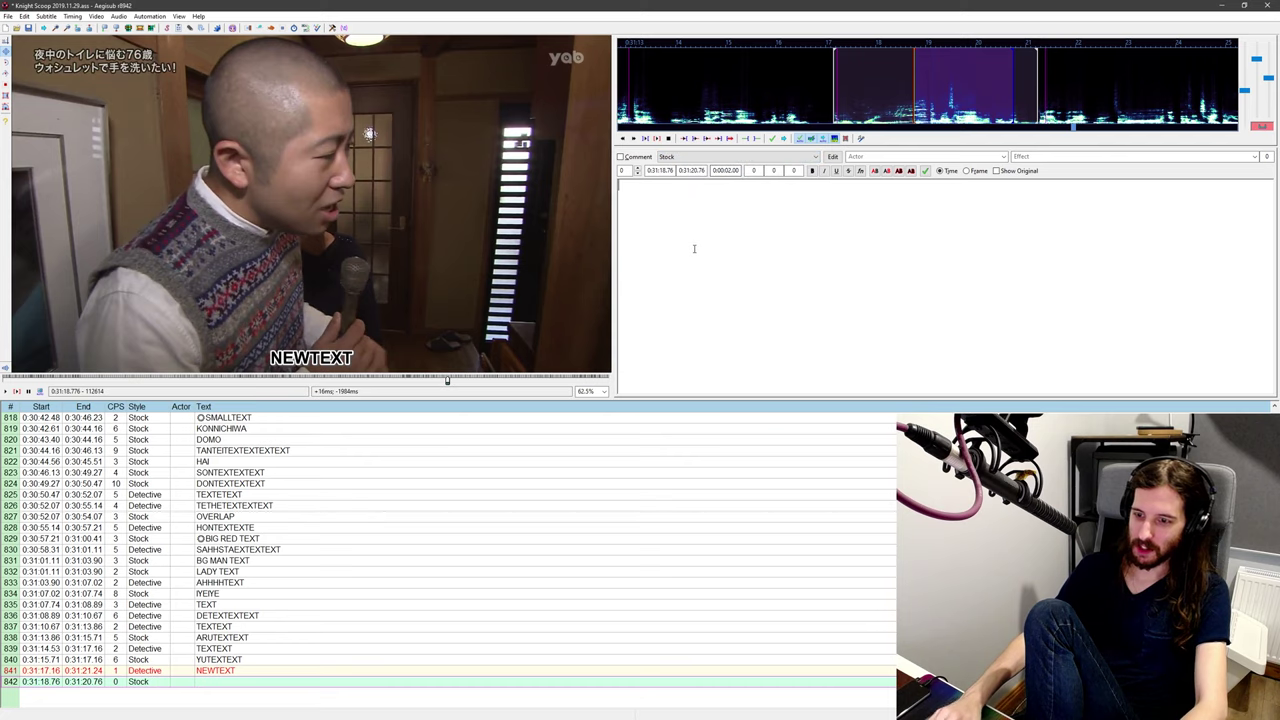
{"action": "type", "text": "NNNNNMmmmmm"}
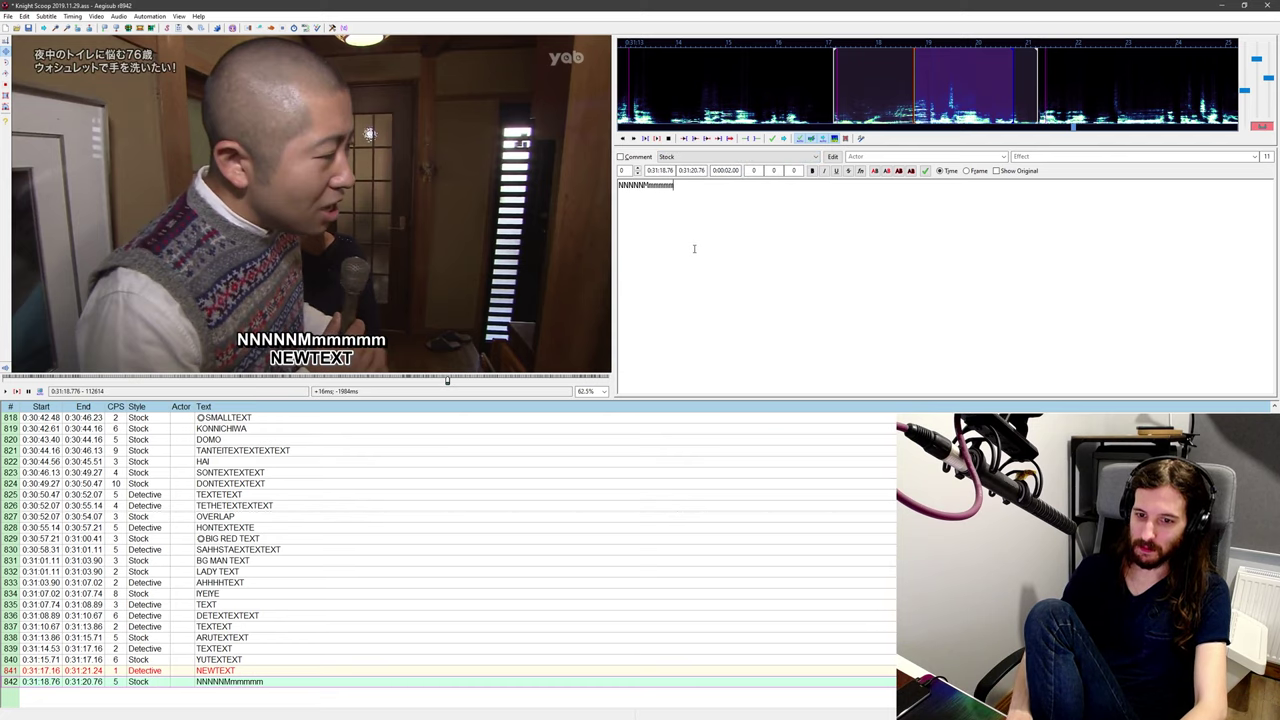
Step: Replay the overlapping voice, set the NNNNNMmmmmm line to end at 0:31:21.24 and play past its ending
{"action": "middle_click", "coordinate": [829, 81]}
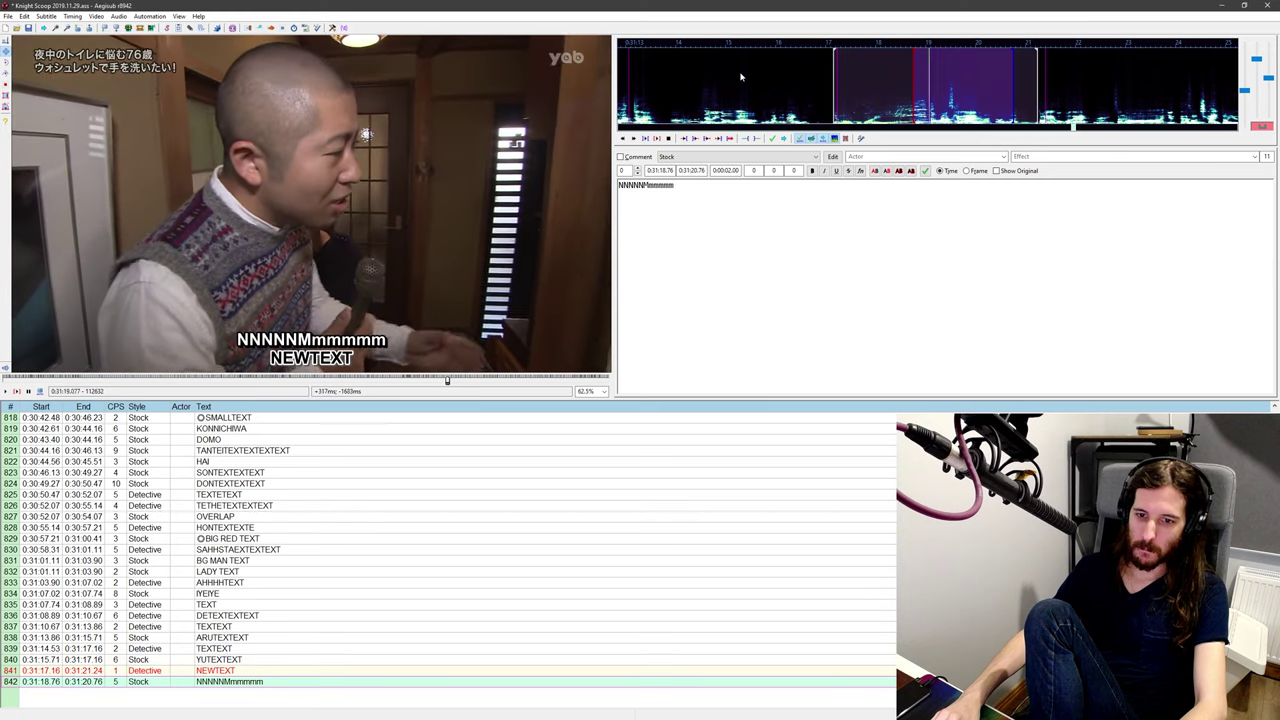
{"action": "right_click", "coordinate": [1036, 66]}
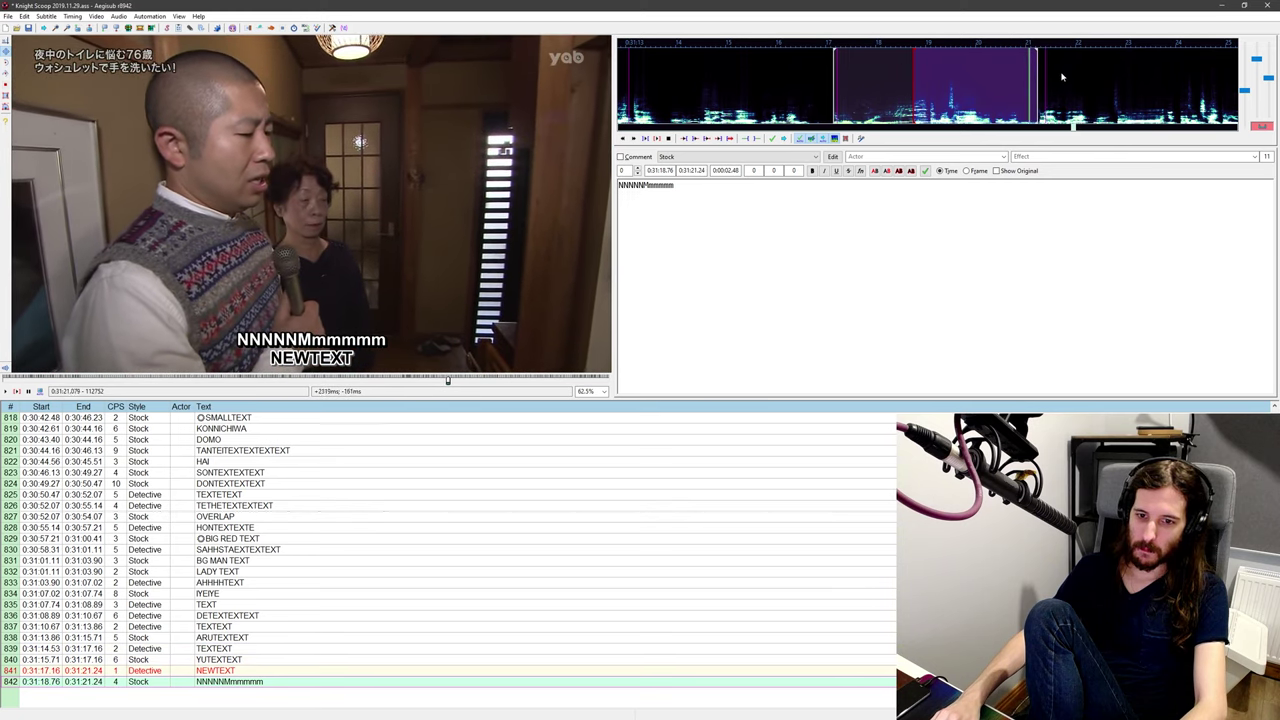
{"action": "key", "text": "ctrl+p"}
{"action": "scroll", "coordinate": [990, 85], "scroll_direction": "down", "scroll_amount": 4}
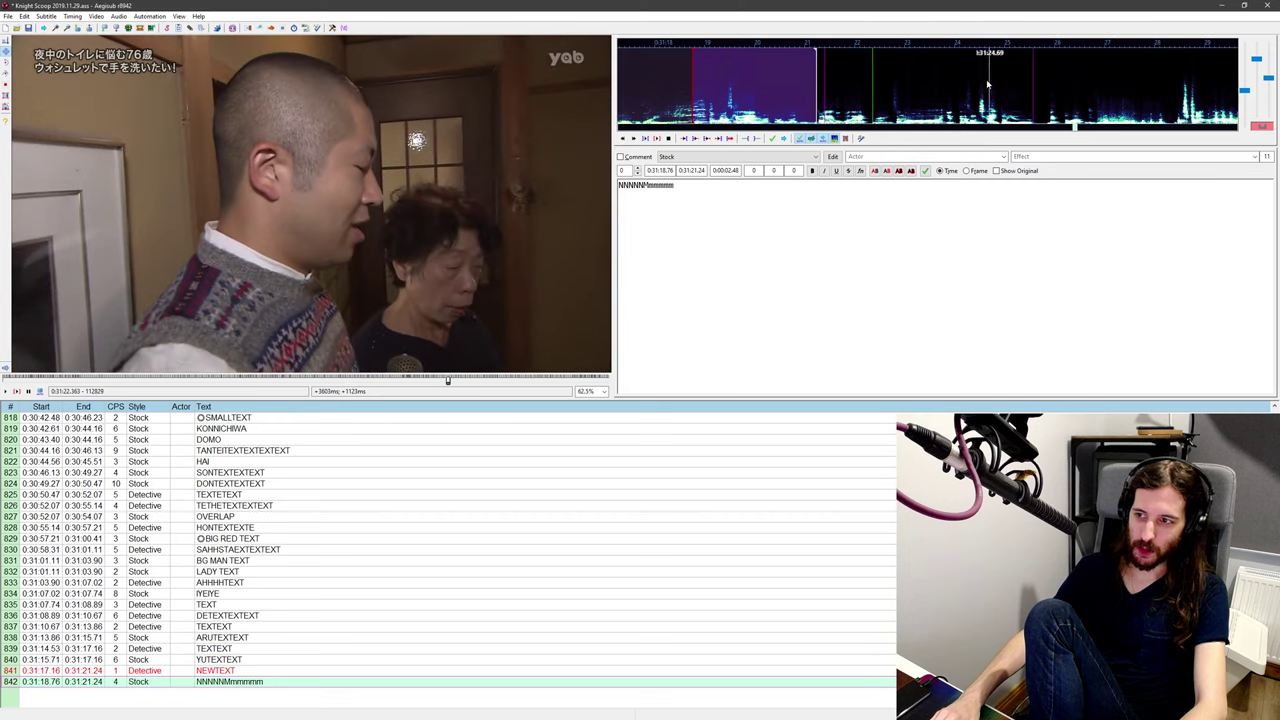
{"action": "key", "text": "z"}
{"action": "key", "text": "x"}
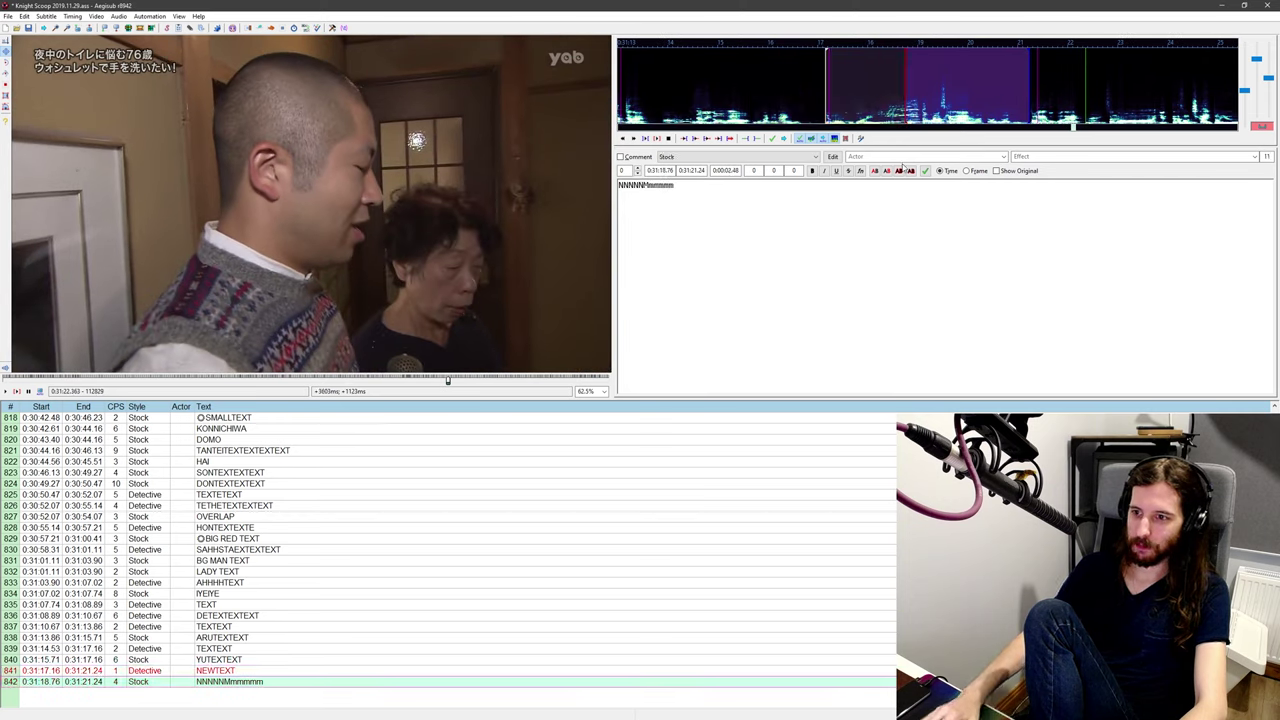
Step: Add a Detective line starting at 0:31:21.23 with the text TEXTEXT
{"action": "middle_click", "coordinate": [1031, 88]}
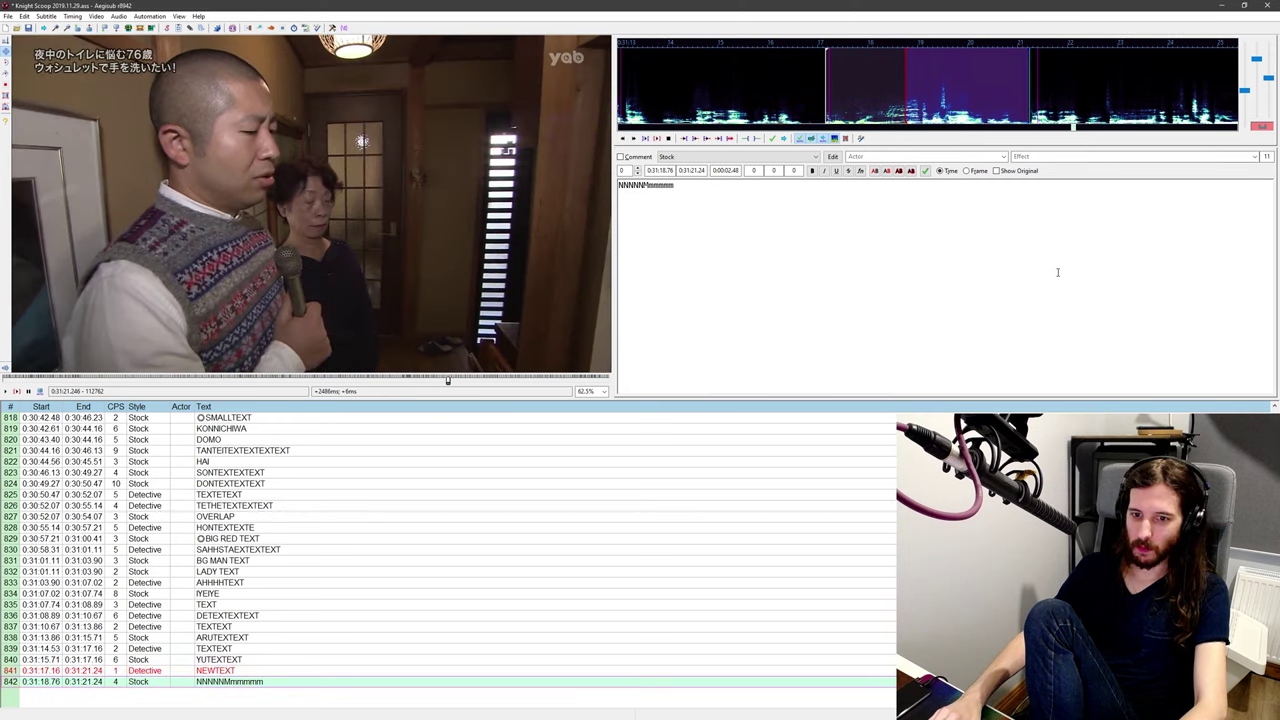
{"action": "key", "text": "Left"}
{"action": "key", "text": "Return"}
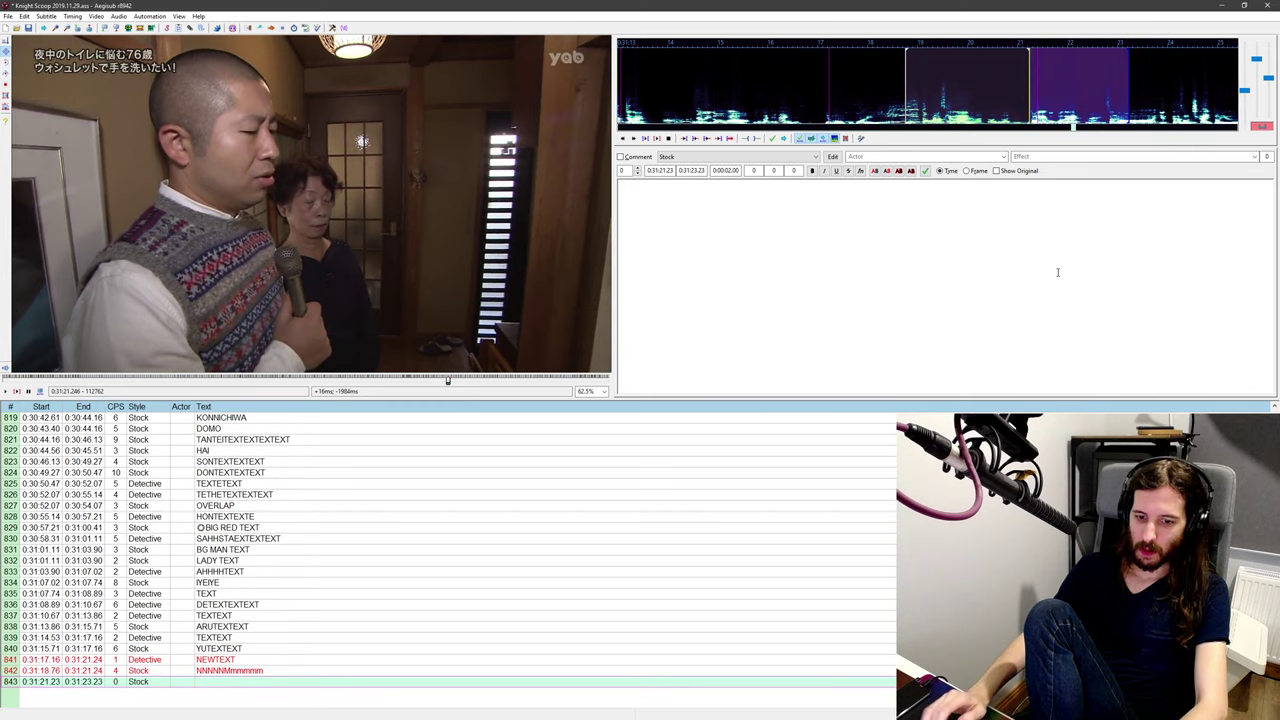
{"action": "left_click", "coordinate": [700, 157]}
{"action": "left_click", "coordinate": [690, 172]}
{"action": "left_click", "coordinate": [700, 256]}
{"action": "type", "text": "TE"}
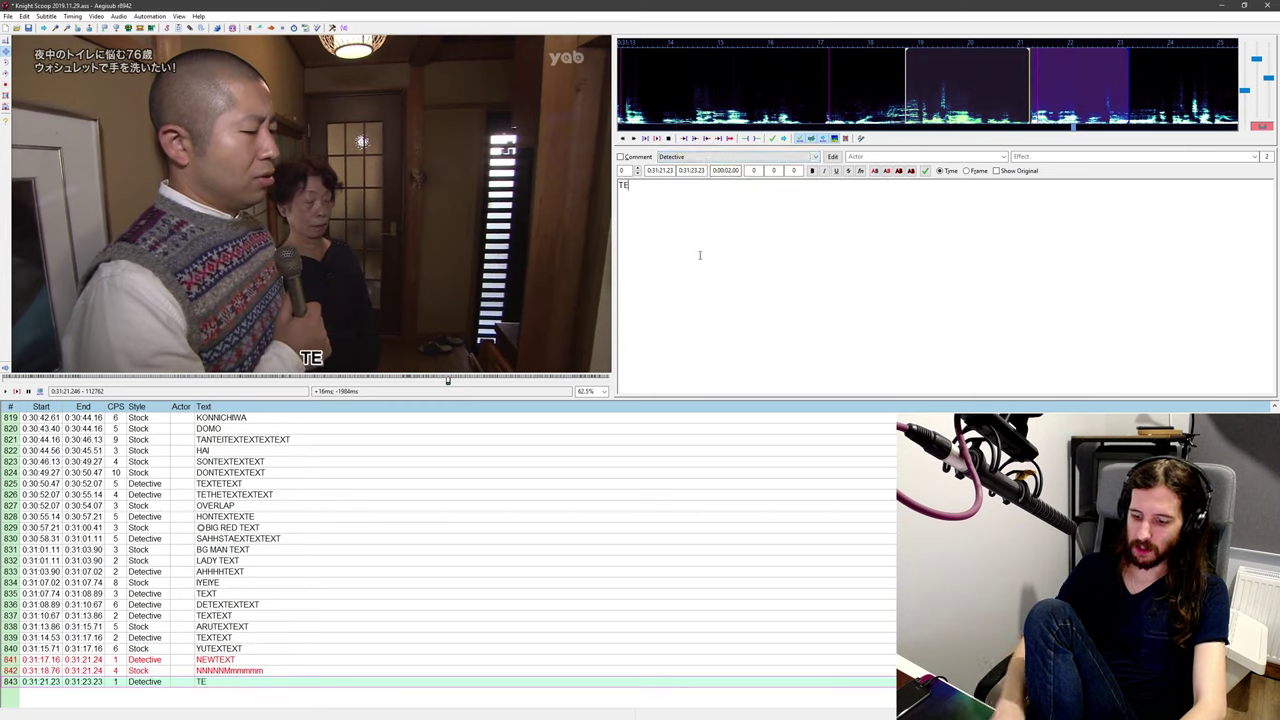
{"action": "type", "text": "XTEXT"}
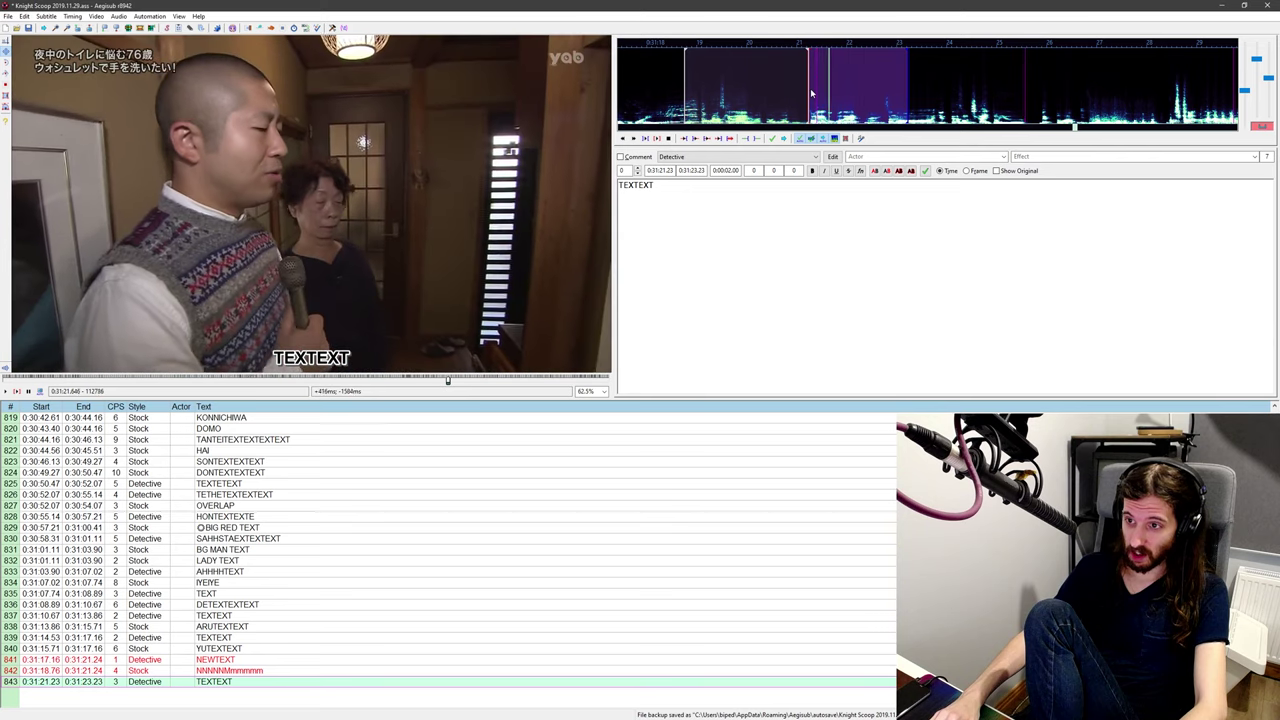
Step: Replay the voice under the last TEXTEXT line and set that line to end at 0:31:22.81
{"action": "middle_click", "coordinate": [862, 97]}
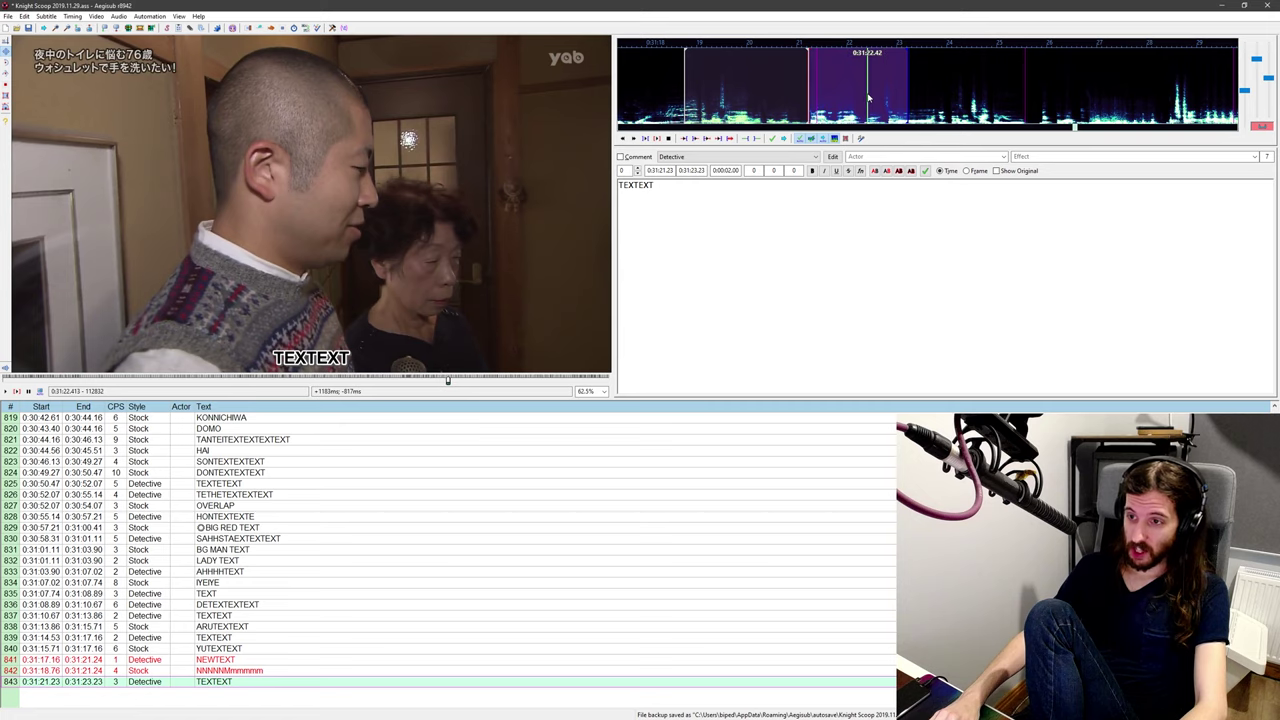
{"action": "key", "text": "ctrl+p"}
{"action": "middle_click", "coordinate": [865, 97]}
{"action": "key", "text": "ctrl+p"}
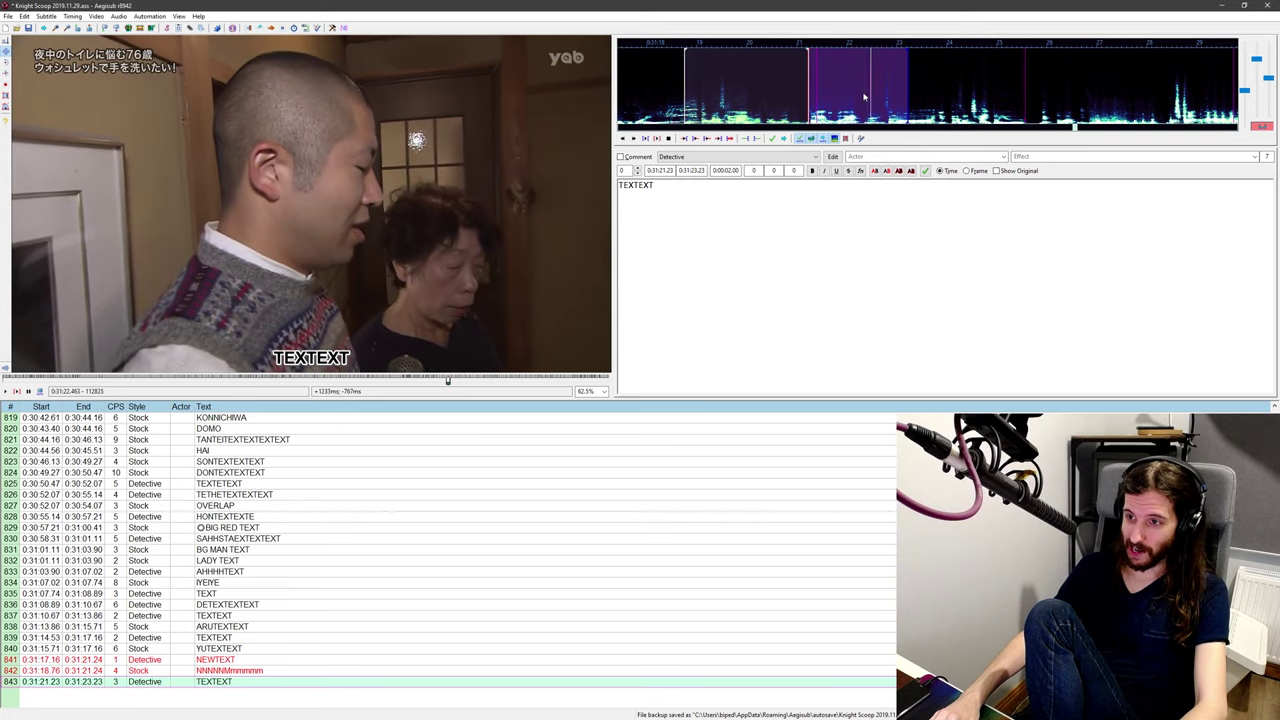
{"action": "key", "text": "ctrl+p"}
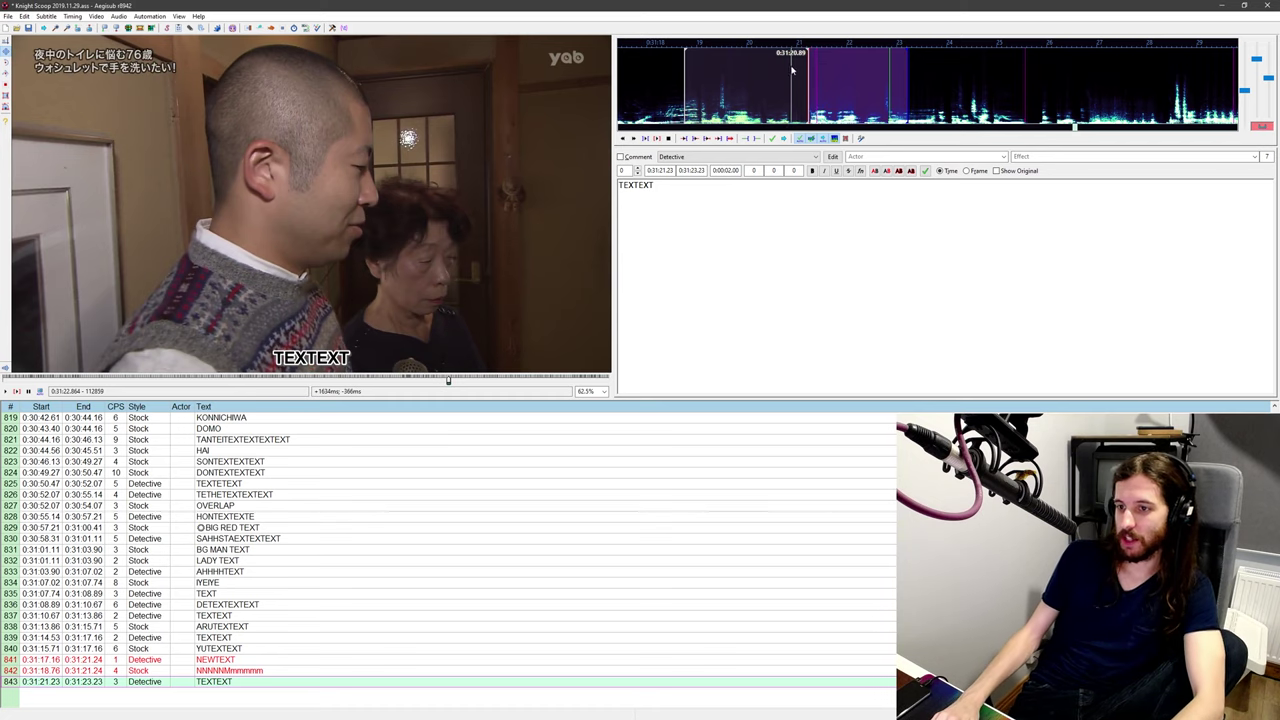
{"action": "middle_click", "coordinate": [806, 93]}
{"action": "key", "text": "ctrl+p"}
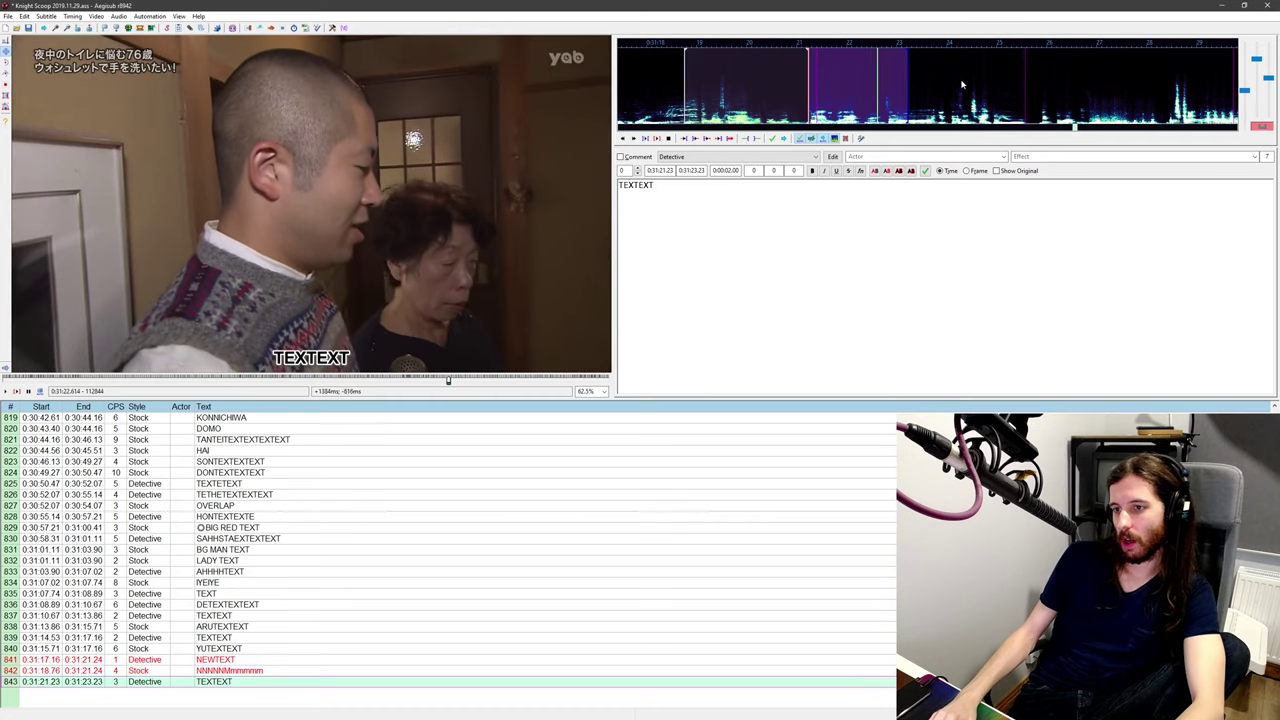
{"action": "key", "text": "ctrl+p"}
{"action": "key", "text": "ctrl+p"}
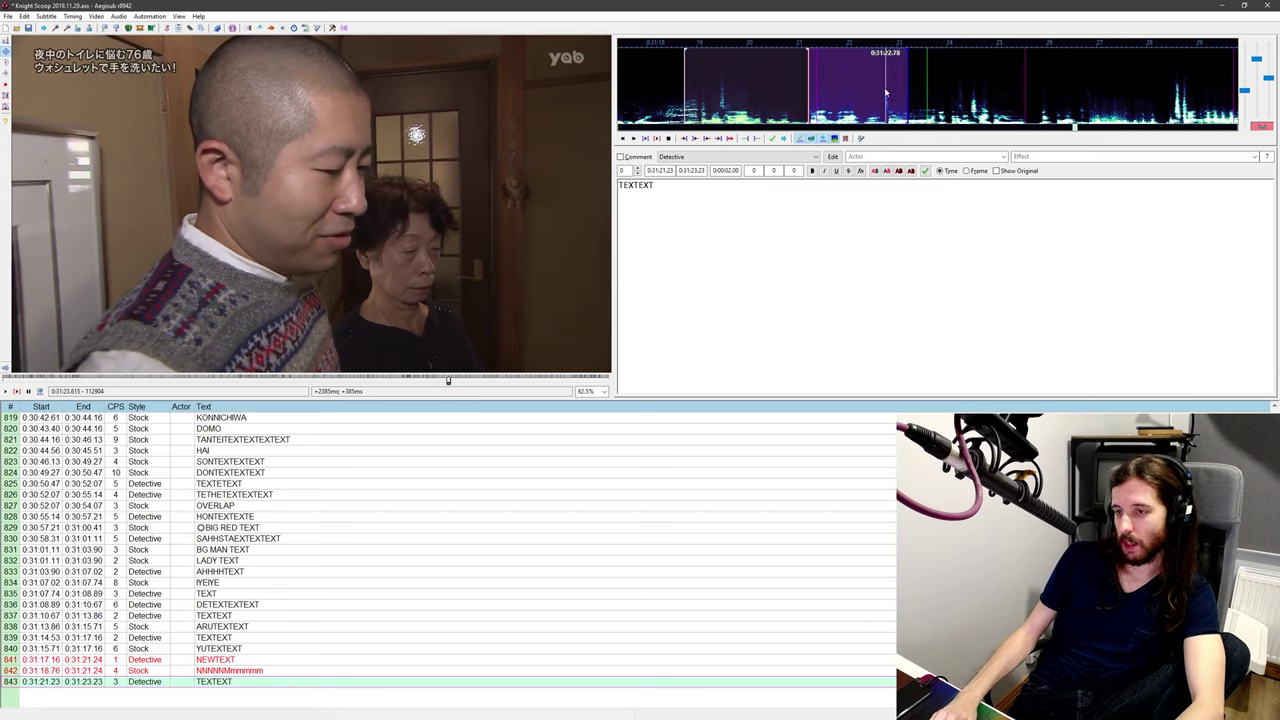
{"action": "middle_click", "coordinate": [868, 90]}
{"action": "key", "text": "ctrl+p"}
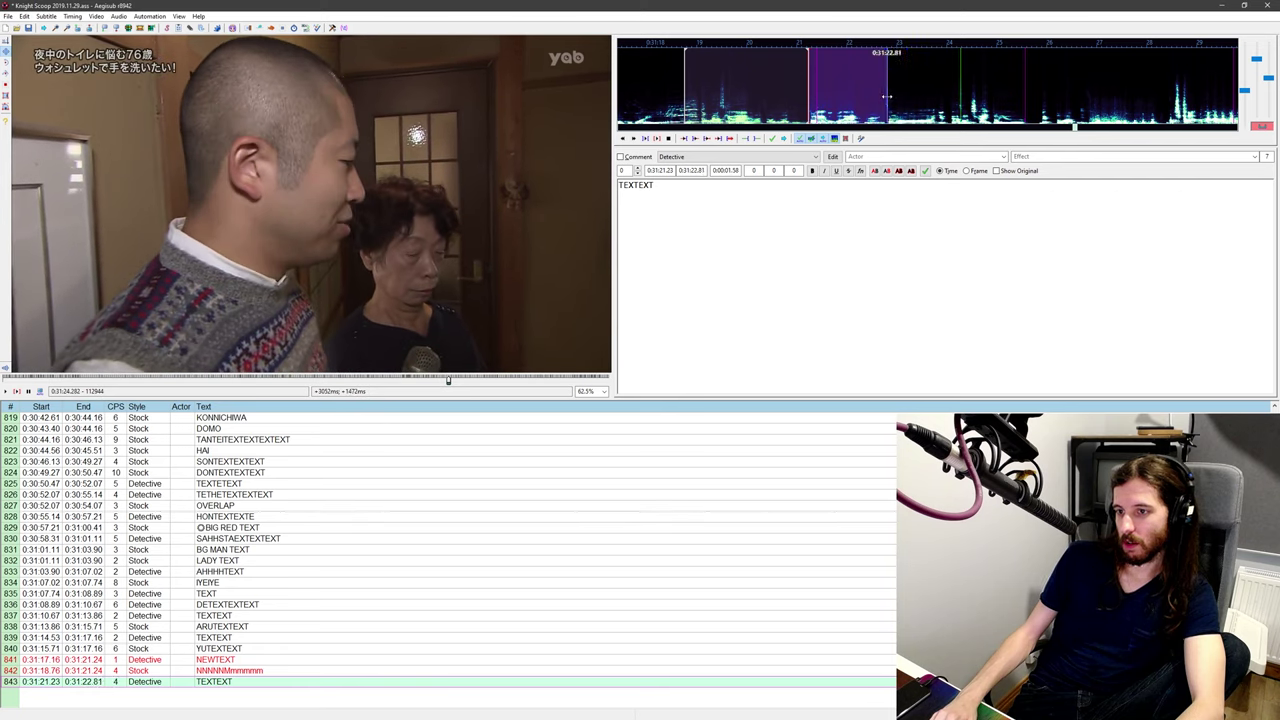
{"action": "middle_click", "coordinate": [831, 104]}
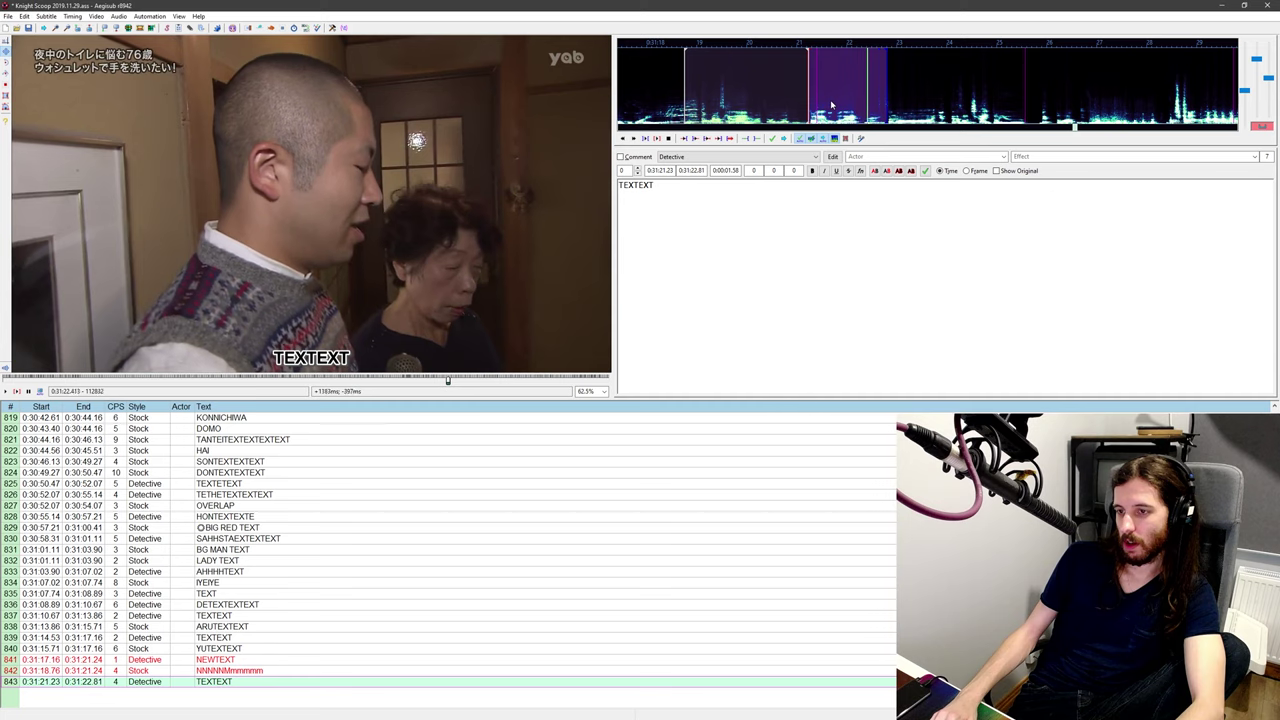
Step: Add a Detective line from 0:31:22.81 to 0:31:26.64 with the text SLONOTEXT
{"action": "key", "text": "Return"}
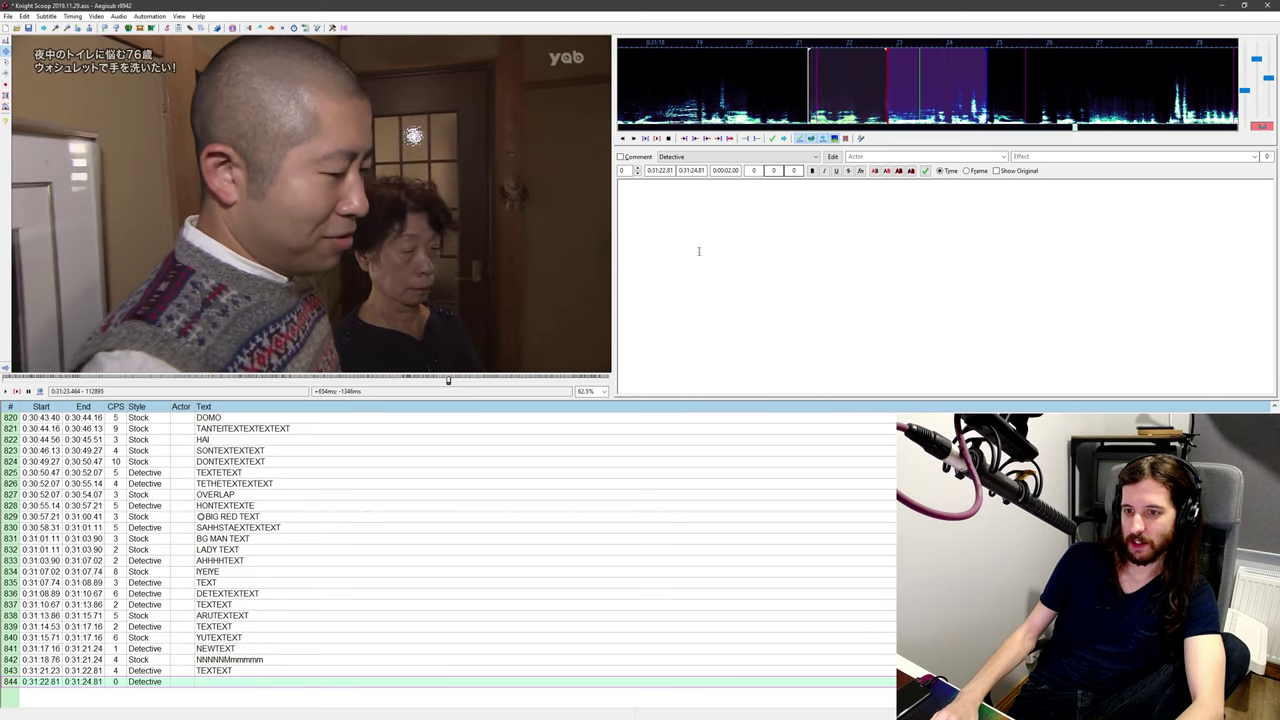
{"action": "left_click", "coordinate": [737, 214]}
{"action": "type", "text": "SLONOTEXT"}
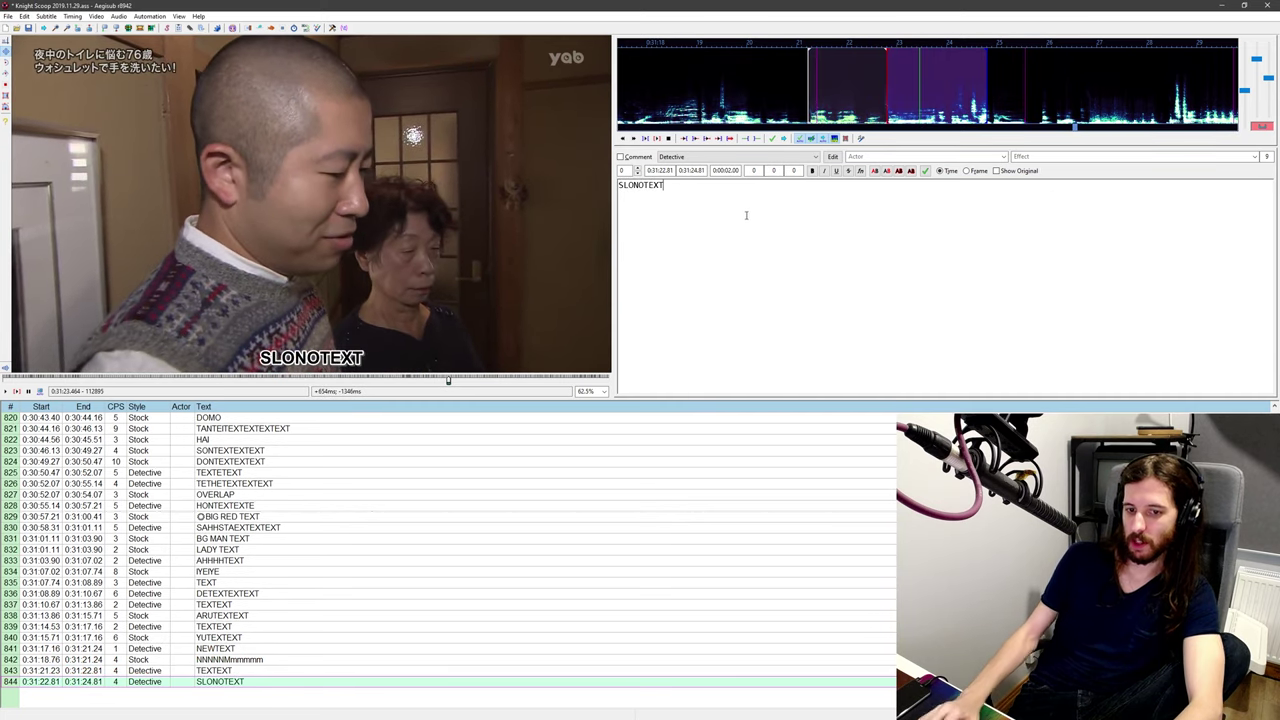
{"action": "middle_click", "coordinate": [870, 53]}
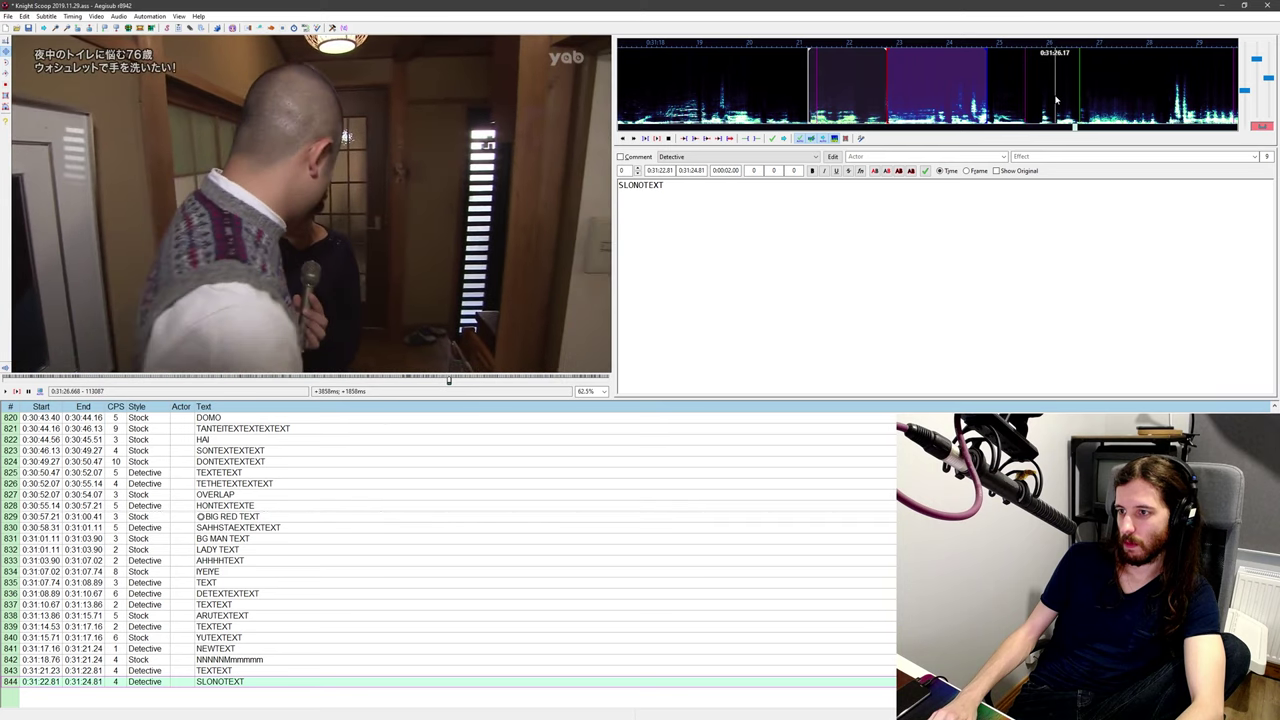
{"action": "right_click", "coordinate": [1078, 97]}
{"action": "middle_click", "coordinate": [1056, 92]}
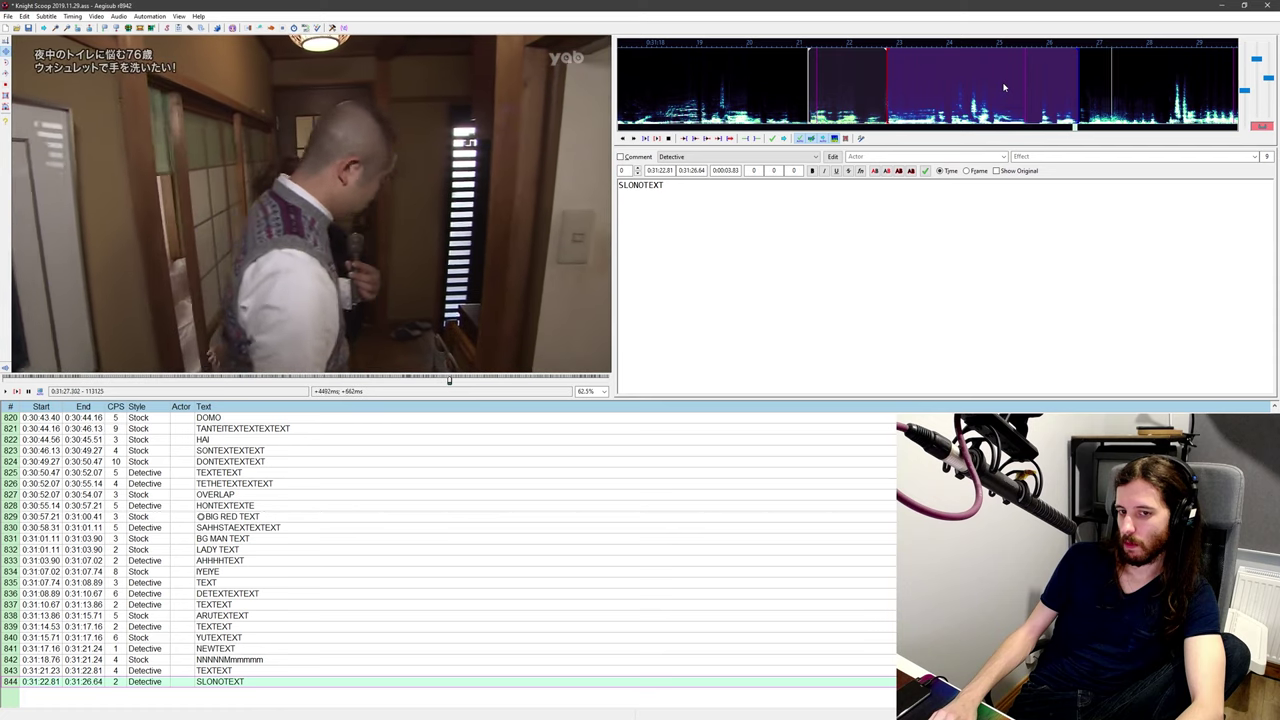
Step: Locate the second voice within the preceding TEXTEXT line and insert an overlapping Stock line starting at 0:31:22.33 with the text HAI
{"action": "middle_click", "coordinate": [883, 93]}
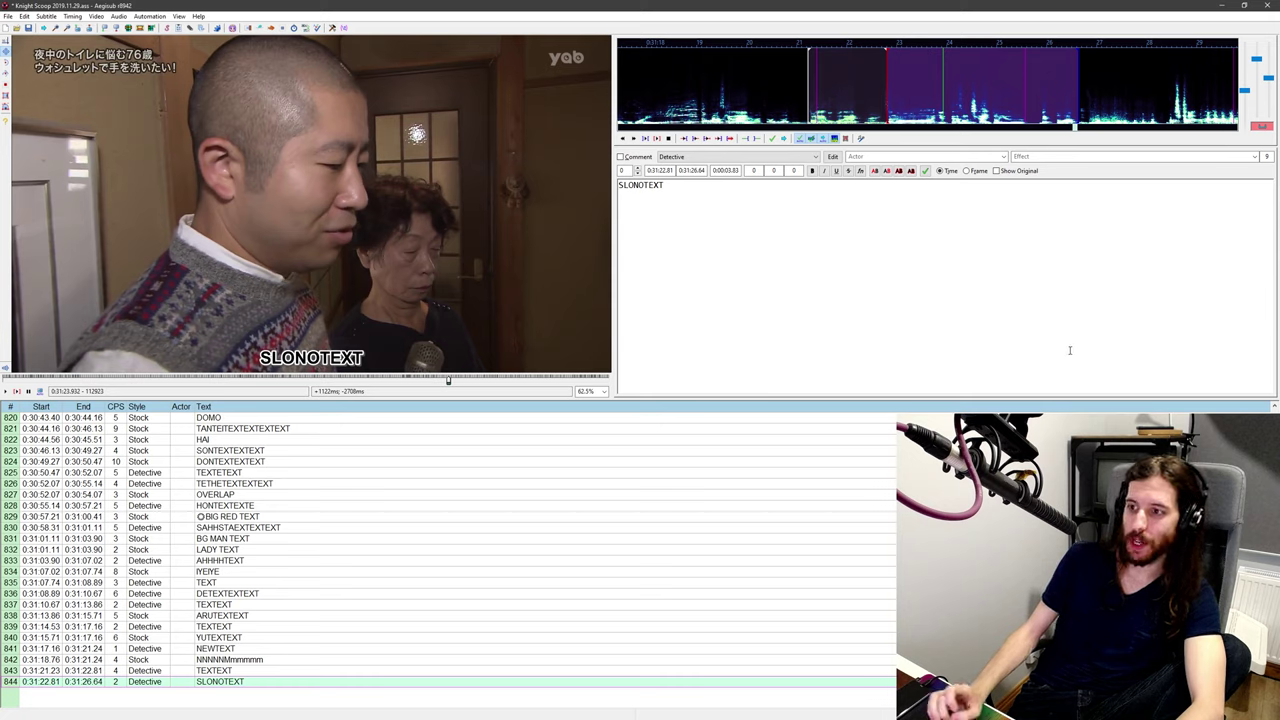
{"action": "middle_click", "coordinate": [783, 104]}
{"action": "key", "text": "ctrl+p"}
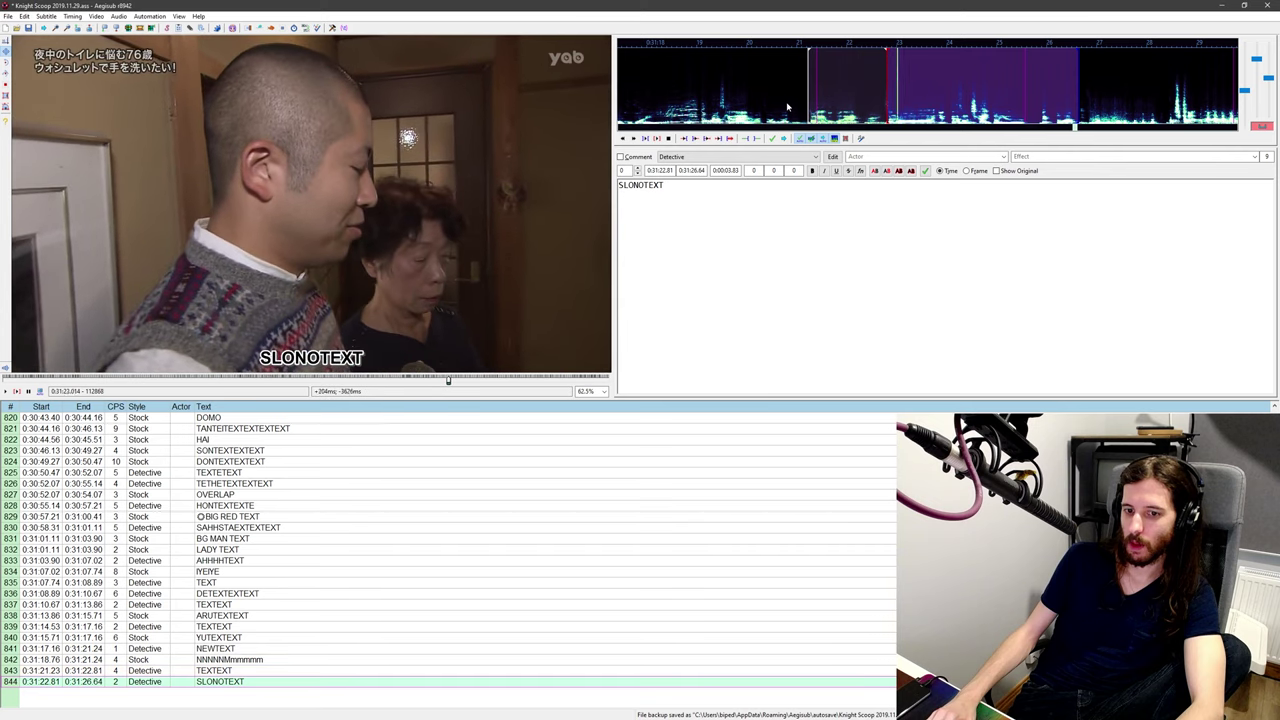
{"action": "middle_click", "coordinate": [817, 104]}
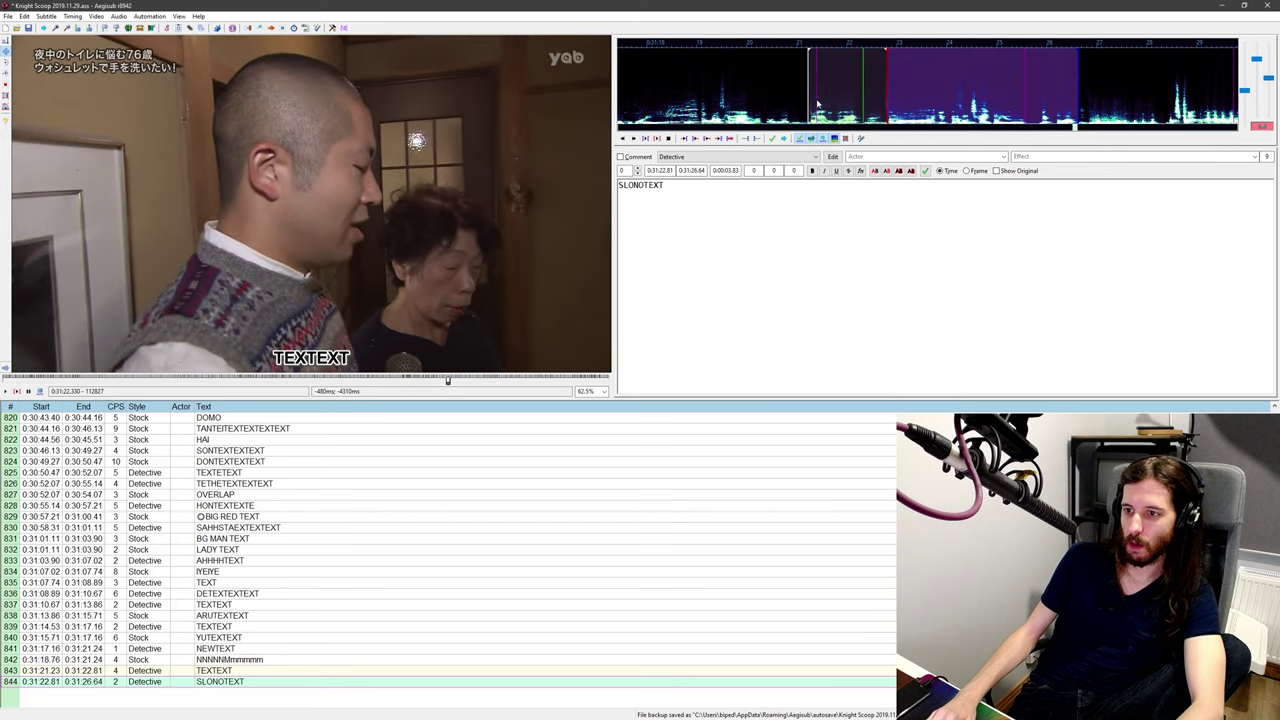
{"action": "key", "text": "z"}
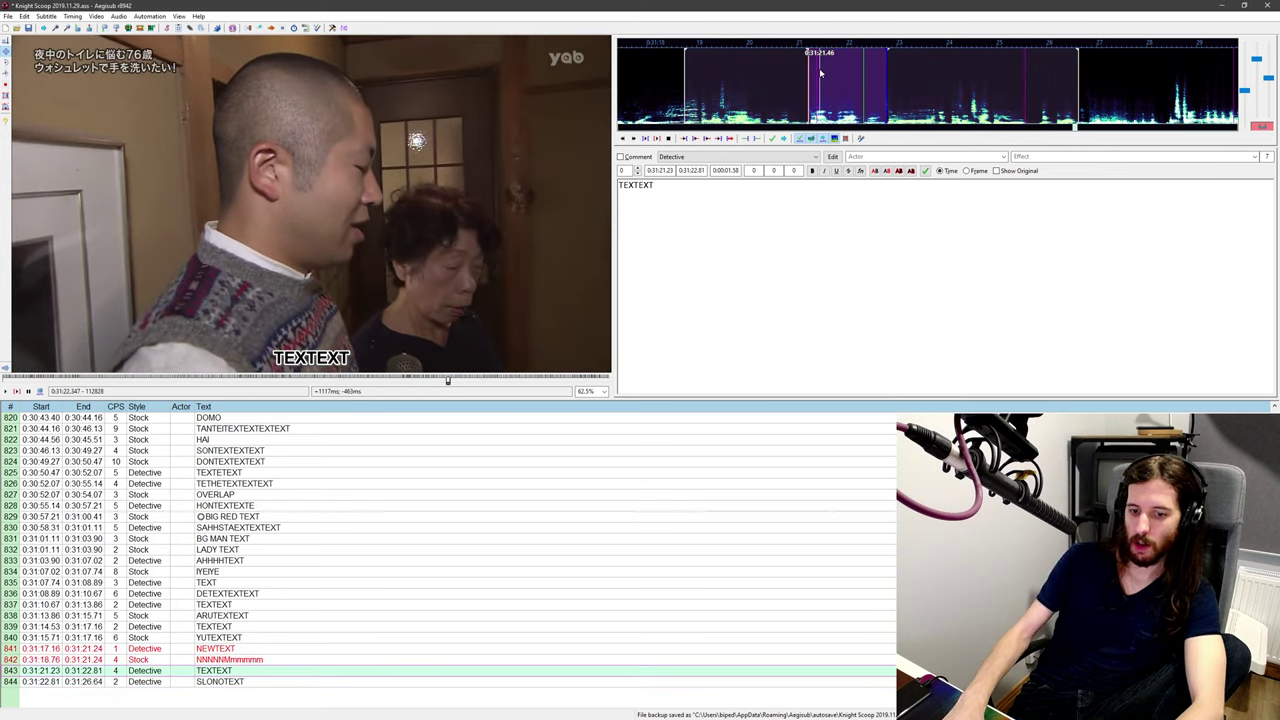
{"action": "key", "text": "Insert"}
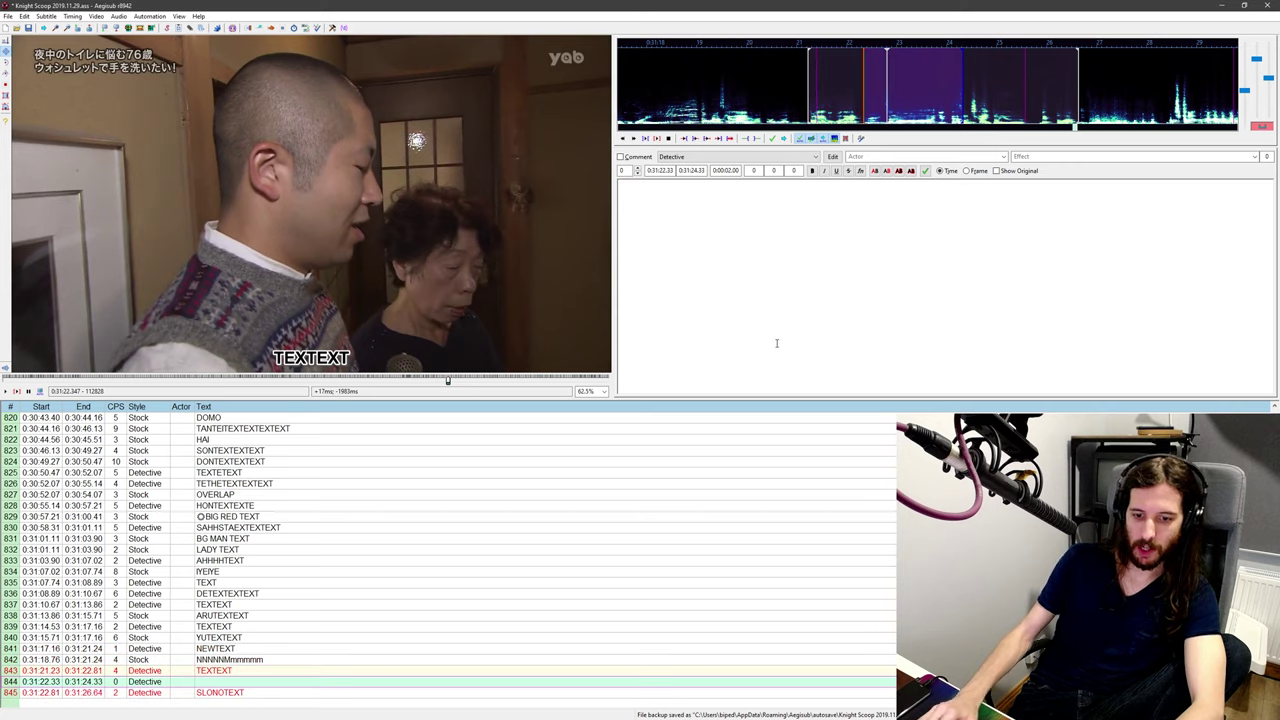
{"action": "left_click", "coordinate": [724, 157]}
{"action": "left_click", "coordinate": [718, 172]}
{"action": "left_click", "coordinate": [707, 235]}
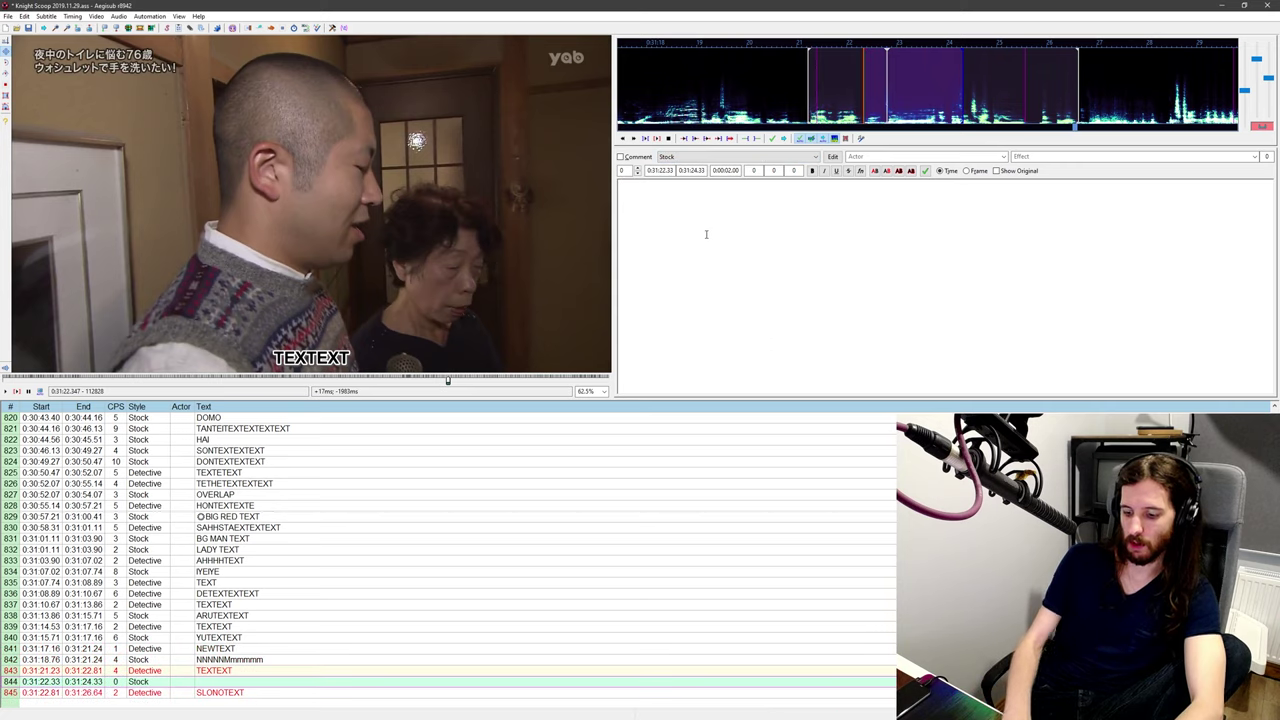
{"action": "type", "text": "HAI"}
Step: Replay the overlapping reply and set the new HAI line to end at 0:31:23.37
{"action": "middle_click", "coordinate": [770, 79]}
{"action": "key", "text": "ctrl+p"}
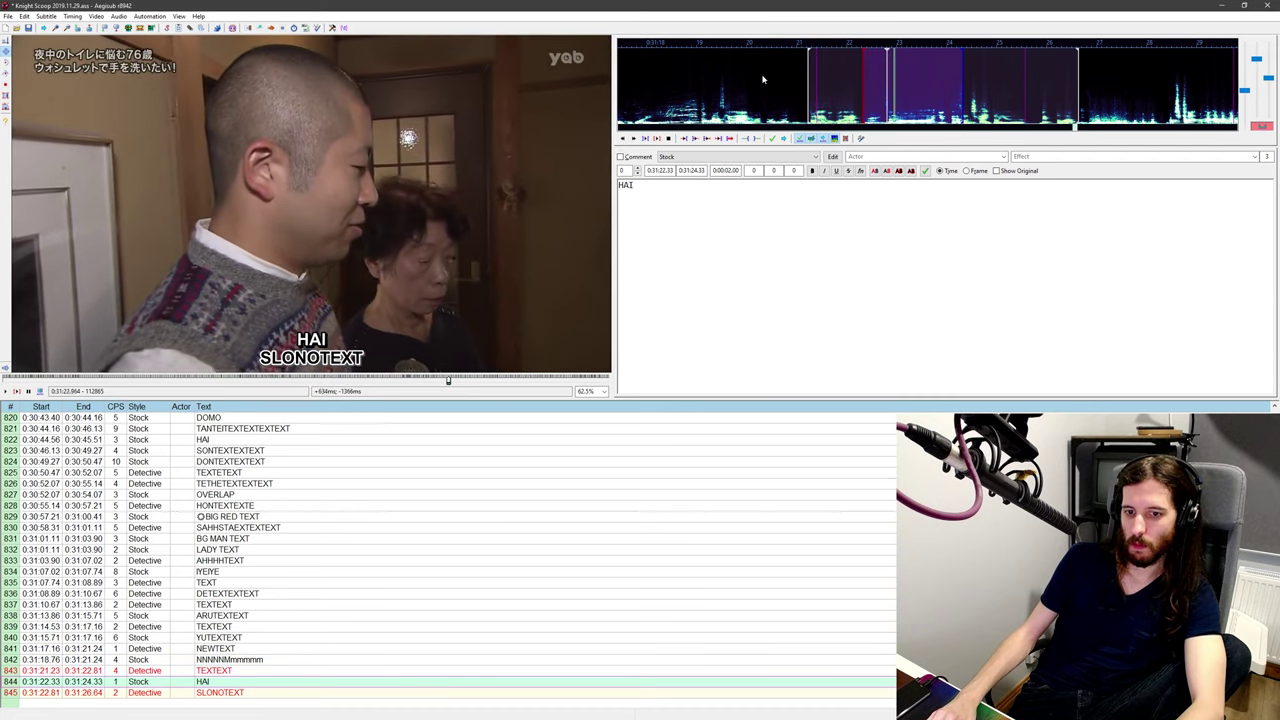
{"action": "key", "text": "ctrl+4"}
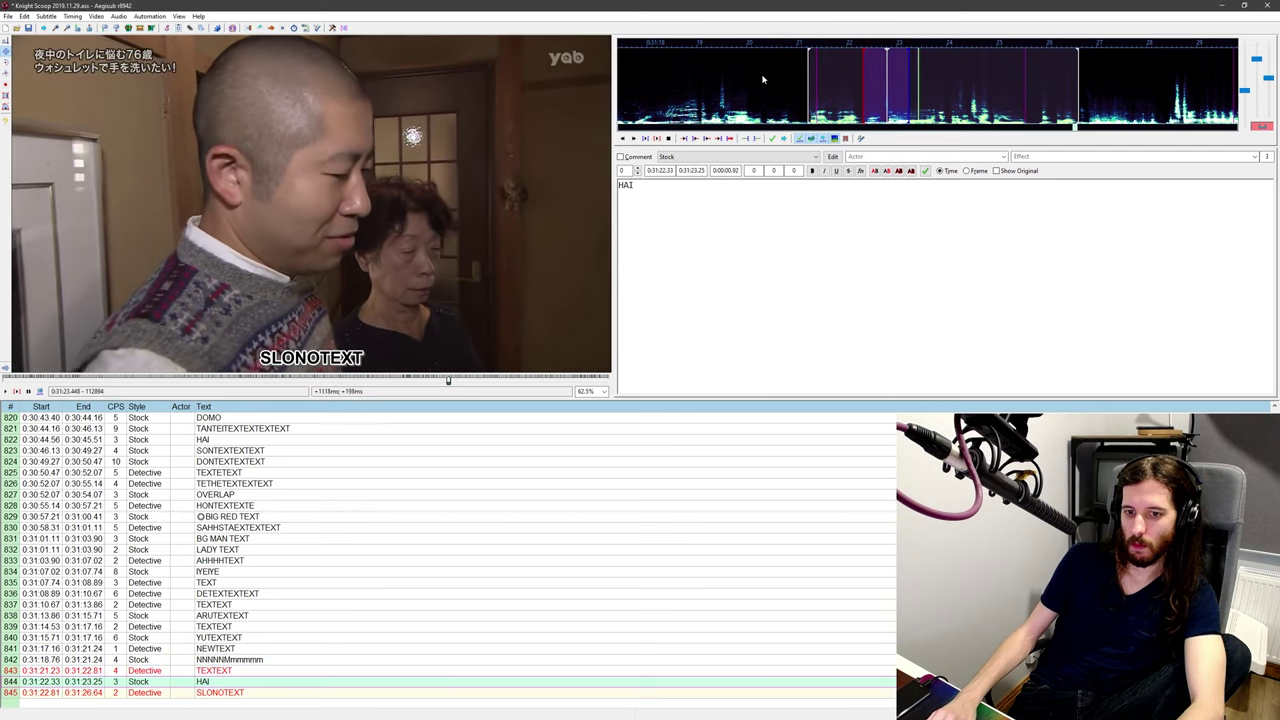
{"action": "middle_click", "coordinate": [776, 84]}
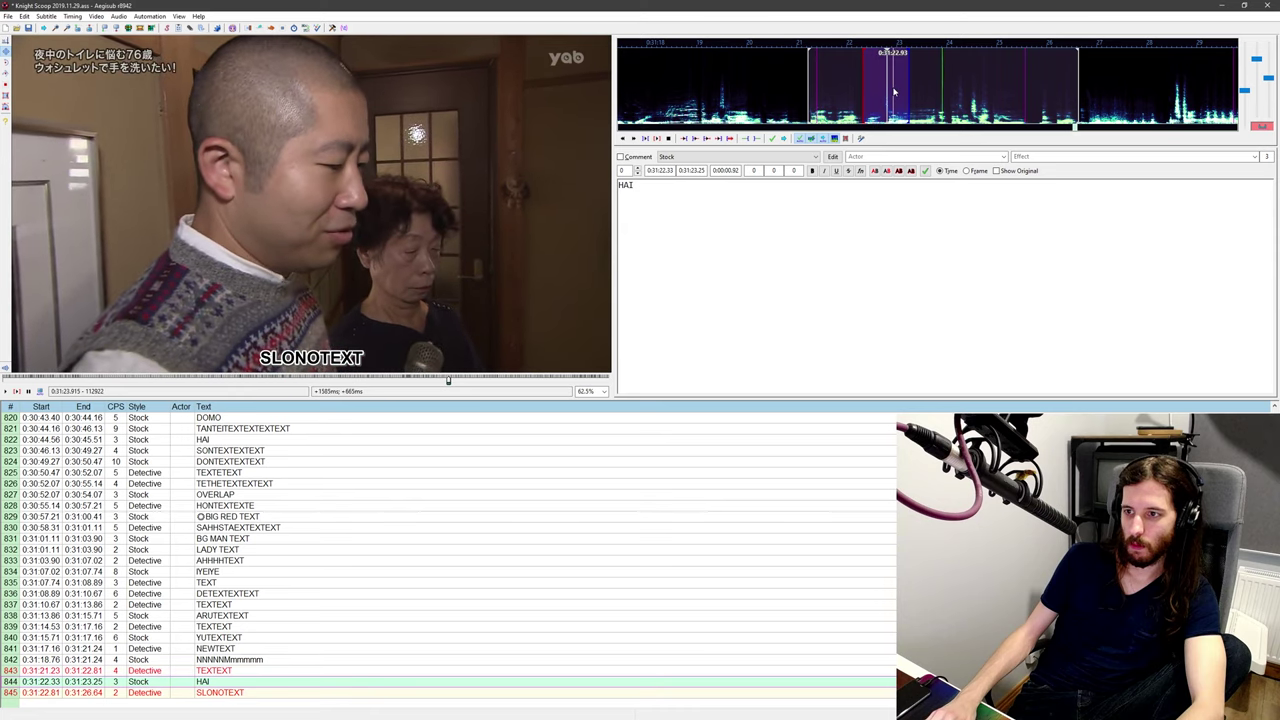
{"action": "right_click", "coordinate": [885, 85]}
{"action": "middle_click", "coordinate": [759, 76]}
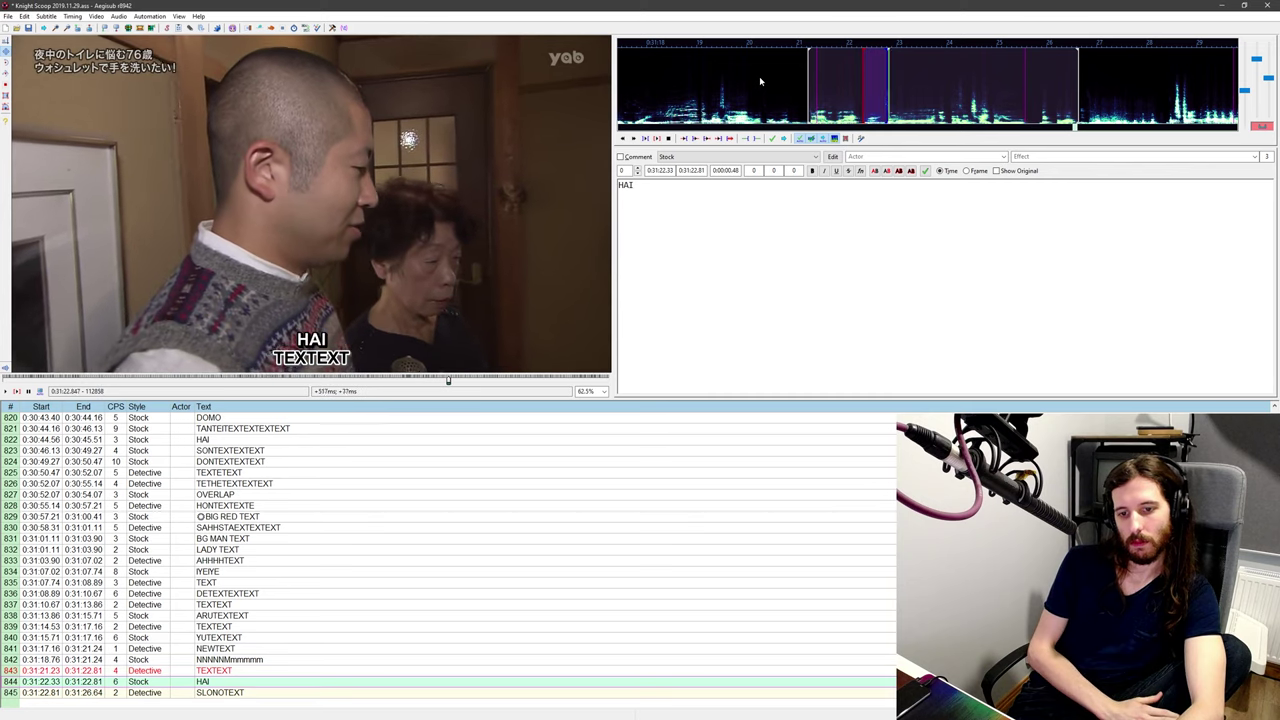
{"action": "right_click", "coordinate": [933, 82]}
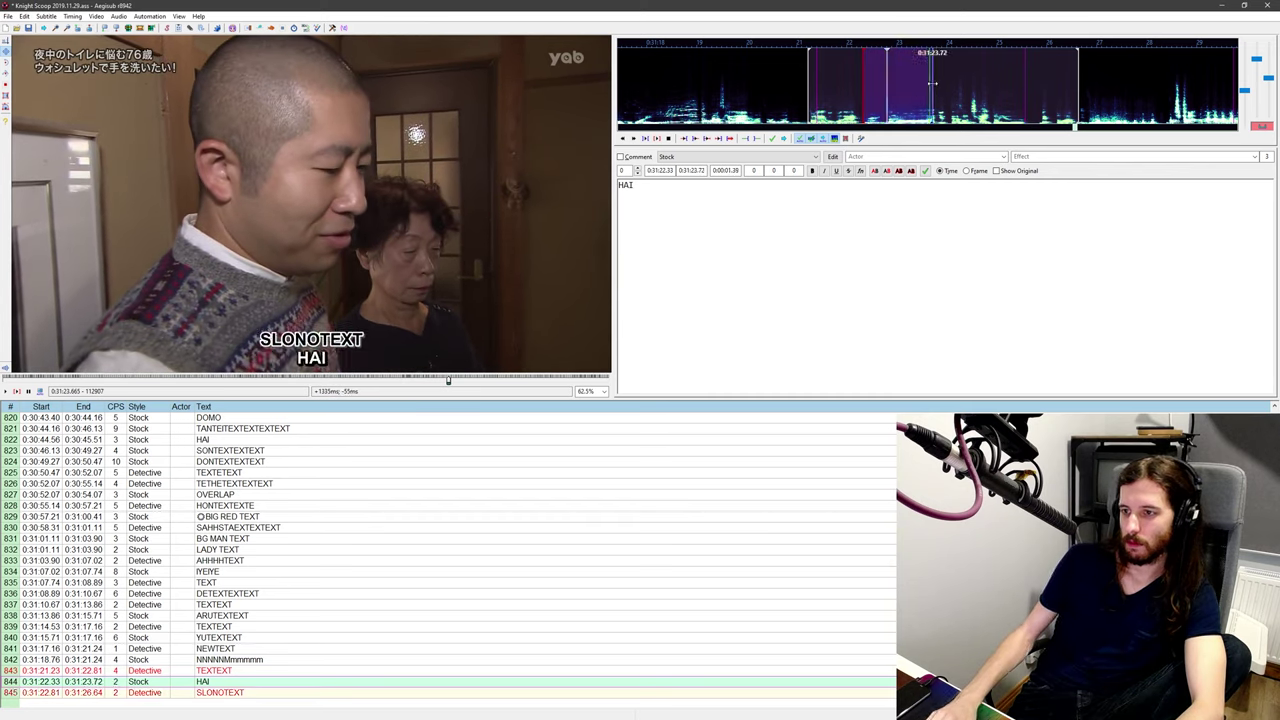
{"action": "middle_click", "coordinate": [840, 75]}
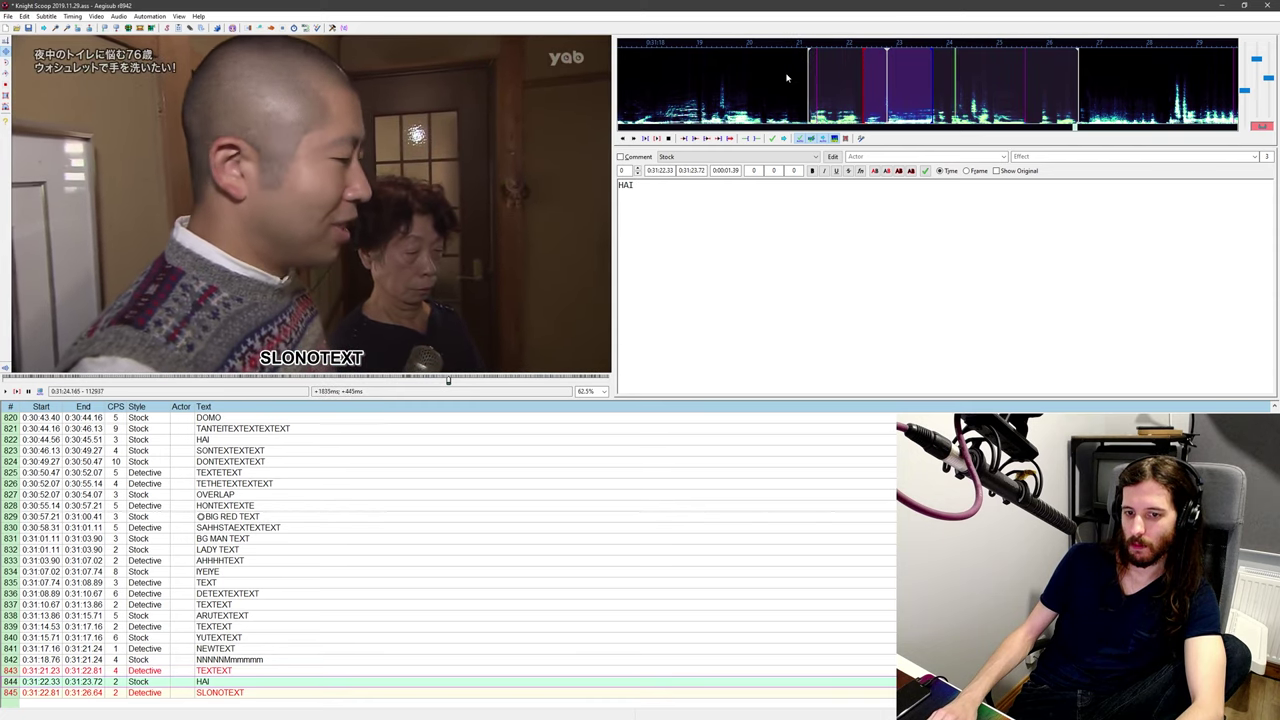
{"action": "middle_click", "coordinate": [798, 91]}
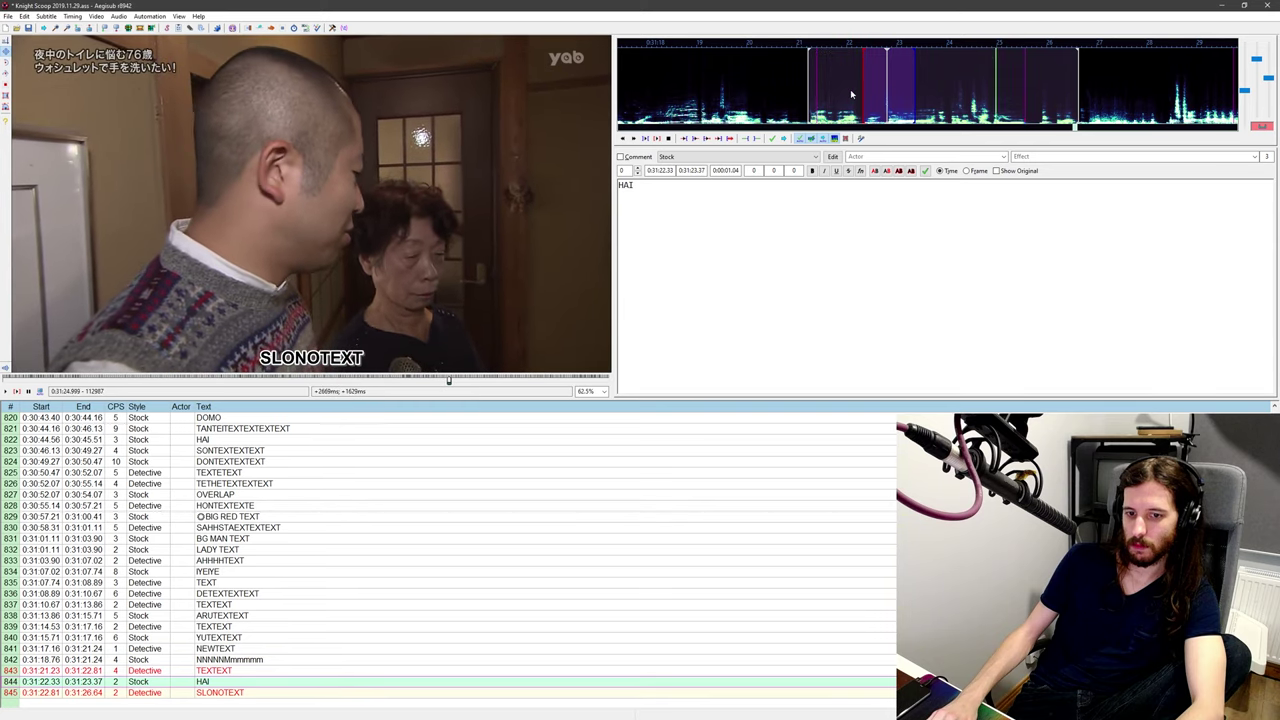
{"action": "middle_click", "coordinate": [811, 84]}
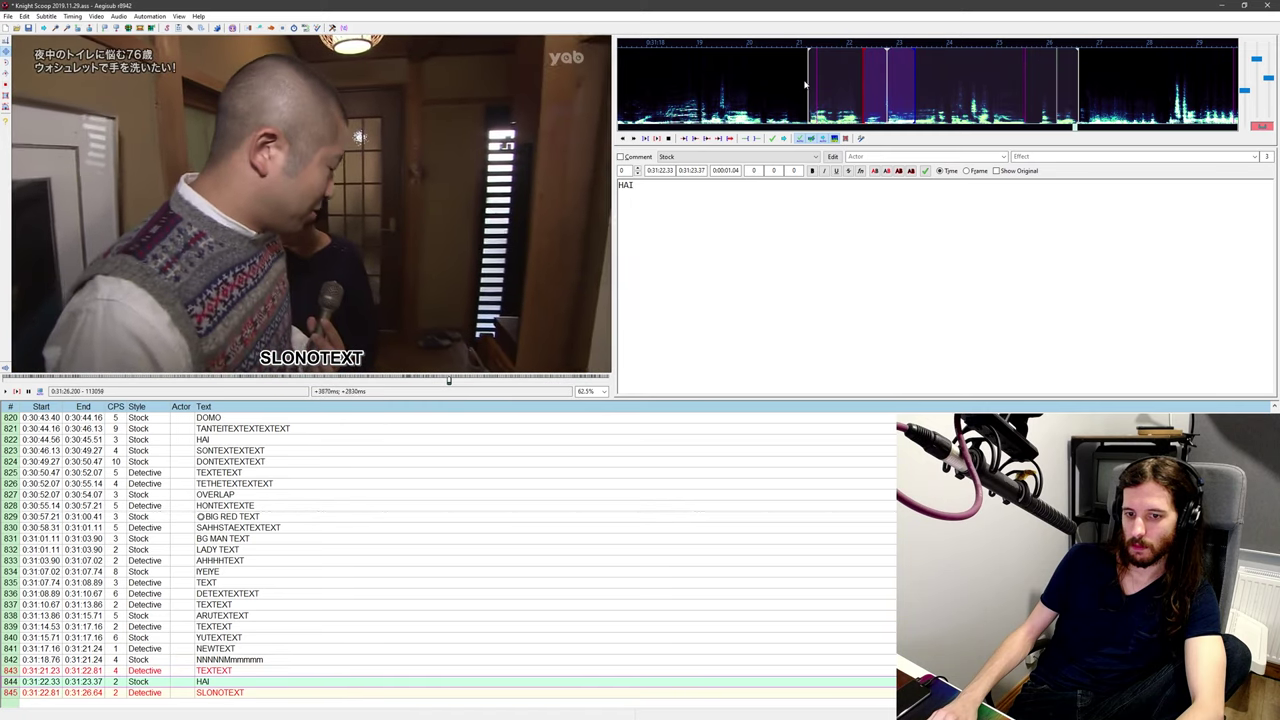
Step: Play past the end of SLONOTEXT and add a Stock line starting at 0:31:26.64 with the text JITSUTEXT
{"action": "key", "text": "ctrl+p"}
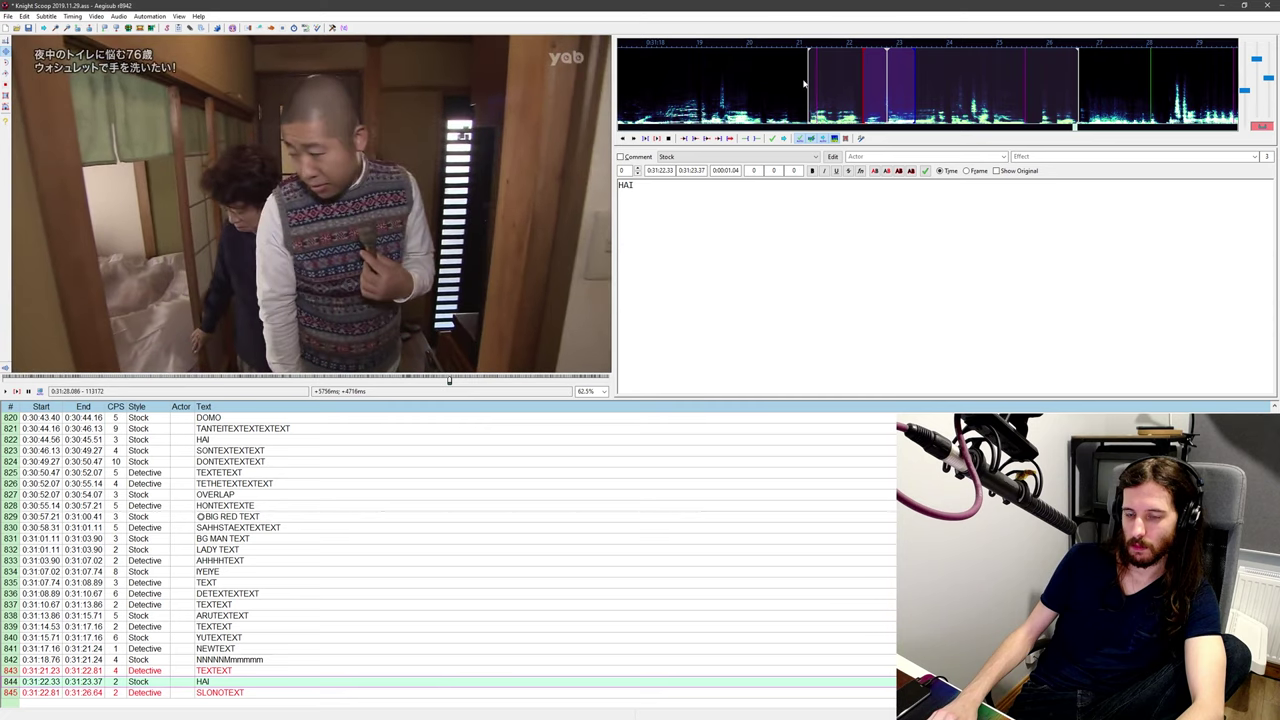
{"action": "scroll", "coordinate": [797, 81], "scroll_direction": "down", "scroll_amount": 3}
{"action": "middle_click", "coordinate": [828, 91]}
{"action": "key", "text": "ctrl+p"}
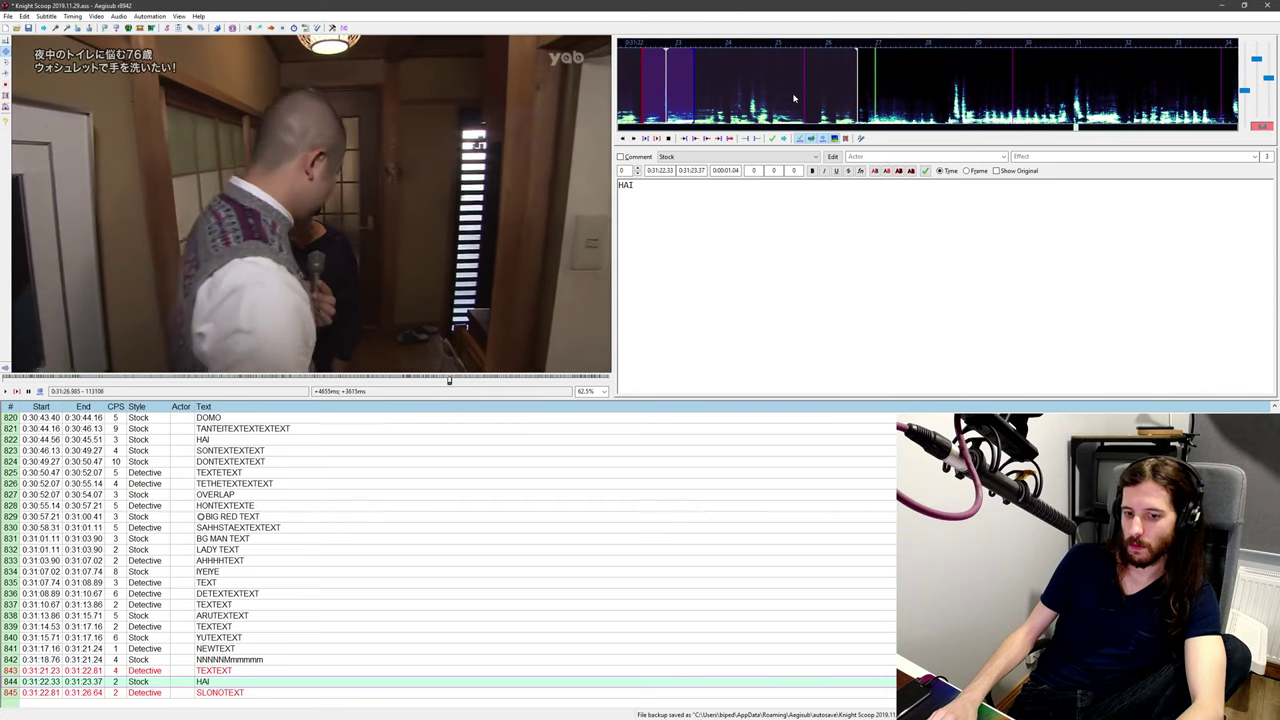
{"action": "key", "text": "ctrl+p"}
{"action": "key", "text": "x"}
{"action": "key", "text": "g"}
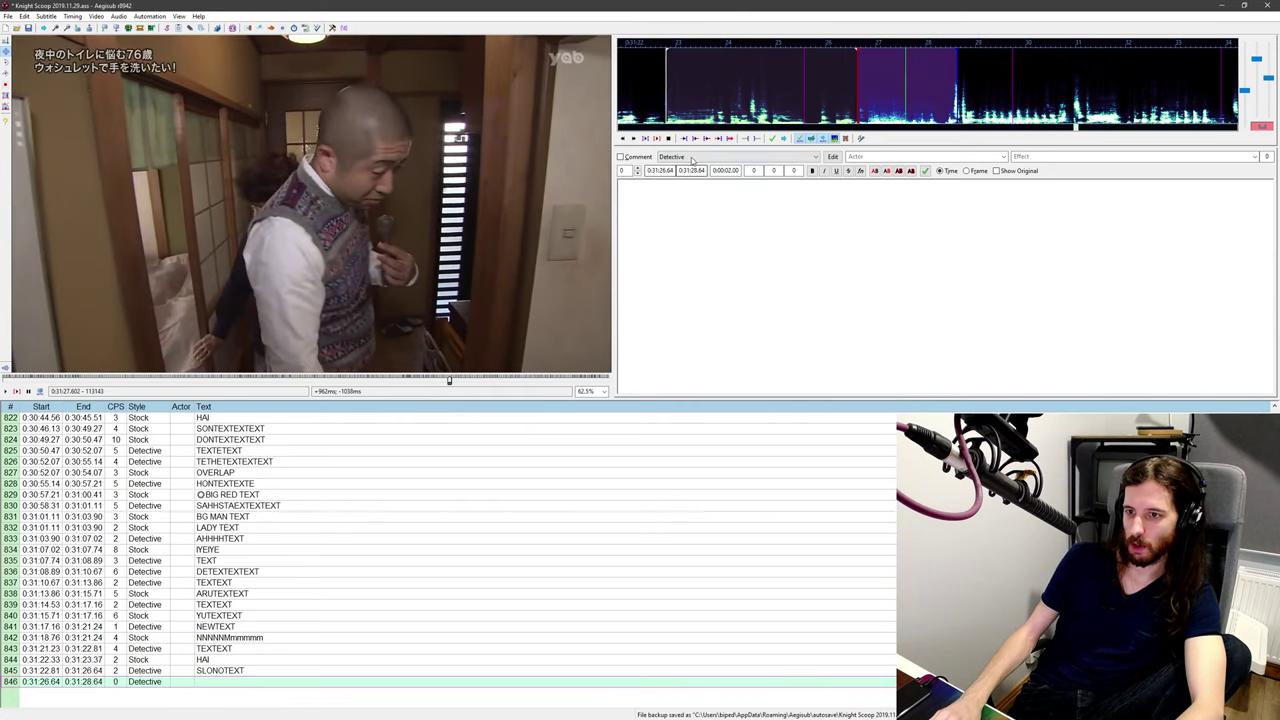
{"action": "left_click", "coordinate": [691, 158]}
{"action": "left_click", "coordinate": [697, 220]}
{"action": "left_click", "coordinate": [725, 272]}
{"action": "type", "text": "JITSUTEXT"}
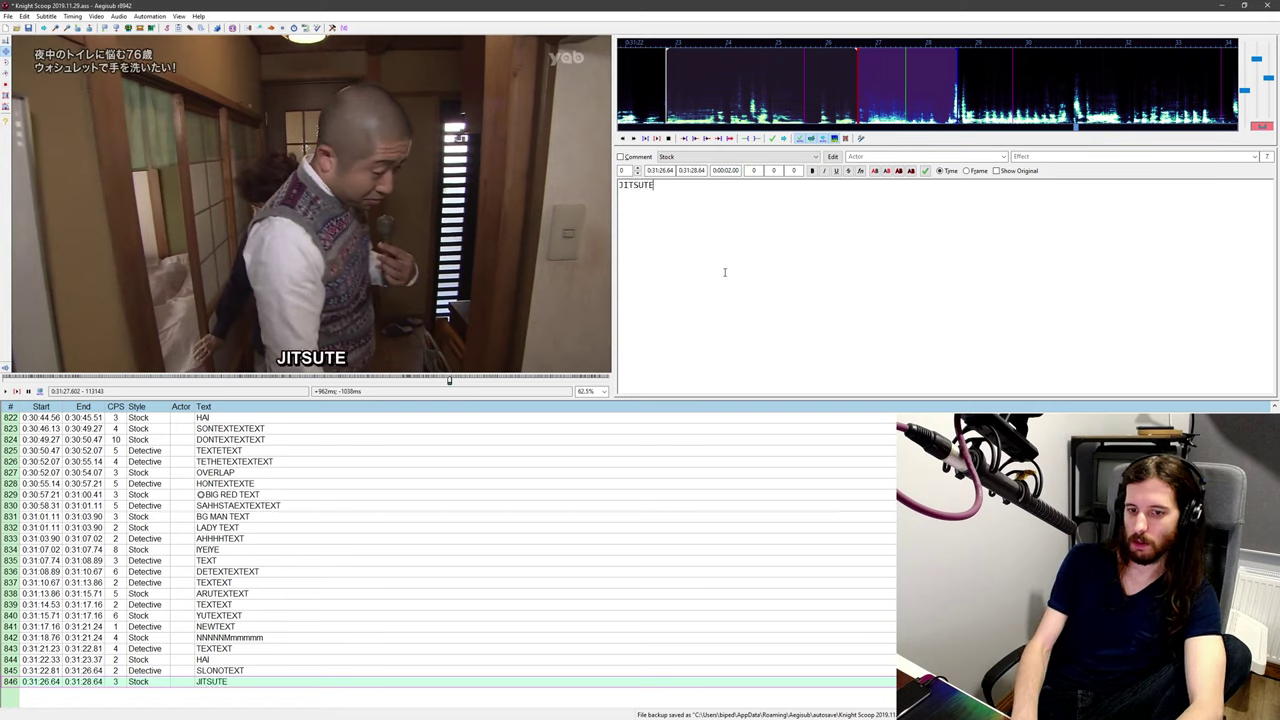
Step: Replay the end of the JITSUTEXT speech and set that line to end at 0:31:28.54
{"action": "middle_click", "coordinate": [788, 90]}
{"action": "key", "text": "ctrl+p"}
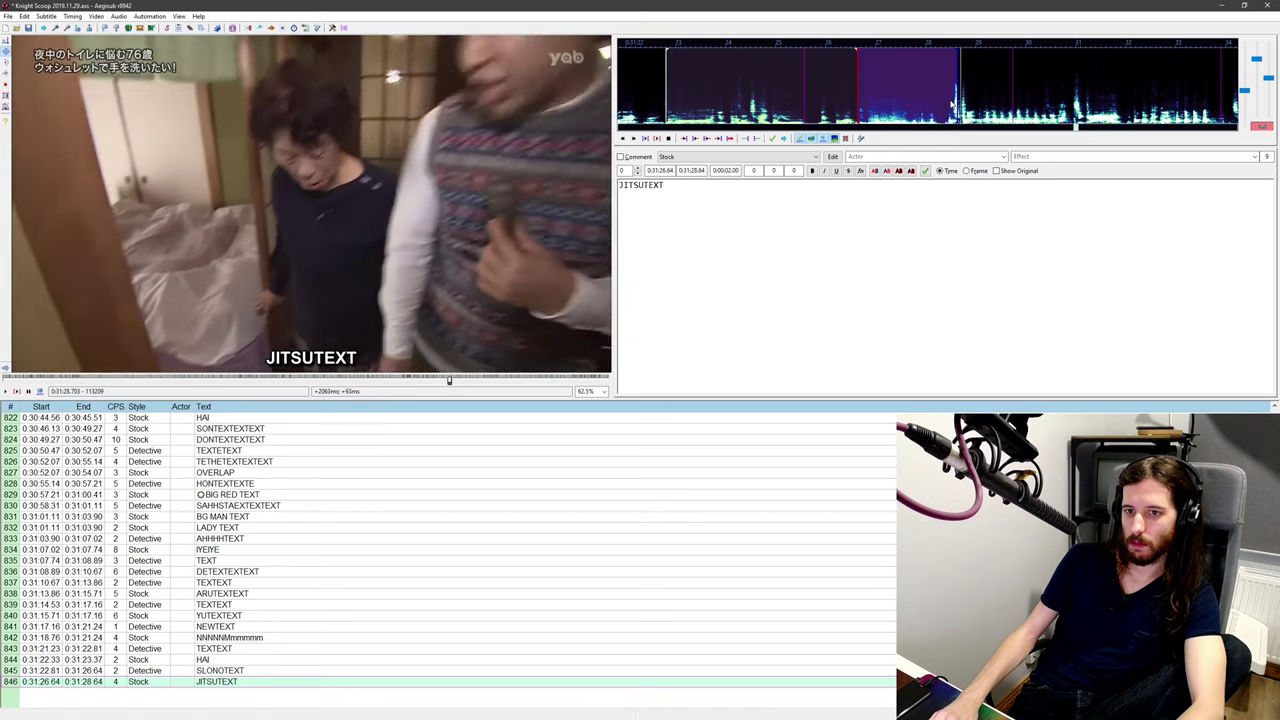
{"action": "middle_click", "coordinate": [951, 105]}
{"action": "middle_click", "coordinate": [950, 108]}
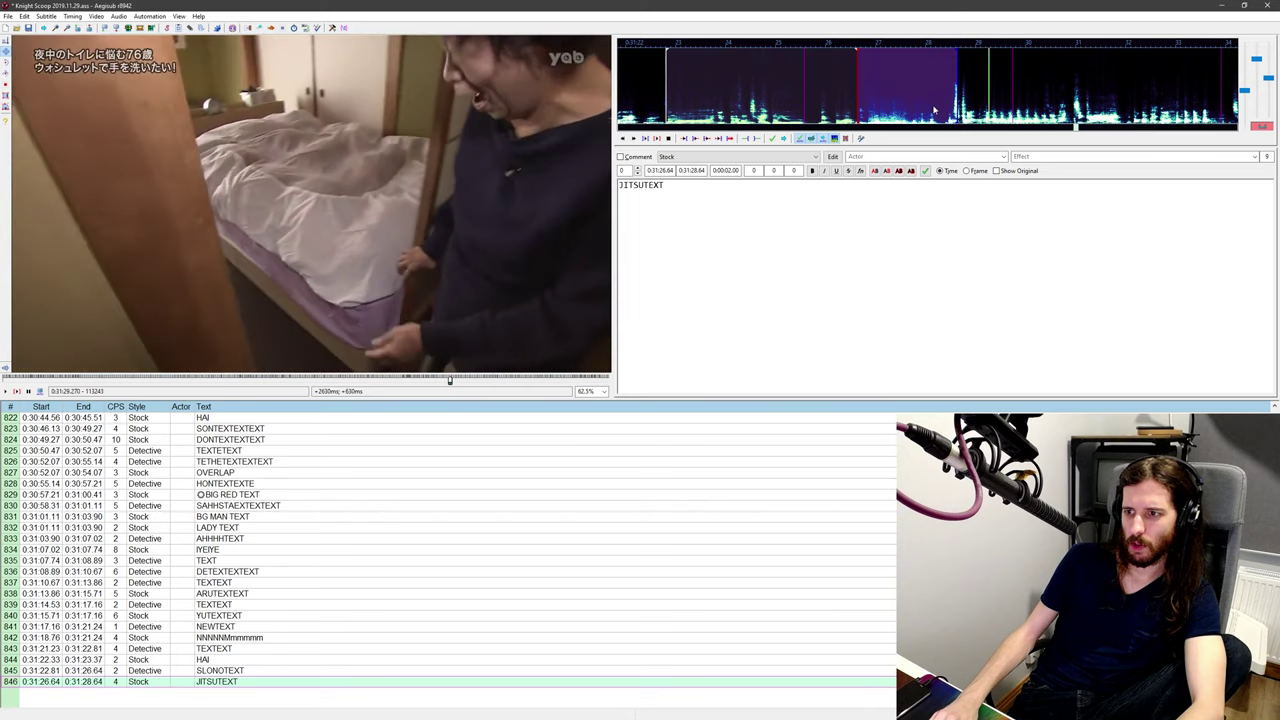
{"action": "middle_click", "coordinate": [940, 110]}
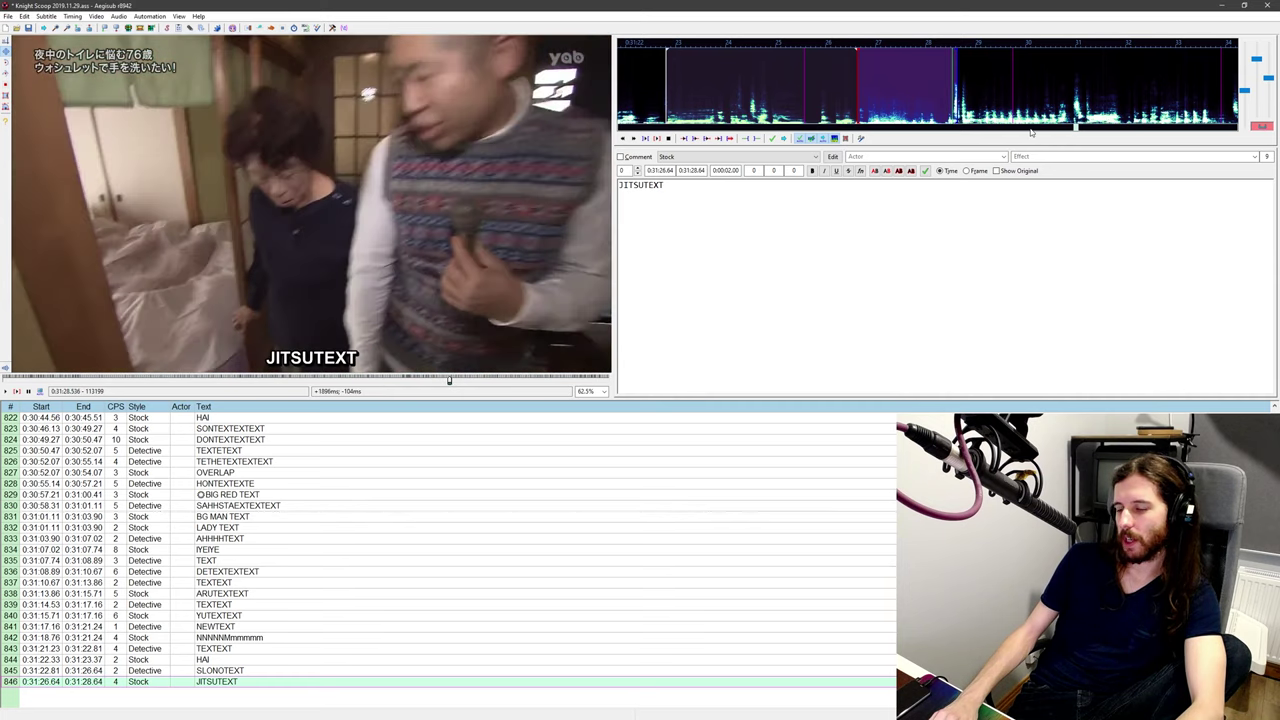
Step: Add a Detective line starting at 0:31:28.54 with the text CHIKATEXT
{"action": "key", "text": "Return"}
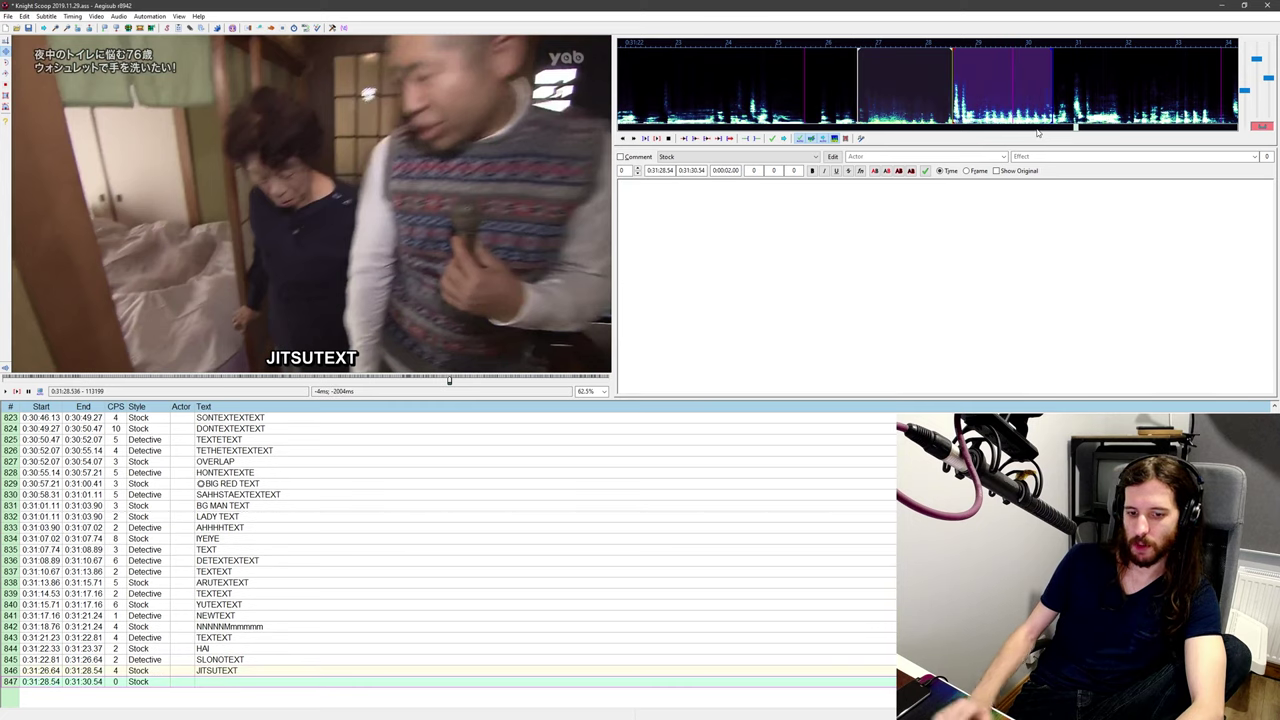
{"action": "left_click", "coordinate": [688, 158]}
{"action": "left_click", "coordinate": [672, 174]}
{"action": "left_click", "coordinate": [734, 247]}
{"action": "type", "text": "CHIKAT"}
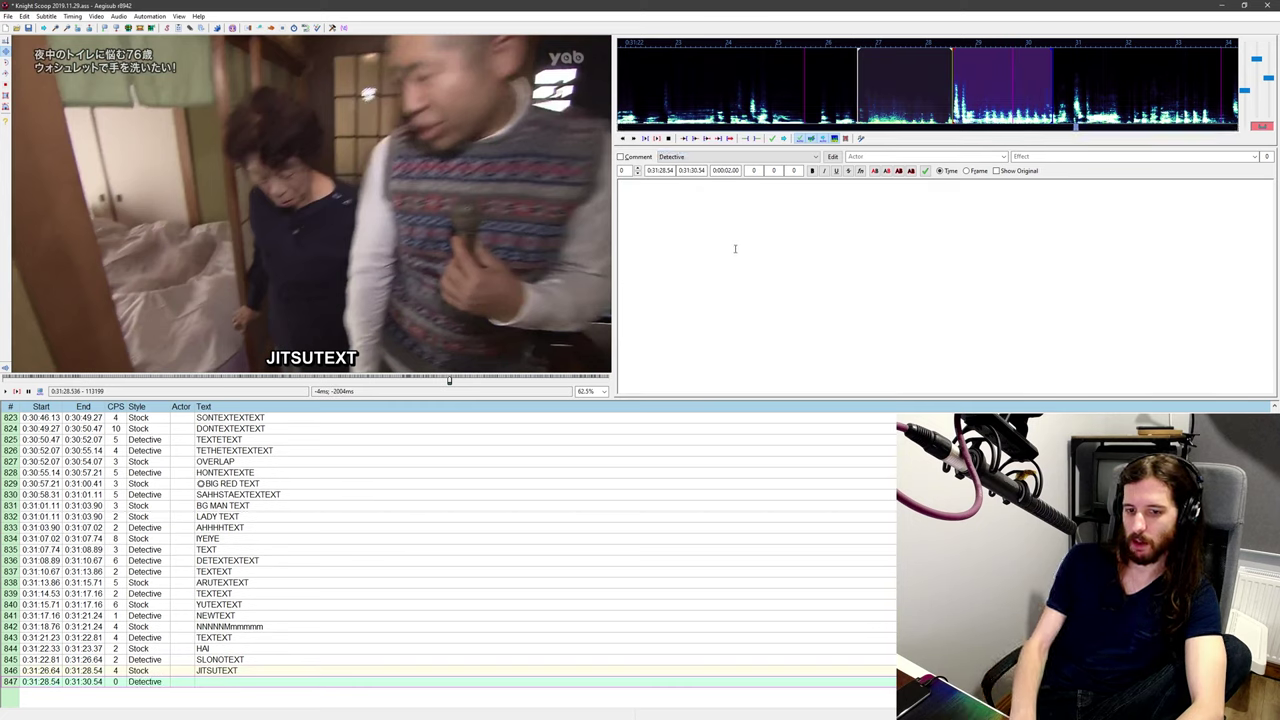
{"action": "type", "text": "EXT"}
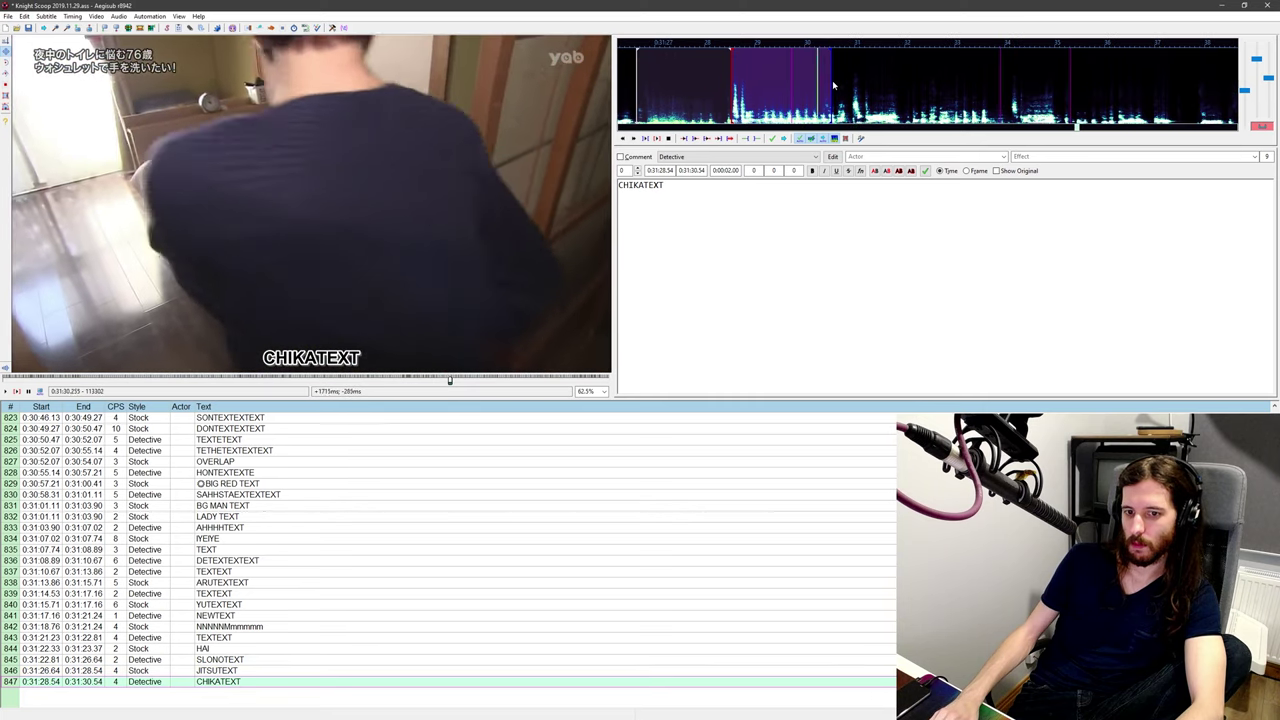
Step: Replay the end of the CHIKATEXT speech and set that line to end at 0:31:30.46
{"action": "middle_click", "coordinate": [786, 89]}
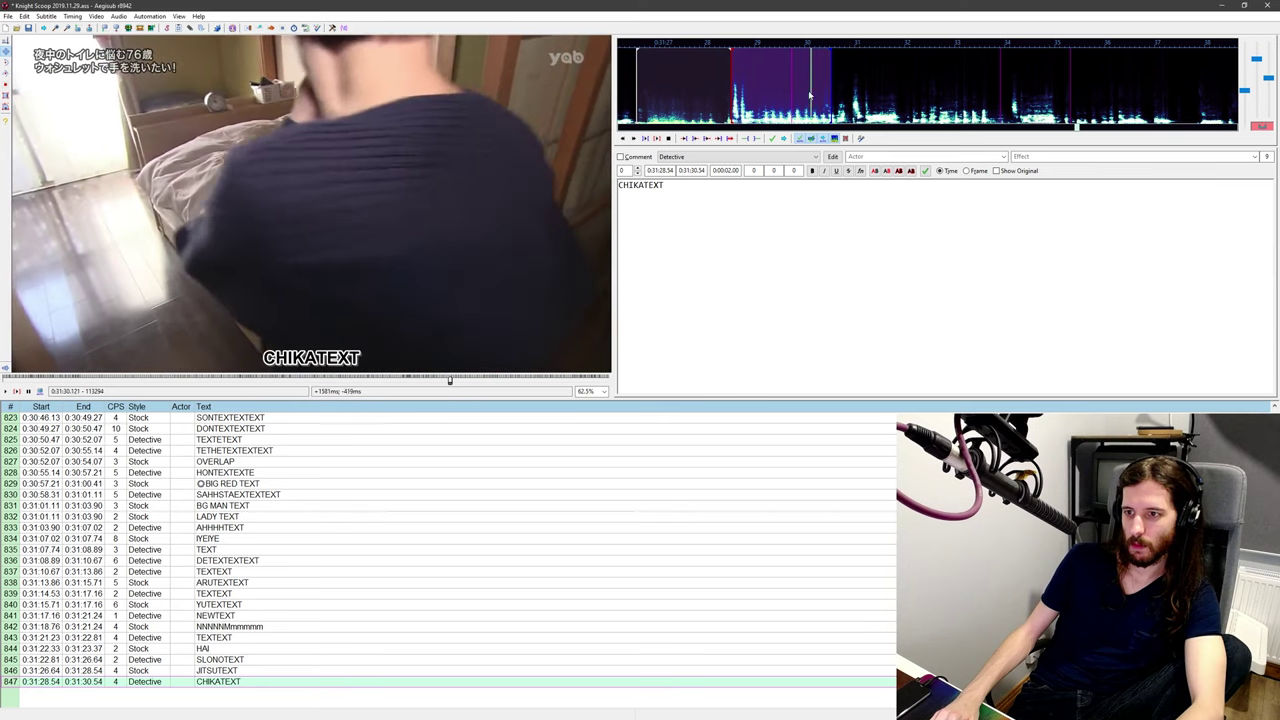
{"action": "key", "text": "s"}
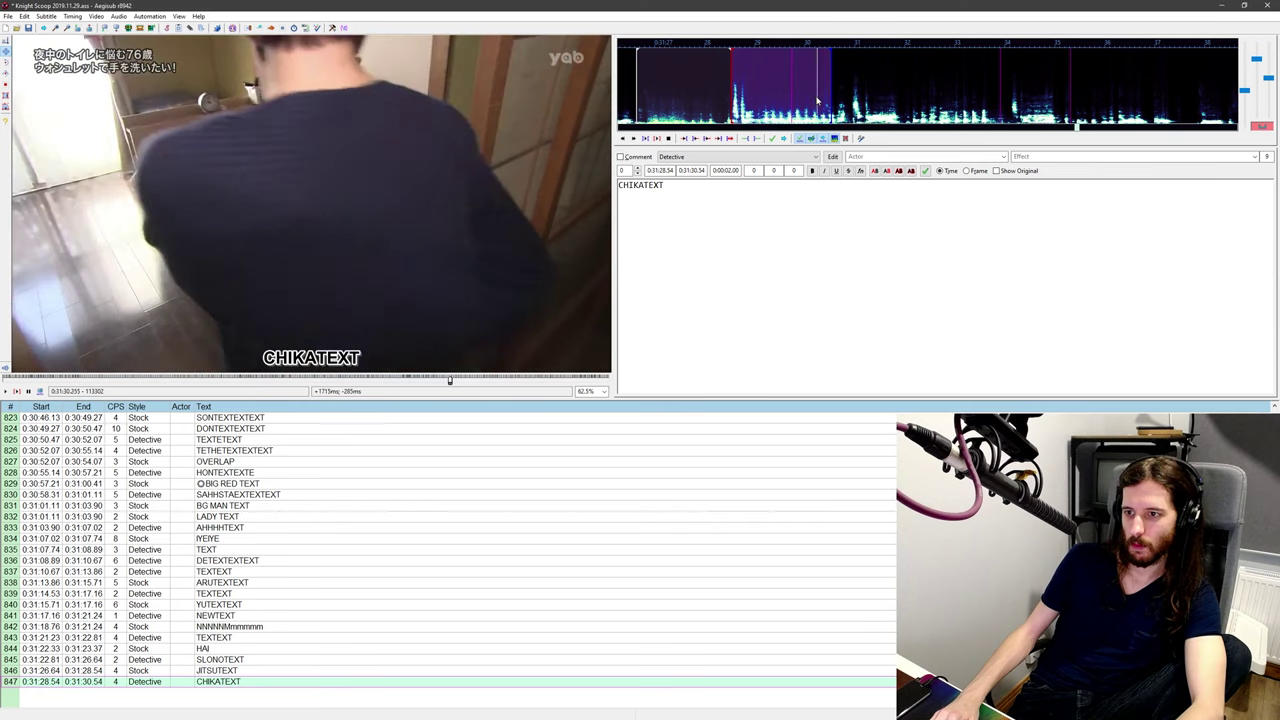
{"action": "key", "text": "s"}
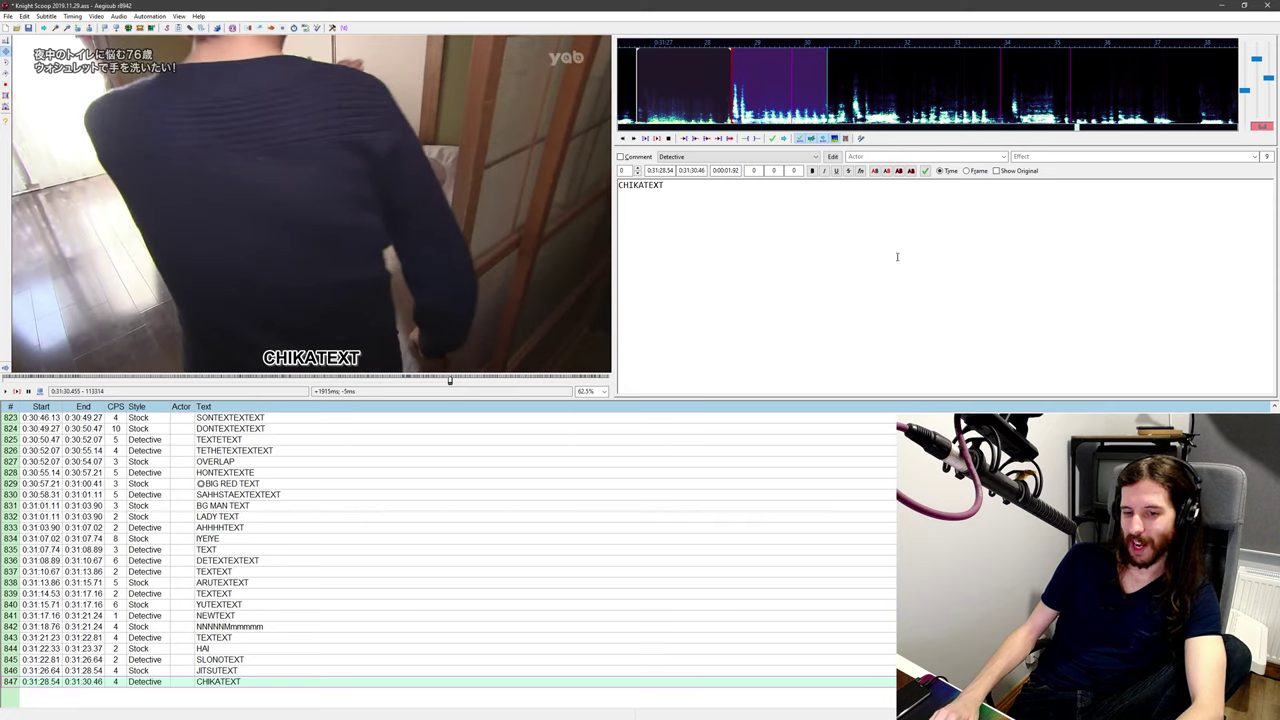
Step: Add a Stock line starting at 0:31:30.46 with the text CHIKA
{"action": "key", "text": "Return"}
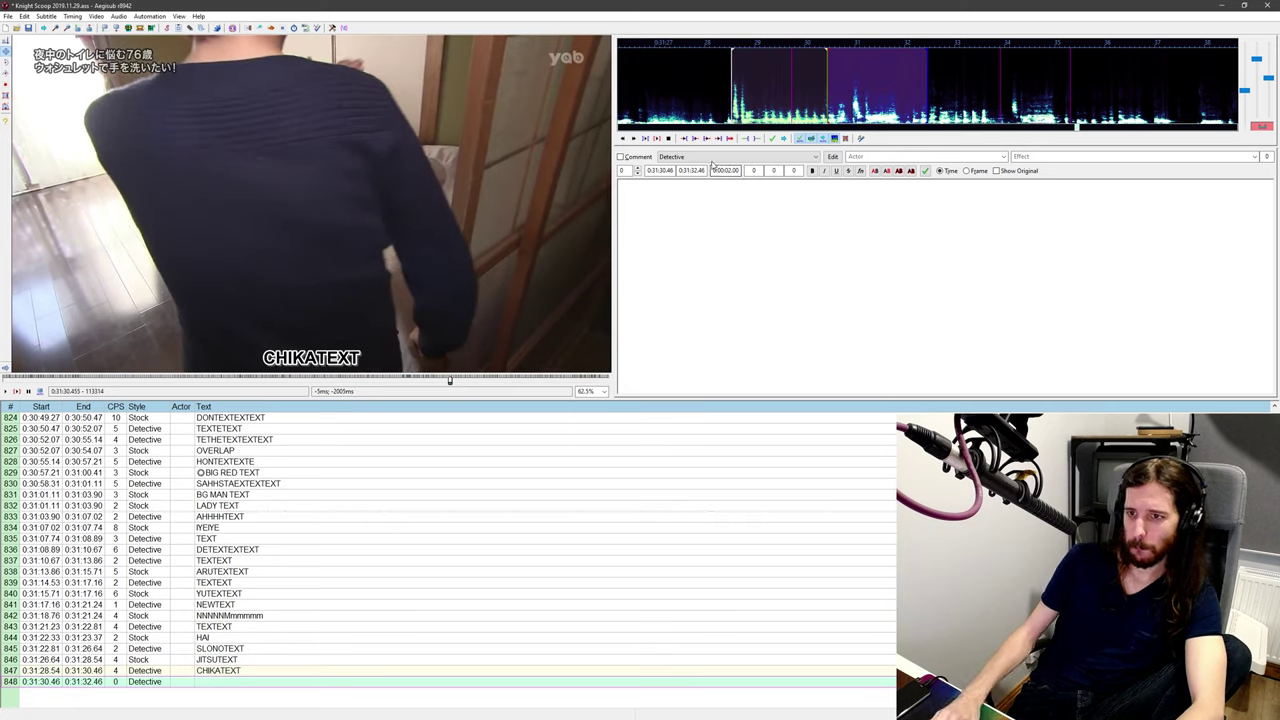
{"action": "left_click", "coordinate": [718, 158]}
{"action": "left_click", "coordinate": [720, 167]}
{"action": "left_click", "coordinate": [734, 233]}
{"action": "type", "text": "CHIKA"}
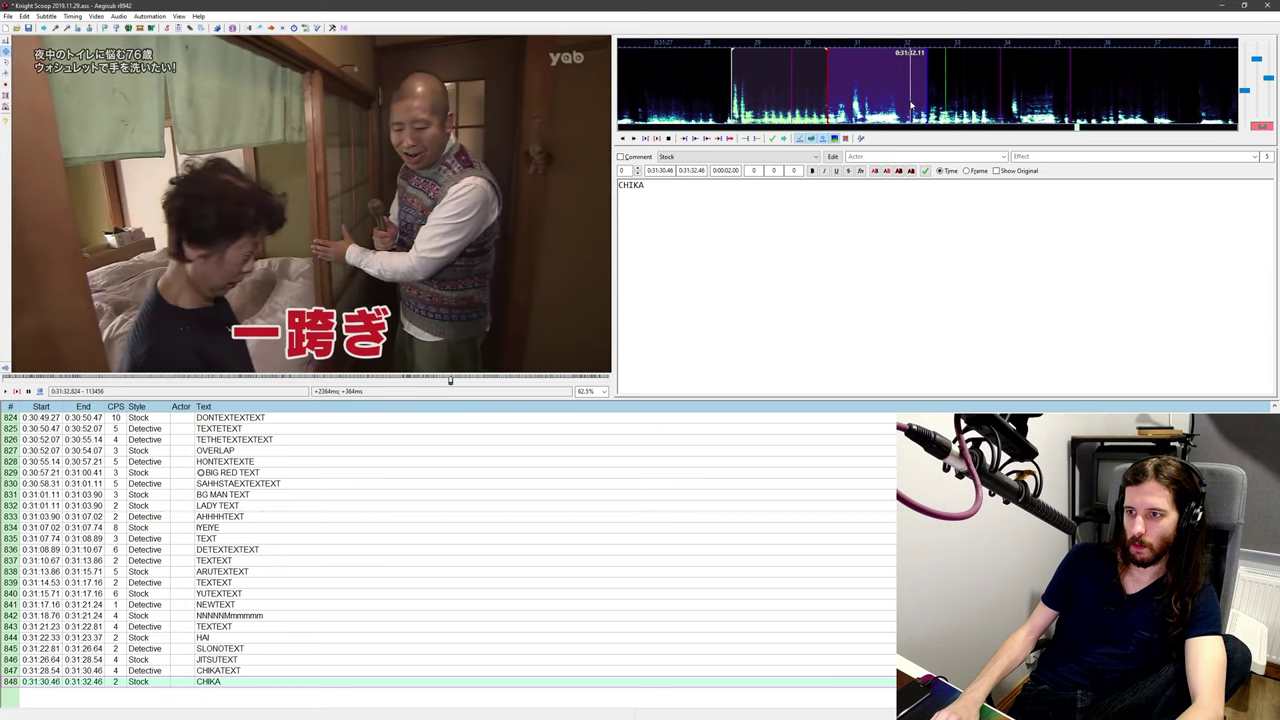
Step: Find the frame just before the red on-screen caption appears and set the CHIKA line to end there, at 0:31:32.01
{"action": "key", "text": "s"}
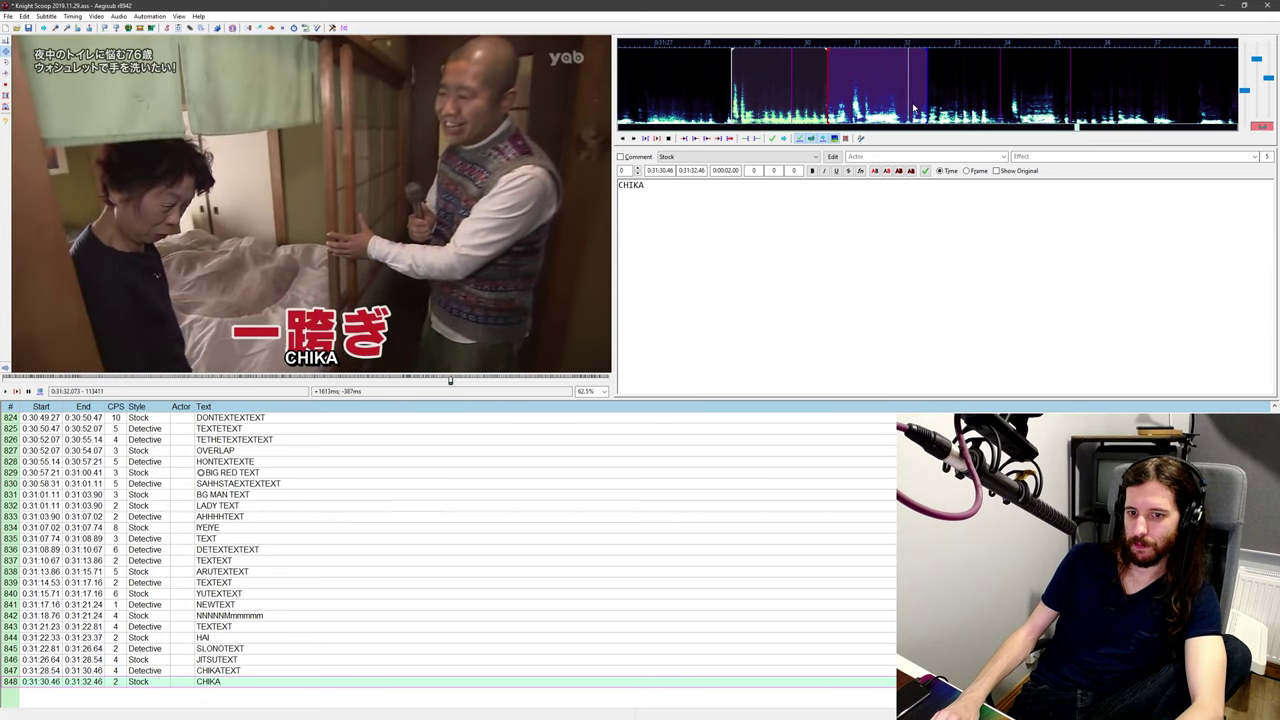
{"action": "key", "text": "Left"}
{"action": "key", "text": "Left"}
{"action": "key", "text": "Left"}
{"action": "key", "text": "Left"}
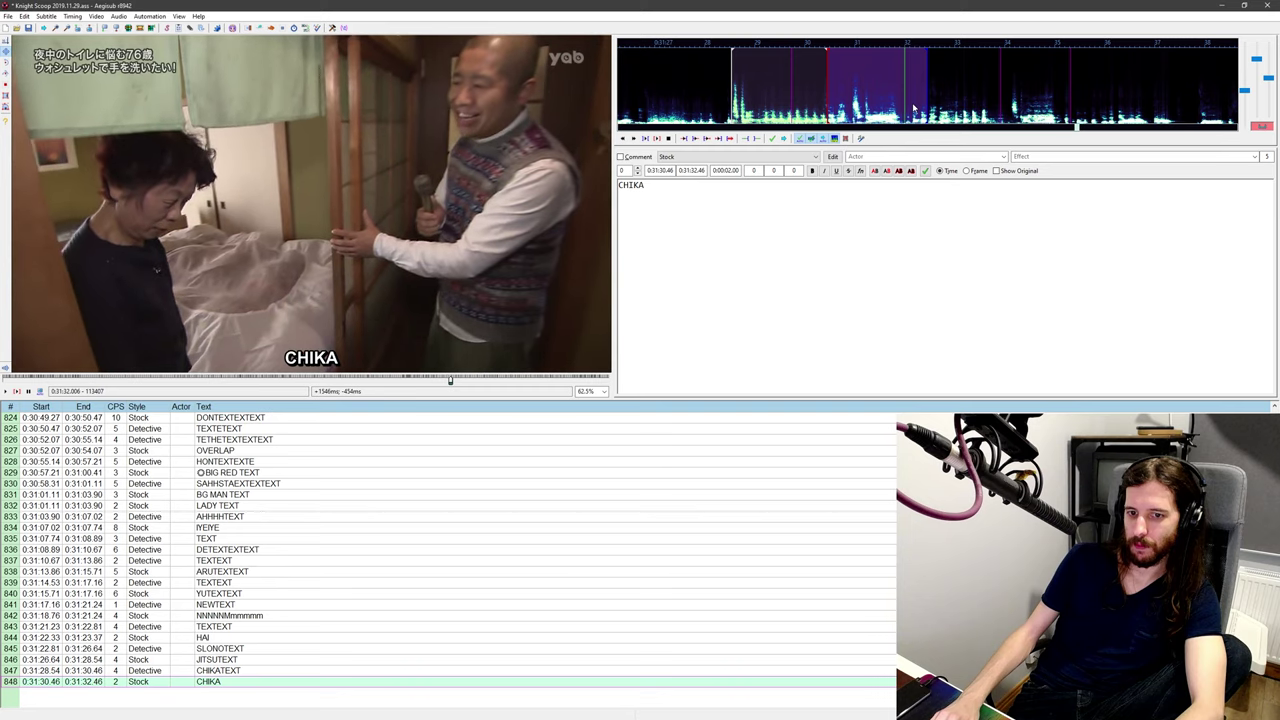
{"action": "key", "text": "ctrl+4"}
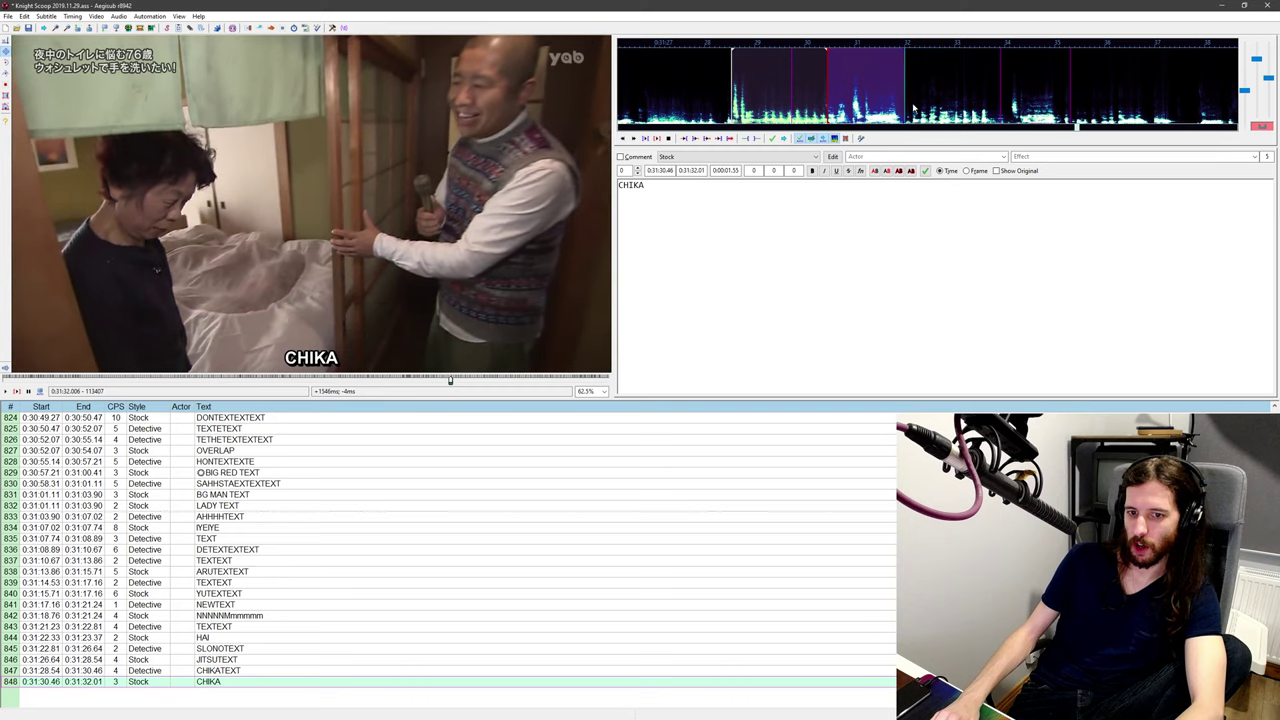
Step: Locate where the second speaker overlaps CHIKA and insert a Detective line with the text CHIKAII from 0:31:30.94 to 0:31:32.01
{"action": "key", "text": "Left"}
{"action": "key", "text": "Left"}
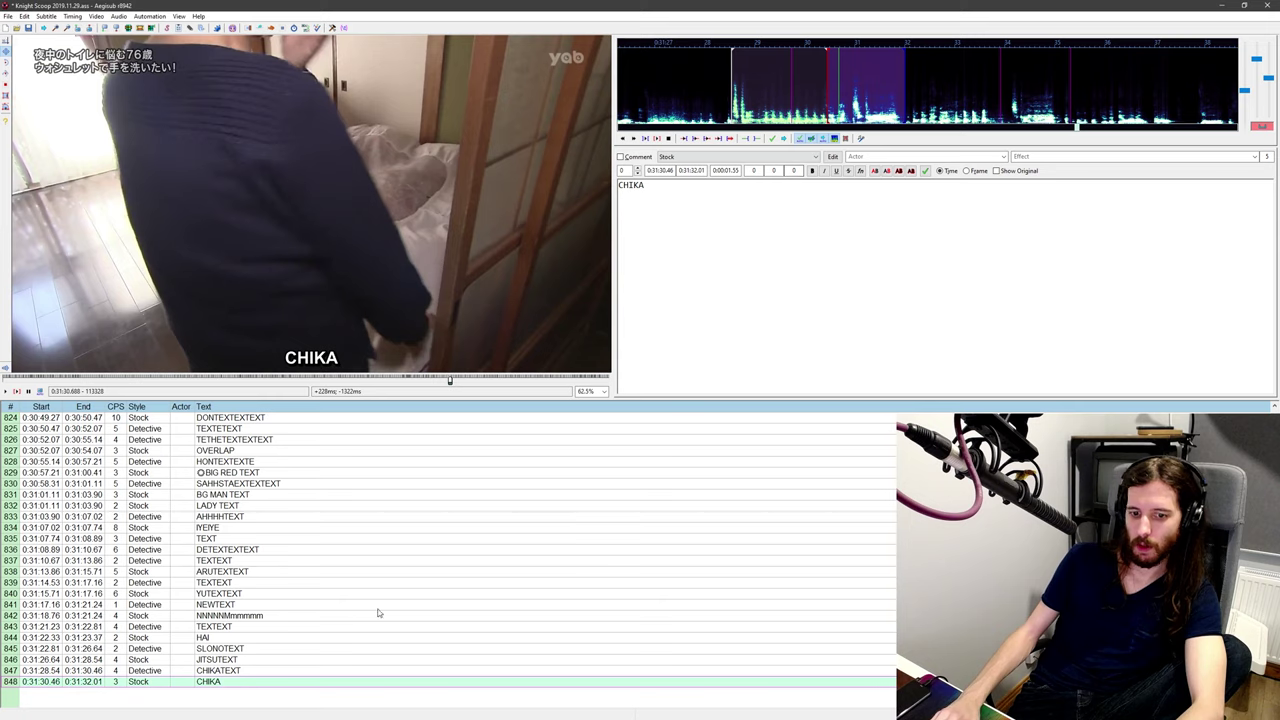
{"action": "middle_click", "coordinate": [826, 86]}
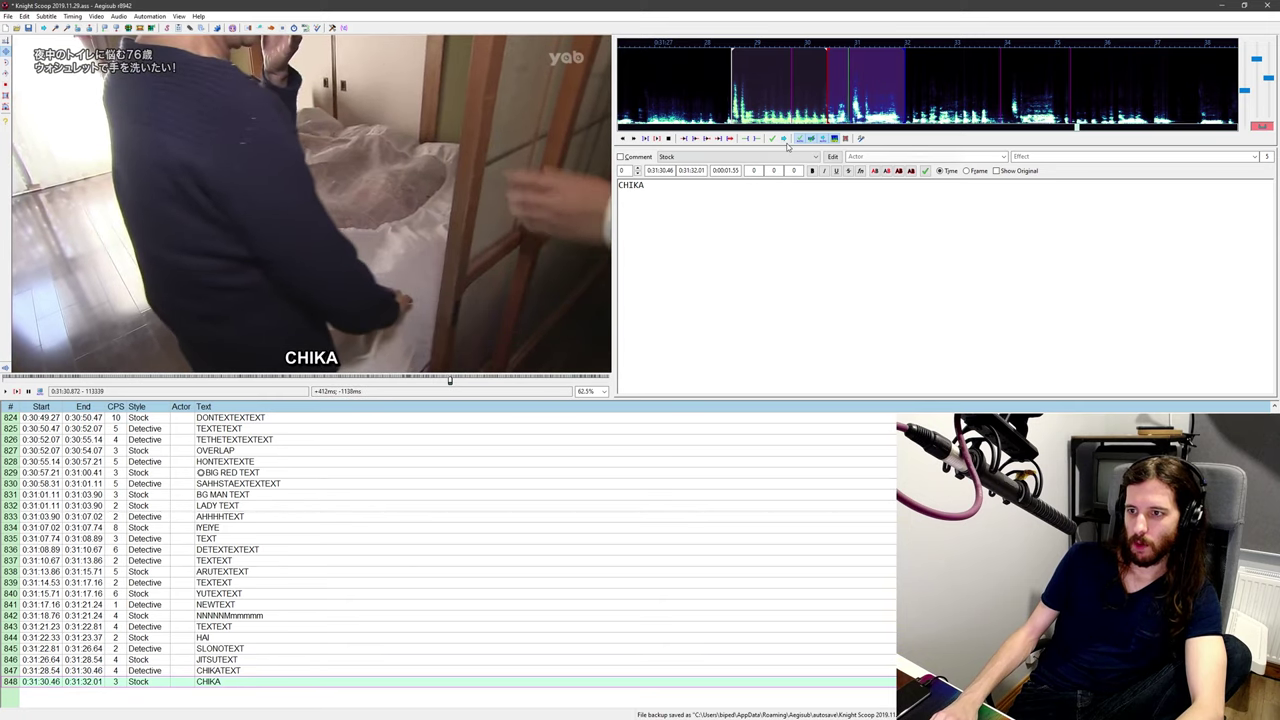
{"action": "key", "text": "Right"}
{"action": "key", "text": "Right"}
{"action": "key", "text": "Right"}
{"action": "key", "text": "Right"}
{"action": "key", "text": "Right"}
{"action": "key", "text": "Right"}
{"action": "key", "text": "Right"}
{"action": "key", "text": "Right"}
{"action": "key", "text": "Right"}
{"action": "key", "text": "Right"}
{"action": "key", "text": "Right"}
{"action": "key", "text": "Right"}
{"action": "middle_click", "coordinate": [852, 84]}
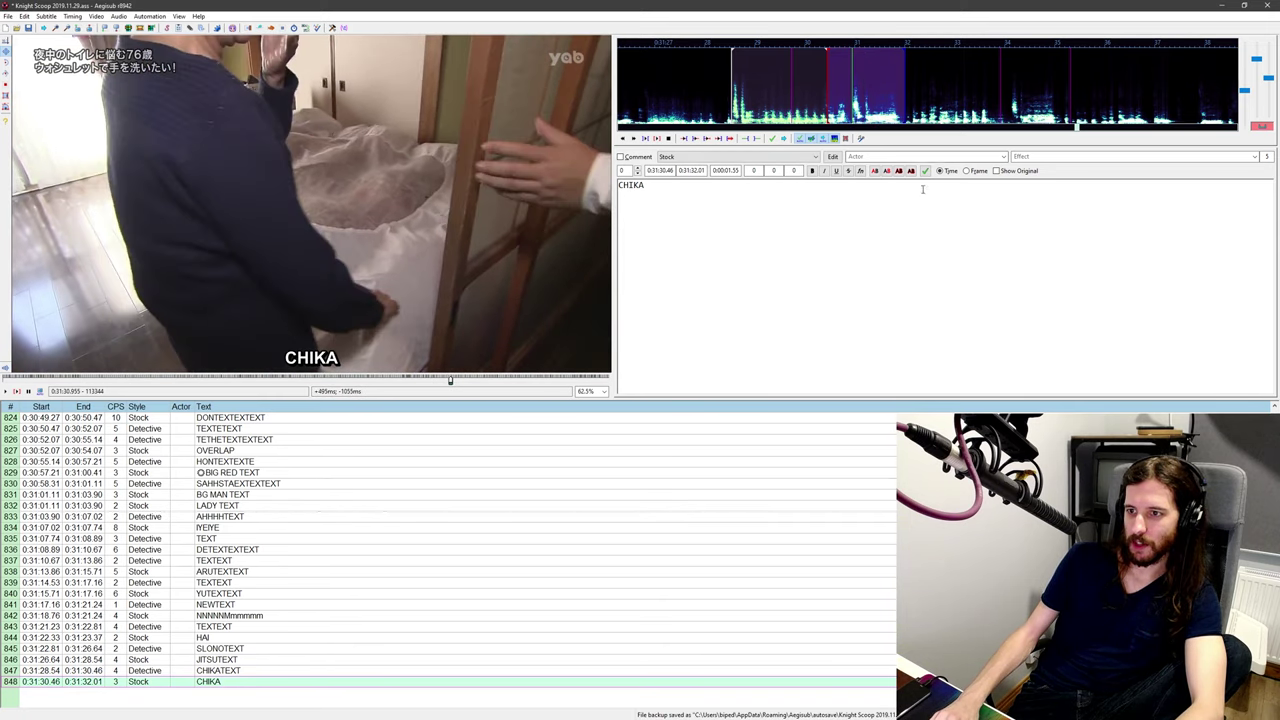
{"action": "key", "text": "Insert"}
{"action": "left_click", "coordinate": [722, 159]}
{"action": "key", "text": "d"}
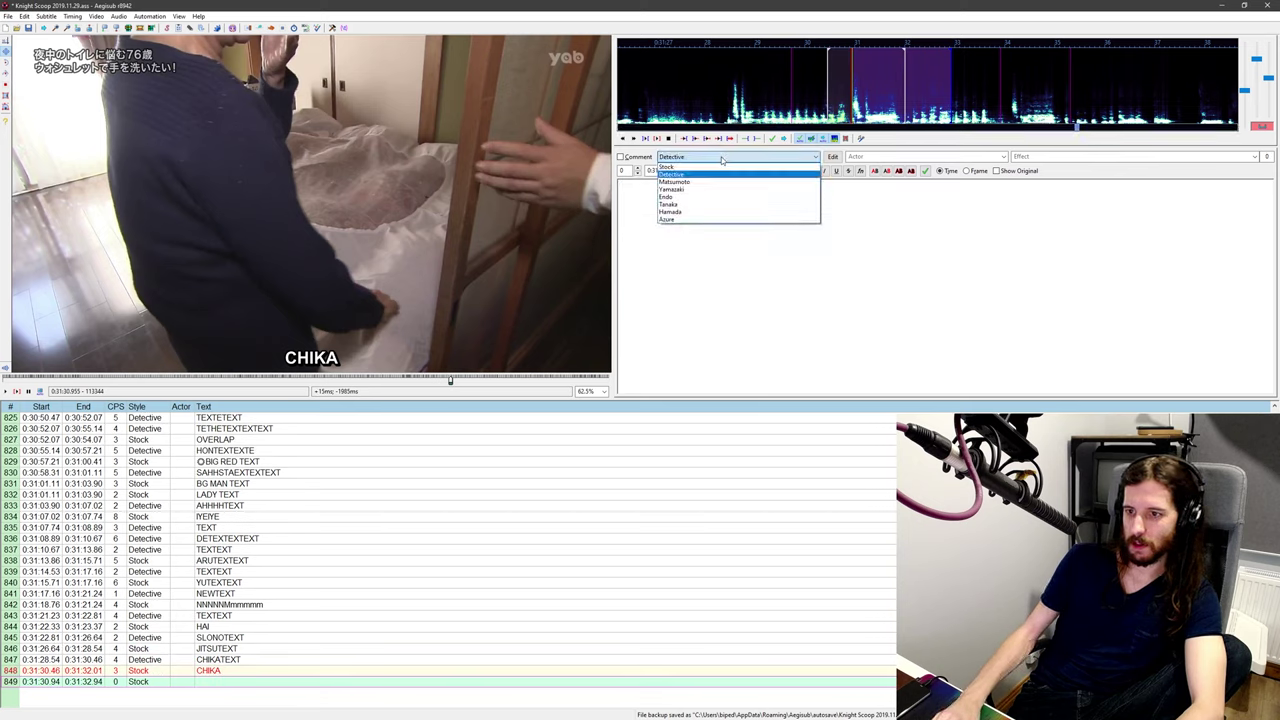
{"action": "left_click", "coordinate": [722, 174]}
{"action": "left_click", "coordinate": [743, 271]}
{"action": "type", "text": "CHIKA"}
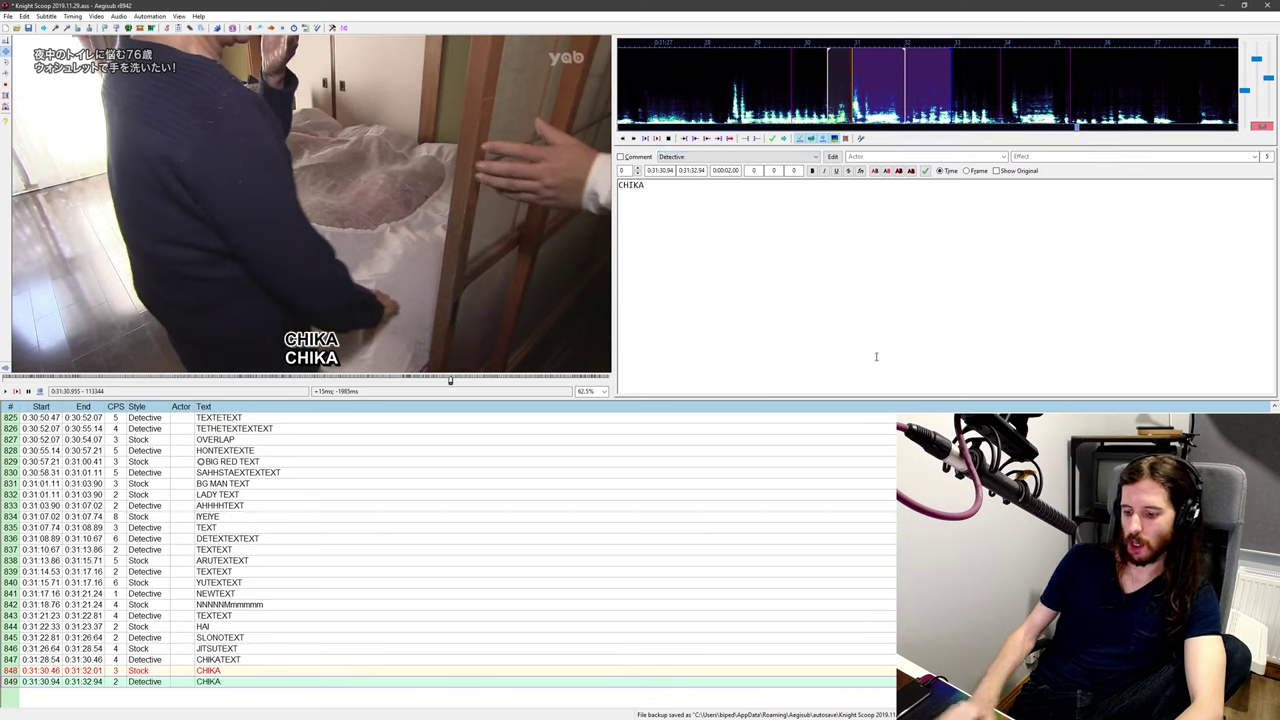
{"action": "type", "text": "II"}
{"action": "right_click", "coordinate": [907, 96]}
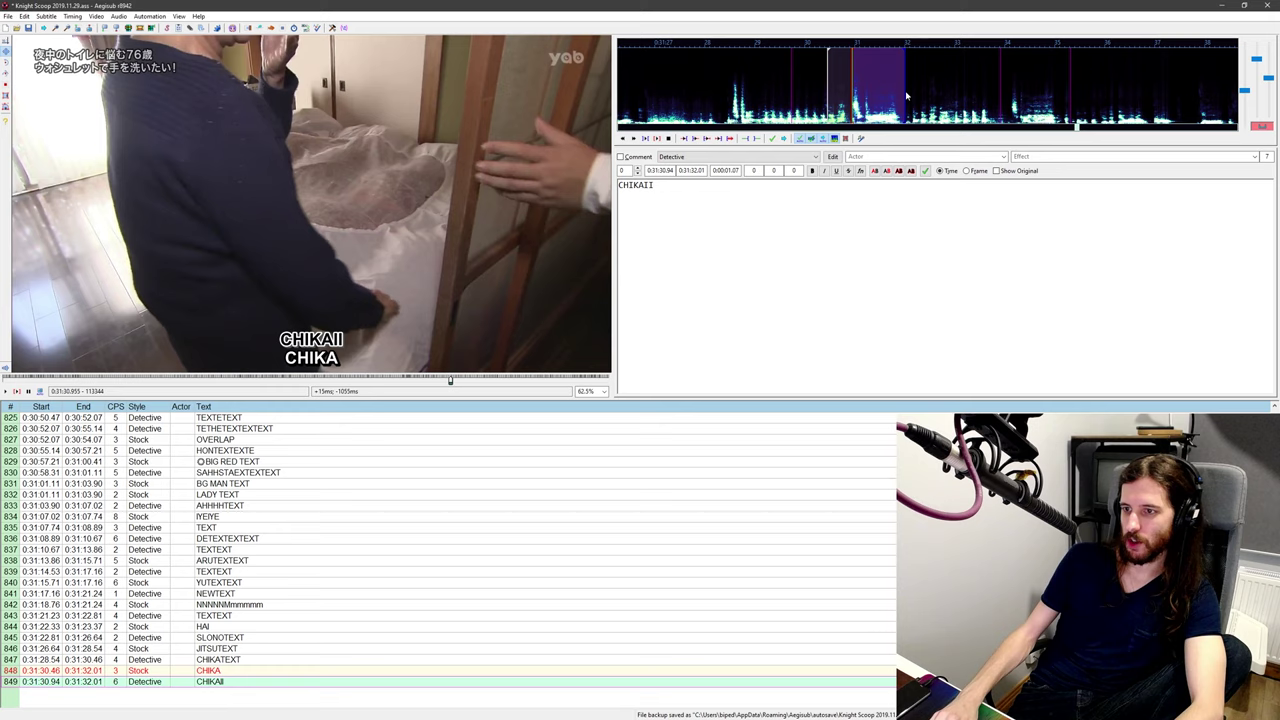
Step: Play past the end of CHIKAII and add a Stock line starting at 0:31:32.01 with the text REDTEXT
{"action": "middle_click", "coordinate": [795, 98]}
{"action": "key", "text": "ctrl+p"}
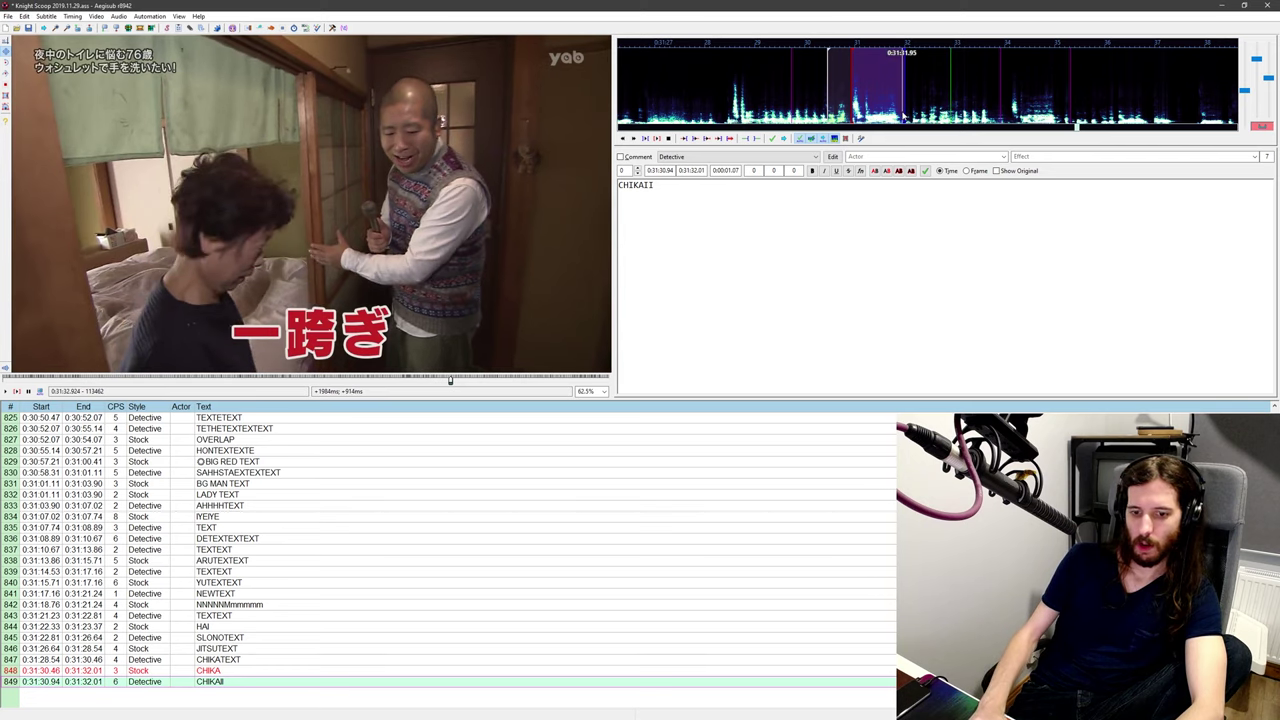
{"action": "key", "text": "g"}
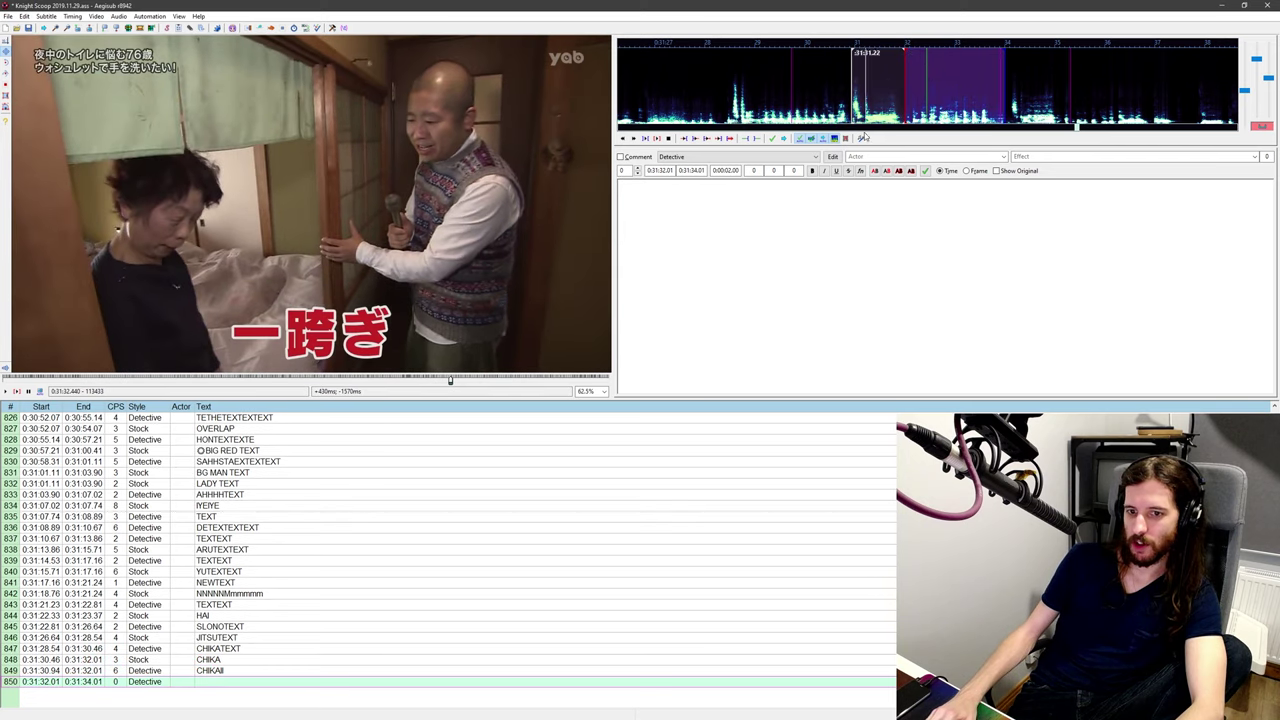
{"action": "left_click", "coordinate": [837, 283]}
{"action": "type", "text": "REDTEXT"}
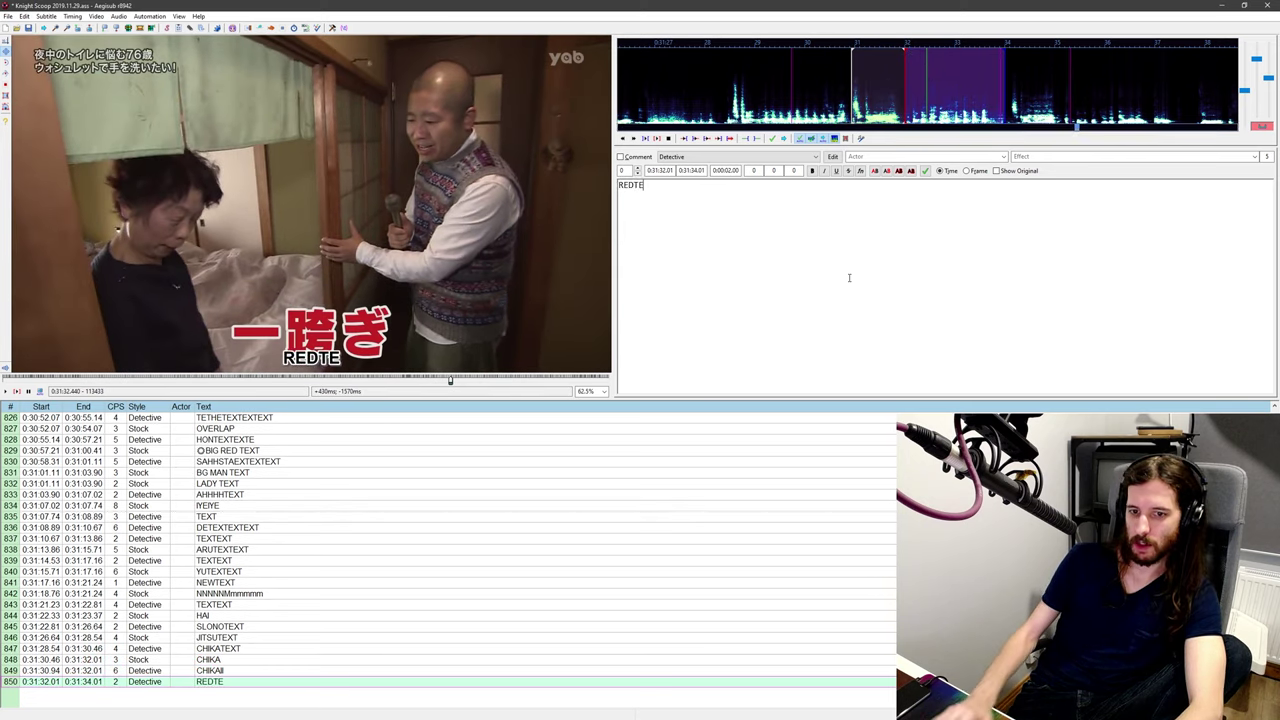
{"action": "left_click", "coordinate": [680, 157]}
{"action": "left_click", "coordinate": [668, 170]}
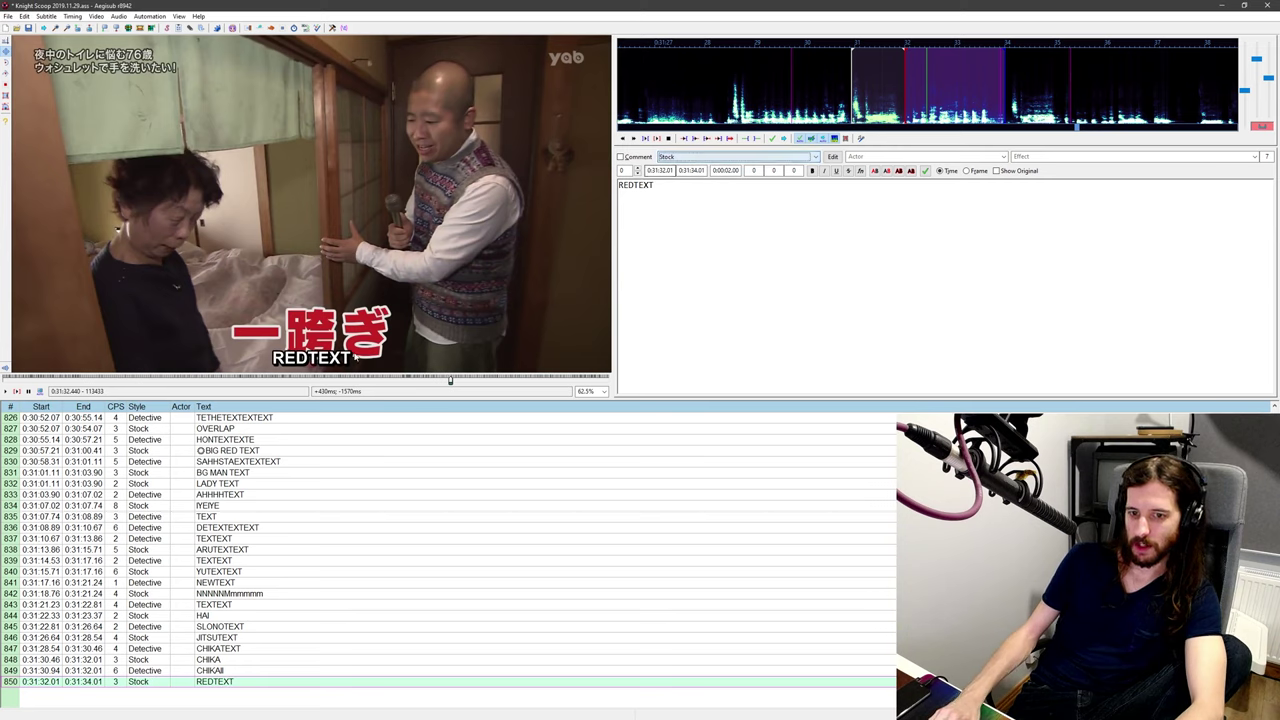
Step: Position the REDTEXT line directly above the red on-screen caption, at about 960,856.6
{"action": "left_click_drag", "start_coordinate": [314, 367], "coordinate": [333, 312]}
{"action": "key", "text": "ctrl+z"}
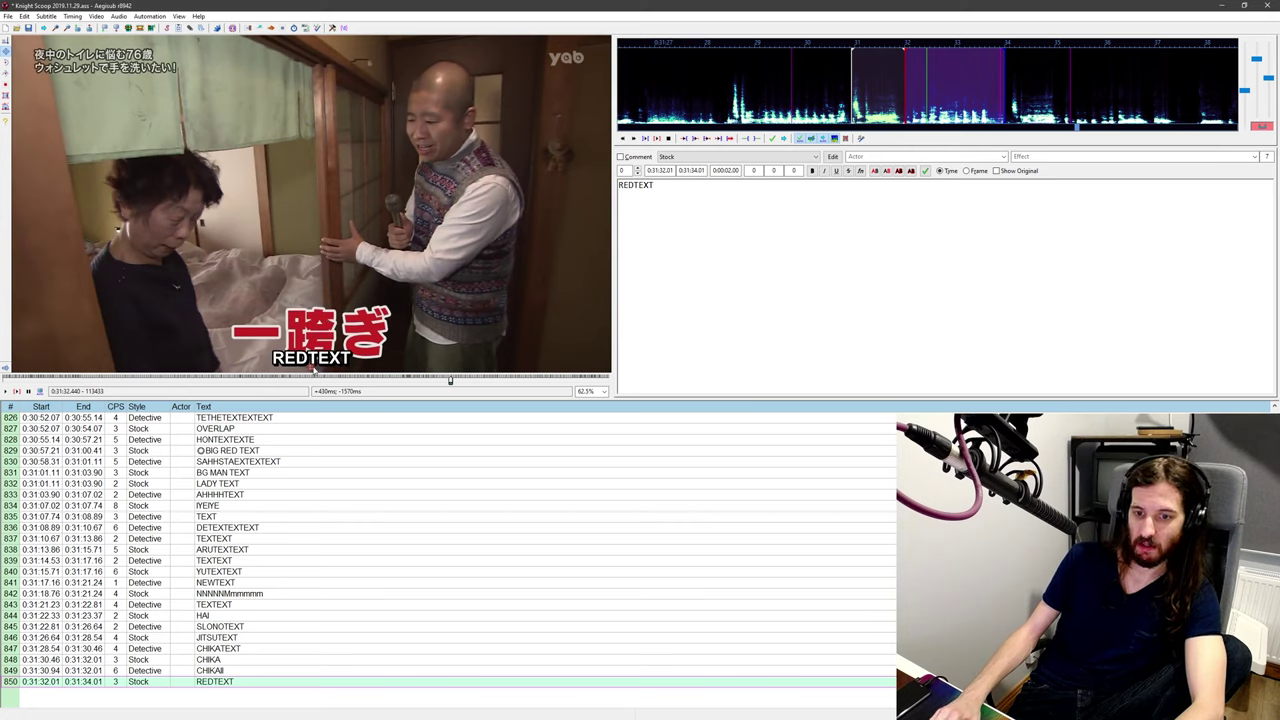
{"action": "left_click_drag", "start_coordinate": [312, 367], "coordinate": [319, 304]}
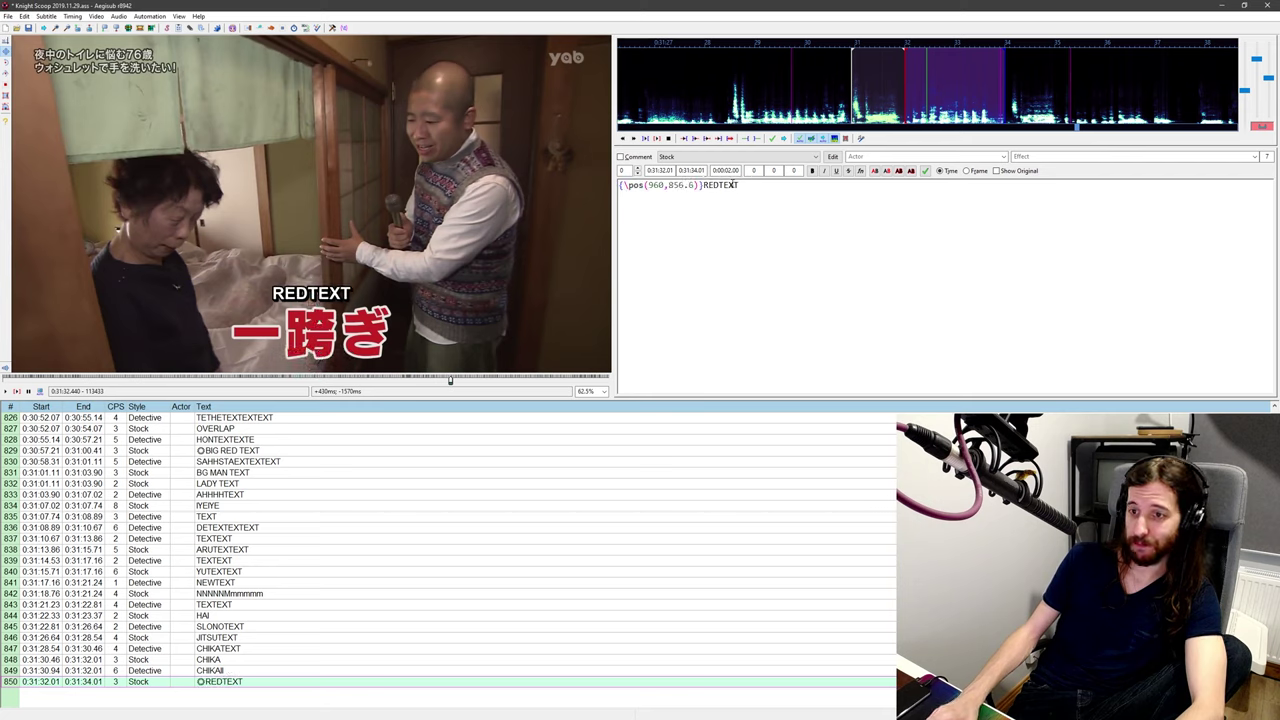
Step: Color REDTEXT to match the on-screen caption, with red fill #C42225 and off-white outline #E4E6E4
{"action": "left_click", "coordinate": [874, 172]}
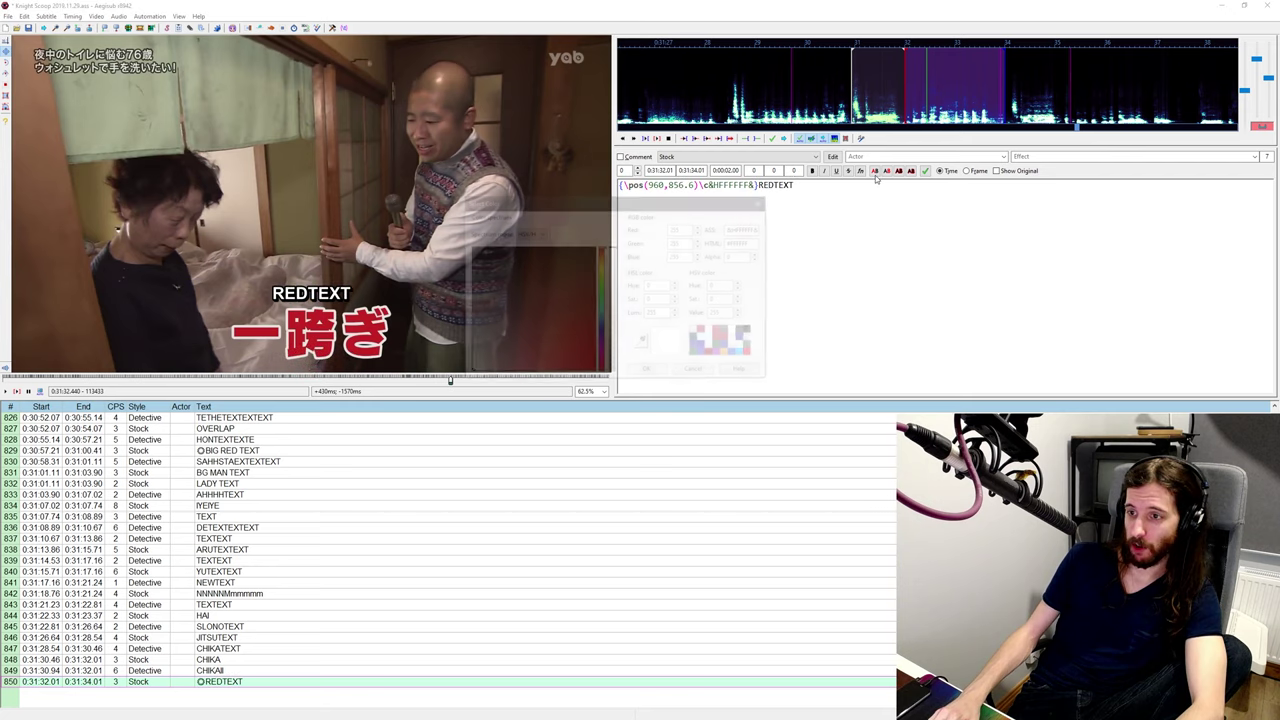
{"action": "left_click", "coordinate": [705, 333]}
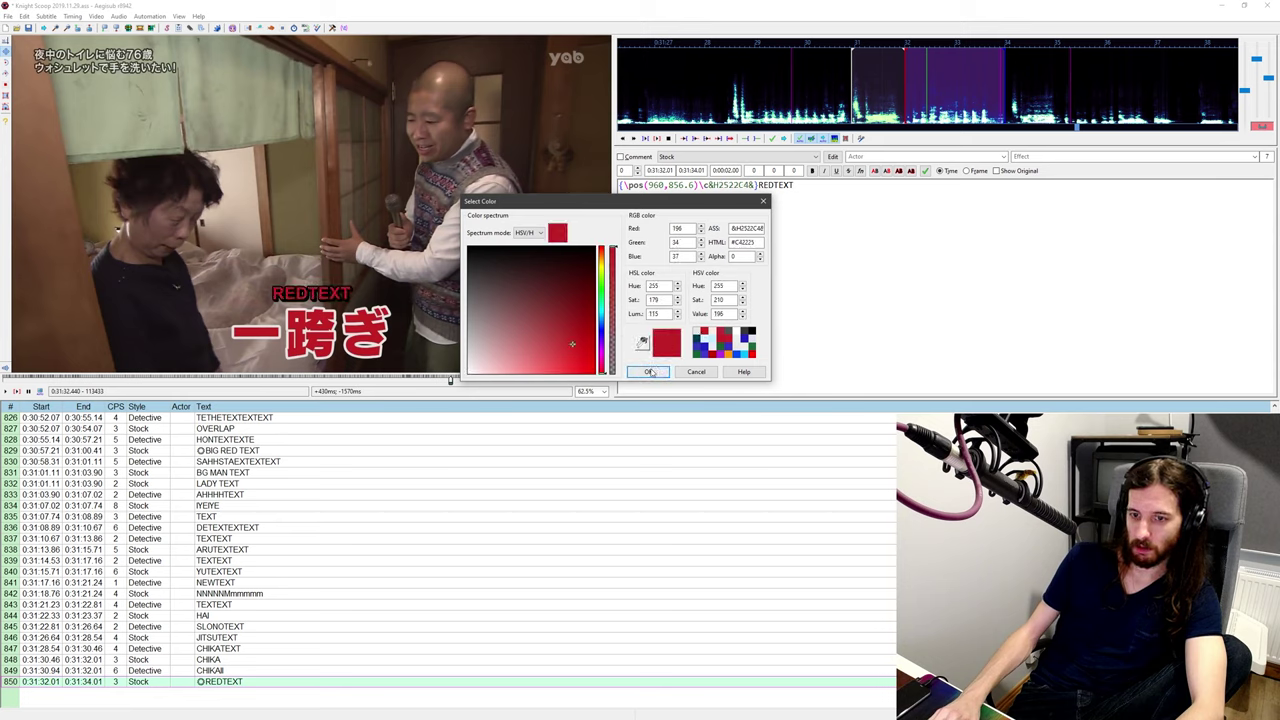
{"action": "left_click", "coordinate": [649, 372]}
{"action": "left_click", "coordinate": [899, 171]}
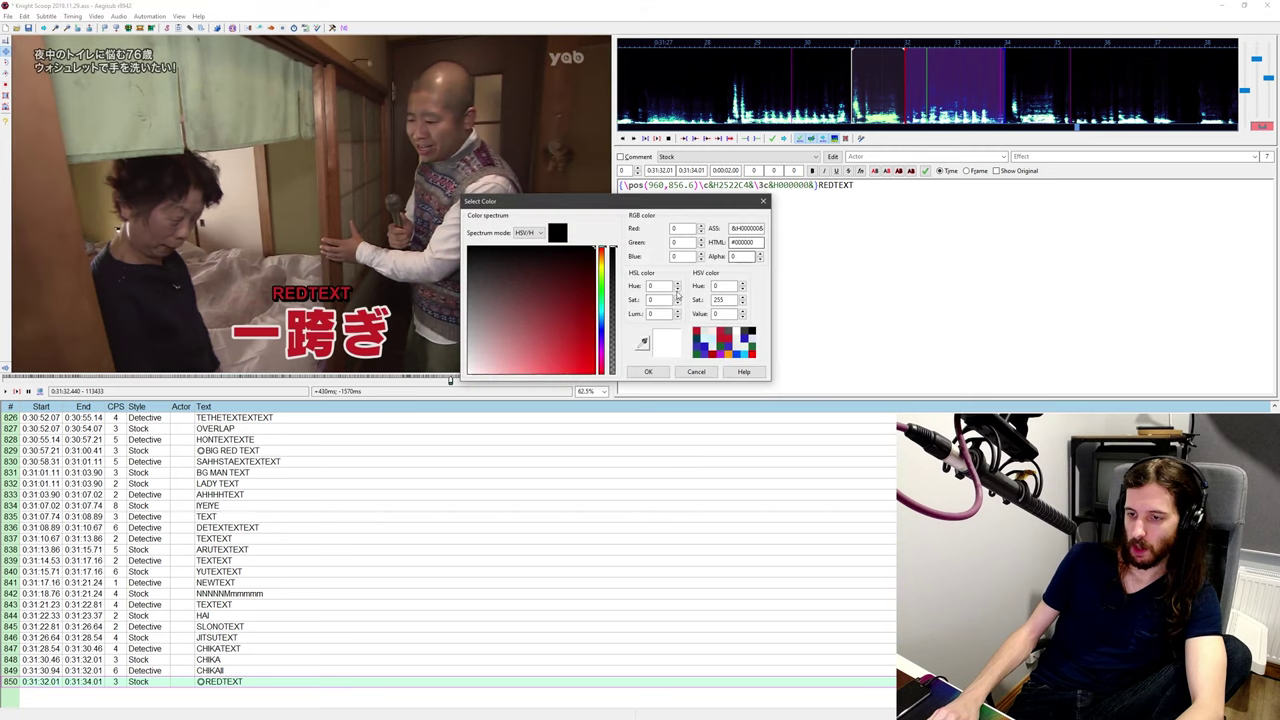
{"action": "left_click", "coordinate": [704, 332]}
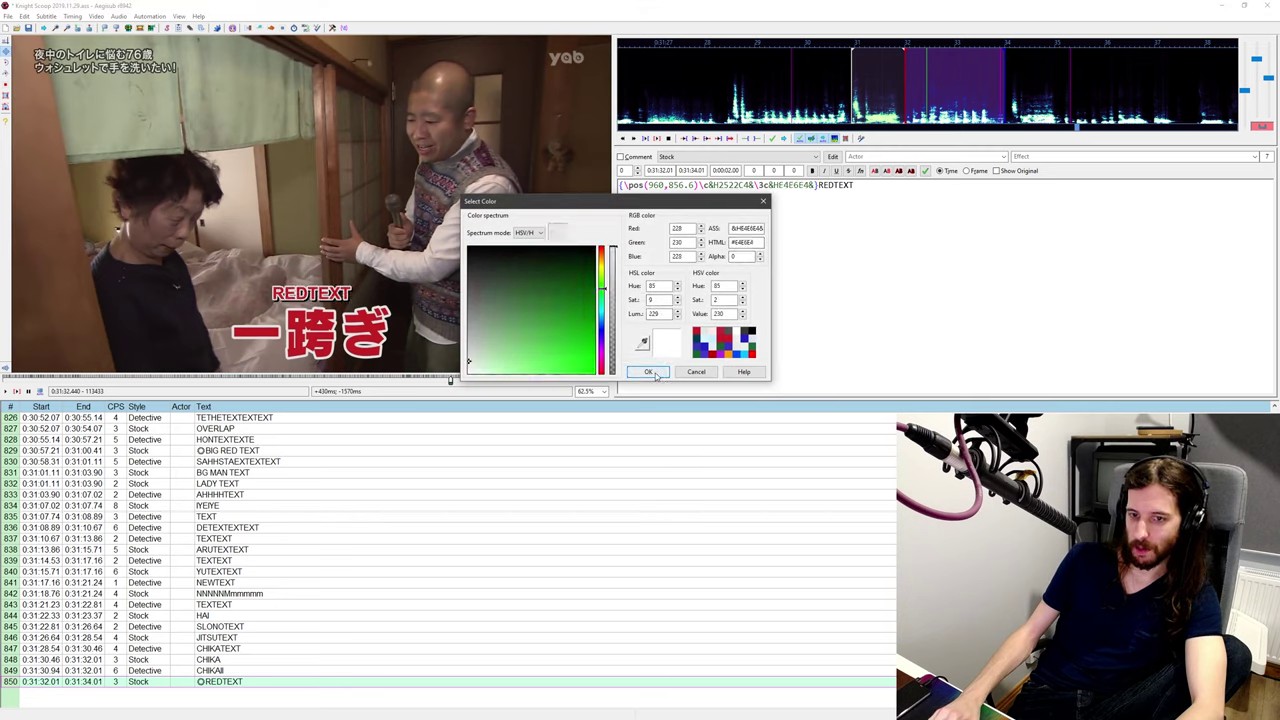
{"action": "left_click", "coordinate": [649, 372]}
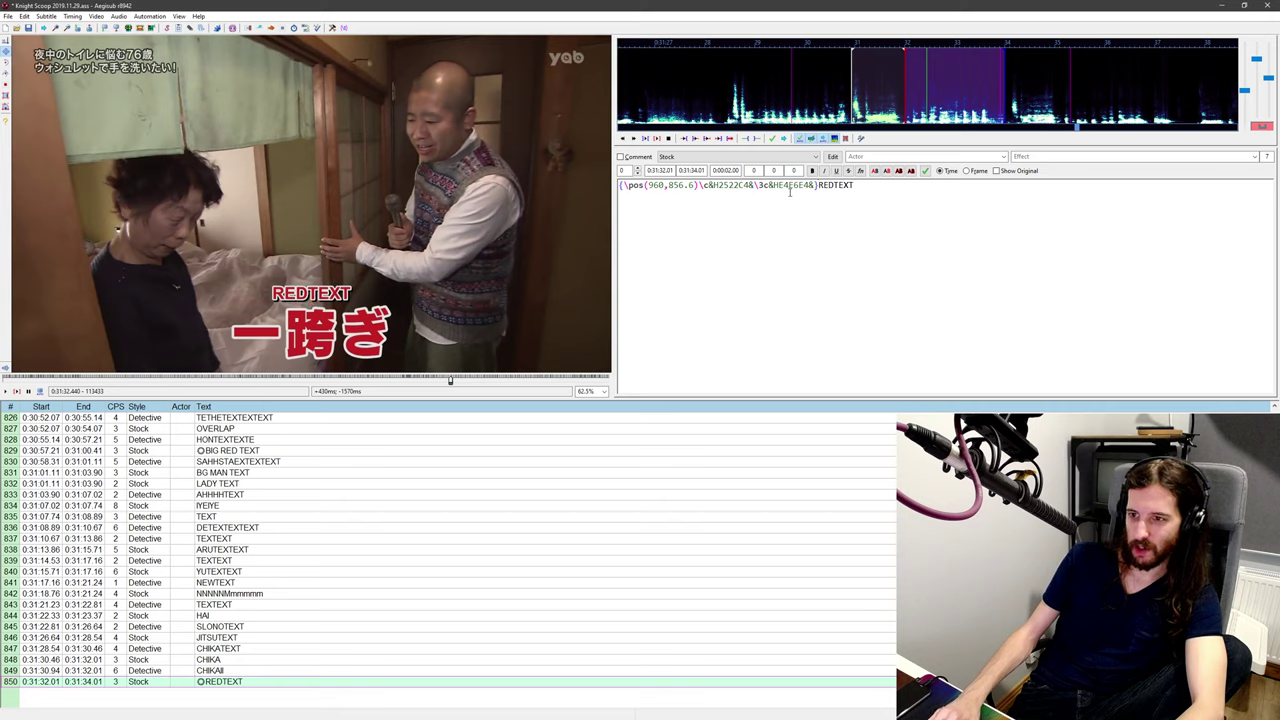
{"action": "type", "text": "\\"}
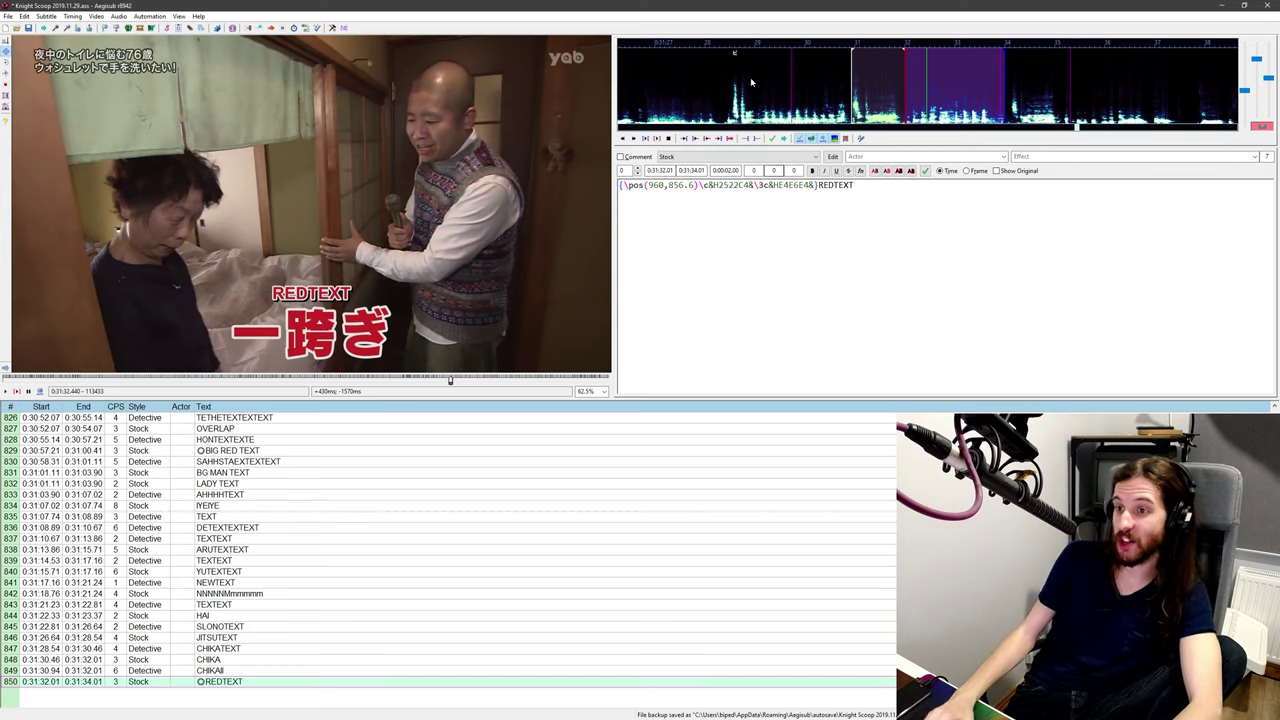
Step: Play through the red caption, find its last frame and set the REDTEXT line to end at 0:31:35.31
{"action": "middle_click", "coordinate": [821, 88]}
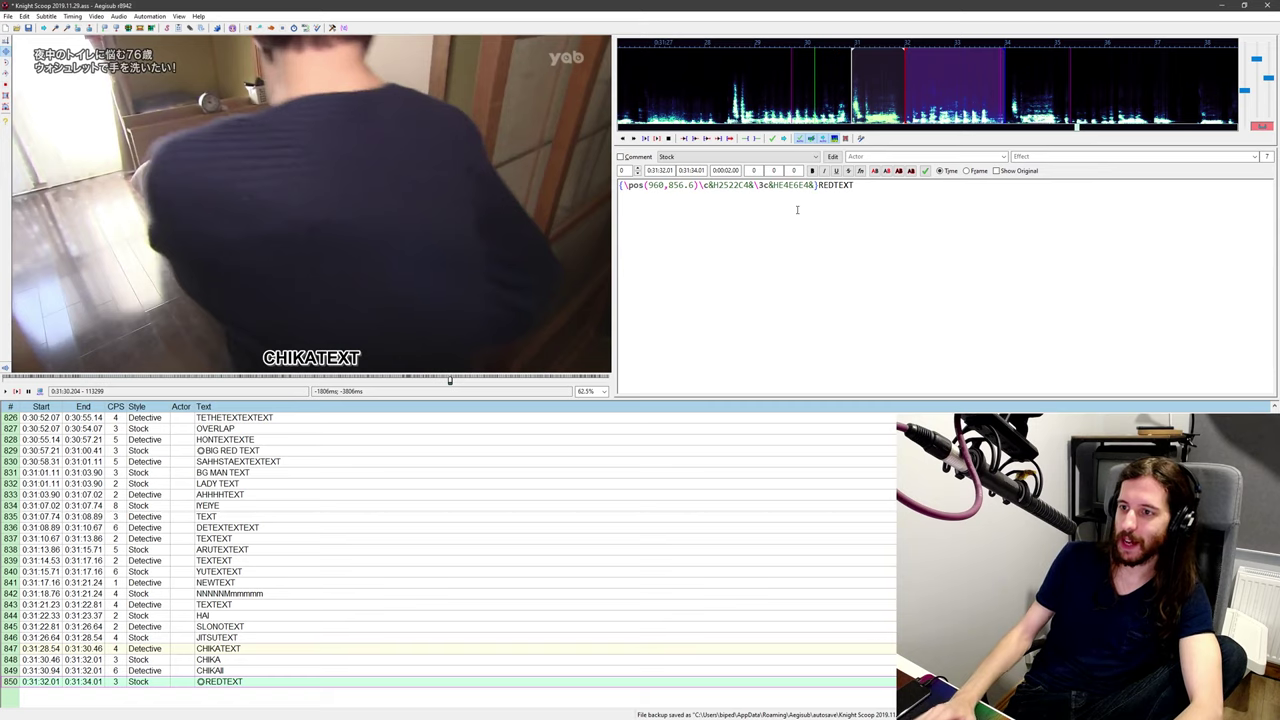
{"action": "key", "text": "ctrl+p"}
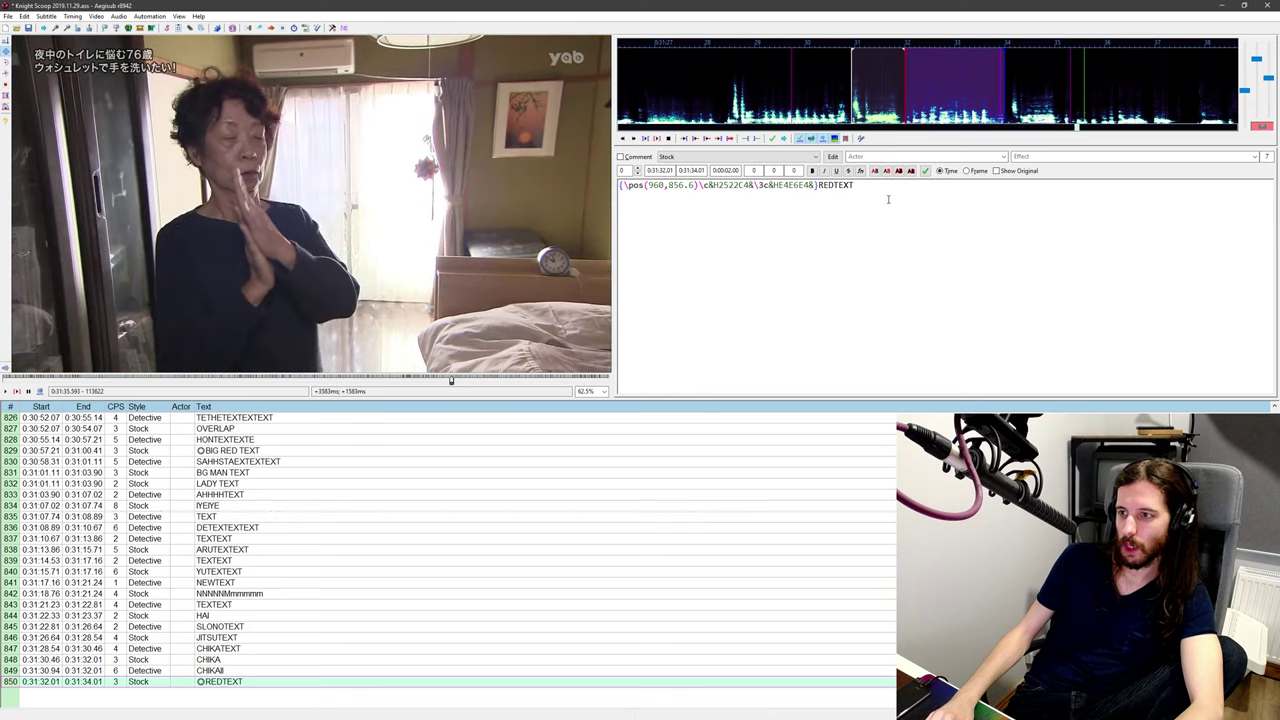
{"action": "key", "text": "Left"}
{"action": "key", "text": "Left"}
{"action": "key", "text": "Left"}
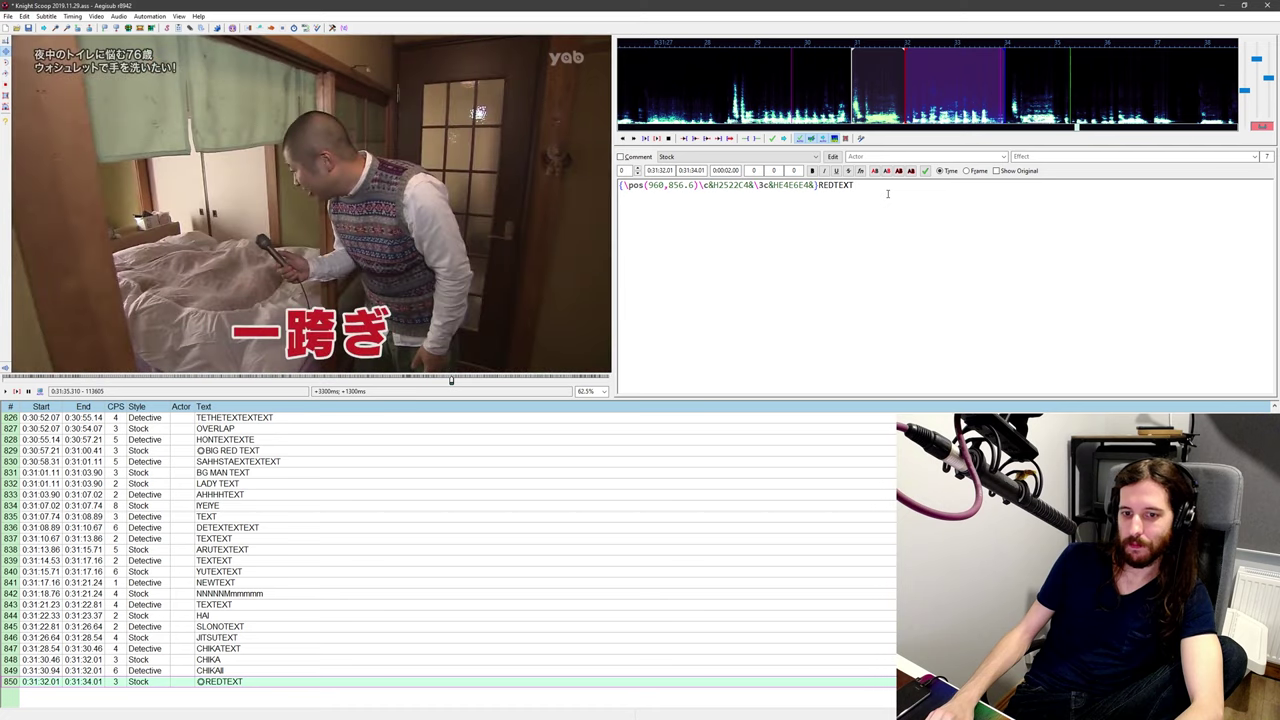
{"action": "key", "text": "Right"}
{"action": "key", "text": "Left"}
{"action": "key", "text": "Right"}
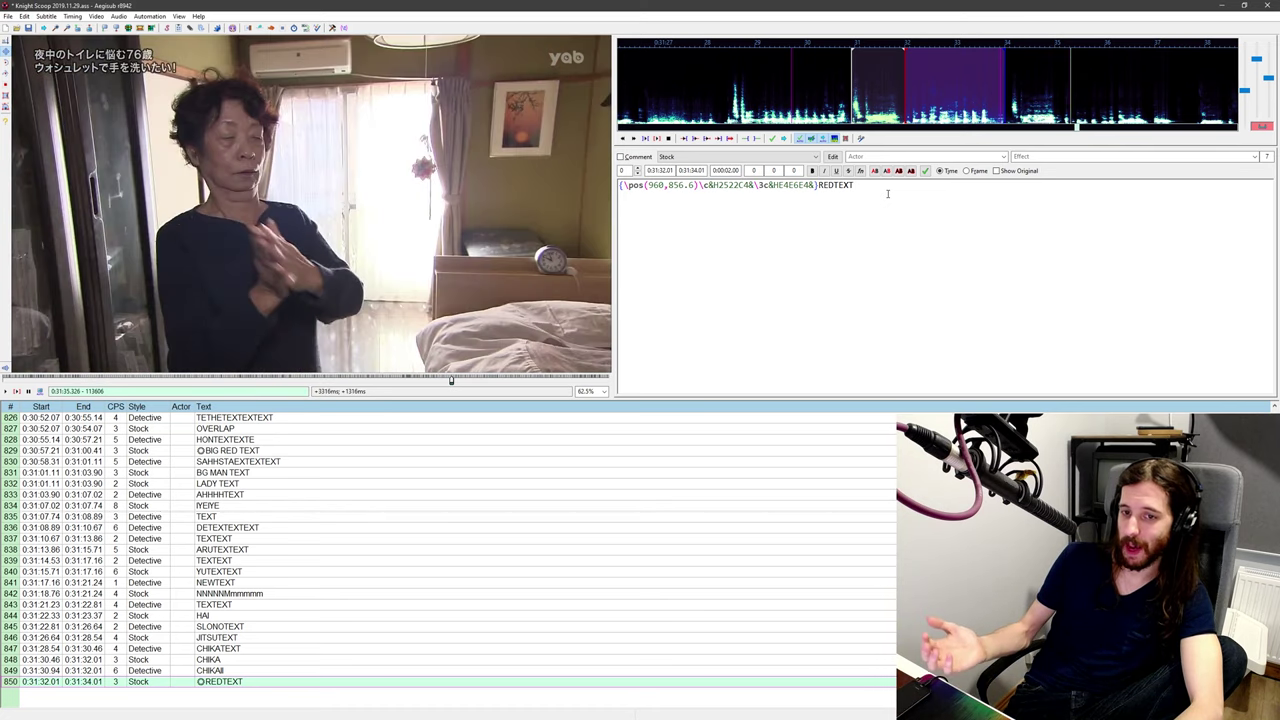
{"action": "key", "text": "Left"}
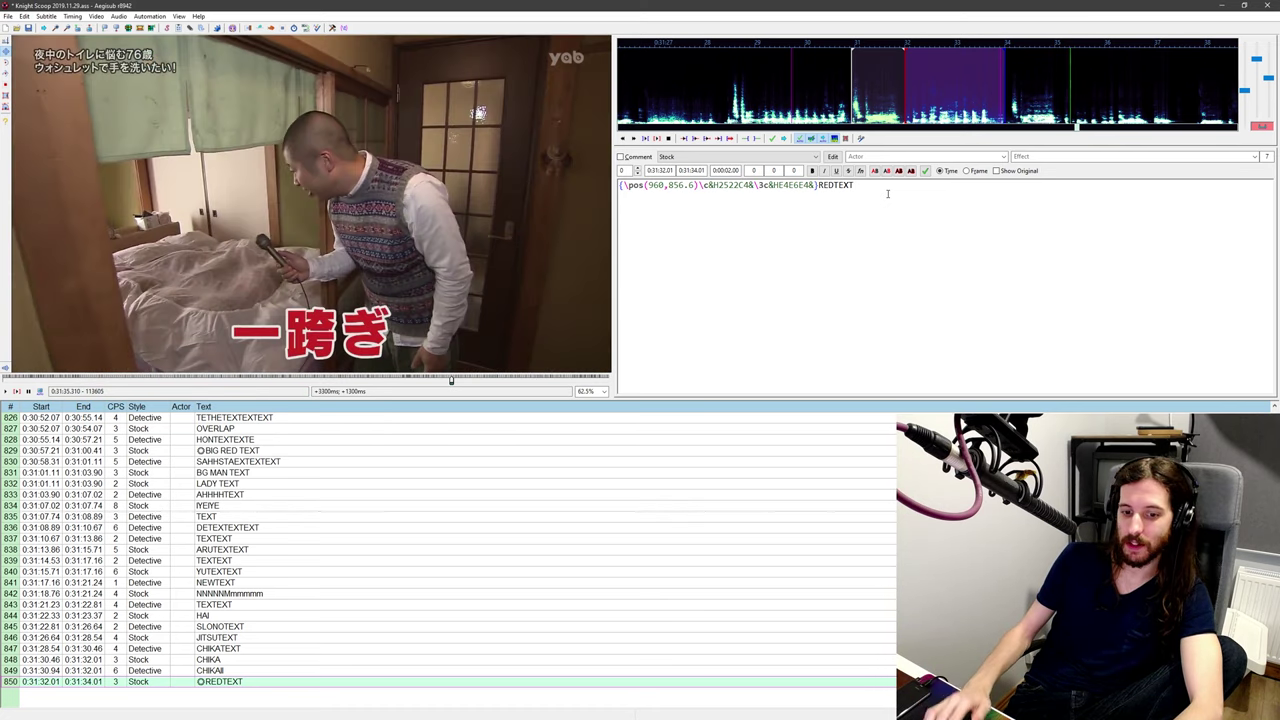
{"action": "key", "text": "ctrl+4"}
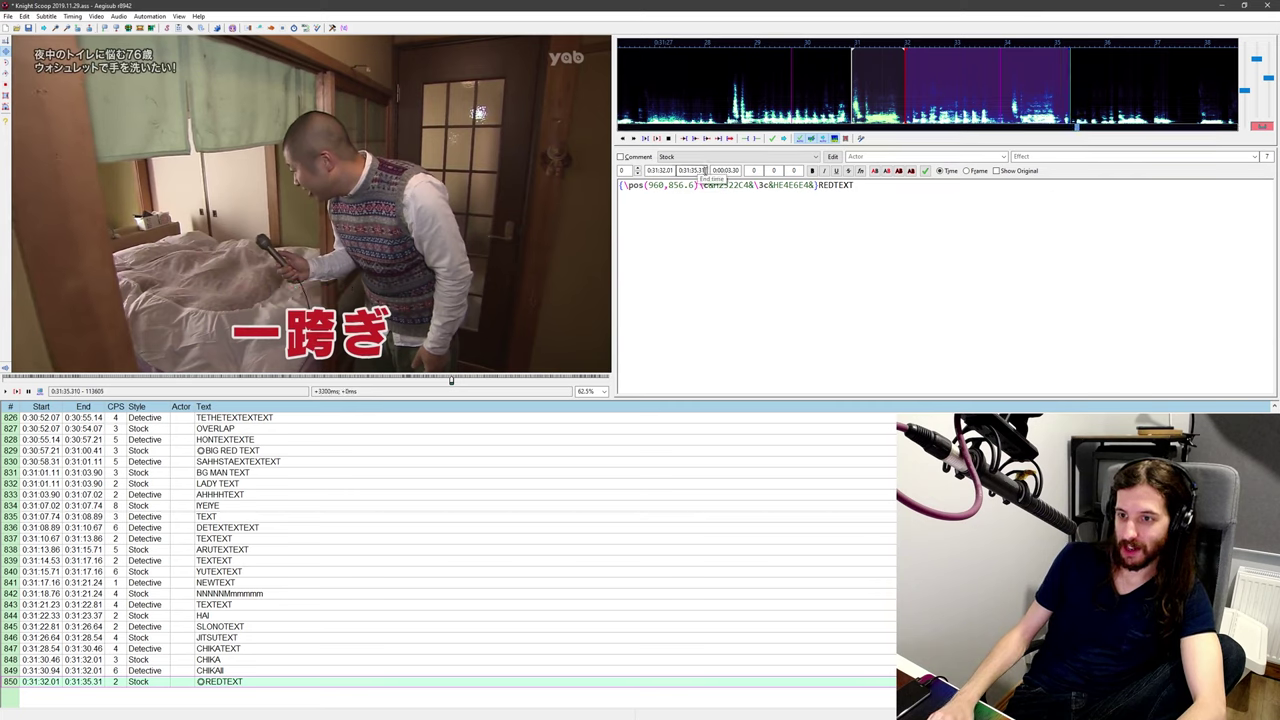
Step: Change the REDTEXT end time to 0:31:35.32 and check the frames around the caption's disappearance
{"action": "type", "text": "2"}
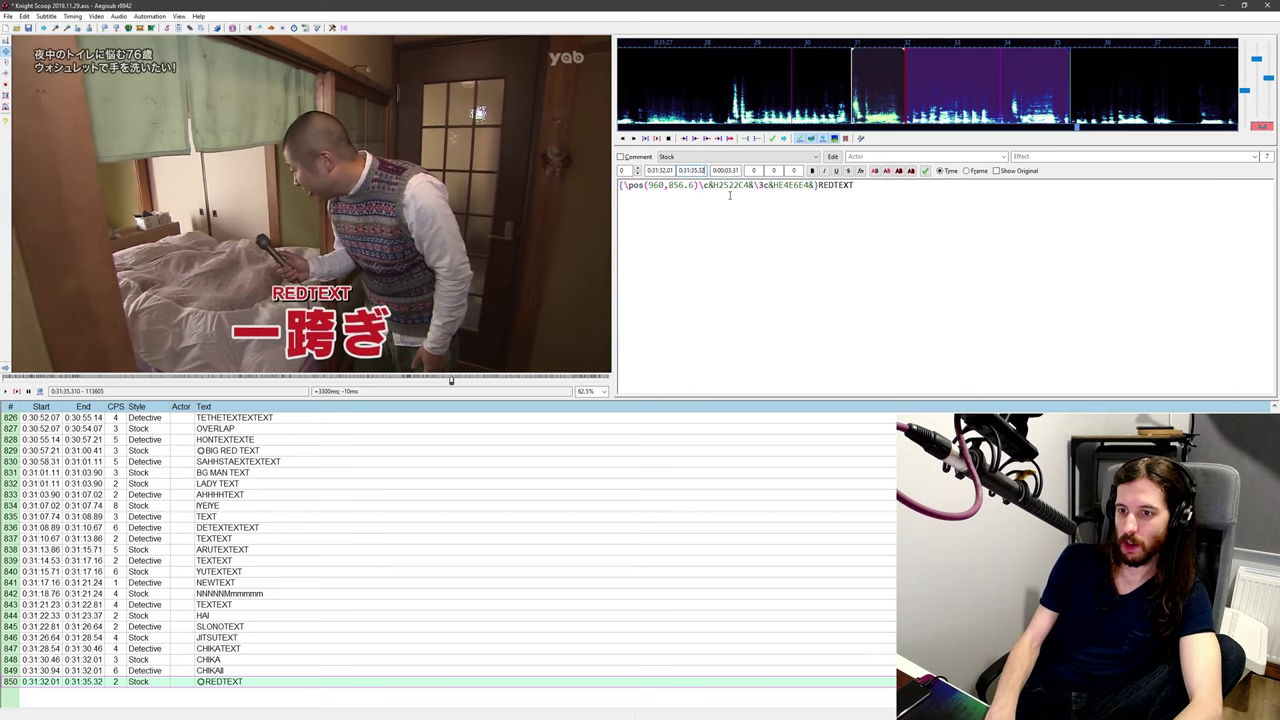
{"action": "key", "text": "Right"}
{"action": "key", "text": "Left"}
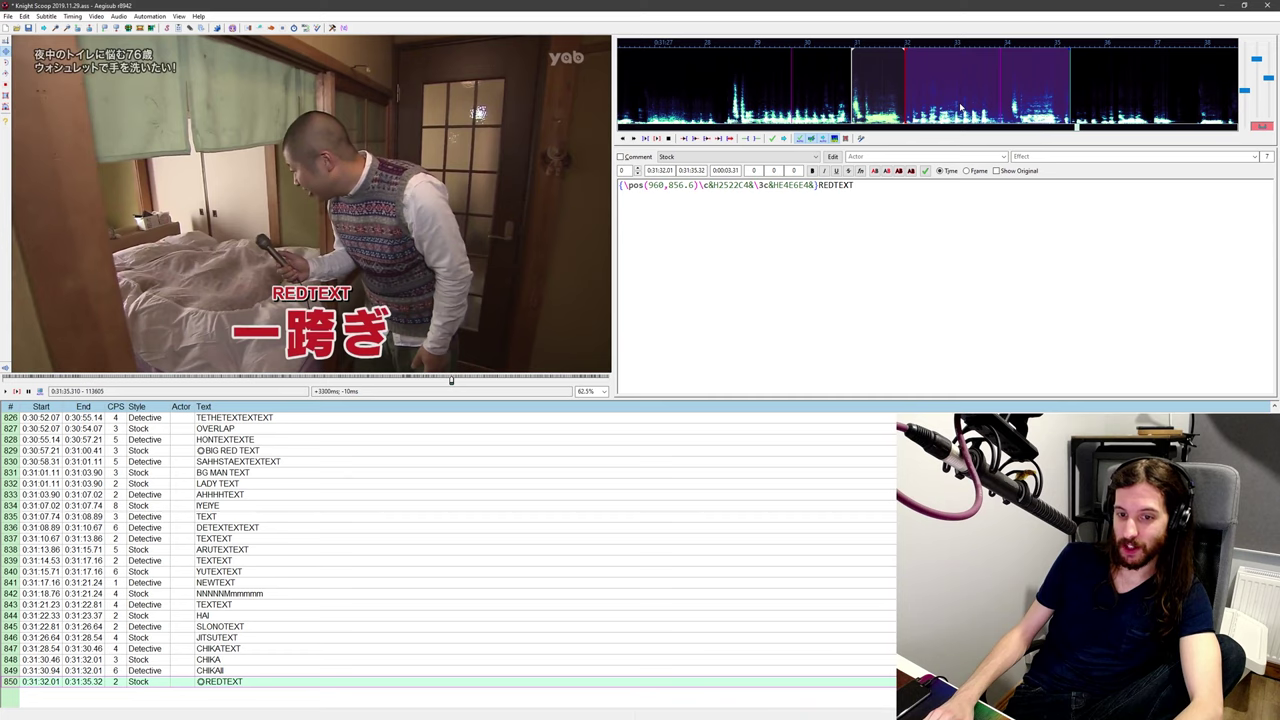
Step: Return to the red caption's last frame and set the REDTEXT end time from it, at 0:31:35.31
{"action": "key", "text": "Right"}
{"action": "key", "text": "Left"}
{"action": "key", "text": "ctrl+4"}
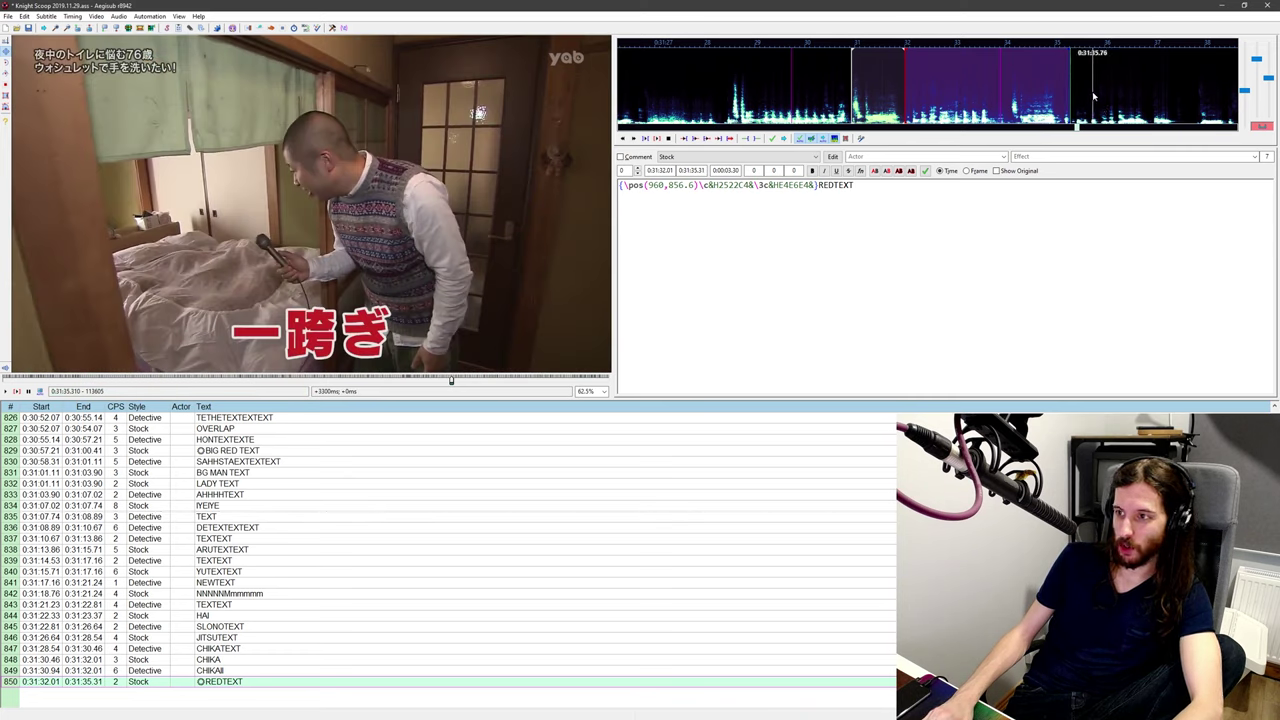
Step: Try ending the REDTEXT line at 0:31:34.73 and compare the frames around the caption's disappearance
{"action": "scroll", "coordinate": [1093, 97], "scroll_direction": "up", "scroll_amount": 5, "text": "ctrl"}
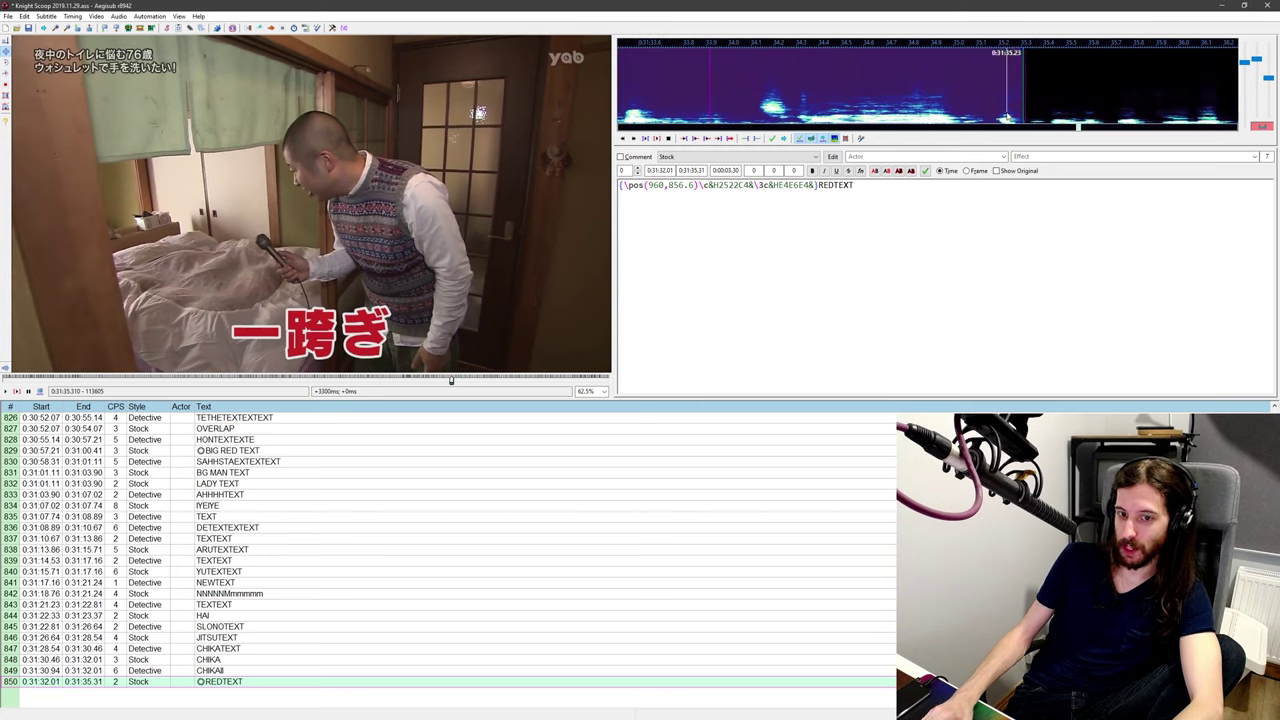
{"action": "scroll", "coordinate": [1007, 118], "scroll_direction": "up", "scroll_amount": 1, "text": "ctrl"}
{"action": "left_click_drag", "start_coordinate": [1028, 108], "coordinate": [874, 97]}
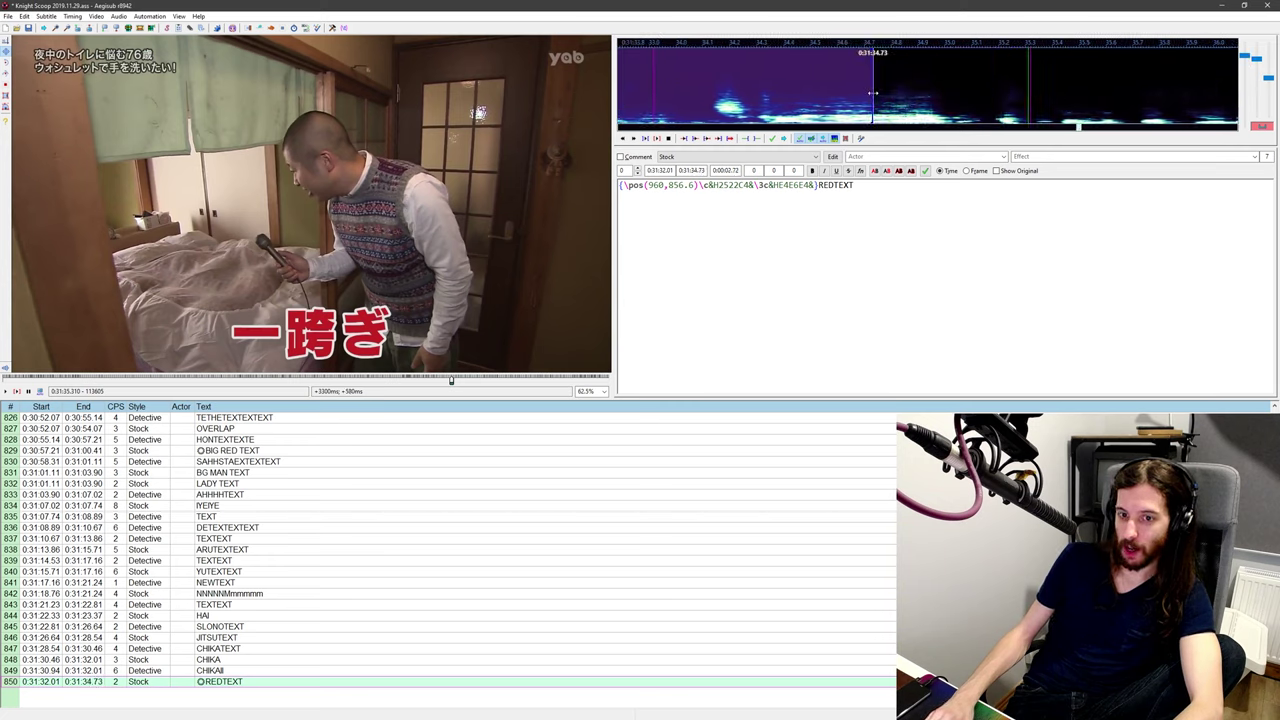
{"action": "key", "text": "Right"}
{"action": "key", "text": "Left"}
{"action": "key", "text": "Right"}
{"action": "key", "text": "Left"}
{"action": "key", "text": "Right"}
{"action": "key", "text": "Left"}
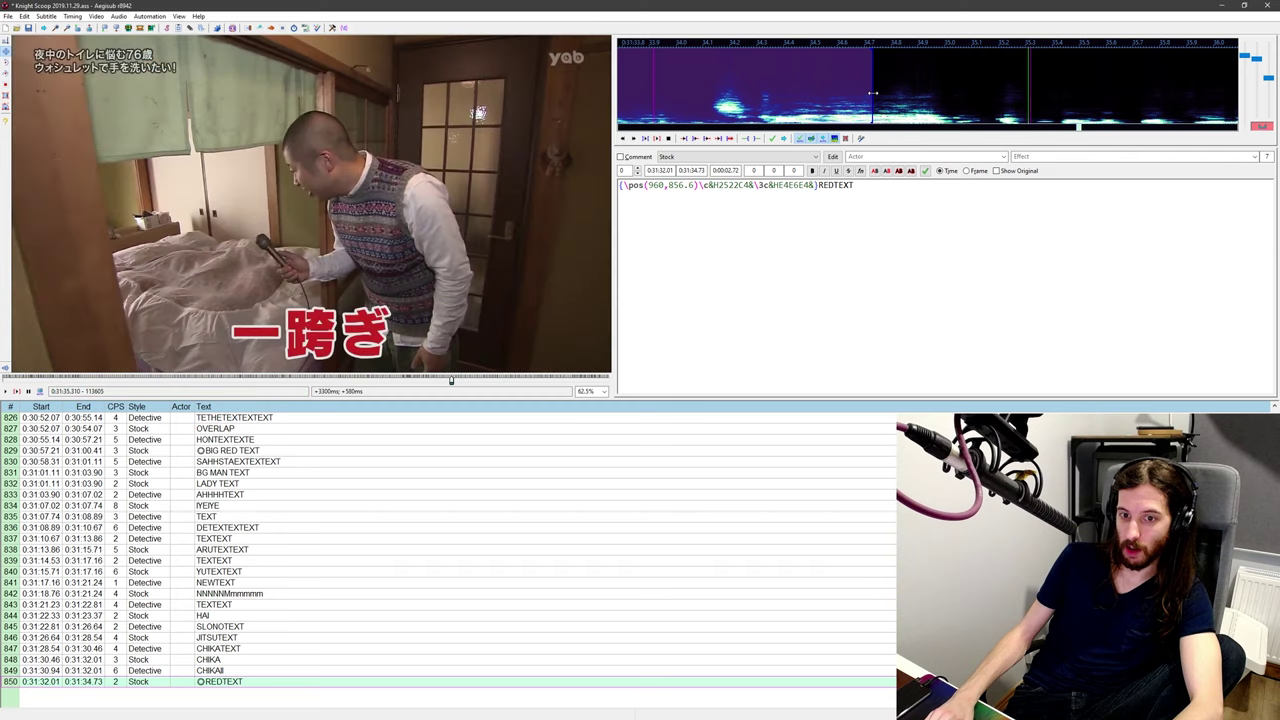
Step: Extend the REDTEXT line to end at 0:31:35.32 and check the frames on both sides of the scene cut
{"action": "left_click_drag", "start_coordinate": [879, 99], "coordinate": [1019, 77]}
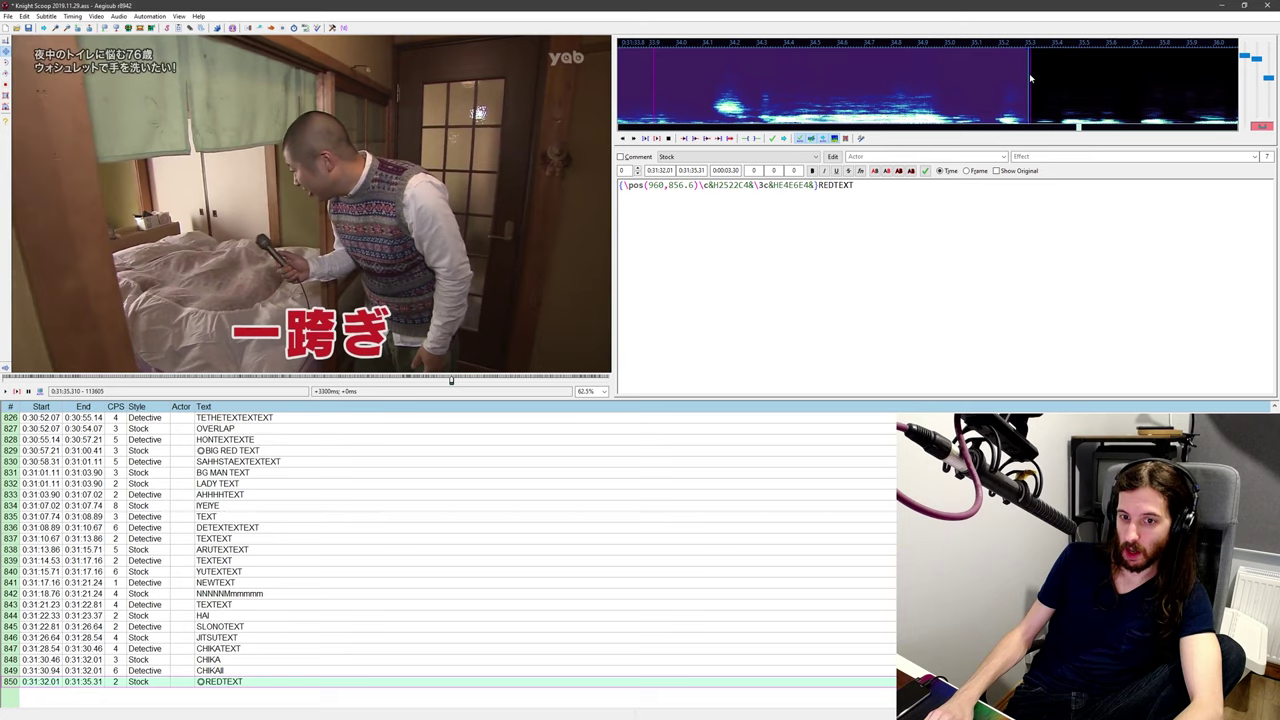
{"action": "left_click_drag", "start_coordinate": [1029, 73], "coordinate": [1032, 77]}
{"action": "key", "text": "Right"}
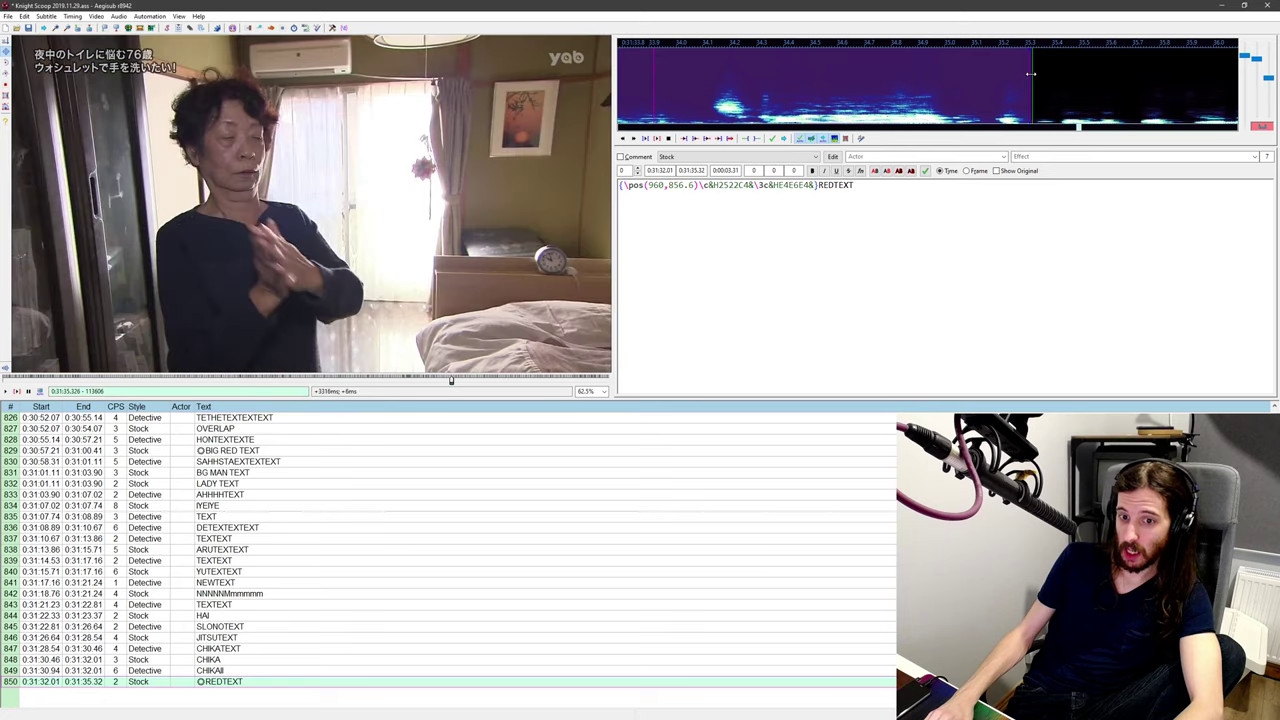
{"action": "key", "text": "Left"}
{"action": "key", "text": "Right"}
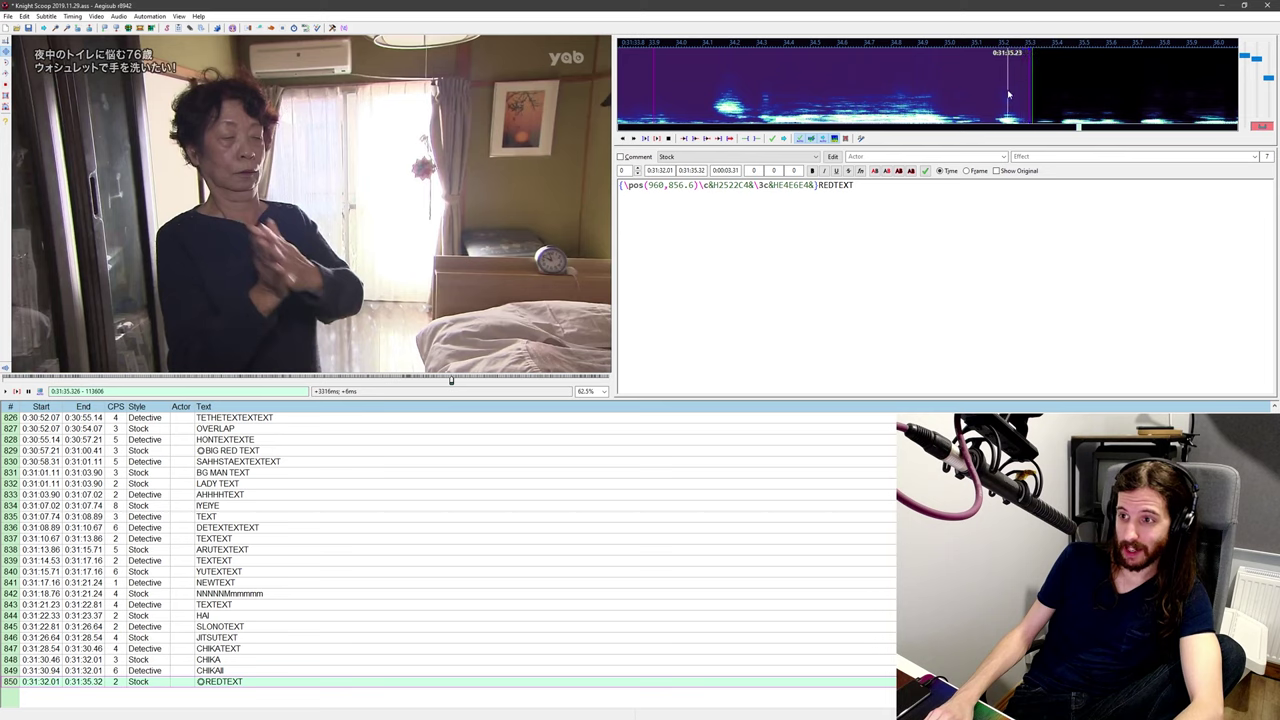
Step: Play the audio before, during and after the REDTEXT line to listen for overlapping speech
{"action": "scroll", "coordinate": [1000, 96], "scroll_direction": "down", "scroll_amount": 5}
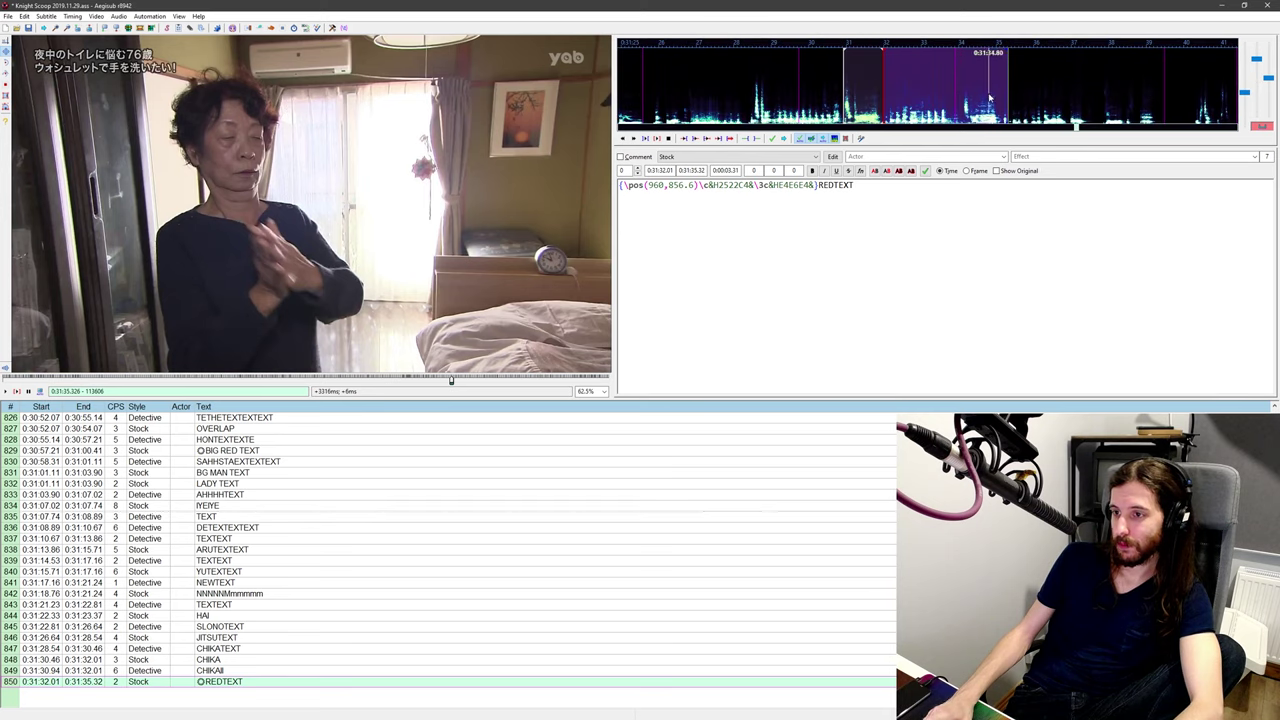
{"action": "middle_click", "coordinate": [968, 103]}
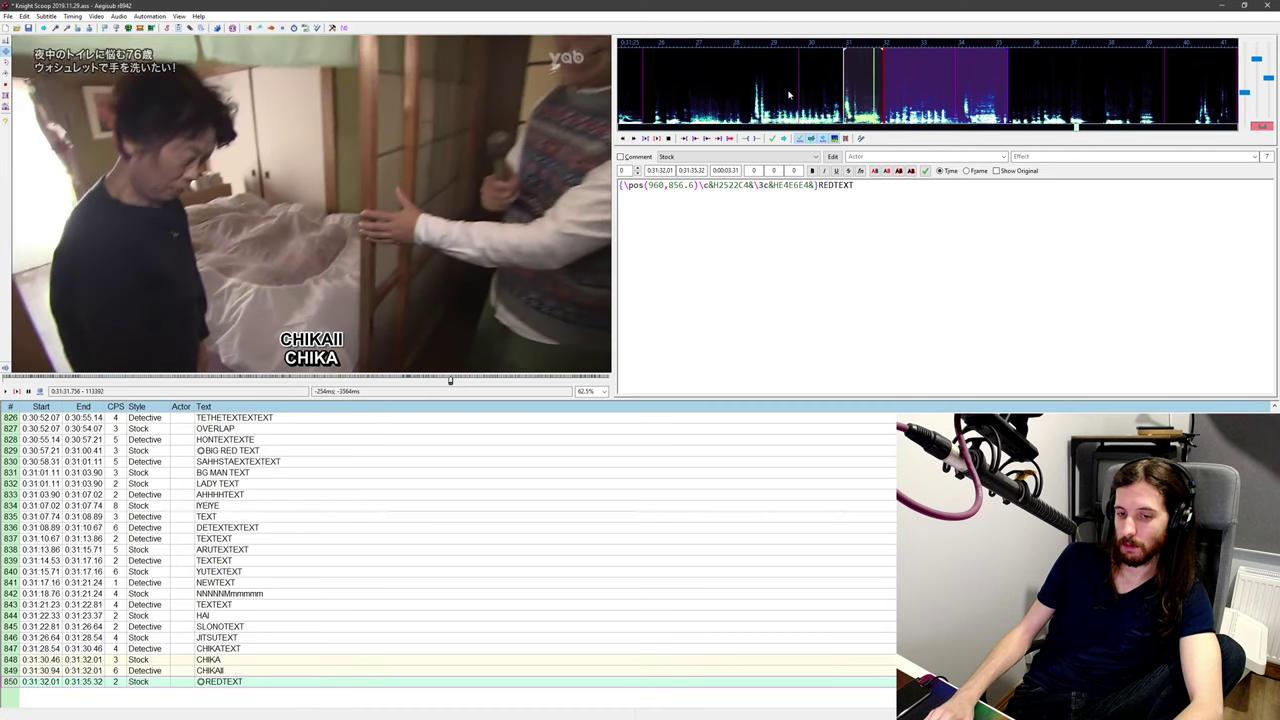
{"action": "middle_click", "coordinate": [882, 90]}
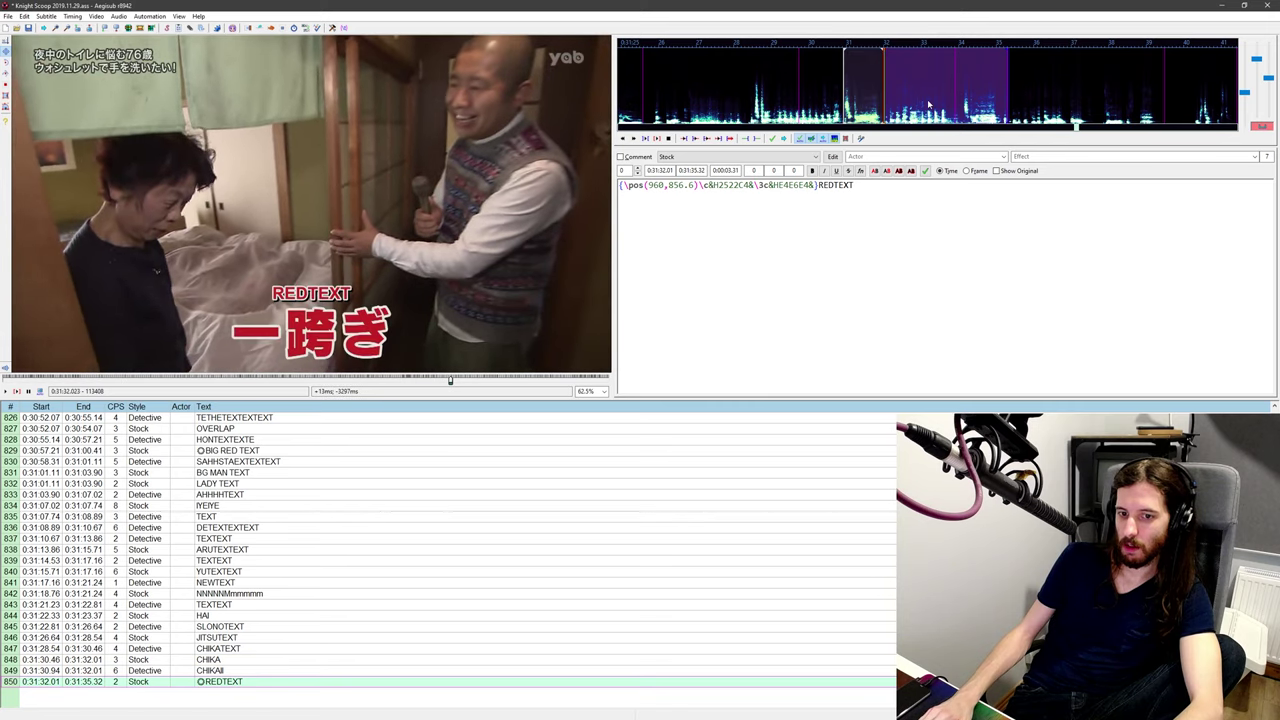
{"action": "middle_click", "coordinate": [845, 80]}
{"action": "key", "text": "ctrl+p"}
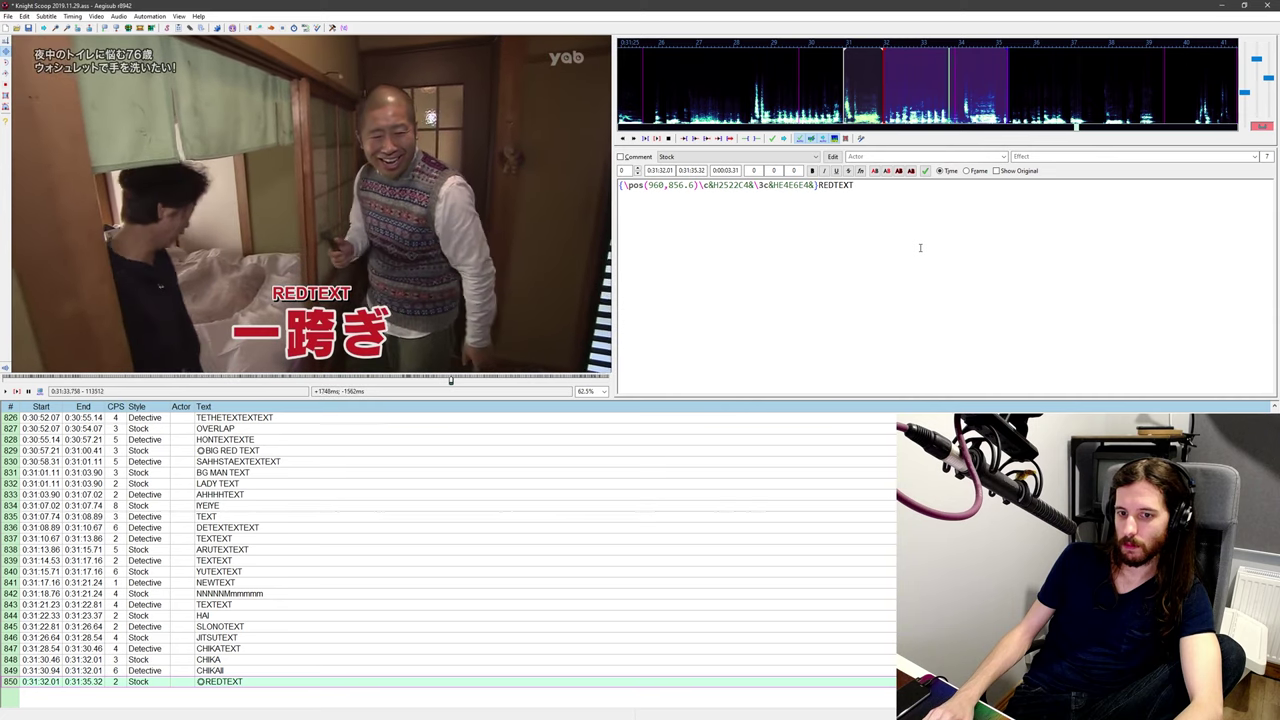
{"action": "middle_click", "coordinate": [939, 125]}
{"action": "key", "text": "ctrl+p"}
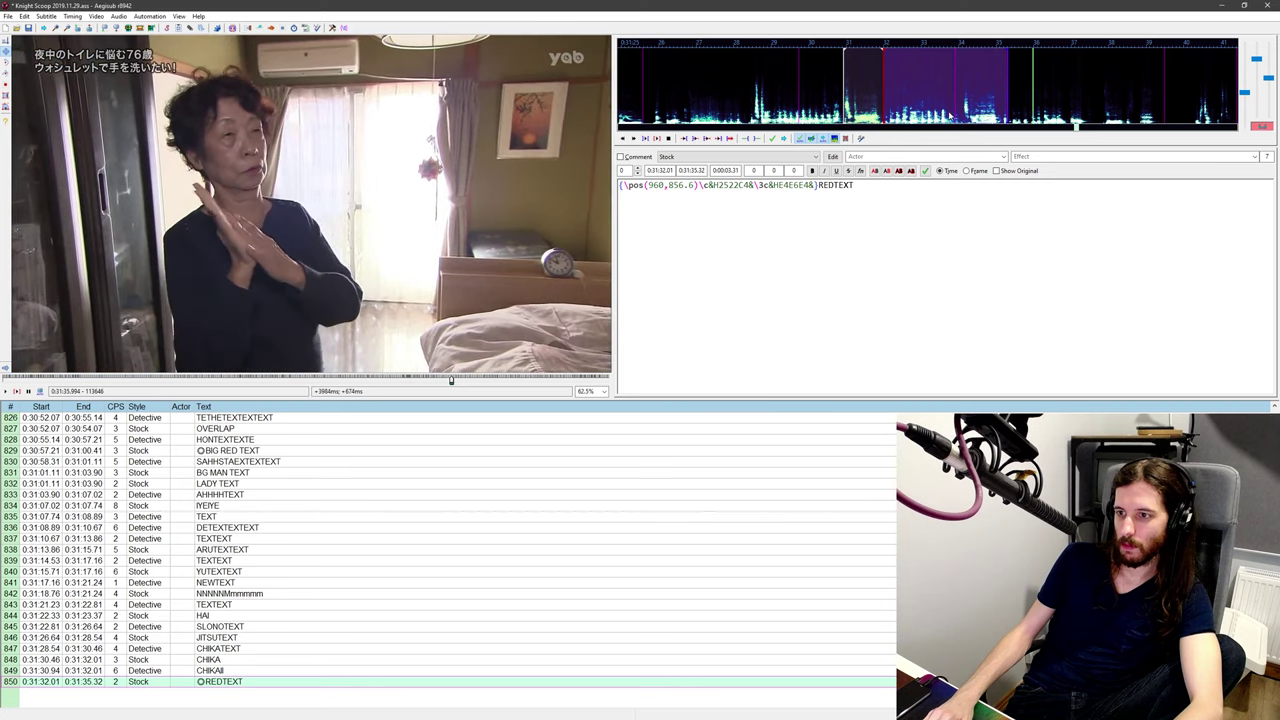
{"action": "key", "text": "ctrl+p"}
Step: Locate where the speech under the red caption begins and insert a Detective line CHIKAAAA starting at 0:31:34.13
{"action": "middle_click", "coordinate": [969, 107]}
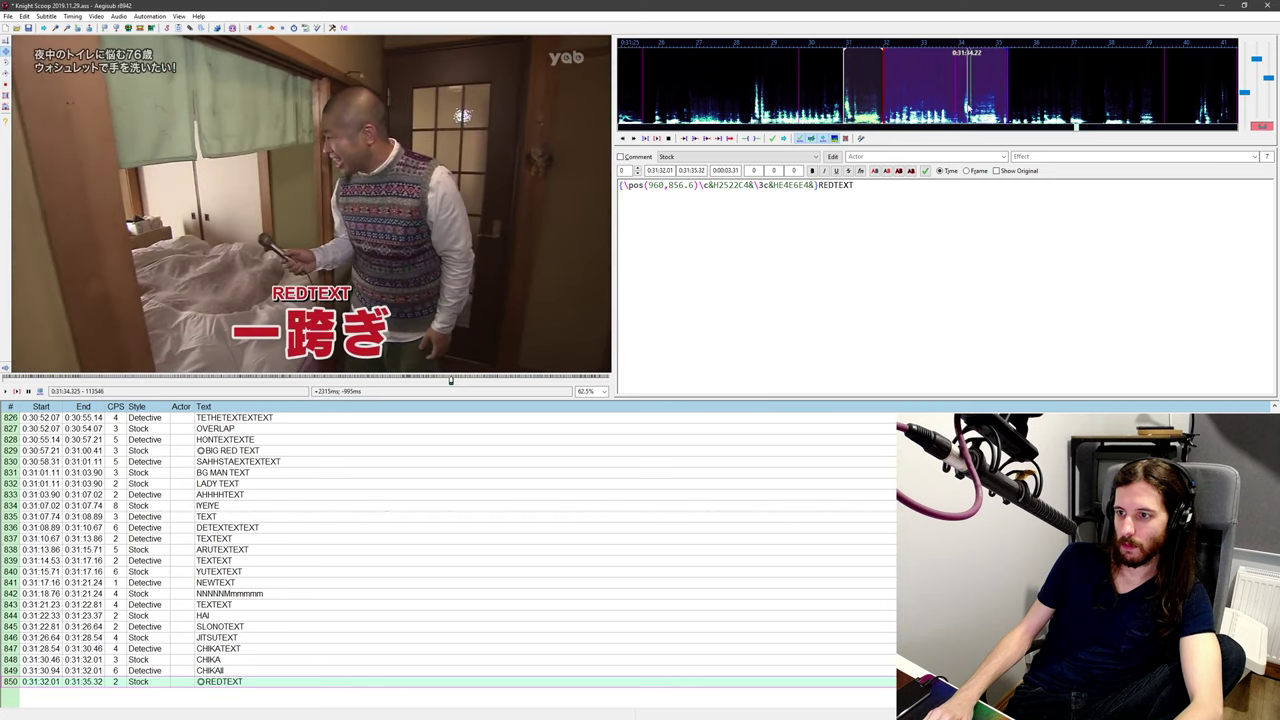
{"action": "middle_click", "coordinate": [957, 107]}
{"action": "middle_click", "coordinate": [952, 107]}
{"action": "middle_click", "coordinate": [958, 107]}
{"action": "middle_click", "coordinate": [964, 107]}
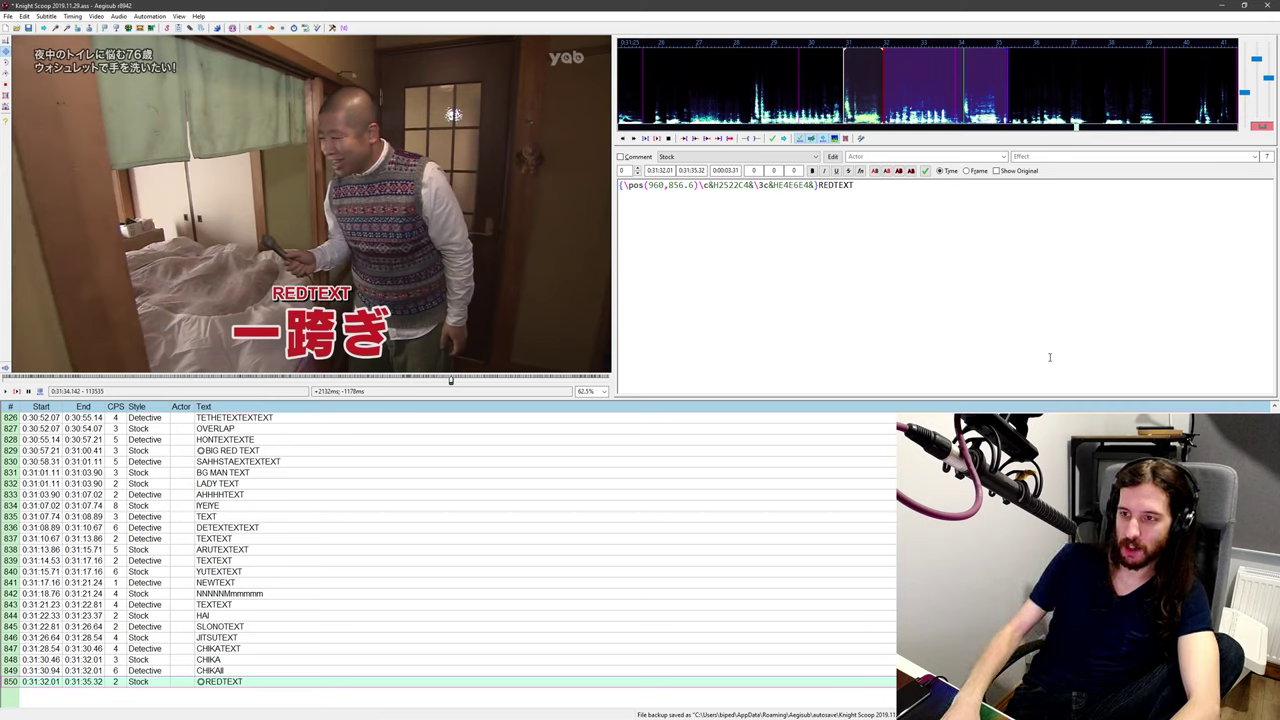
{"action": "key", "text": "Insert"}
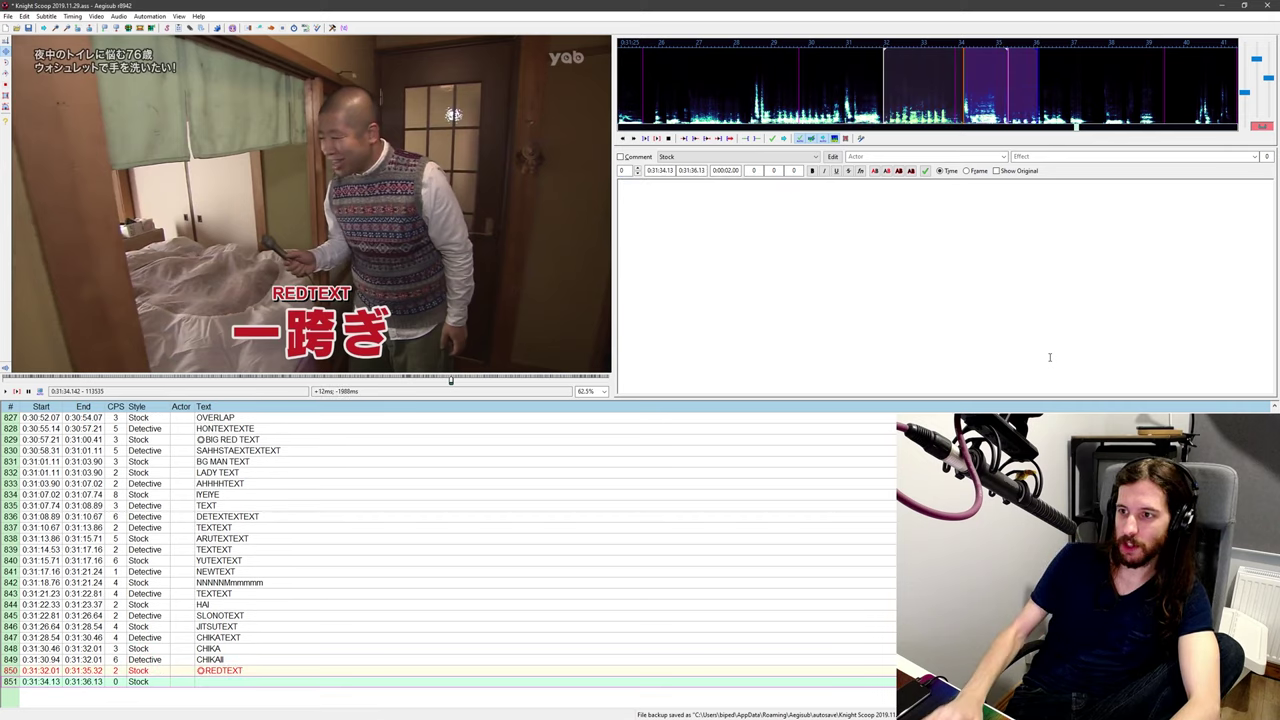
{"action": "left_click", "coordinate": [705, 160]}
{"action": "left_click", "coordinate": [703, 172]}
{"action": "left_click", "coordinate": [701, 233]}
{"action": "type", "text": "CHIKAAA"}
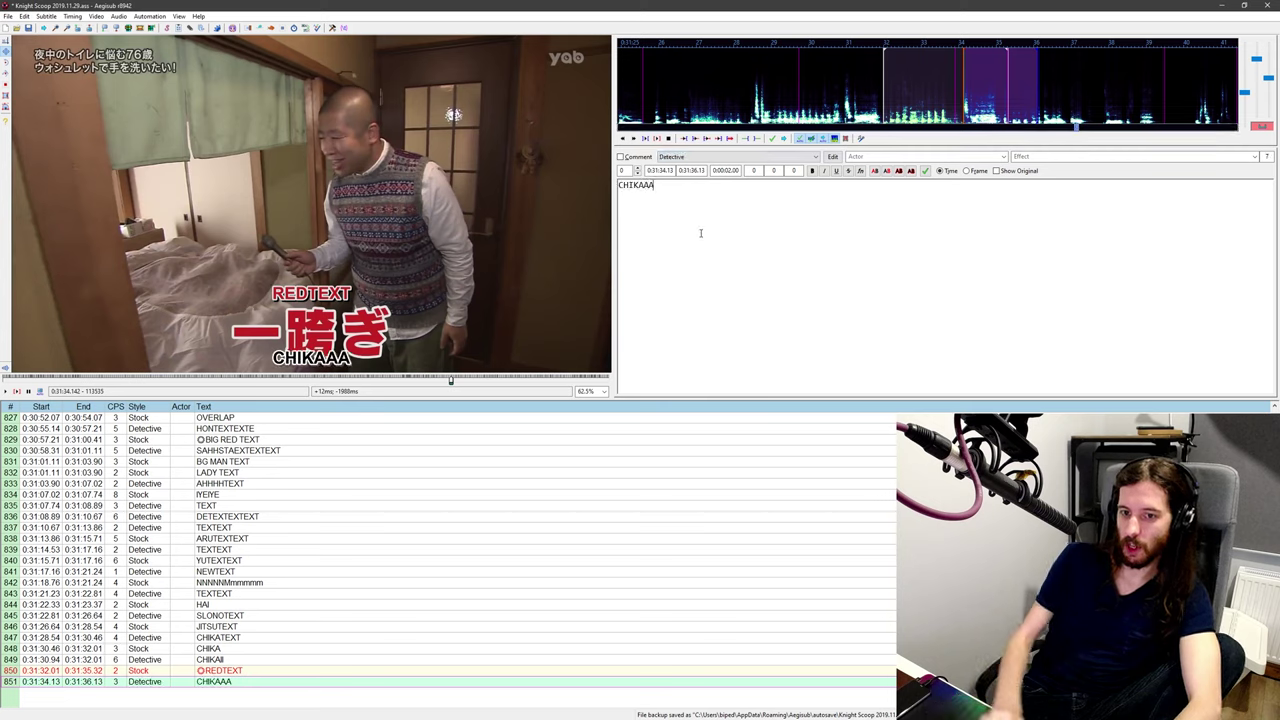
{"action": "type", "text": "A"}
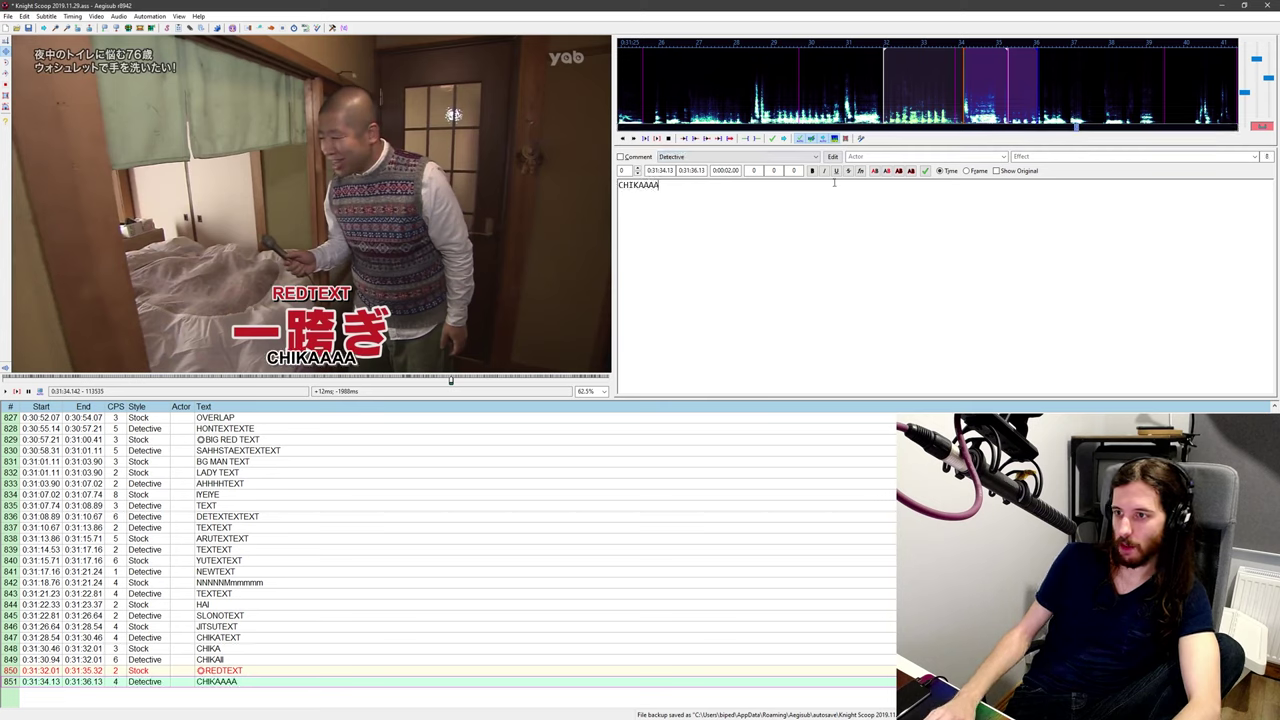
Step: Set the CHIKAAAA line to end at 0:31:35.31 and check the frames around the scene cut
{"action": "right_click", "coordinate": [1008, 80]}
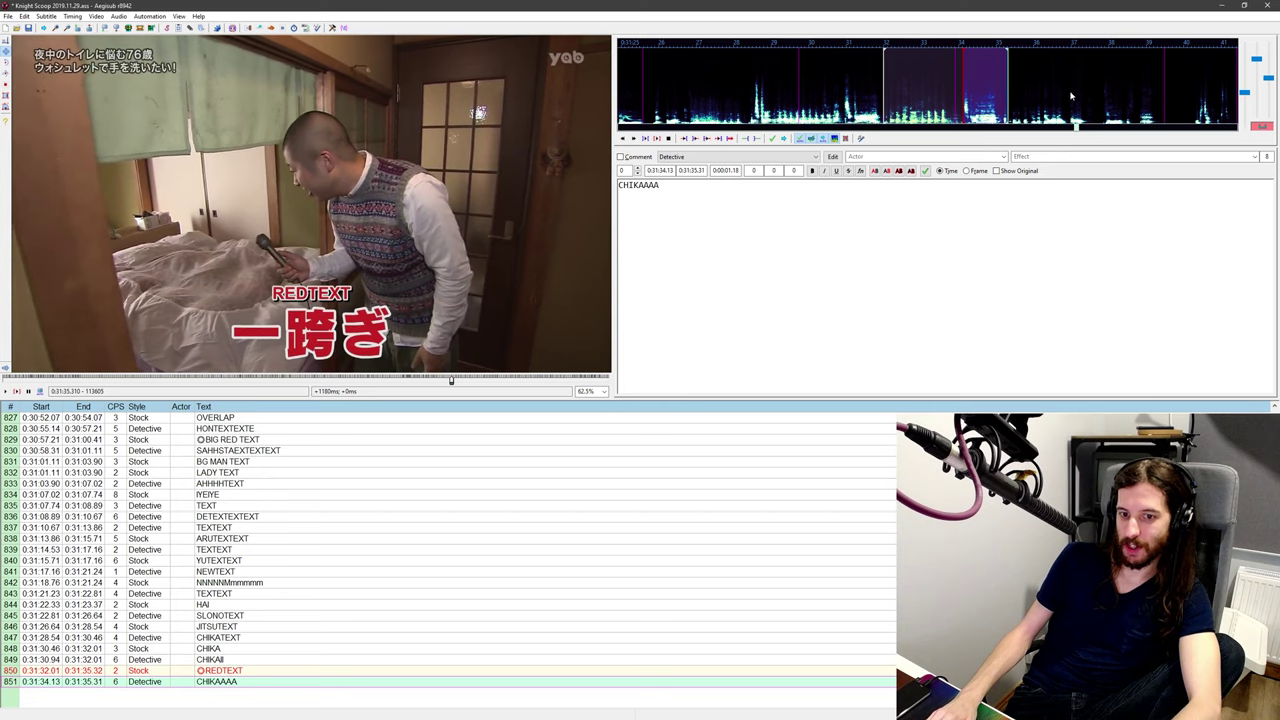
{"action": "key", "text": "Right"}
{"action": "key", "text": "Left"}
{"action": "key", "text": "Right"}
{"action": "key", "text": "Left"}
{"action": "key", "text": "Right"}
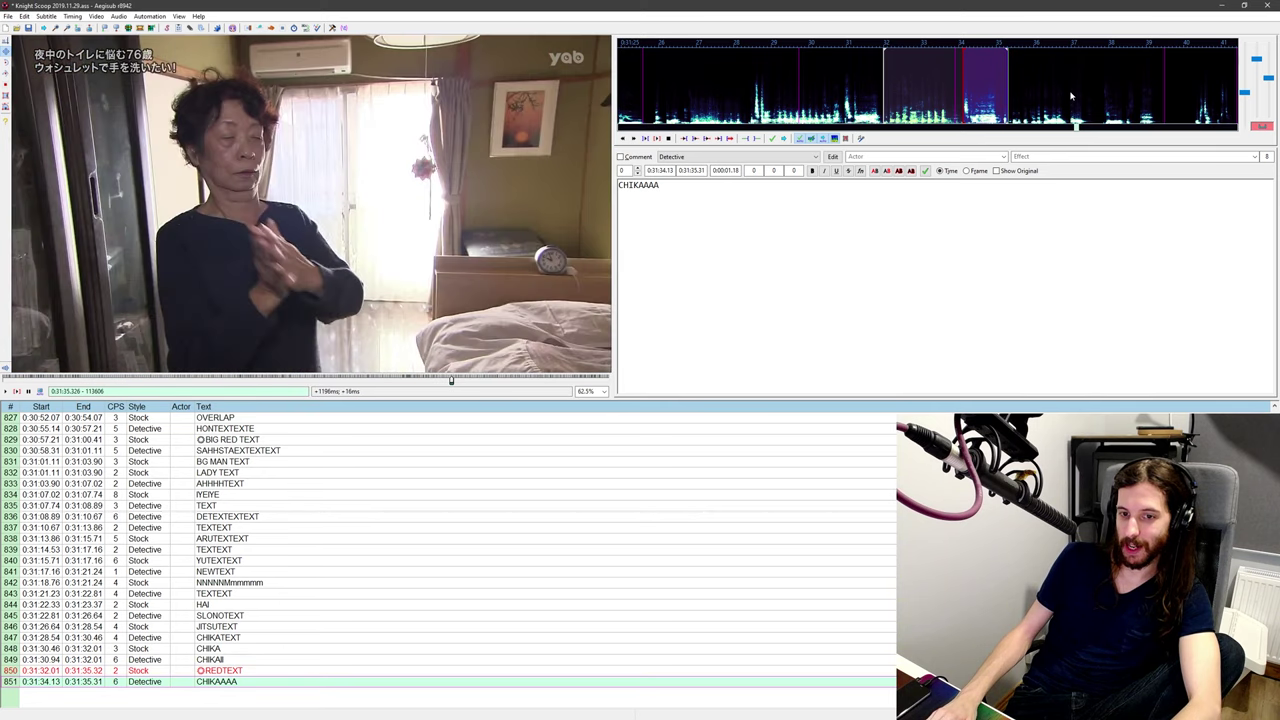
{"action": "key", "text": "Left"}
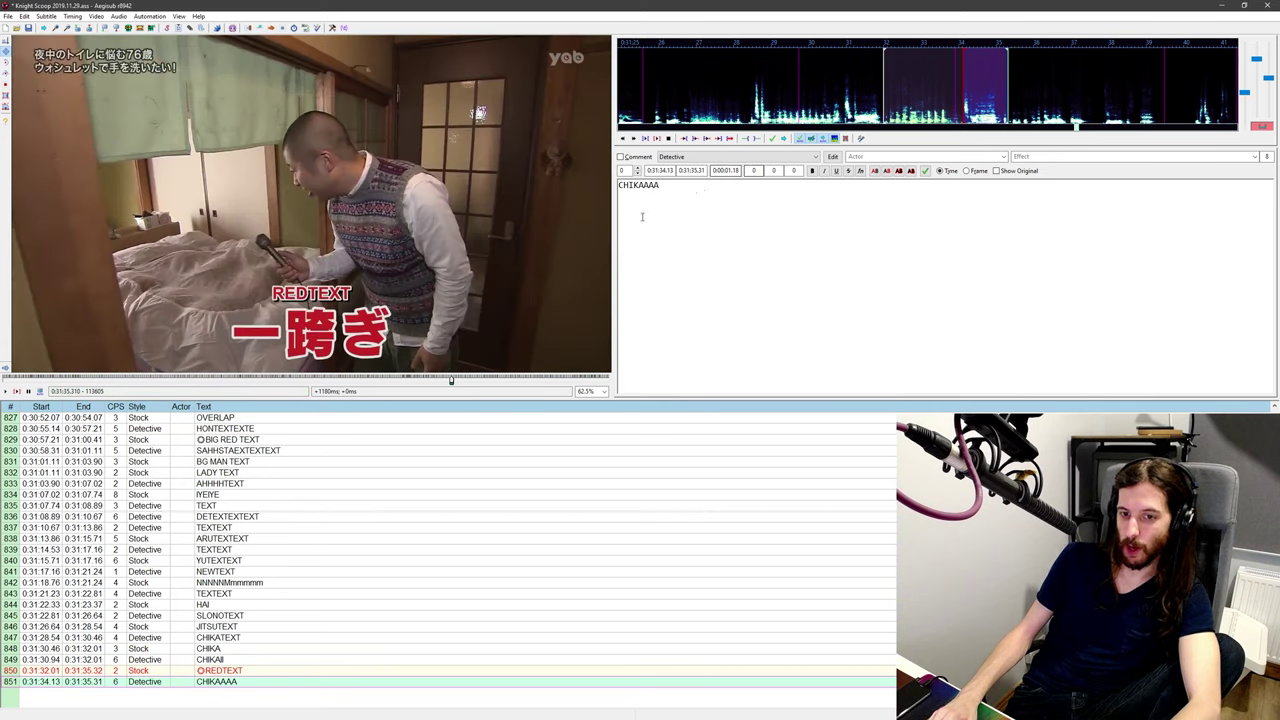
Step: Change the CHIKAAAA end time to 0:31:35.32, check the frames at the cut and play the line through
{"action": "left_click", "coordinate": [702, 172]}
{"action": "type", "text": "2"}
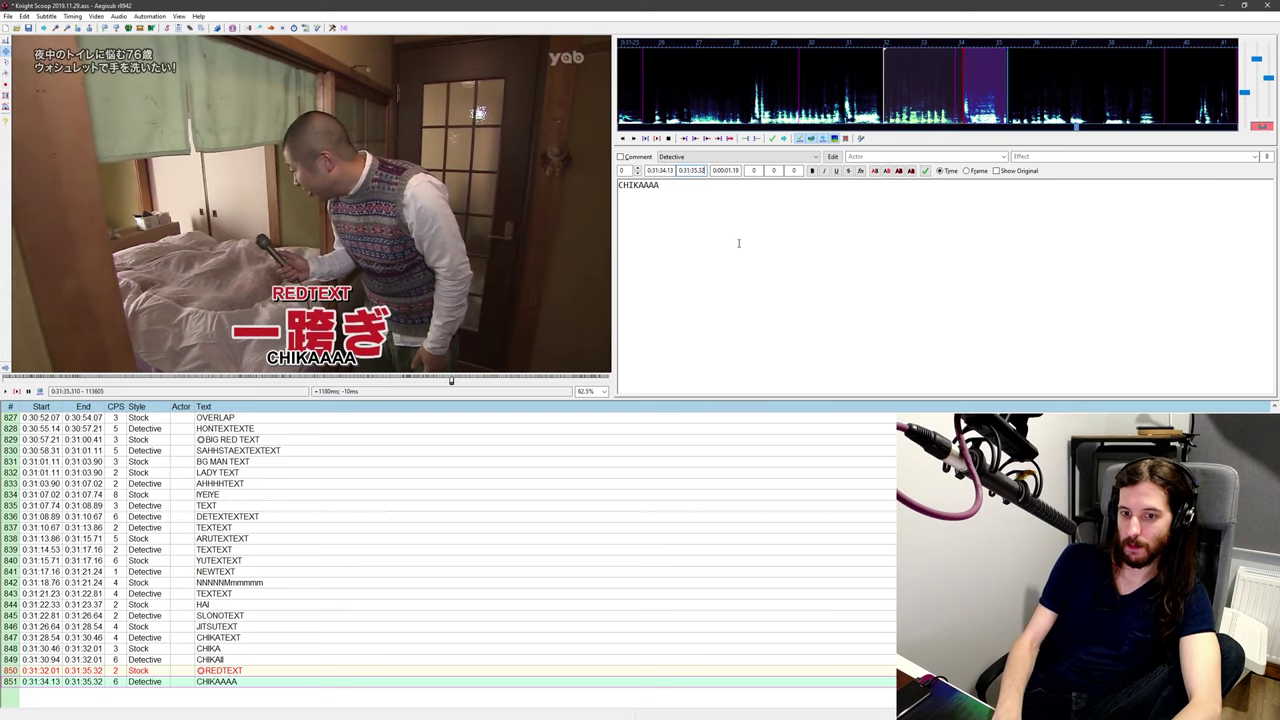
{"action": "key", "text": "Right"}
{"action": "key", "text": "Left"}
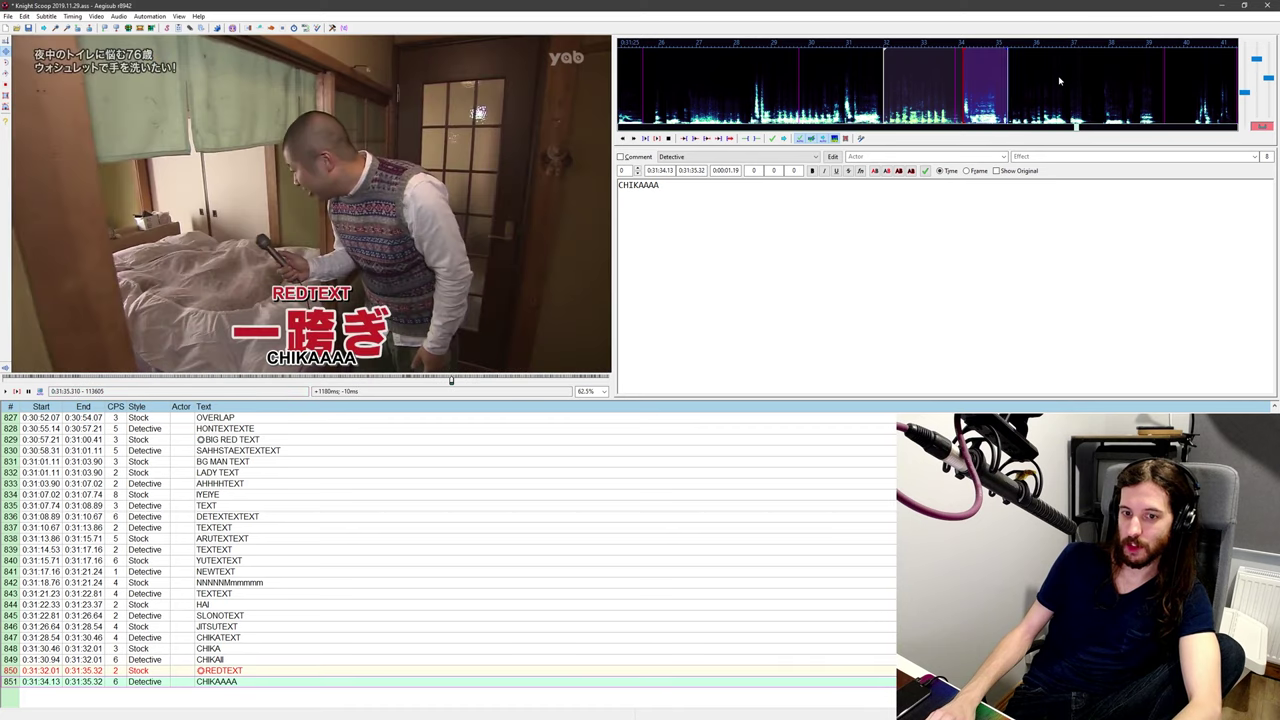
{"action": "key", "text": "Right"}
{"action": "key", "text": "Left"}
{"action": "middle_click", "coordinate": [951, 115]}
{"action": "key", "text": "ctrl+p"}
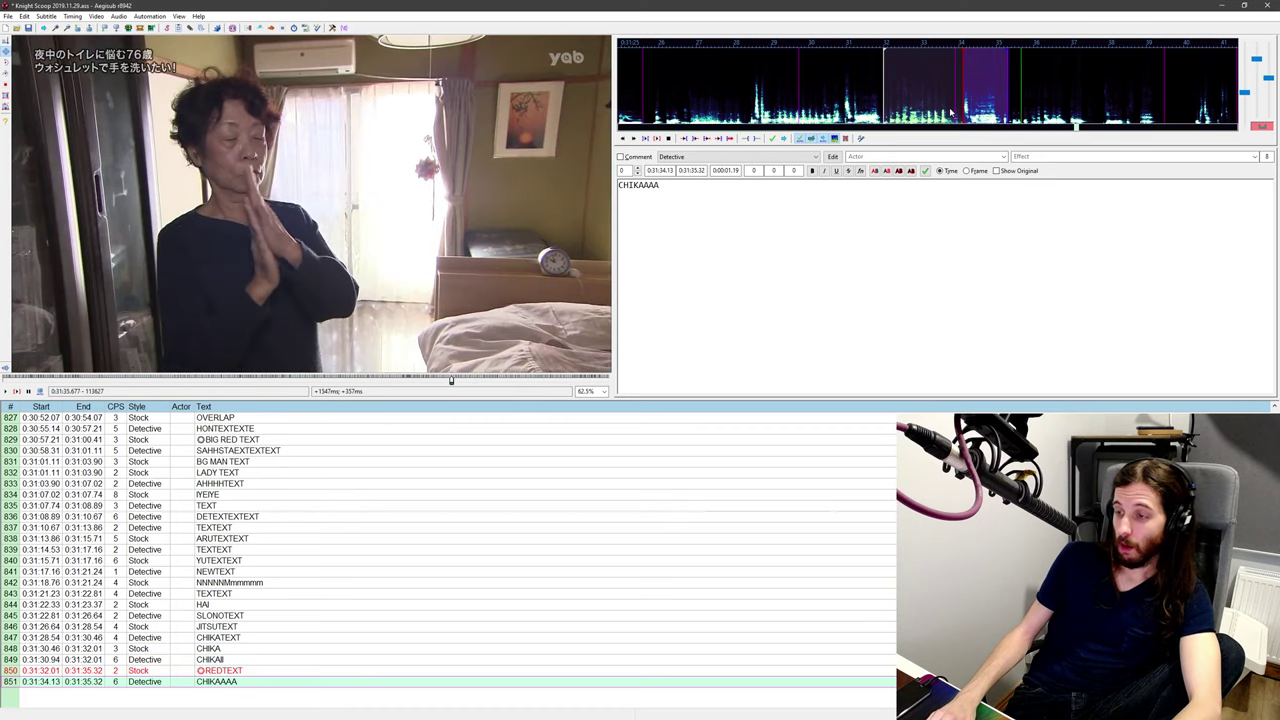
Step: Look back through the earlier timed lines and select the Detective's KONNICHIWA line
{"action": "scroll", "coordinate": [952, 113], "scroll_direction": "down", "scroll_amount": 3}
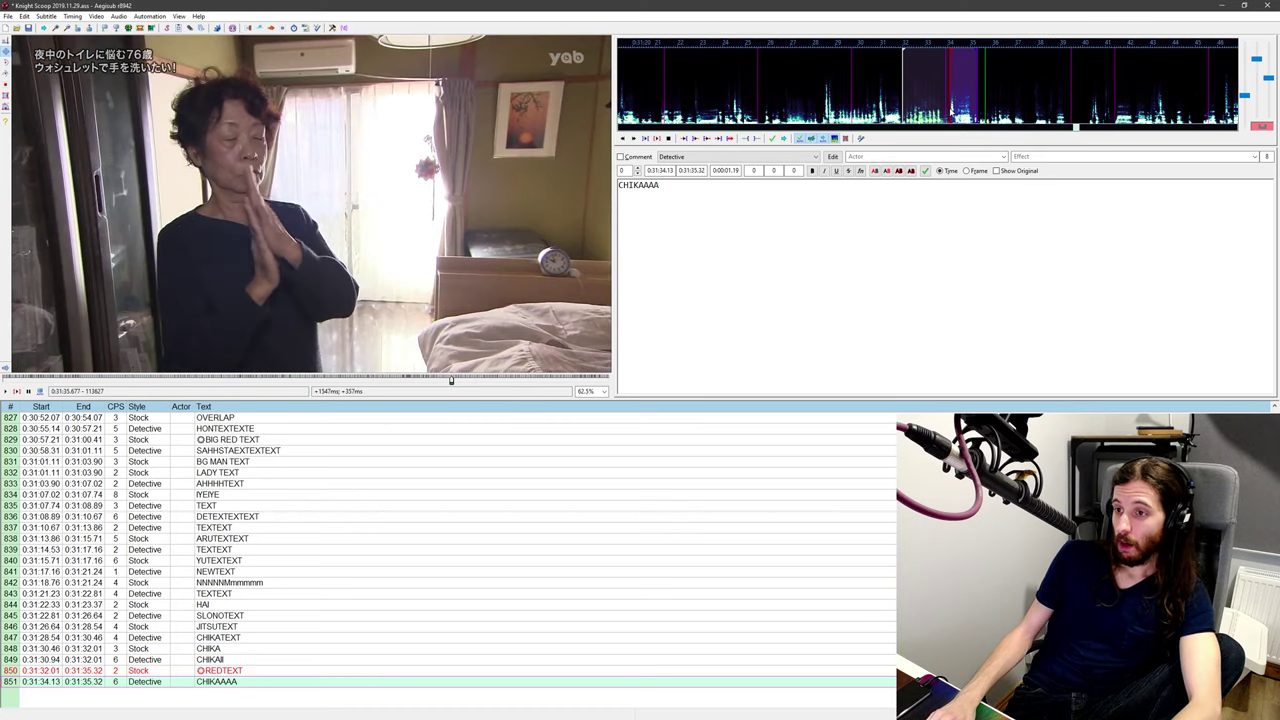
{"action": "scroll", "coordinate": [327, 552], "scroll_direction": "up", "scroll_amount": 15}
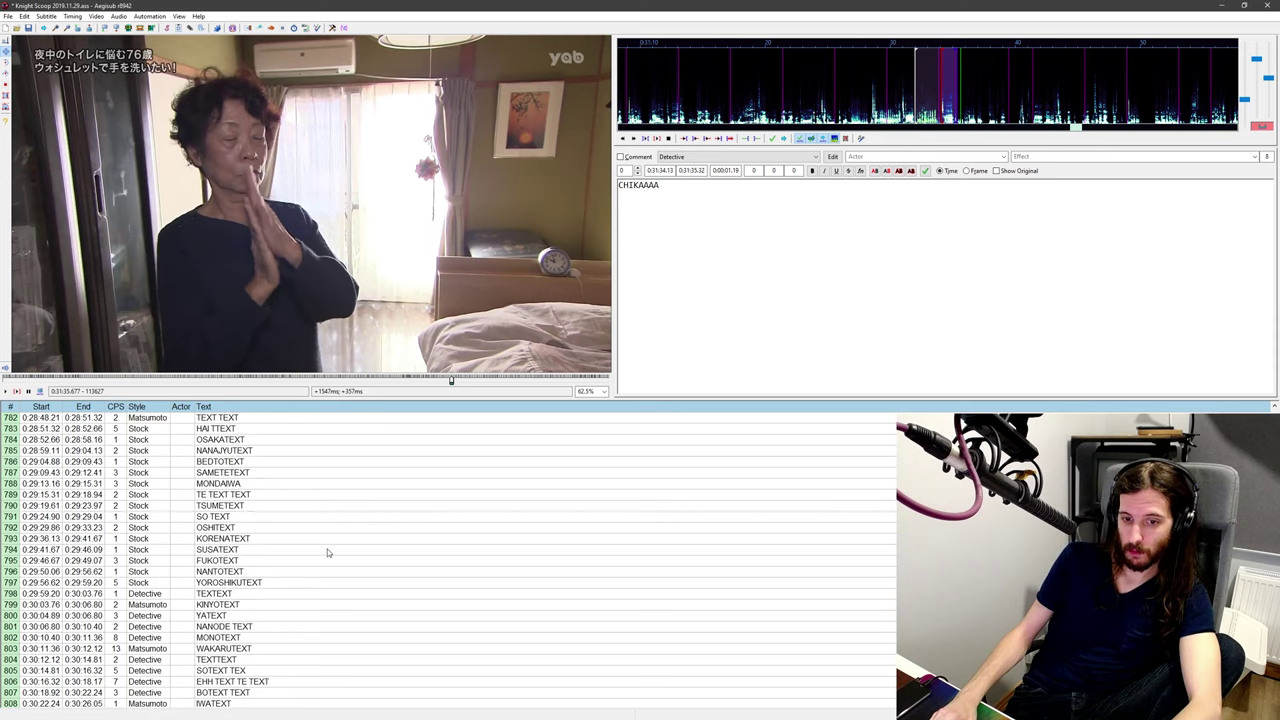
{"action": "scroll", "coordinate": [327, 552], "scroll_direction": "down", "scroll_amount": 12}
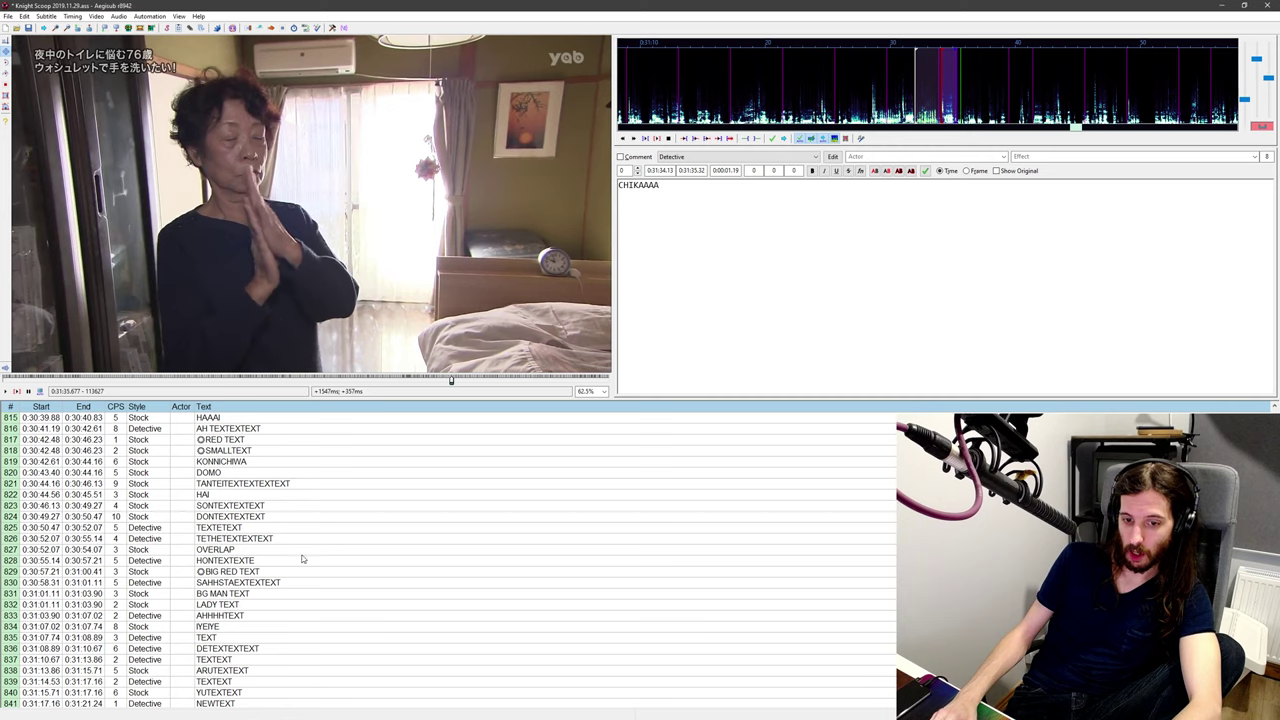
{"action": "scroll", "coordinate": [291, 585], "scroll_direction": "down", "scroll_amount": 2}
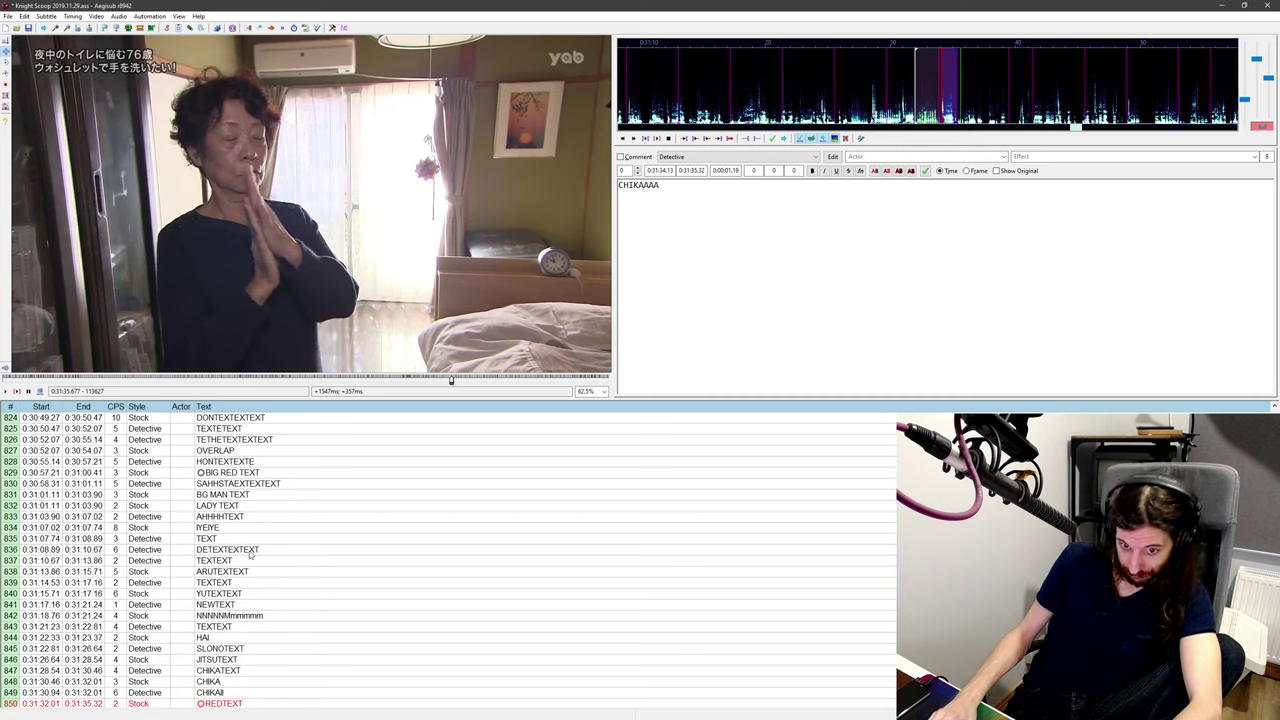
{"action": "scroll", "coordinate": [251, 563], "scroll_direction": "up", "scroll_amount": 2}
{"action": "scroll", "coordinate": [251, 563], "scroll_direction": "up", "scroll_amount": 3}
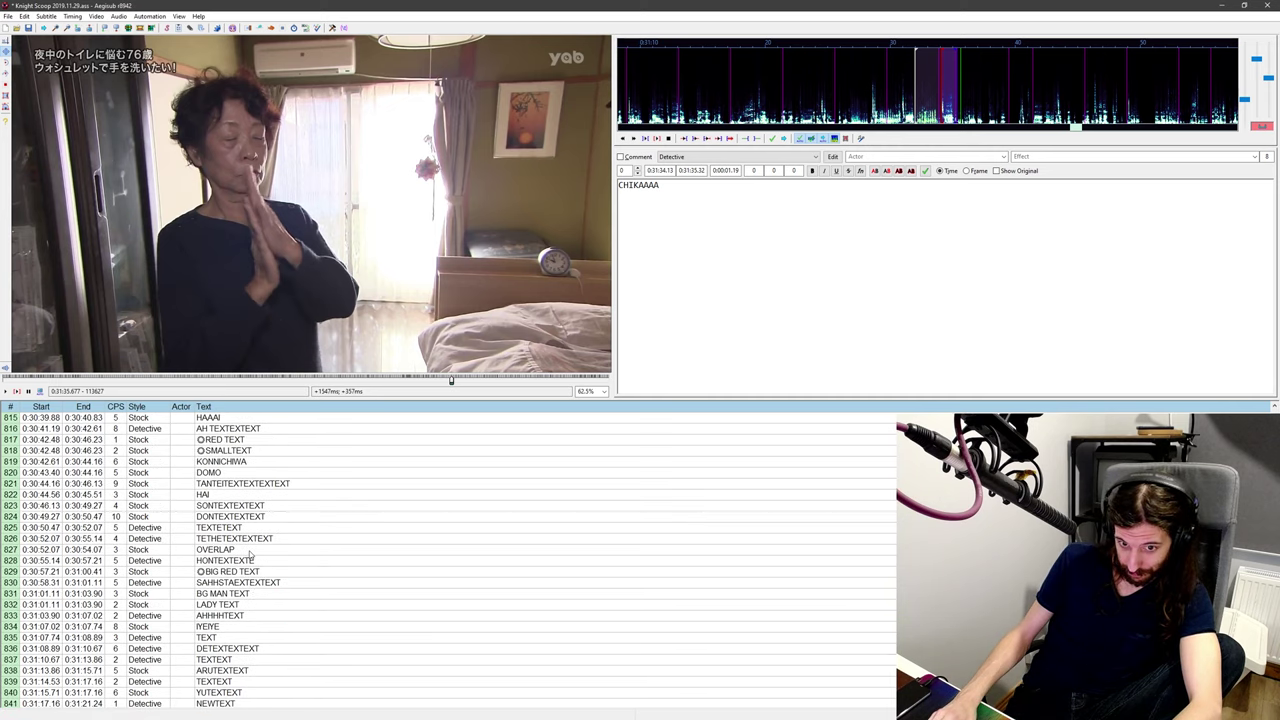
{"action": "left_click", "coordinate": [224, 529]}
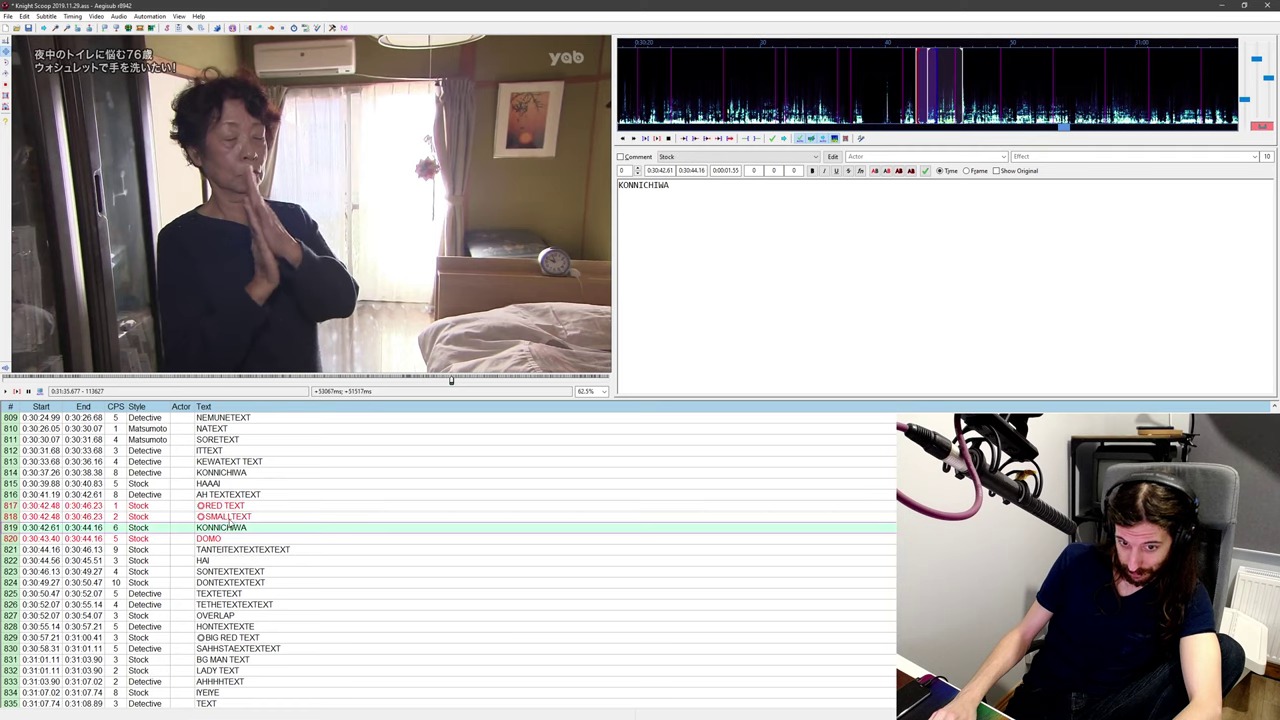
{"action": "left_click", "coordinate": [237, 473]}
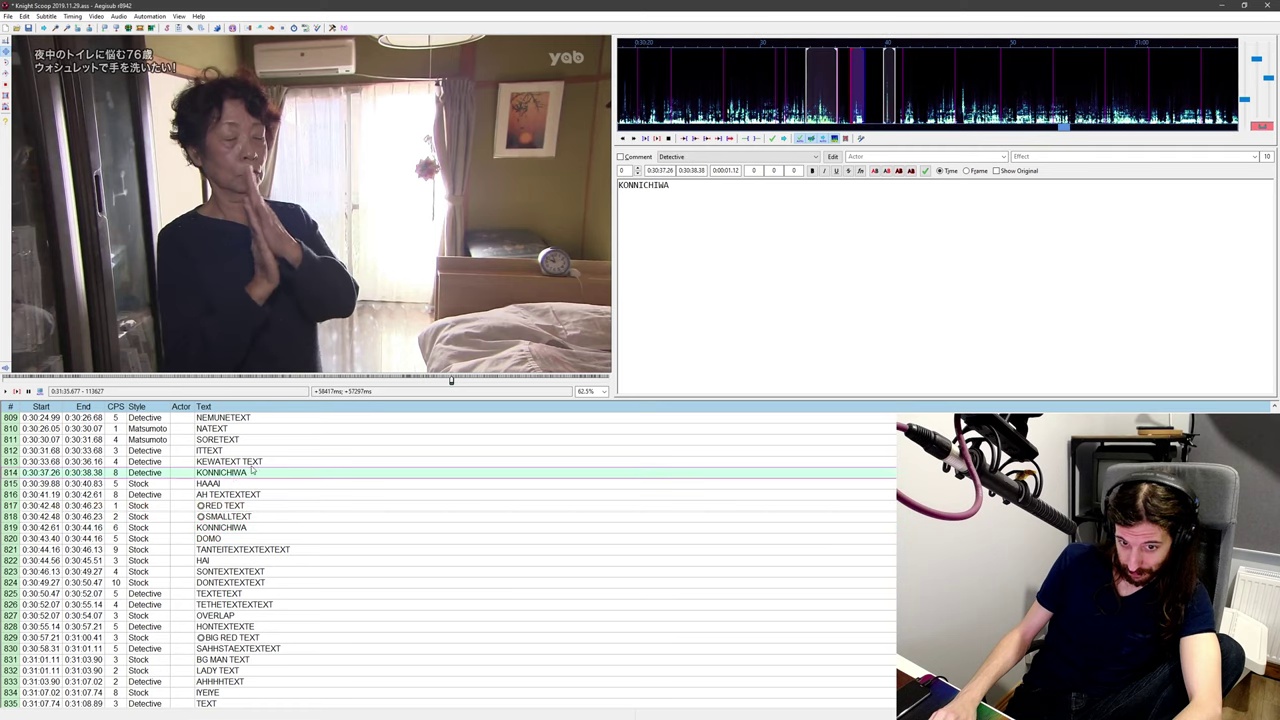
Step: Play the doorway scene around the Detective's KONNICHIWA line and the HAAAI reply to review their timing
{"action": "middle_click", "coordinate": [855, 90]}
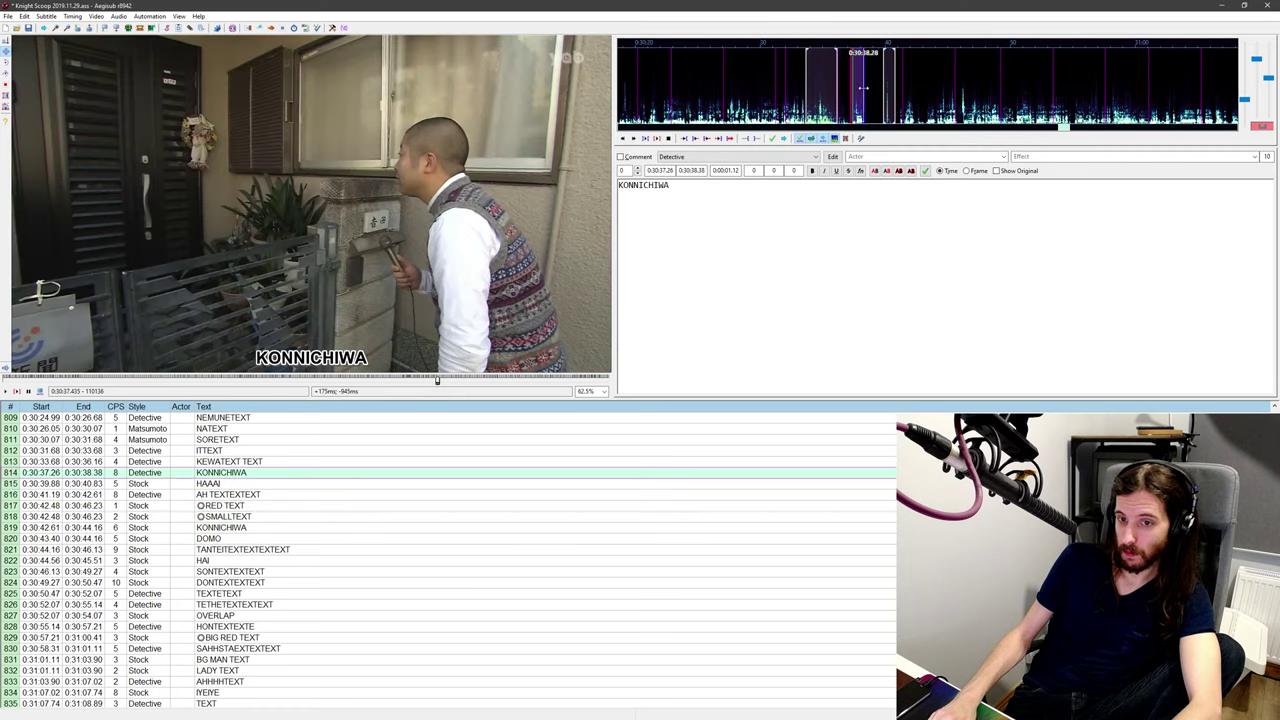
{"action": "scroll", "coordinate": [862, 88], "scroll_direction": "up", "scroll_amount": 5}
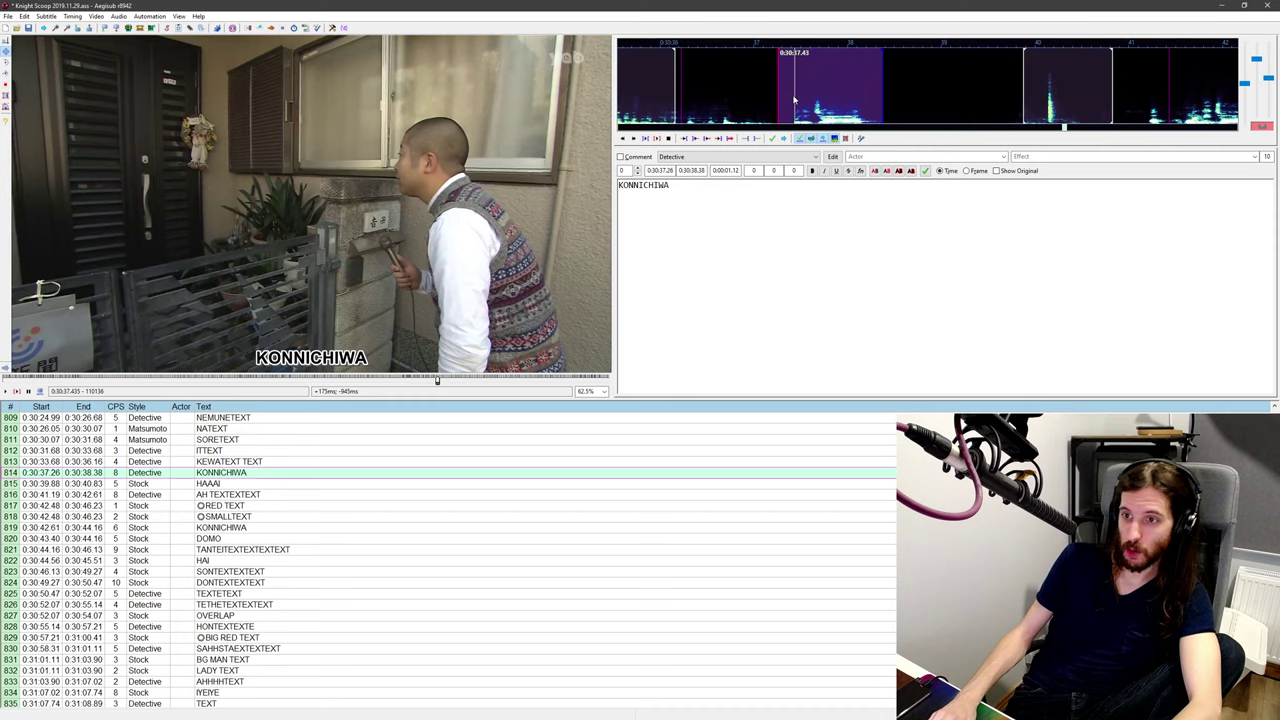
{"action": "middle_click", "coordinate": [757, 112]}
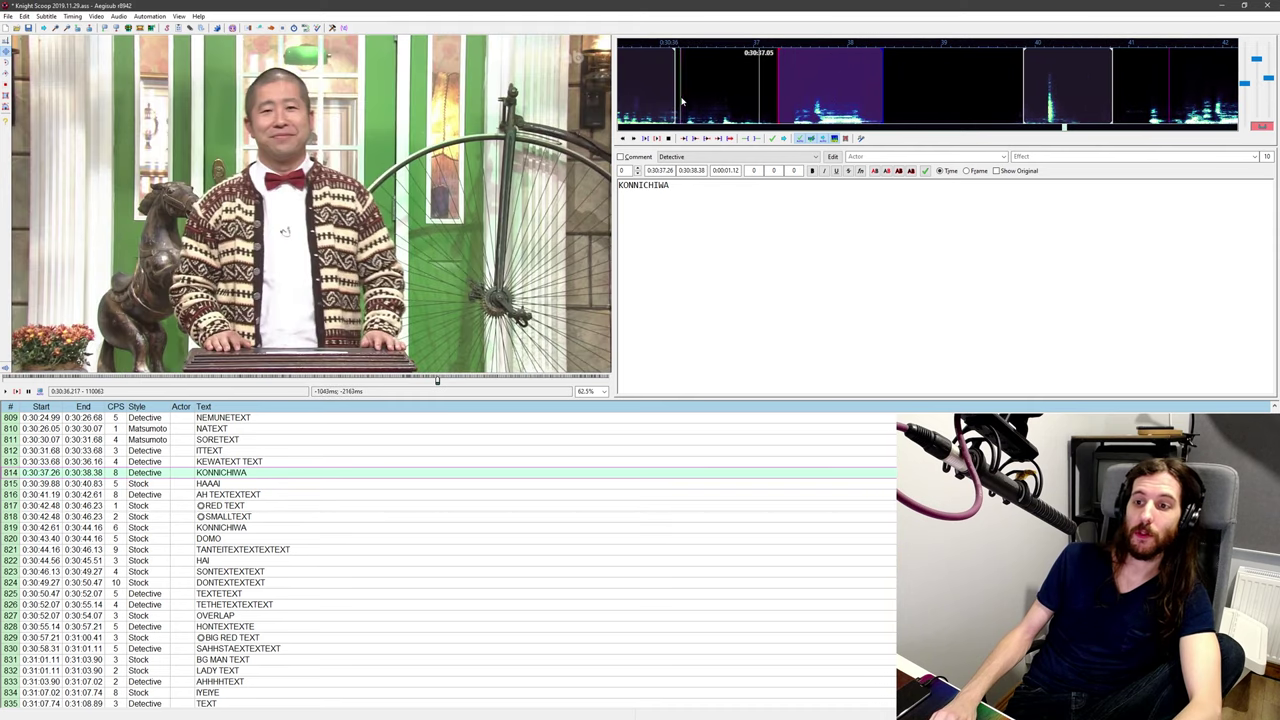
{"action": "middle_click", "coordinate": [777, 112]}
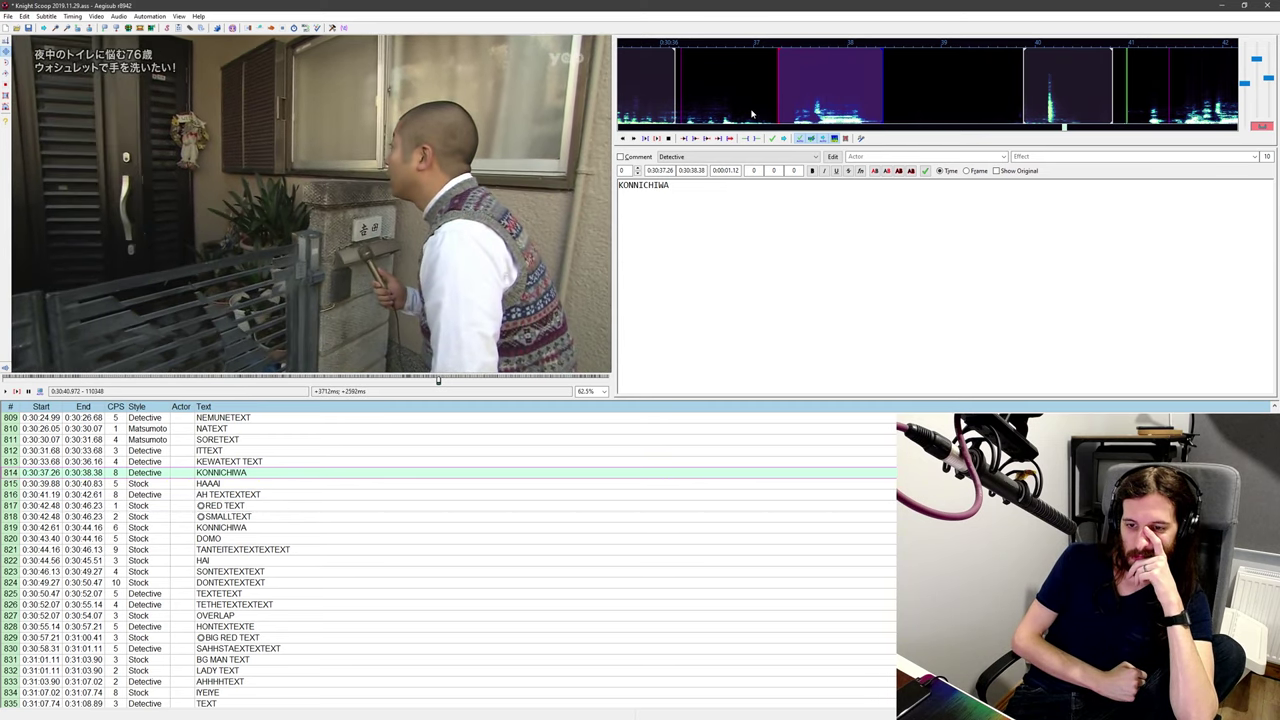
{"action": "key", "text": "ctrl+p"}
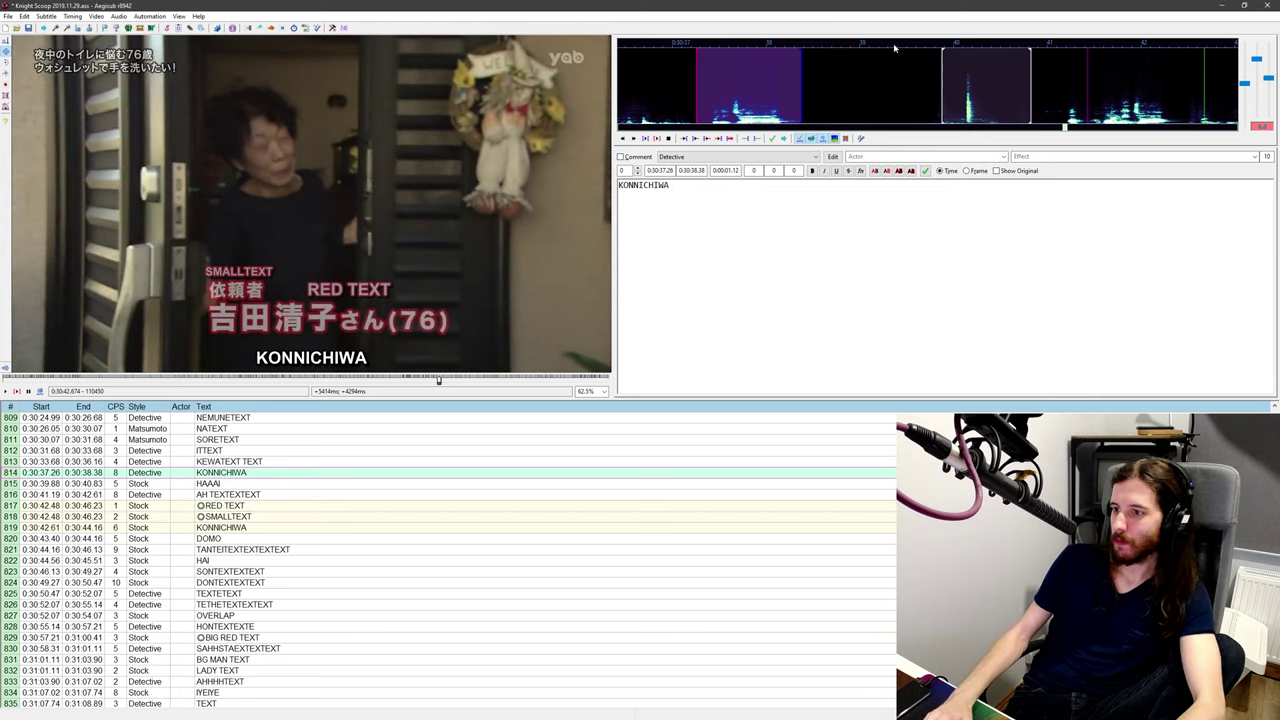
{"action": "middle_click", "coordinate": [1056, 73]}
{"action": "middle_click", "coordinate": [1010, 77]}
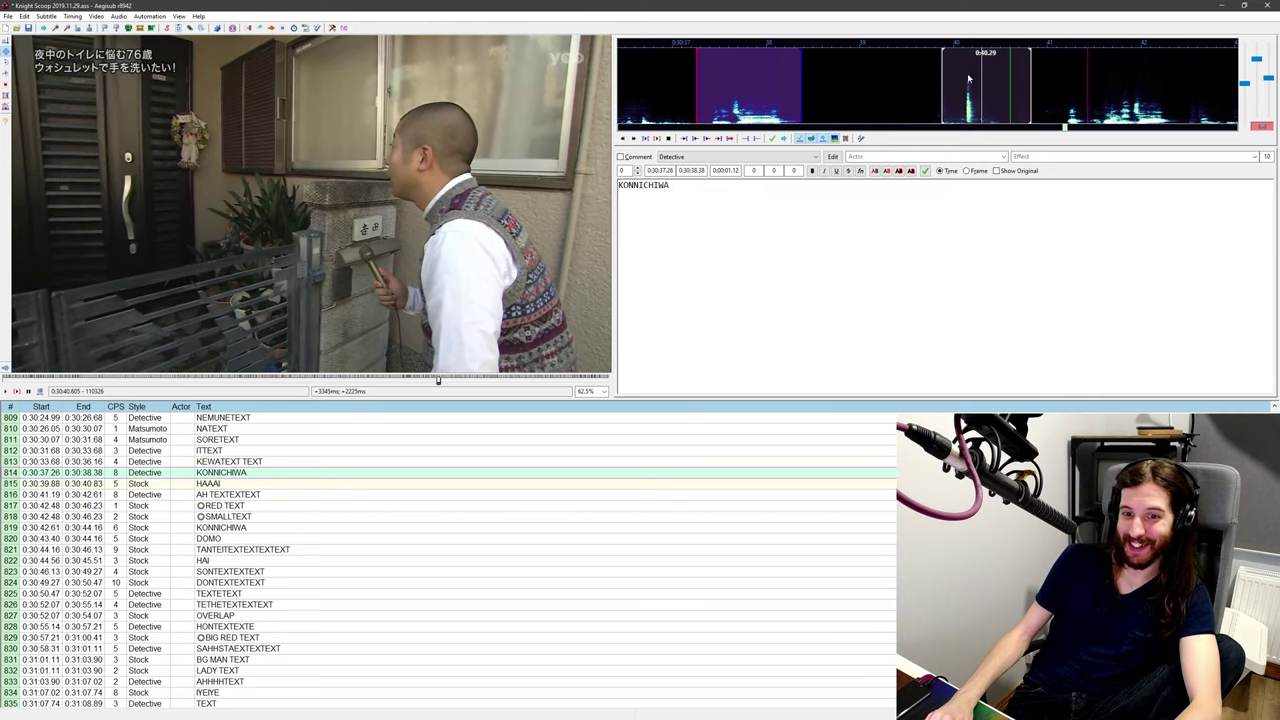
Step: Extend the HAAAI line's end to 0:30:41.19, where AH TEXTEXTEXT starts, and play the scene from the Detective's KONNICHIWA line
{"action": "left_click", "coordinate": [391, 487]}
{"action": "right_click", "coordinate": [1061, 103]}
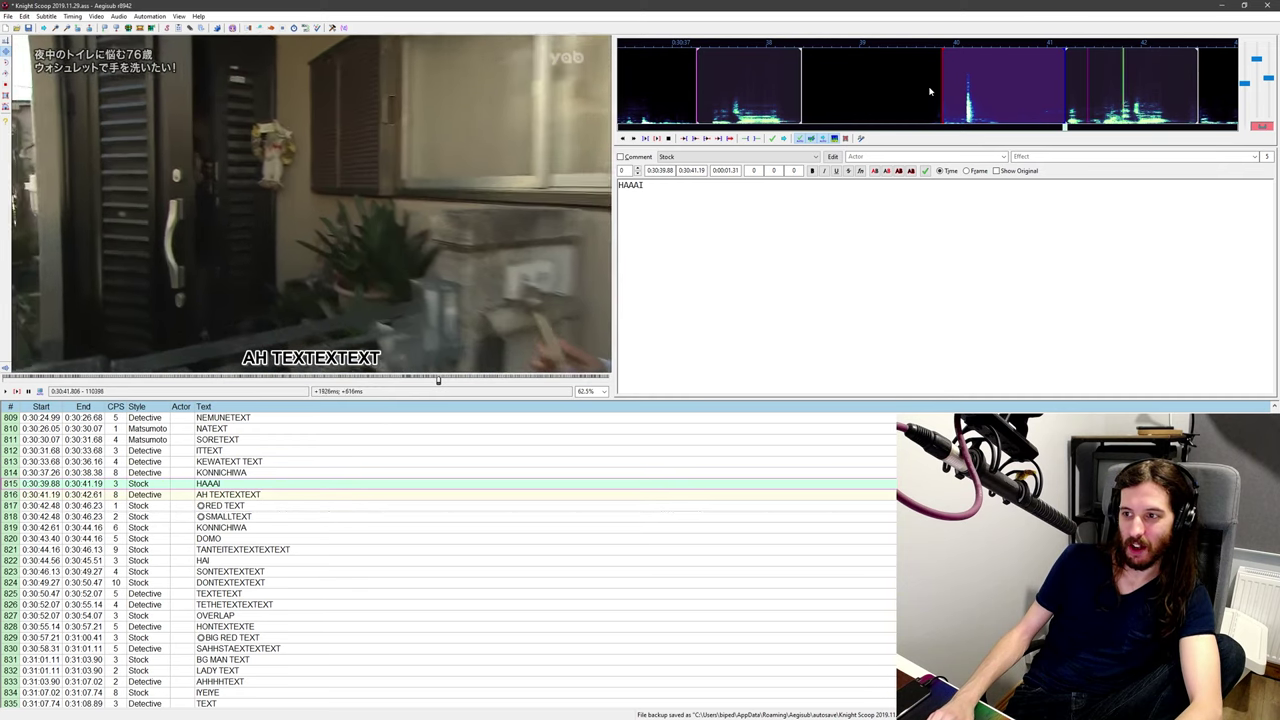
{"action": "scroll", "coordinate": [982, 80], "scroll_direction": "down", "scroll_amount": 2}
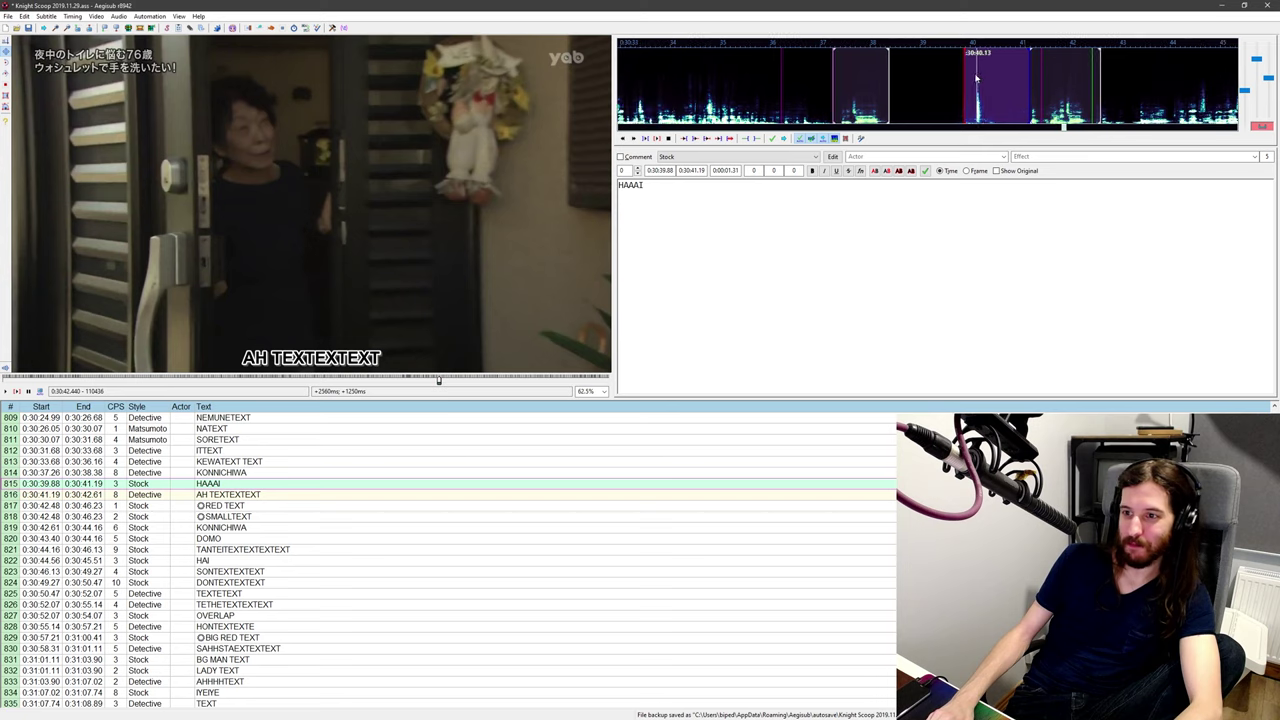
{"action": "middle_click", "coordinate": [853, 81]}
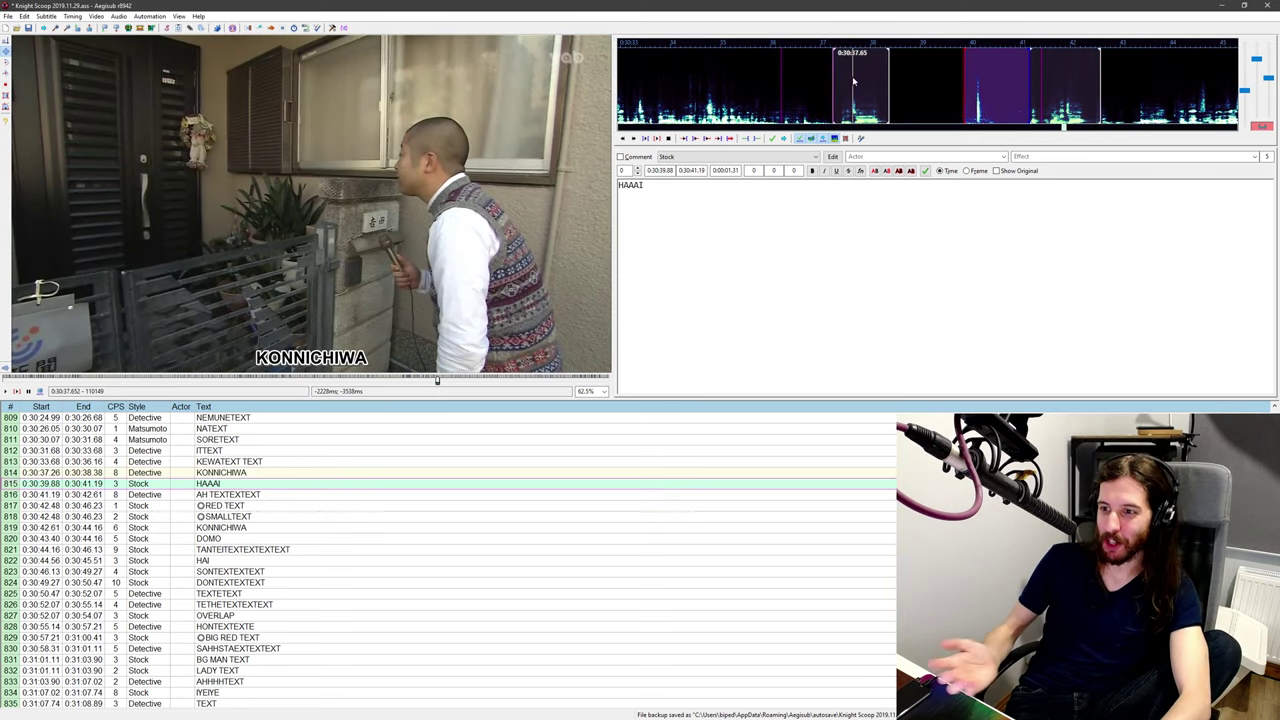
{"action": "key", "text": "ctrl+p"}
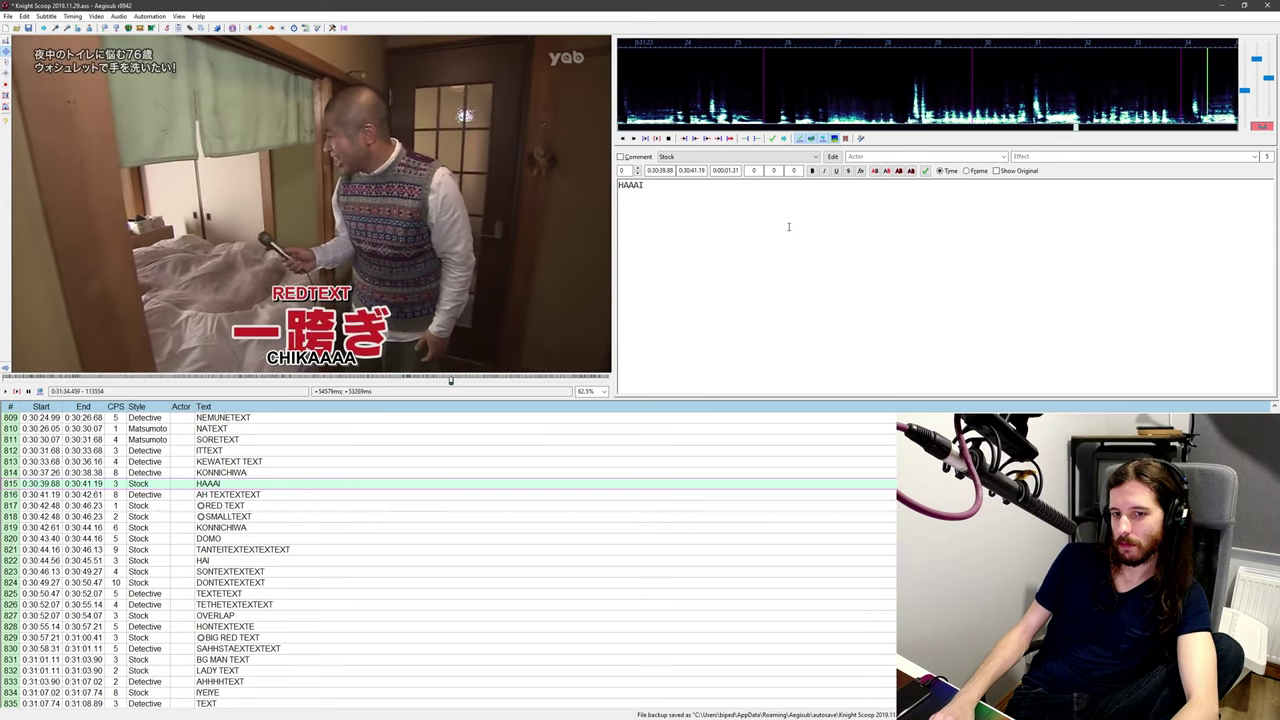
Step: Reselect the HAAAI line and play from it through the following captions to review how the lines follow one another
{"action": "left_click", "coordinate": [294, 495]}
{"action": "left_click", "coordinate": [297, 485]}
{"action": "middle_click", "coordinate": [872, 62]}
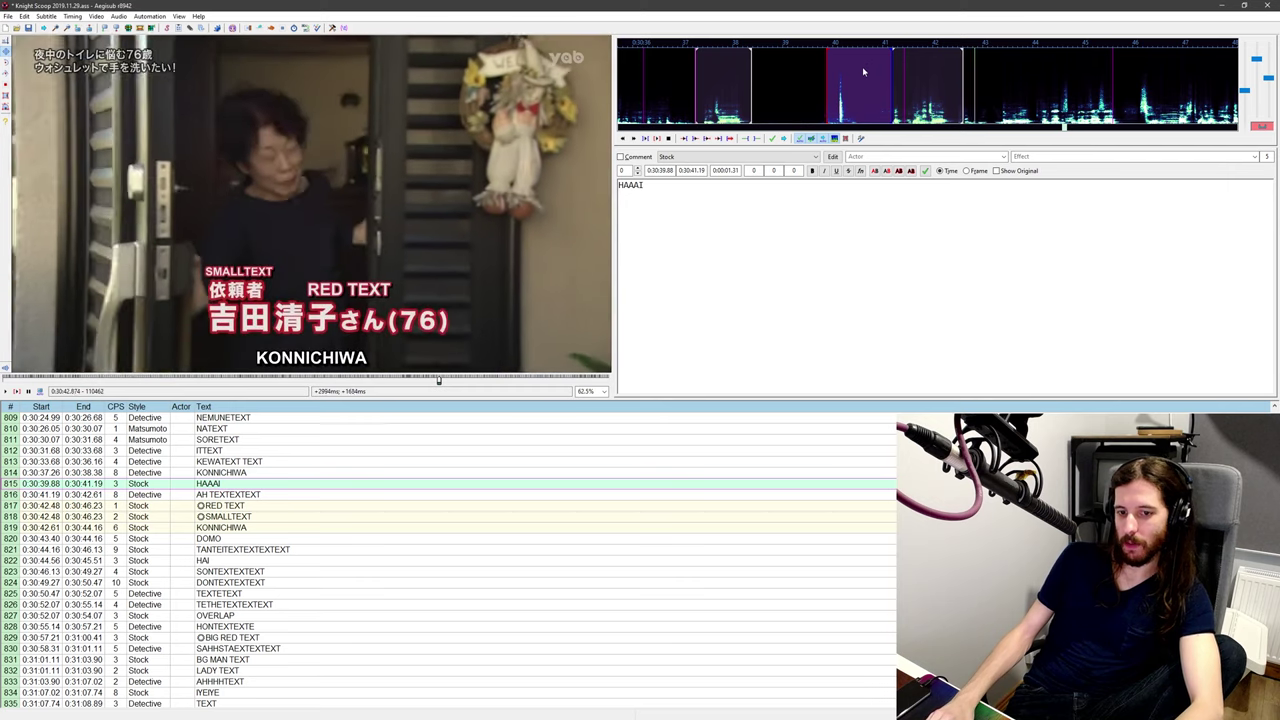
{"action": "key", "text": "ctrl+p"}
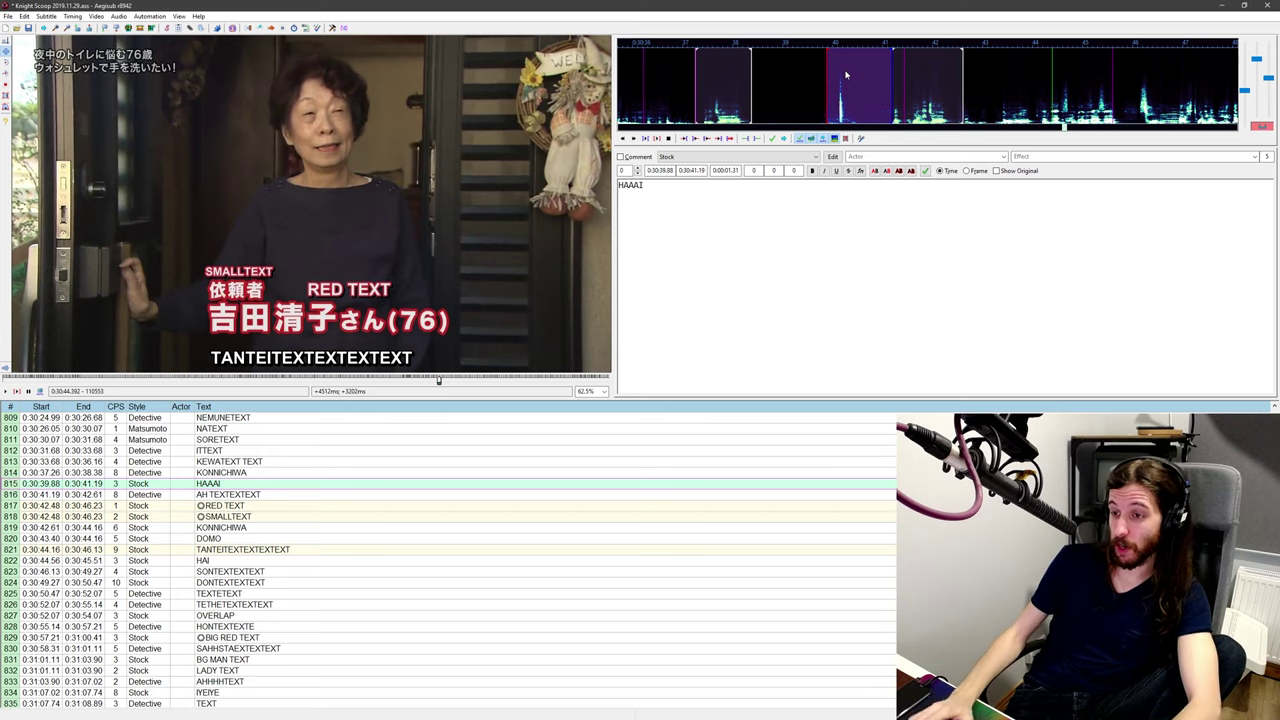
Step: Replay the transition from HAAAI into AH TEXTEXTEXT to check the joined timing against the doorway shot
{"action": "middle_click", "coordinate": [846, 78]}
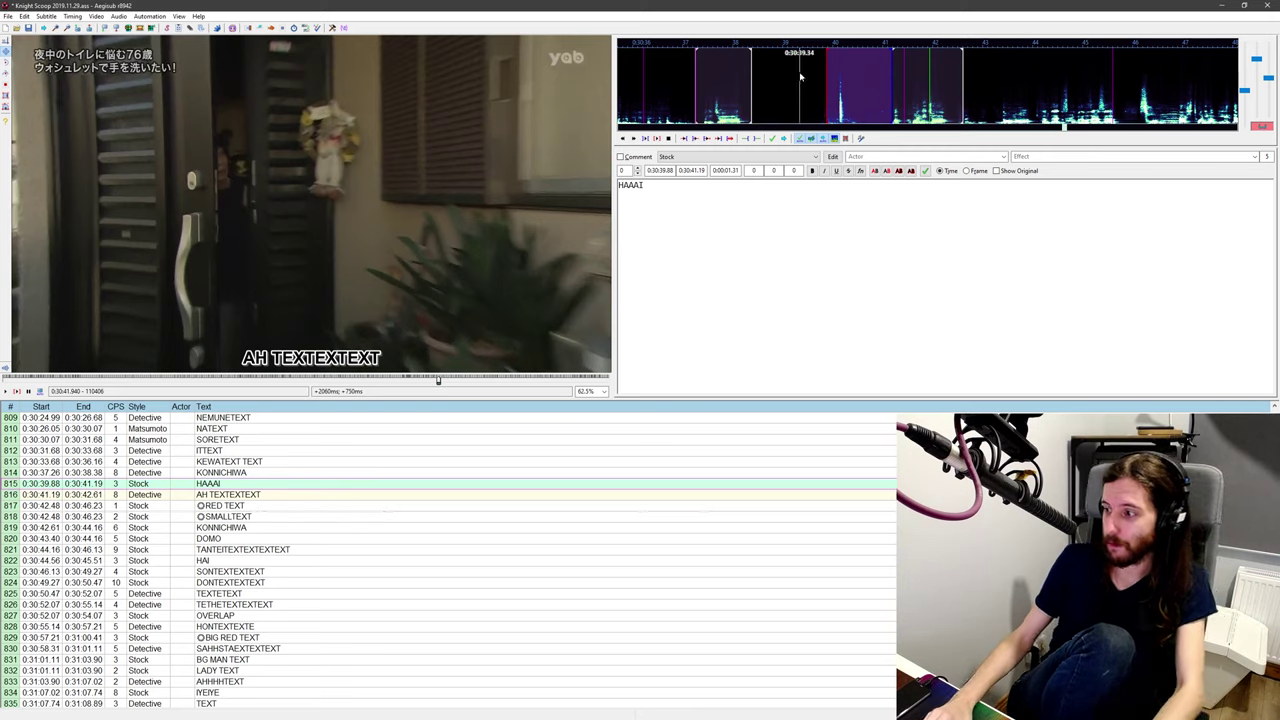
{"action": "scroll", "coordinate": [880, 107], "scroll_direction": "down", "scroll_amount": 2}
{"action": "scroll", "coordinate": [870, 102], "scroll_direction": "up", "scroll_amount": 3}
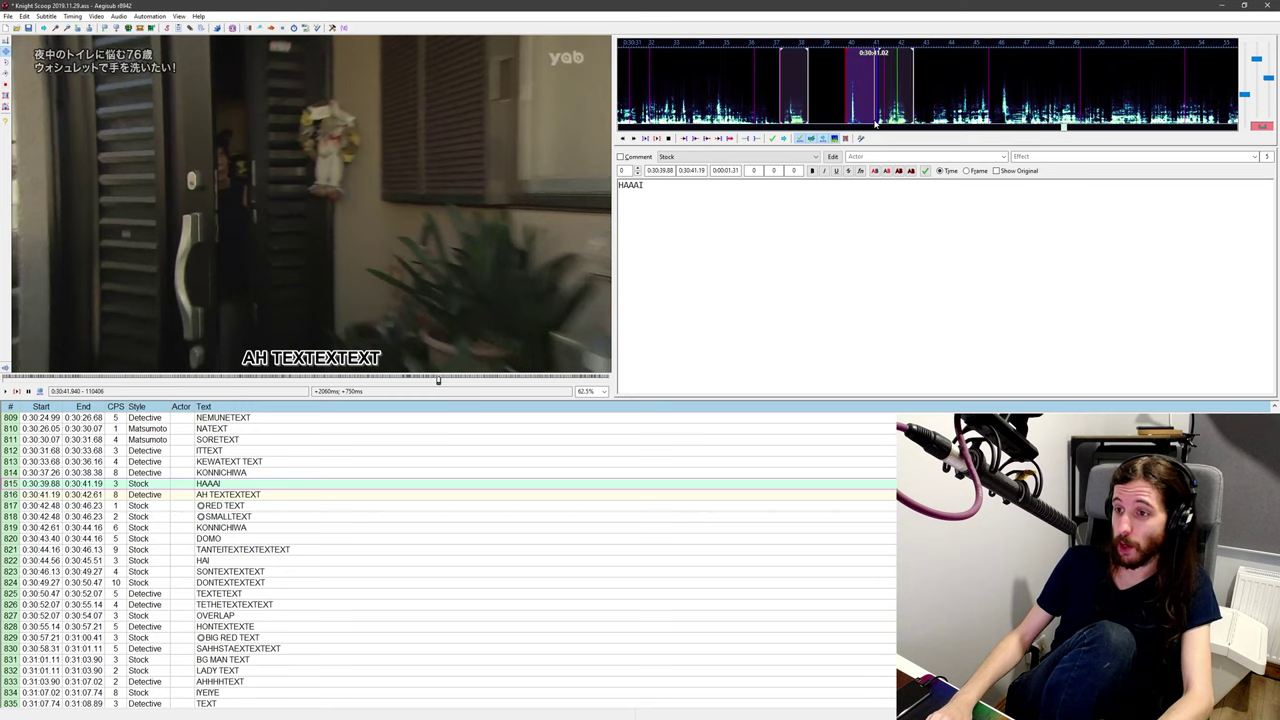
{"action": "middle_click", "coordinate": [826, 92]}
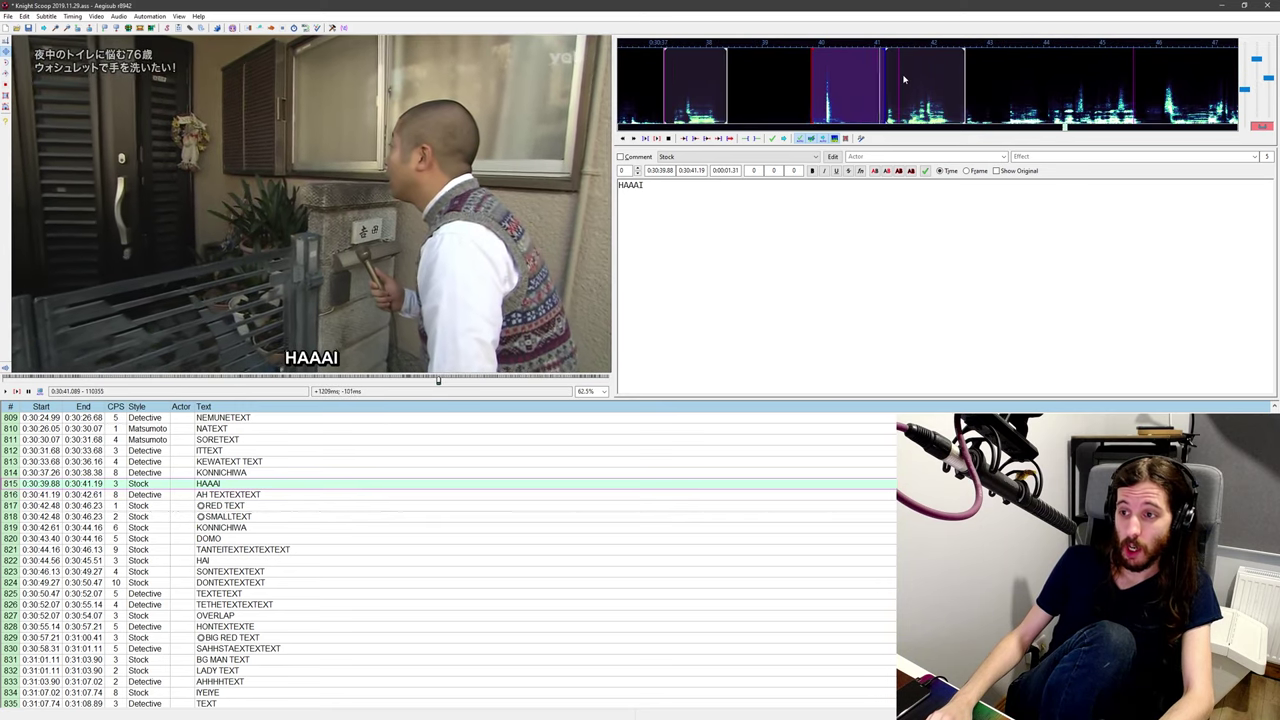
{"action": "middle_click", "coordinate": [903, 76]}
{"action": "key", "text": "ctrl+p"}
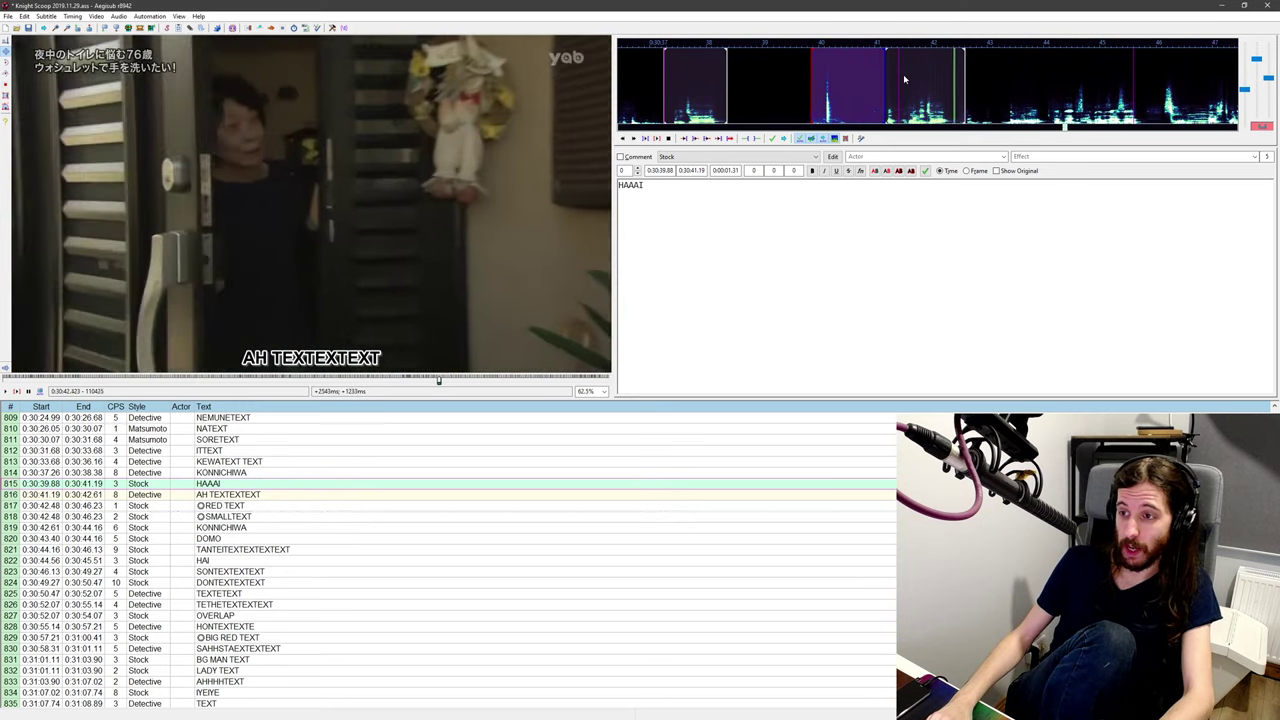